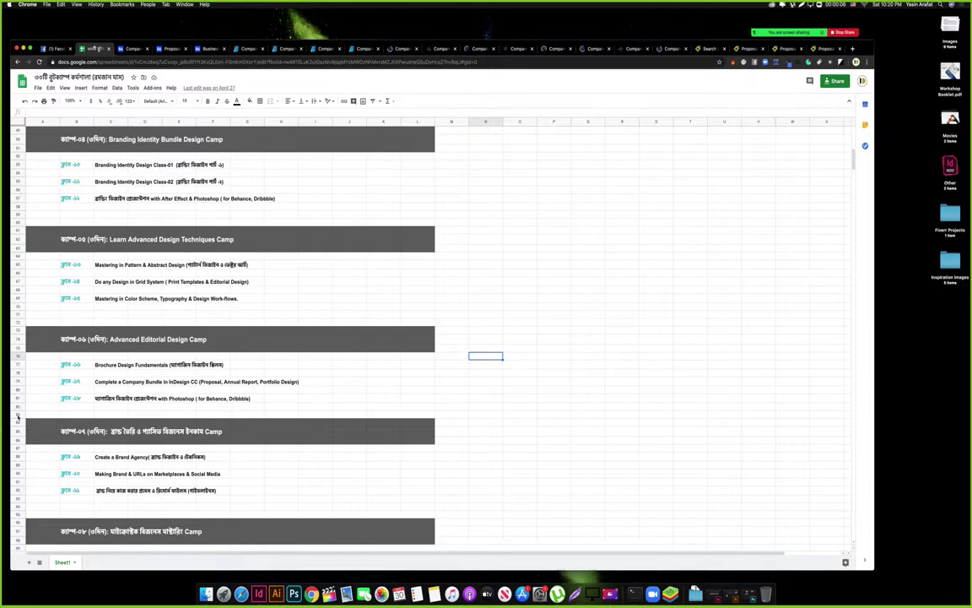
Highlight the words "Company Bundle" in the InDesign CC class title under the Advanced Editorial Design Camp.
{"action": "left_click", "coordinate": [105, 383]}
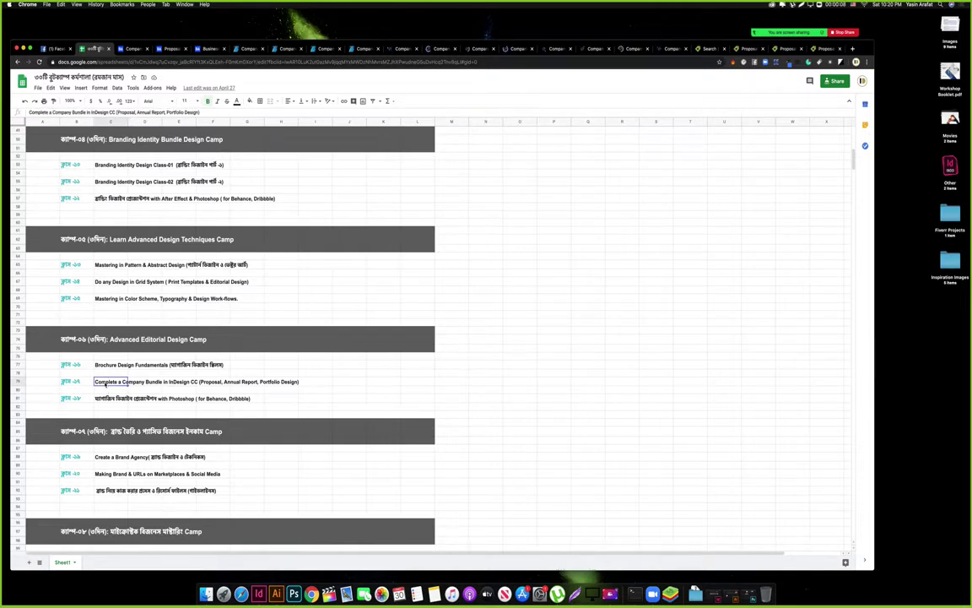
{"action": "key", "text": "XF86AudioRaiseVolume"}
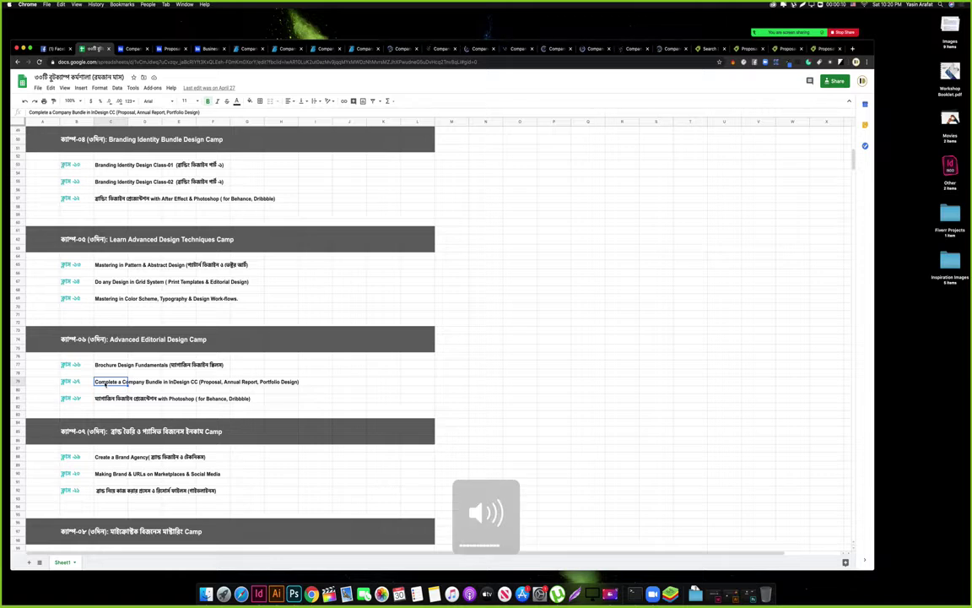
{"action": "key", "text": "XF86AudioRaiseVolume"}
{"action": "triple_click", "coordinate": [150, 380]}
{"action": "left_click", "coordinate": [128, 380]}
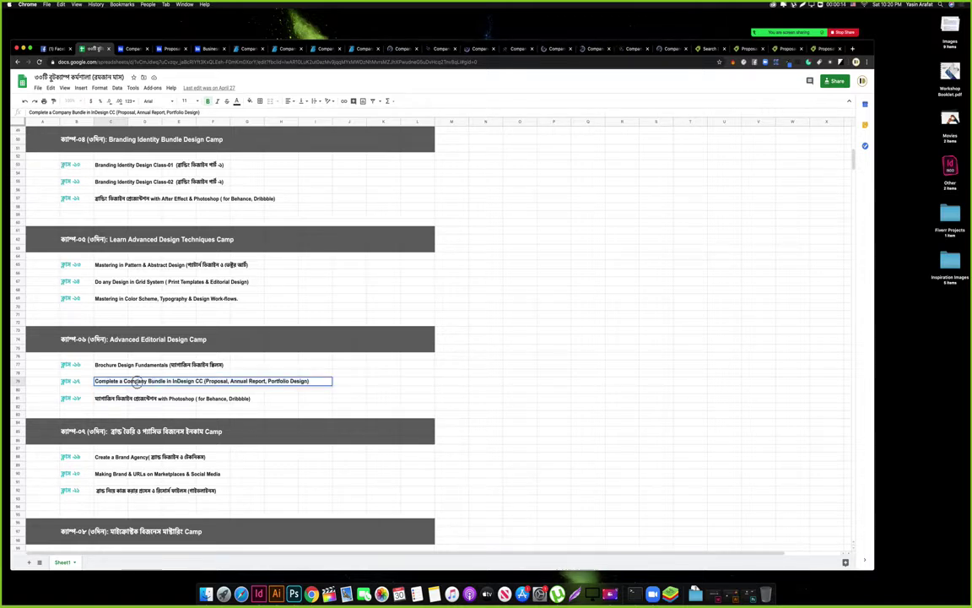
{"action": "key", "text": "shift+alt+Right"}
{"action": "key", "text": "shift+alt+Right"}
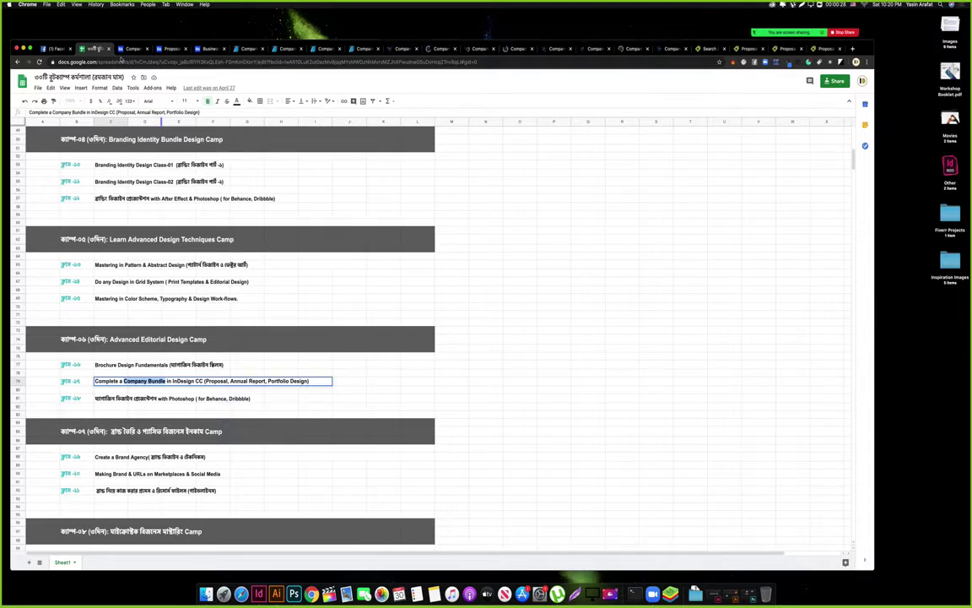
Review the Behance search results for "company bundle", the 12-brochure bundle project and the Business Proposal project.
{"action": "left_click", "coordinate": [131, 48]}
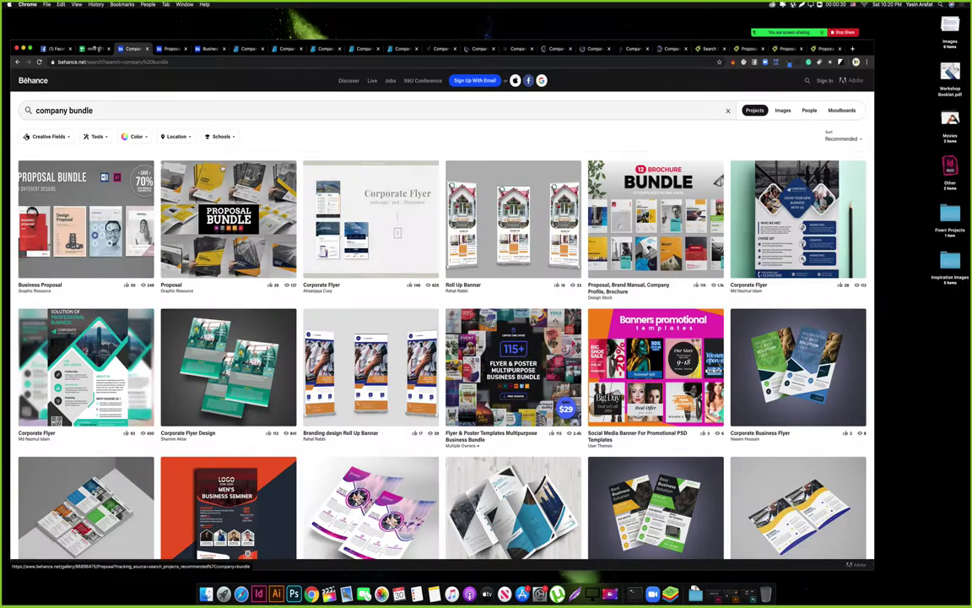
{"action": "left_click", "coordinate": [165, 48]}
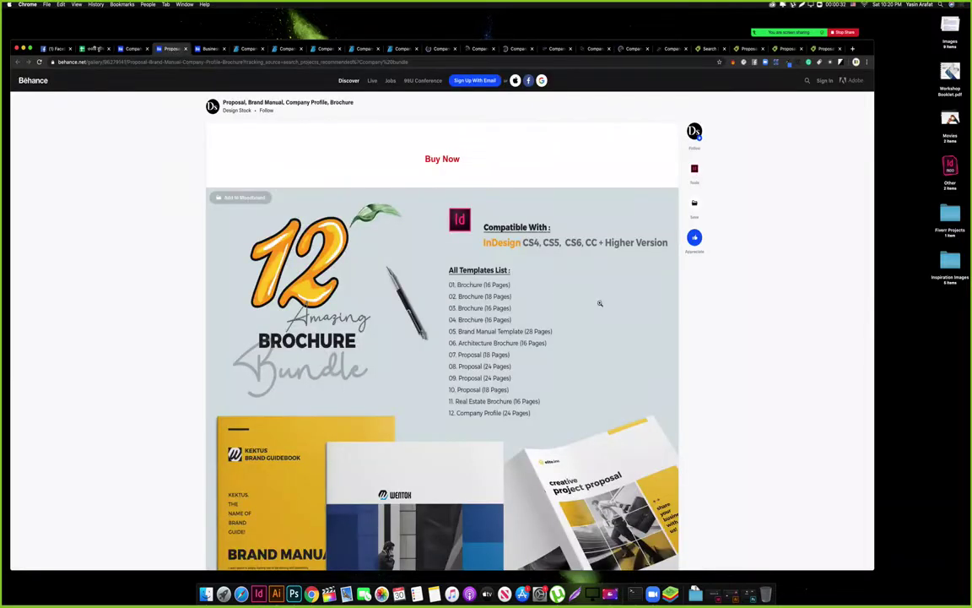
{"action": "scroll", "coordinate": [600, 303], "scroll_direction": "down", "scroll_amount": 1}
{"action": "scroll", "coordinate": [600, 303], "scroll_direction": "up", "scroll_amount": 1}
{"action": "scroll", "coordinate": [487, 297], "scroll_direction": "down", "scroll_amount": 3}
{"action": "scroll", "coordinate": [488, 297], "scroll_direction": "up", "scroll_amount": 3}
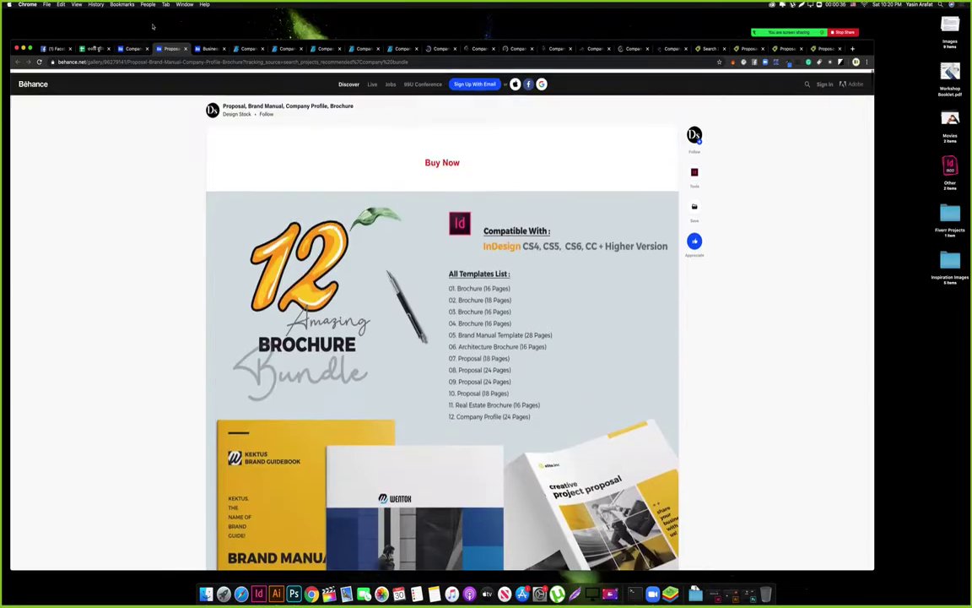
{"action": "left_click", "coordinate": [208, 48]}
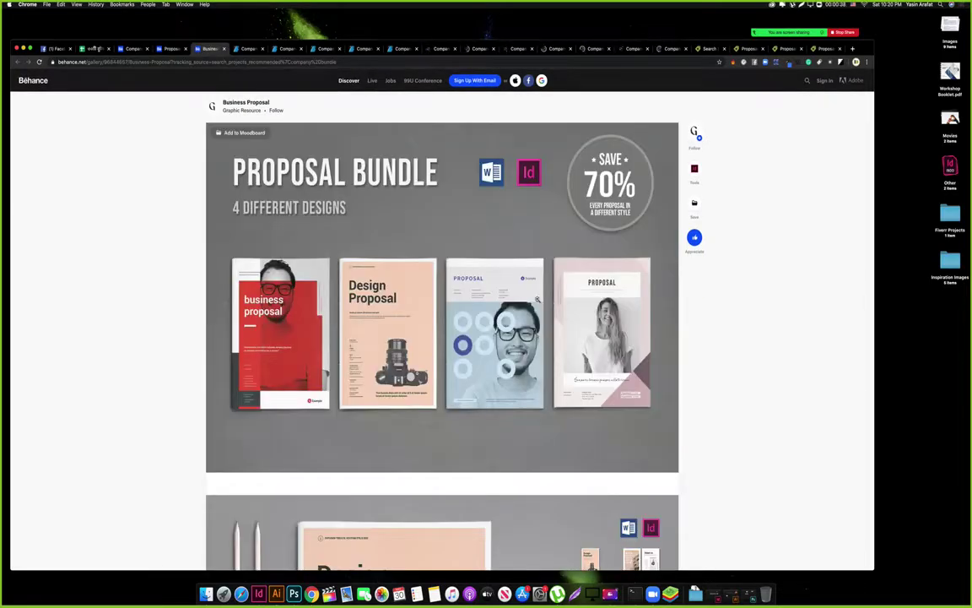
Look through the GraphicRiver search results for "company bundle".
{"action": "left_click", "coordinate": [246, 48]}
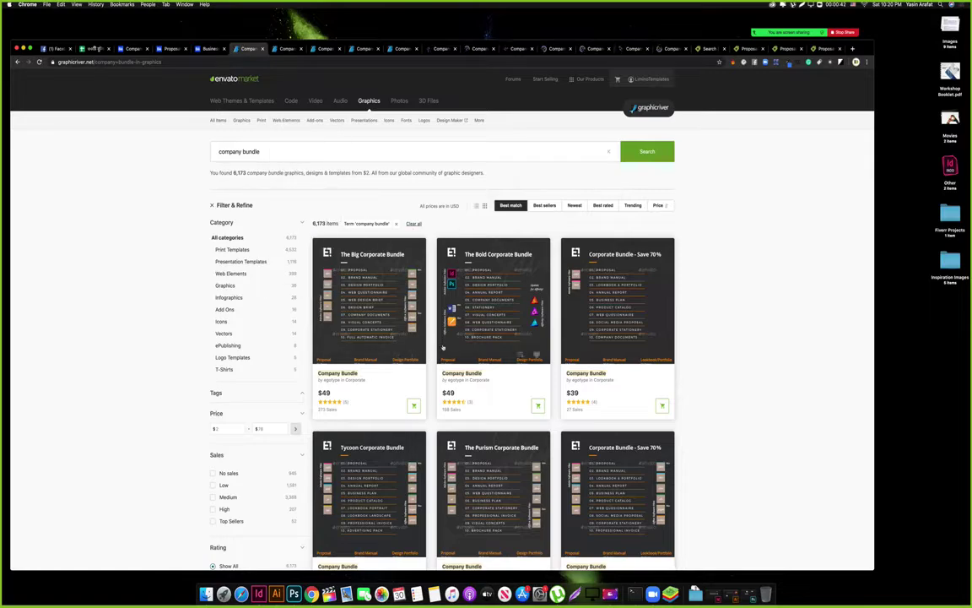
{"action": "scroll", "coordinate": [442, 347], "scroll_direction": "down", "scroll_amount": 10}
{"action": "scroll", "coordinate": [396, 338], "scroll_direction": "up", "scroll_amount": 10}
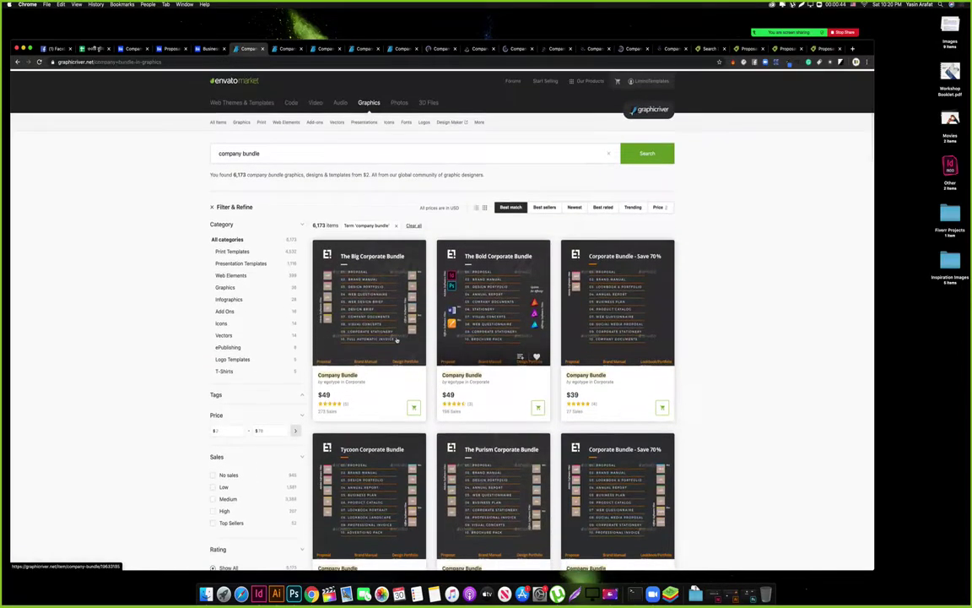
{"action": "scroll", "coordinate": [396, 339], "scroll_direction": "down", "scroll_amount": 5}
{"action": "scroll", "coordinate": [334, 203], "scroll_direction": "up", "scroll_amount": 5}
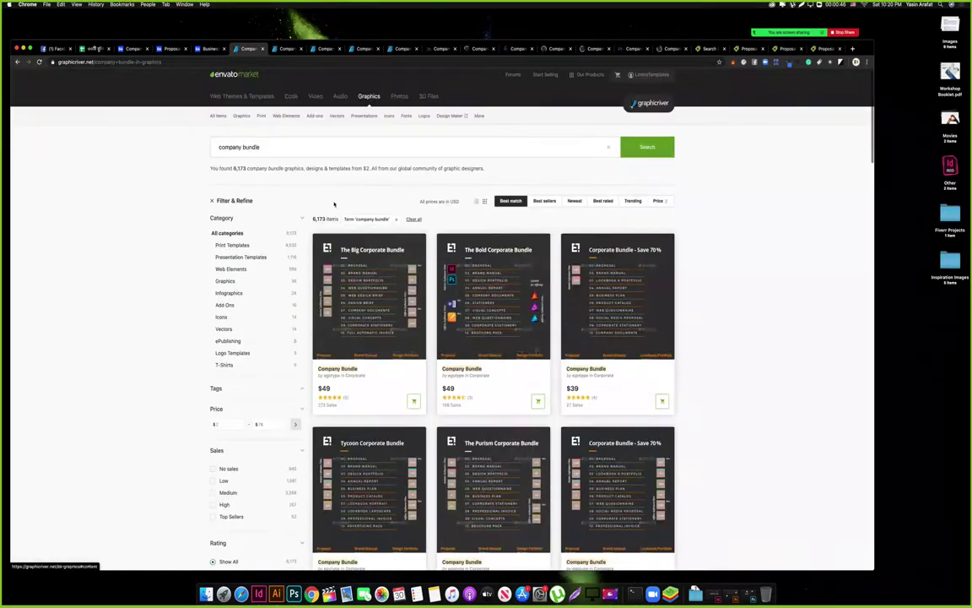
View The Big Corporate Bundle item page and highlight its title and the license description.
{"action": "key", "text": "ctrl+Tab"}
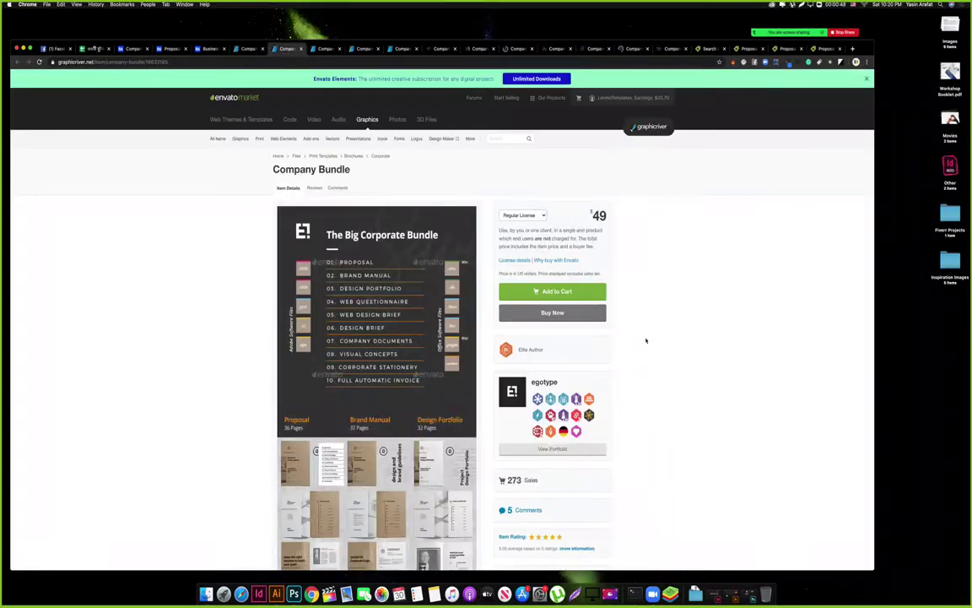
{"action": "scroll", "coordinate": [645, 340], "scroll_direction": "down", "scroll_amount": 2}
{"action": "scroll", "coordinate": [696, 369], "scroll_direction": "up", "scroll_amount": 2}
{"action": "left_click_drag", "start_coordinate": [271, 169], "coordinate": [350, 168]}
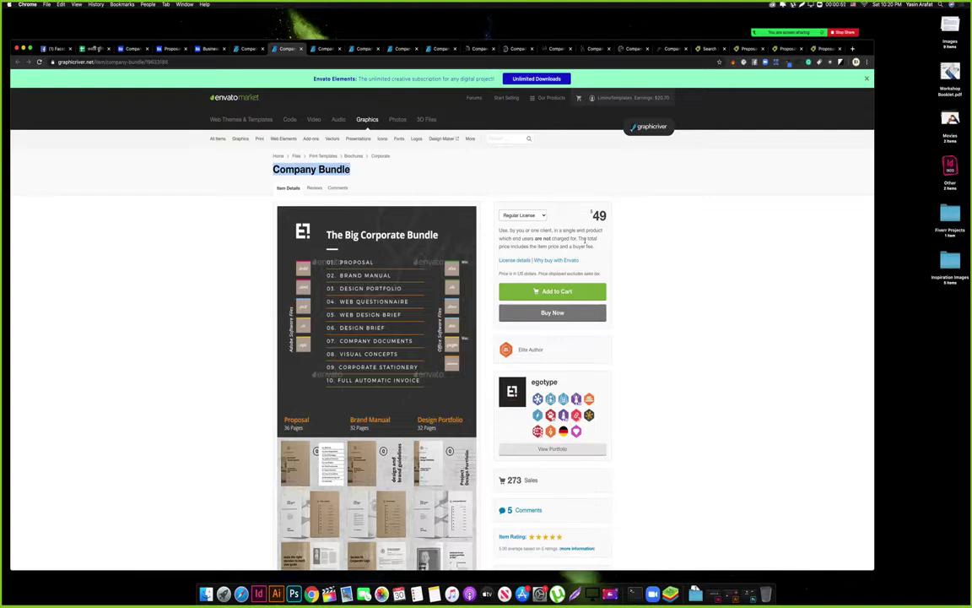
{"action": "triple_click", "coordinate": [585, 240]}
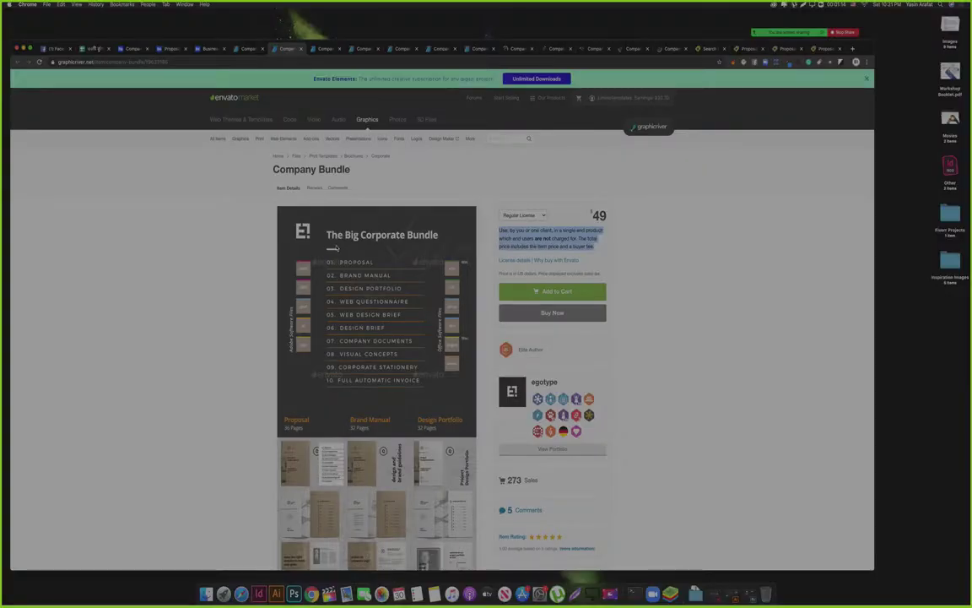
Capture The Big Corporate Bundle's contents list as a screenshot region and box items 01 to 04 with red rectangles.
{"action": "left_click_drag", "start_coordinate": [312, 215], "coordinate": [465, 412]}
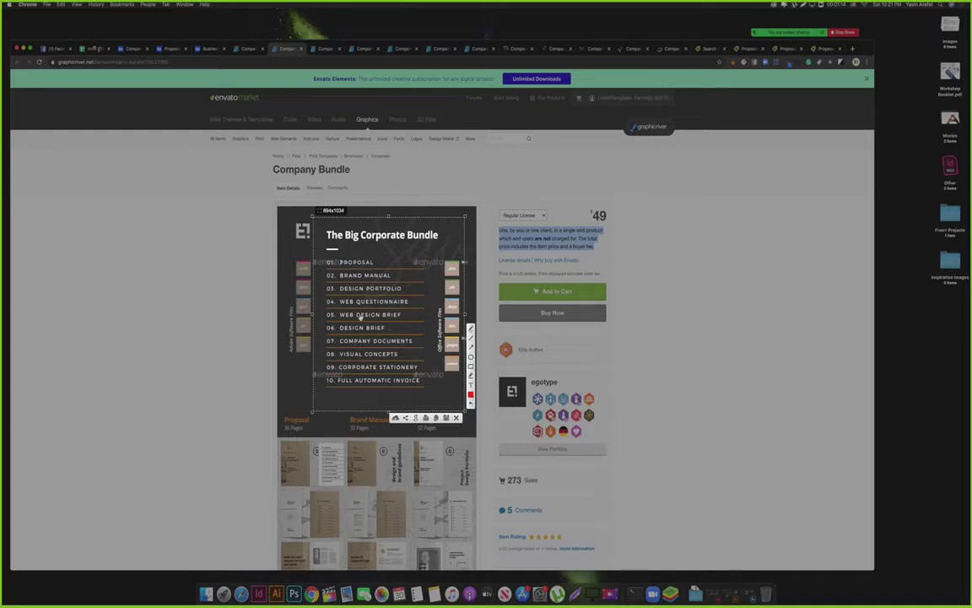
{"action": "left_click_drag", "start_coordinate": [321, 255], "coordinate": [396, 268]}
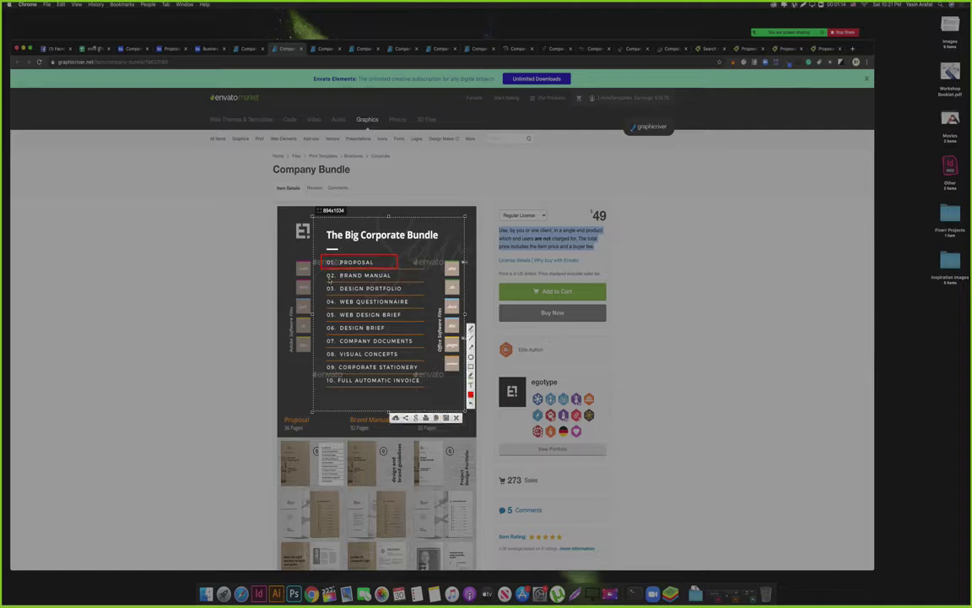
{"action": "left_click_drag", "start_coordinate": [322, 270], "coordinate": [407, 283]}
{"action": "left_click_drag", "start_coordinate": [320, 283], "coordinate": [417, 294]}
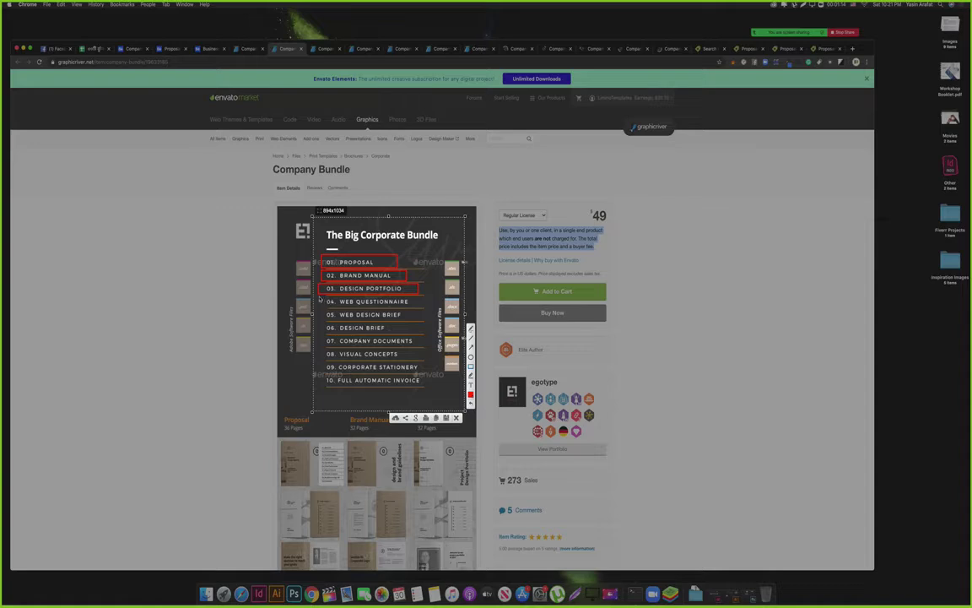
{"action": "left_click_drag", "start_coordinate": [322, 296], "coordinate": [433, 308]}
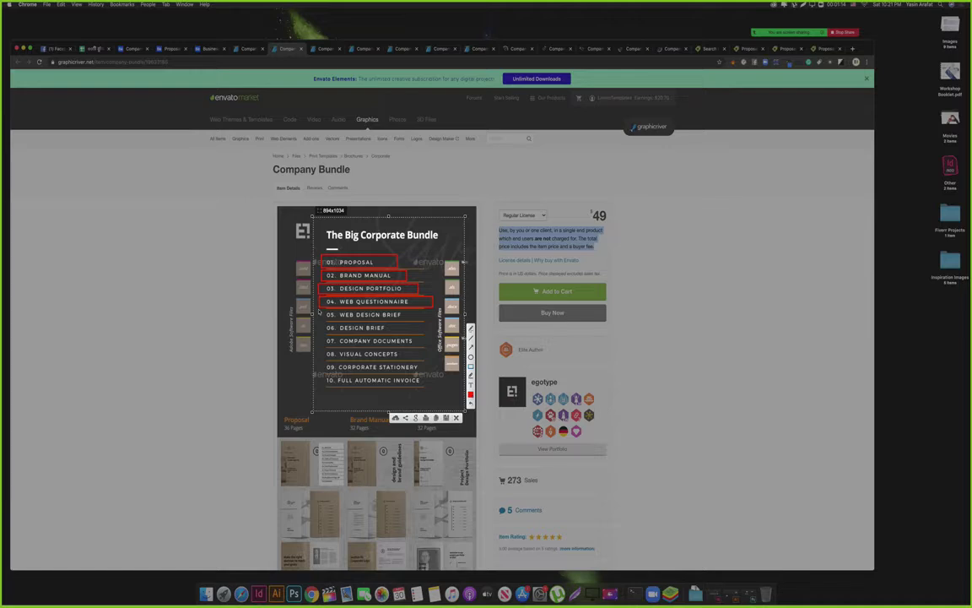
Box items 05 Web Design Brief to 09 Corporate Stationery with red rectangles in the screenshot region.
{"action": "left_click_drag", "start_coordinate": [319, 310], "coordinate": [415, 319]}
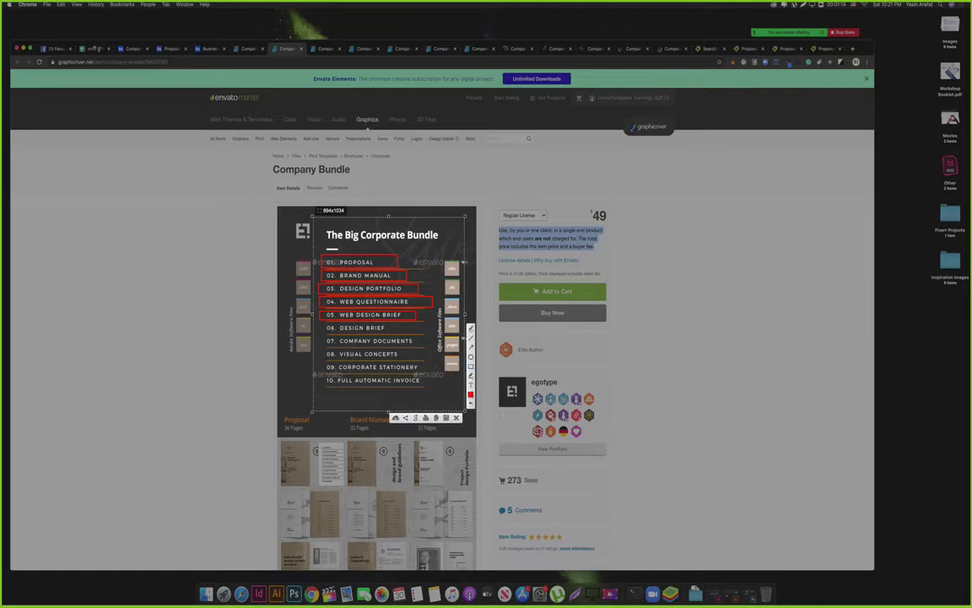
{"action": "left_click_drag", "start_coordinate": [317, 321], "coordinate": [402, 333]}
{"action": "left_click_drag", "start_coordinate": [321, 336], "coordinate": [428, 346]}
{"action": "left_click_drag", "start_coordinate": [321, 348], "coordinate": [397, 358]}
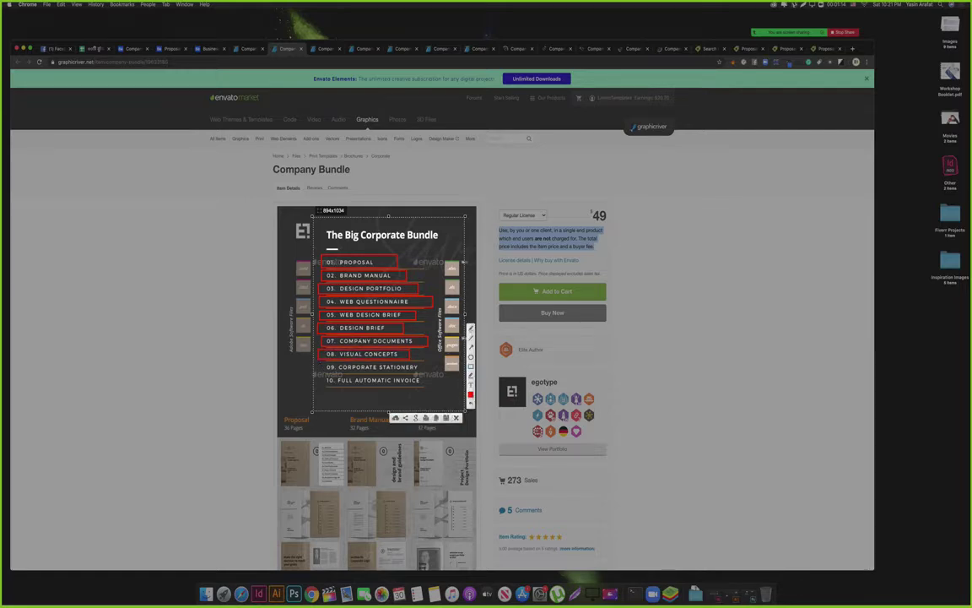
{"action": "left_click_drag", "start_coordinate": [321, 362], "coordinate": [430, 372]}
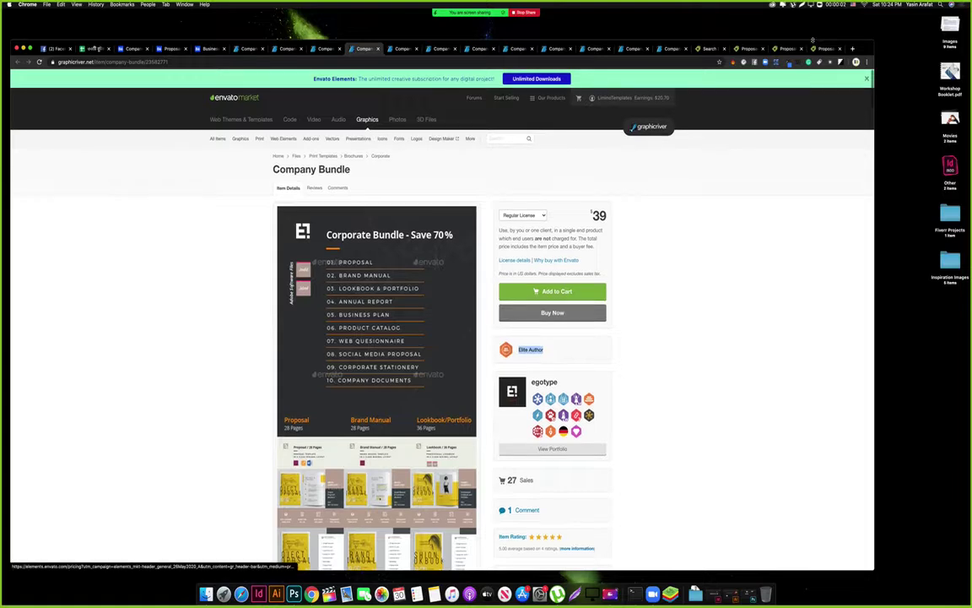
Examine the "Corporate Bundle - Save 70%" item page and highlight its Company Bundle title.
{"action": "left_click", "coordinate": [675, 395]}
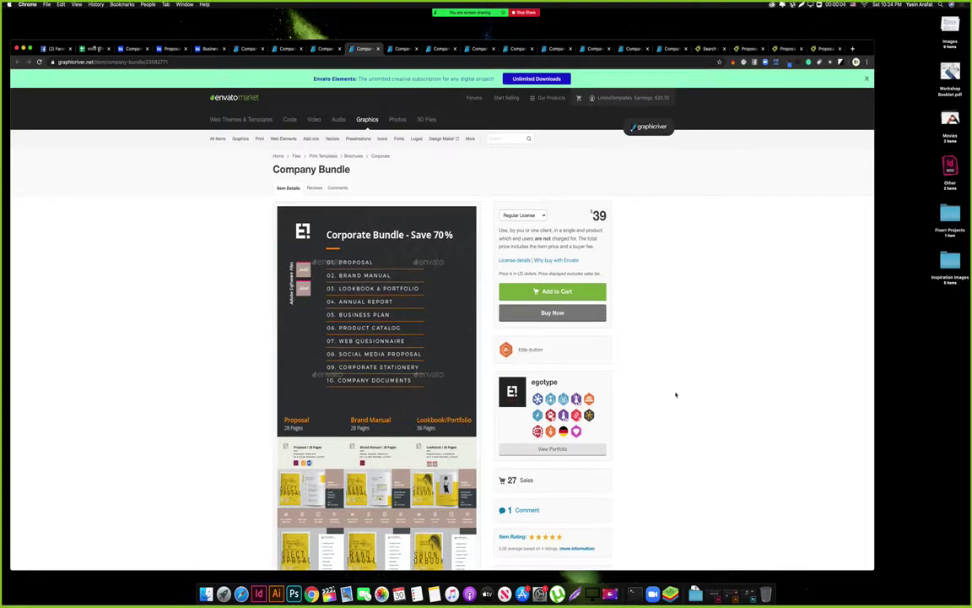
{"action": "scroll", "coordinate": [675, 395], "scroll_direction": "up", "scroll_amount": 1}
{"action": "scroll", "coordinate": [675, 394], "scroll_direction": "down", "scroll_amount": 1}
{"action": "triple_click", "coordinate": [333, 167]}
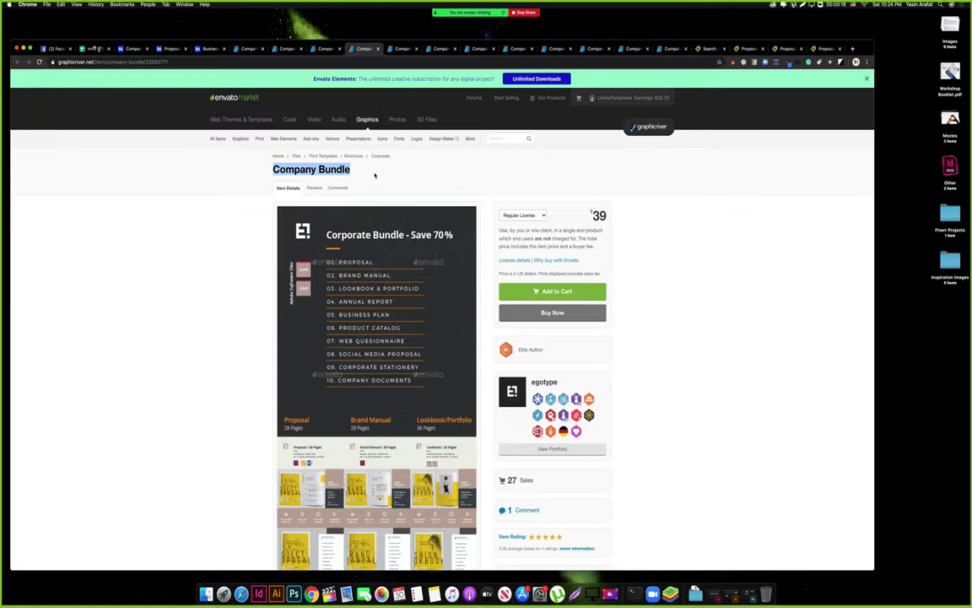
Examine the Company Mega Bundle Offer item page by OrcShape, including its list of eight templates.
{"action": "left_click", "coordinate": [406, 50]}
{"action": "scroll", "coordinate": [600, 243], "scroll_direction": "down", "scroll_amount": 5}
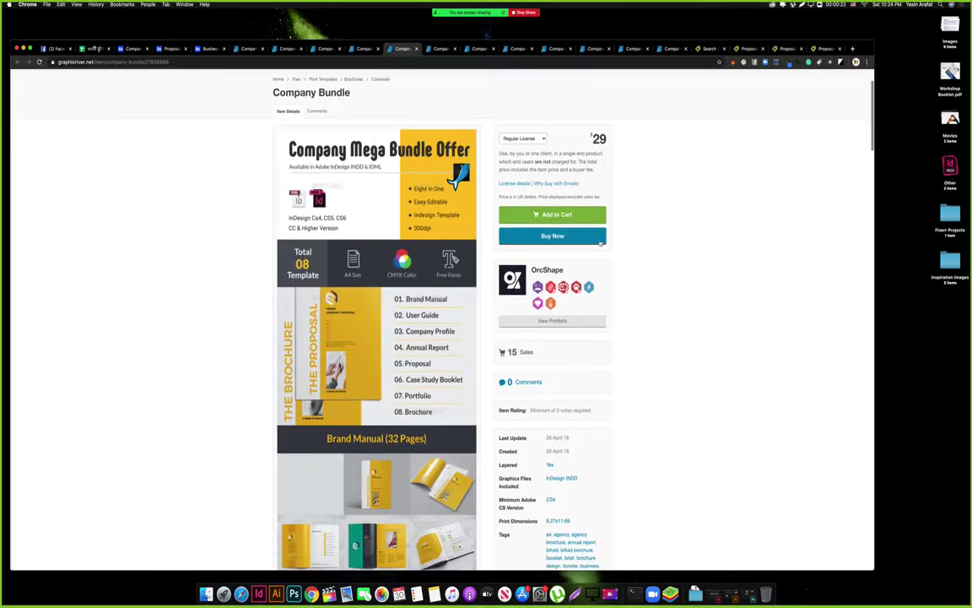
{"action": "scroll", "coordinate": [601, 243], "scroll_direction": "up", "scroll_amount": 2}
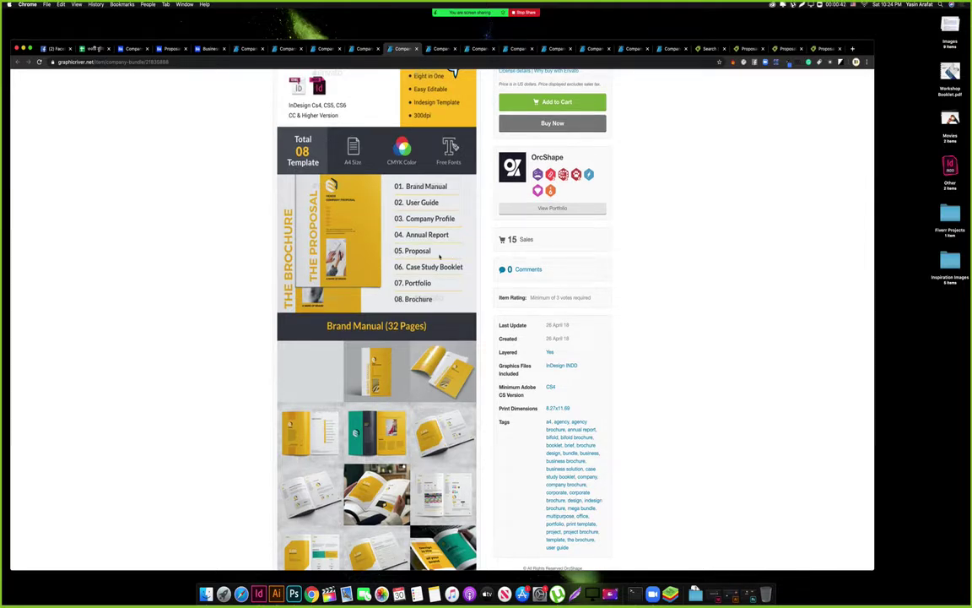
{"action": "scroll", "coordinate": [348, 198], "scroll_direction": "up", "scroll_amount": 5}
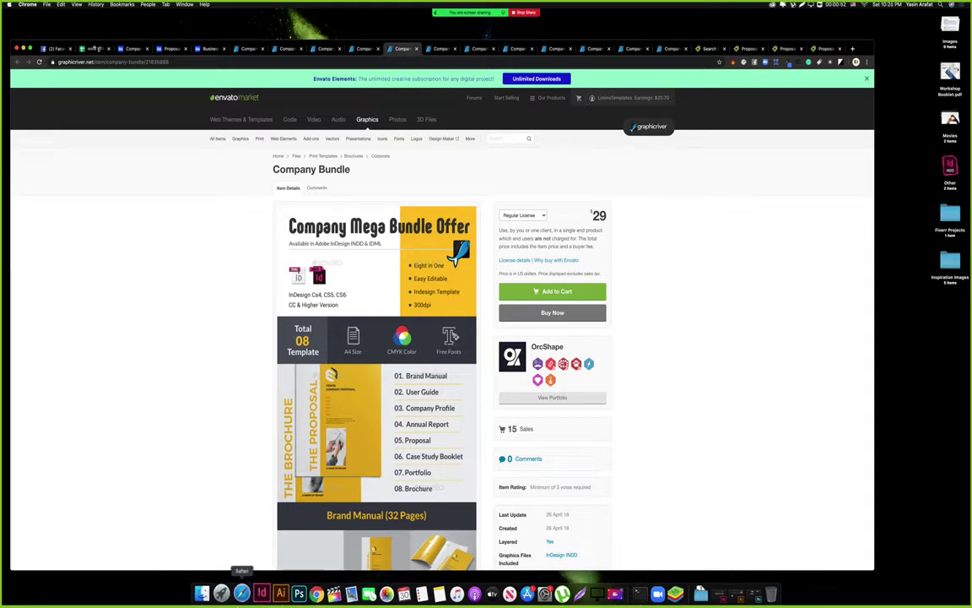
Switch to InDesign, open the recent file Workshop Booklet.indd and hide the panels around the document.
{"action": "left_click", "coordinate": [258, 593]}
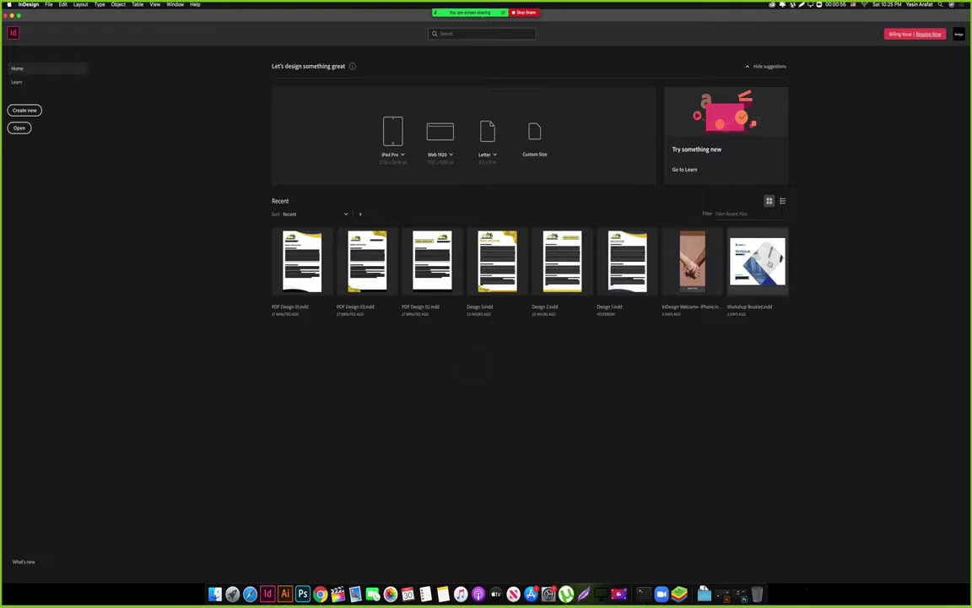
{"action": "left_click", "coordinate": [763, 263]}
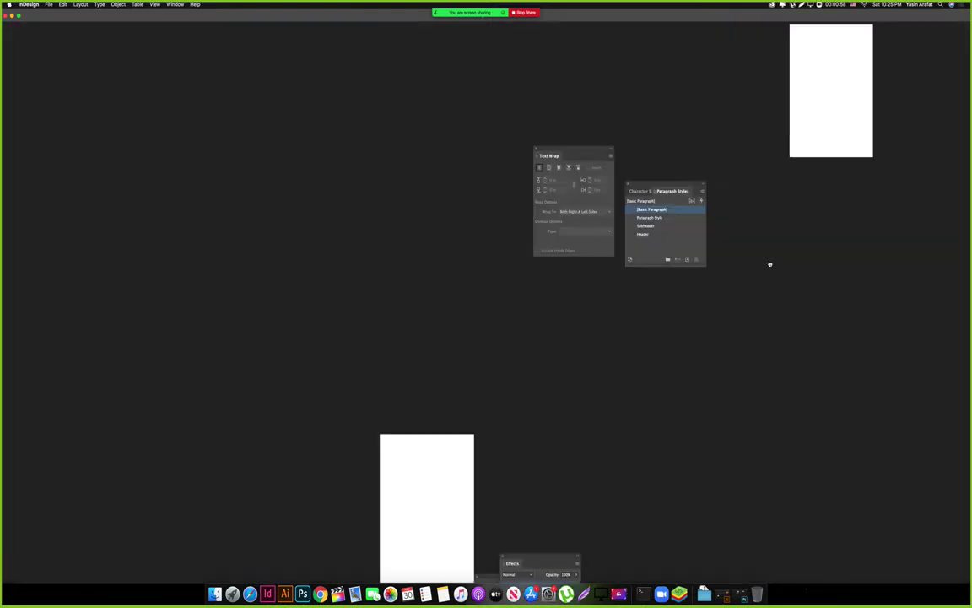
{"action": "key", "text": "z"}
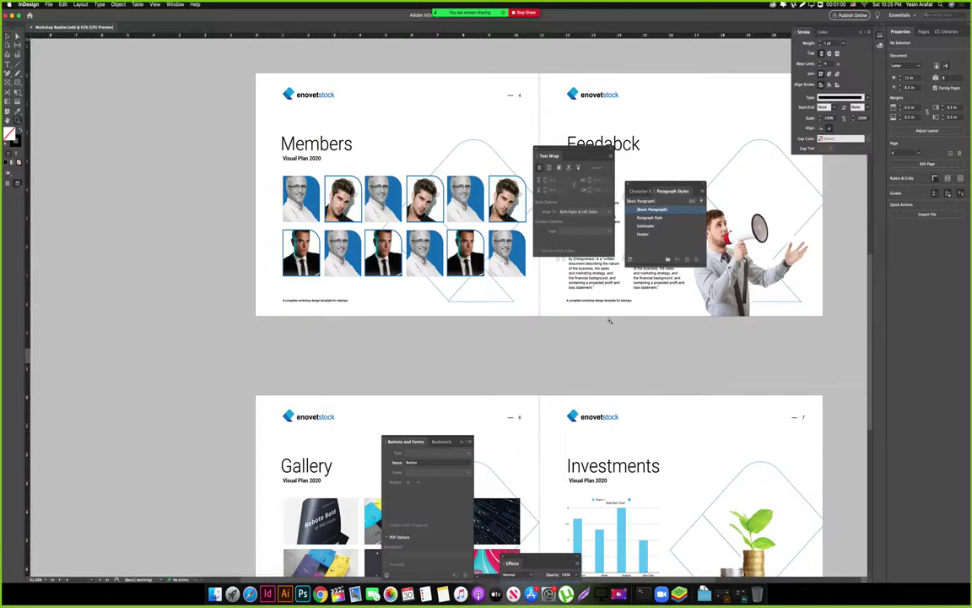
{"action": "left_click_drag", "start_coordinate": [607, 327], "coordinate": [477, 347]}
{"action": "scroll", "coordinate": [476, 346], "scroll_direction": "down", "scroll_amount": 2}
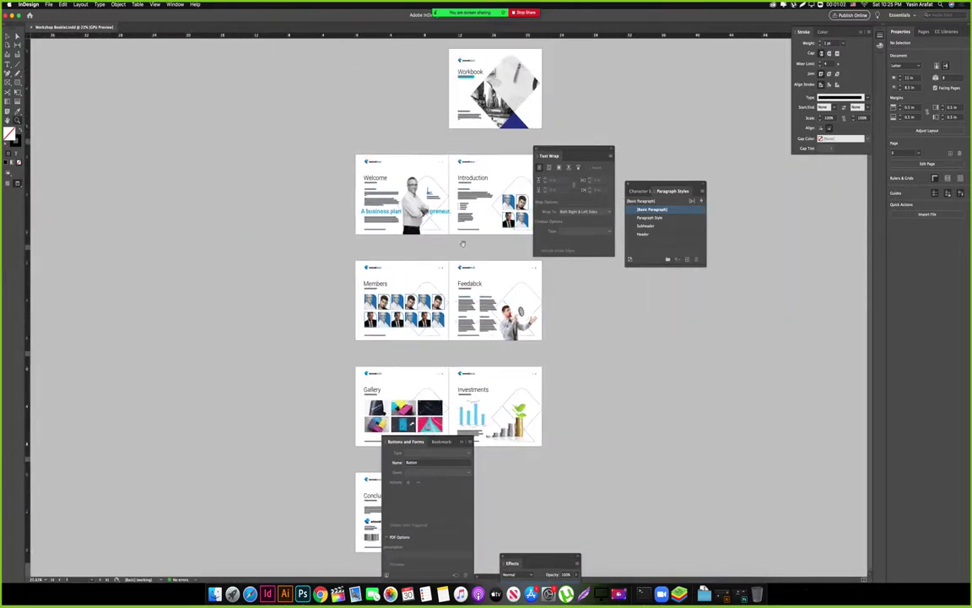
{"action": "scroll", "coordinate": [427, 113], "scroll_direction": "up", "scroll_amount": 1}
{"action": "key", "text": "Tab"}
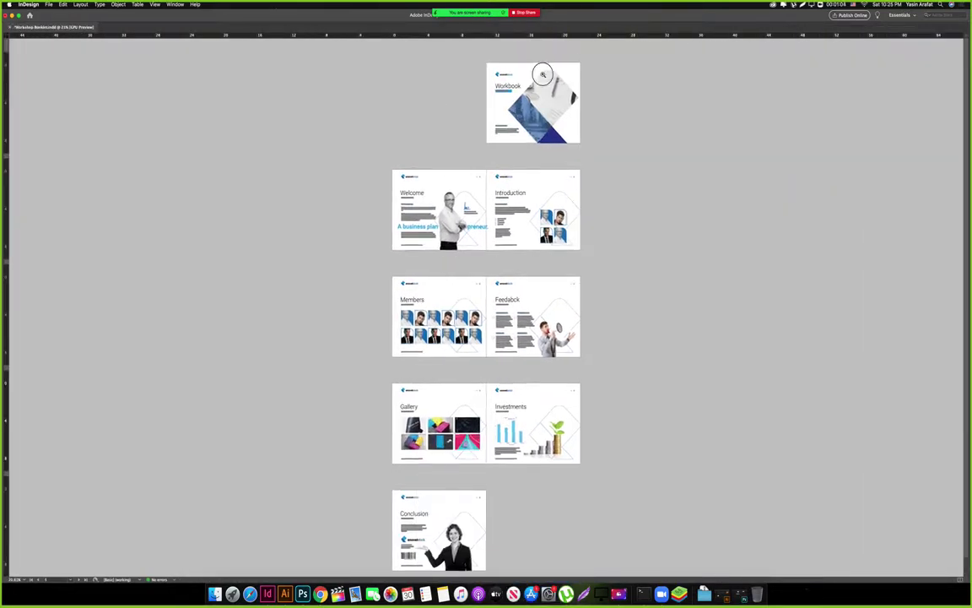
Examine the Workbook cover closely and look through the booklet's inner spreads to the Conclusion page.
{"action": "scroll", "coordinate": [525, 77], "scroll_direction": "up", "scroll_amount": 3}
{"action": "scroll", "coordinate": [540, 227], "scroll_direction": "up", "scroll_amount": 1}
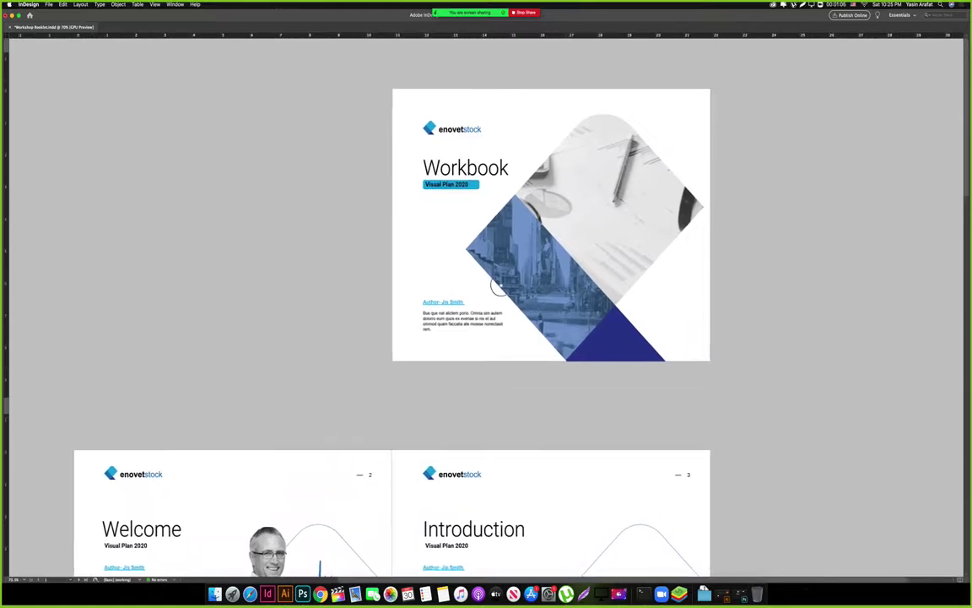
{"action": "scroll", "coordinate": [551, 191], "scroll_direction": "up", "scroll_amount": 3}
{"action": "scroll", "coordinate": [427, 180], "scroll_direction": "up", "scroll_amount": 2}
{"action": "scroll", "coordinate": [427, 179], "scroll_direction": "right", "scroll_amount": 2}
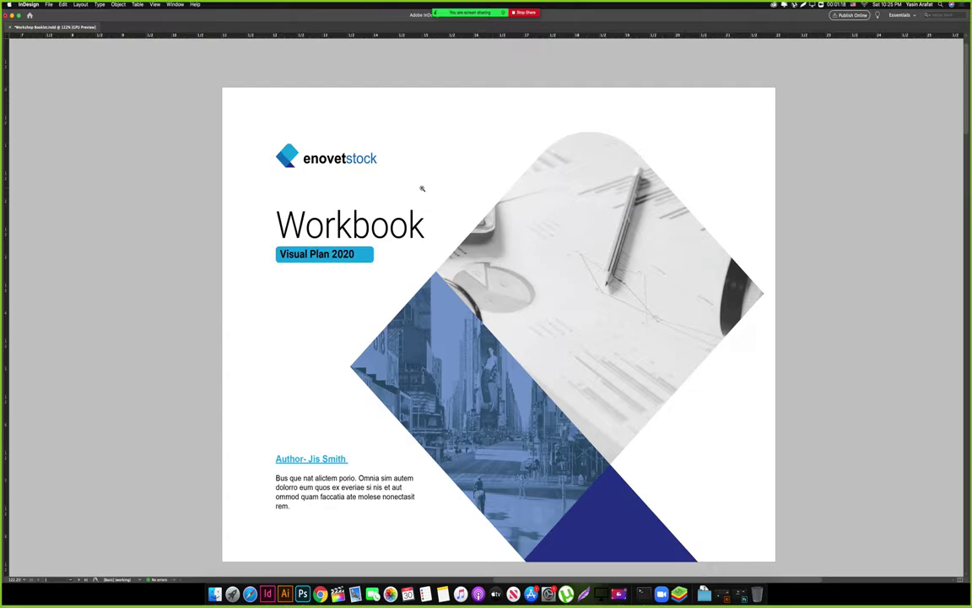
{"action": "left_click_drag", "start_coordinate": [645, 325], "coordinate": [520, 403]}
{"action": "scroll", "coordinate": [519, 404], "scroll_direction": "down", "scroll_amount": 15}
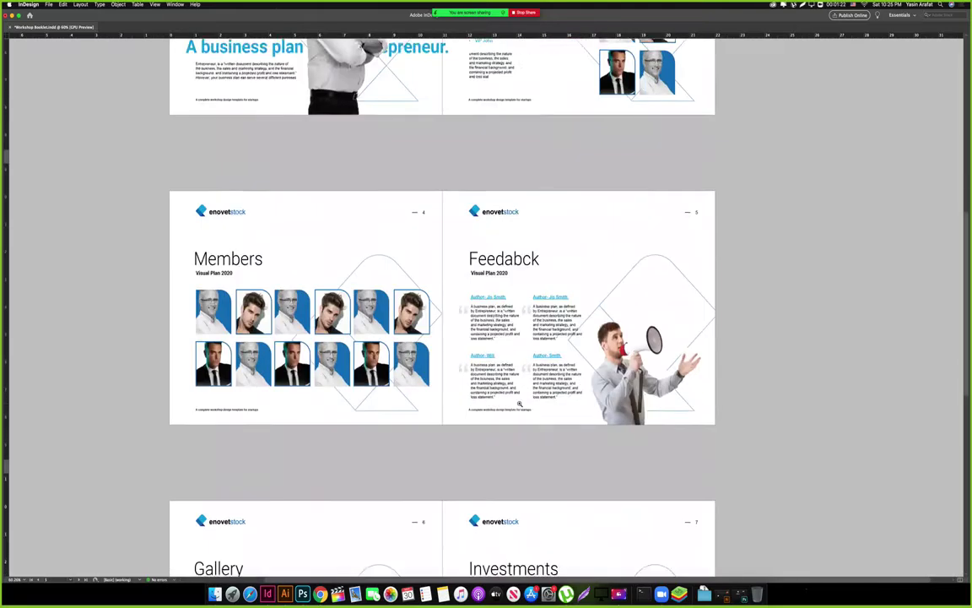
{"action": "scroll", "coordinate": [519, 403], "scroll_direction": "down", "scroll_amount": 3}
{"action": "scroll", "coordinate": [519, 403], "scroll_direction": "up", "scroll_amount": 15}
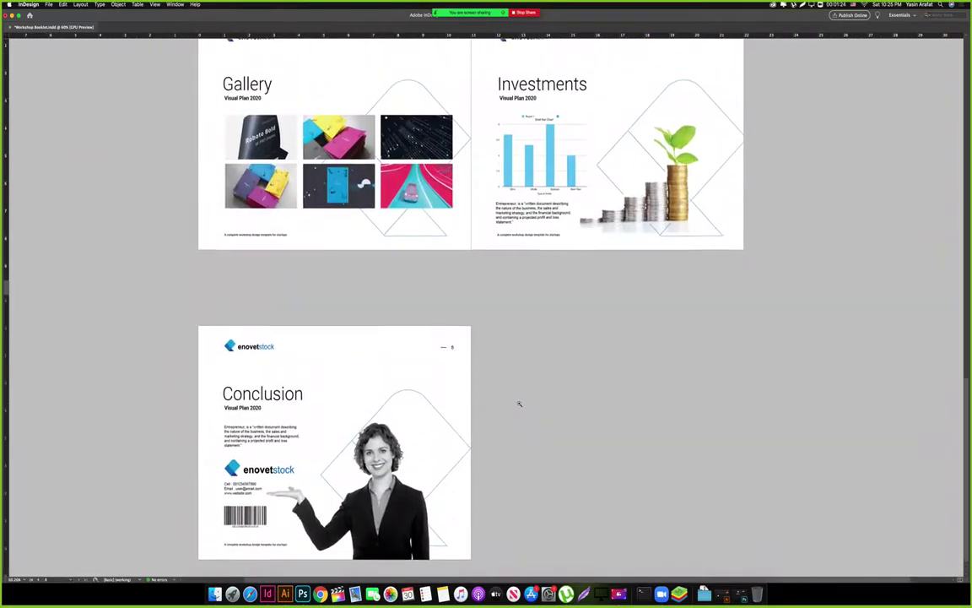
Switch to Notes and create a new note titled "Company Bundle Class-17".
{"action": "scroll", "coordinate": [519, 404], "scroll_direction": "down", "scroll_amount": 5}
{"action": "scroll", "coordinate": [517, 373], "scroll_direction": "up", "scroll_amount": 5}
{"action": "scroll", "coordinate": [517, 373], "scroll_direction": "right", "scroll_amount": 1}
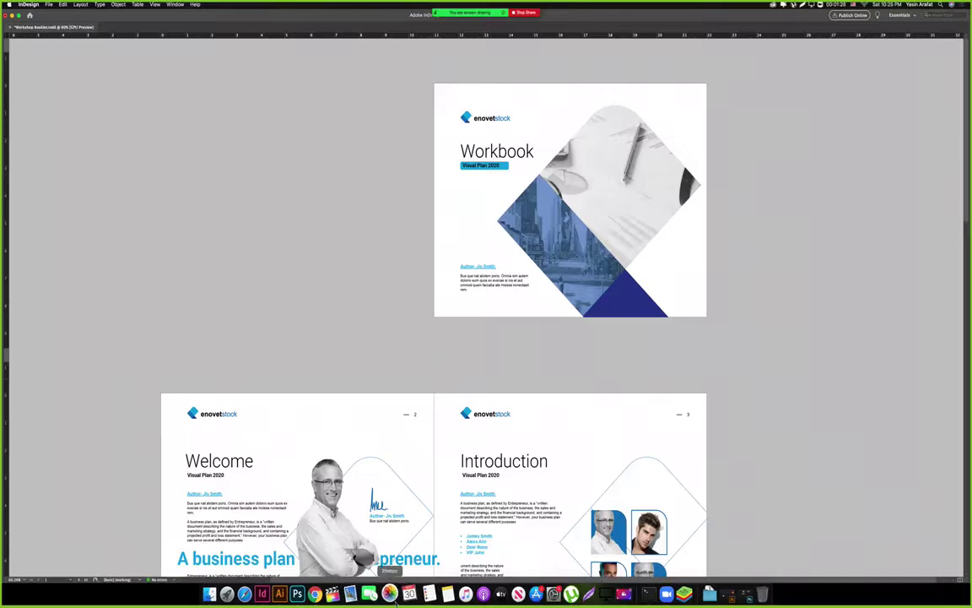
{"action": "left_click", "coordinate": [442, 594]}
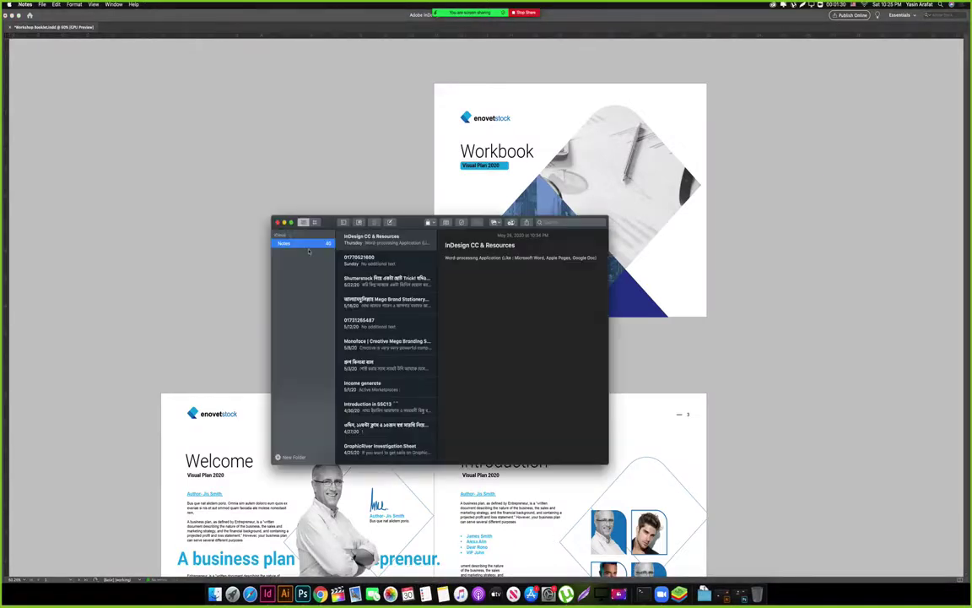
{"action": "left_click", "coordinate": [389, 222]}
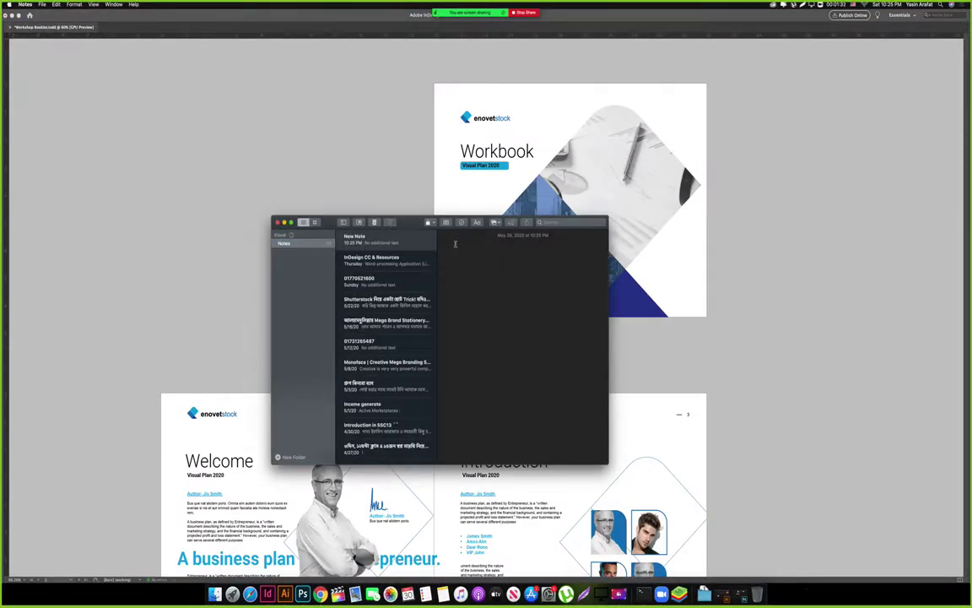
{"action": "type", "text": "Company Bundle"}
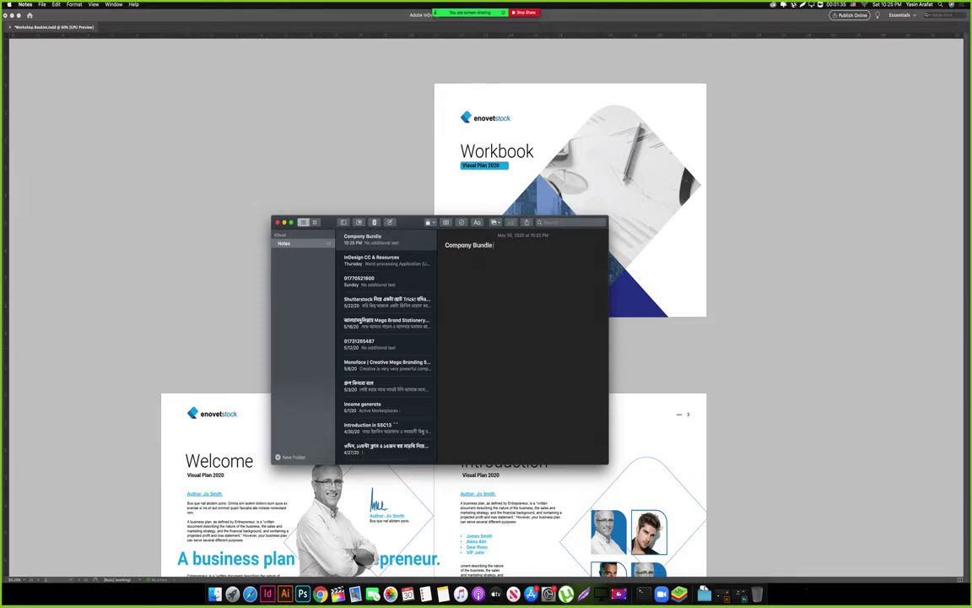
{"action": "type", "text": " Class-17"}
{"action": "key", "text": "Return"}
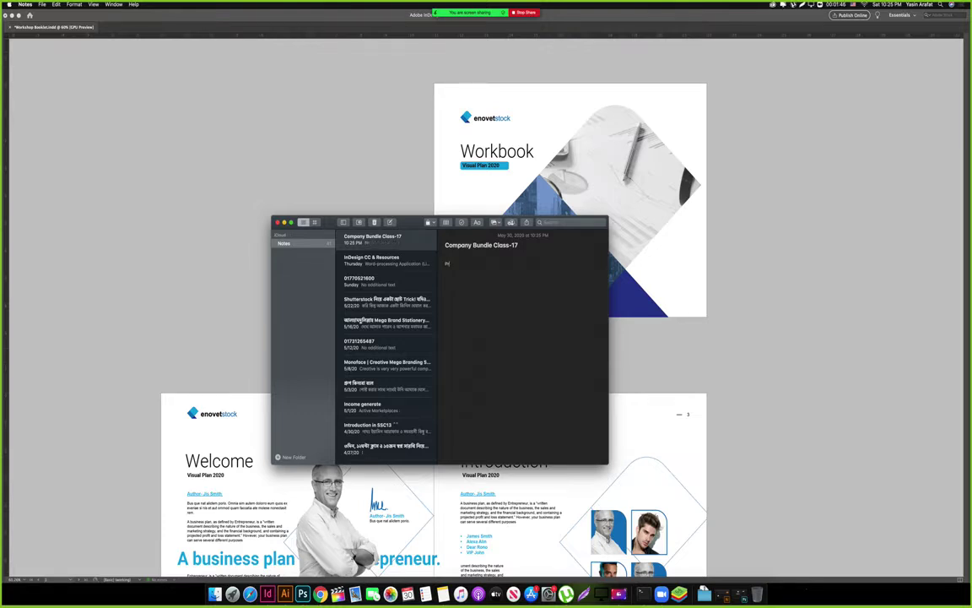
List Proposal, Annual Report, Company Profile and Brand Manual on separate, spaced lines below the note's title.
{"action": "type", "text": "Proposal"}
{"action": "key", "text": "Return"}
{"action": "key", "text": "Return"}
{"action": "type", "text": "Annu"}
{"action": "key", "text": "Return"}
{"action": "key", "text": "Return"}
{"action": "type", "text": "Company Profile"}
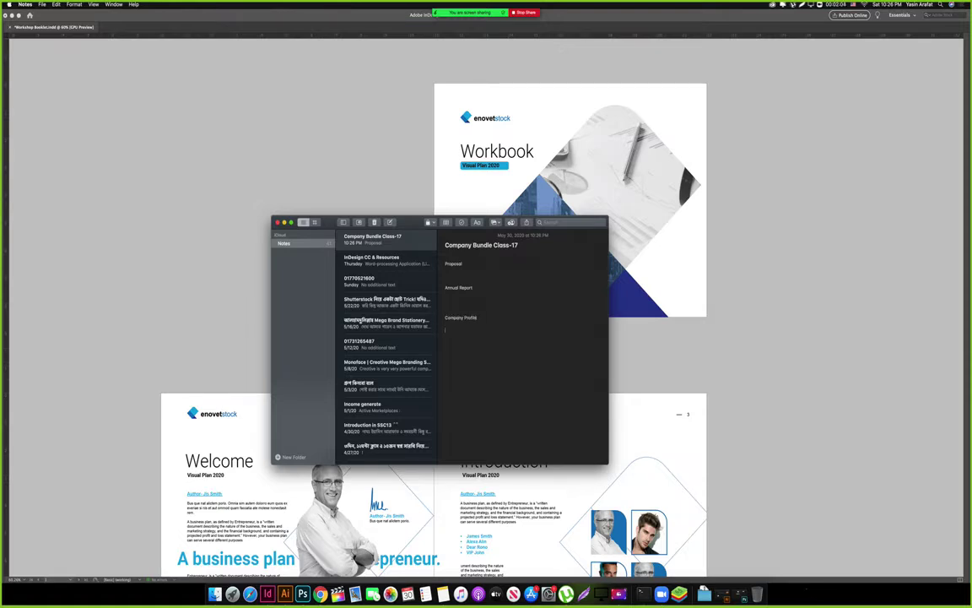
{"action": "key", "text": "Return"}
{"action": "type", "text": "Brand Mate"}
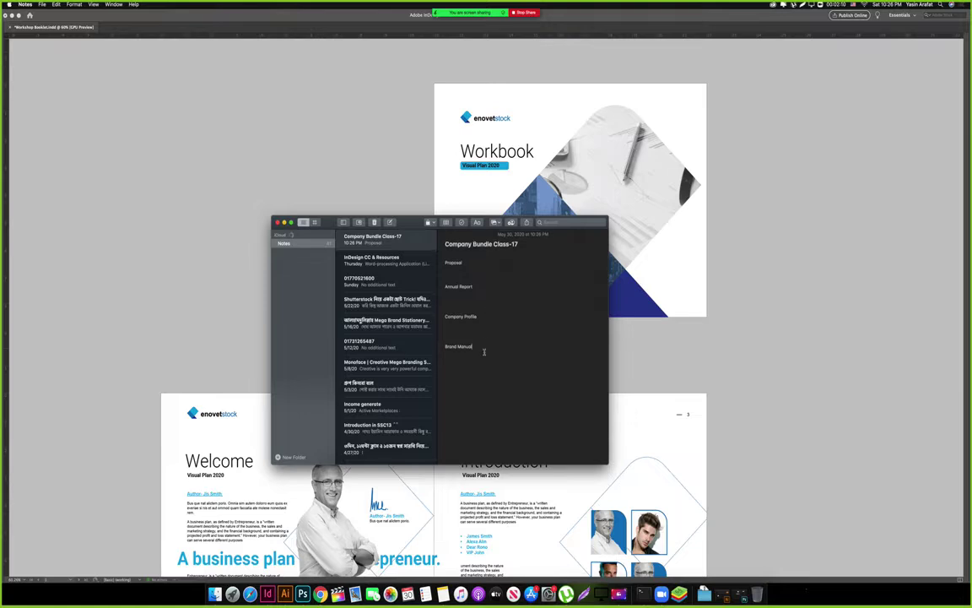
Enclose "Class-17" in the note's title in parentheses.
{"action": "left_click_drag", "start_coordinate": [477, 347], "coordinate": [454, 267]}
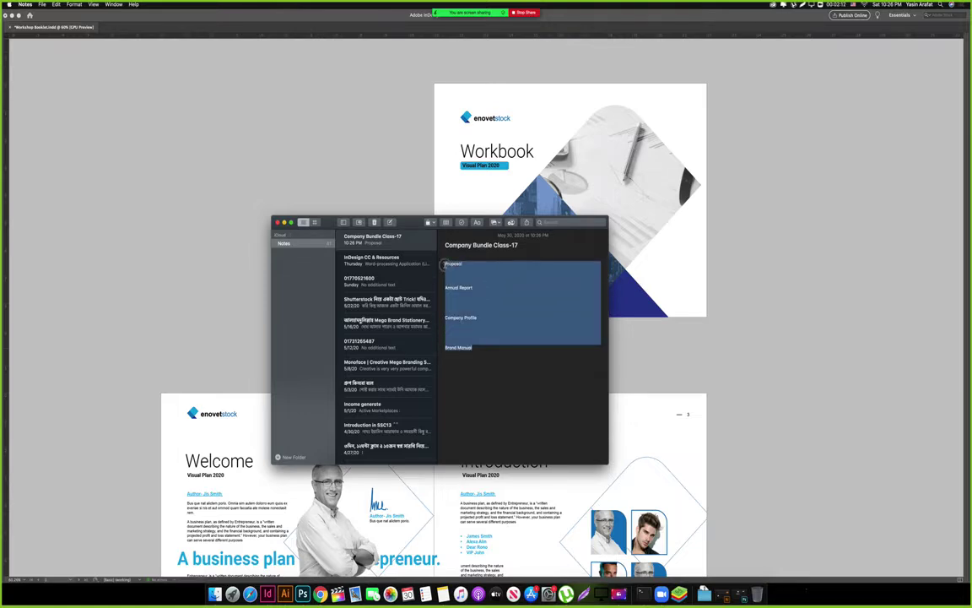
{"action": "left_click", "coordinate": [454, 267]}
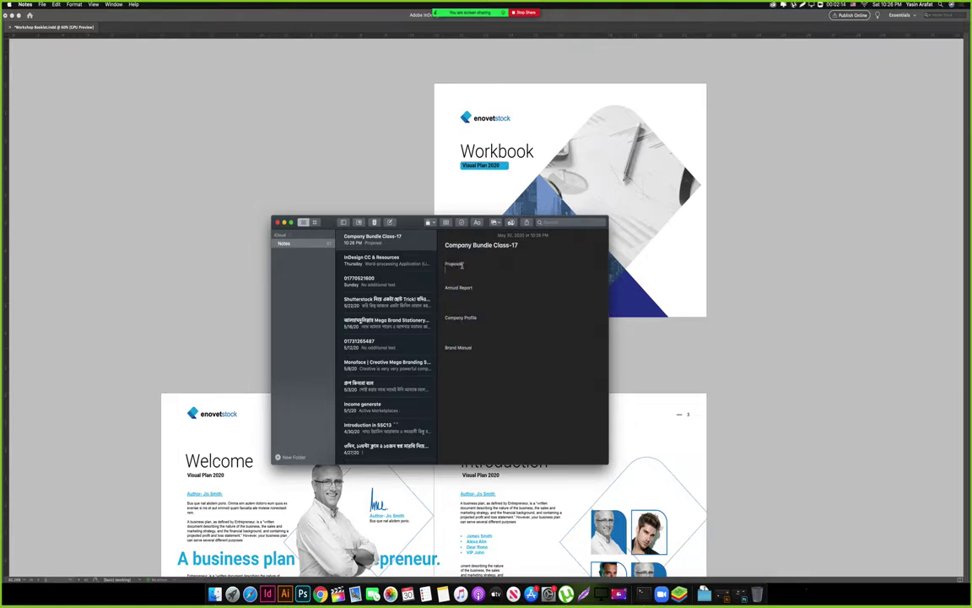
{"action": "left_click", "coordinate": [495, 244]}
{"action": "type", "text": "("}
{"action": "left_click", "coordinate": [522, 245]}
{"action": "type", "text": ")"}
Switch back to the booklet in InDesign and leave Preview mode to show its column guides and frame edges.
{"action": "left_click", "coordinate": [375, 200]}
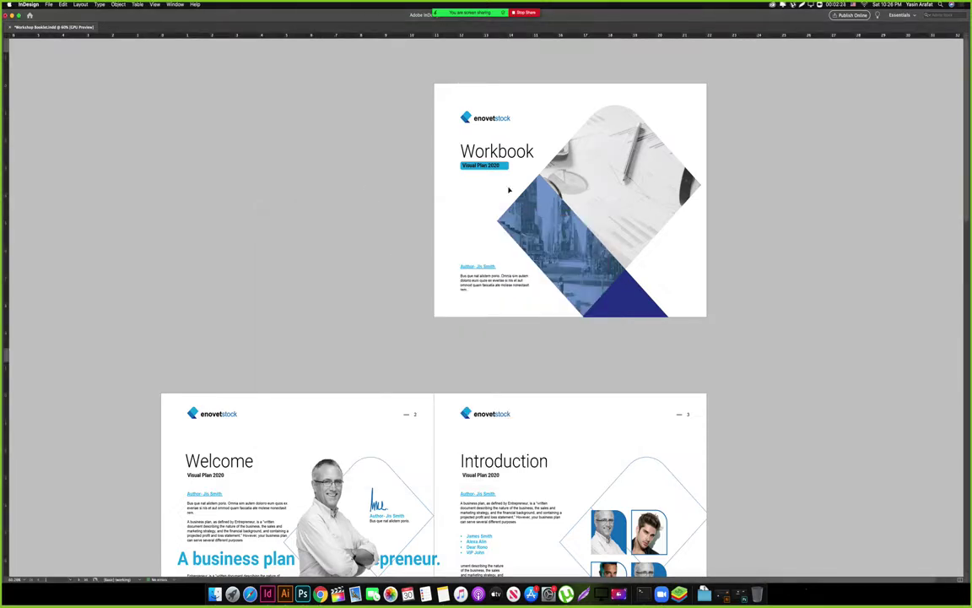
{"action": "left_click_drag", "start_coordinate": [442, 102], "coordinate": [514, 126]}
{"action": "left_click", "coordinate": [514, 309]}
{"action": "left_click", "coordinate": [514, 314]}
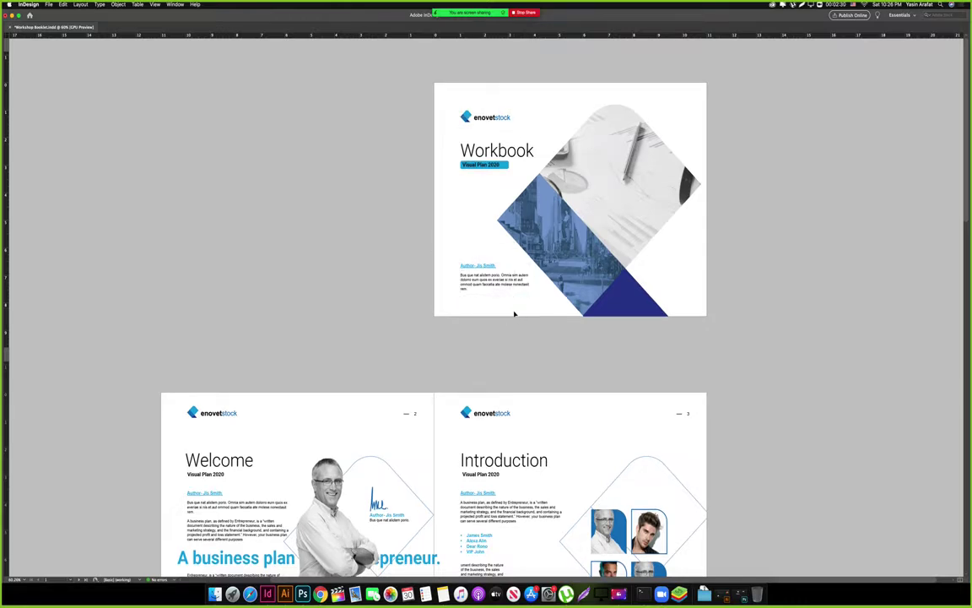
{"action": "key", "text": "w"}
{"action": "scroll", "coordinate": [354, 211], "scroll_direction": "right", "scroll_amount": 2}
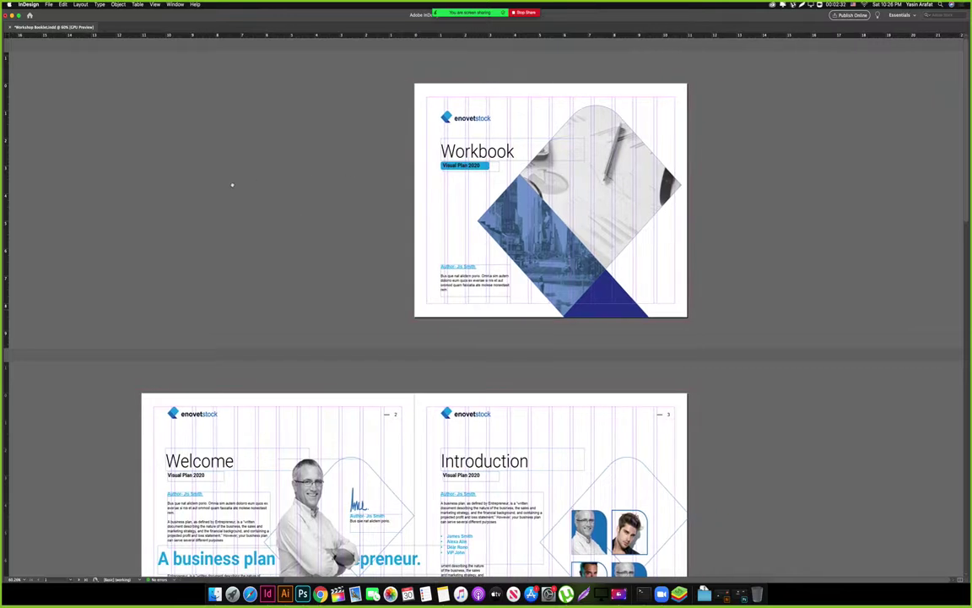
Start a new print document from the Letter preset with its units set to inches.
{"action": "left_click", "coordinate": [427, 200]}
{"action": "key", "text": "super+n"}
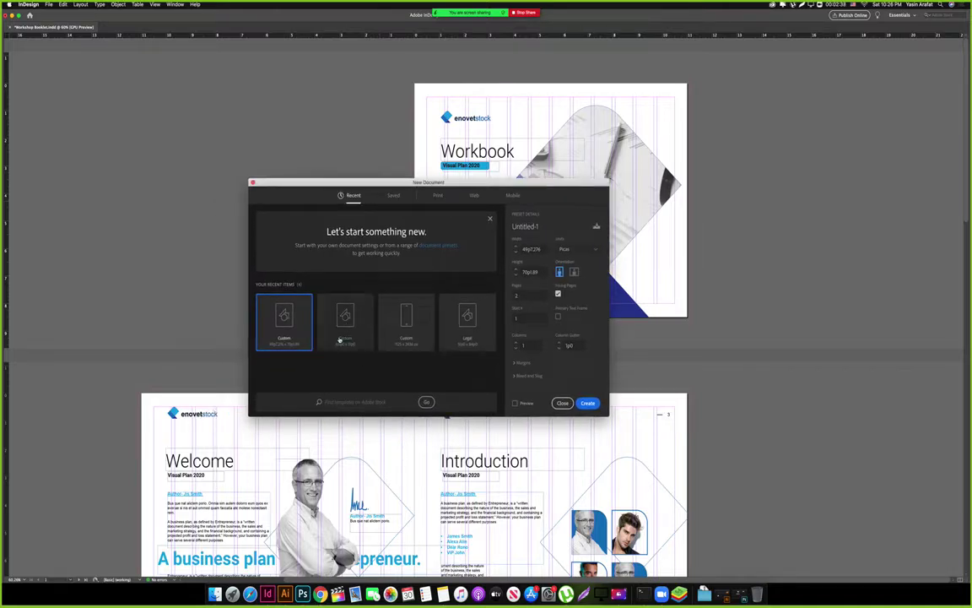
{"action": "left_click", "coordinate": [437, 195]}
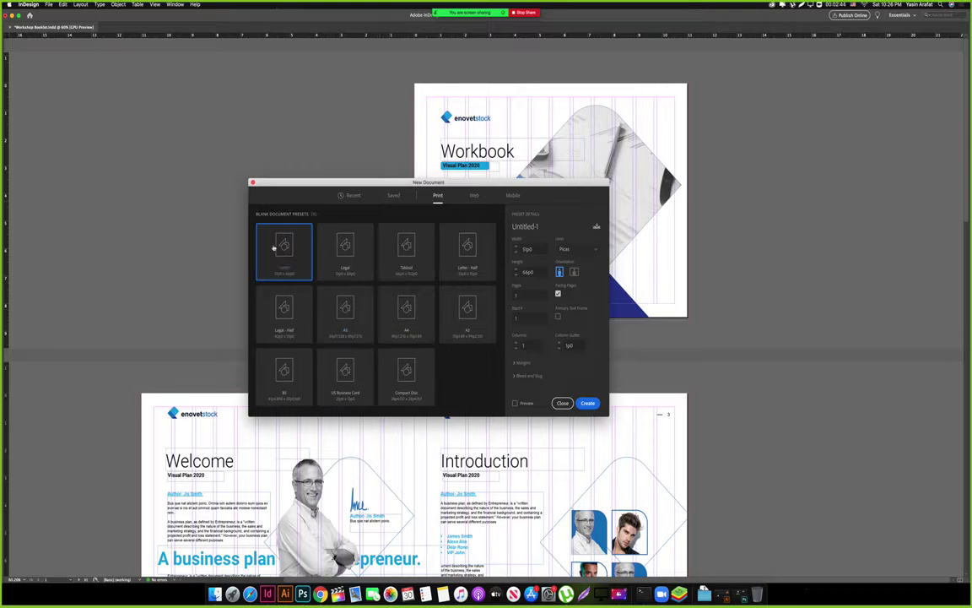
{"action": "left_click", "coordinate": [577, 249]}
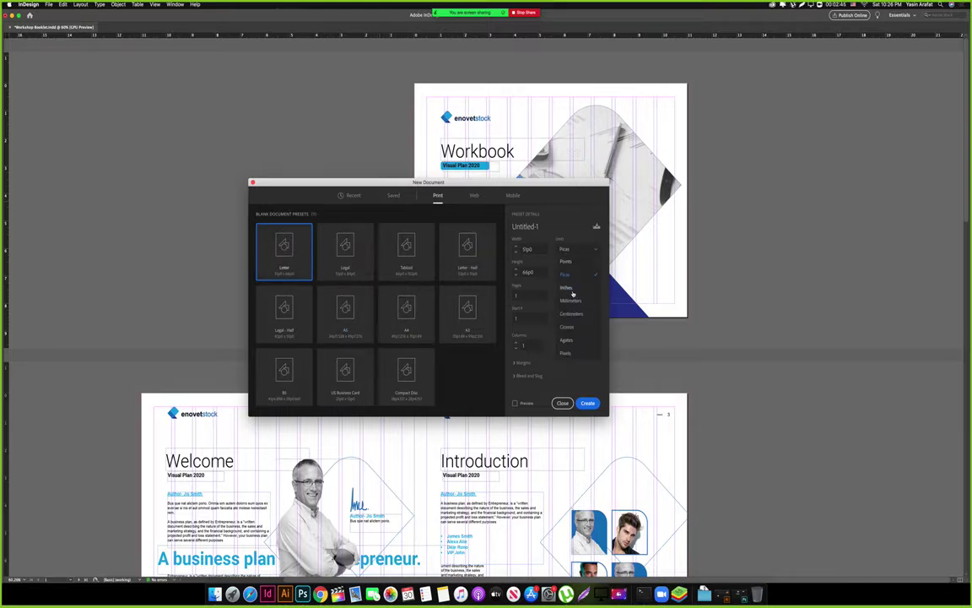
{"action": "left_click", "coordinate": [567, 288]}
Set the new document to 24 pages with 12 columns.
{"action": "left_click", "coordinate": [529, 293]}
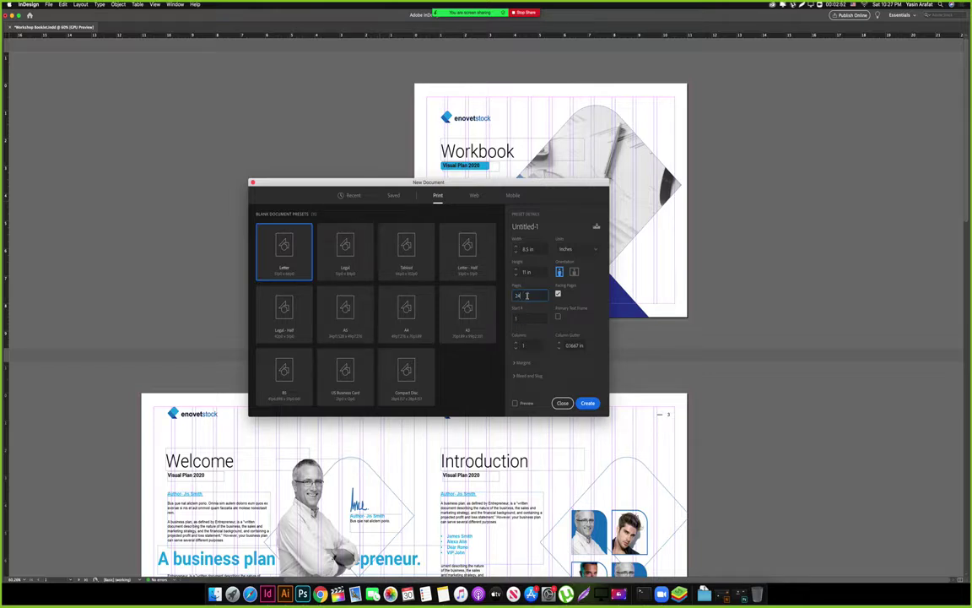
{"action": "left_click", "coordinate": [525, 318]}
{"action": "left_click", "coordinate": [527, 344]}
{"action": "type", "text": "12"}
Expand the margin and bleed settings and set a 0.125 in bleed on all sides of the new document.
{"action": "left_click", "coordinate": [525, 362]}
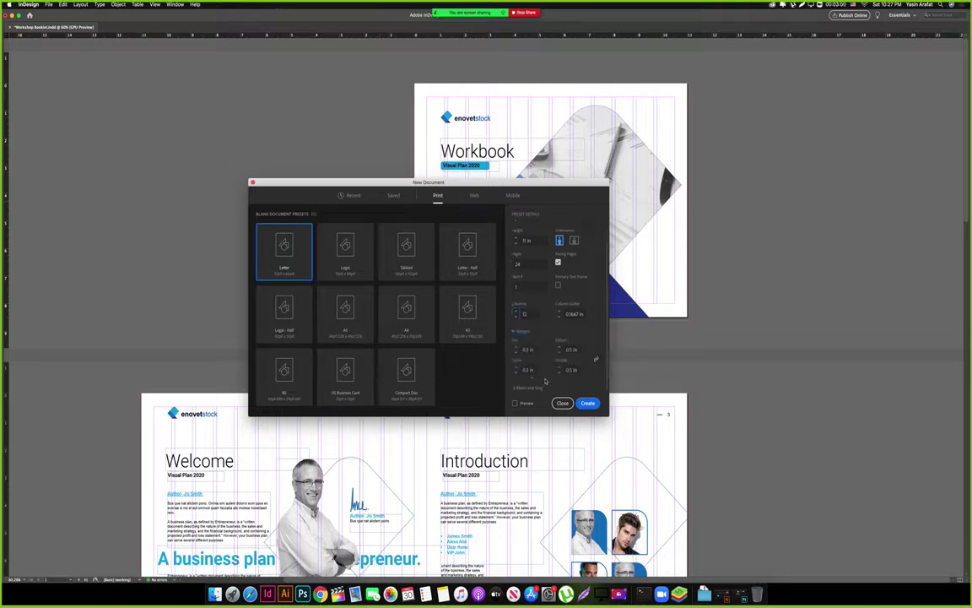
{"action": "left_click", "coordinate": [528, 387]}
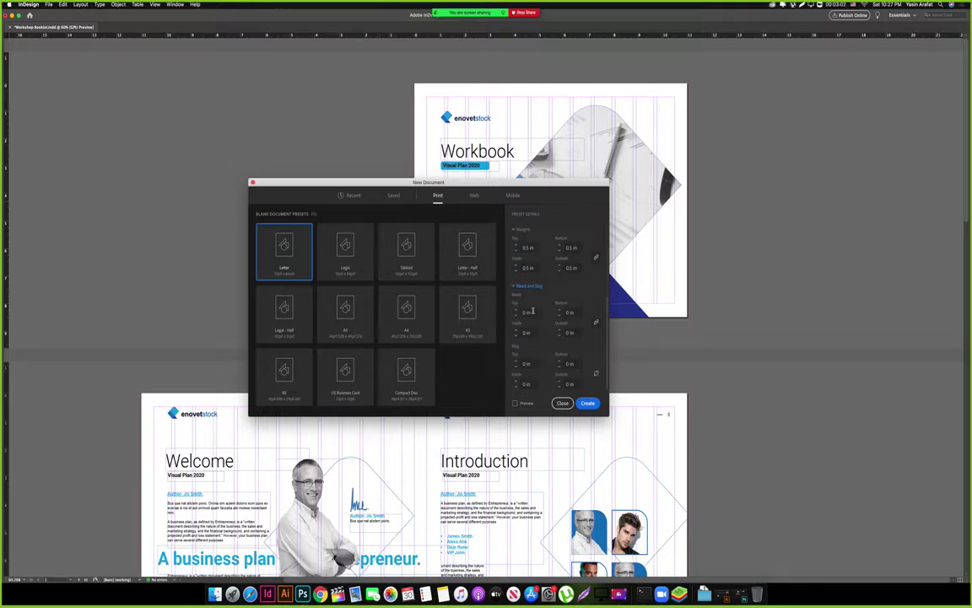
{"action": "left_click", "coordinate": [532, 311]}
{"action": "key", "text": "Up"}
Preview the new document's layout, create the document and view its first page and opening spread.
{"action": "left_click", "coordinate": [515, 404]}
{"action": "left_click_drag", "start_coordinate": [427, 184], "coordinate": [139, 185]}
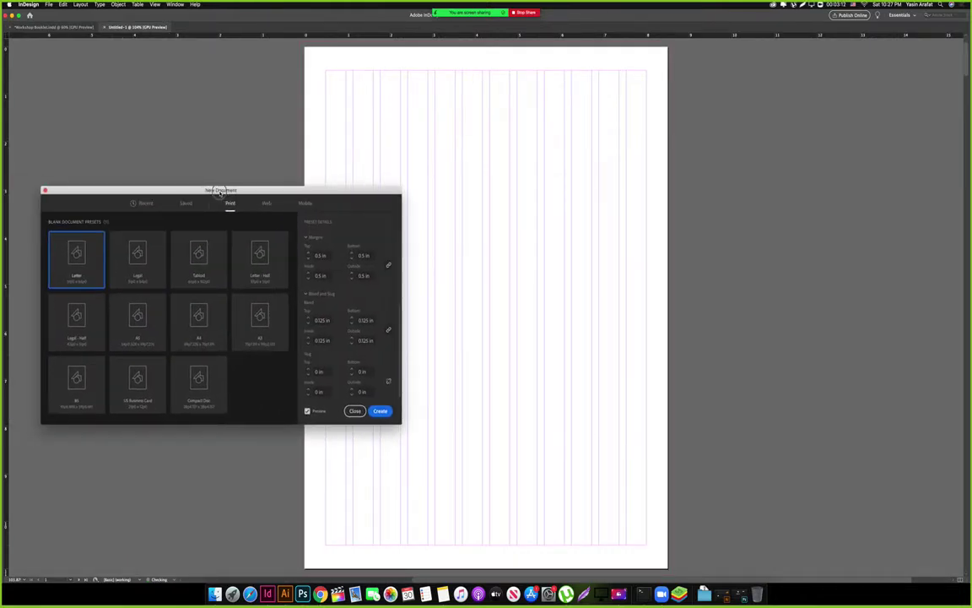
{"action": "left_click", "coordinate": [369, 412]}
{"action": "left_click_drag", "start_coordinate": [648, 291], "coordinate": [509, 301]}
{"action": "left_click_drag", "start_coordinate": [498, 148], "coordinate": [524, 248]}
{"action": "left_click_drag", "start_coordinate": [518, 175], "coordinate": [555, 254]}
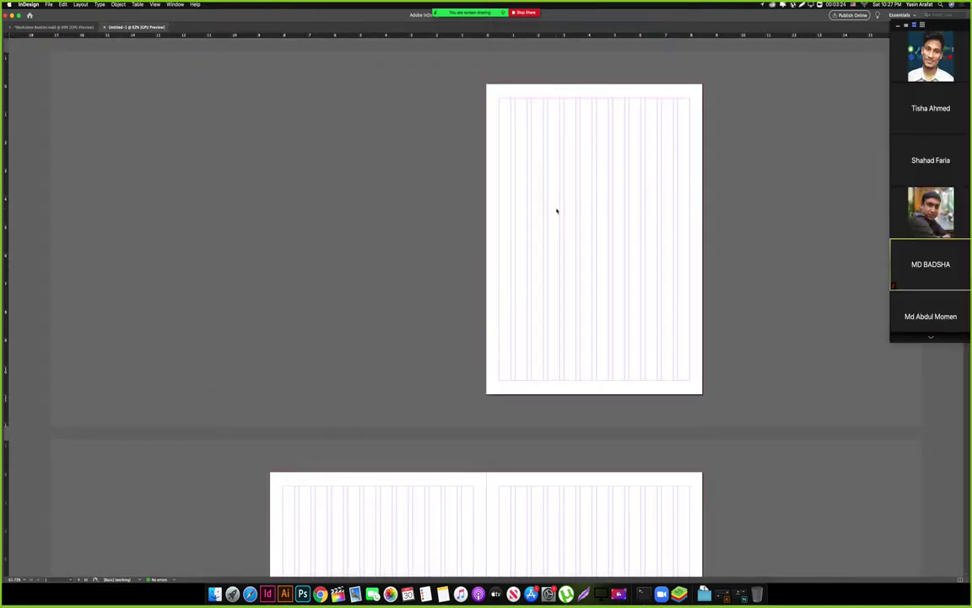
Begin saving the new document and minimize the meeting's participant panel out of the way.
{"action": "key", "text": "super+s"}
{"action": "left_click", "coordinate": [435, 188]}
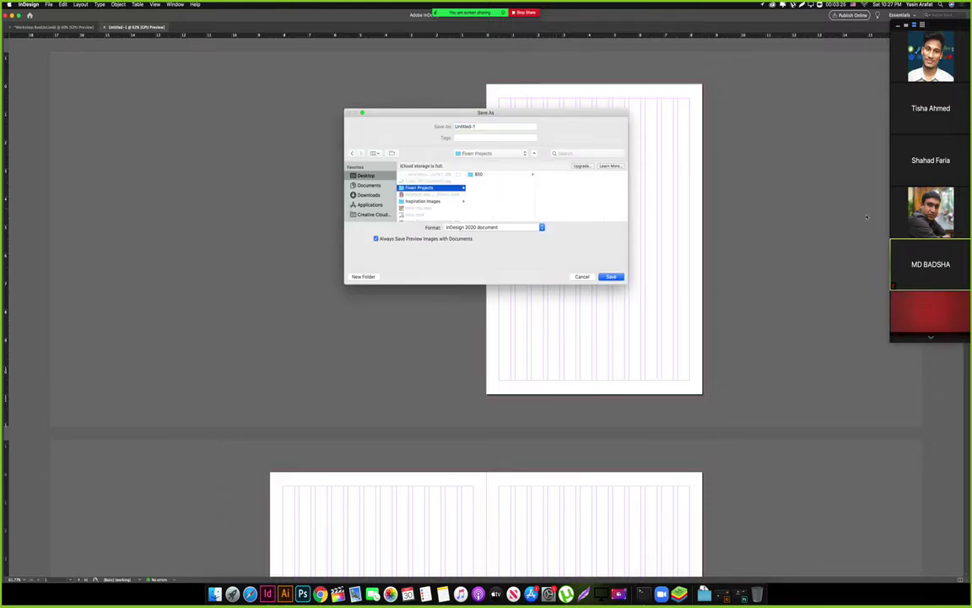
{"action": "left_click", "coordinate": [899, 25]}
{"action": "left_click_drag", "start_coordinate": [939, 27], "coordinate": [923, 585]}
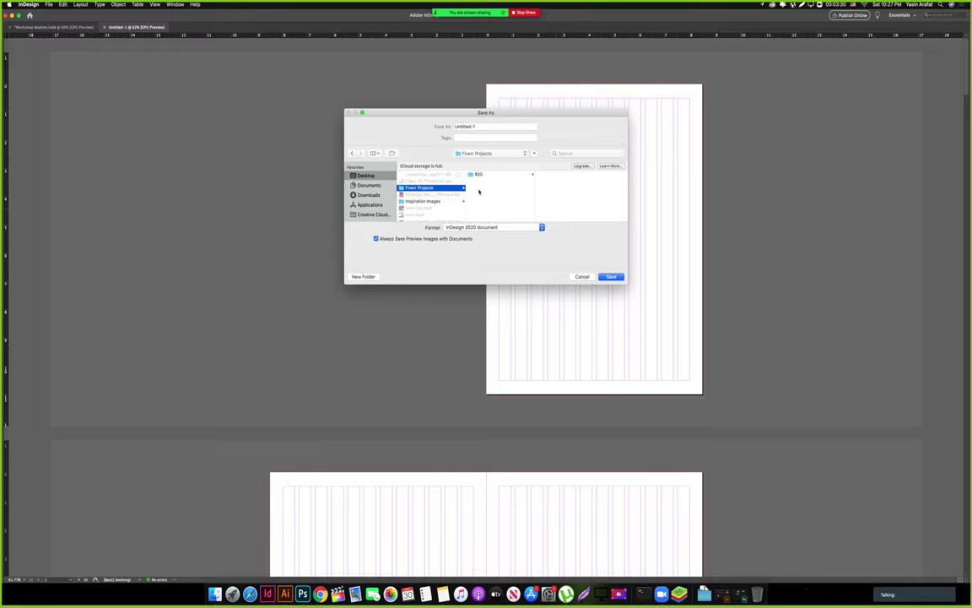
{"action": "left_click", "coordinate": [426, 202]}
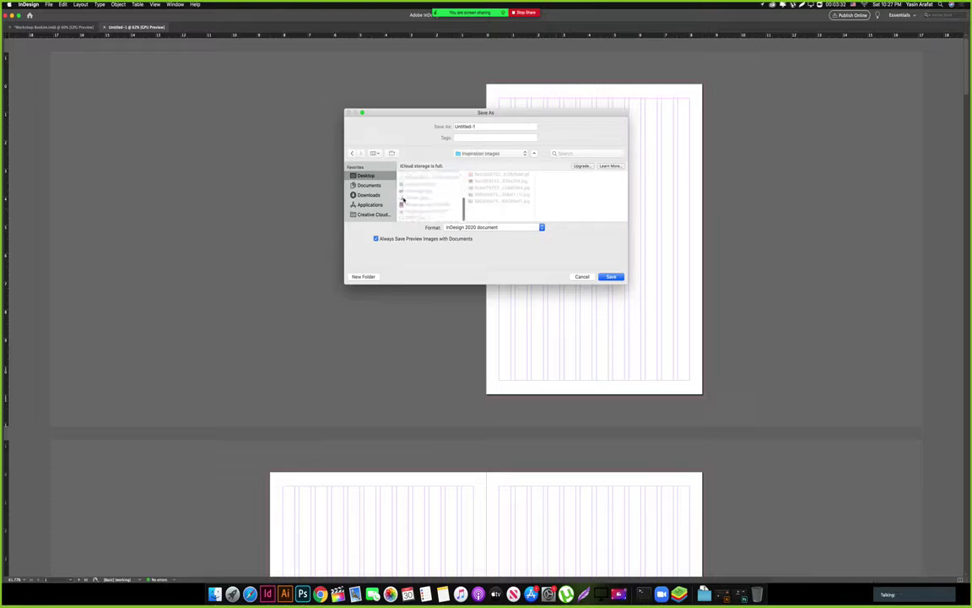
{"action": "left_click", "coordinate": [370, 186]}
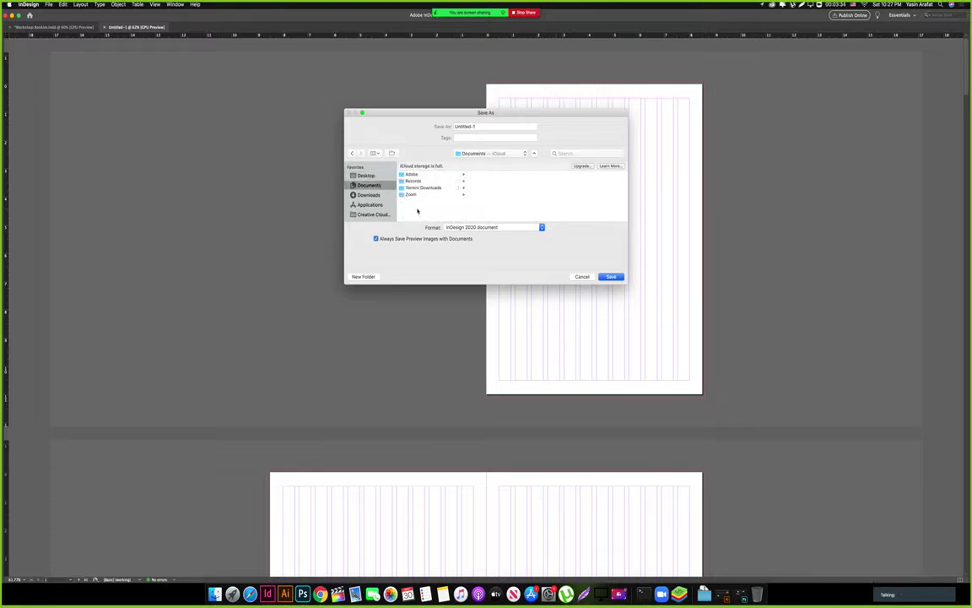
{"action": "key", "text": "super+shift+n"}
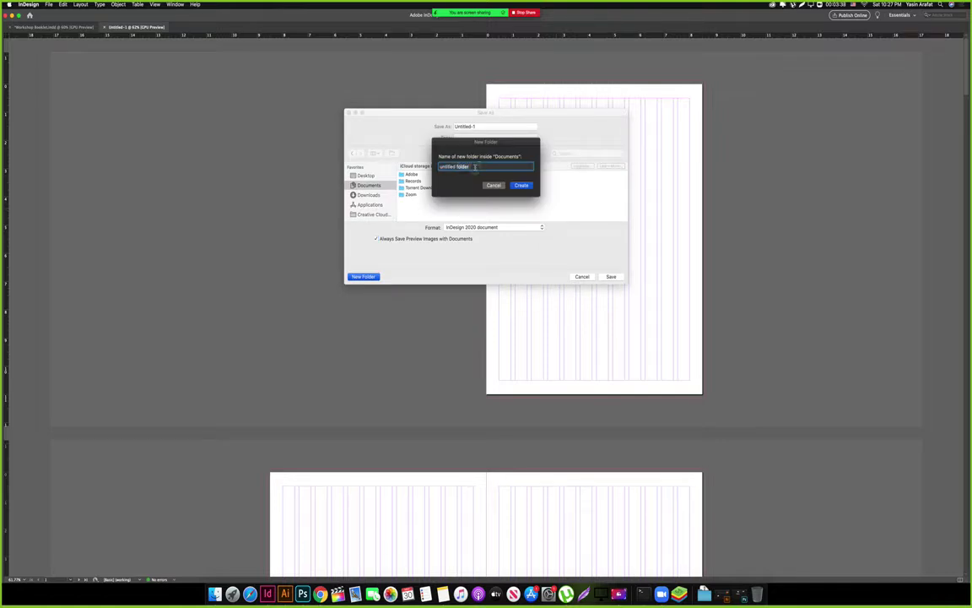
{"action": "type", "text": "Camo"}
{"action": "type", "text": "ing Class"}
{"action": "left_click", "coordinate": [510, 184]}
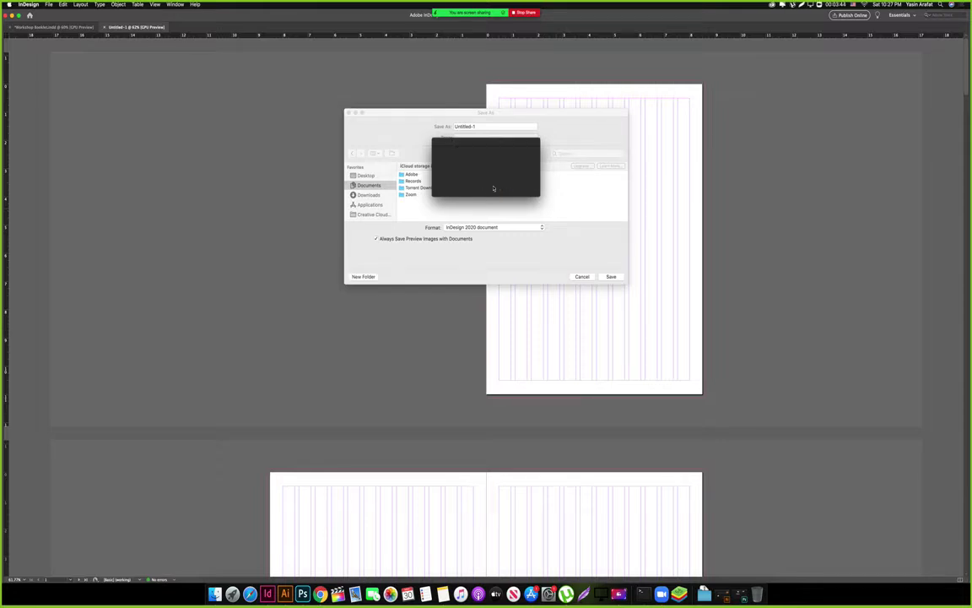
Create a folder named "Camping Class-17" inside Creative Cloud Files as part of saving the document.
{"action": "scroll", "coordinate": [371, 190], "scroll_direction": "down", "scroll_amount": 2}
{"action": "left_click", "coordinate": [379, 192]}
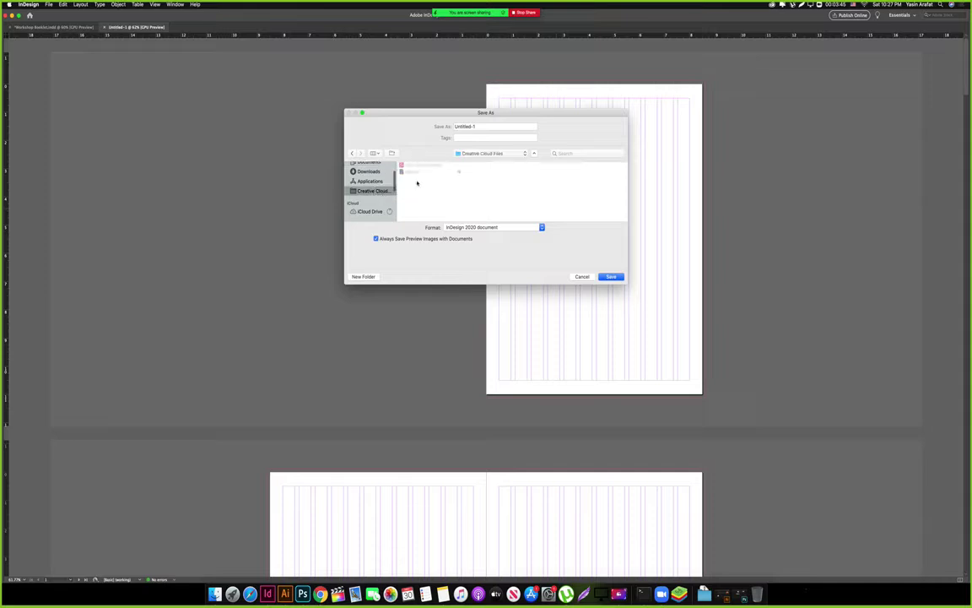
{"action": "key", "text": "super+shift+n"}
{"action": "type", "text": "Ca"}
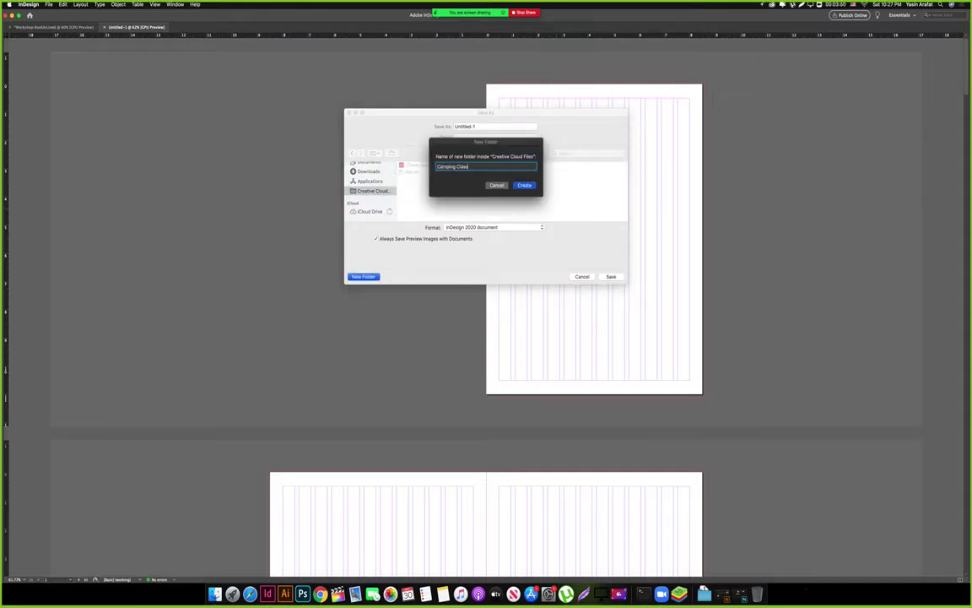
{"action": "type", "text": "mping Class "}
{"action": "type", "text": "17"}
{"action": "key", "text": "Return"}
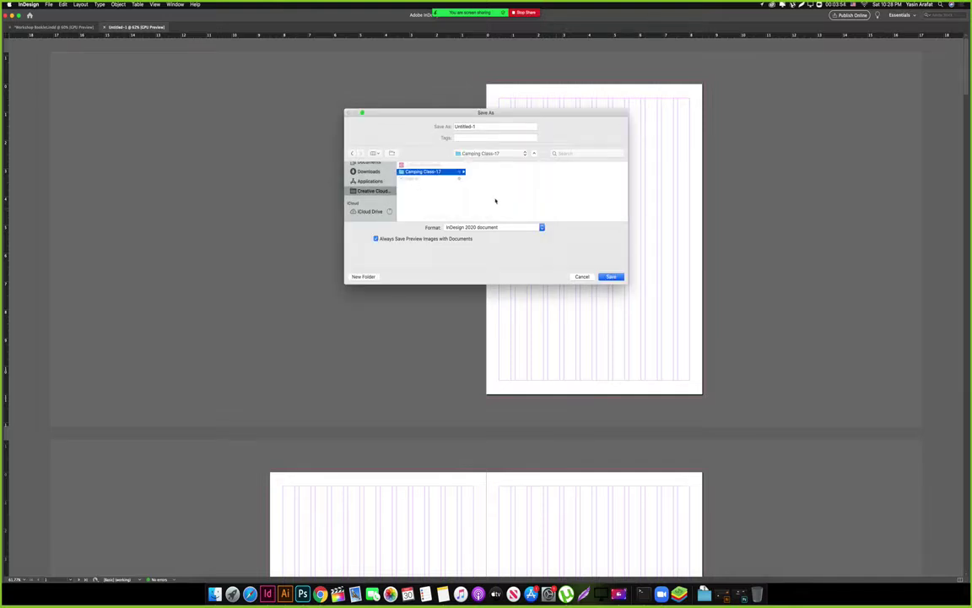
Create a subfolder named "Company Bundle" inside the Camping Class-17 folder.
{"action": "key", "text": "super+shift+n"}
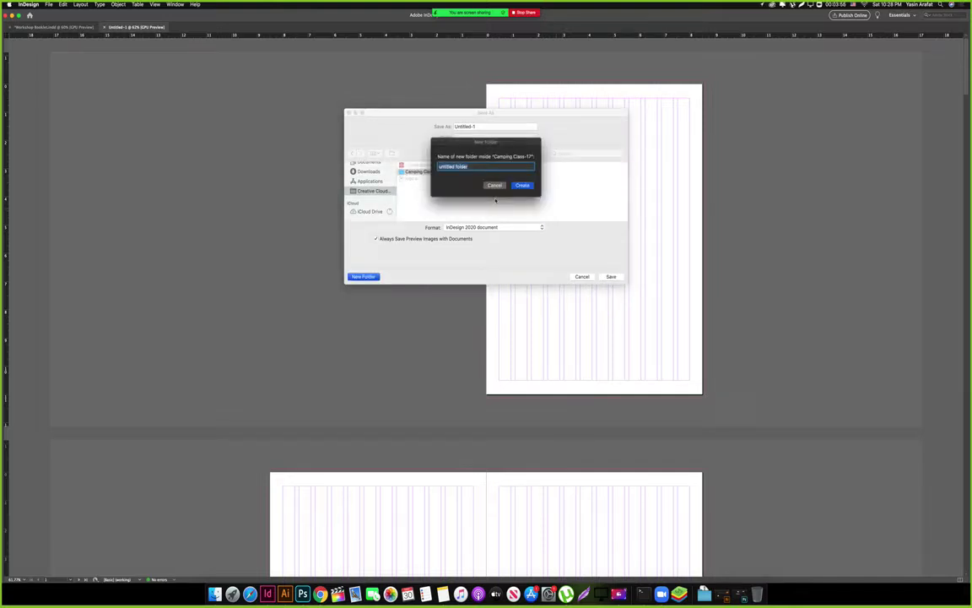
{"action": "type", "text": "Company Bundle"}
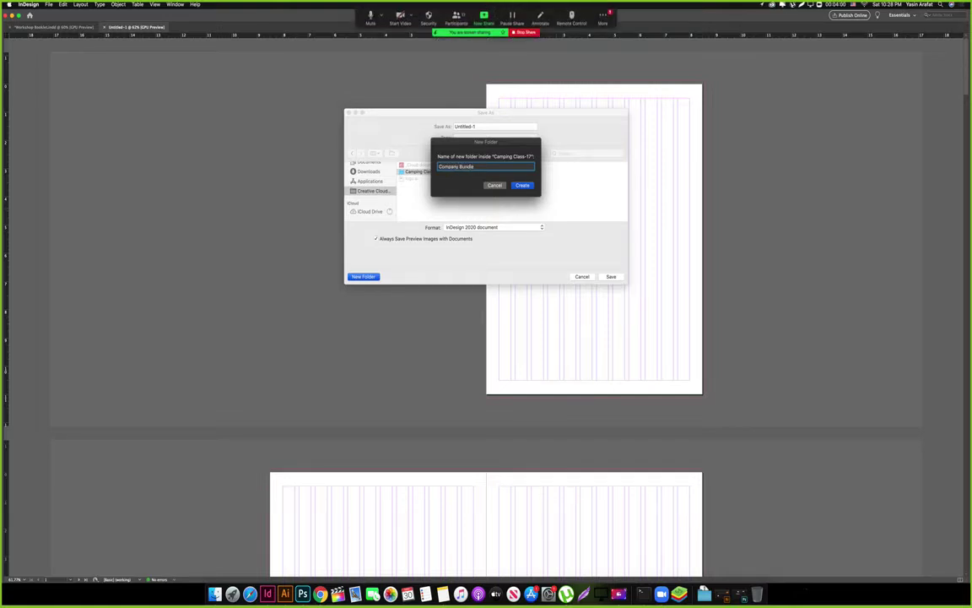
{"action": "key", "text": "Return"}
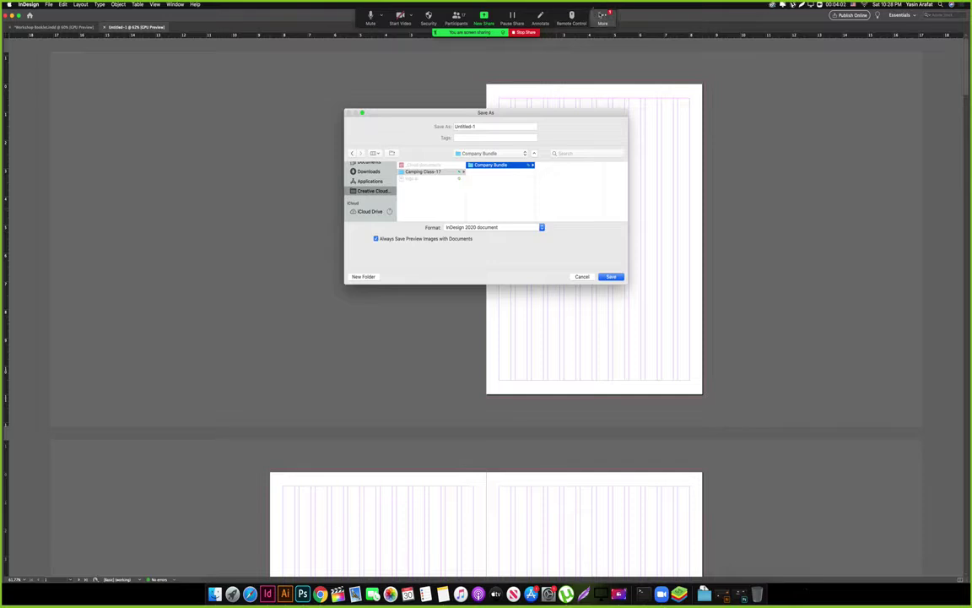
Open the Zoom group chat clear of the Save As dialog and reselect the Camping Class-17 folder.
{"action": "left_click", "coordinate": [602, 15]}
{"action": "left_click", "coordinate": [615, 35]}
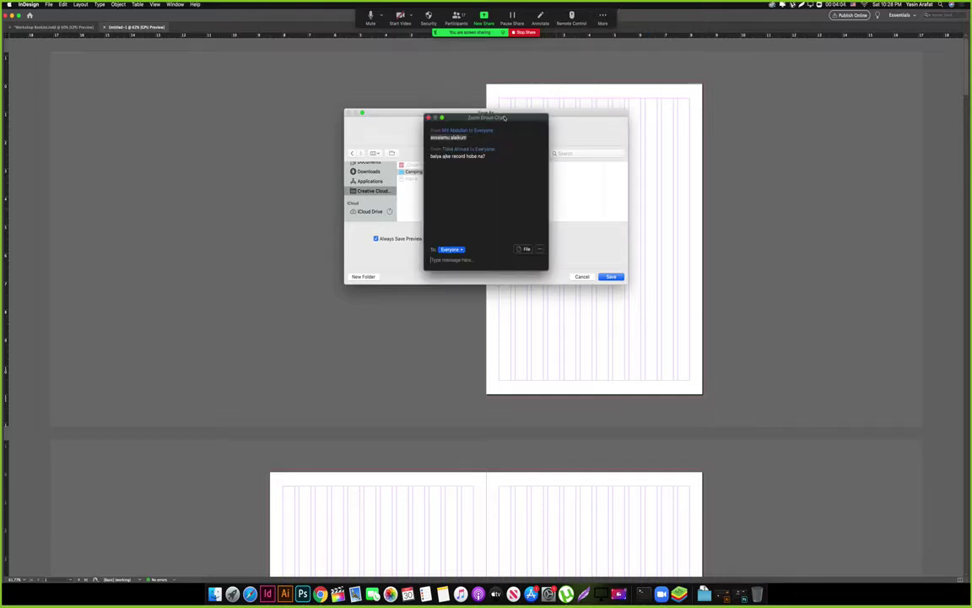
{"action": "left_click_drag", "start_coordinate": [502, 116], "coordinate": [901, 452]}
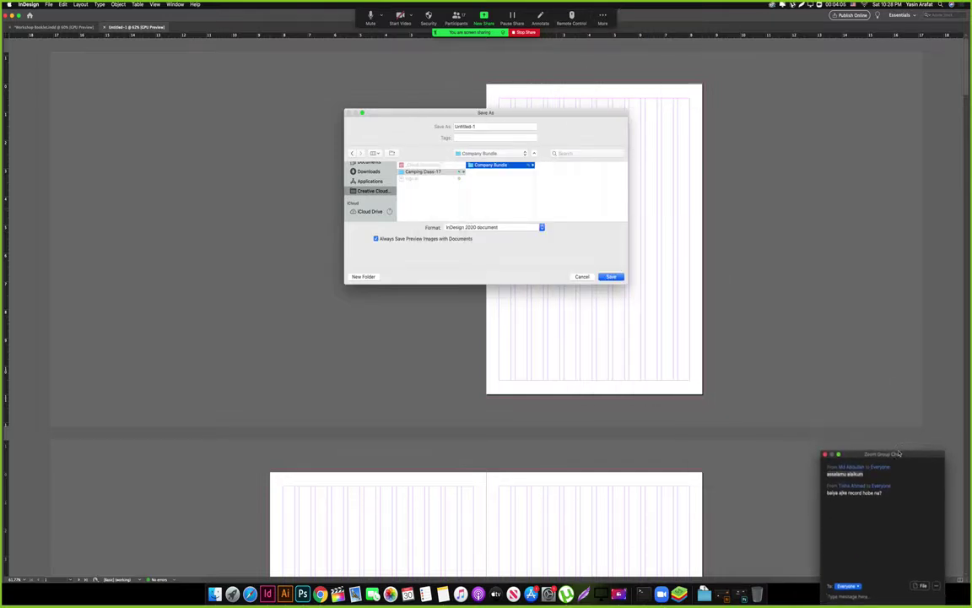
{"action": "left_click", "coordinate": [495, 178]}
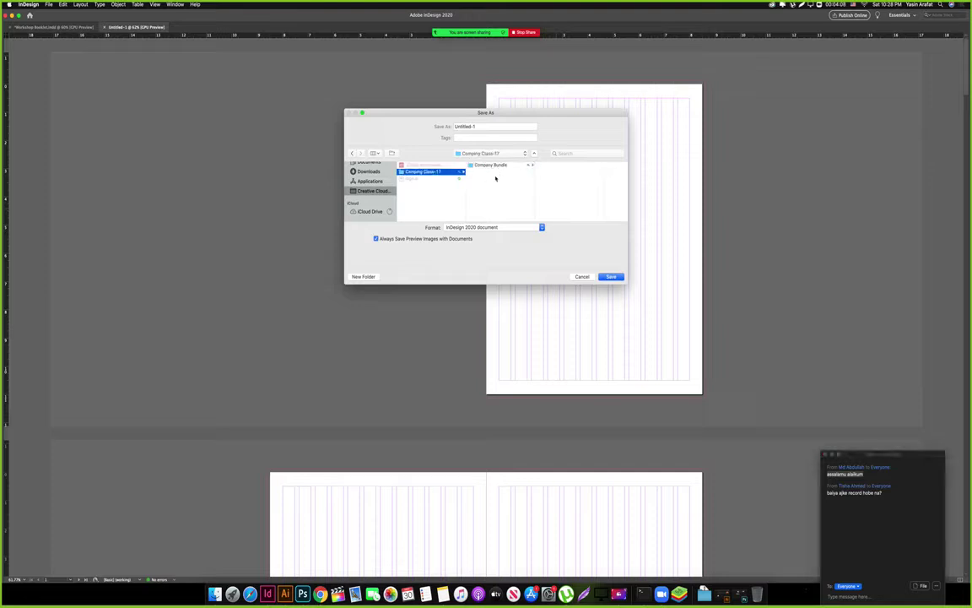
Close the meeting chat and create a subfolder named "Proposal" inside the Company Bundle folder.
{"action": "left_click", "coordinate": [497, 164]}
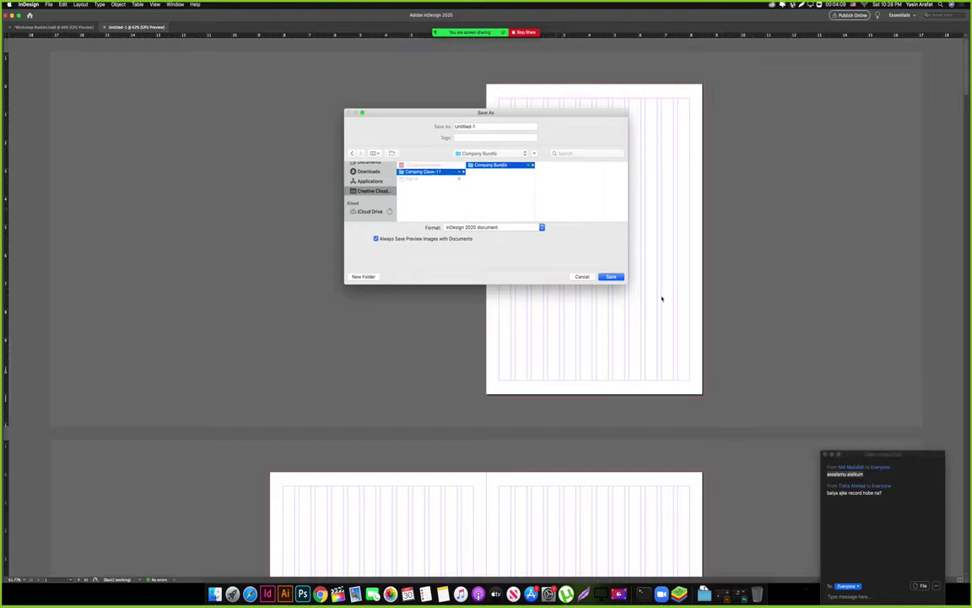
{"action": "left_click", "coordinate": [825, 454]}
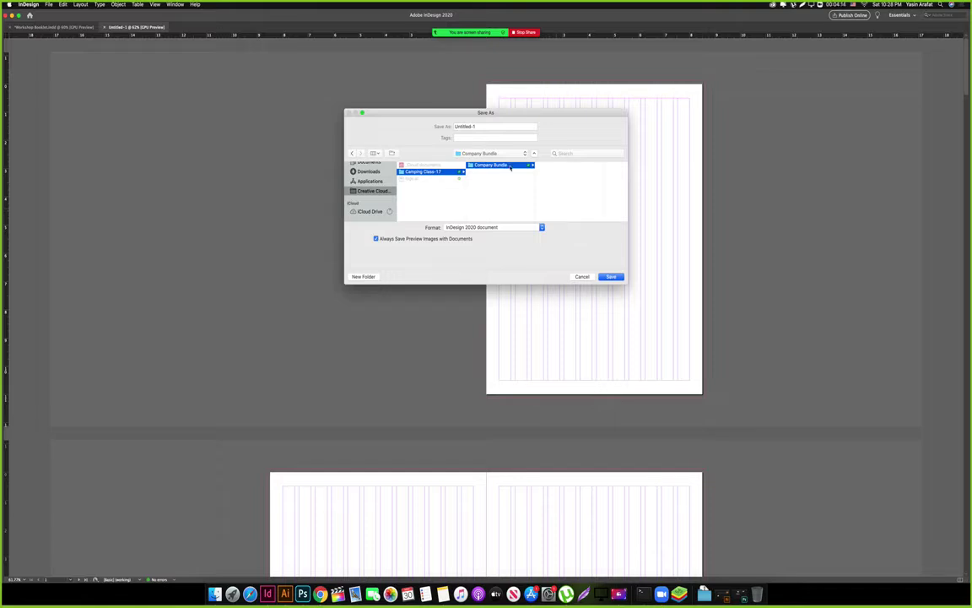
{"action": "left_click", "coordinate": [482, 126]}
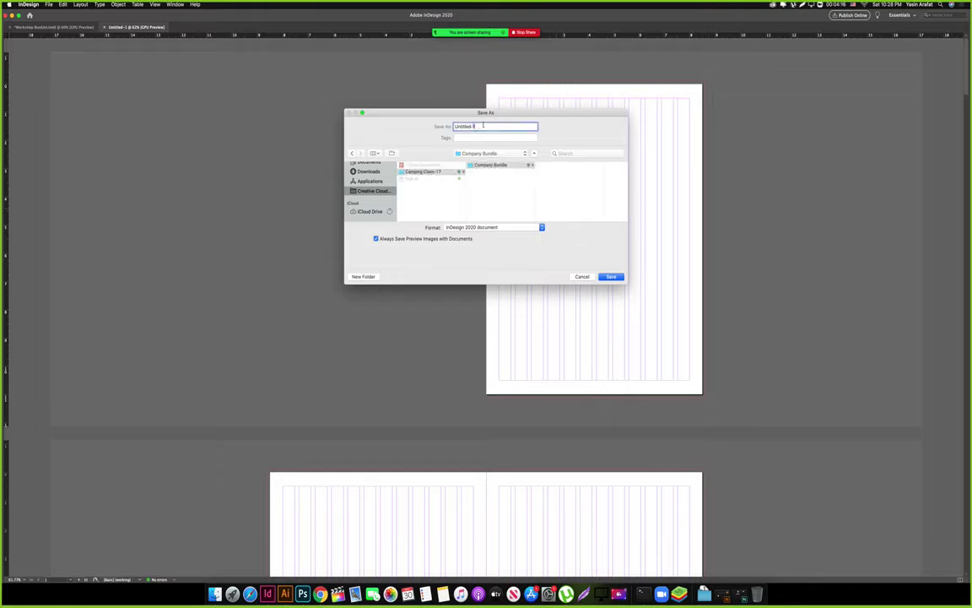
{"action": "left_click", "coordinate": [510, 166]}
{"action": "key", "text": "shift+super+n"}
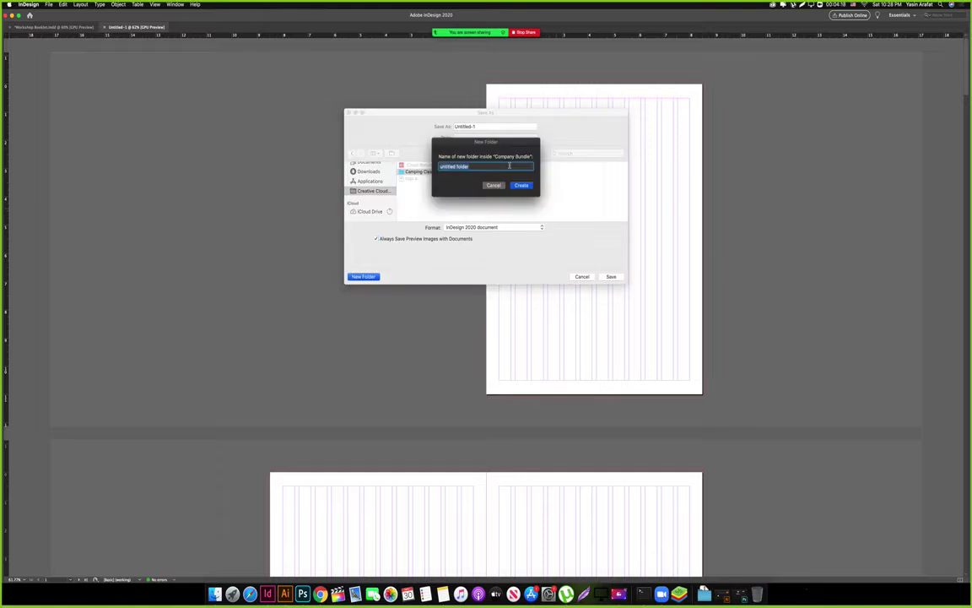
{"action": "type", "text": "Proposal"}
{"action": "key", "text": "Return"}
Create a subfolder named "Annual Report" inside the Company Bundle folder.
{"action": "left_click", "coordinate": [445, 164]}
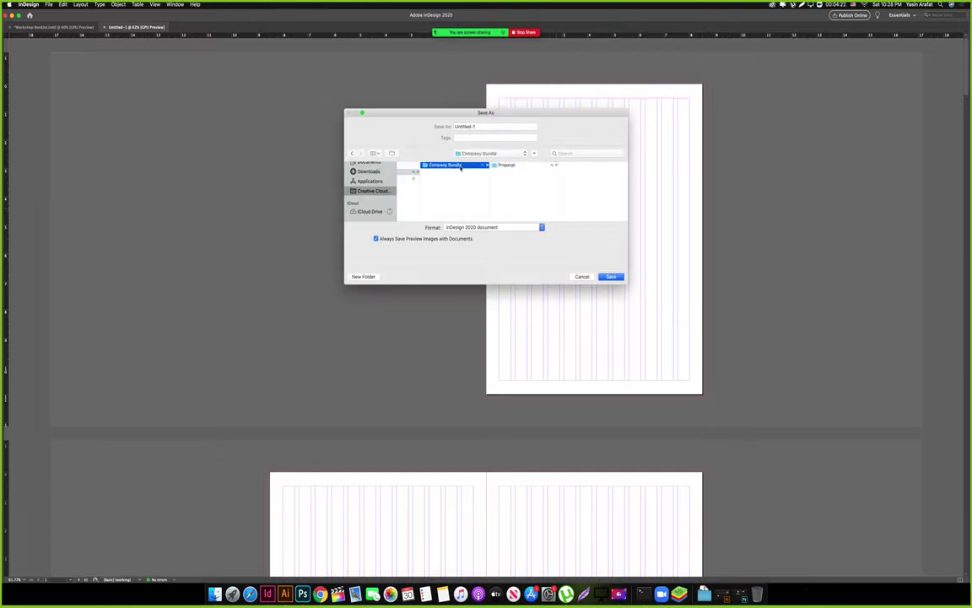
{"action": "key", "text": "shift+super+n"}
{"action": "type", "text": "Annual R"}
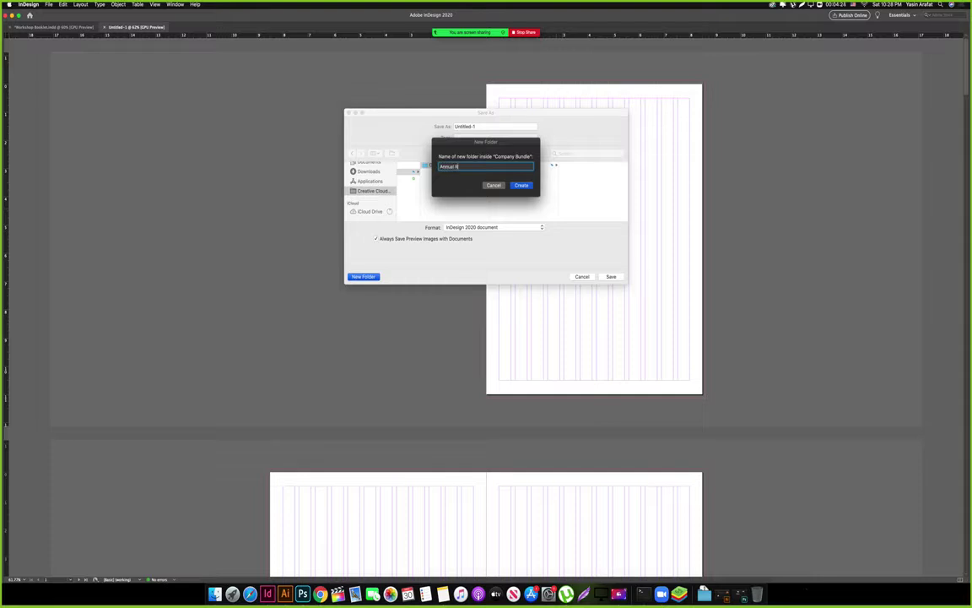
{"action": "type", "text": "eport"}
{"action": "key", "text": "Return"}
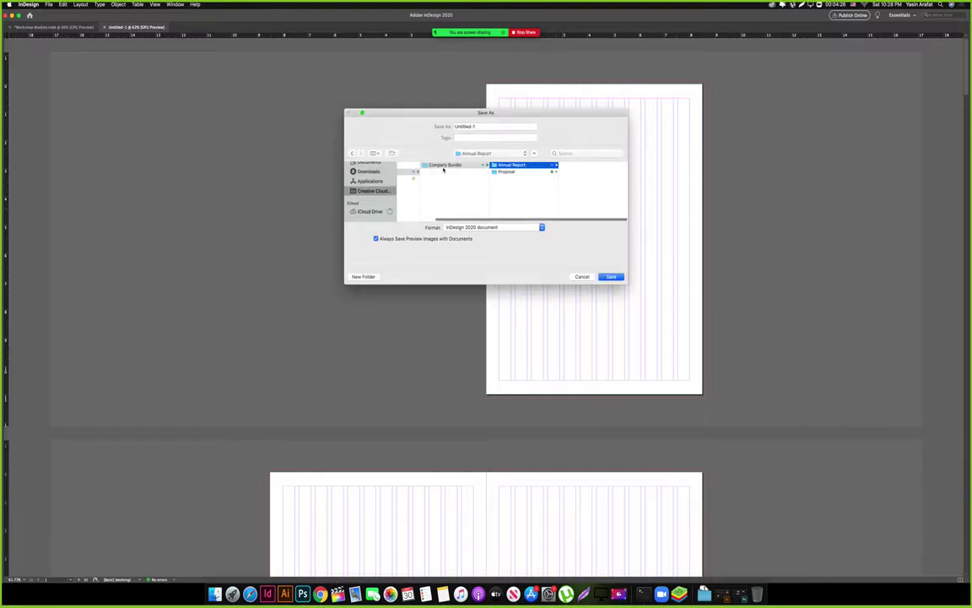
Create a subfolder named "Company Profile" inside the Company Bundle folder.
{"action": "left_click", "coordinate": [449, 165]}
{"action": "key", "text": "shift+super+n"}
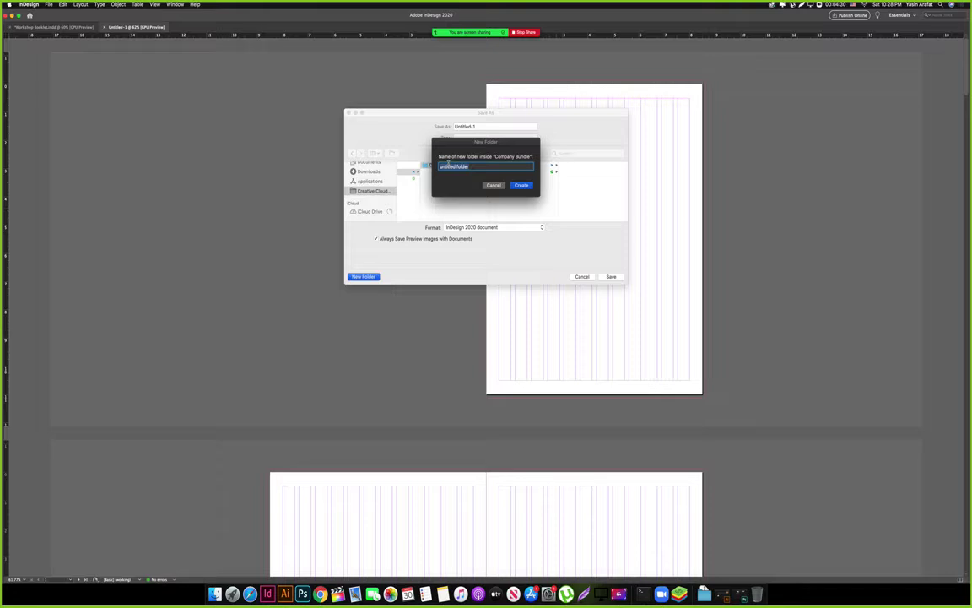
{"action": "type", "text": "Company I"}
{"action": "type", "text": "rofile"}
{"action": "key", "text": "Return"}
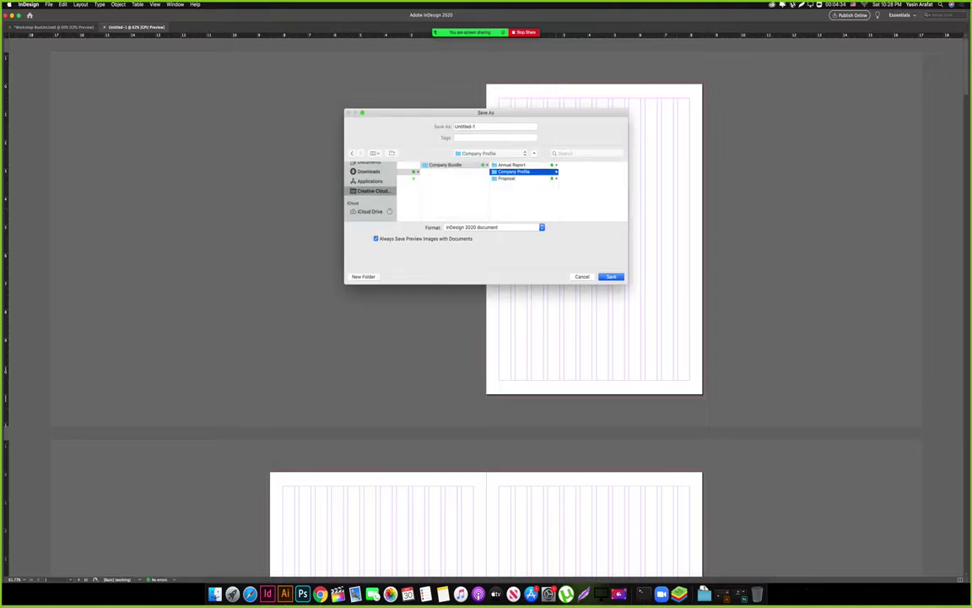
Create two more subfolders inside Company Bundle, named "Brand Manual" and "Case Study Booklet".
{"action": "key", "text": "super+shift+n"}
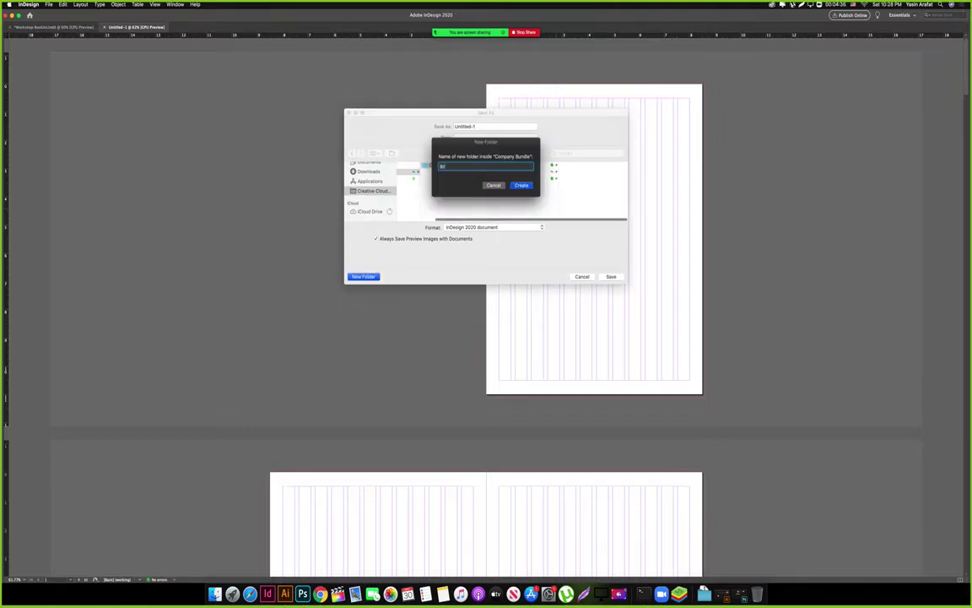
{"action": "type", "text": "Brand Manual"}
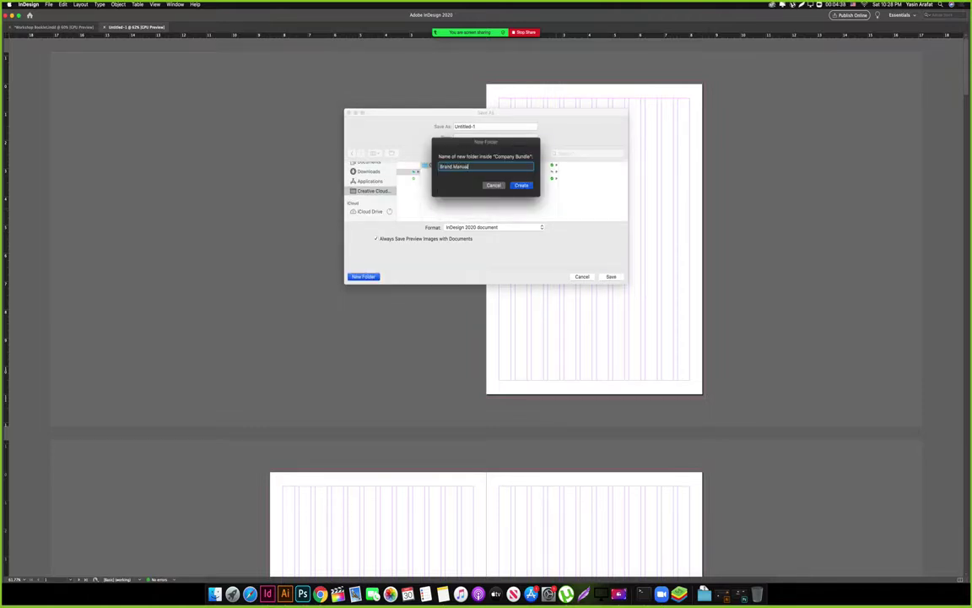
{"action": "key", "text": "Return"}
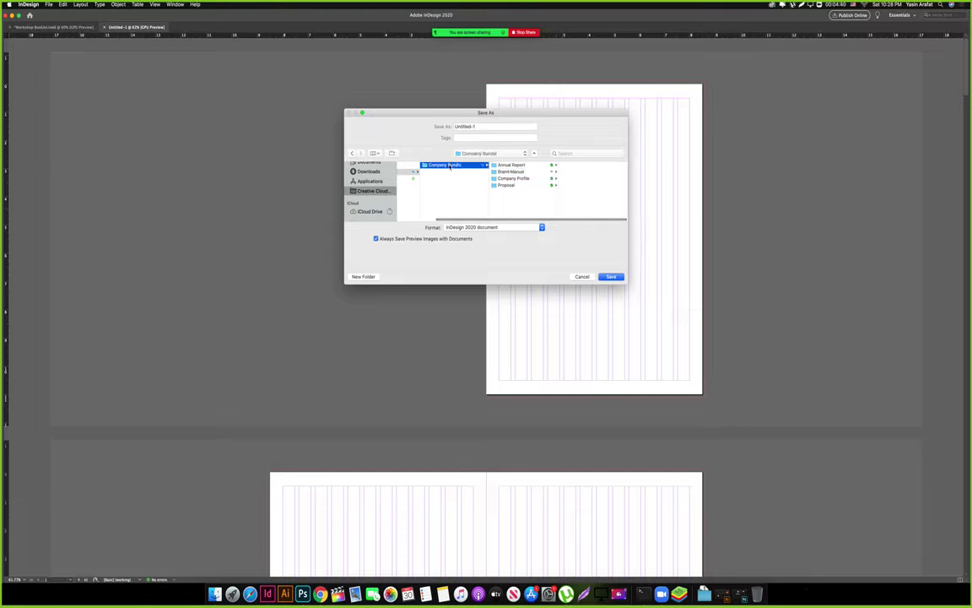
{"action": "key", "text": "super+shift+n"}
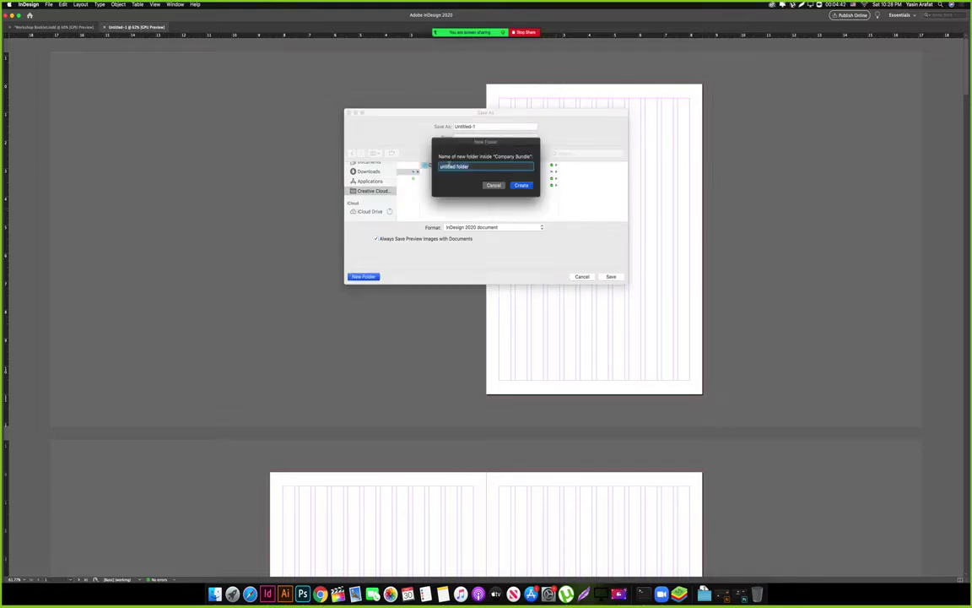
{"action": "type", "text": "Case Study Booklet"}
{"action": "key", "text": "Return"}
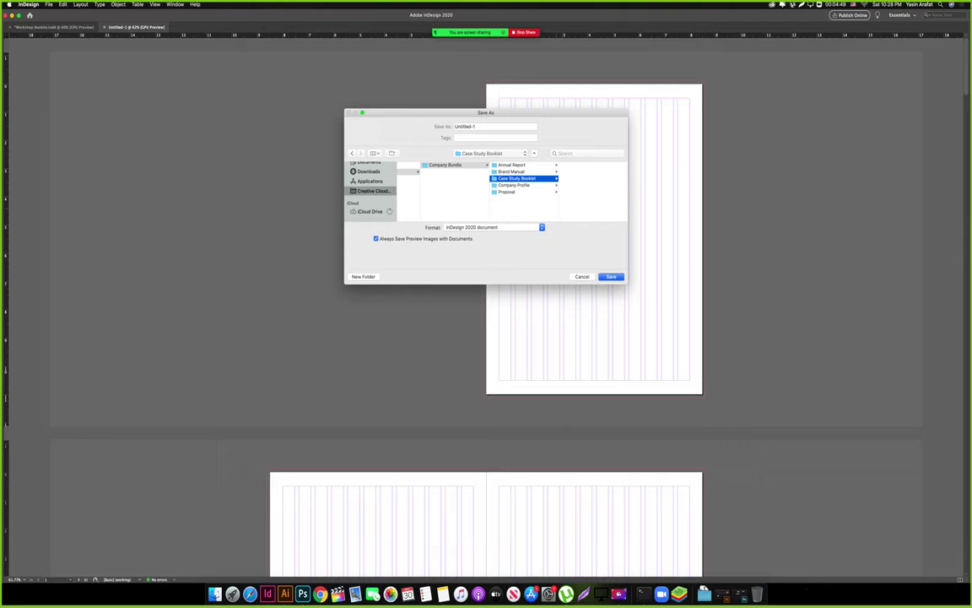
Create the subfolders "Portfolio" and "Stationery" inside the Company Bundle folder.
{"action": "left_click", "coordinate": [437, 164]}
{"action": "key", "text": "super+shift+n"}
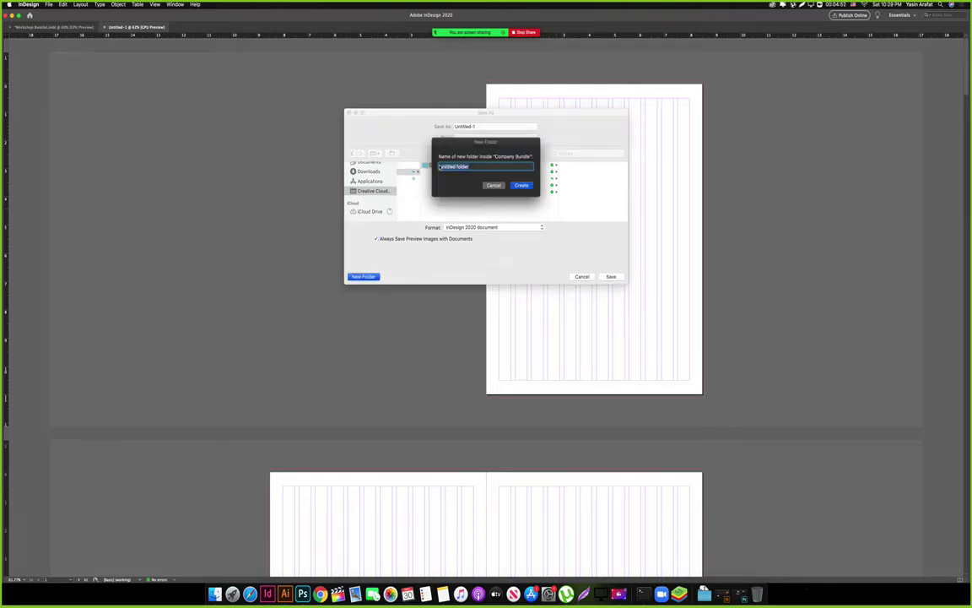
{"action": "type", "text": "Portfolio"}
{"action": "key", "text": "Return"}
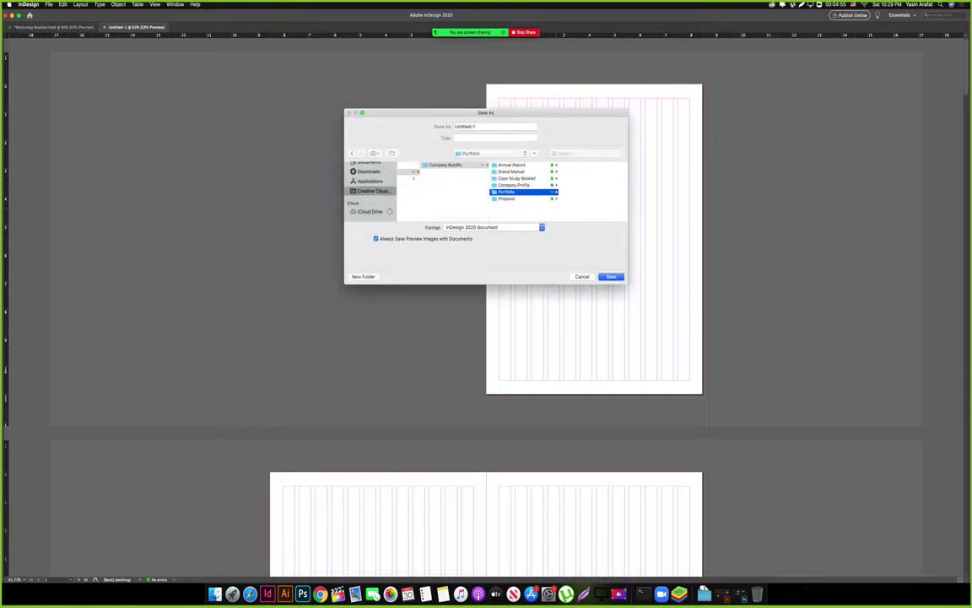
{"action": "left_click", "coordinate": [446, 165]}
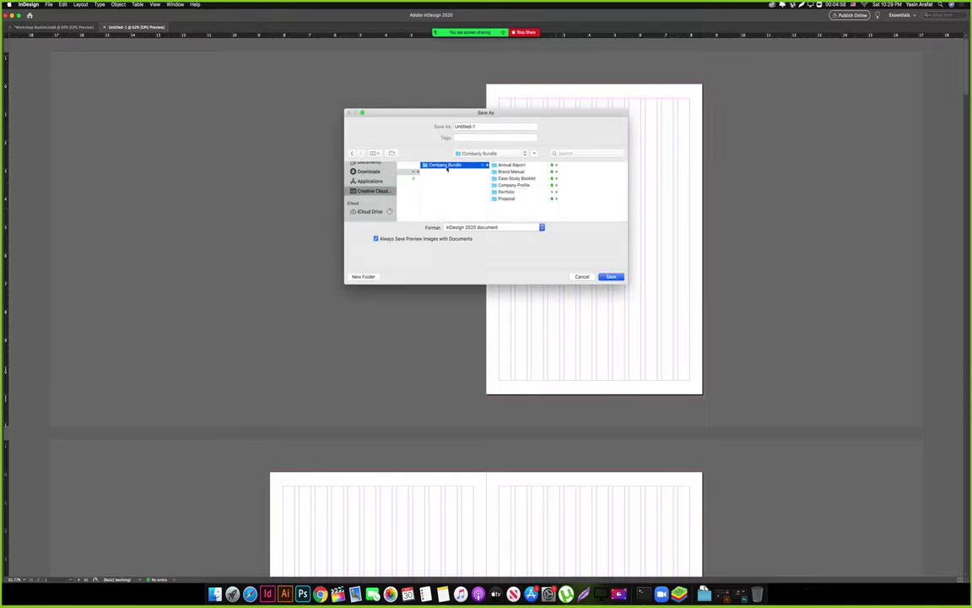
{"action": "left_click", "coordinate": [363, 276]}
{"action": "type", "text": "Stationery"}
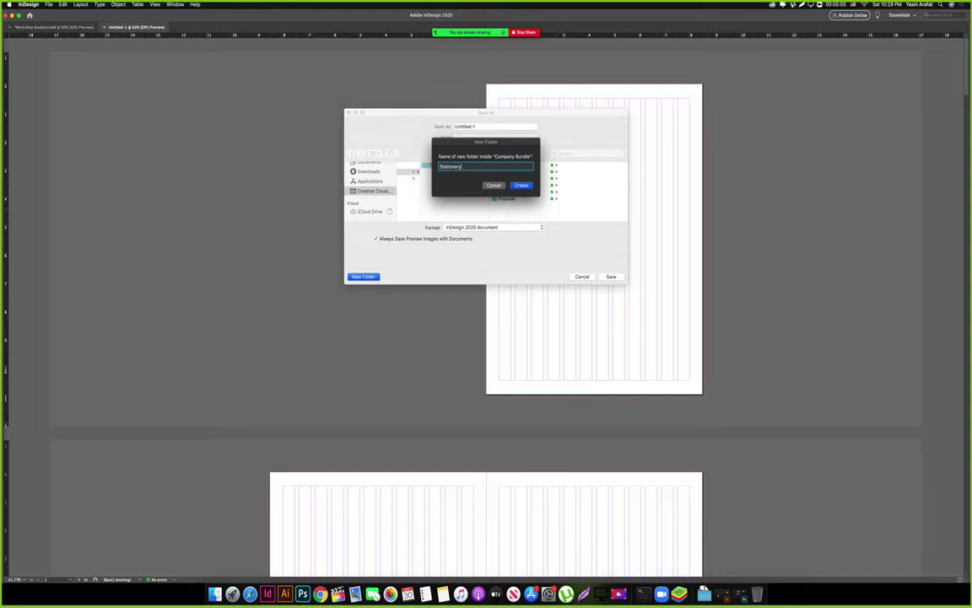
{"action": "key", "text": "Return"}
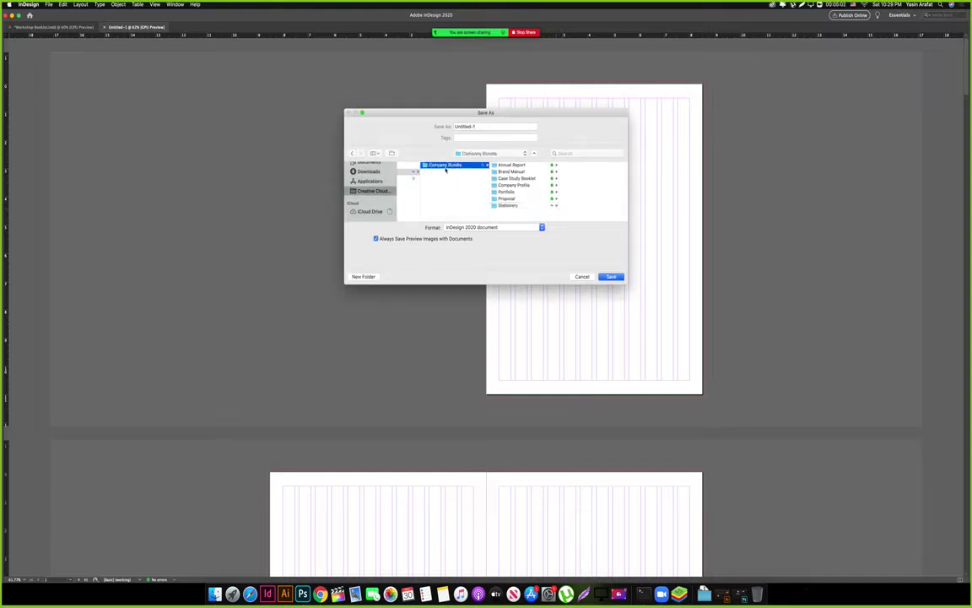
Create a subfolder named "Brochure" inside the Company Bundle folder.
{"action": "left_click", "coordinate": [363, 276]}
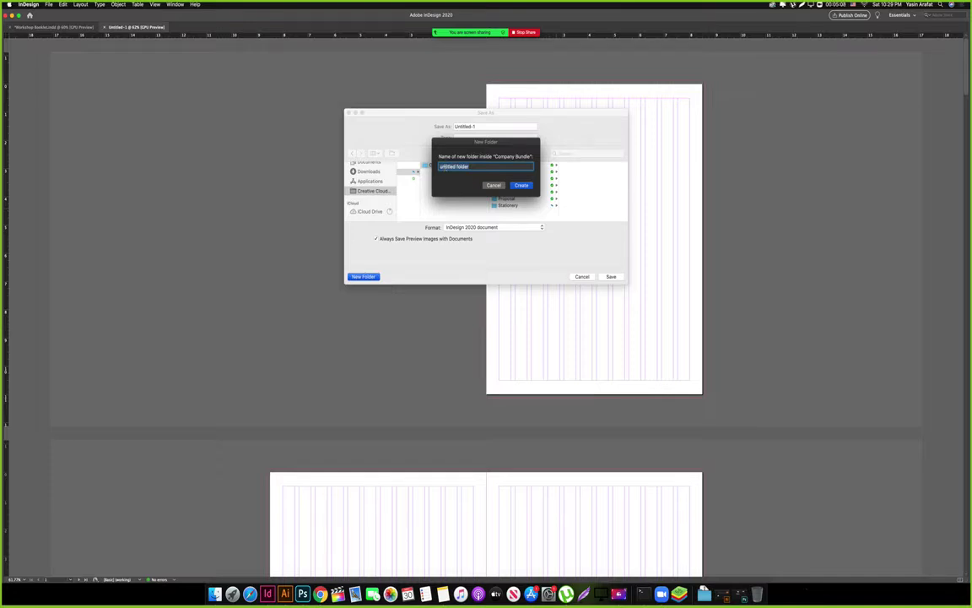
{"action": "type", "text": "Brochure"}
{"action": "key", "text": "Return"}
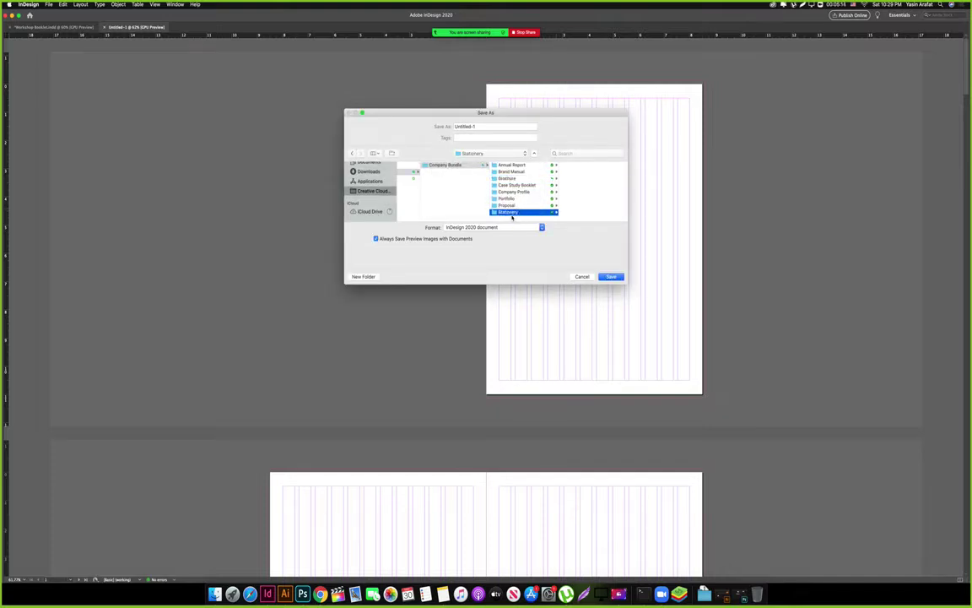
Save the document as "Proposal Template US Size" in the Proposal folder, in InDesign 2020 document format.
{"action": "left_click", "coordinate": [516, 165]}
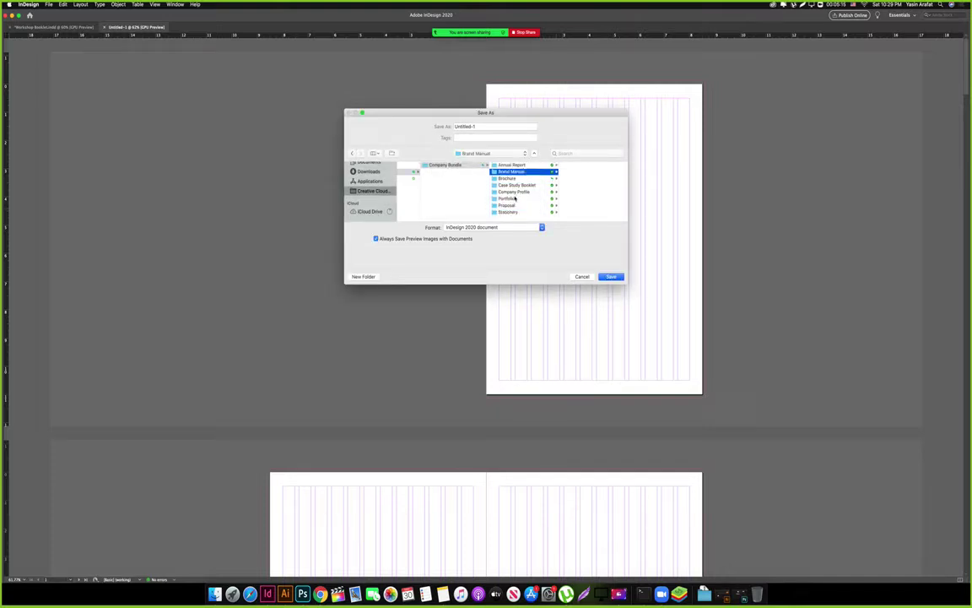
{"action": "left_click", "coordinate": [508, 205]}
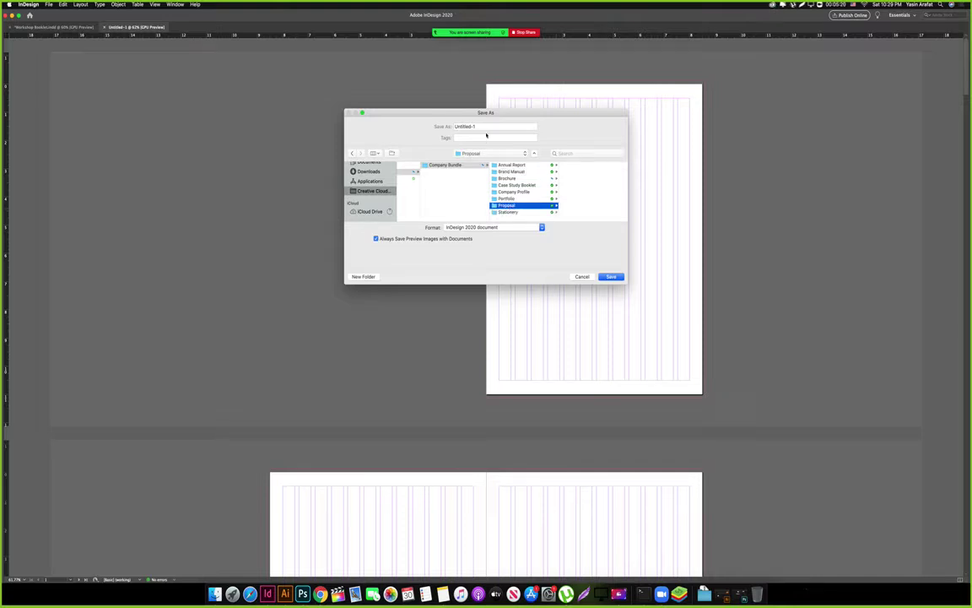
{"action": "left_click_drag", "start_coordinate": [484, 126], "coordinate": [360, 124]}
{"action": "type", "text": "P"}
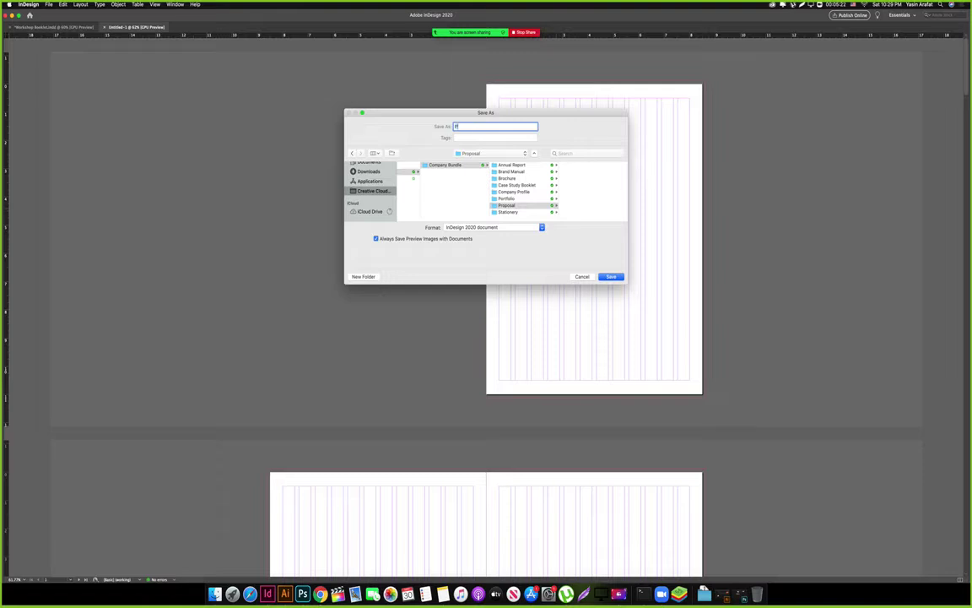
{"action": "type", "text": "roposal Template (C"}
{"action": "key", "text": "BackSpace"}
{"action": "key", "text": "BackSpace"}
{"action": "type", "text": "A"}
{"action": "key", "text": "BackSpace"}
{"action": "type", "text": "US Size"}
{"action": "left_click", "coordinate": [614, 278]}
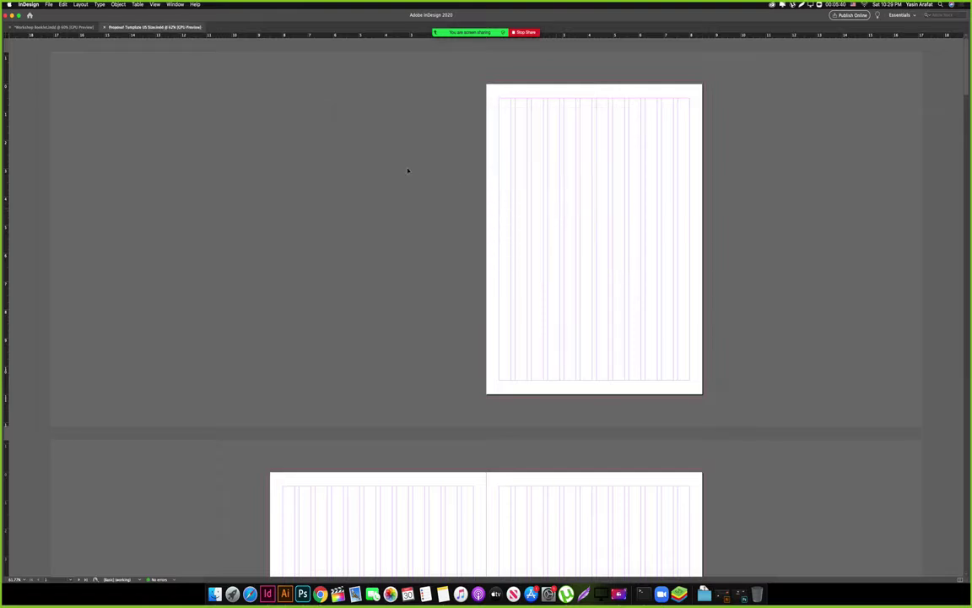
{"action": "scroll", "coordinate": [458, 224], "scroll_direction": "down", "scroll_amount": 5}
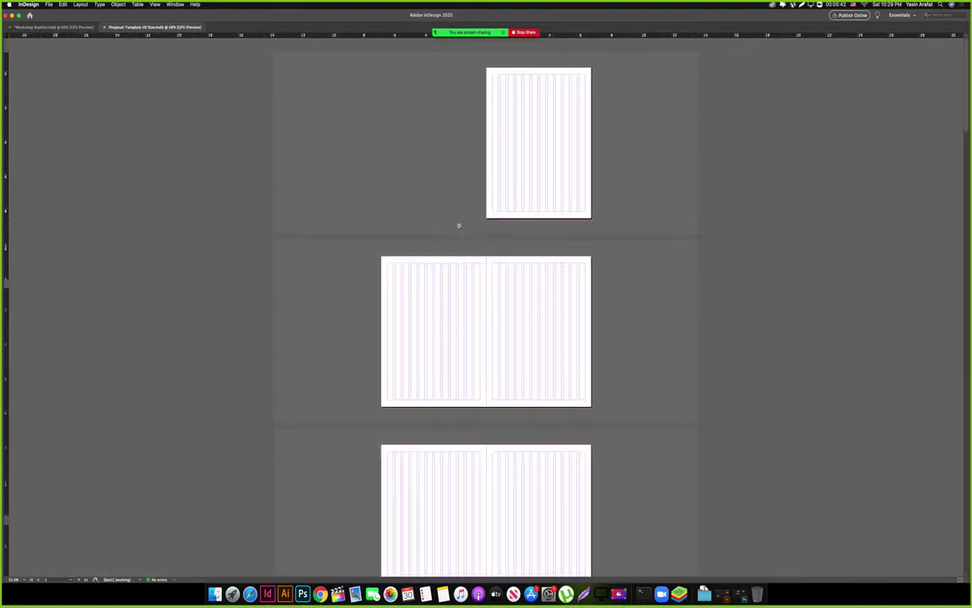
{"action": "scroll", "coordinate": [311, 232], "scroll_direction": "up", "scroll_amount": 5}
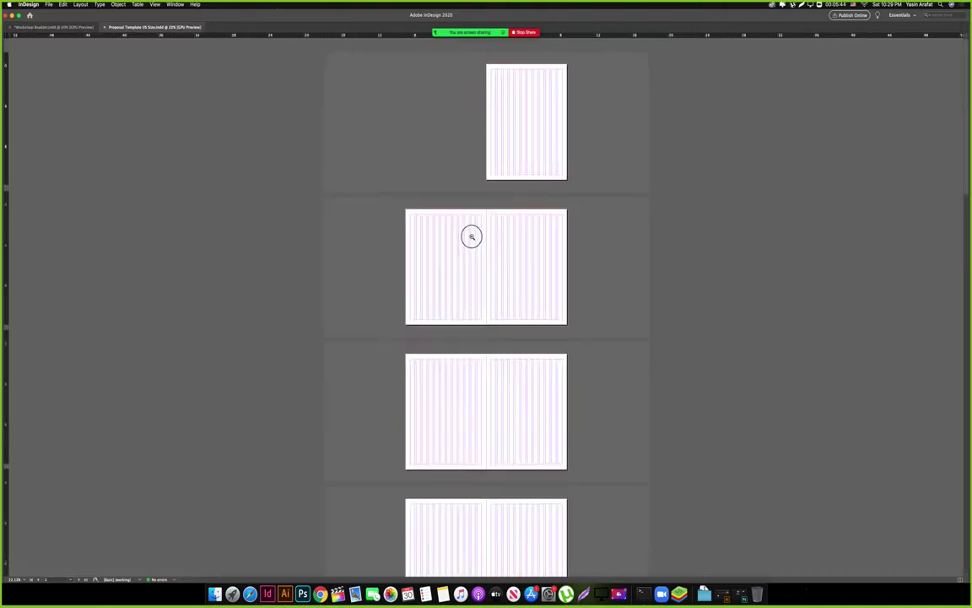
{"action": "left_click", "coordinate": [514, 134]}
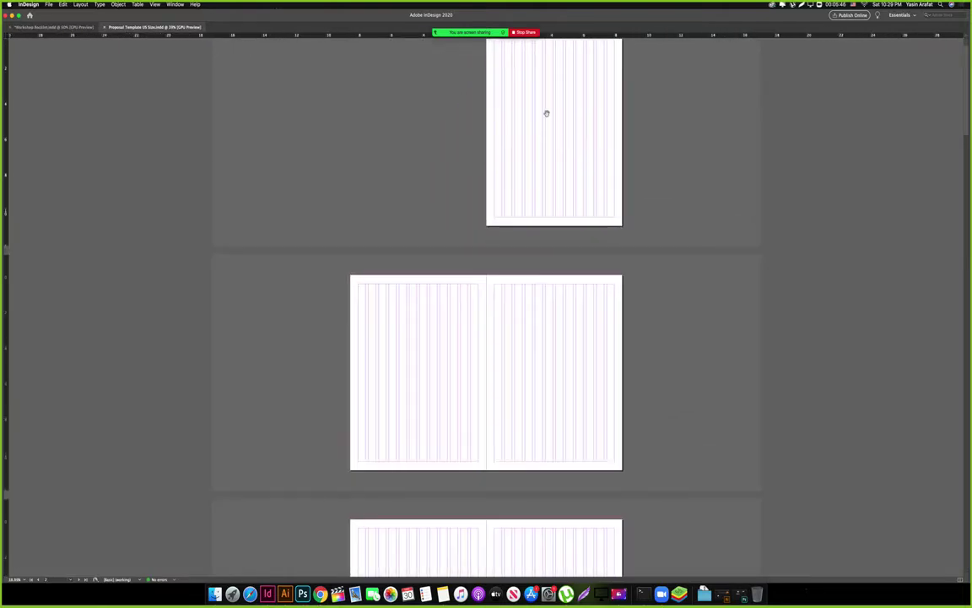
{"action": "left_click", "coordinate": [494, 156]}
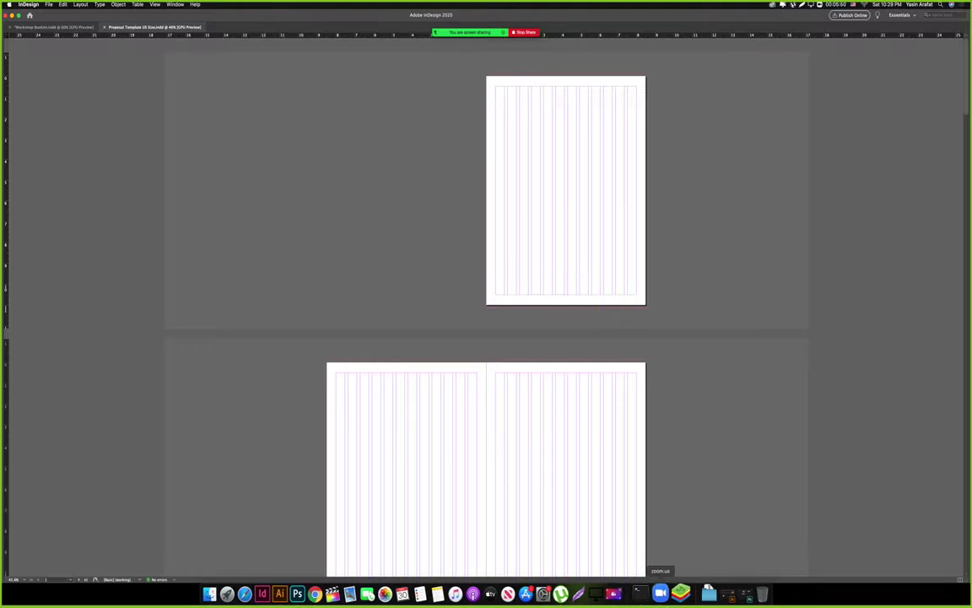
Switch to Zoom, minimize its home window and bring up the annotation tools over the shared screen.
{"action": "left_click", "coordinate": [662, 594]}
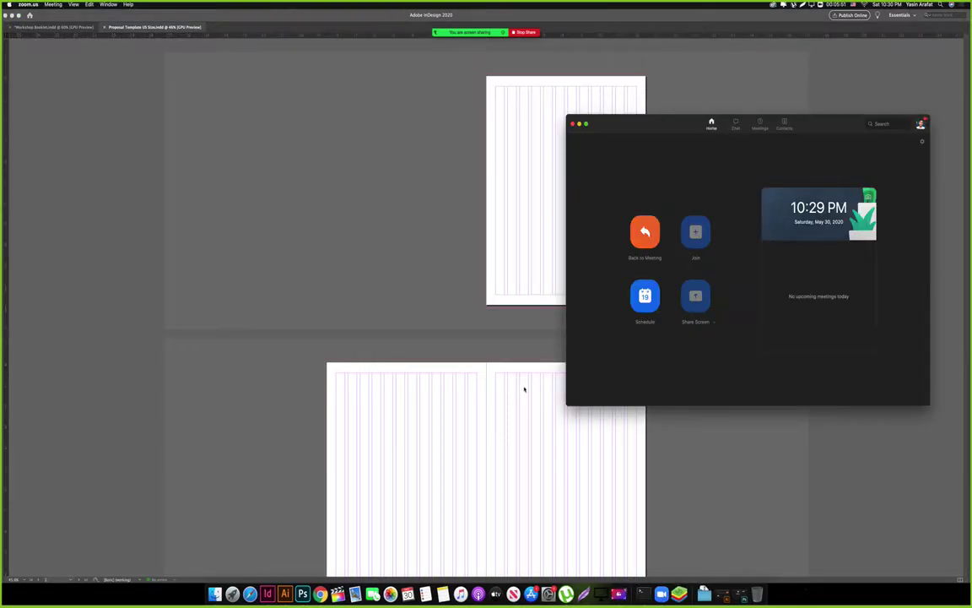
{"action": "left_click", "coordinate": [579, 124]}
{"action": "mouse_move", "coordinate": [478, 31]}
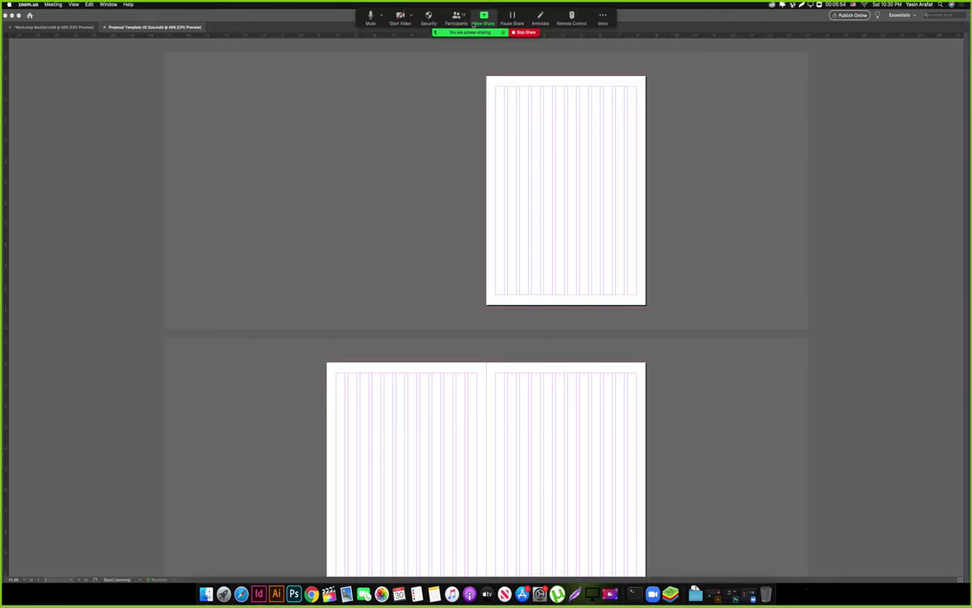
{"action": "left_click", "coordinate": [540, 17]}
{"action": "left_click", "coordinate": [390, 60]}
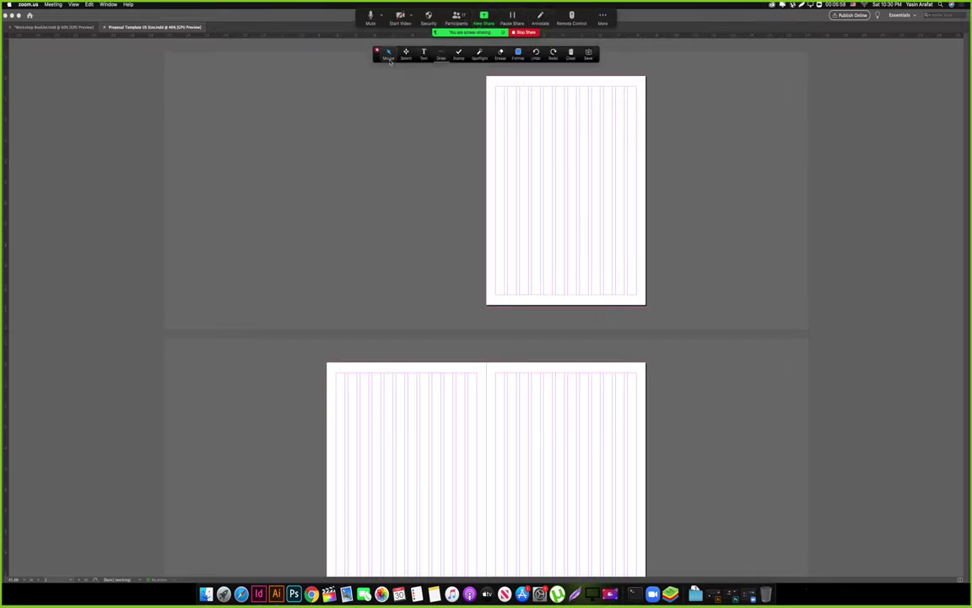
Draw a large unfilled rectangle annotation across the first page and the upper part of the first spread.
{"action": "left_click", "coordinate": [440, 57]}
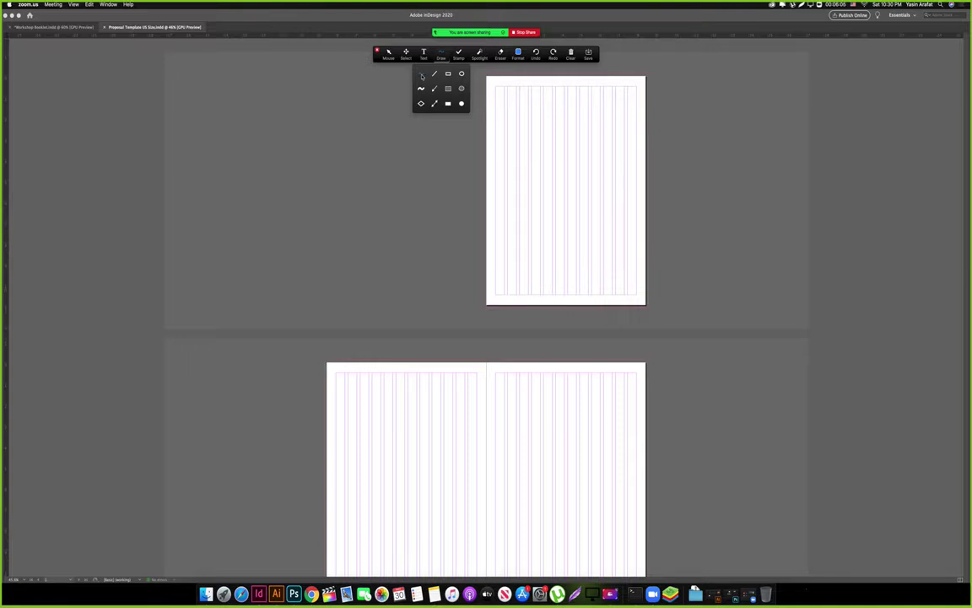
{"action": "left_click", "coordinate": [449, 74]}
{"action": "left_click_drag", "start_coordinate": [286, 111], "coordinate": [853, 422]}
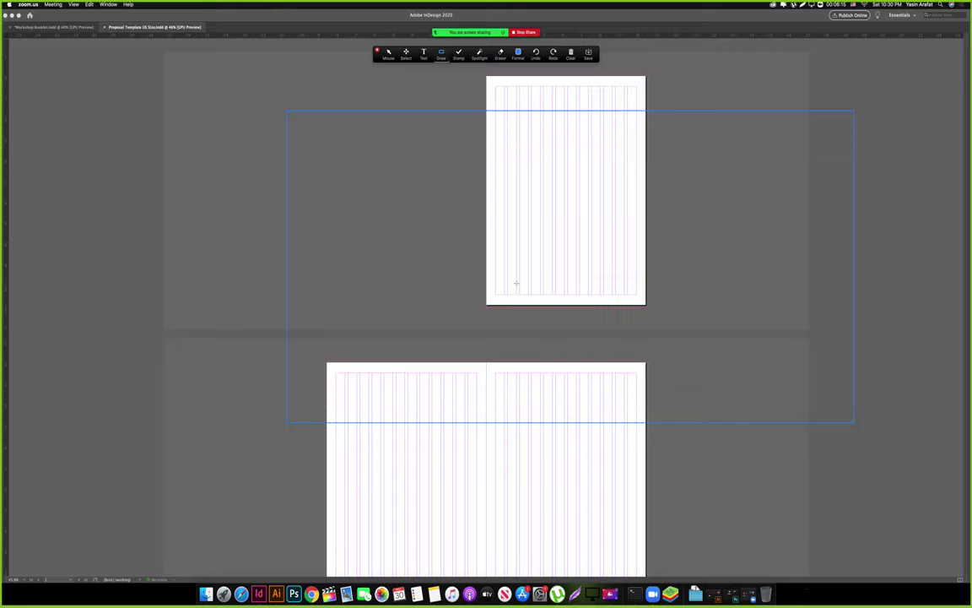
Add a text annotation beside the first page with the lines "24-2", "22/2 = 11" and "12/2 = 6", and close the annotation tools.
{"action": "left_click", "coordinate": [425, 55]}
{"action": "left_click", "coordinate": [373, 165]}
{"action": "type", "text": "W"}
{"action": "key", "text": "super+a"}
{"action": "type", "text": "-2"}
{"action": "key", "text": "Return"}
{"action": "key", "text": "Return"}
{"action": "type", "text": "25"}
{"action": "type", "text": "-2 = 1"}
{"action": "type", "text": "1"}
{"action": "key", "text": "Return"}
{"action": "type", "text": "12"}
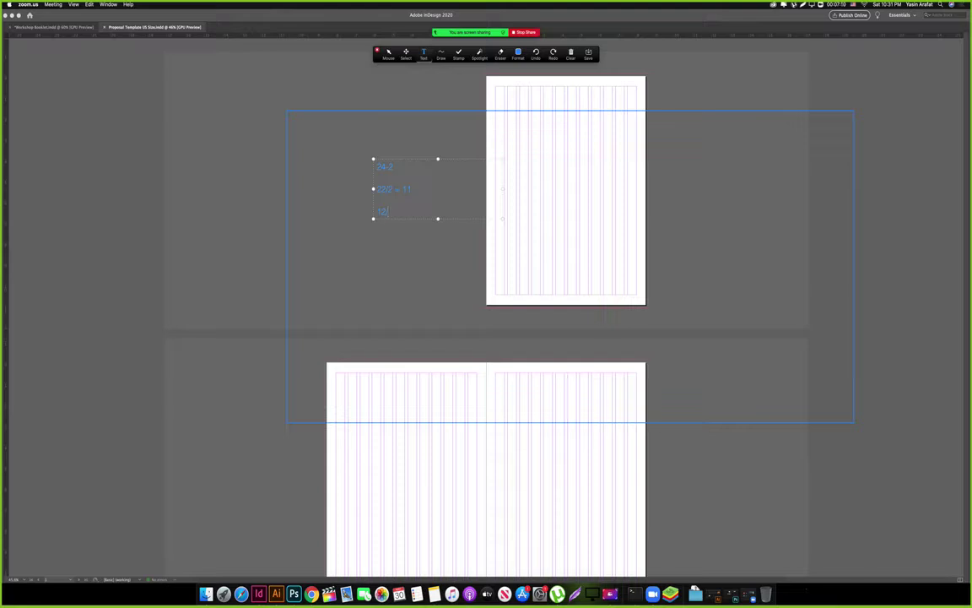
{"action": "type", "text": "2 = 6"}
{"action": "left_click_drag", "start_coordinate": [351, 160], "coordinate": [222, 175]}
{"action": "left_click", "coordinate": [377, 51]}
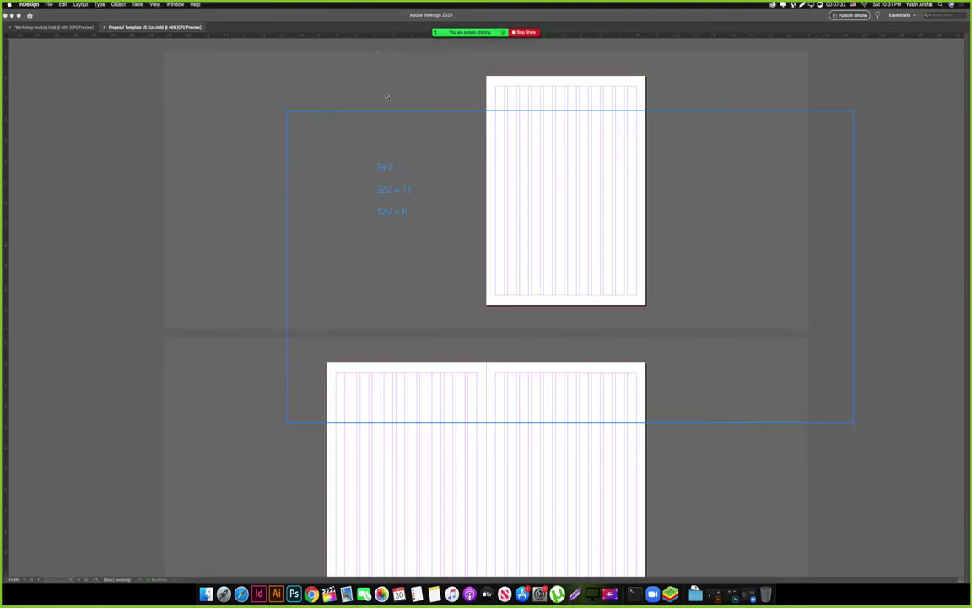
Reopen Zoom's annotation tools, erase the large rectangle and the calculation text, and return to the InDesign document.
{"action": "mouse_move", "coordinate": [478, 34]}
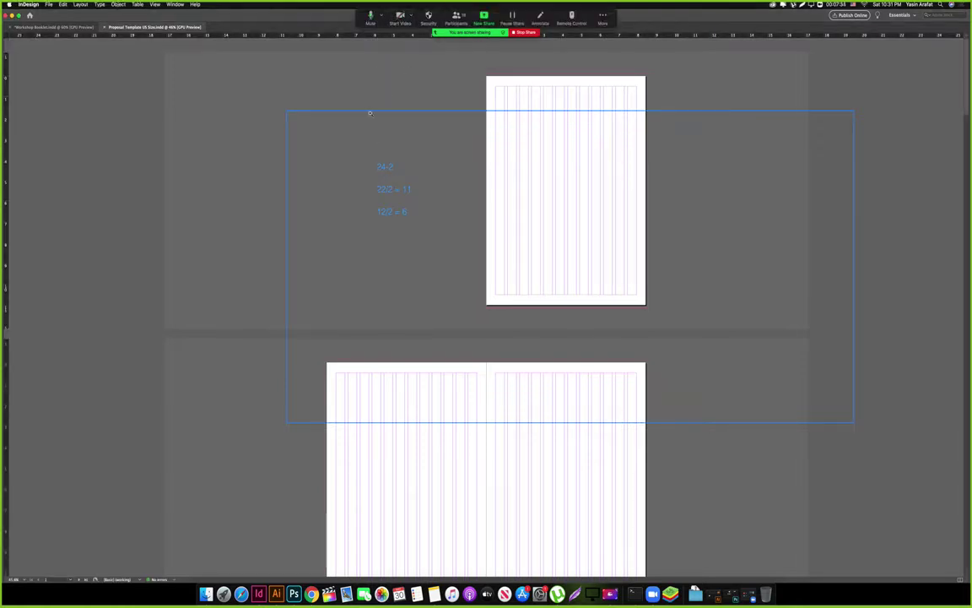
{"action": "left_click", "coordinate": [540, 15]}
{"action": "left_click", "coordinate": [500, 53]}
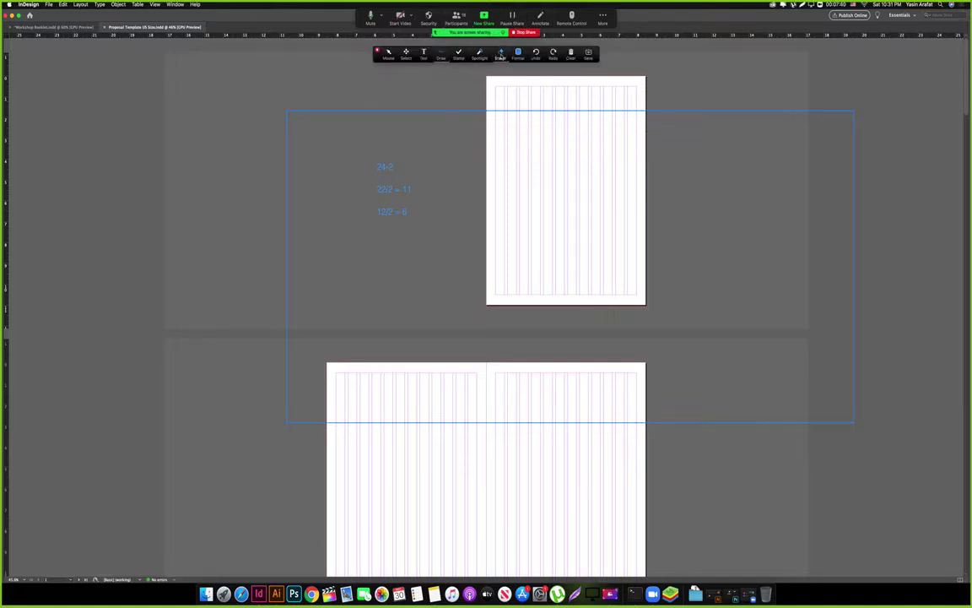
{"action": "left_click", "coordinate": [371, 110]}
{"action": "left_click", "coordinate": [389, 169]}
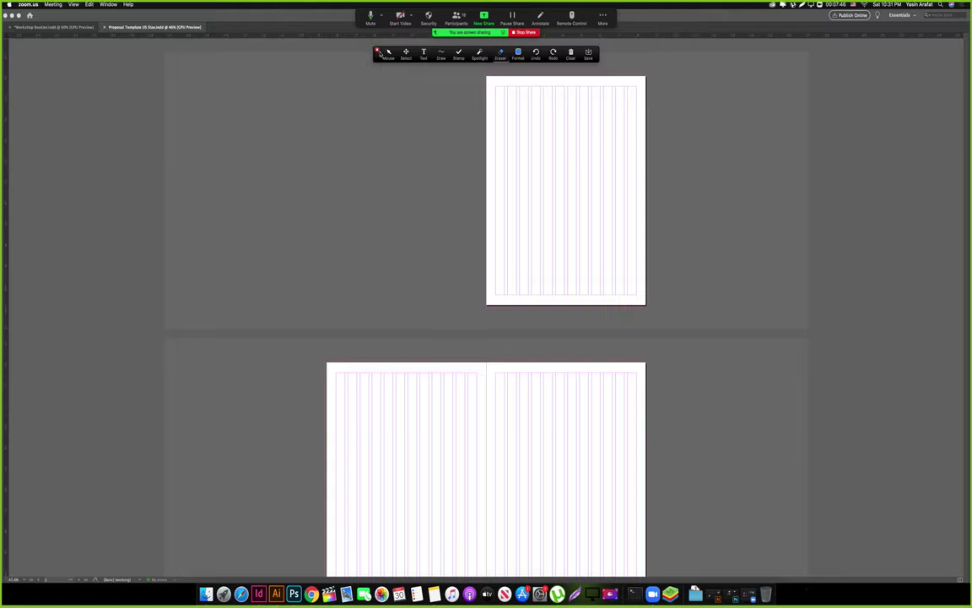
{"action": "left_click", "coordinate": [387, 56]}
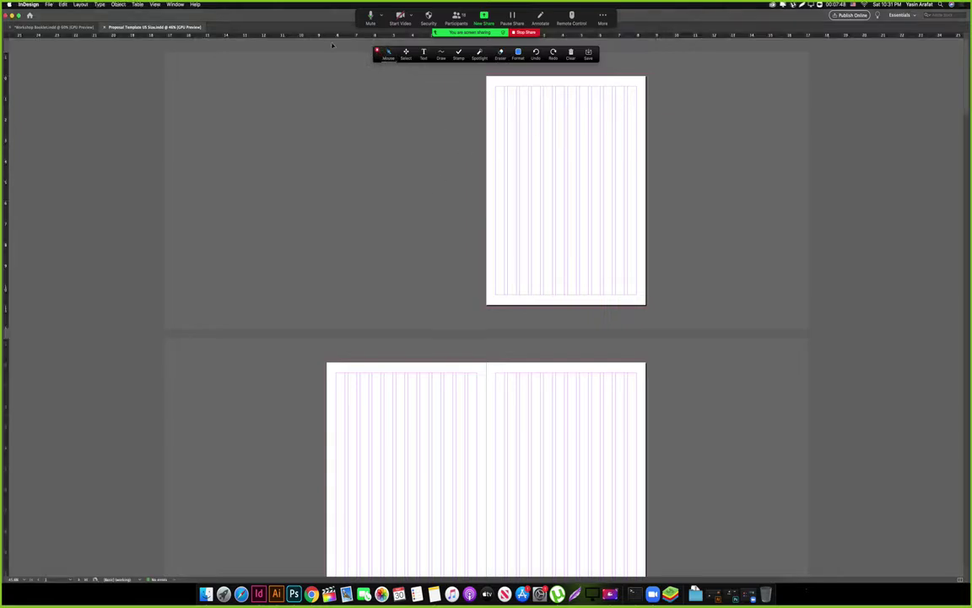
{"action": "left_click", "coordinate": [378, 51]}
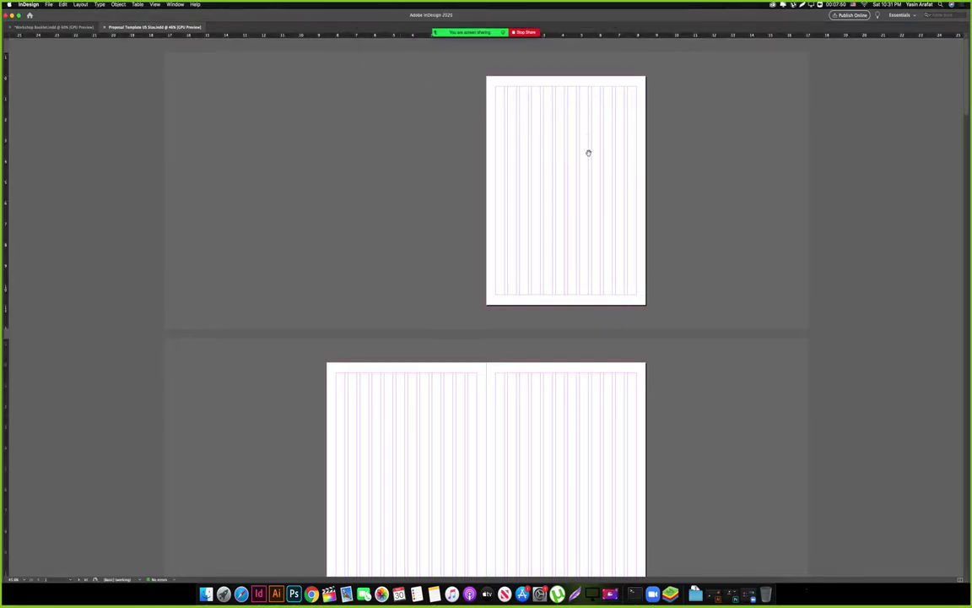
Examine the first page close up, with its column guides and in preview without them.
{"action": "left_click_drag", "start_coordinate": [543, 222], "coordinate": [567, 217]}
{"action": "left_click_drag", "start_coordinate": [574, 125], "coordinate": [630, 133]}
{"action": "scroll", "coordinate": [468, 175], "scroll_direction": "up", "scroll_amount": 1}
{"action": "key", "text": "Tab"}
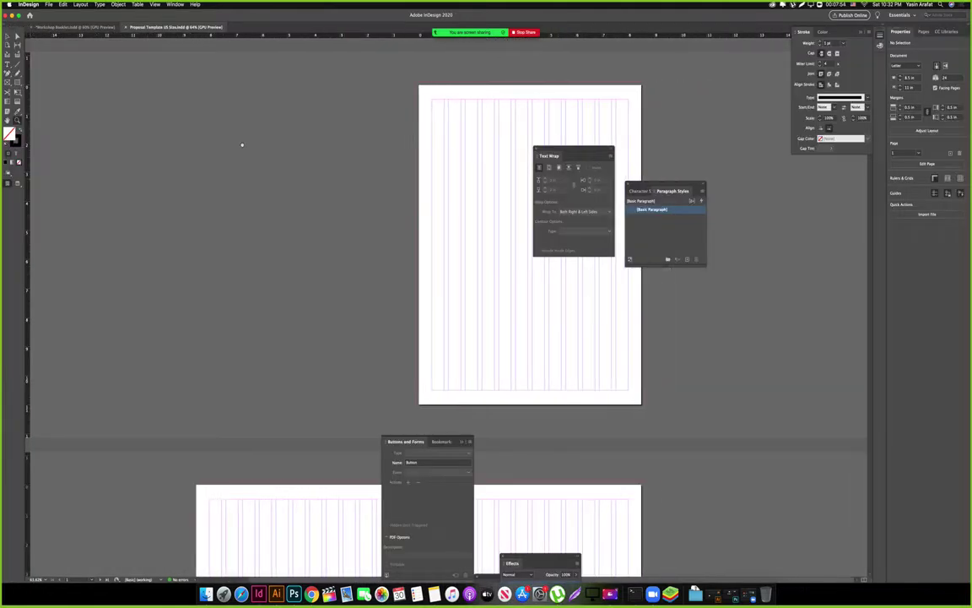
{"action": "key", "text": "Tab"}
{"action": "left_click_drag", "start_coordinate": [532, 151], "coordinate": [483, 163]}
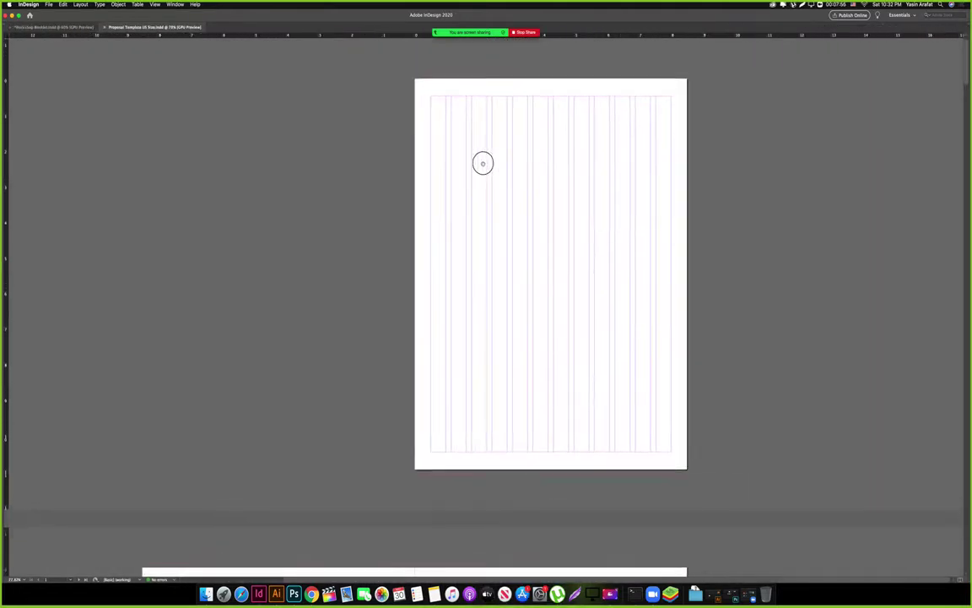
{"action": "key", "text": "w"}
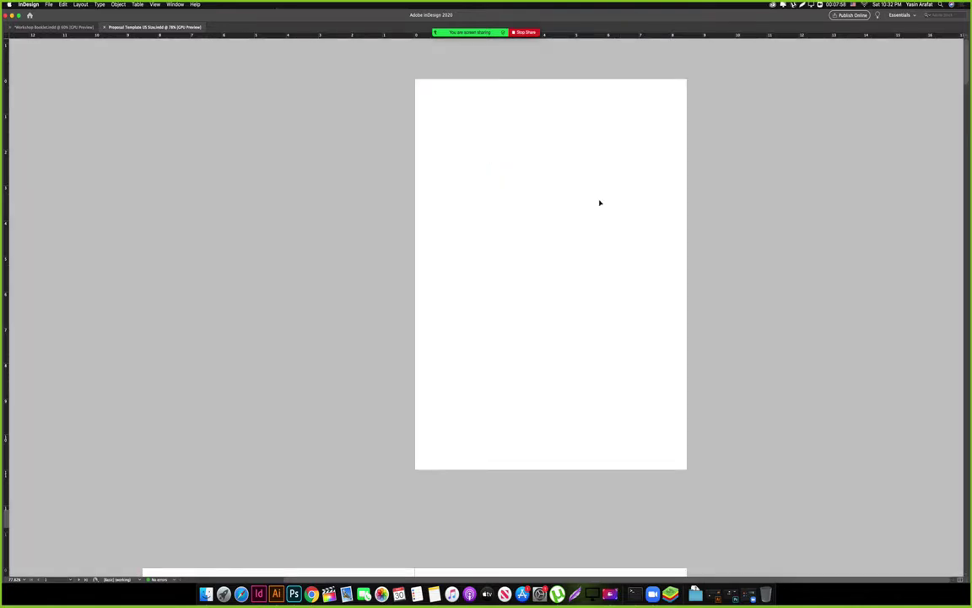
Show the document's page thumbnails with more room for the masters, and open the A-Master spread.
{"action": "key", "text": "Tab"}
{"action": "key", "text": "w"}
{"action": "left_click_drag", "start_coordinate": [504, 148], "coordinate": [341, 194]}
{"action": "left_click", "coordinate": [925, 32]}
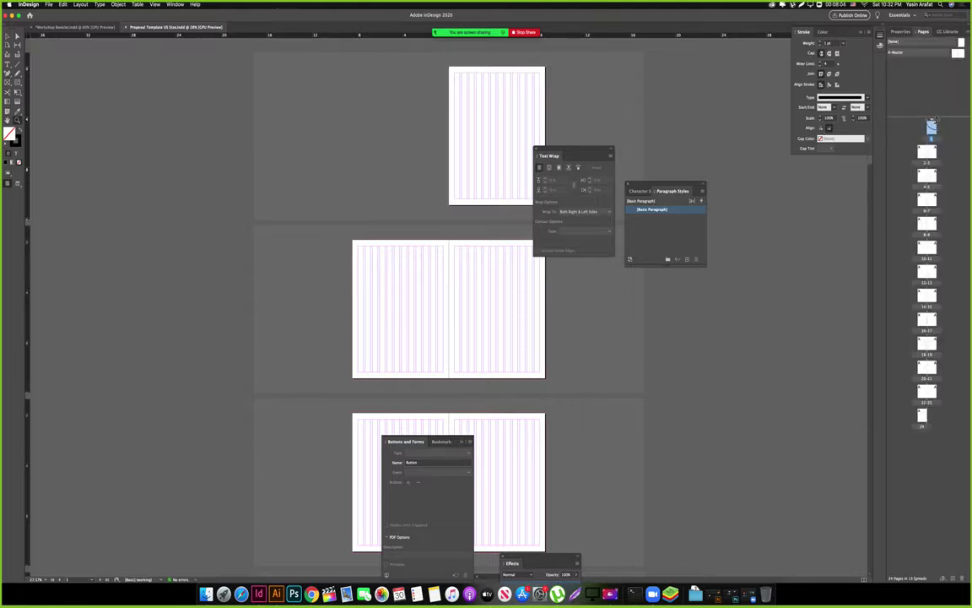
{"action": "left_click_drag", "start_coordinate": [936, 119], "coordinate": [932, 289]}
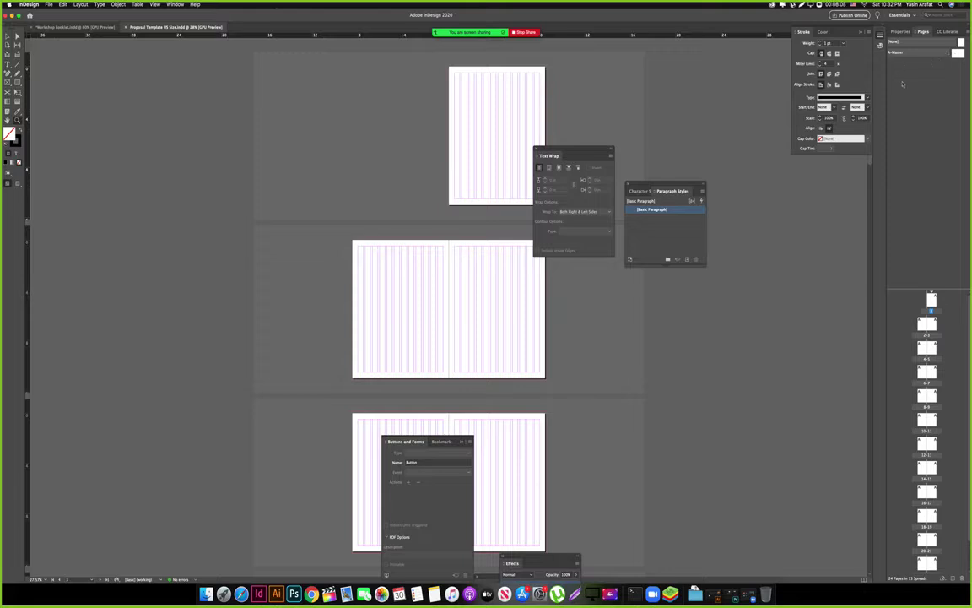
{"action": "double_click", "coordinate": [895, 52]}
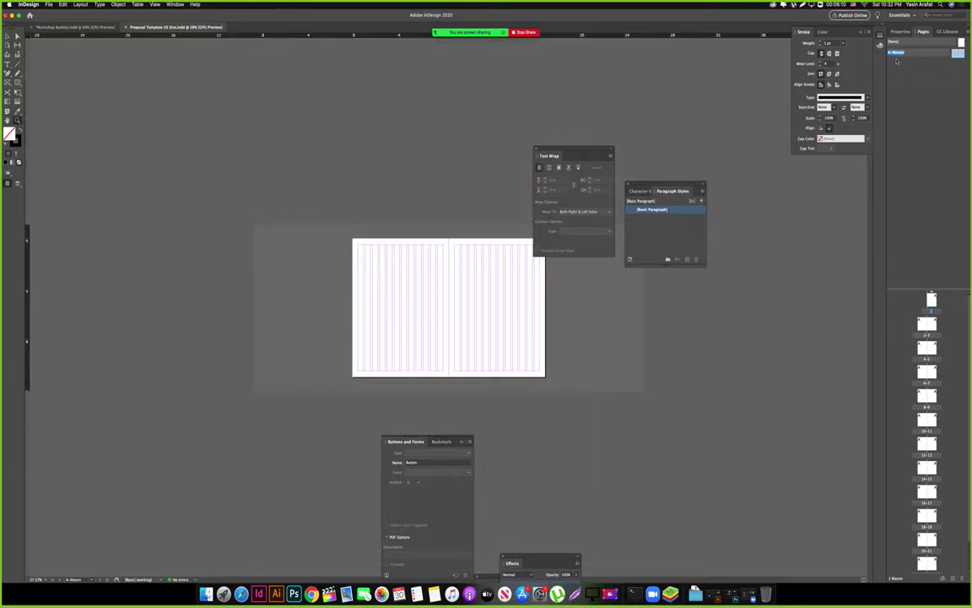
Create a new two-page Letter master spread, 8.5 x 11 in, based on no other master.
{"action": "right_click", "coordinate": [908, 76]}
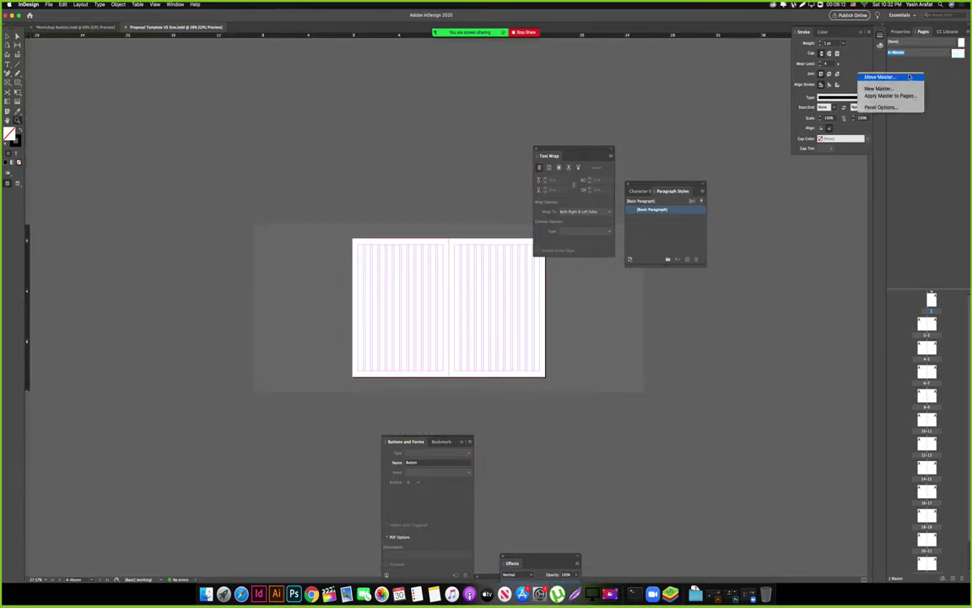
{"action": "left_click", "coordinate": [900, 88]}
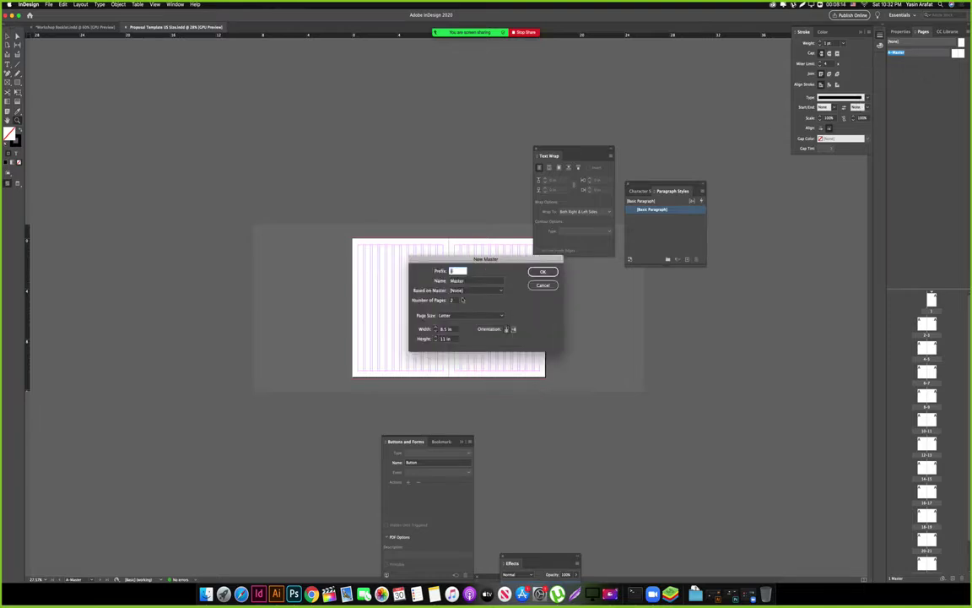
{"action": "left_click", "coordinate": [552, 272]}
Create two more two-page Letter master spreads based on no master, and delete both of them.
{"action": "right_click", "coordinate": [926, 94]}
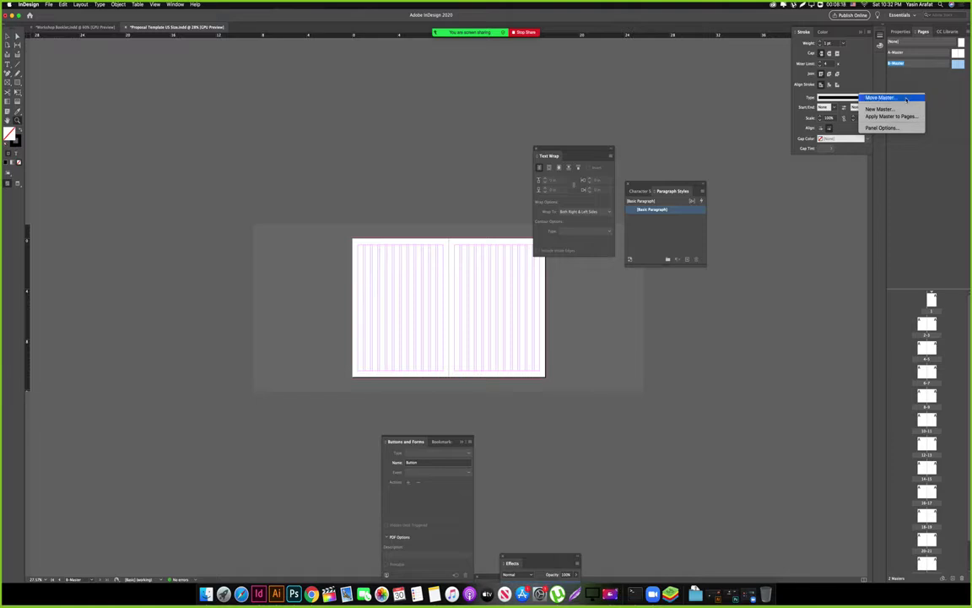
{"action": "left_click", "coordinate": [892, 110]}
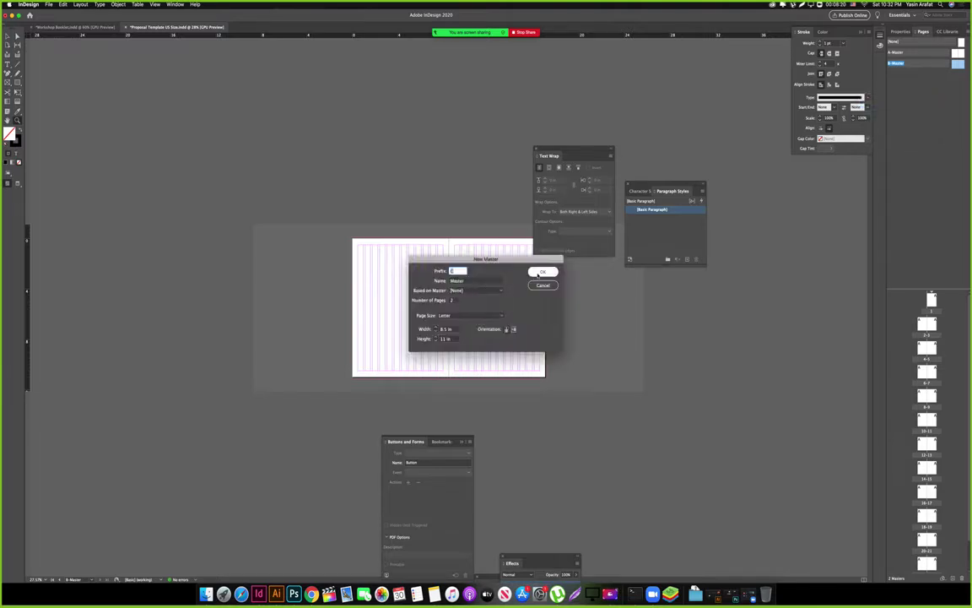
{"action": "key", "text": "Return"}
{"action": "right_click", "coordinate": [947, 116]}
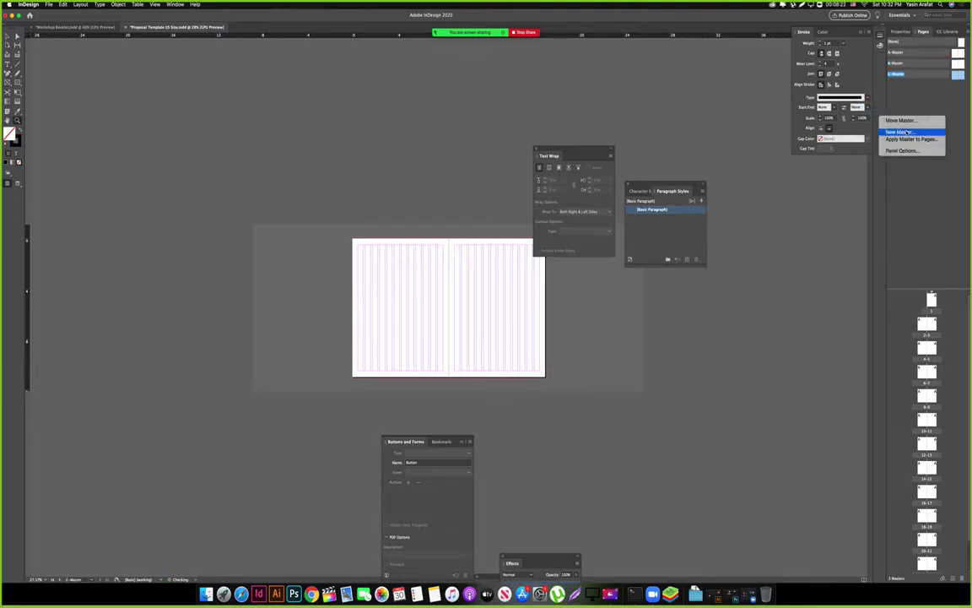
{"action": "left_click", "coordinate": [912, 132]}
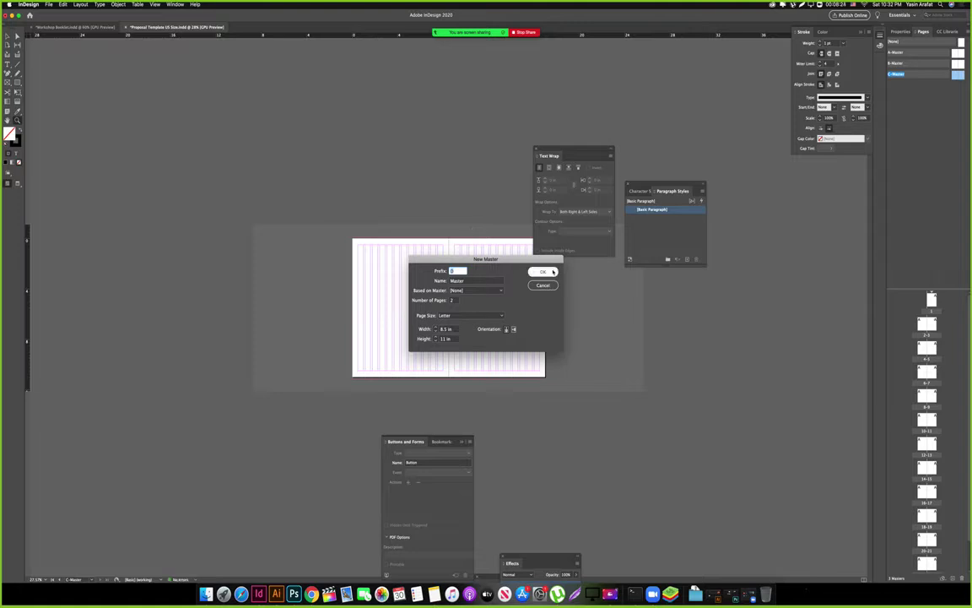
{"action": "left_click", "coordinate": [553, 272]}
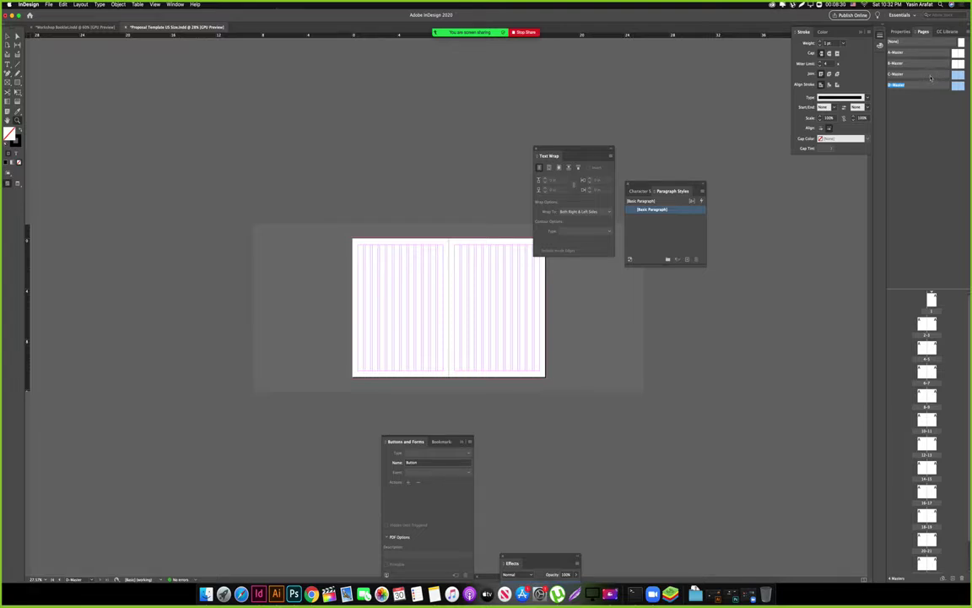
{"action": "right_click", "coordinate": [931, 79]}
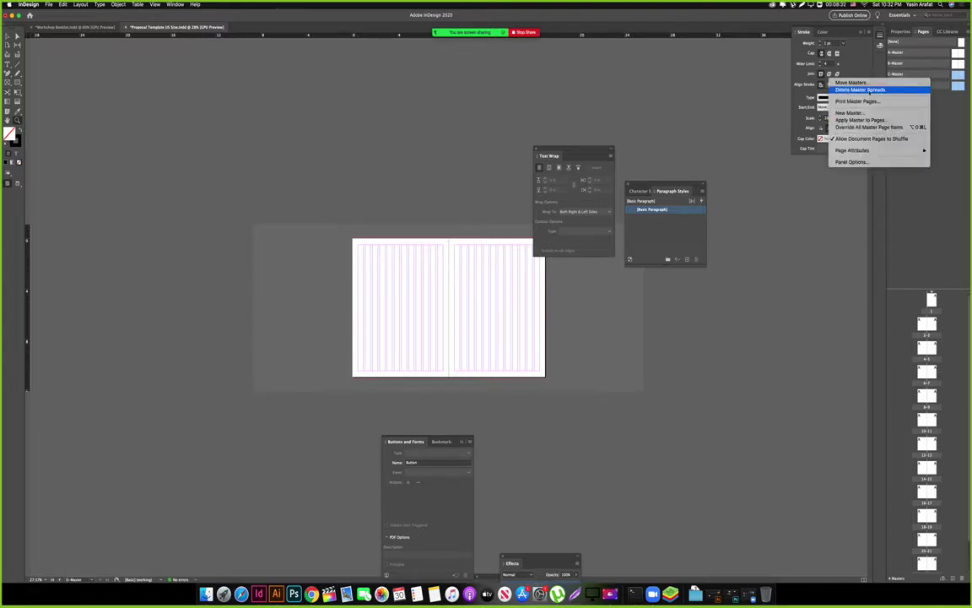
{"action": "left_click", "coordinate": [869, 90]}
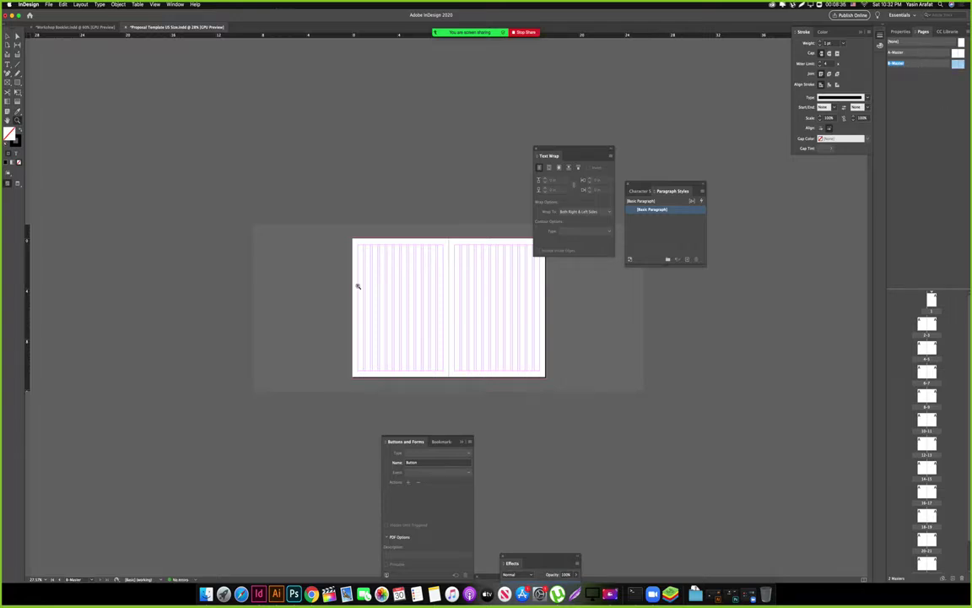
Examine the layout of the blank document pages and spreads with the panels hidden.
{"action": "key", "text": "super+equal"}
{"action": "key", "text": "Tab"}
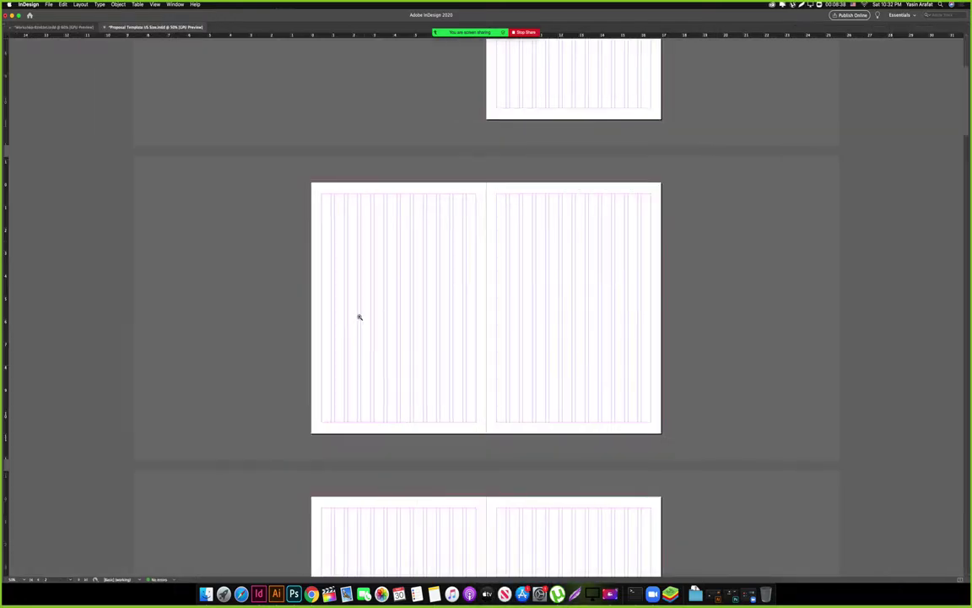
{"action": "key", "text": "super+minus"}
{"action": "key", "text": "super+minus"}
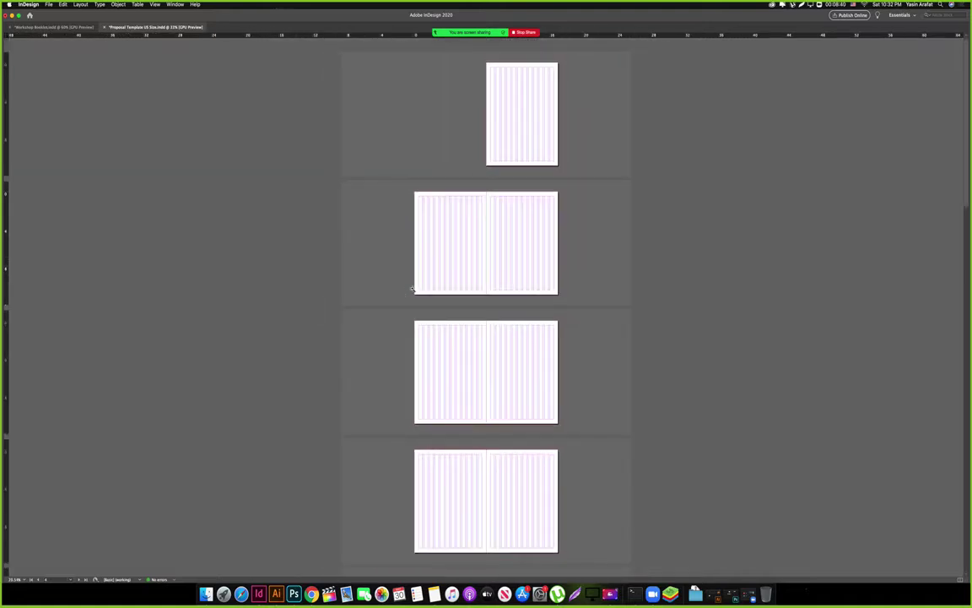
{"action": "mouse_move", "coordinate": [389, 182]}
{"action": "left_mouse_down"}
{"action": "mouse_move", "coordinate": [515, 363]}
{"action": "mouse_move", "coordinate": [590, 381]}
{"action": "left_mouse_up"}
{"action": "key", "text": "Delete"}
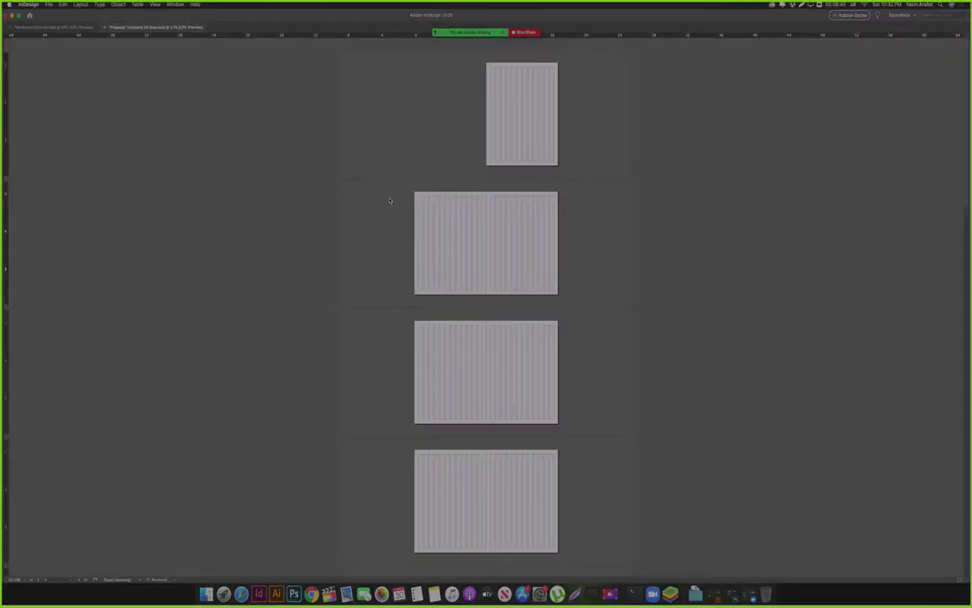
{"action": "mouse_move", "coordinate": [374, 185]}
{"action": "left_mouse_down"}
{"action": "mouse_move", "coordinate": [599, 425]}
{"action": "mouse_move", "coordinate": [583, 437]}
{"action": "left_mouse_up"}
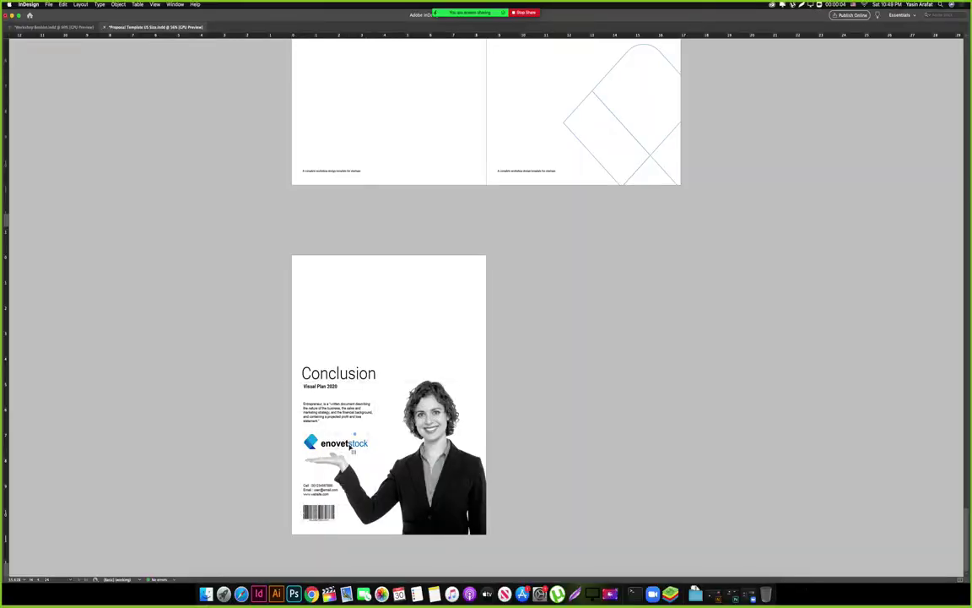
Move the enovetstock logo to the upper part of the back cover, and try a symbol-only copy above the woman's open hand before deleting it.
{"action": "left_click_drag", "start_coordinate": [345, 442], "coordinate": [341, 345]}
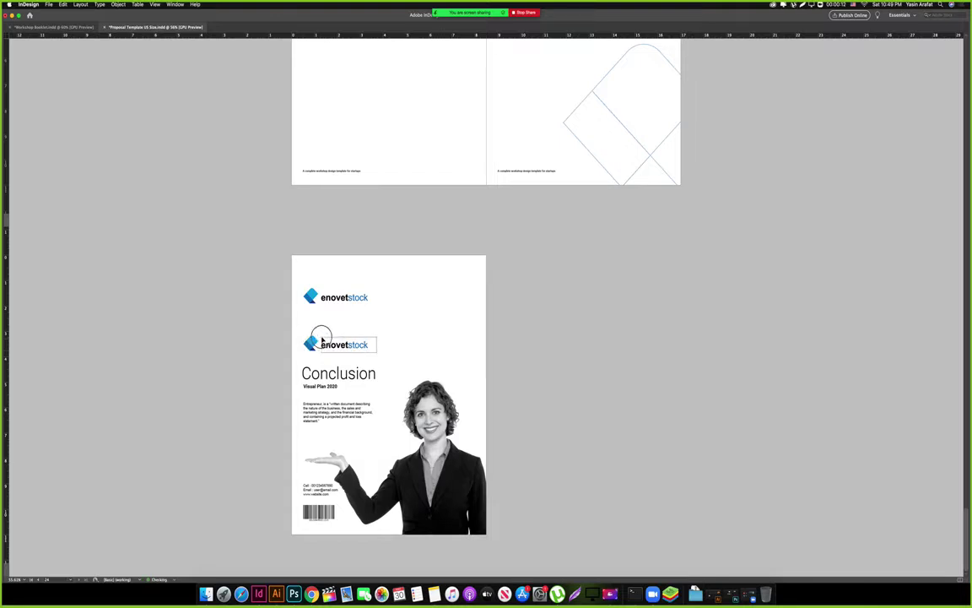
{"action": "double_click", "coordinate": [322, 339]}
{"action": "key", "text": "BackSpace"}
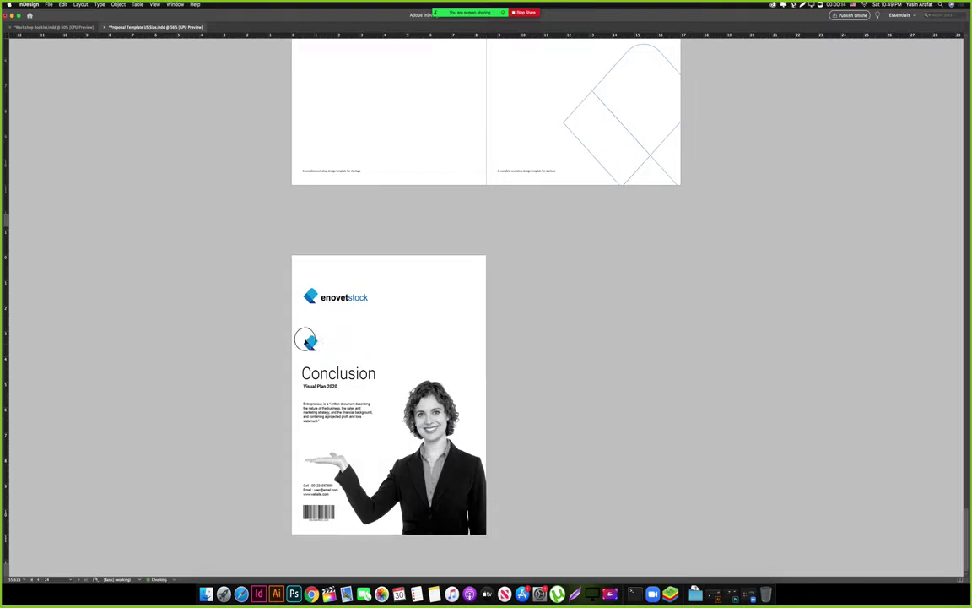
{"action": "left_click_drag", "start_coordinate": [309, 413], "coordinate": [313, 440]}
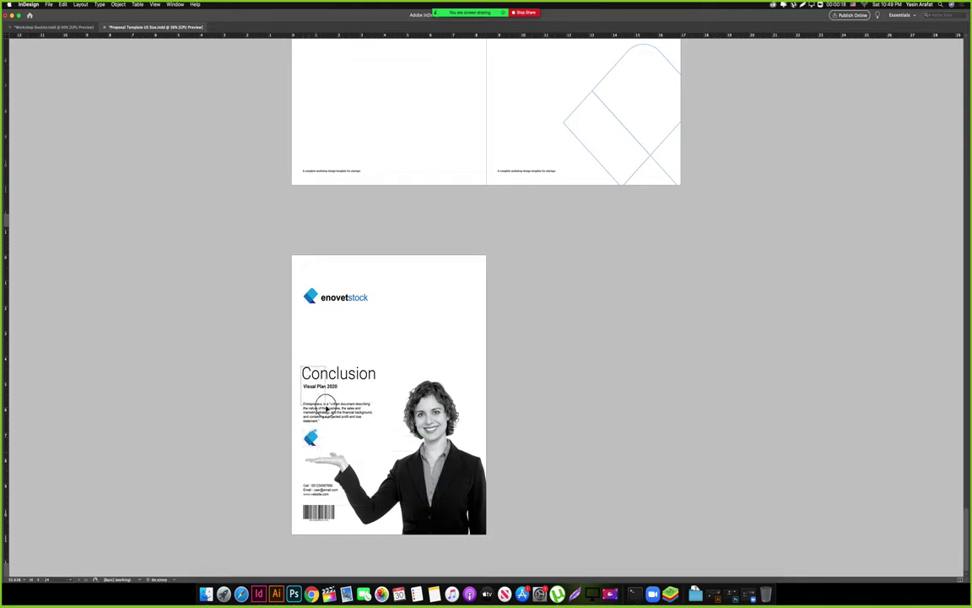
{"action": "left_click_drag", "start_coordinate": [310, 442], "coordinate": [309, 447]}
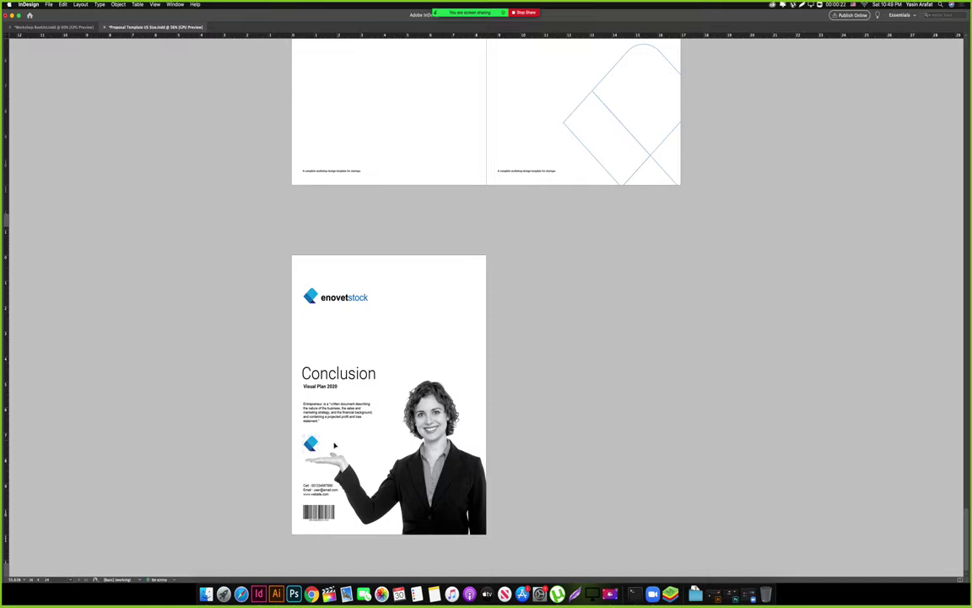
{"action": "key", "text": "Delete"}
Examine the whole document from back cover to front cover with the column guides displayed.
{"action": "key", "text": "super+space"}
{"action": "left_click_drag", "start_coordinate": [439, 324], "coordinate": [400, 353]}
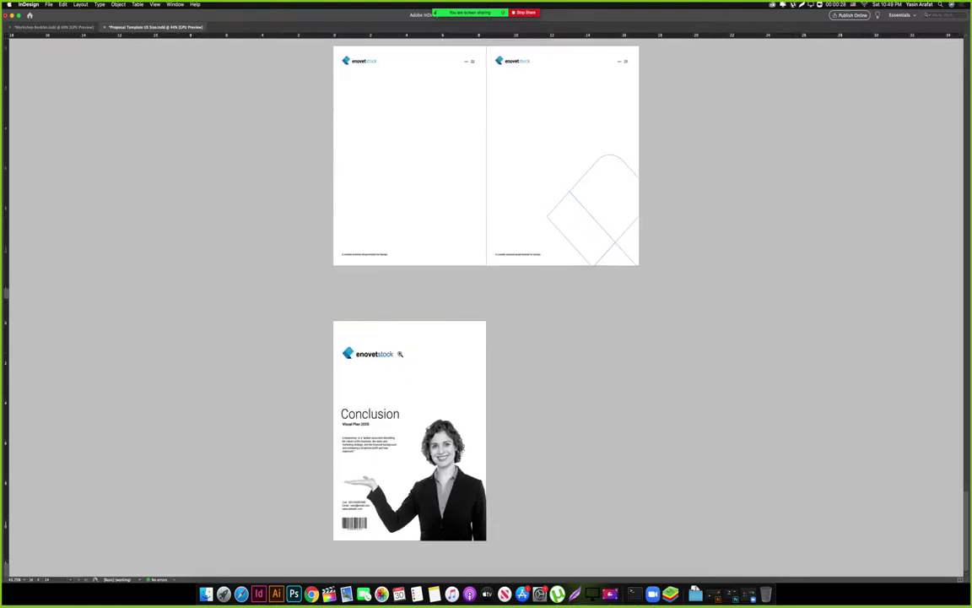
{"action": "key", "text": "w"}
{"action": "scroll", "coordinate": [568, 391], "scroll_direction": "up", "scroll_amount": 10}
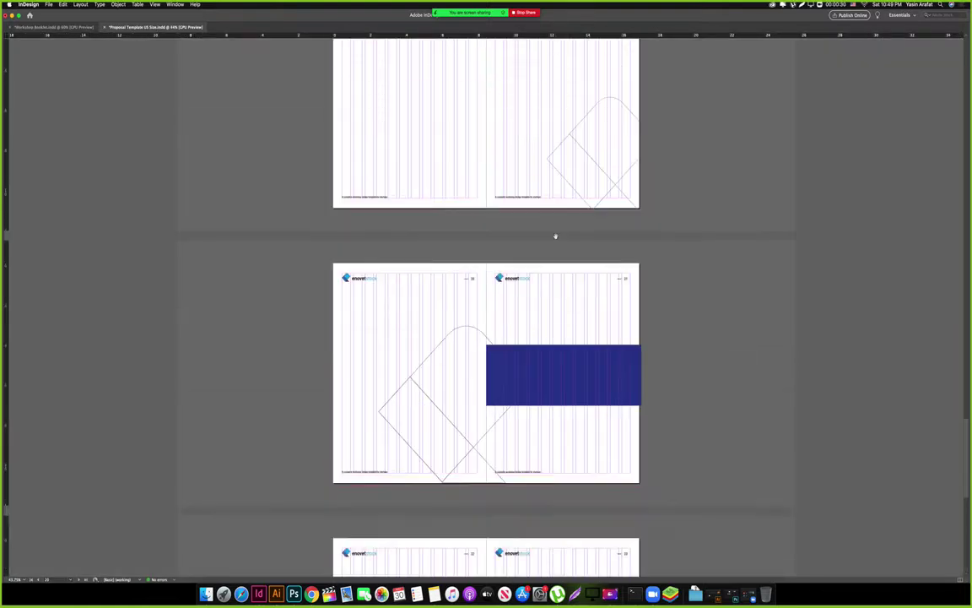
{"action": "scroll", "coordinate": [565, 261], "scroll_direction": "down", "scroll_amount": 5}
{"action": "left_click_drag", "start_coordinate": [407, 330], "coordinate": [245, 351]}
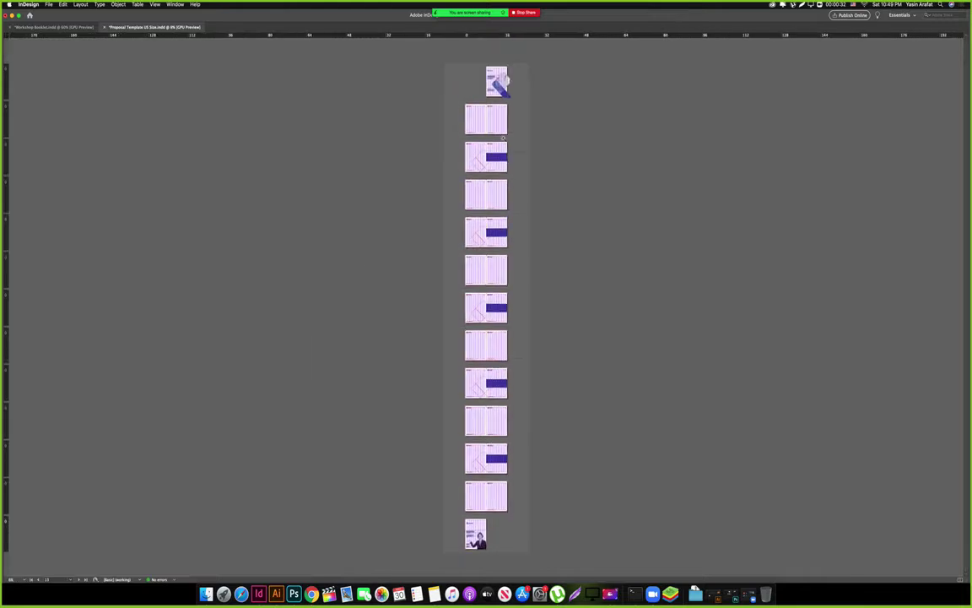
{"action": "left_click_drag", "start_coordinate": [609, 96], "coordinate": [762, 136]}
{"action": "scroll", "coordinate": [762, 136], "scroll_direction": "down", "scroll_amount": 4}
{"action": "scroll", "coordinate": [611, 221], "scroll_direction": "up", "scroll_amount": 3}
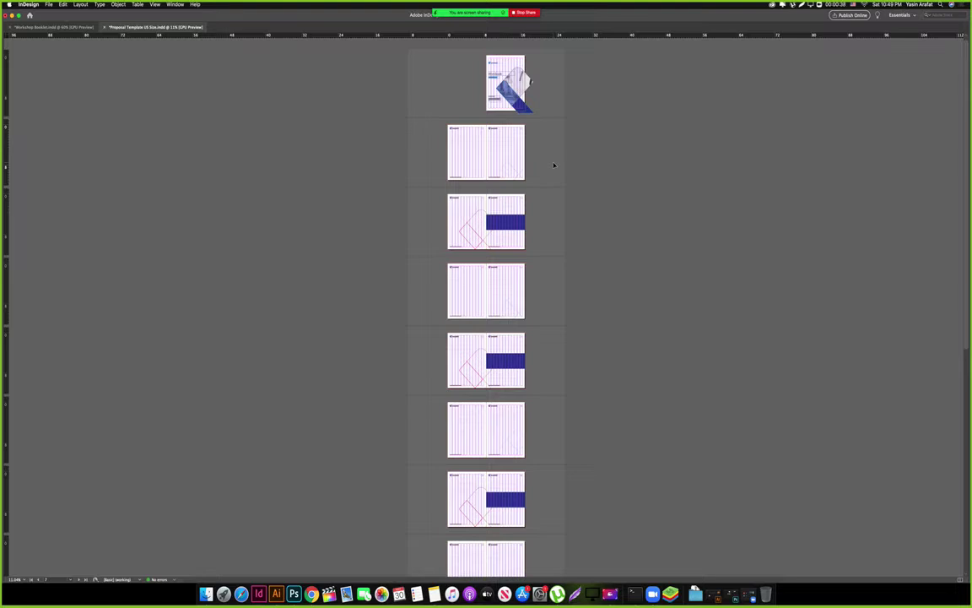
Save the document and display its first spreads in preview without guides.
{"action": "key", "text": "super+s"}
{"action": "left_click_drag", "start_coordinate": [518, 90], "coordinate": [714, 177]}
{"action": "key", "text": "super+minus"}
{"action": "key", "text": "w"}
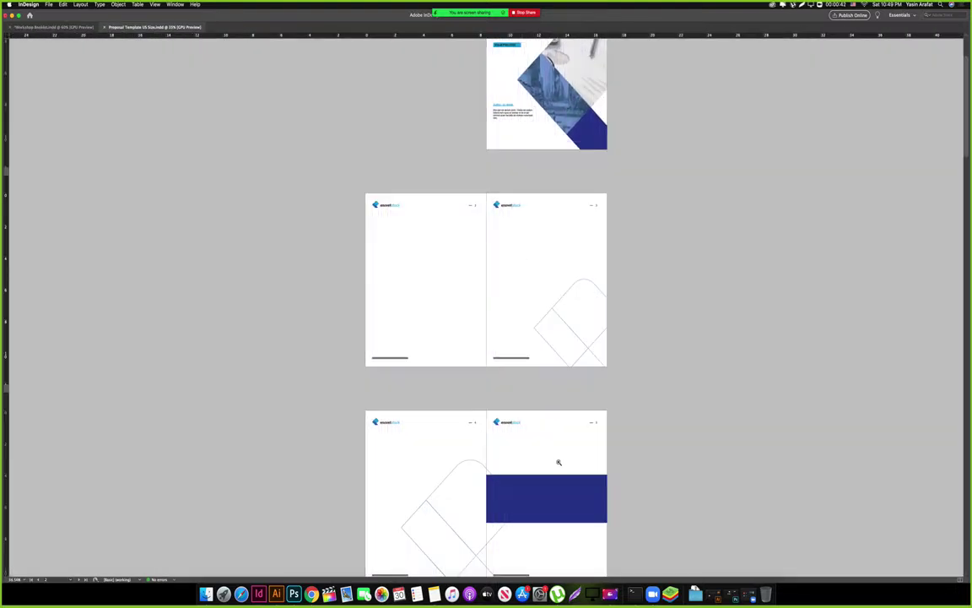
Examine the document's spreads in preview, from the front cover through the later pages and back to the cover.
{"action": "scroll", "coordinate": [557, 462], "scroll_direction": "down", "scroll_amount": 10}
{"action": "scroll", "coordinate": [557, 465], "scroll_direction": "up", "scroll_amount": 5}
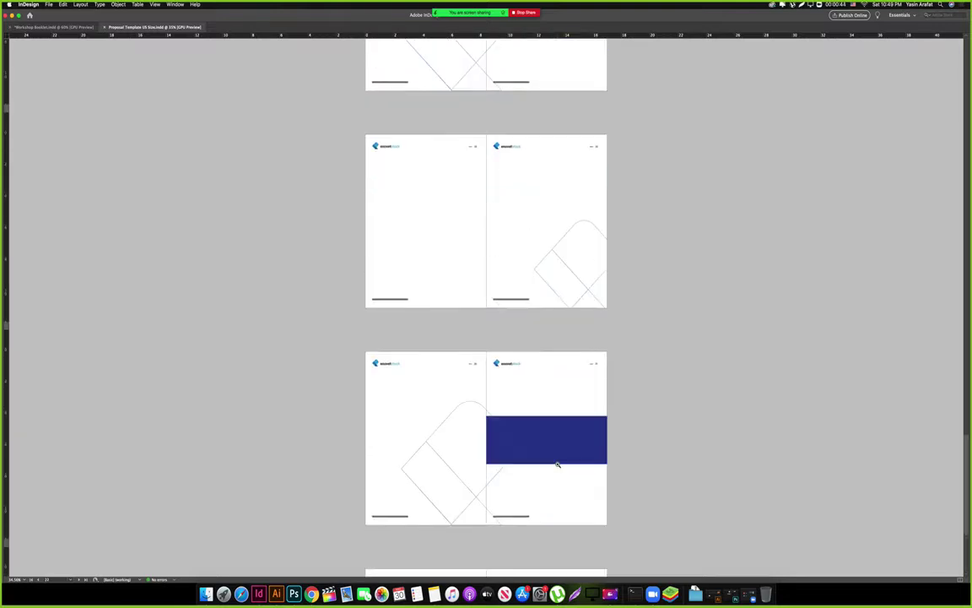
{"action": "scroll", "coordinate": [558, 464], "scroll_direction": "down", "scroll_amount": 3}
{"action": "scroll", "coordinate": [558, 464], "scroll_direction": "up", "scroll_amount": 6}
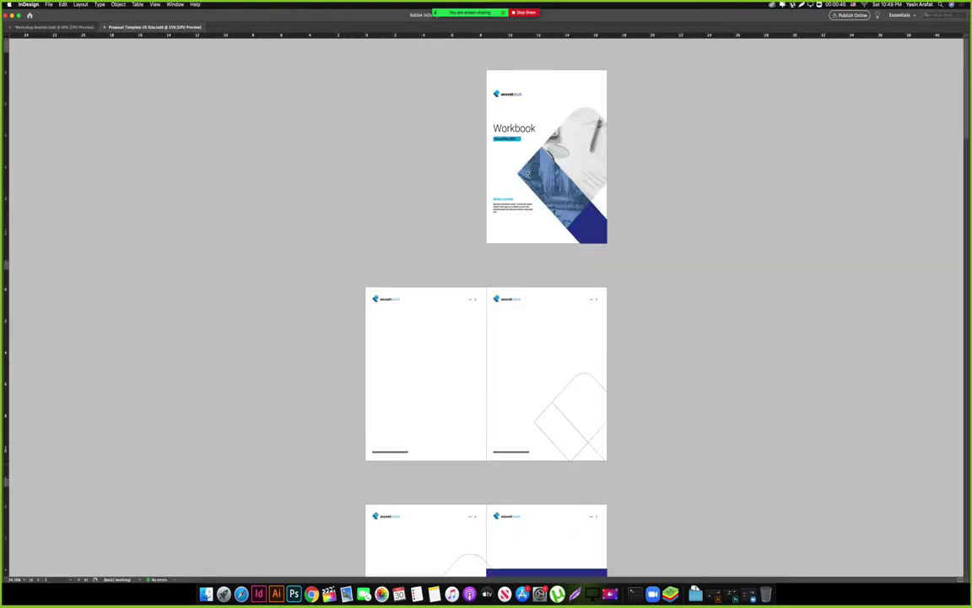
{"action": "left_click_drag", "start_coordinate": [529, 173], "coordinate": [599, 268]}
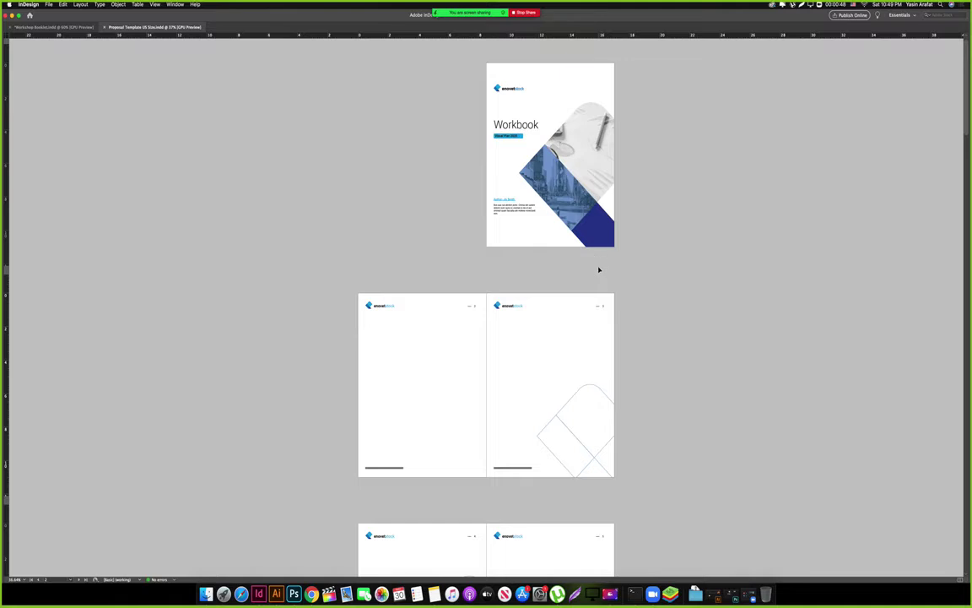
Save a copy of the proposal document as "Annual Report Template US Size" in the Annual Report folder of Company Bundle.
{"action": "key", "text": "super+shift+s"}
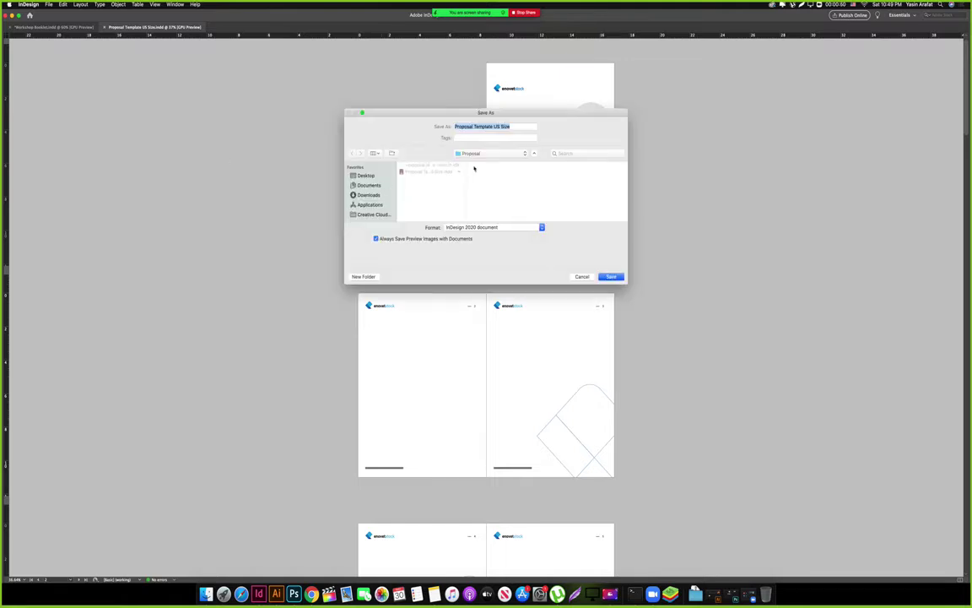
{"action": "left_click", "coordinate": [481, 153]}
{"action": "left_click", "coordinate": [484, 164]}
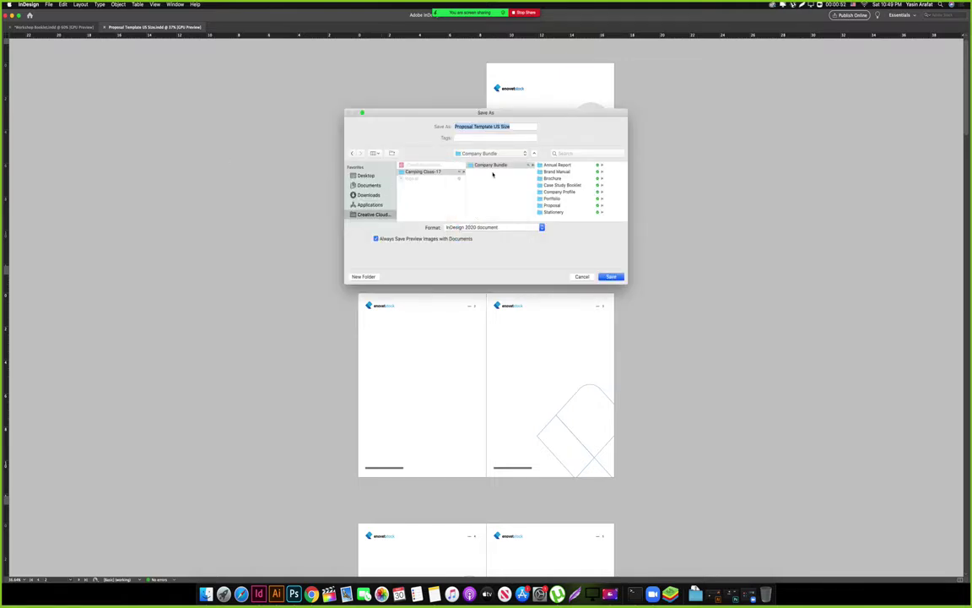
{"action": "left_click", "coordinate": [556, 166]}
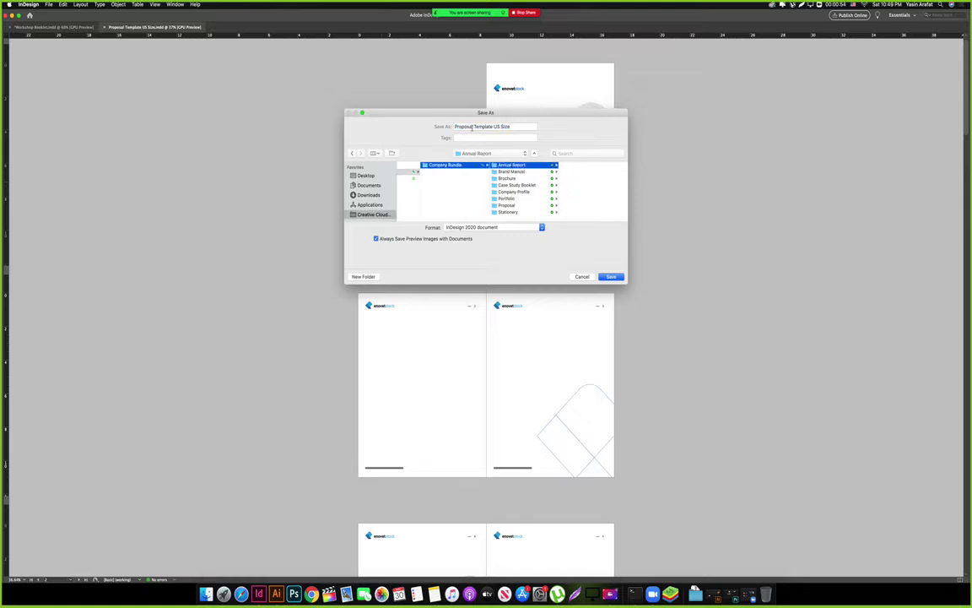
{"action": "double_click", "coordinate": [472, 127]}
{"action": "type", "text": "An"}
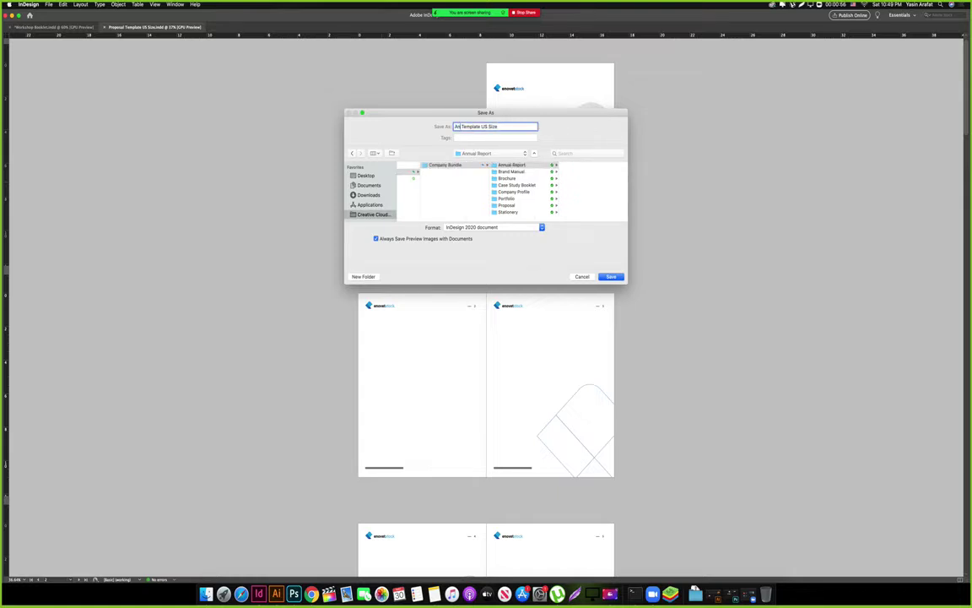
{"action": "type", "text": "nual Report"}
{"action": "key", "text": "Return"}
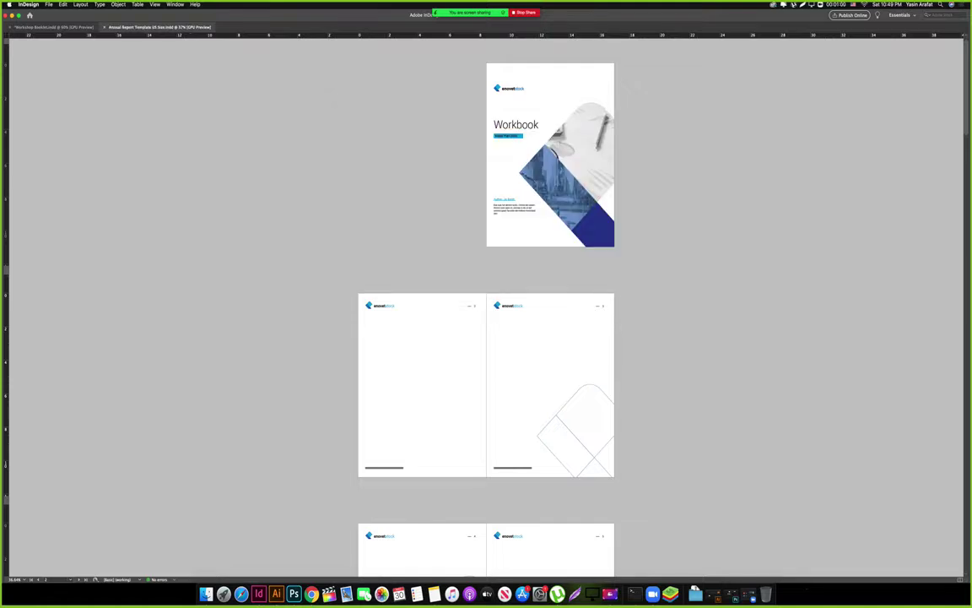
Save another copy of the document as "Company Profile Template US Size" in the Company Profile folder of Company Bundle.
{"action": "key", "text": "super+shift+s"}
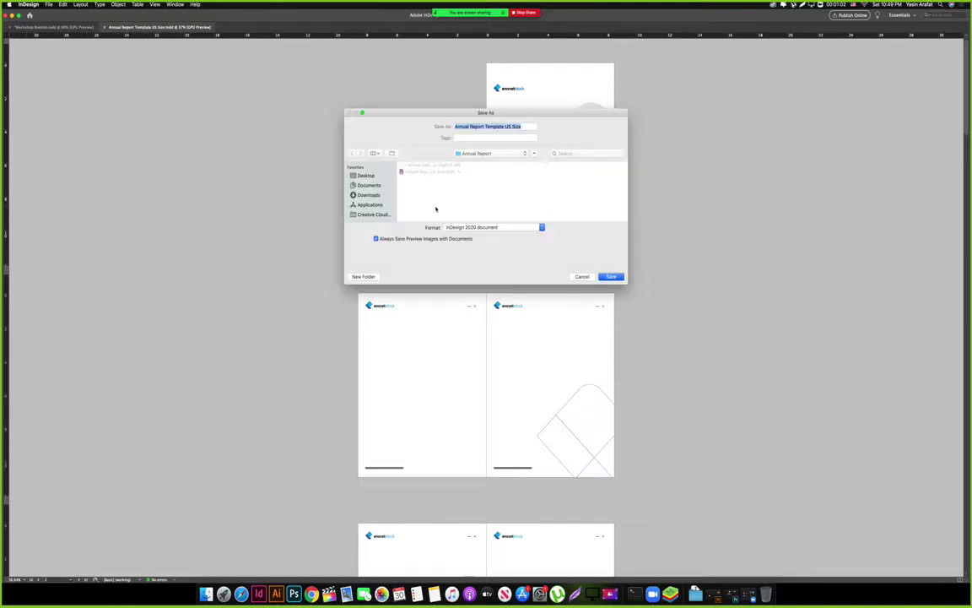
{"action": "left_click", "coordinate": [471, 154]}
{"action": "left_click", "coordinate": [490, 169]}
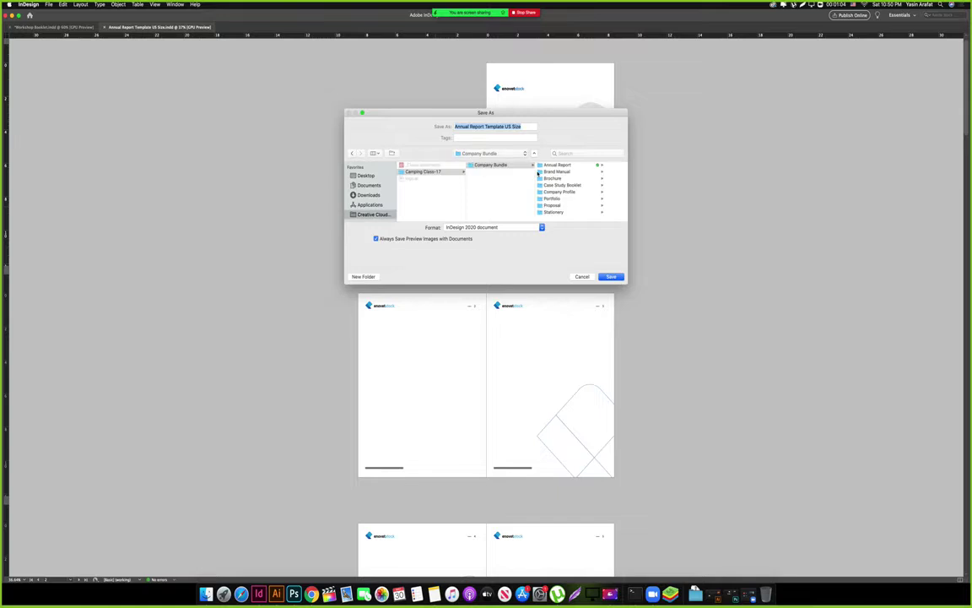
{"action": "left_click", "coordinate": [554, 173]}
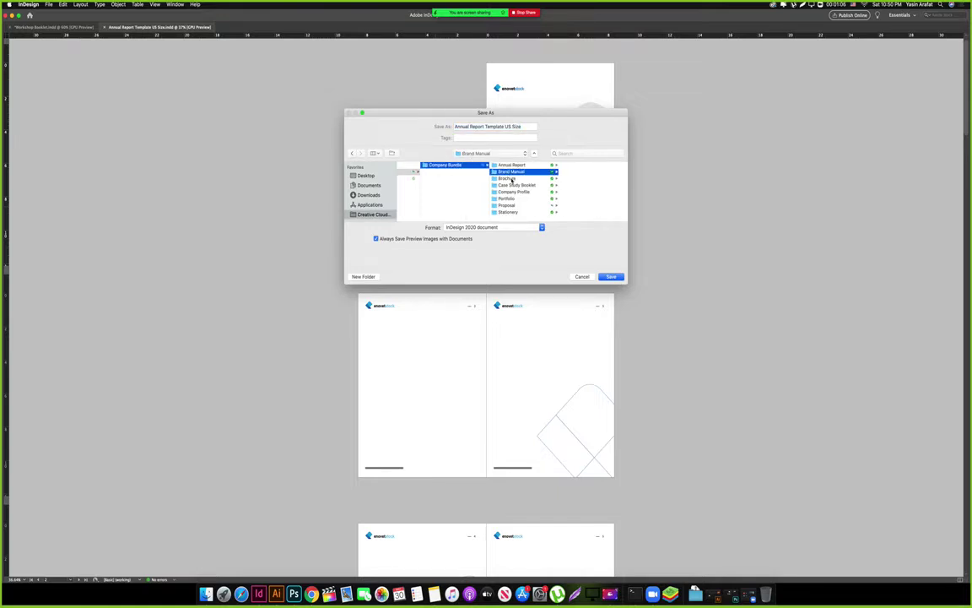
{"action": "left_click", "coordinate": [513, 192]}
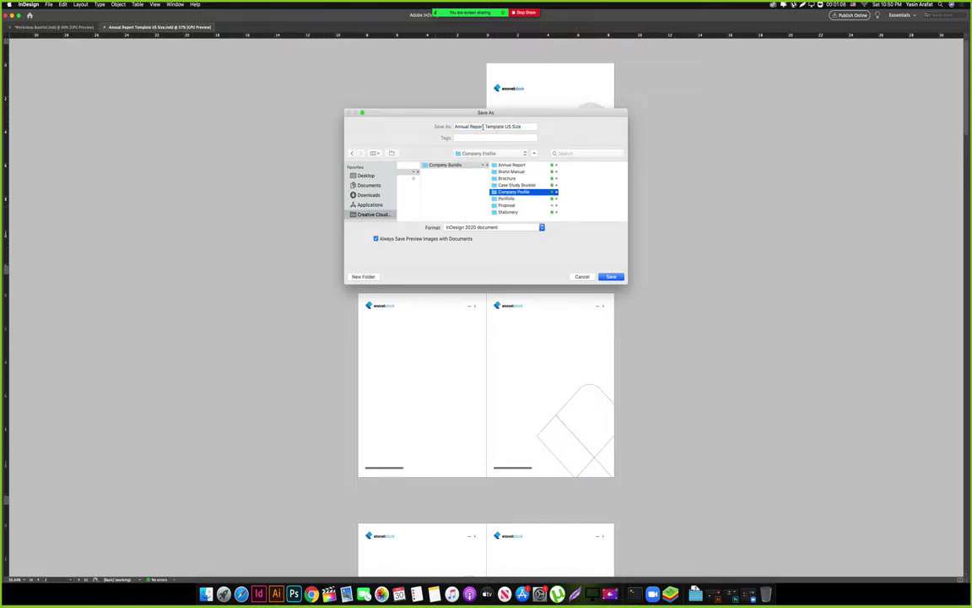
{"action": "left_click_drag", "start_coordinate": [483, 127], "coordinate": [380, 126]}
{"action": "type", "text": "Company"}
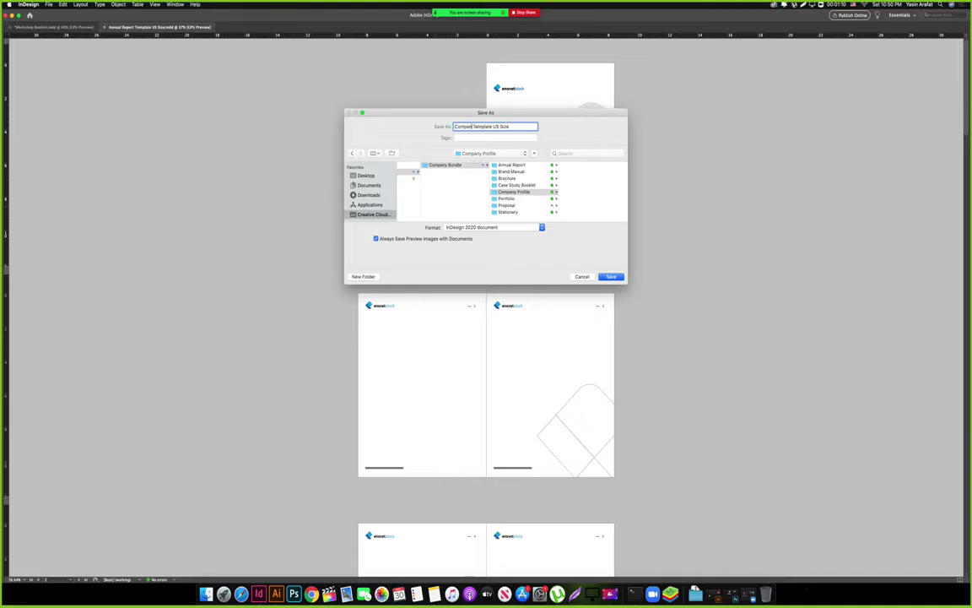
{"action": "type", "text": " Profile"}
{"action": "key", "text": "Return"}
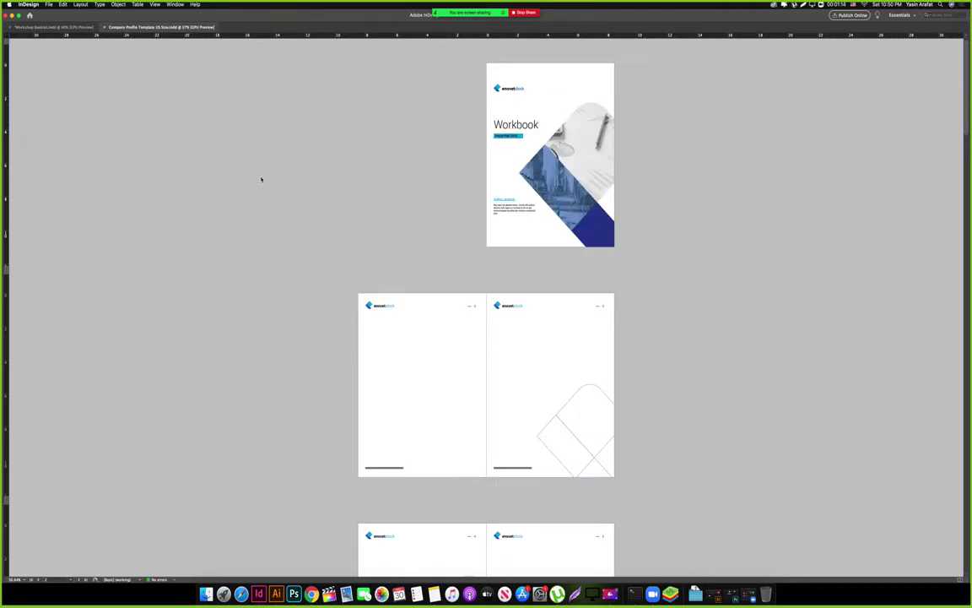
Save another copy of the document as "Portfolio Template US Size" in the Portfolio folder of Company Bundle.
{"action": "key", "text": "super+shift+s"}
{"action": "left_click", "coordinate": [500, 157]}
{"action": "left_click", "coordinate": [506, 168]}
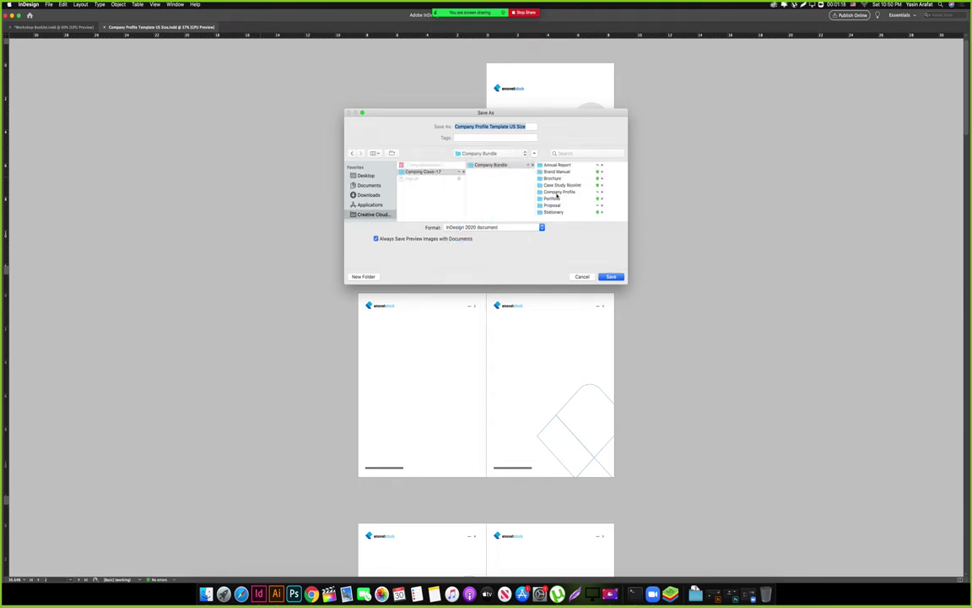
{"action": "left_click", "coordinate": [552, 199]}
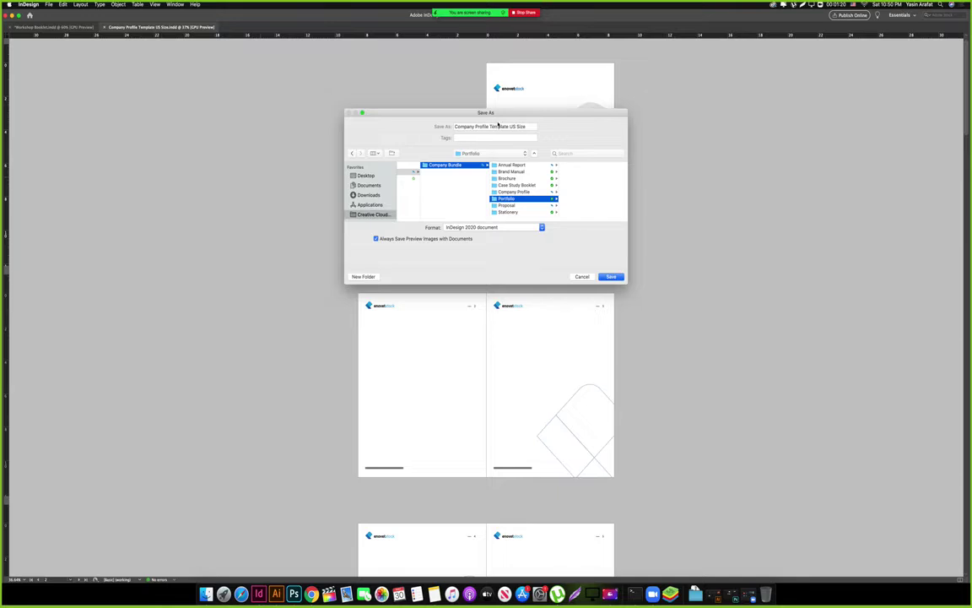
{"action": "left_click_drag", "start_coordinate": [487, 126], "coordinate": [380, 126]}
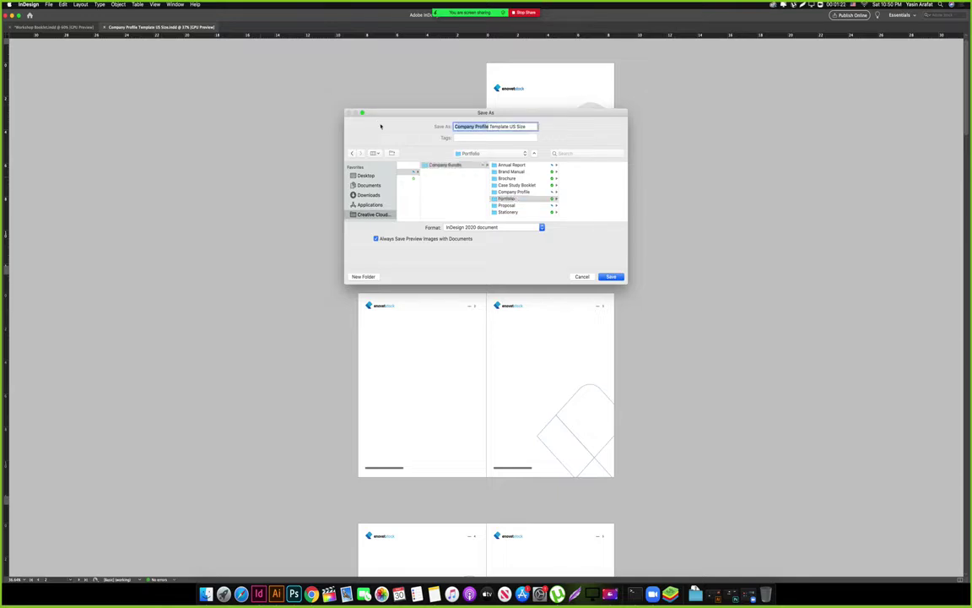
{"action": "type", "text": "Portfolio"}
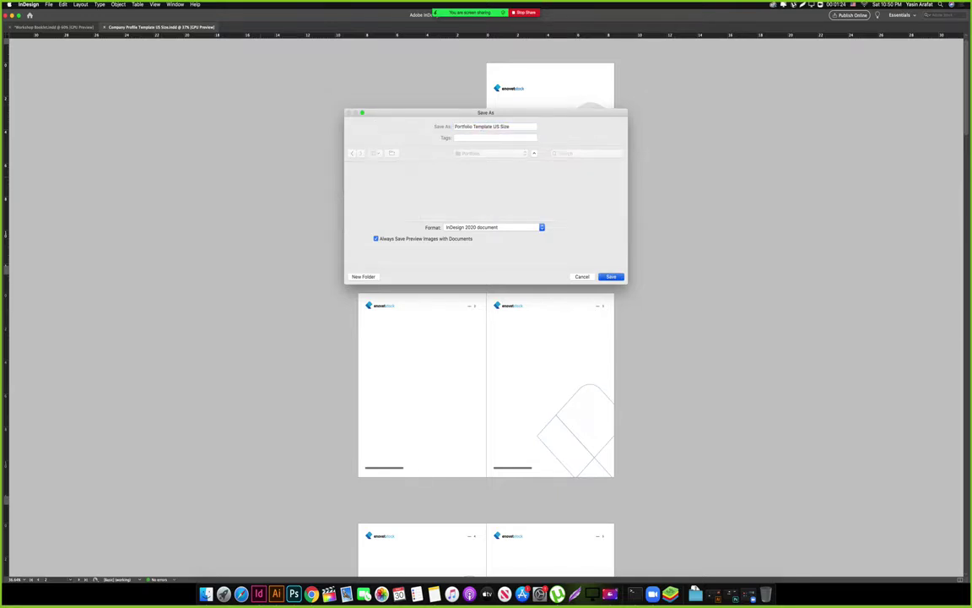
{"action": "key", "text": "Return"}
Save another copy of the document as "Brand Manual Template US Size" in the Brand Manual folder of Company Bundle.
{"action": "scroll", "coordinate": [377, 126], "scroll_direction": "down", "scroll_amount": 1}
{"action": "key", "text": "super+shift+s"}
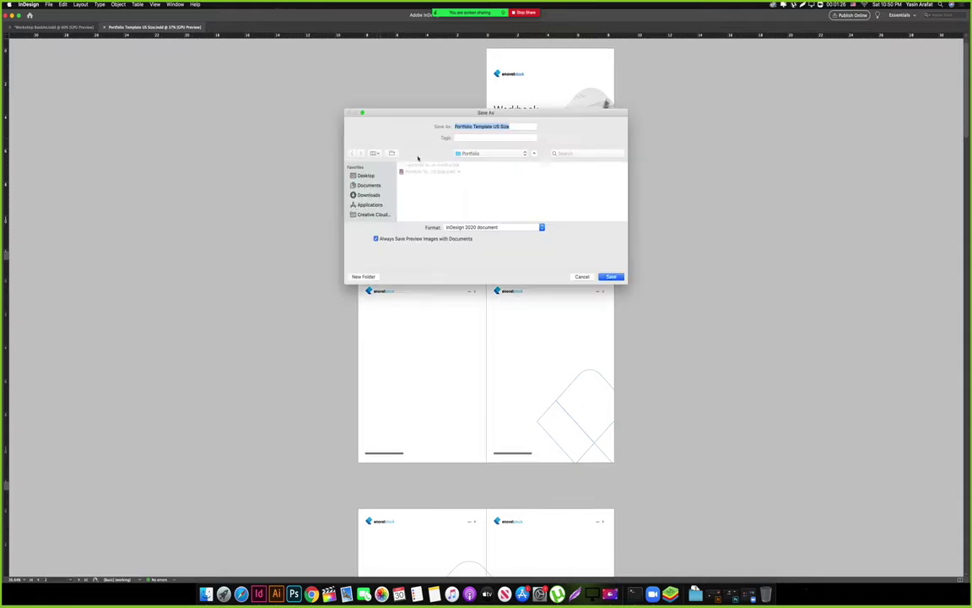
{"action": "left_click", "coordinate": [481, 153]}
{"action": "left_click", "coordinate": [481, 164]}
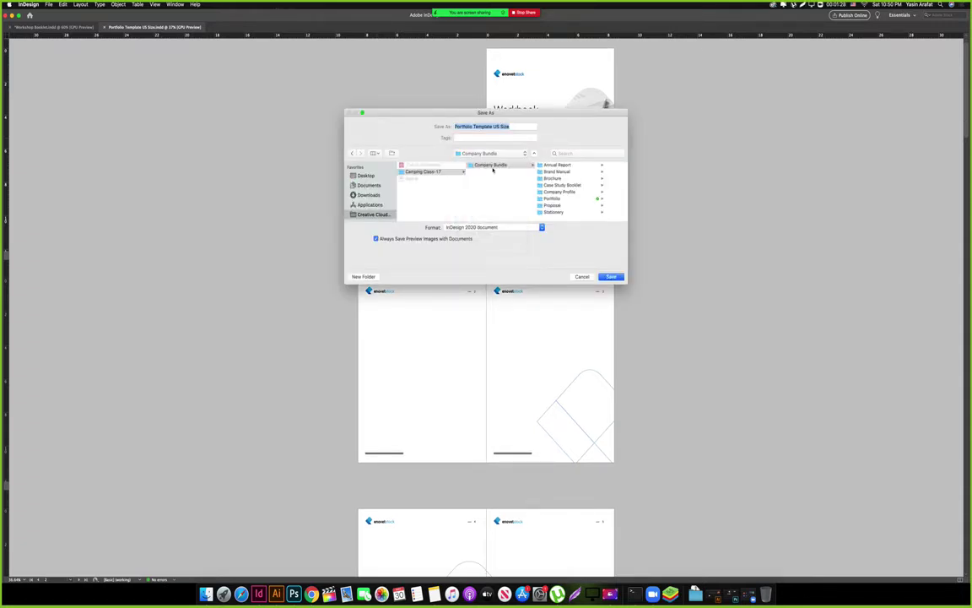
{"action": "left_click", "coordinate": [557, 172]}
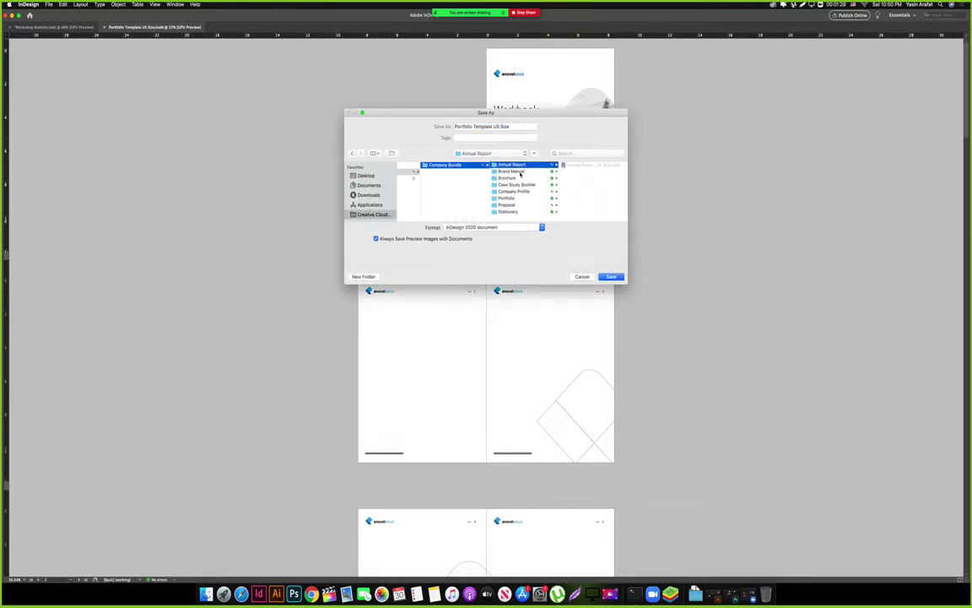
{"action": "double_click", "coordinate": [464, 126]}
{"action": "type", "text": "Bra"}
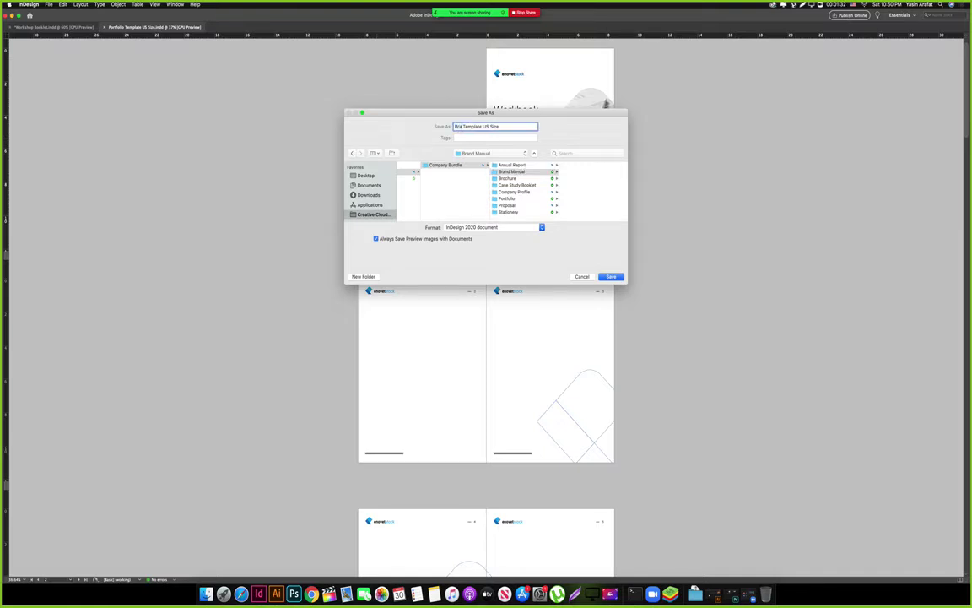
{"action": "type", "text": "nd Manual"}
{"action": "key", "text": "Return"}
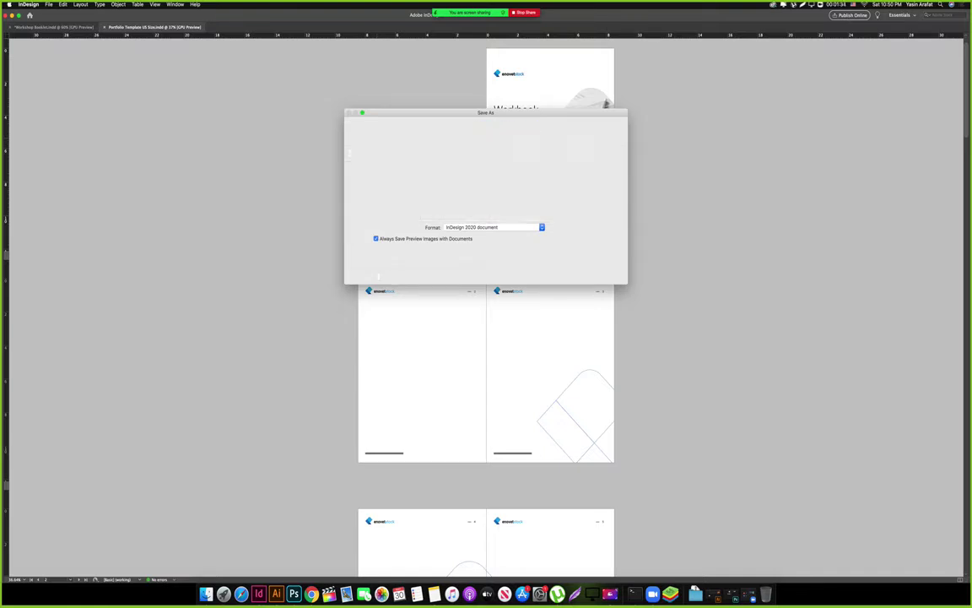
Save another copy of the document as "Case StudyTemplate US Size" in the Case Study Booklet folder of Company Bundle.
{"action": "key", "text": "super+shift+s"}
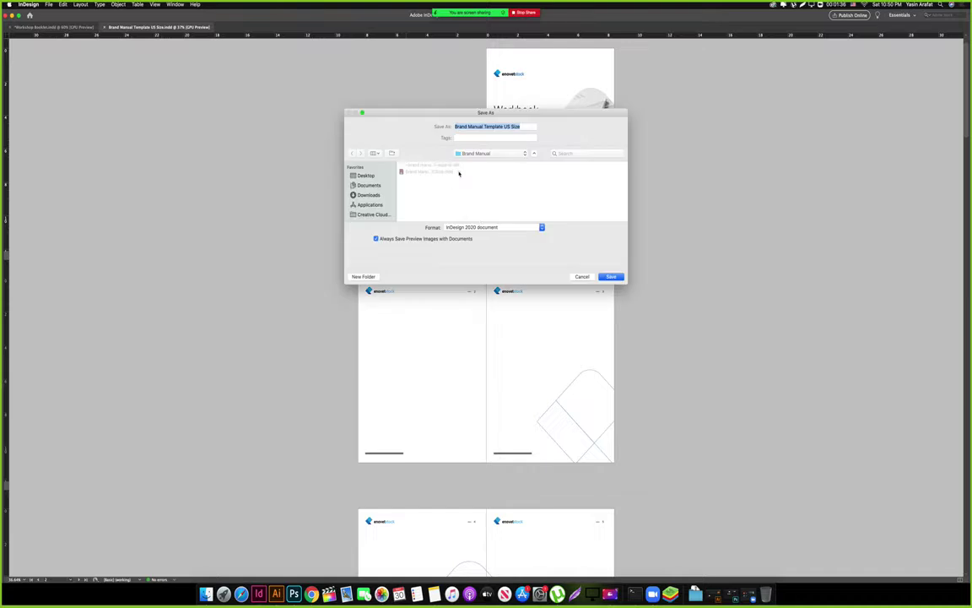
{"action": "left_click", "coordinate": [479, 153]}
{"action": "left_click", "coordinate": [478, 160]}
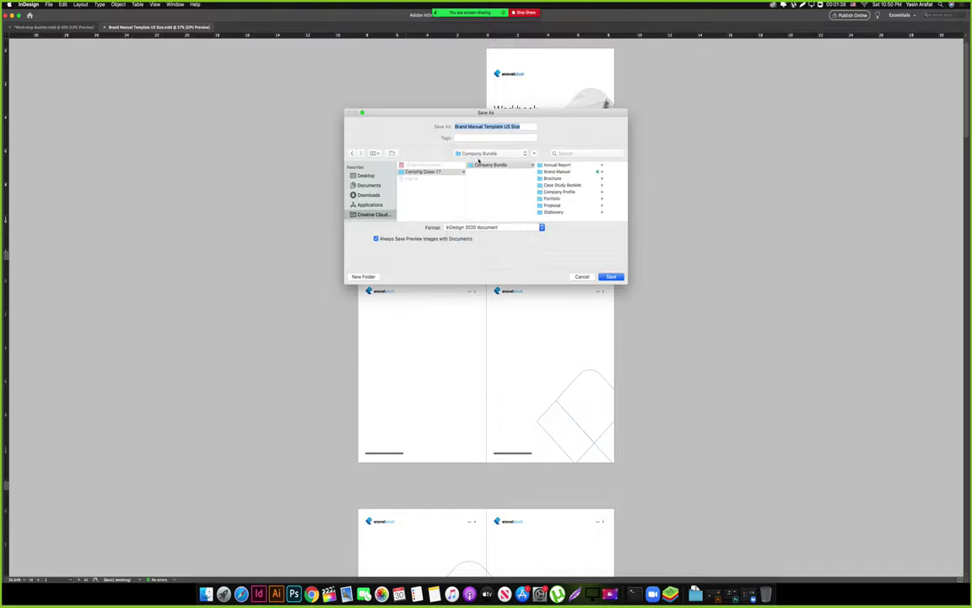
{"action": "left_click", "coordinate": [562, 185]}
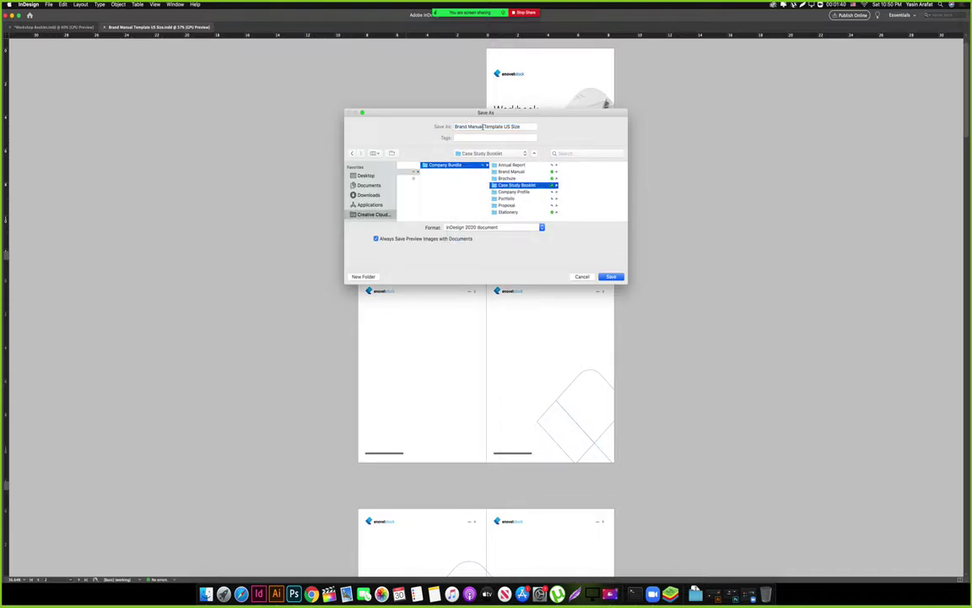
{"action": "left_click_drag", "start_coordinate": [482, 127], "coordinate": [363, 126]}
{"action": "type", "text": "Cas"}
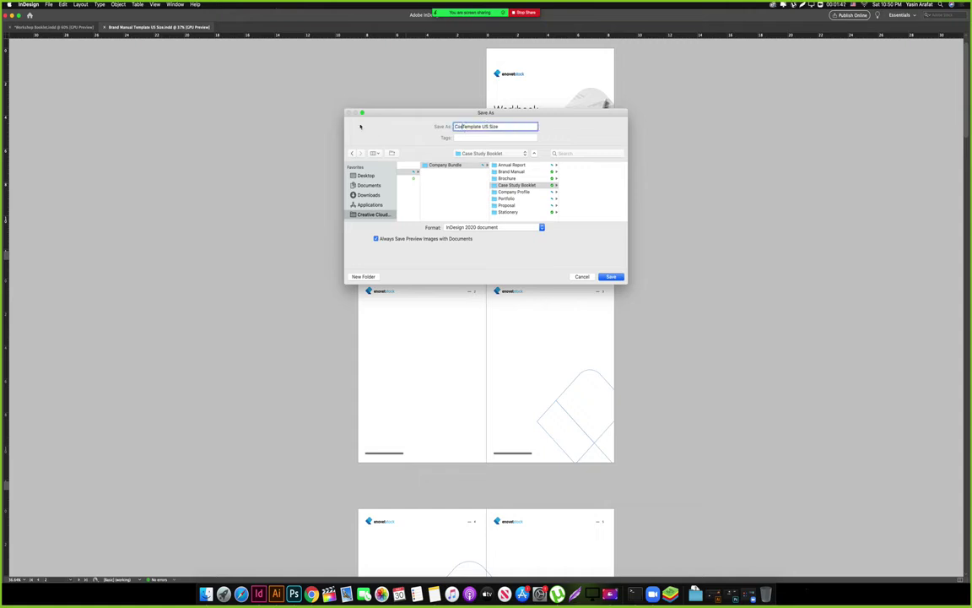
{"action": "type", "text": "e Study"}
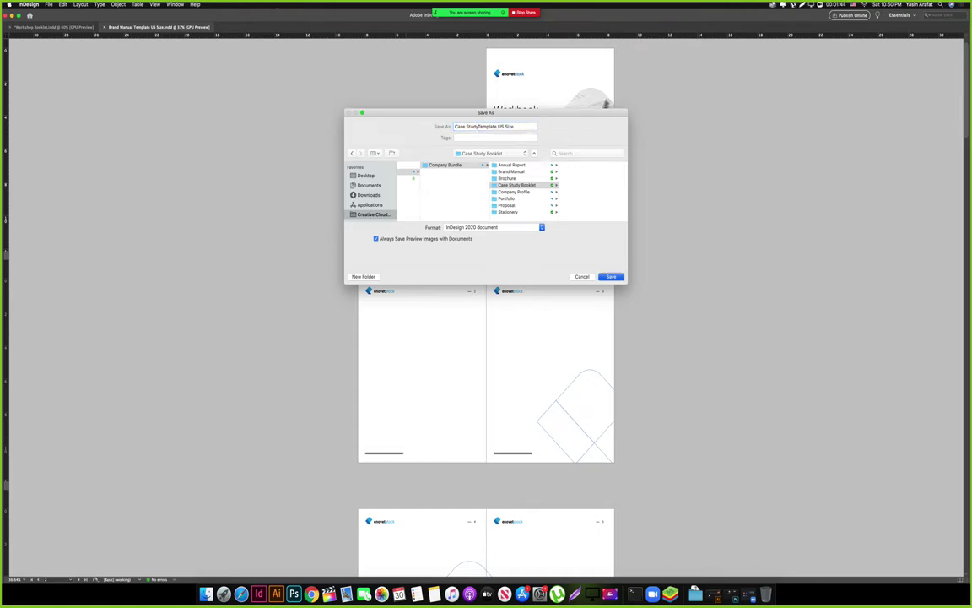
{"action": "key", "text": "Return"}
Save another copy of the document as "Brochure Template US Size" in the Brochure folder of Company Bundle.
{"action": "key", "text": "super+shift+s"}
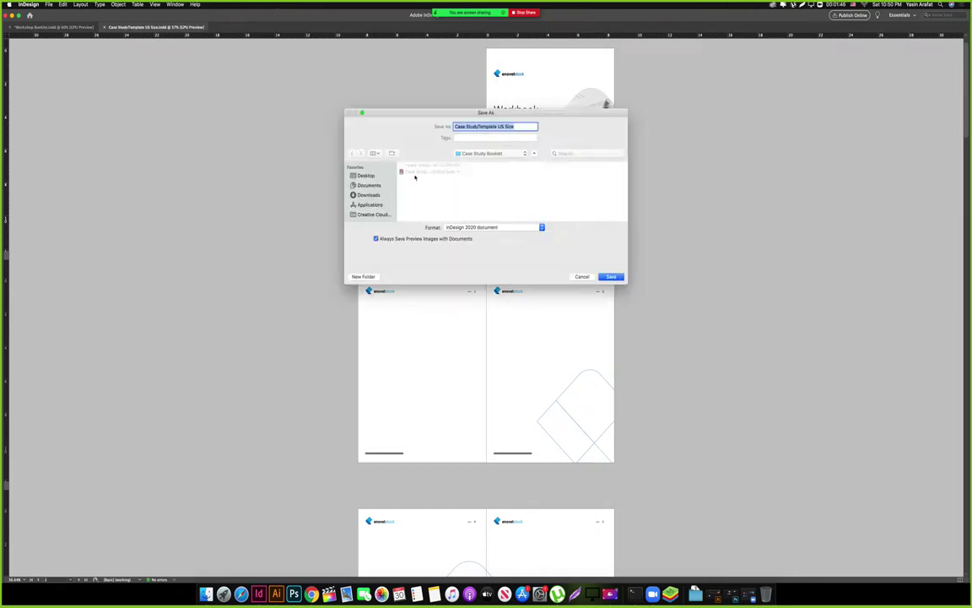
{"action": "left_click", "coordinate": [486, 153]}
{"action": "left_click", "coordinate": [494, 162]}
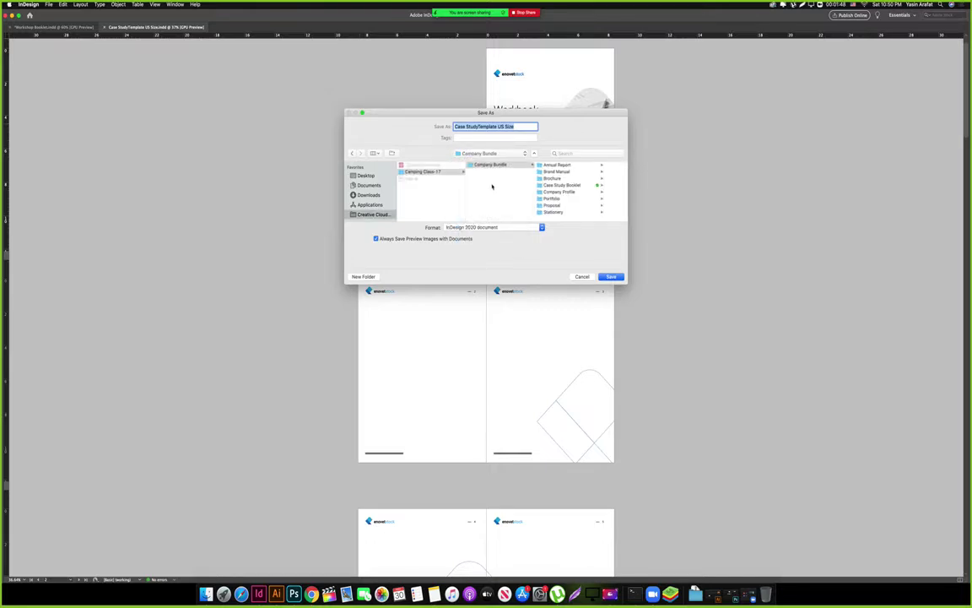
{"action": "left_click", "coordinate": [552, 178]}
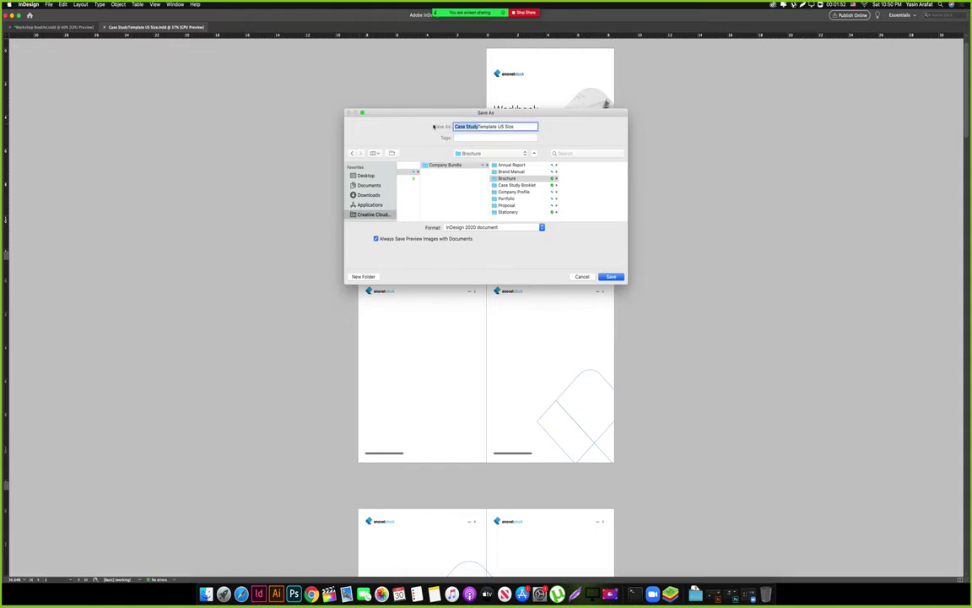
{"action": "key", "text": "BackSpace"}
{"action": "type", "text": "Brochure"}
{"action": "key", "text": "Return"}
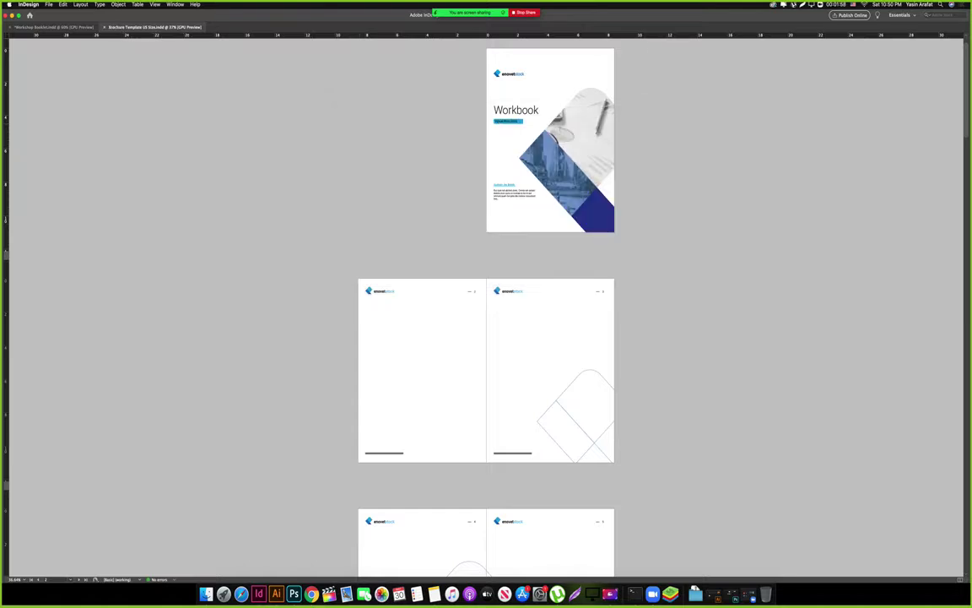
Check the saved template files in the Company Bundle subfolders, from Proposal and Portfolio to Annual Report, without saving another copy.
{"action": "key", "text": "super+shift+s"}
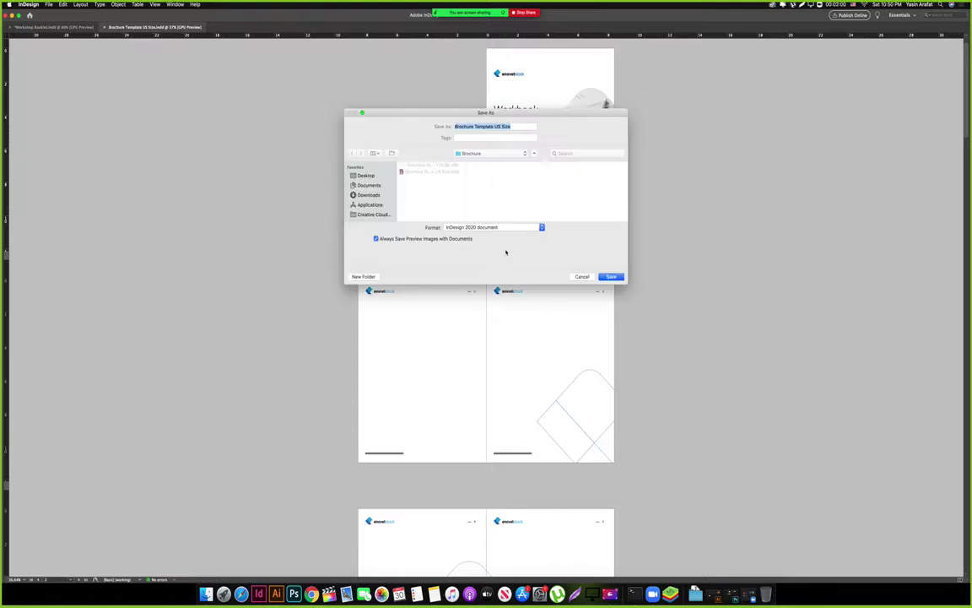
{"action": "left_click", "coordinate": [486, 153]}
{"action": "left_click", "coordinate": [486, 161]}
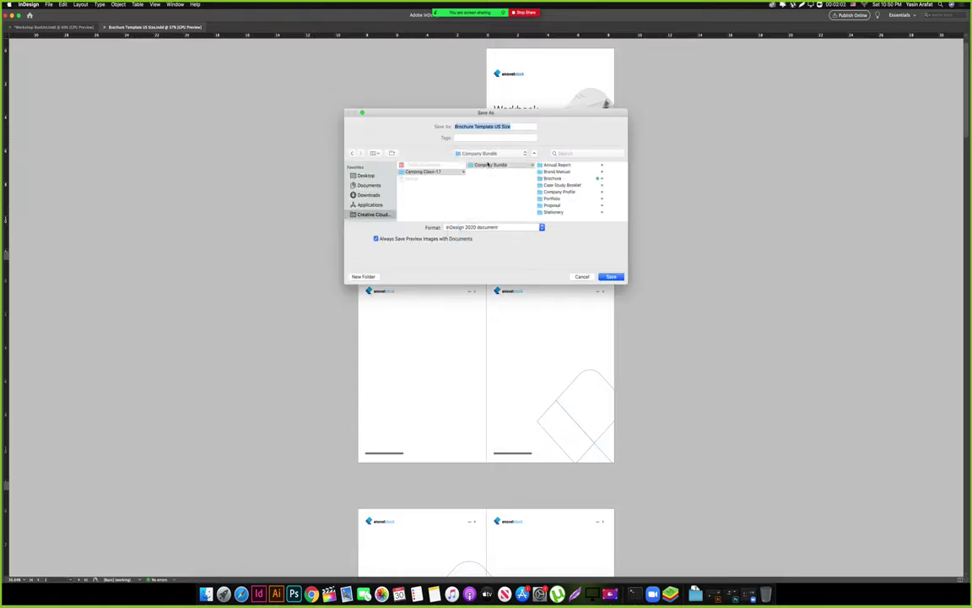
{"action": "left_click", "coordinate": [553, 211]}
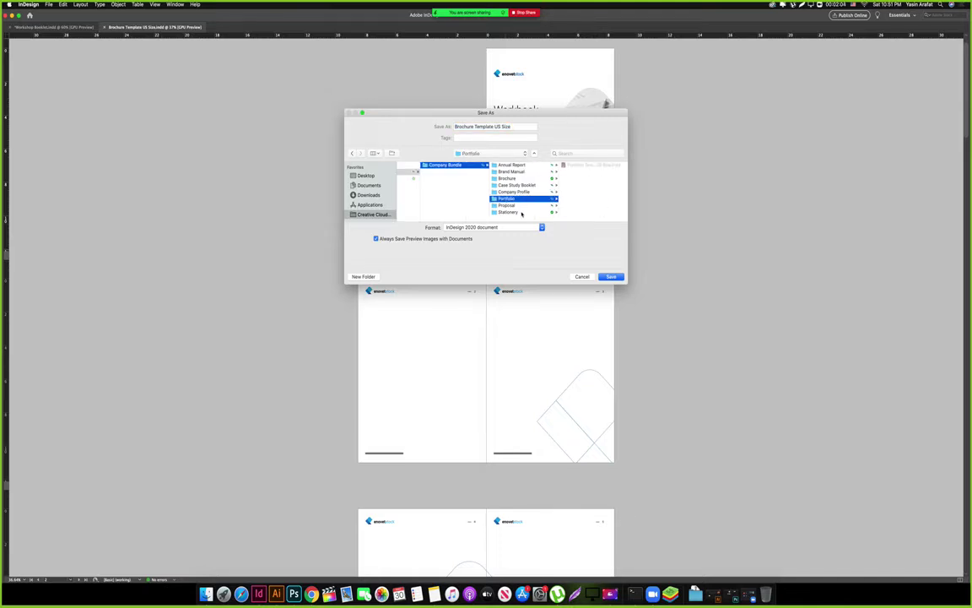
{"action": "left_click", "coordinate": [510, 206]}
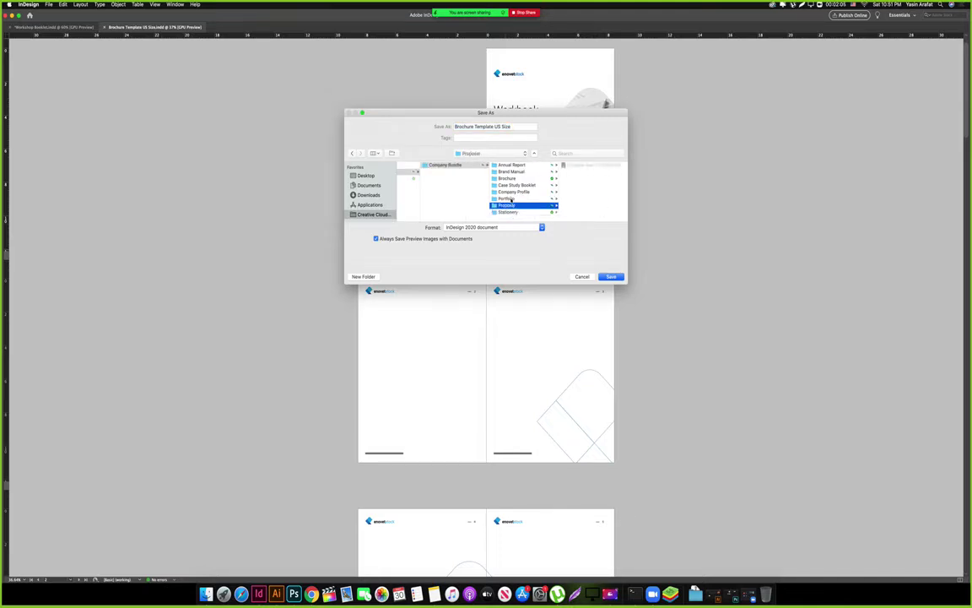
{"action": "left_click", "coordinate": [510, 199]}
{"action": "left_click", "coordinate": [512, 193]}
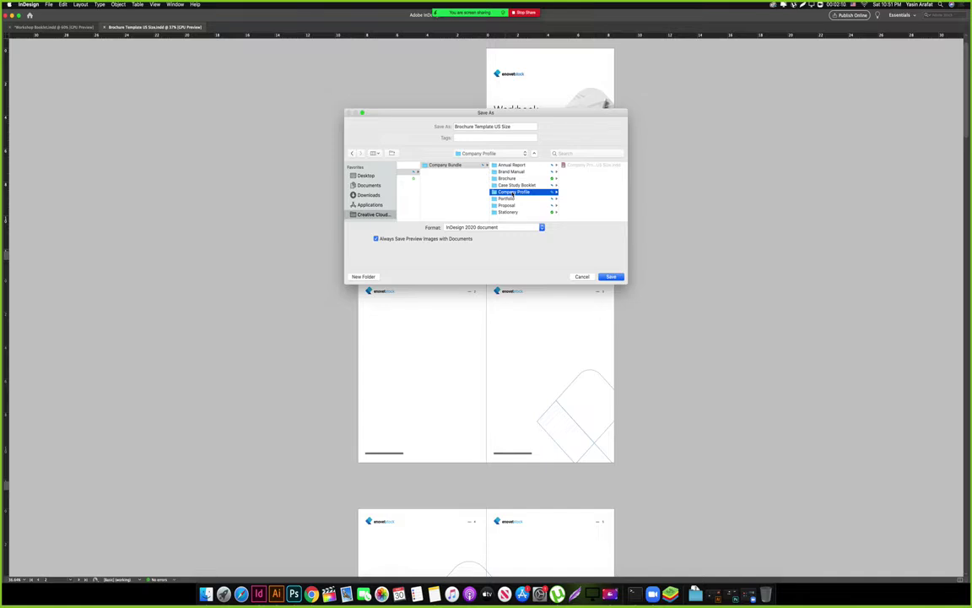
{"action": "left_click", "coordinate": [513, 186]}
{"action": "left_click", "coordinate": [514, 179]}
{"action": "left_click", "coordinate": [514, 172]}
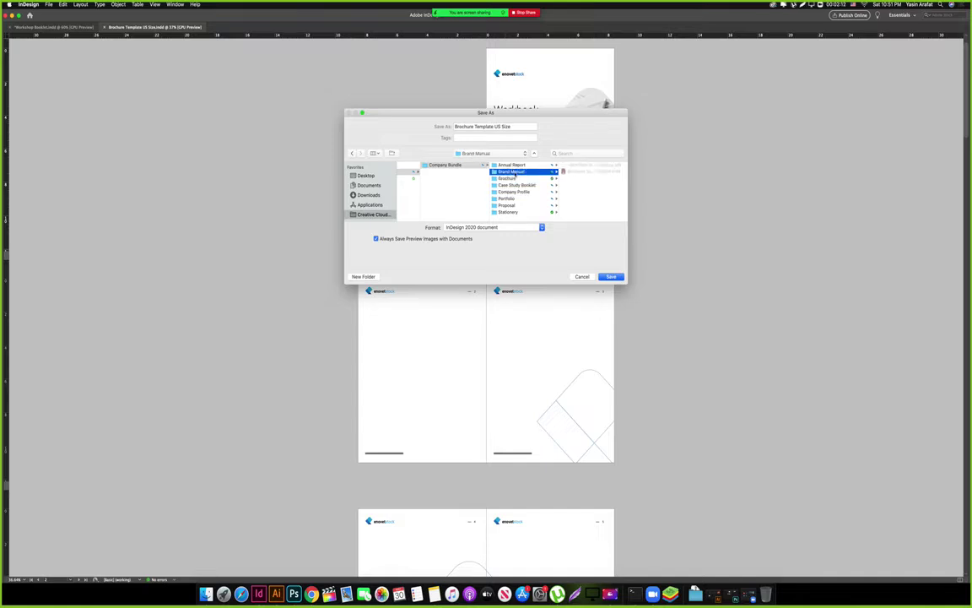
{"action": "key", "text": "Up"}
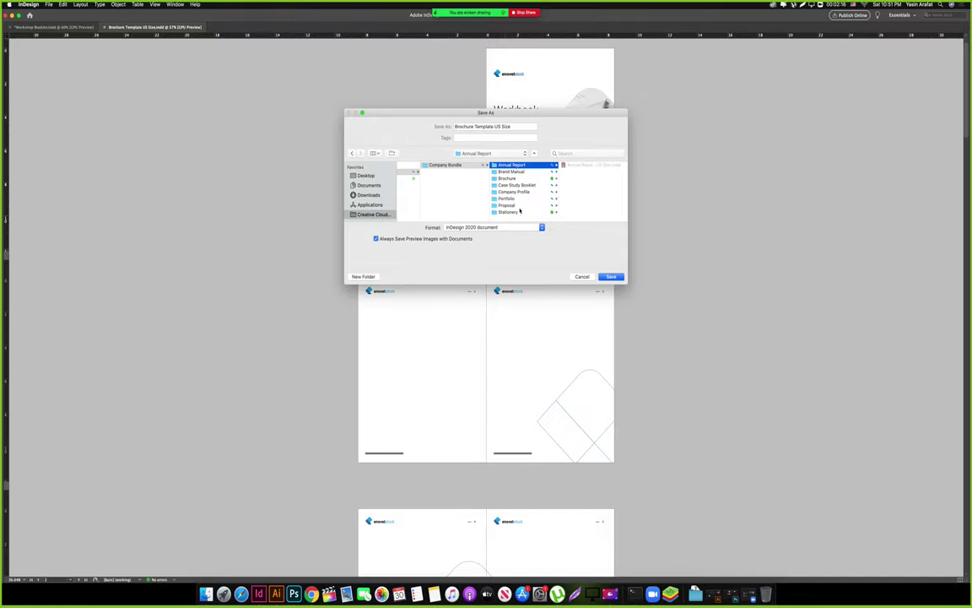
{"action": "left_click", "coordinate": [577, 276]}
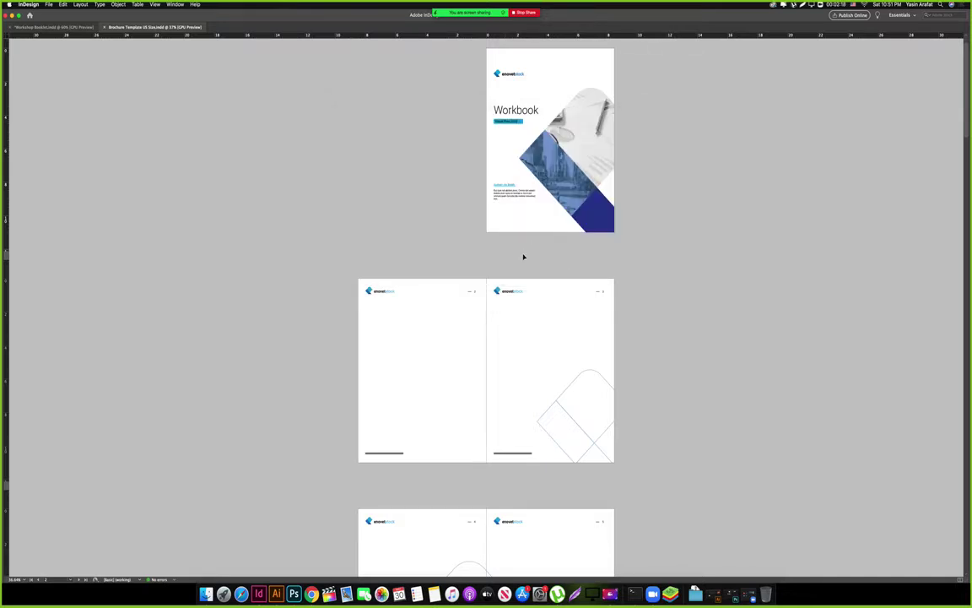
Close the brochure document and open "Proposal Template US Size" from the Proposal folder of Company Bundle.
{"action": "key", "text": "super+w"}
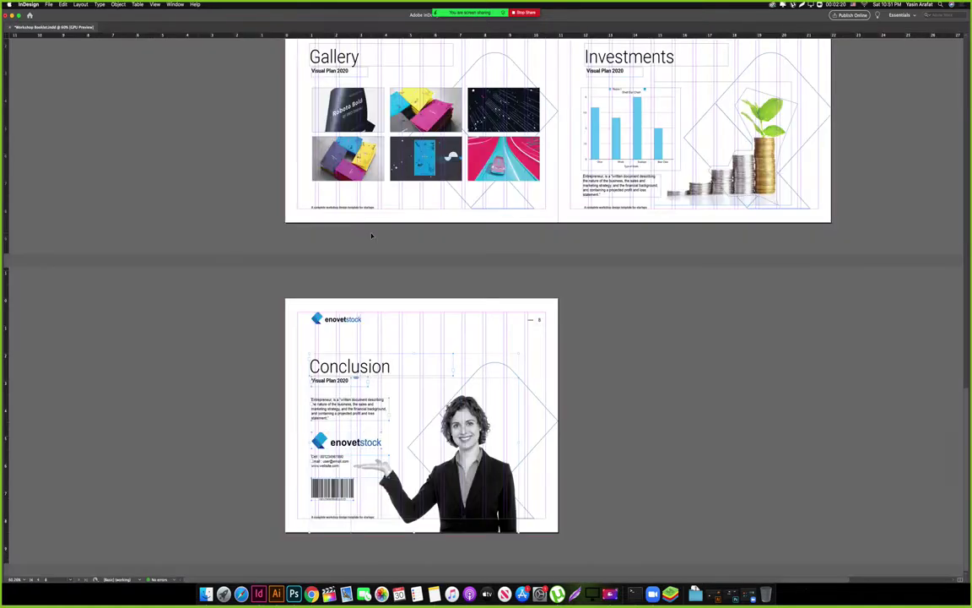
{"action": "key", "text": "super+o"}
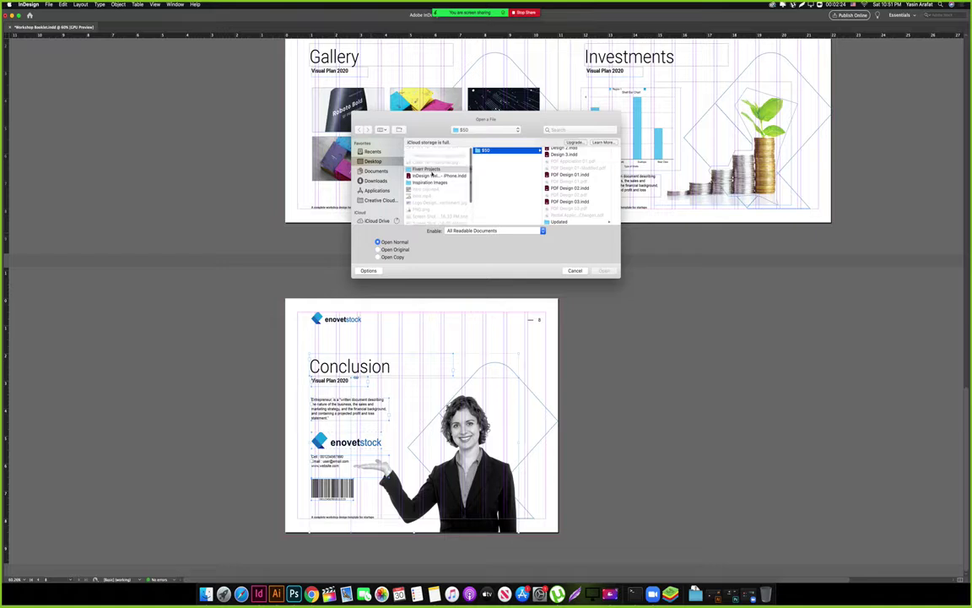
{"action": "left_click", "coordinate": [375, 170]}
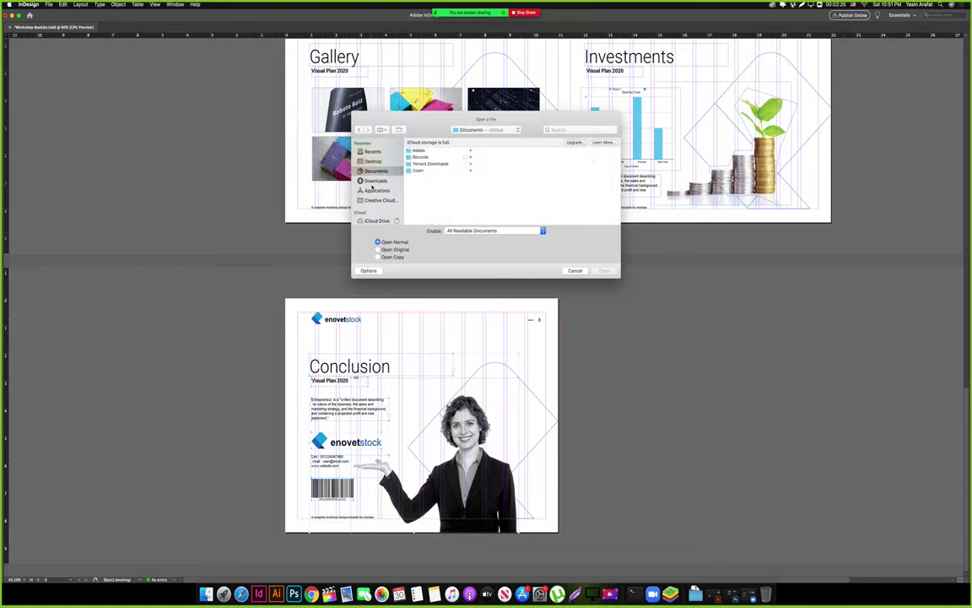
{"action": "left_click", "coordinate": [387, 200]}
{"action": "left_click", "coordinate": [430, 148]}
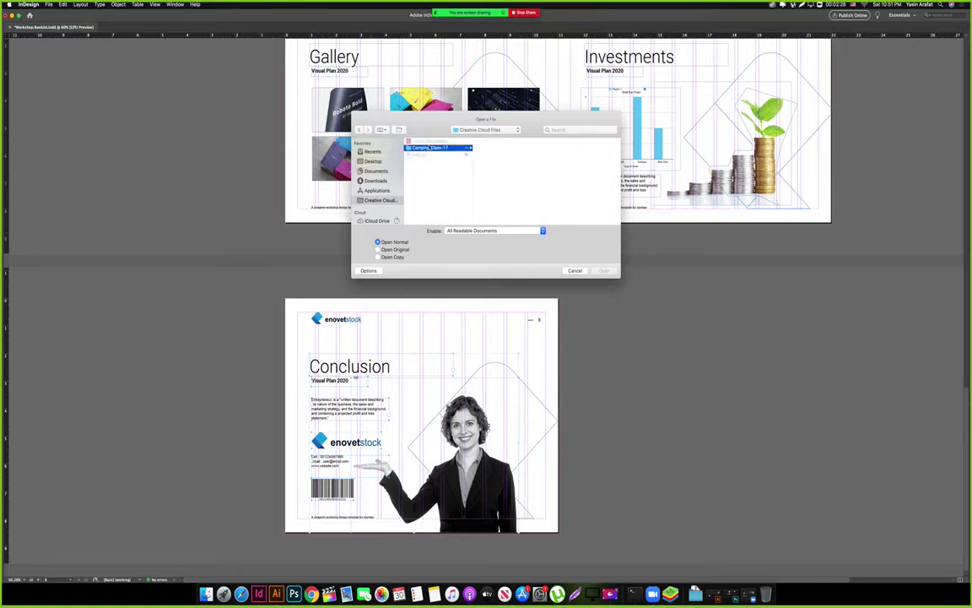
{"action": "left_click", "coordinate": [522, 142]}
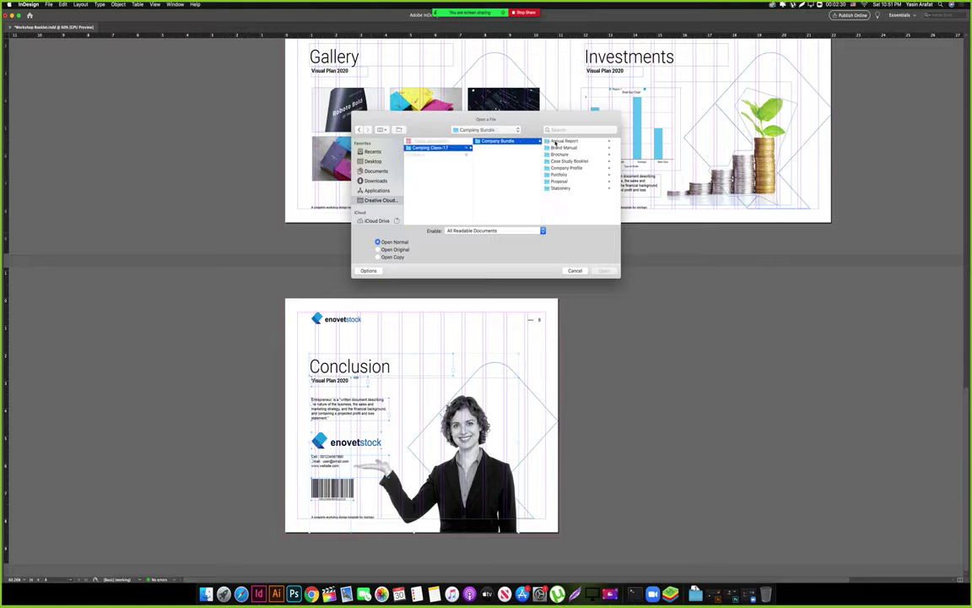
{"action": "left_click", "coordinate": [561, 141]}
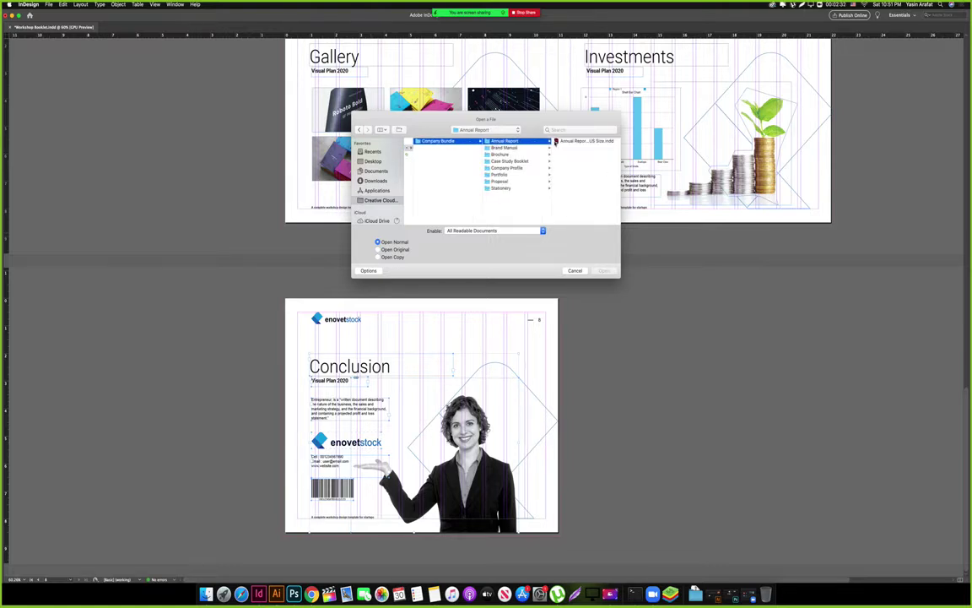
{"action": "left_click", "coordinate": [503, 182]}
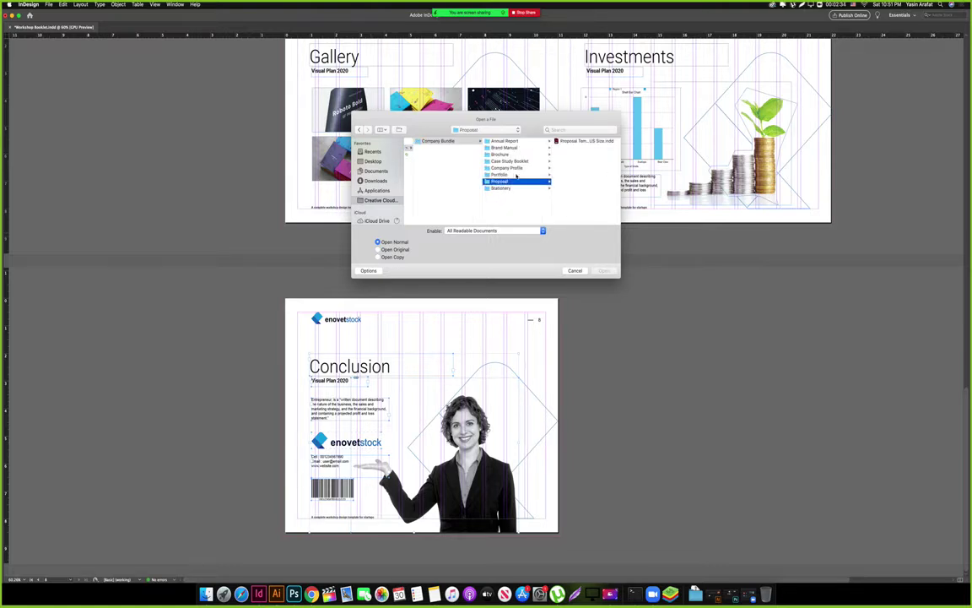
{"action": "left_click", "coordinate": [582, 141]}
{"action": "left_click", "coordinate": [603, 270]}
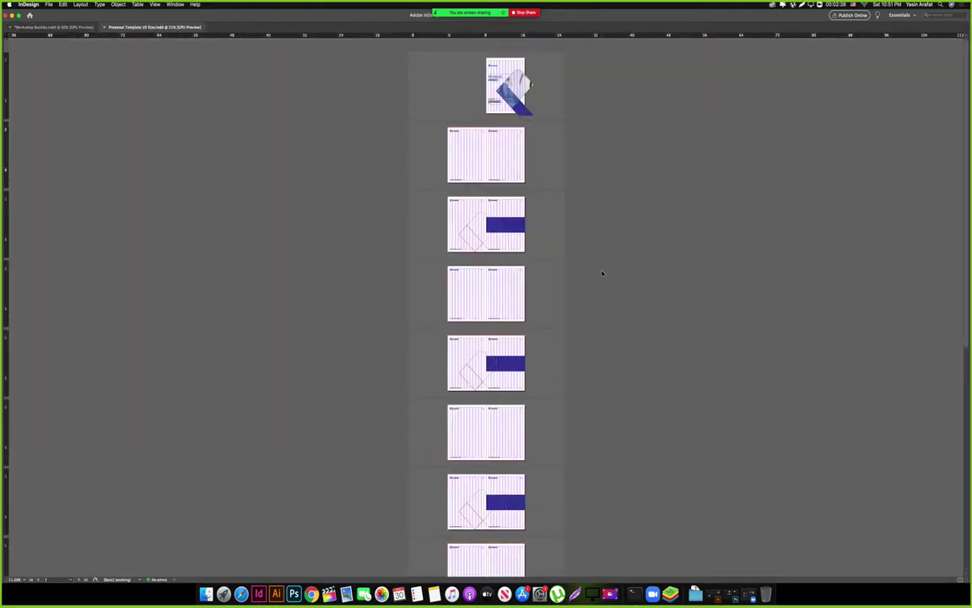
Bring the hidden panels back and display the document's page and master thumbnails alongside pages 2-3.
{"action": "scroll", "coordinate": [505, 85], "scroll_direction": "up", "scroll_amount": 10}
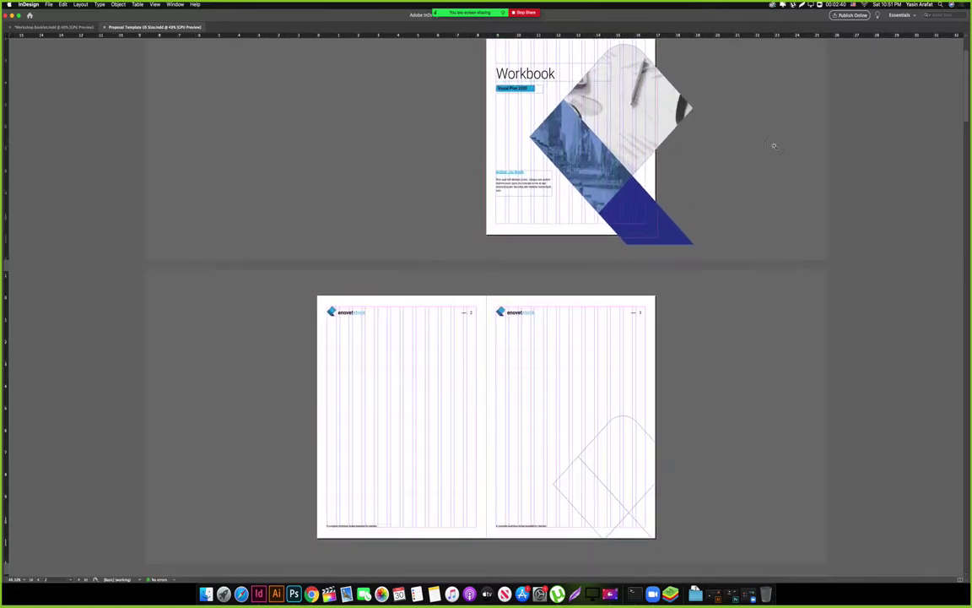
{"action": "scroll", "coordinate": [464, 271], "scroll_direction": "up", "scroll_amount": 3}
{"action": "scroll", "coordinate": [446, 222], "scroll_direction": "down", "scroll_amount": 1}
{"action": "scroll", "coordinate": [448, 227], "scroll_direction": "down", "scroll_amount": 3}
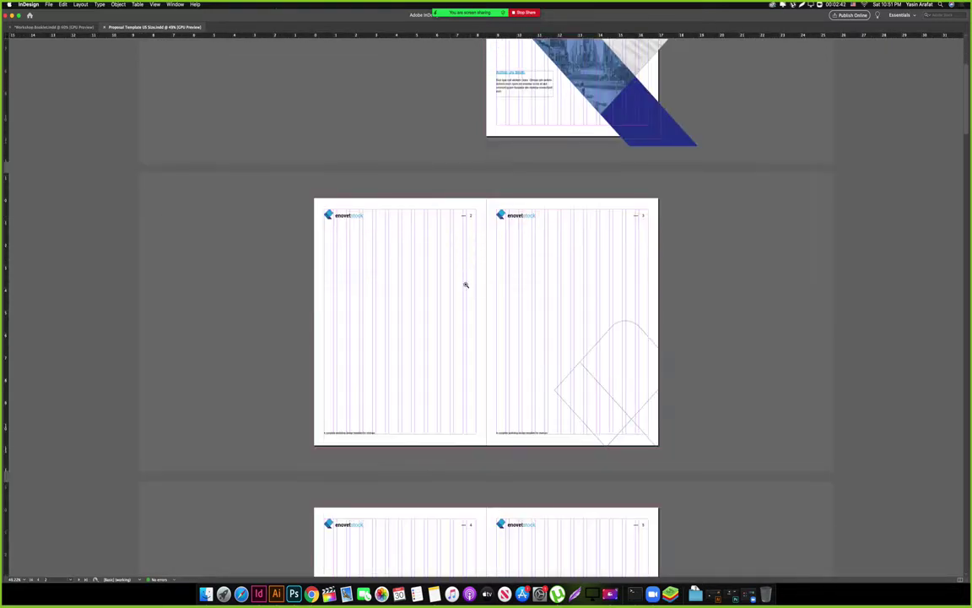
{"action": "key", "text": "Tab"}
{"action": "key", "text": "w"}
{"action": "key", "text": "w"}
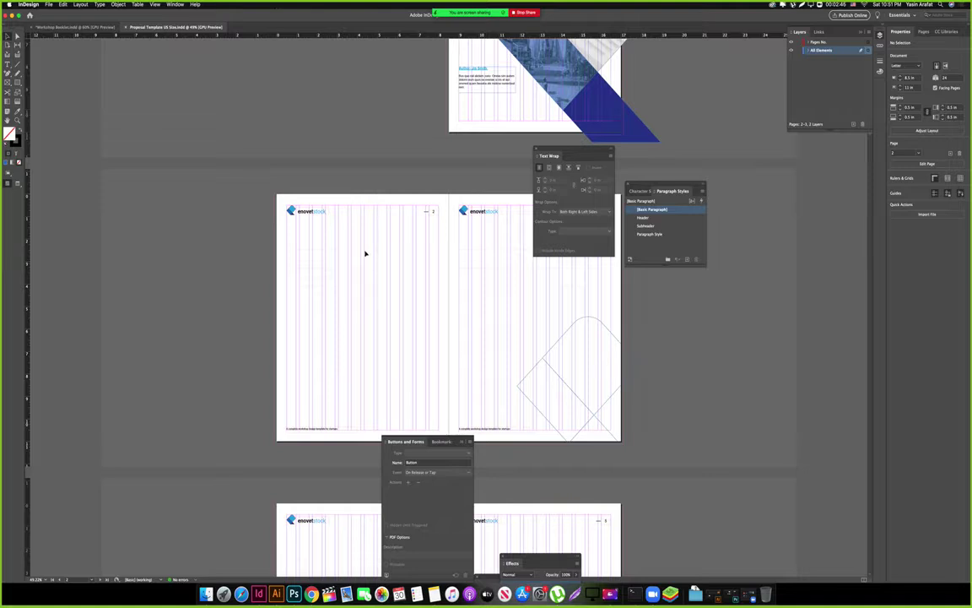
{"action": "left_click", "coordinate": [923, 32]}
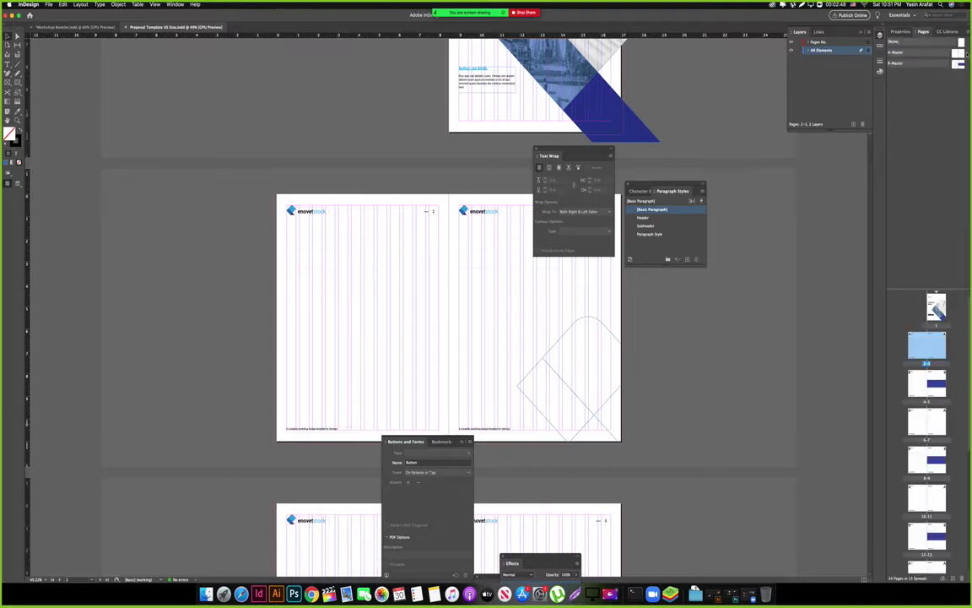
Try to select the master page items on the page 2-3 spread.
{"action": "left_click_drag", "start_coordinate": [309, 232], "coordinate": [396, 307]}
{"action": "left_click_drag", "start_coordinate": [332, 248], "coordinate": [376, 299]}
{"action": "left_click_drag", "start_coordinate": [341, 225], "coordinate": [423, 305]}
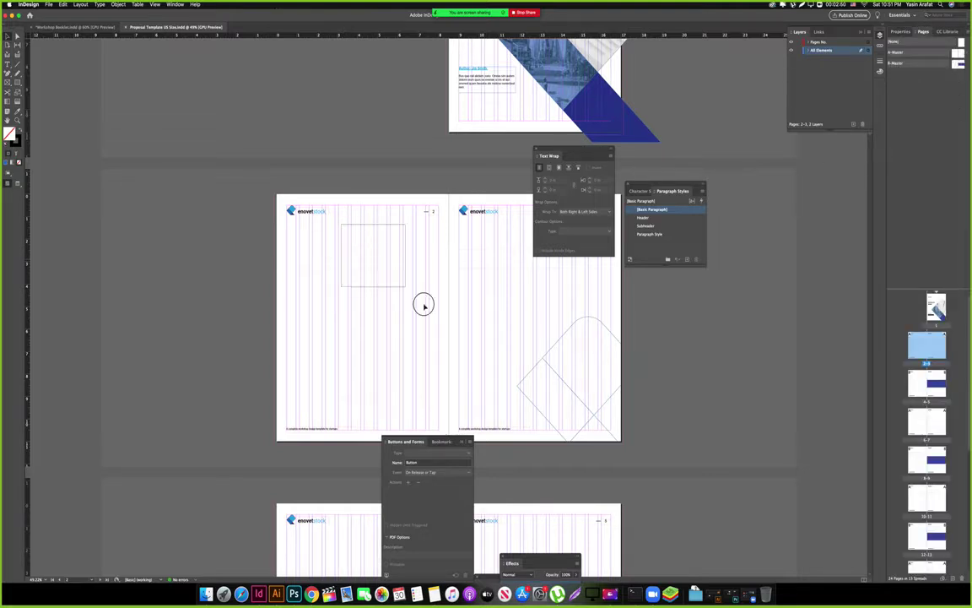
{"action": "left_click_drag", "start_coordinate": [380, 215], "coordinate": [531, 350]}
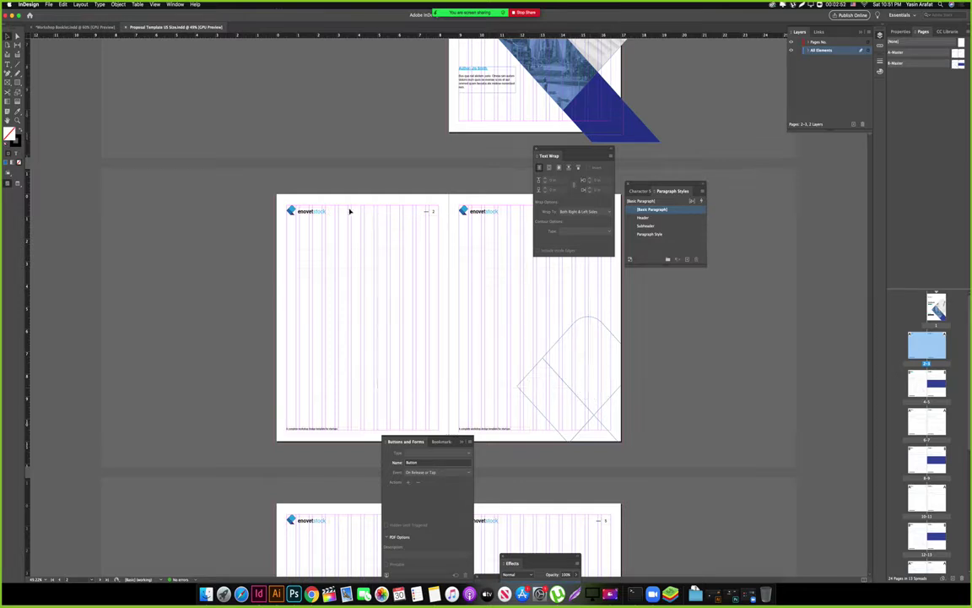
{"action": "left_click_drag", "start_coordinate": [249, 232], "coordinate": [576, 385]}
Select all pages from 1 to 24 and override all master page items on them.
{"action": "scroll", "coordinate": [932, 376], "scroll_direction": "down", "scroll_amount": 3}
{"action": "scroll", "coordinate": [939, 395], "scroll_direction": "down", "scroll_amount": 3}
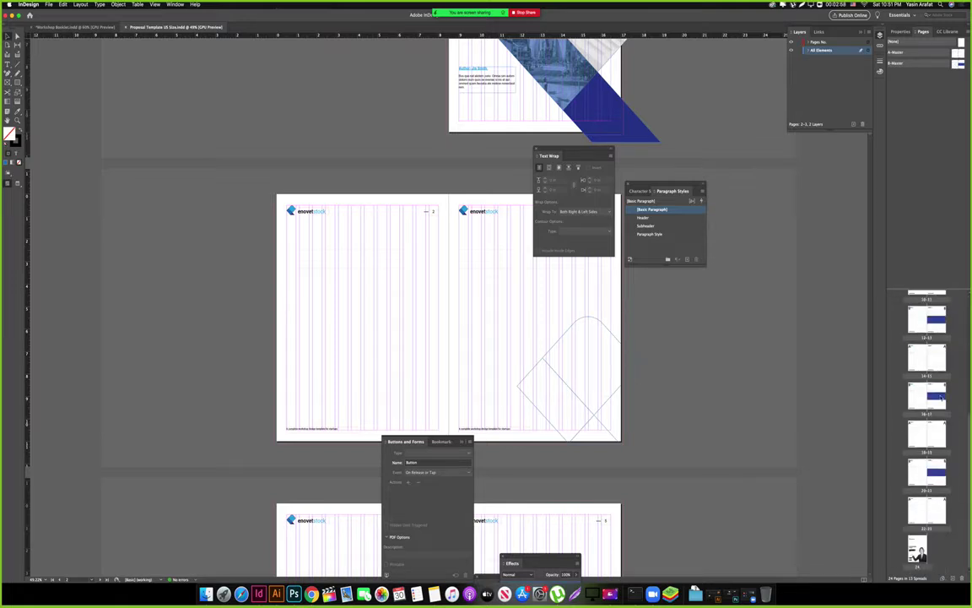
{"action": "left_click", "coordinate": [918, 548], "text": "shift"}
{"action": "scroll", "coordinate": [952, 402], "scroll_direction": "up", "scroll_amount": 5}
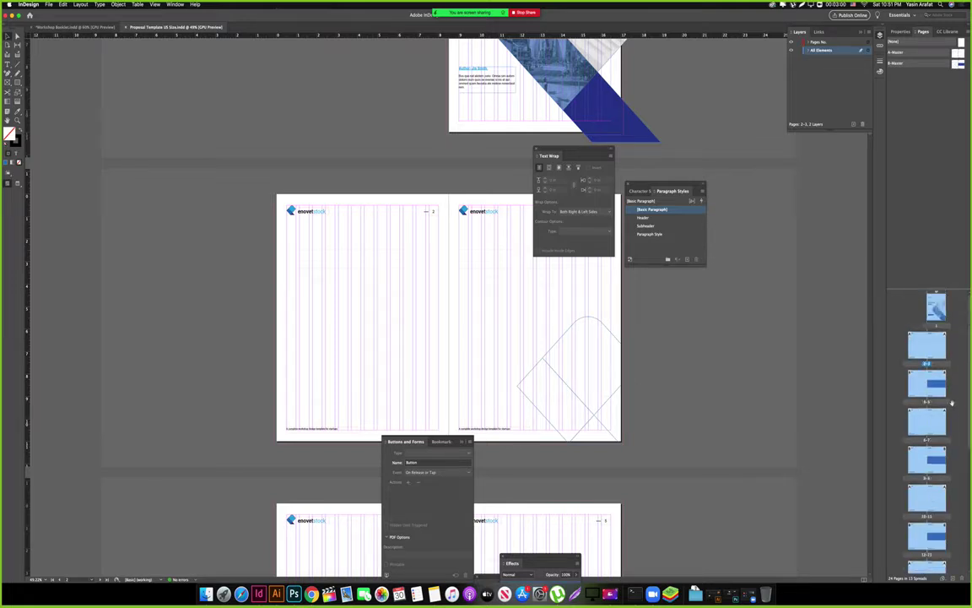
{"action": "right_click", "coordinate": [933, 347]}
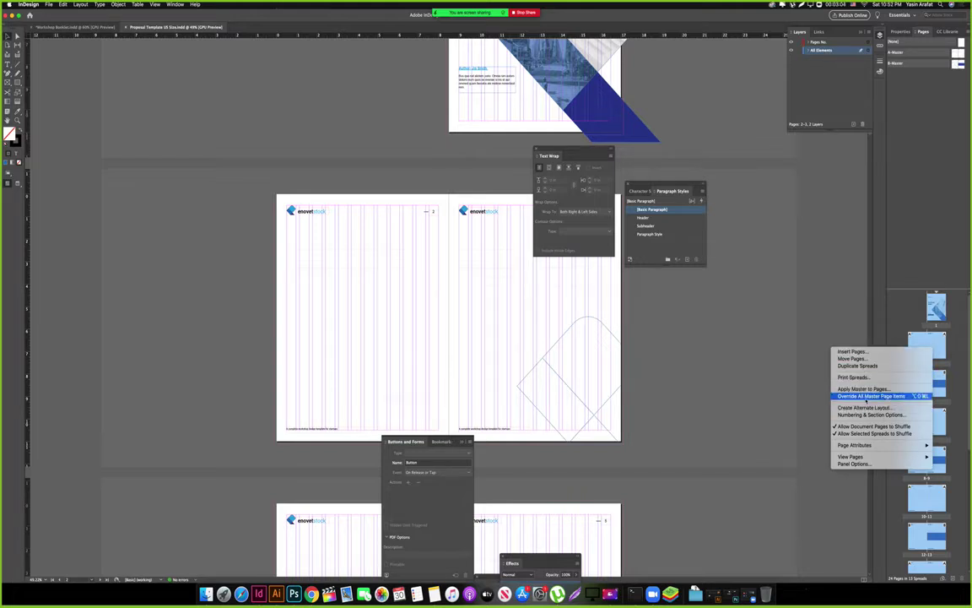
{"action": "left_click", "coordinate": [884, 397]}
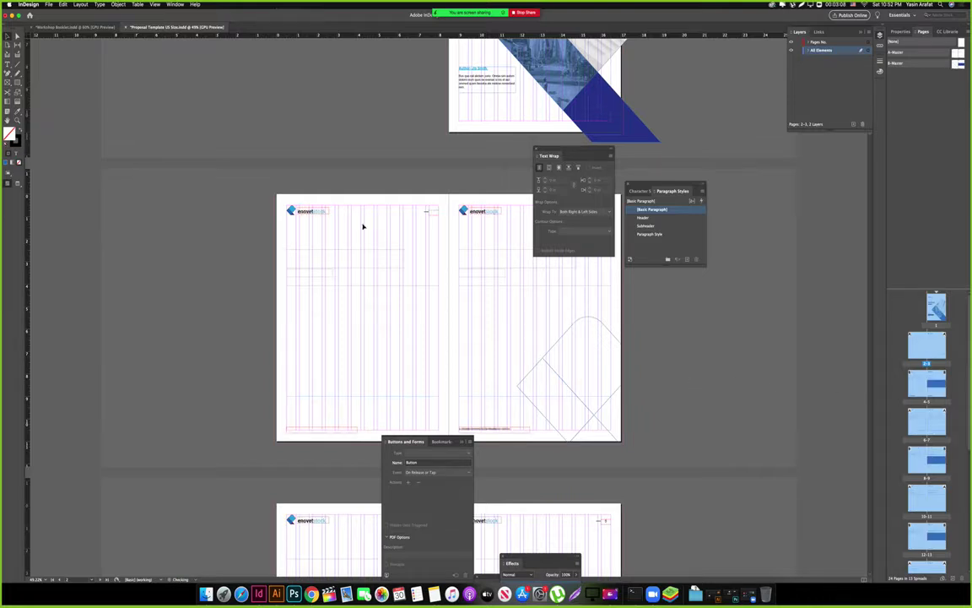
Check that the overridden logo and heading frames on the page 2-3 spread can be selected.
{"action": "left_click", "coordinate": [320, 211]}
{"action": "left_click", "coordinate": [347, 274]}
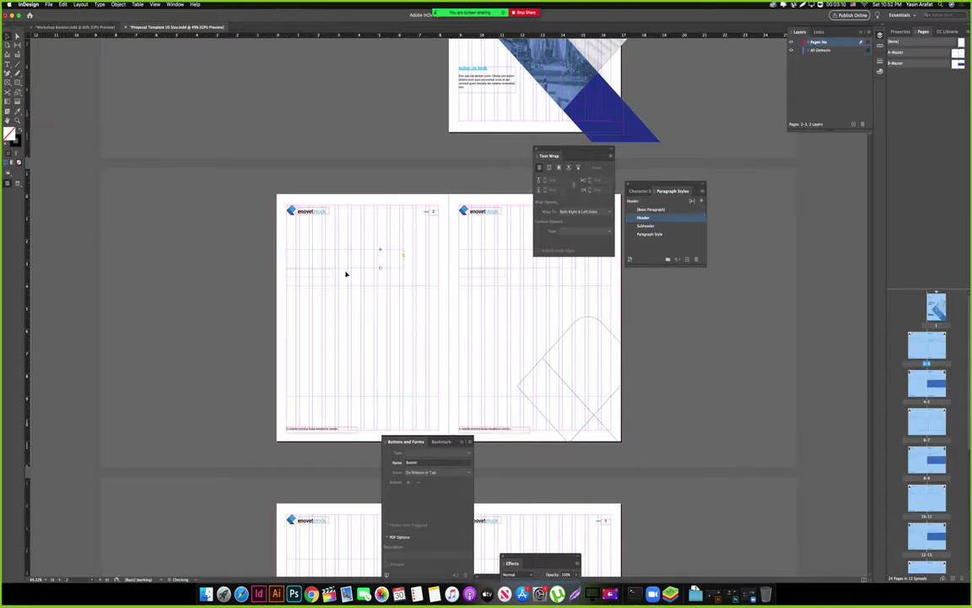
{"action": "left_click", "coordinate": [462, 262]}
{"action": "left_click", "coordinate": [427, 241]}
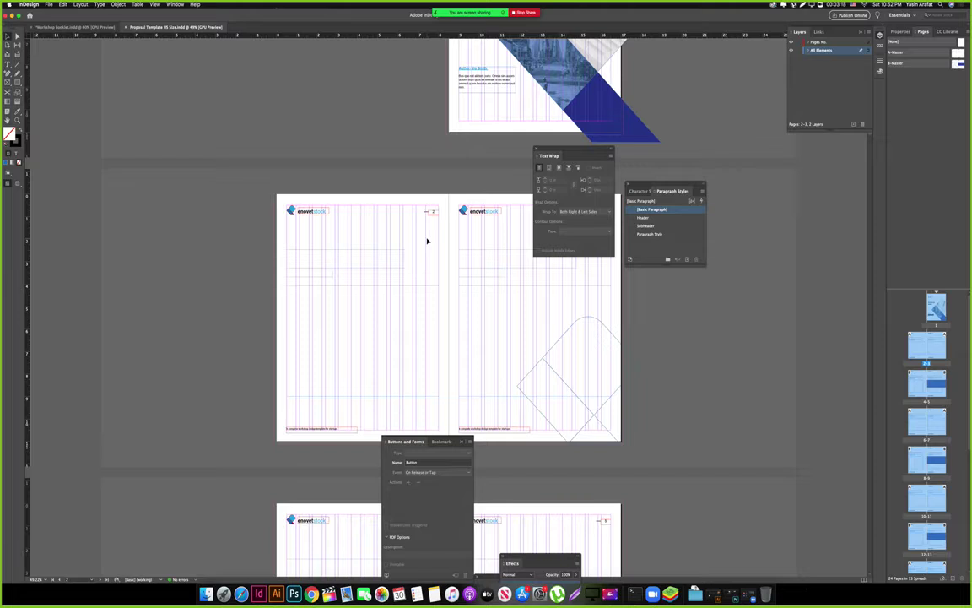
{"action": "scroll", "coordinate": [449, 178], "scroll_direction": "up", "scroll_amount": 1}
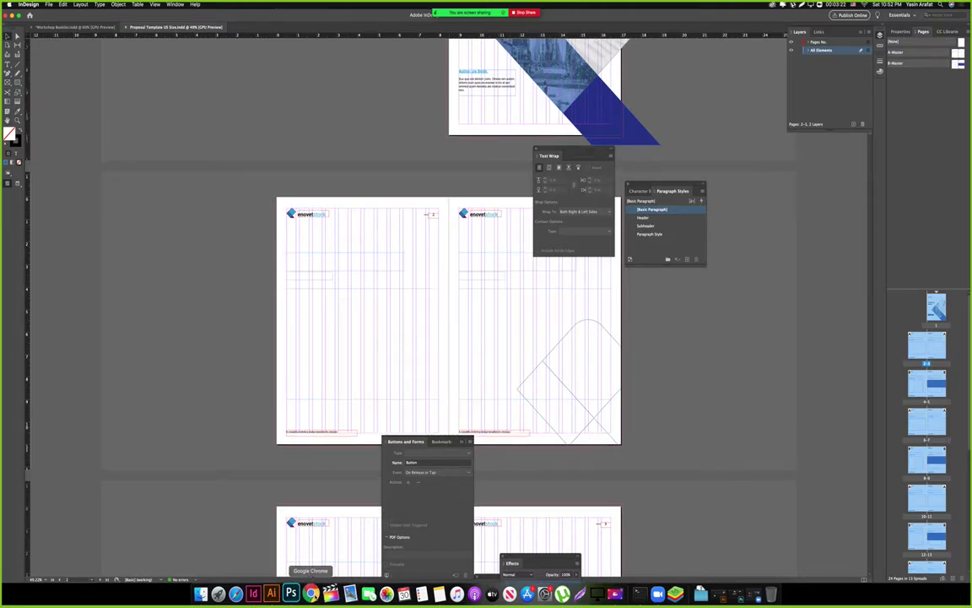
Switch to Chrome, search Creative Market for "Proposal" and look through the proposal template designs.
{"action": "left_click", "coordinate": [310, 592]}
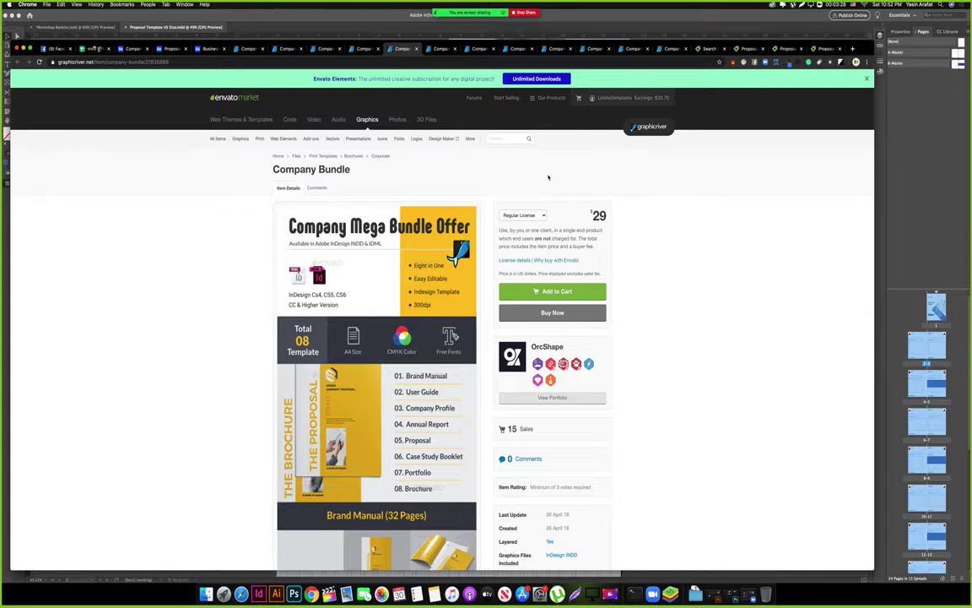
{"action": "scroll", "coordinate": [548, 177], "scroll_direction": "down", "scroll_amount": 3}
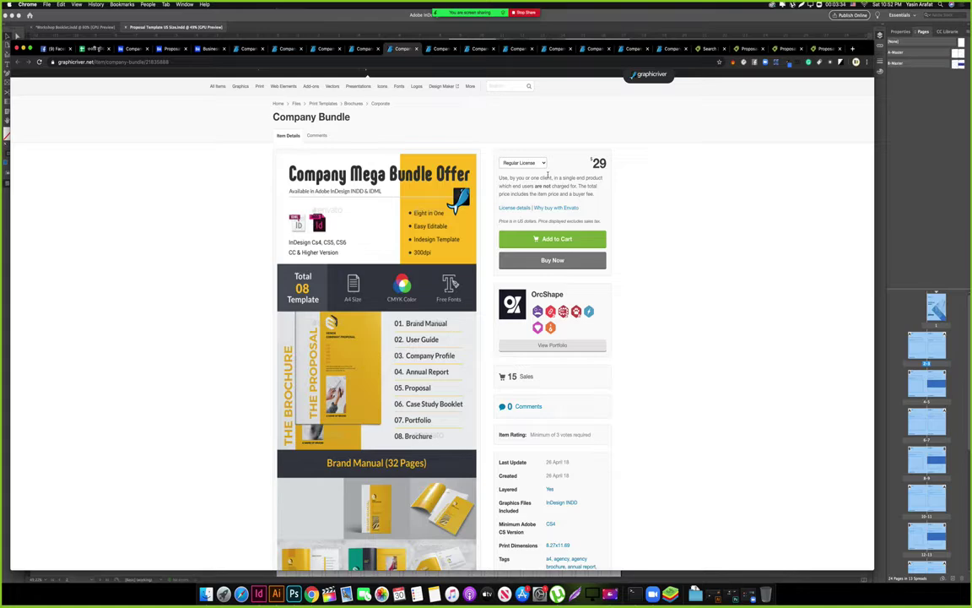
{"action": "left_click", "coordinate": [707, 49]}
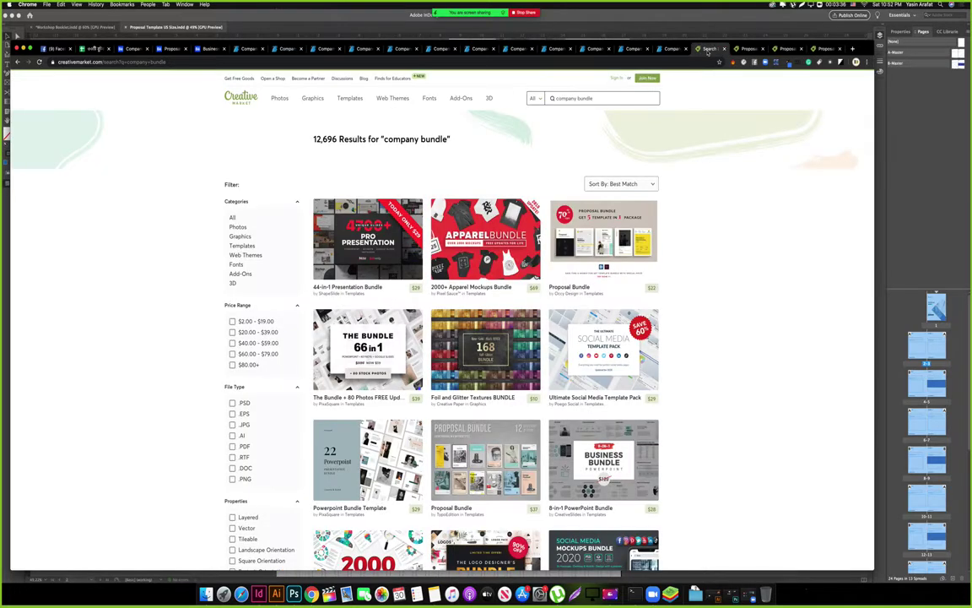
{"action": "triple_click", "coordinate": [582, 99]}
{"action": "type", "text": "Proposal"}
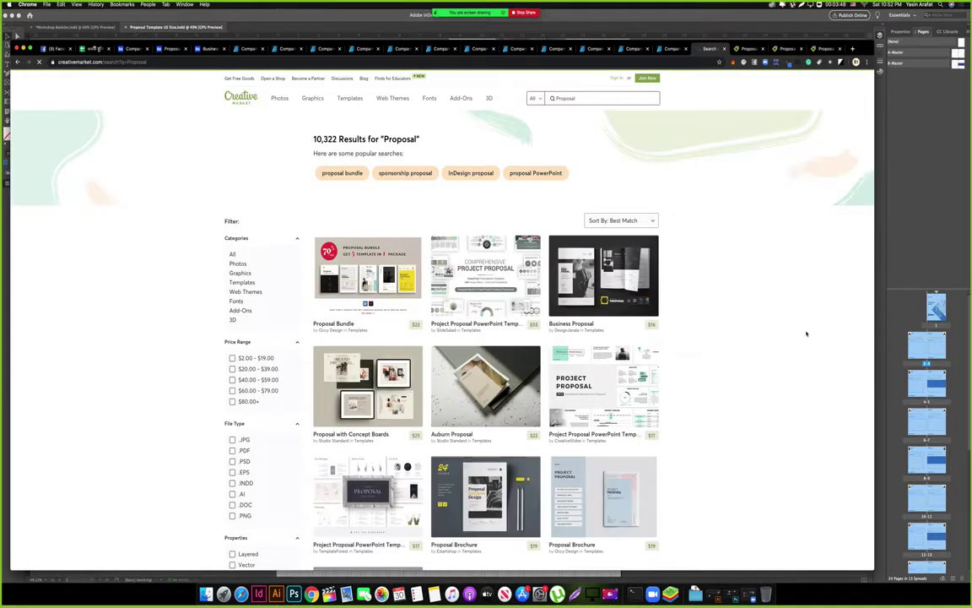
{"action": "scroll", "coordinate": [805, 333], "scroll_direction": "down", "scroll_amount": 5}
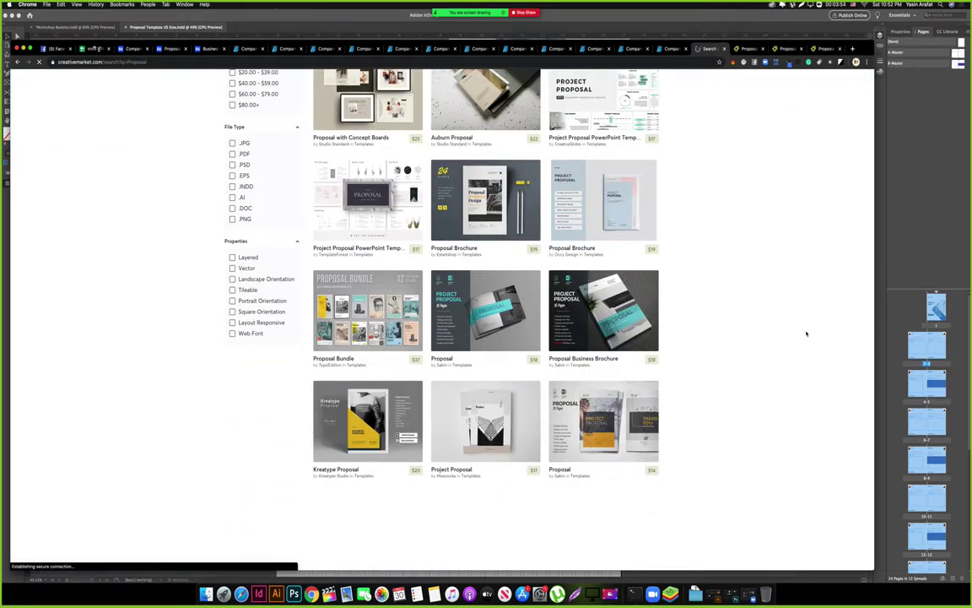
{"action": "mouse_move", "coordinate": [453, 18]}
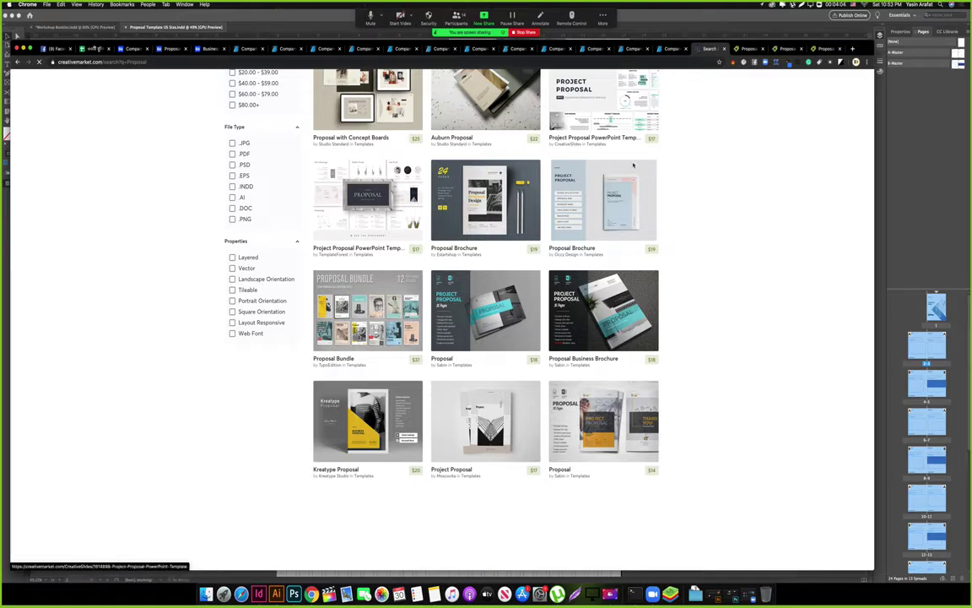
Open the Kreatype Proposal listing from the search results and bring up its full-size preview images.
{"action": "scroll", "coordinate": [735, 241], "scroll_direction": "down", "scroll_amount": 1}
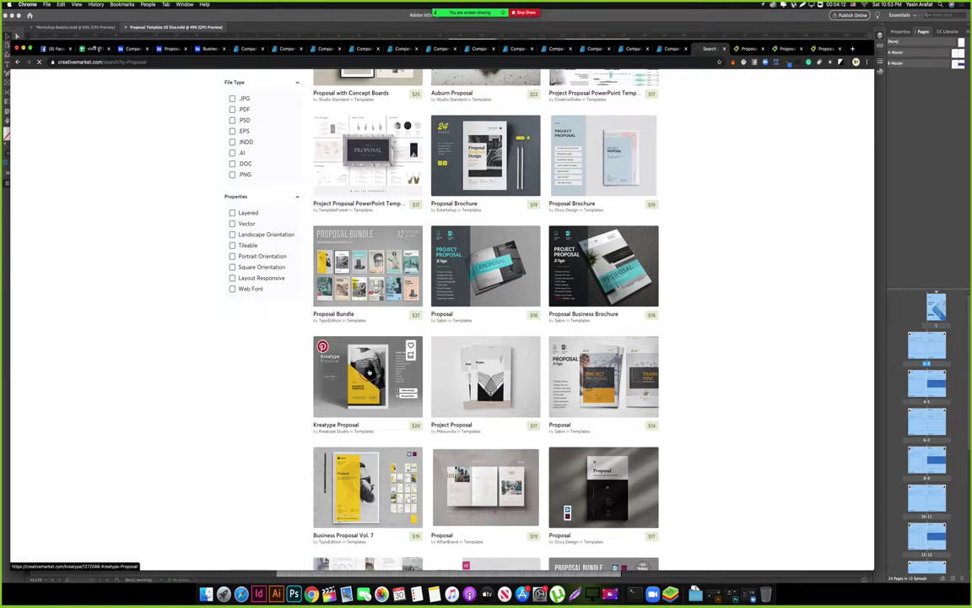
{"action": "left_click", "coordinate": [361, 352]}
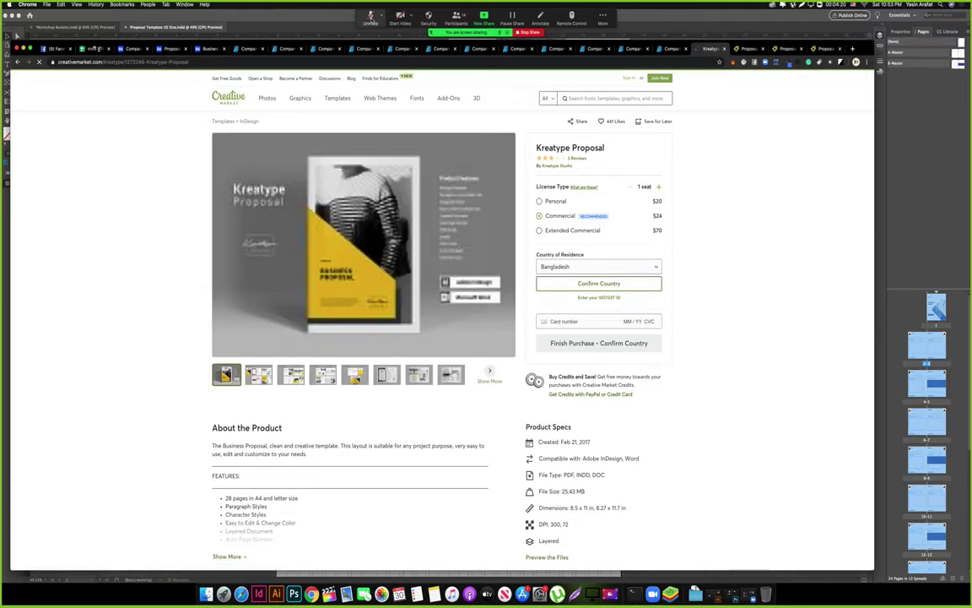
{"action": "left_click", "coordinate": [370, 17]}
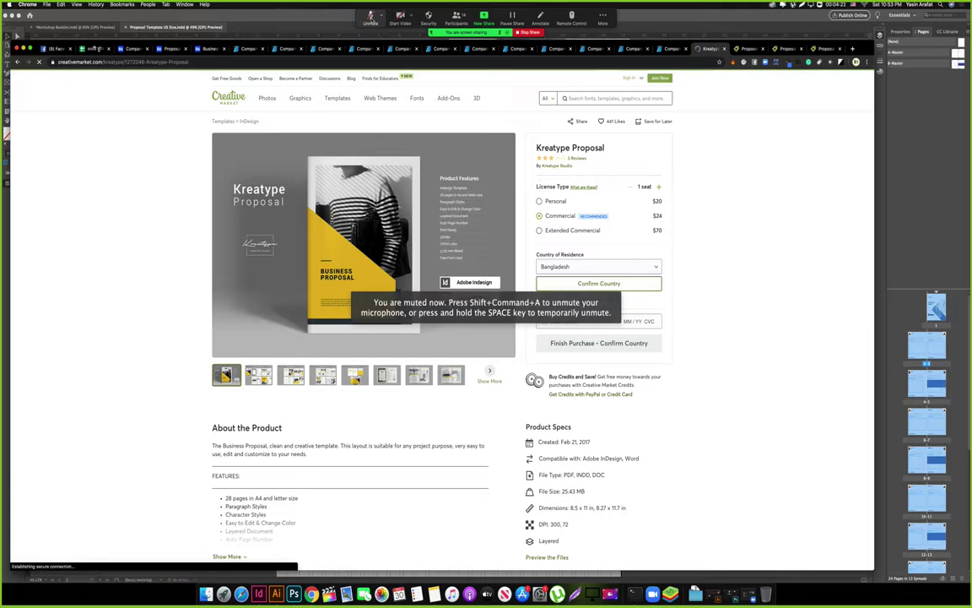
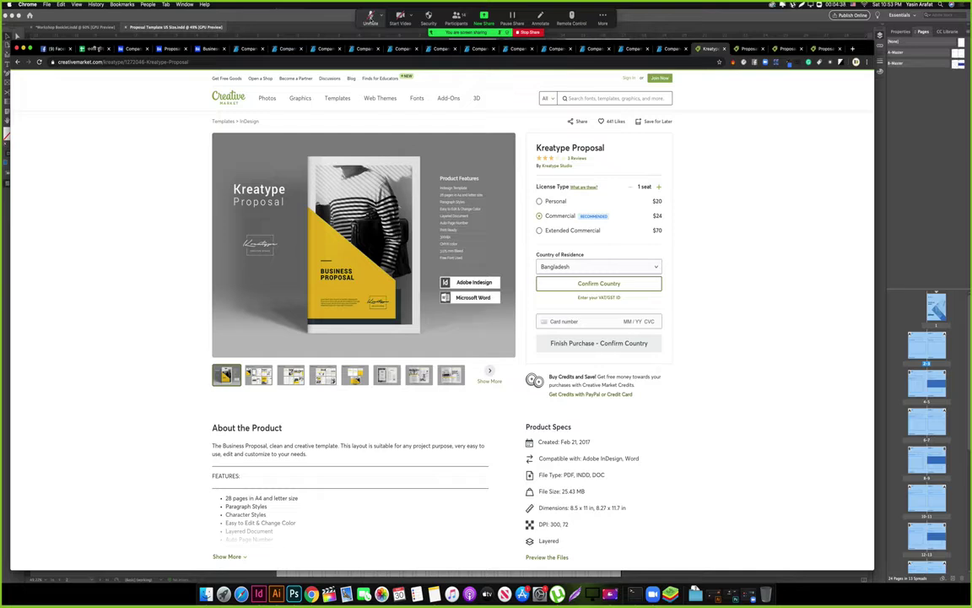
{"action": "left_click", "coordinate": [370, 15]}
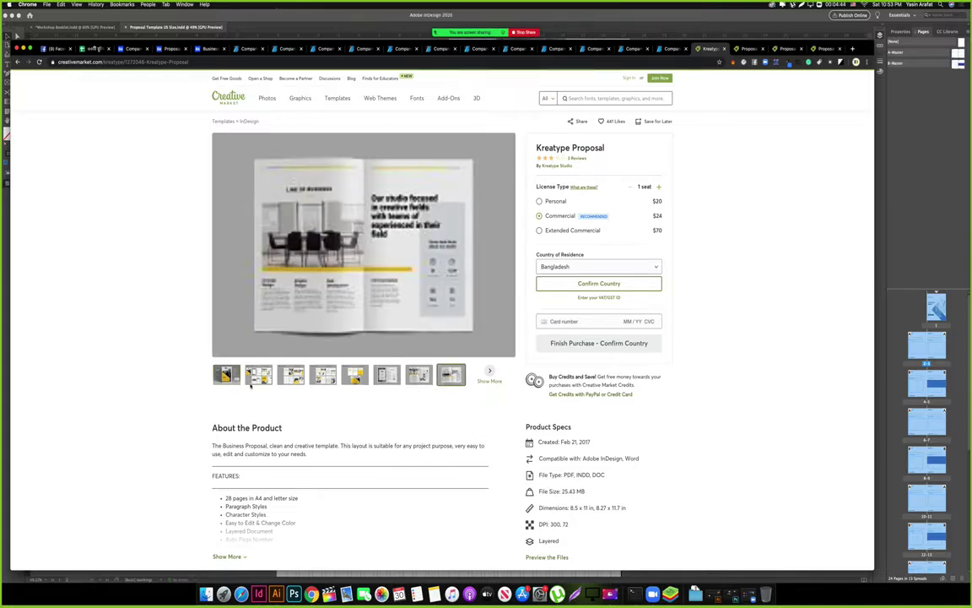
{"action": "mouse_move", "coordinate": [354, 246]}
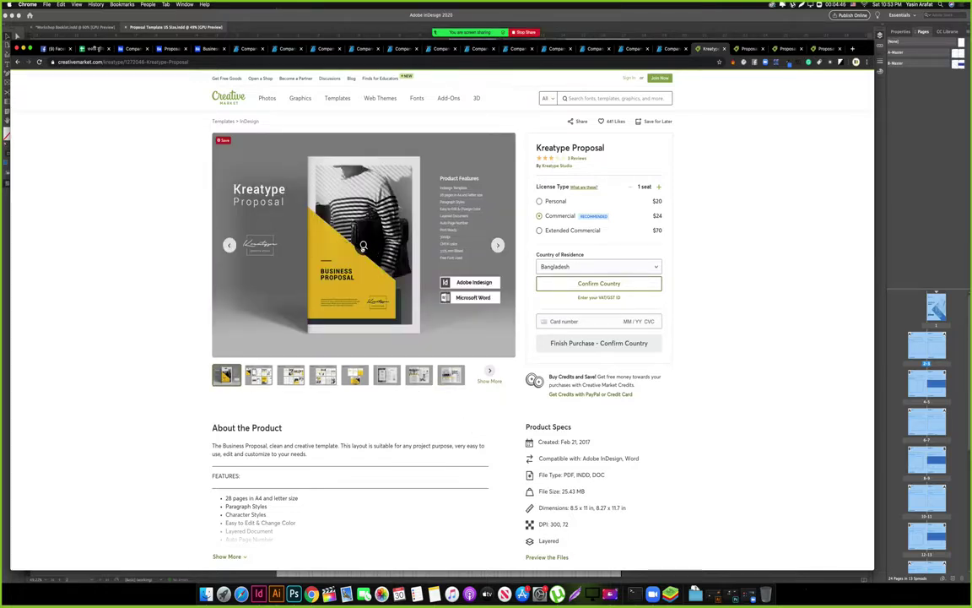
{"action": "left_click", "coordinate": [363, 245]}
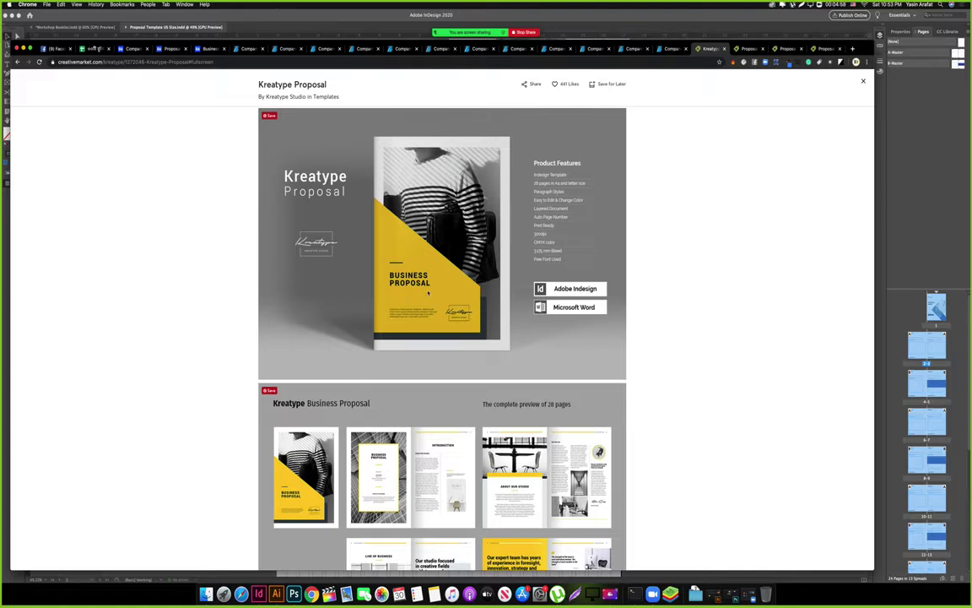
Look through the Kreatype Proposal preview images, comparing the cover, introduction, services, projects and case study page layouts.
{"action": "scroll", "coordinate": [714, 445], "scroll_direction": "down", "scroll_amount": 5}
{"action": "scroll", "coordinate": [714, 444], "scroll_direction": "up", "scroll_amount": 5}
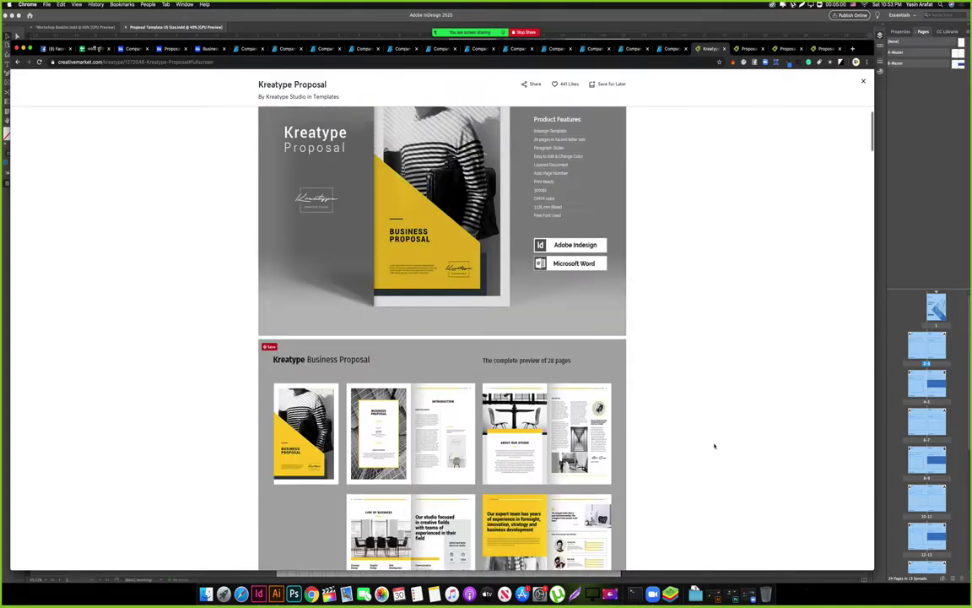
{"action": "scroll", "coordinate": [567, 387], "scroll_direction": "down", "scroll_amount": 3}
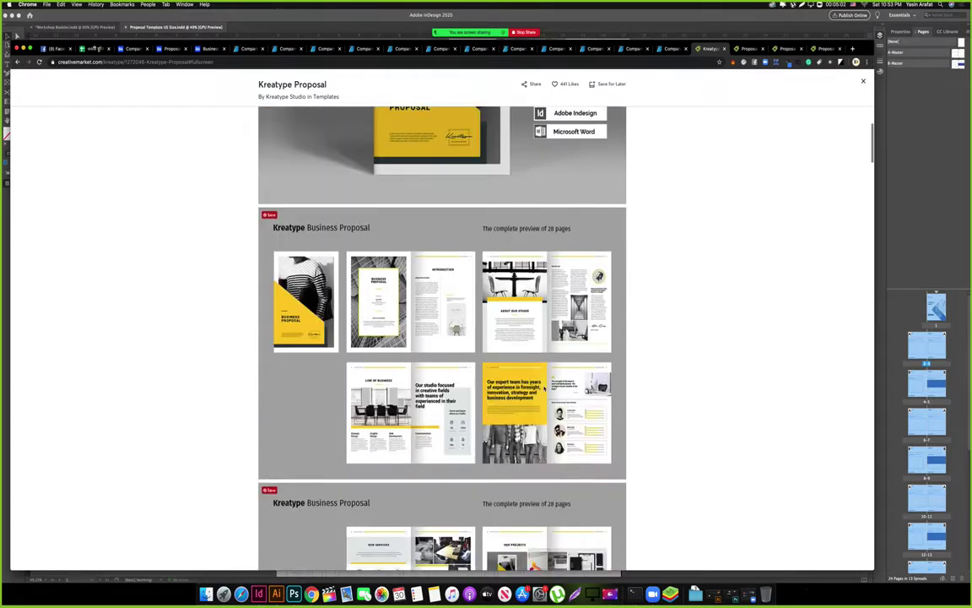
{"action": "scroll", "coordinate": [545, 388], "scroll_direction": "up", "scroll_amount": 3}
{"action": "scroll", "coordinate": [545, 388], "scroll_direction": "down", "scroll_amount": 3}
{"action": "scroll", "coordinate": [544, 389], "scroll_direction": "up", "scroll_amount": 3}
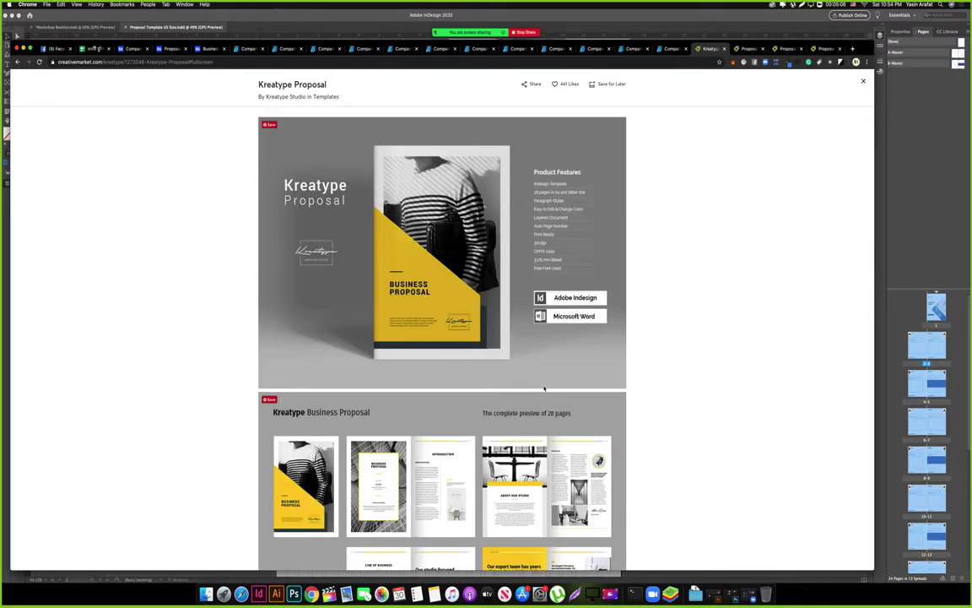
{"action": "scroll", "coordinate": [540, 386], "scroll_direction": "down", "scroll_amount": 3}
{"action": "scroll", "coordinate": [530, 384], "scroll_direction": "down", "scroll_amount": 3}
{"action": "scroll", "coordinate": [530, 384], "scroll_direction": "up", "scroll_amount": 5}
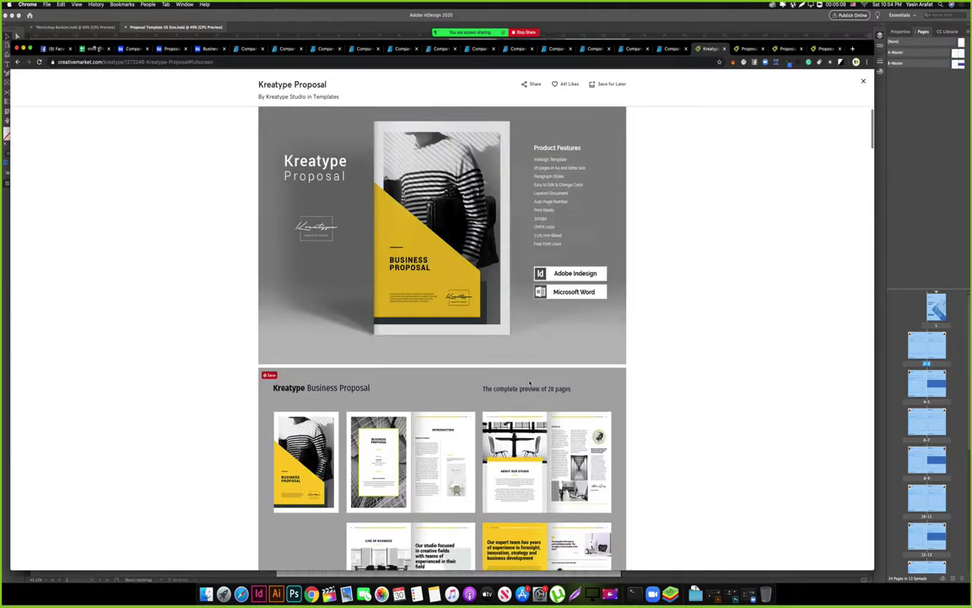
{"action": "scroll", "coordinate": [530, 384], "scroll_direction": "down", "scroll_amount": 5}
{"action": "scroll", "coordinate": [530, 384], "scroll_direction": "down", "scroll_amount": 1}
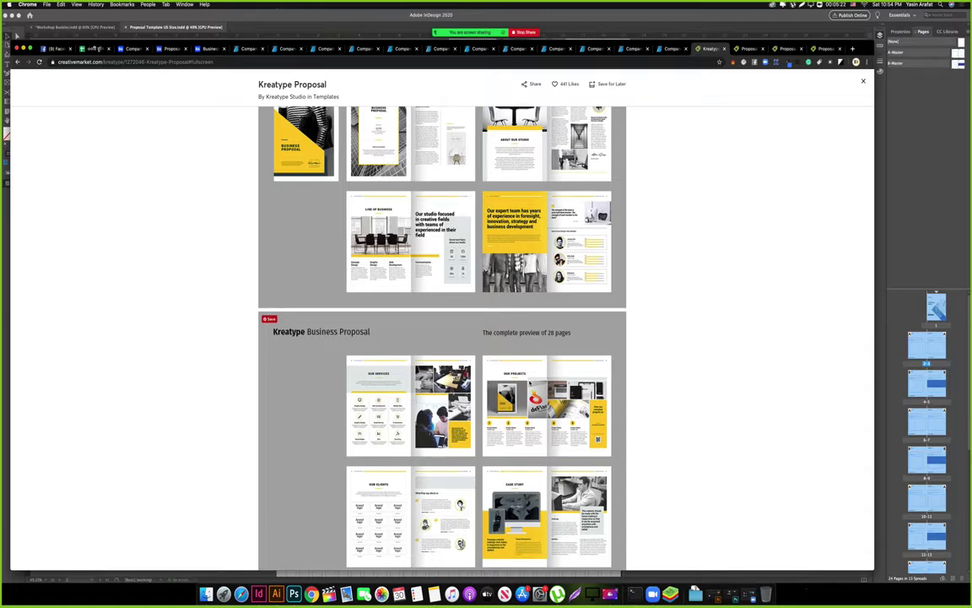
{"action": "scroll", "coordinate": [557, 279], "scroll_direction": "up", "scroll_amount": 5}
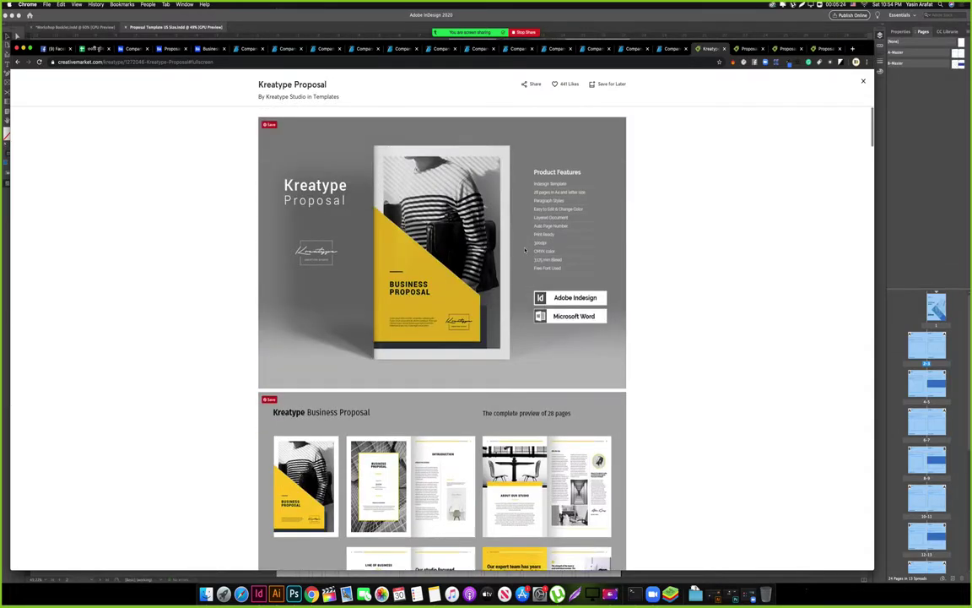
{"action": "scroll", "coordinate": [524, 250], "scroll_direction": "down", "scroll_amount": 1}
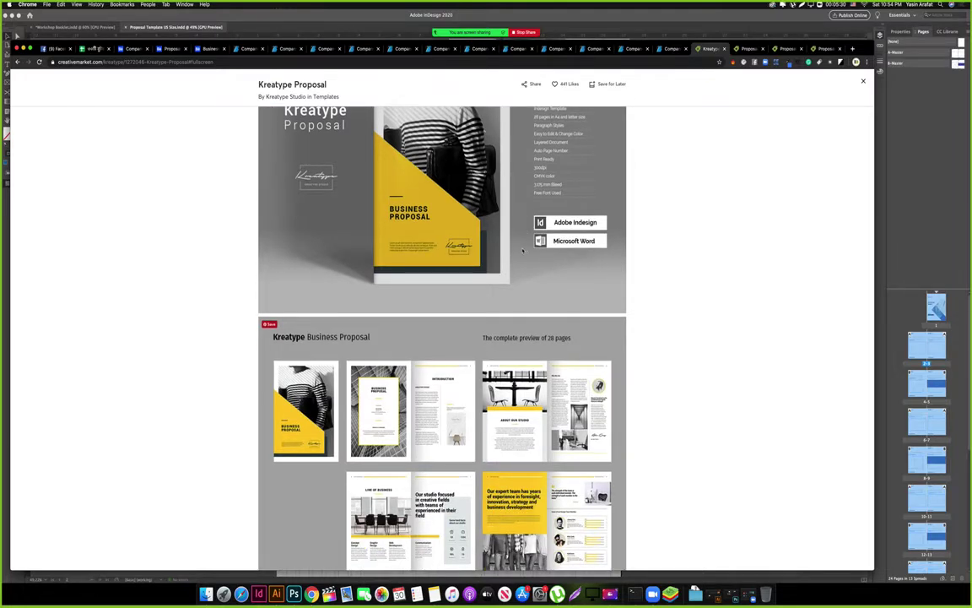
{"action": "scroll", "coordinate": [522, 250], "scroll_direction": "down", "scroll_amount": 1}
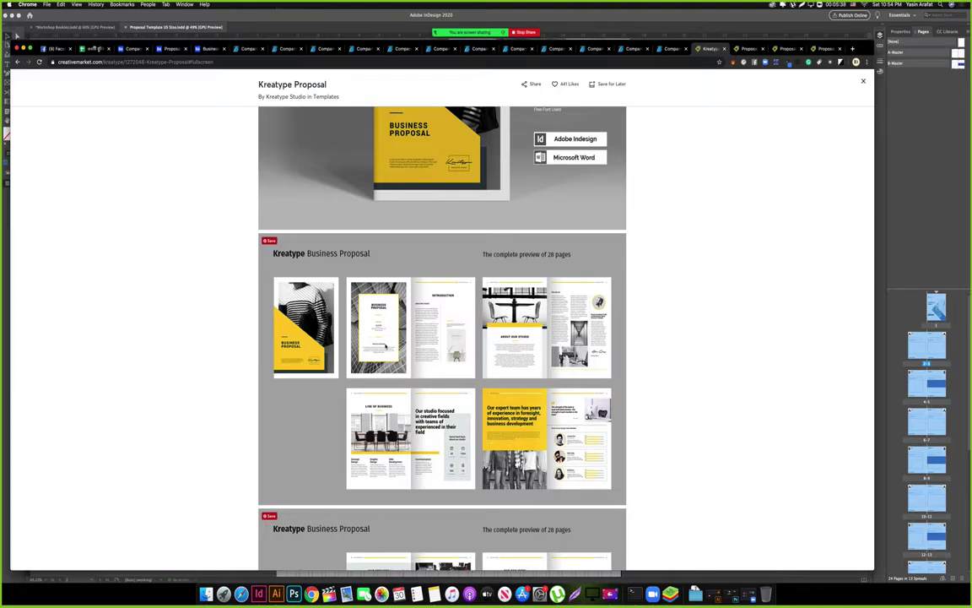
Switch to InDesign and examine the page 2-3 spread up close with the panels hidden.
{"action": "left_click", "coordinate": [260, 593]}
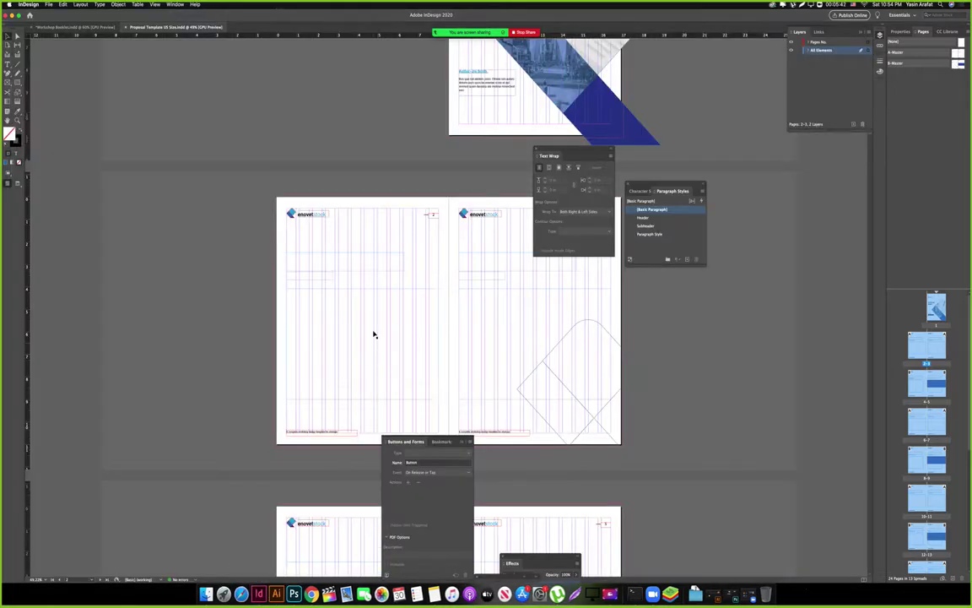
{"action": "key", "text": "Tab"}
{"action": "left_click_drag", "start_coordinate": [352, 243], "coordinate": [474, 263]}
{"action": "left_click_drag", "start_coordinate": [454, 326], "coordinate": [490, 300]}
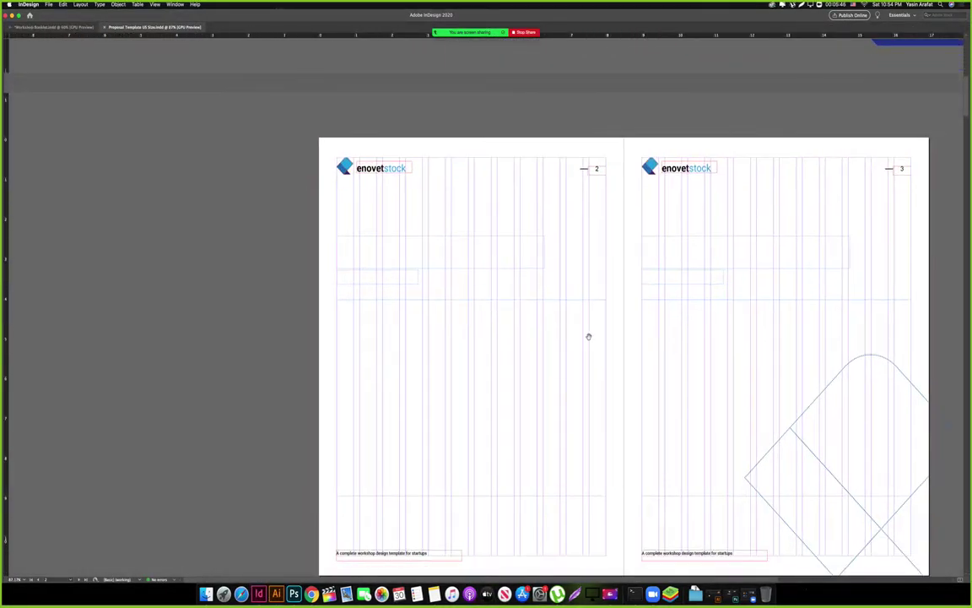
{"action": "left_click_drag", "start_coordinate": [656, 223], "coordinate": [642, 256]}
{"action": "left_click_drag", "start_coordinate": [443, 276], "coordinate": [446, 283]}
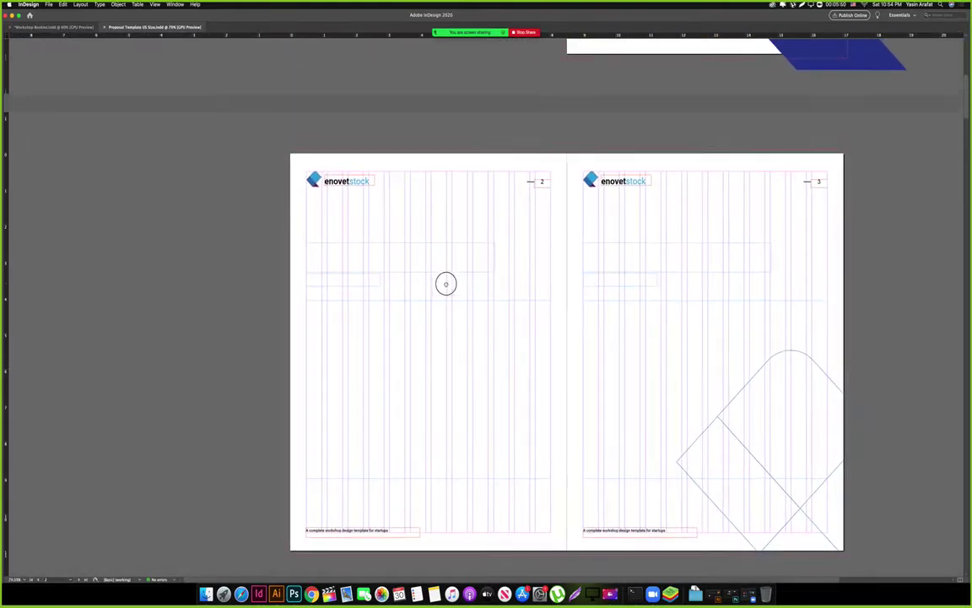
{"action": "key", "text": "Tab"}
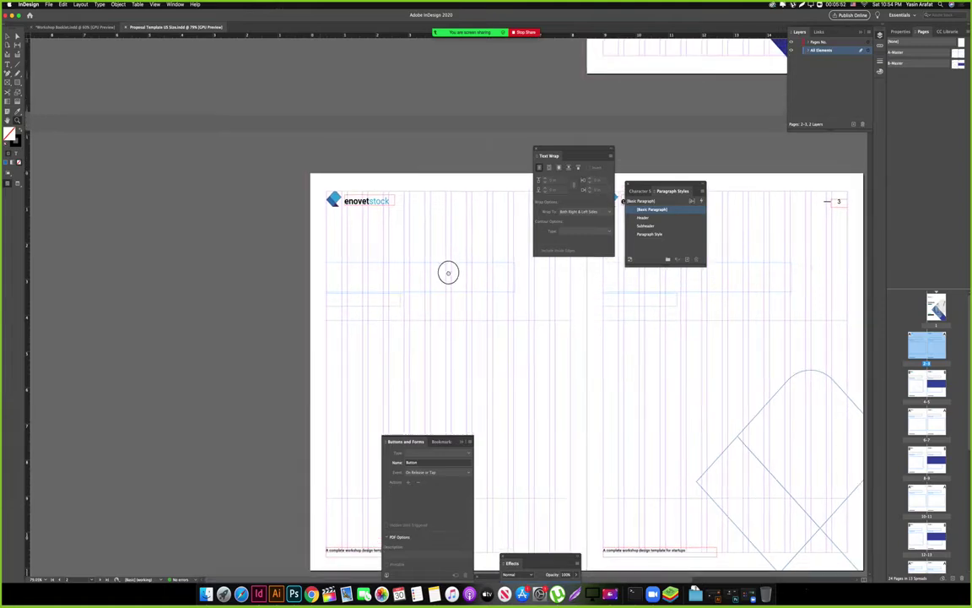
Replace the cover title "Workbook" on page 1 with "Proposal".
{"action": "scroll", "coordinate": [463, 224], "scroll_direction": "up", "scroll_amount": 6}
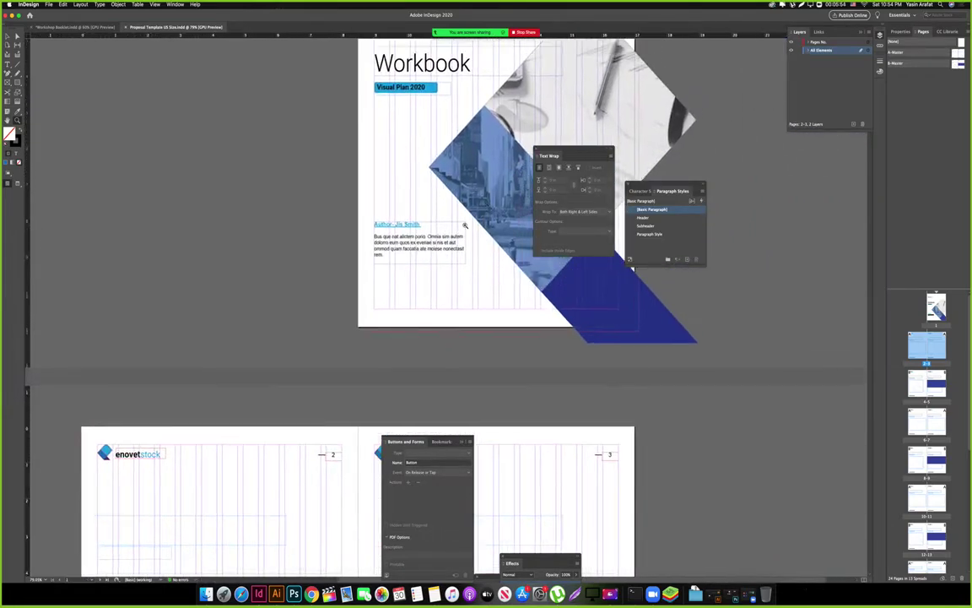
{"action": "scroll", "coordinate": [465, 225], "scroll_direction": "up", "scroll_amount": 5}
{"action": "key", "text": "v"}
{"action": "double_click", "coordinate": [397, 229]}
{"action": "double_click", "coordinate": [397, 229]}
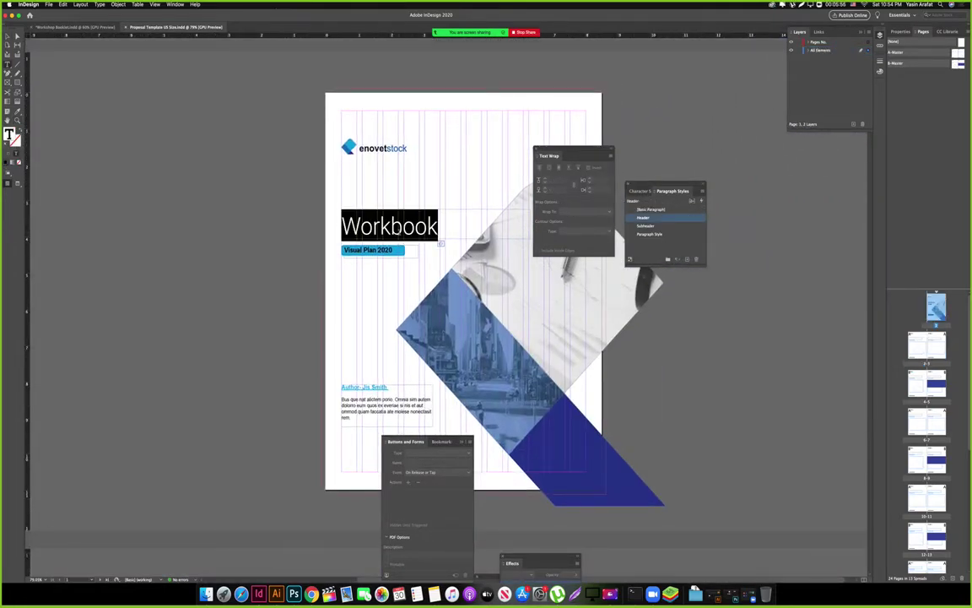
{"action": "type", "text": "Prop"}
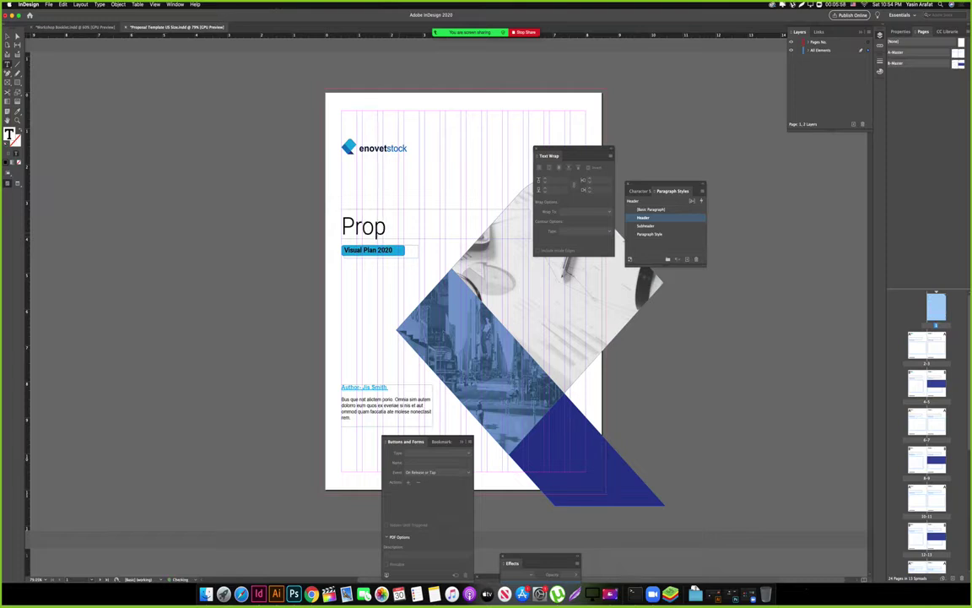
{"action": "type", "text": "osal"}
{"action": "key", "text": "Escape"}
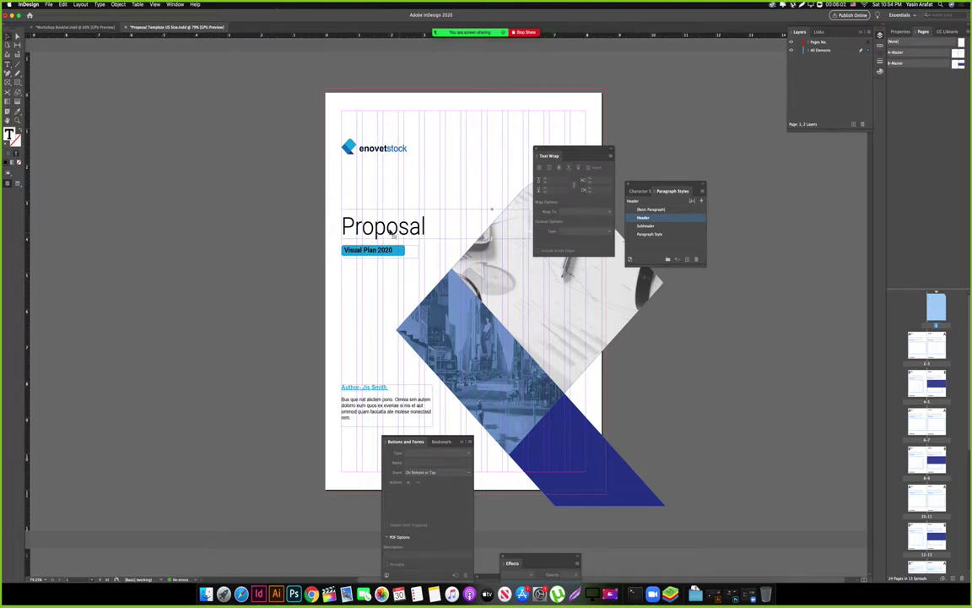
Move the cover title frame up and add "Clean" on its own line above "Proposal".
{"action": "left_click_drag", "start_coordinate": [435, 210], "coordinate": [427, 189]}
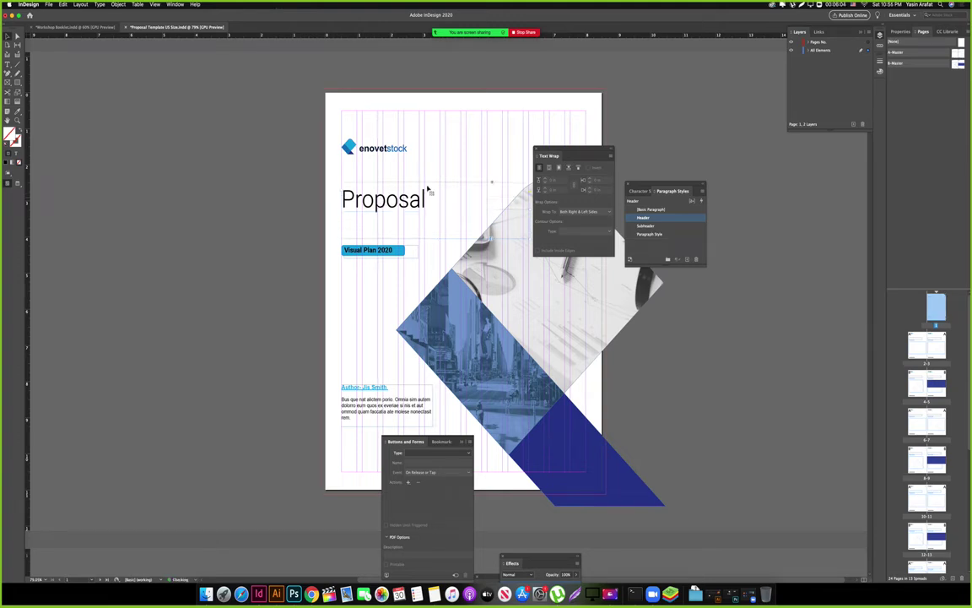
{"action": "double_click", "coordinate": [354, 199]}
{"action": "left_click", "coordinate": [344, 200]}
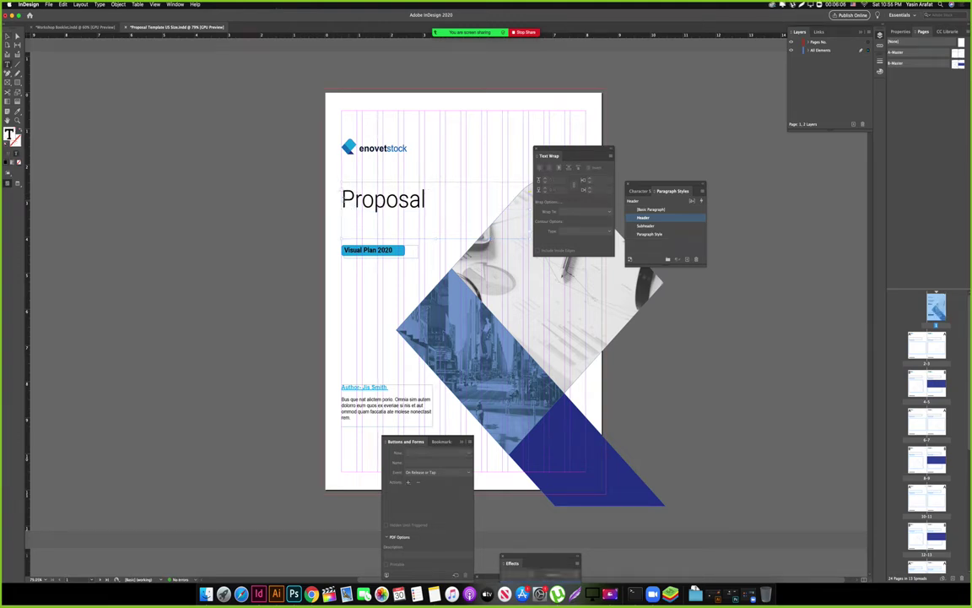
{"action": "type", "text": "Clean"}
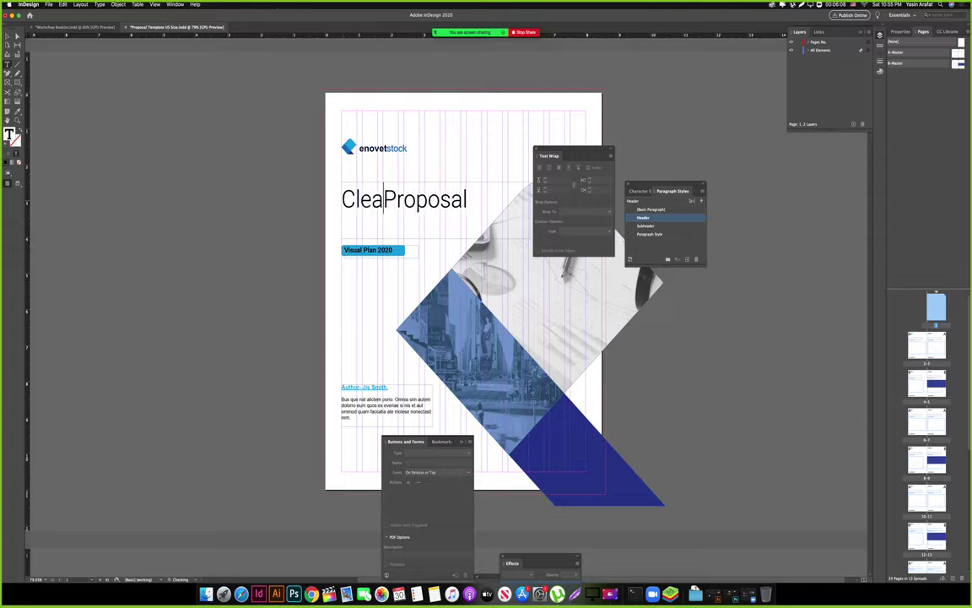
{"action": "key", "text": "Return"}
{"action": "key", "text": "Escape"}
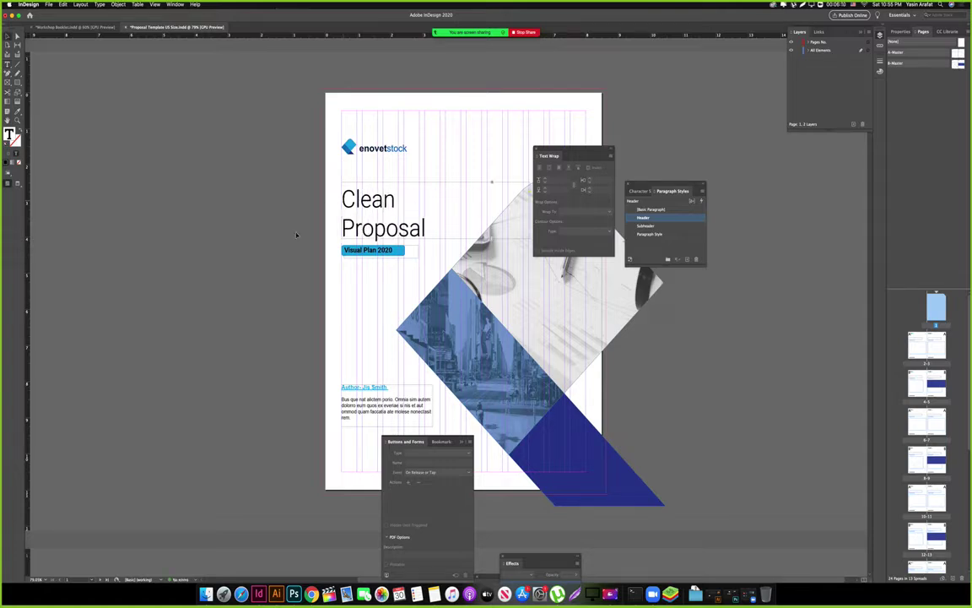
Replace the cover subtitle "Visual Plan 2020" in the blue label with "Booklet Design".
{"action": "key", "text": "w"}
{"action": "triple_click", "coordinate": [376, 250]}
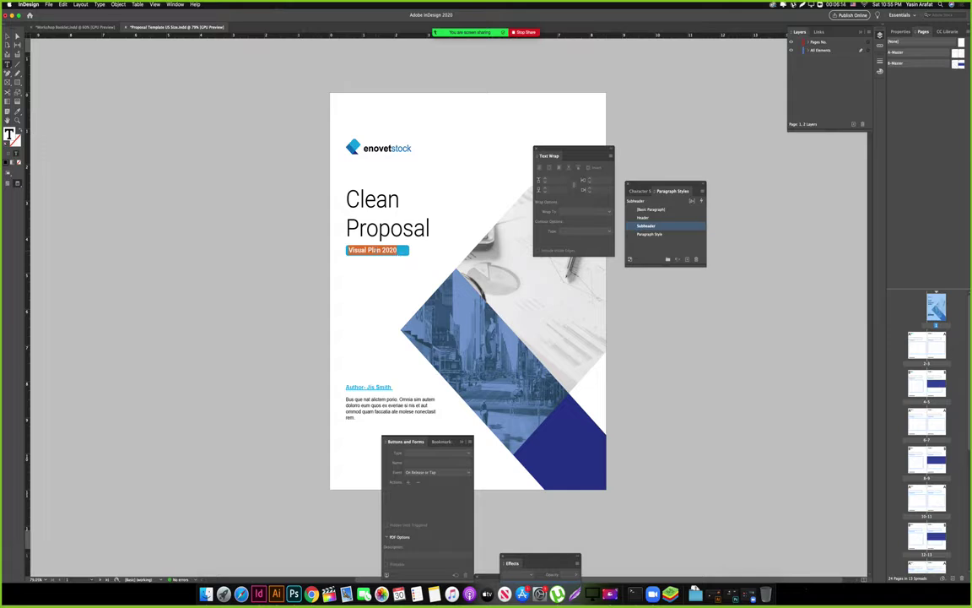
{"action": "type", "text": "Booklet"}
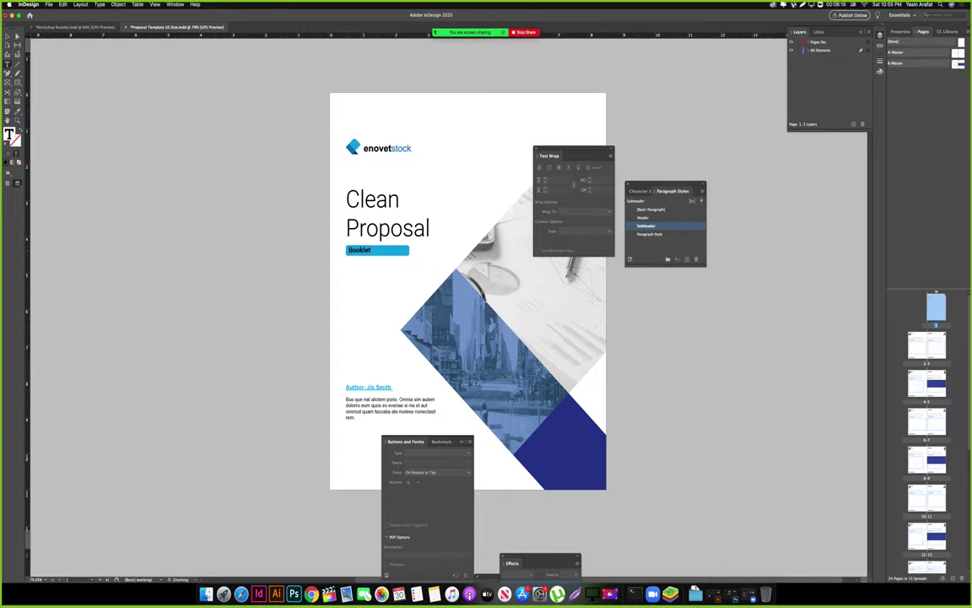
{"action": "type", "text": " Design"}
{"action": "key", "text": "Escape"}
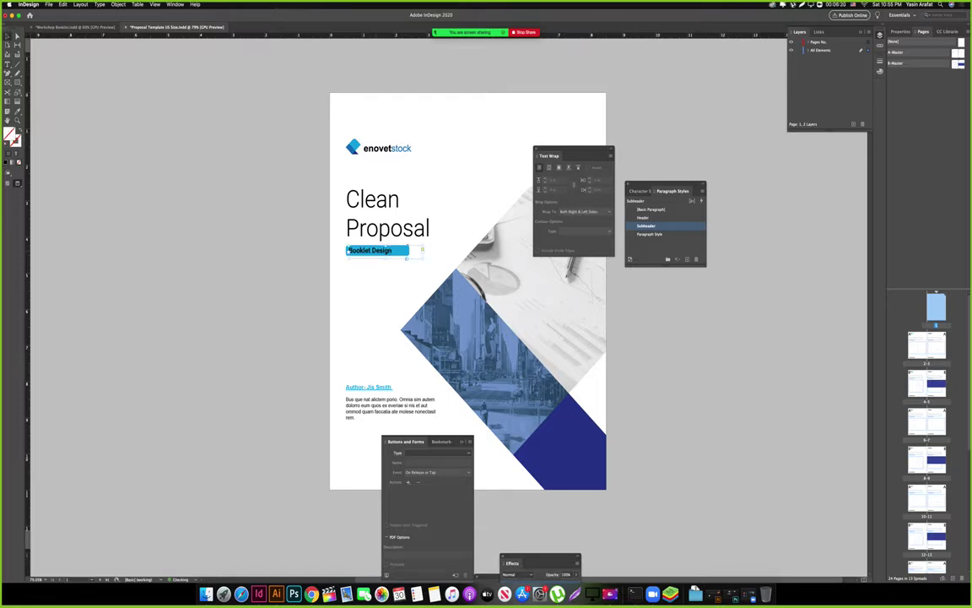
{"action": "left_click", "coordinate": [362, 301]}
{"action": "key", "text": "w"}
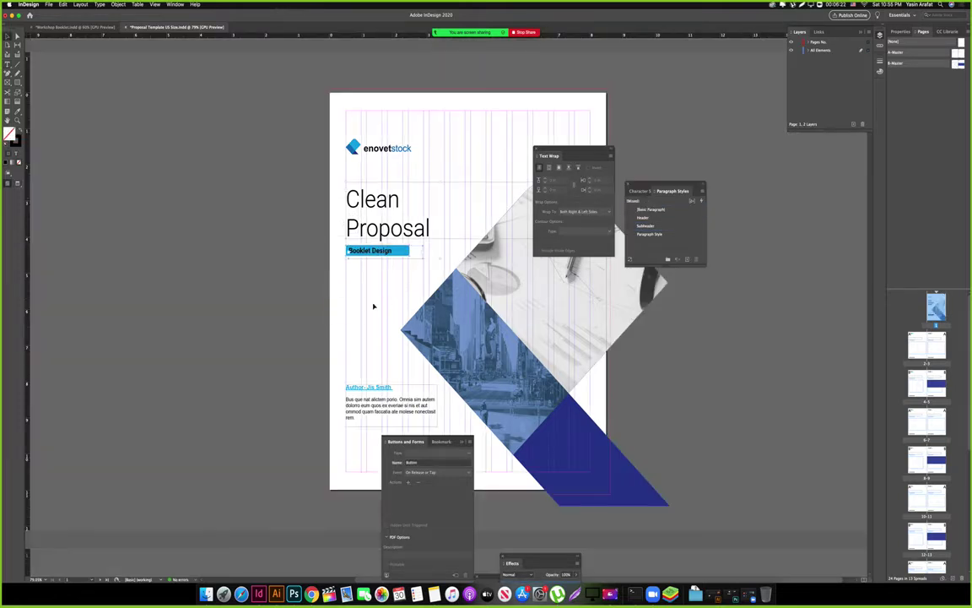
Preview the cover without guides and slightly tighten the line spacing of the two-line "Clean Proposal" title.
{"action": "key", "text": "Tab"}
{"action": "key", "text": "w"}
{"action": "left_click_drag", "start_coordinate": [434, 306], "coordinate": [515, 298]}
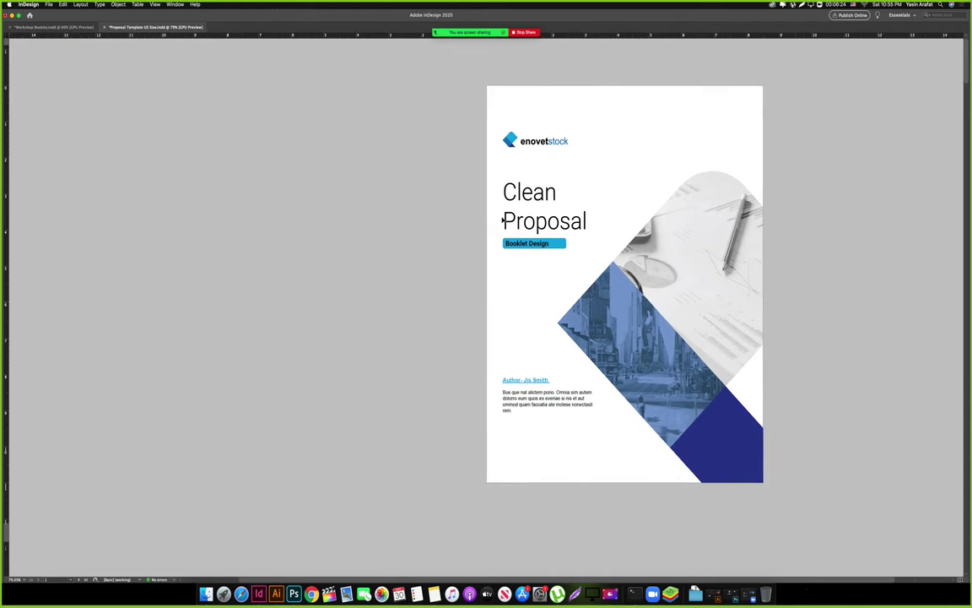
{"action": "double_click", "coordinate": [519, 221]}
{"action": "key", "text": "super+a"}
{"action": "key", "text": "alt+Up"}
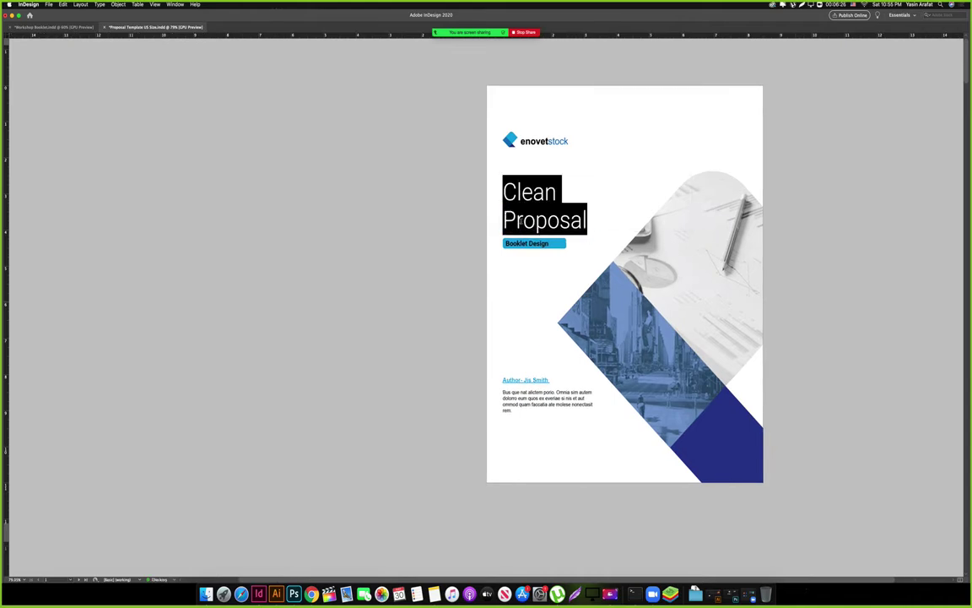
{"action": "key", "text": "Escape"}
Return to the page 2-3 spread and check its layout in preview mode.
{"action": "key", "text": "w"}
{"action": "scroll", "coordinate": [614, 282], "scroll_direction": "left", "scroll_amount": 3}
{"action": "scroll", "coordinate": [615, 282], "scroll_direction": "down", "scroll_amount": 6}
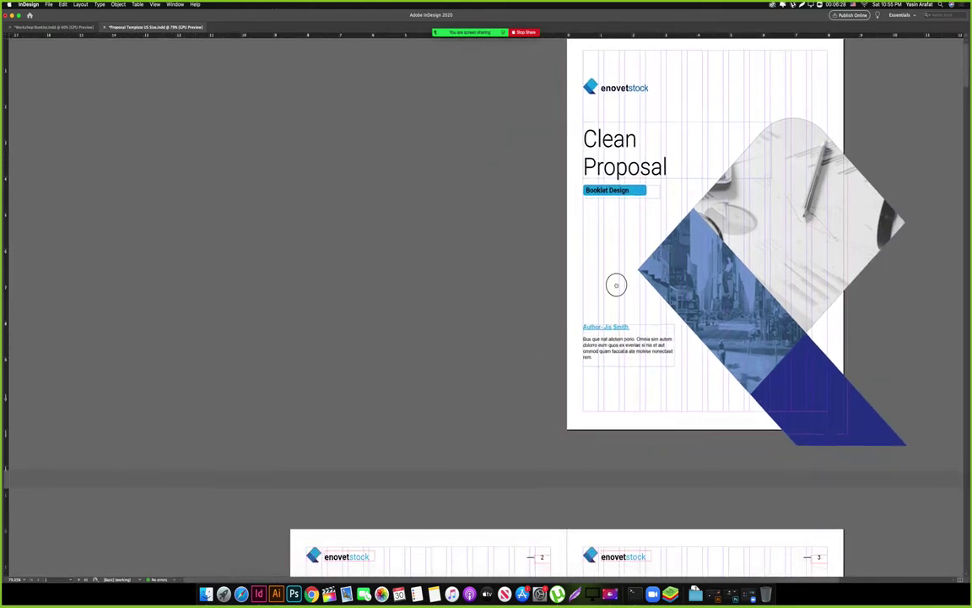
{"action": "left_click_drag", "start_coordinate": [604, 476], "coordinate": [604, 330]}
{"action": "key", "text": "w"}
{"action": "left_click_drag", "start_coordinate": [454, 355], "coordinate": [453, 350]}
{"action": "key", "text": "Tab"}
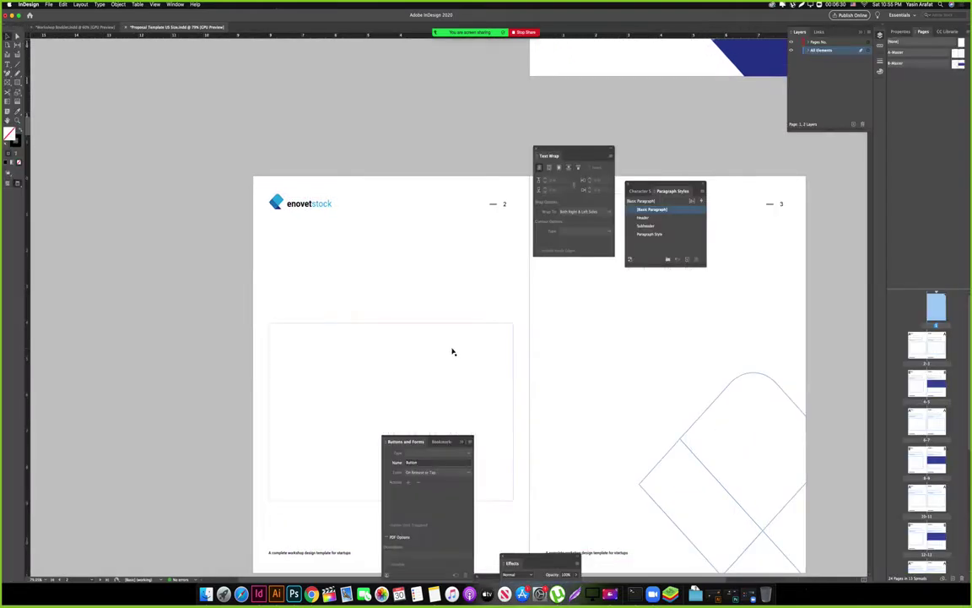
Enter "Proposal Booklet" in the header placeholder on page 2.
{"action": "key", "text": "w"}
{"action": "left_click_drag", "start_coordinate": [353, 309], "coordinate": [400, 274]}
{"action": "double_click", "coordinate": [385, 246]}
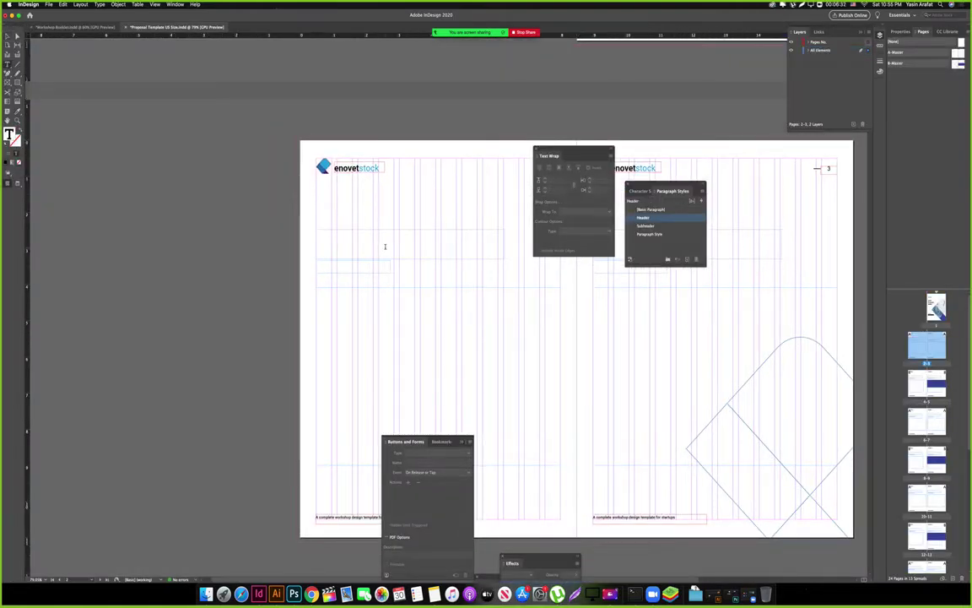
{"action": "type", "text": "Proposal"}
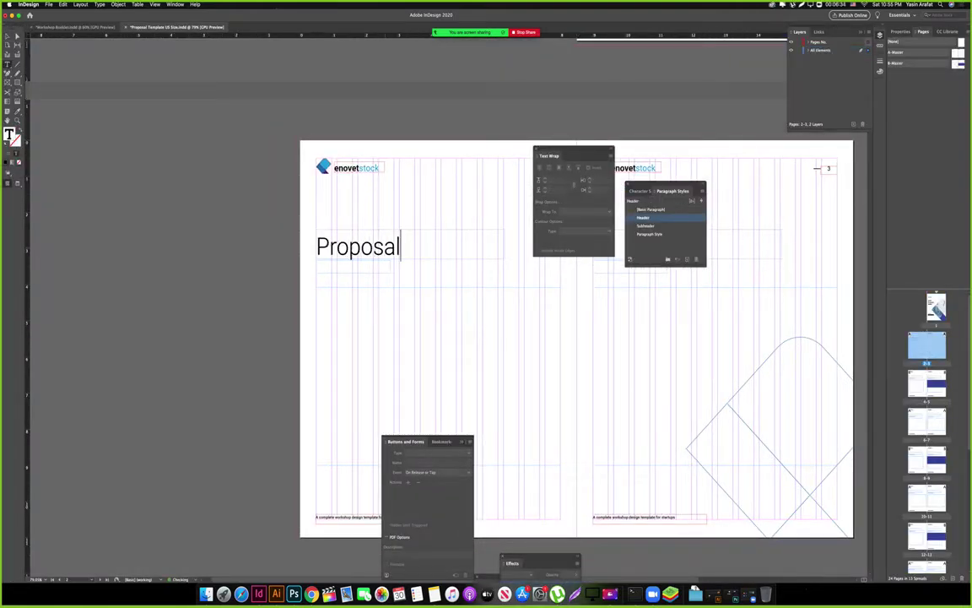
{"action": "type", "text": " Booklet"}
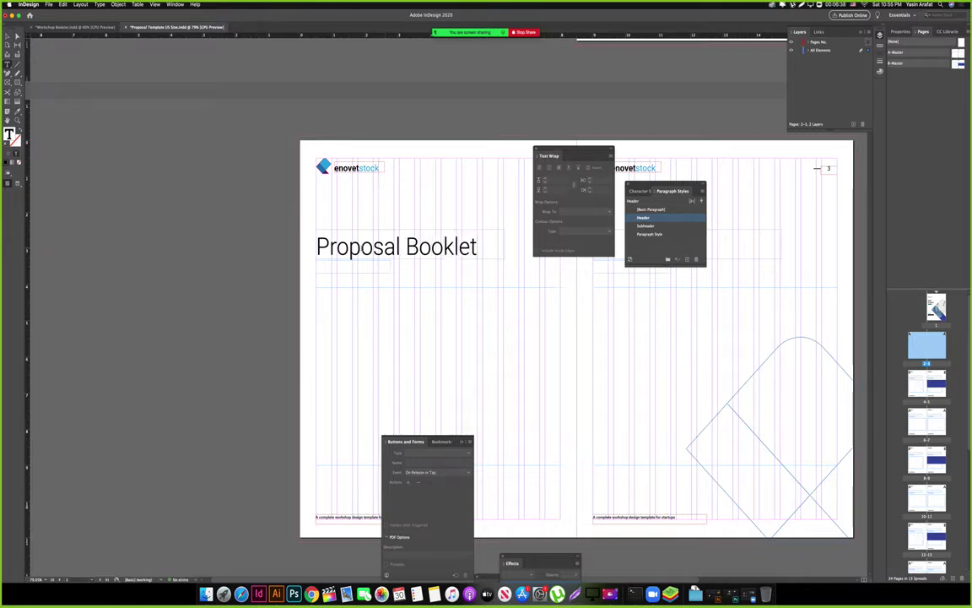
Enter "Content list" in the subheader placeholder below the page 2 heading.
{"action": "left_click", "coordinate": [360, 269]}
{"action": "type", "text": "c"}
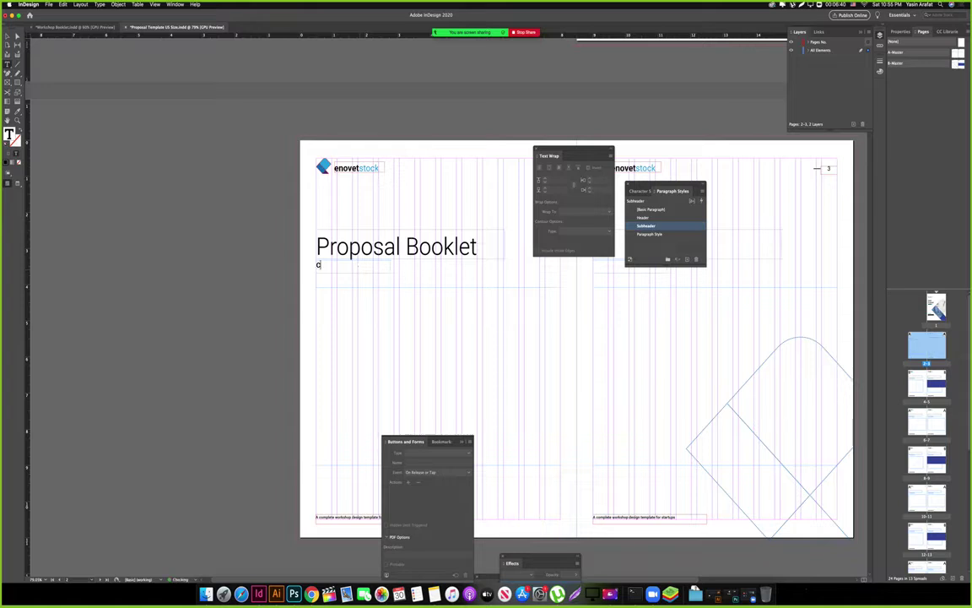
{"action": "type", "text": "ontent list"}
{"action": "key", "text": "Escape"}
{"action": "left_click", "coordinate": [266, 311]}
Check the opening pages of the Workshop Booklet document for section titles to reuse in the proposal's content list.
{"action": "key", "text": "Tab"}
{"action": "left_click", "coordinate": [373, 326], "text": "super"}
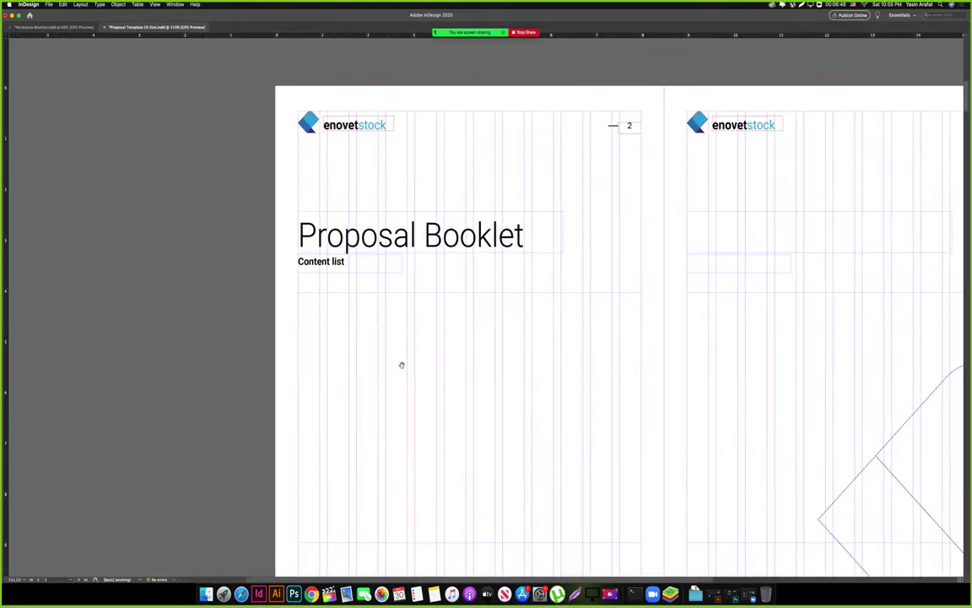
{"action": "scroll", "coordinate": [397, 346], "scroll_direction": "down", "scroll_amount": 2}
{"action": "key", "text": "Tab"}
{"action": "scroll", "coordinate": [341, 291], "scroll_direction": "down", "scroll_amount": 2}
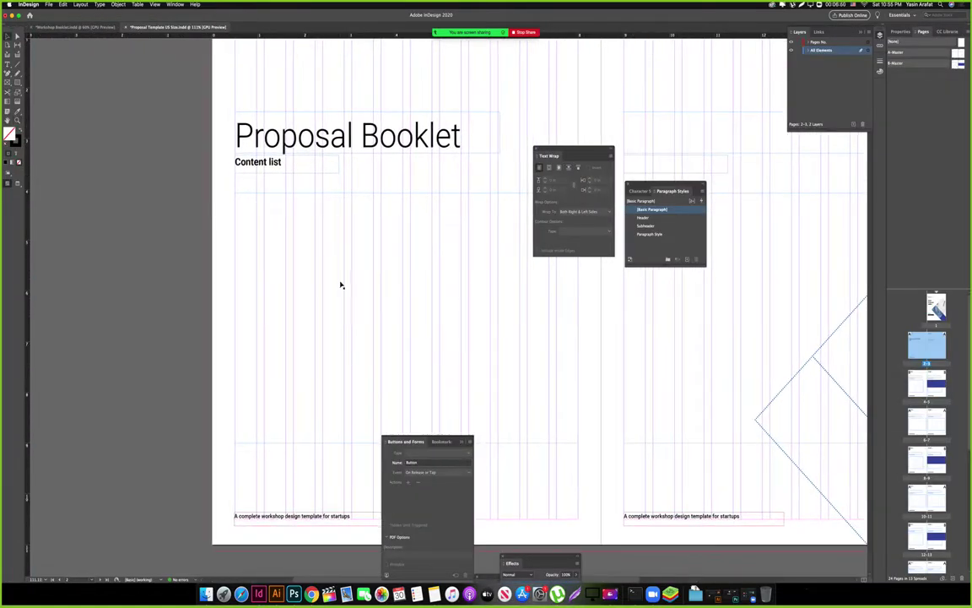
{"action": "left_click", "coordinate": [302, 259]}
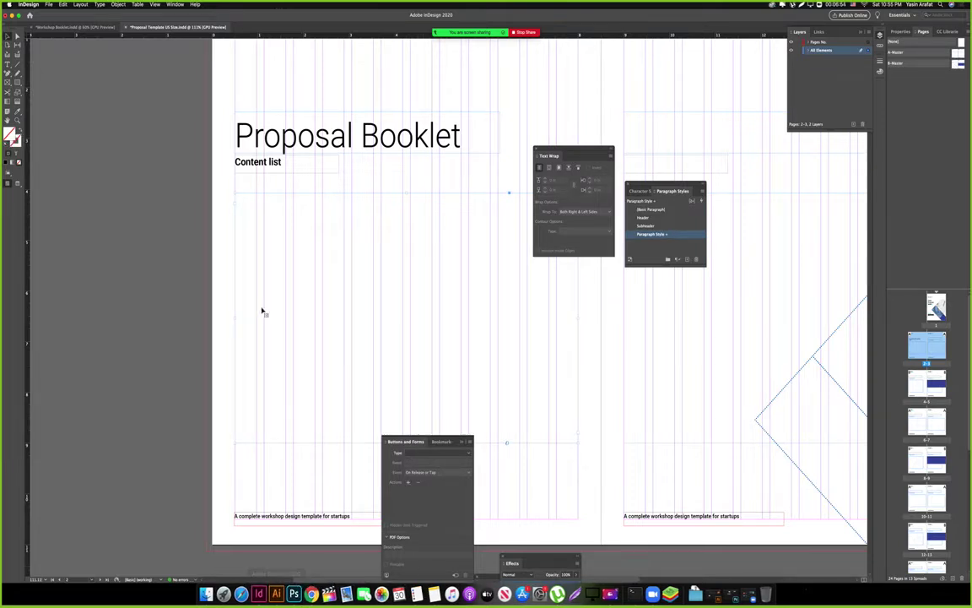
{"action": "left_click", "coordinate": [74, 27]}
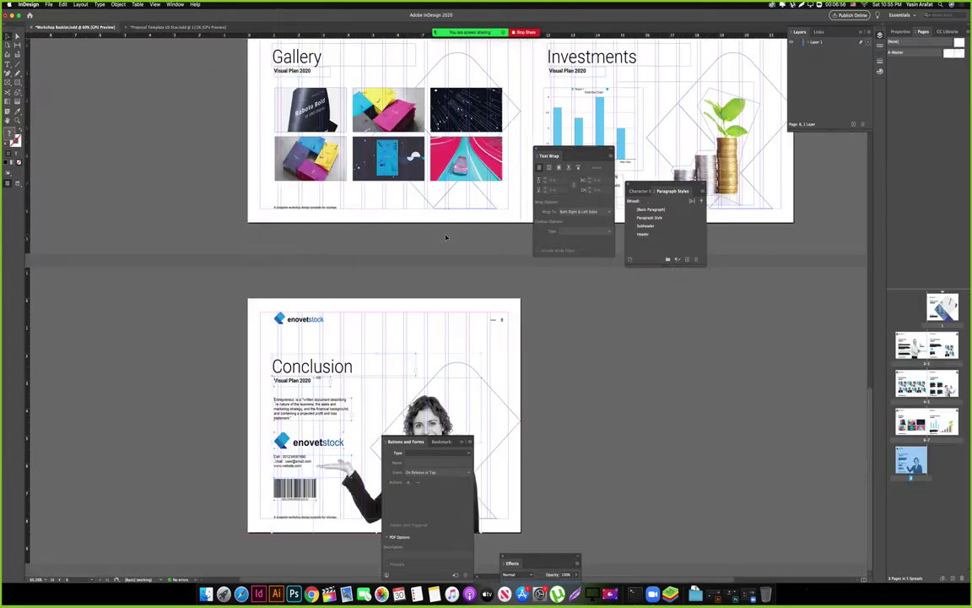
{"action": "scroll", "coordinate": [446, 240], "scroll_direction": "up", "scroll_amount": 15}
{"action": "key", "text": "Tab"}
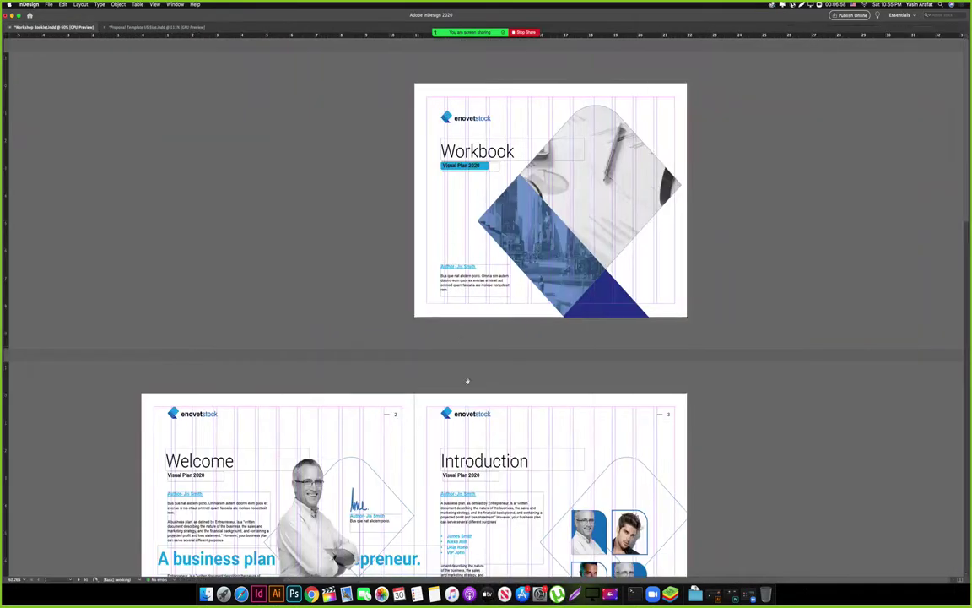
{"action": "scroll", "coordinate": [373, 265], "scroll_direction": "down", "scroll_amount": 4}
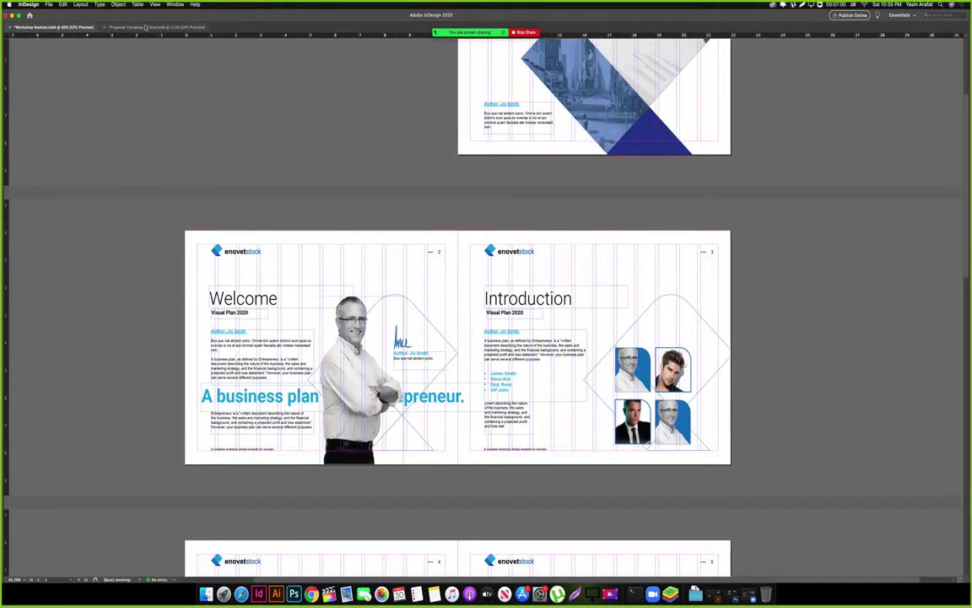
{"action": "left_click", "coordinate": [127, 26]}
{"action": "key", "text": "Tab"}
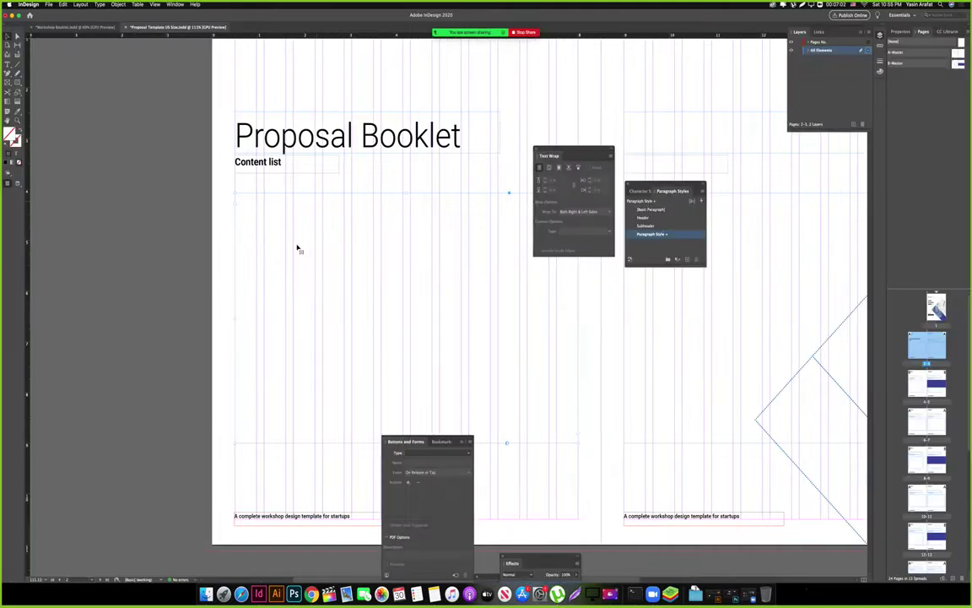
Start the content list in the page 2 body frame with the entry "Welcome Introduction".
{"action": "double_click", "coordinate": [262, 221]}
{"action": "type", "text": "Welcome"}
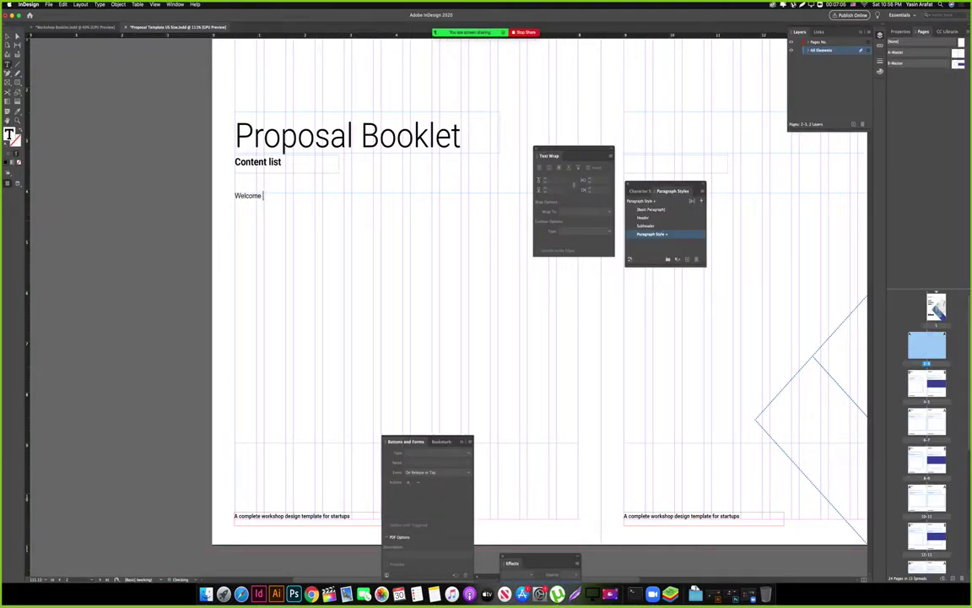
{"action": "type", "text": " Introduction"}
{"action": "key", "text": "Return"}
Consult the Kreatype Proposal preview in Chrome and add "About our Studio" as the second content entry in InDesign.
{"action": "key", "text": "super+Tab"}
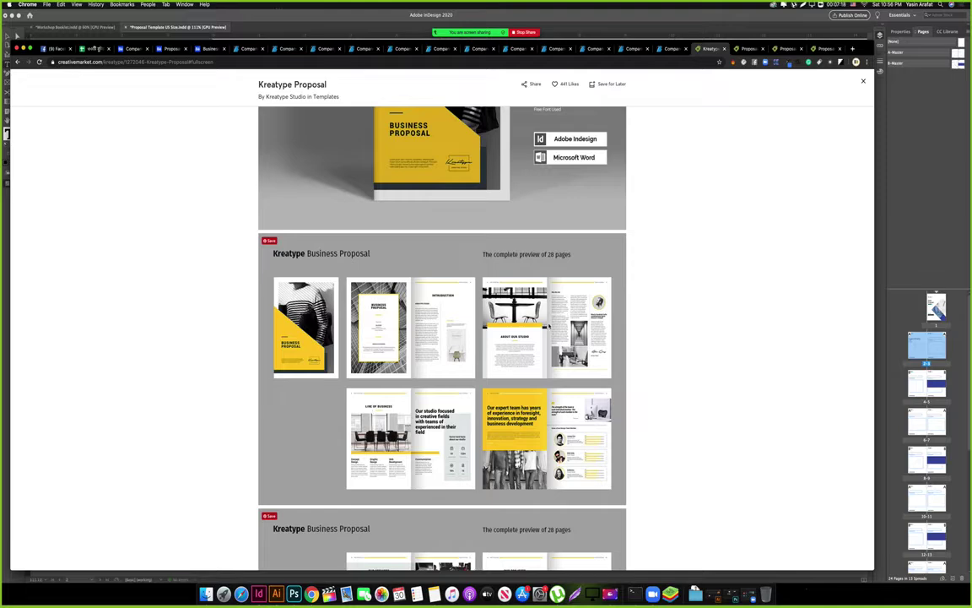
{"action": "scroll", "coordinate": [548, 326], "scroll_direction": "down", "scroll_amount": 1}
{"action": "key", "text": "super+Tab"}
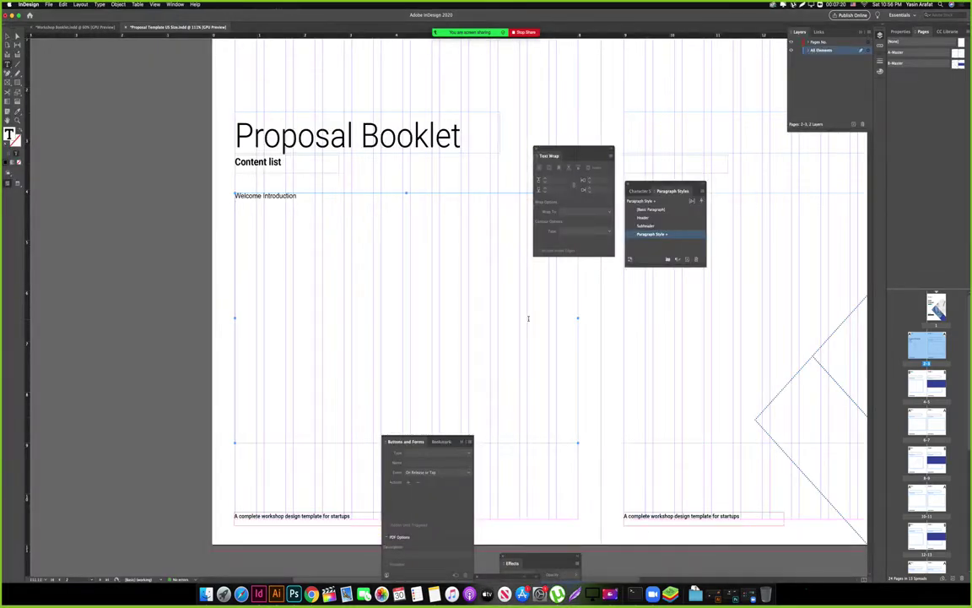
{"action": "left_click", "coordinate": [528, 318]}
{"action": "key", "text": "Return"}
{"action": "type", "text": "About our Studio"}
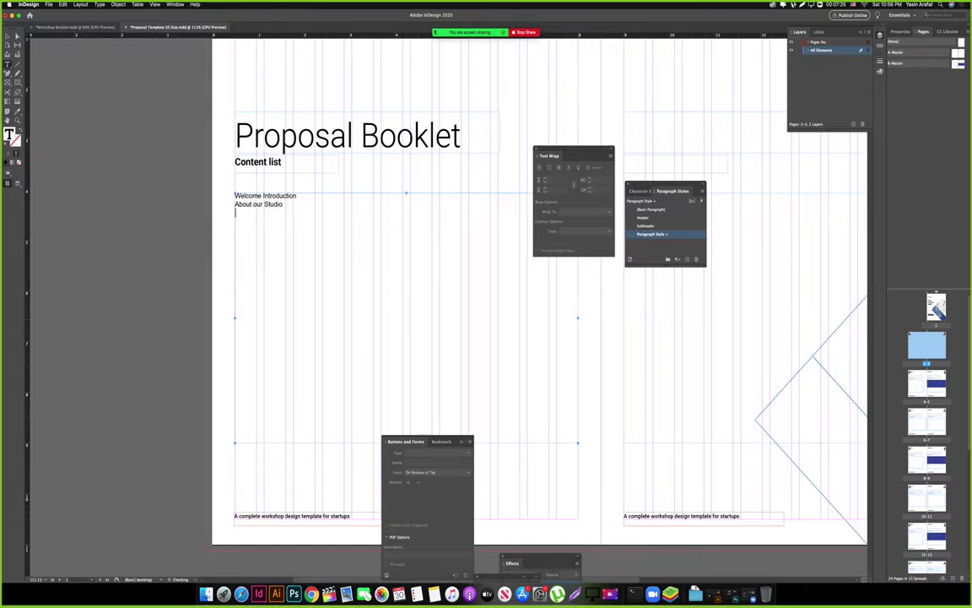
Check the Kreatype preview's business spreads in Chrome and add "Business Brief" to the content list in InDesign.
{"action": "key", "text": "super+Tab"}
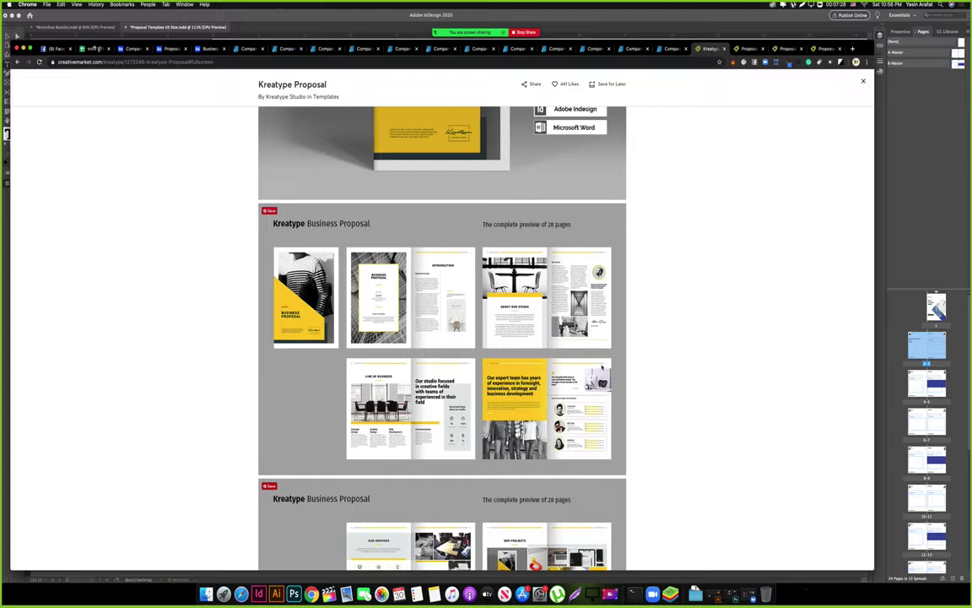
{"action": "scroll", "coordinate": [460, 417], "scroll_direction": "down", "scroll_amount": 2}
{"action": "key", "text": "super+Tab"}
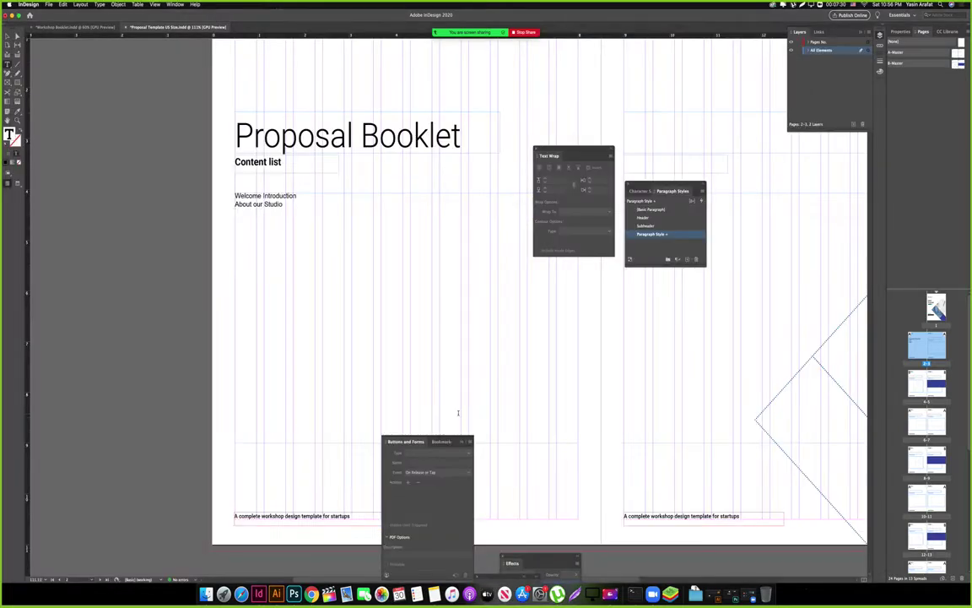
{"action": "key", "text": "Return"}
{"action": "type", "text": "Business Brief"}
Look further through the Kreatype preview in Chrome and add "Our Services" to the content list in InDesign.
{"action": "key", "text": "super+Tab"}
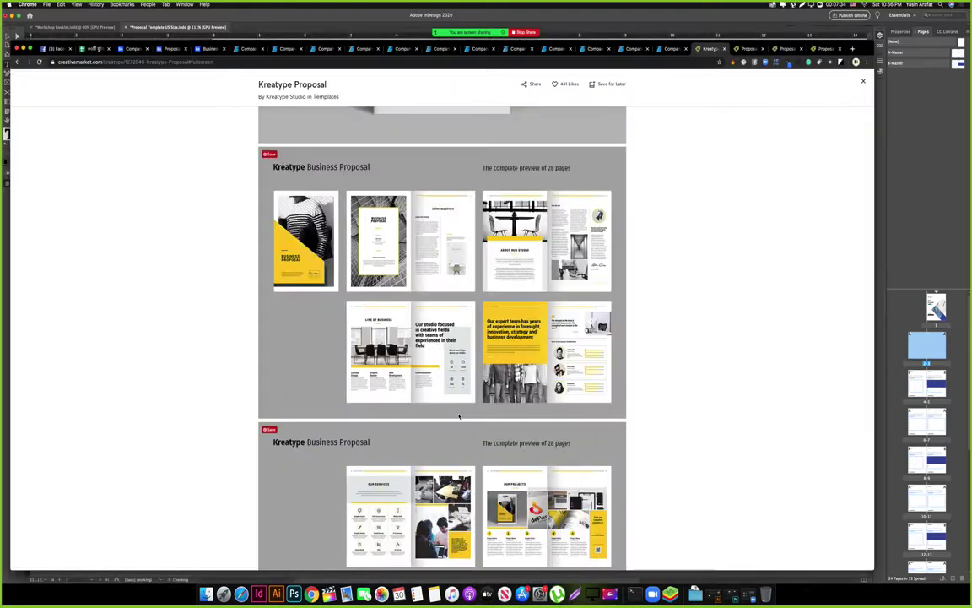
{"action": "scroll", "coordinate": [568, 455], "scroll_direction": "down", "scroll_amount": 3}
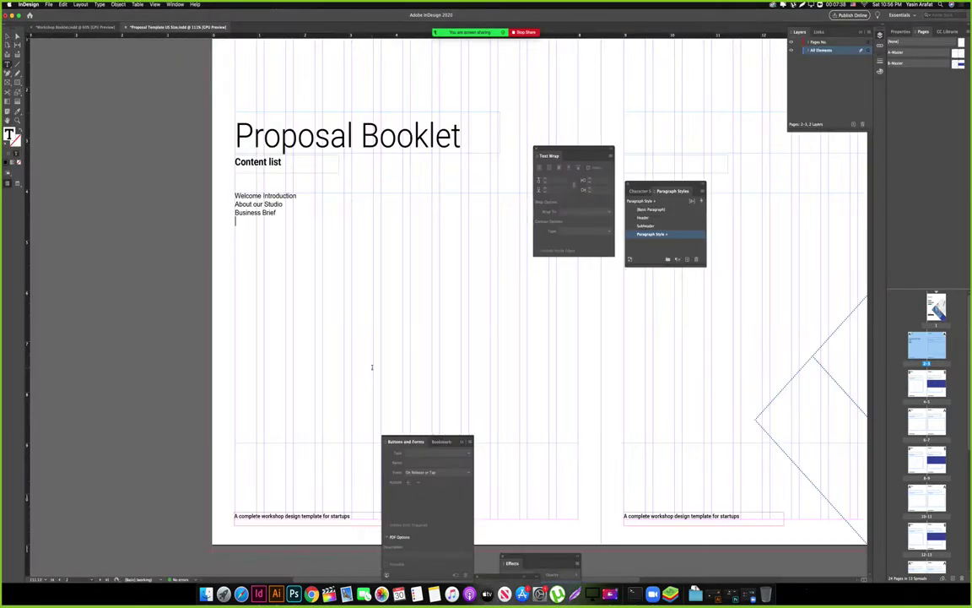
{"action": "key", "text": "Return"}
{"action": "type", "text": "Our S"}
{"action": "type", "text": "ervi"}
{"action": "type", "text": "vices"}
Recheck the Kreatype section titles in Chrome and add "Our Clients" and "Our Projects" to the content list in InDesign.
{"action": "key", "text": "super+Tab"}
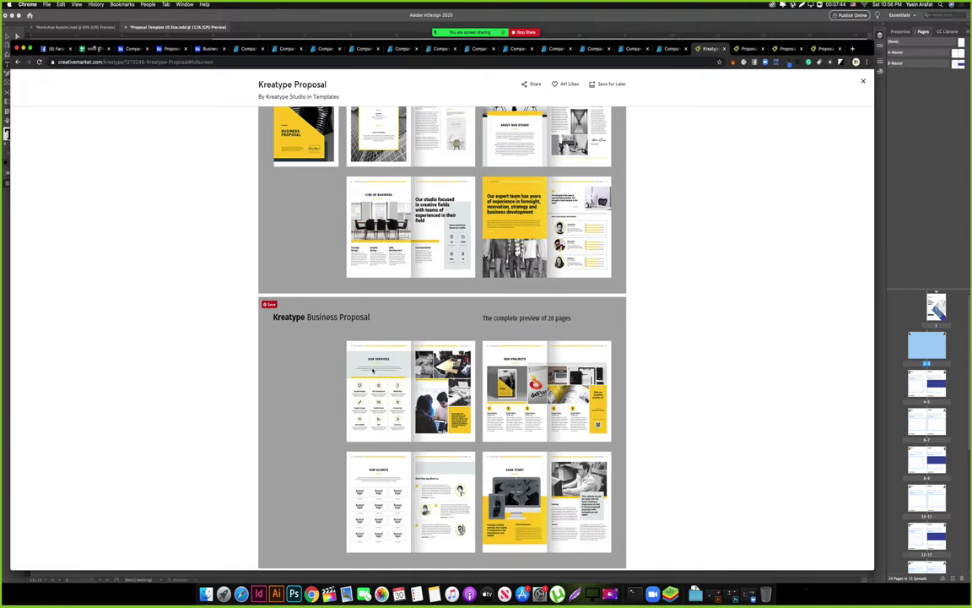
{"action": "key", "text": "super+Tab"}
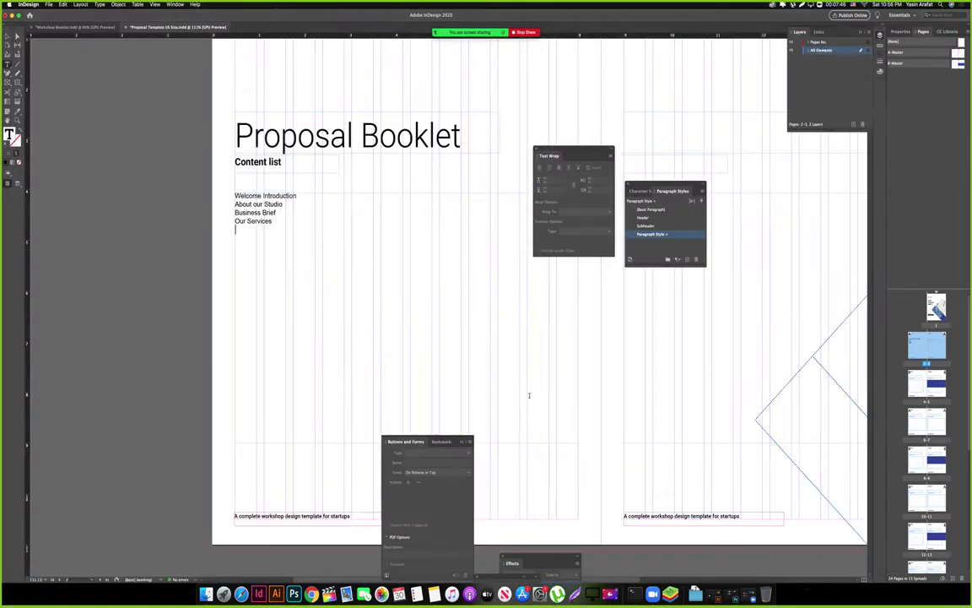
{"action": "type", "text": "Our Clients"}
{"action": "key", "text": "Return"}
{"action": "type", "text": "Our Projects"}
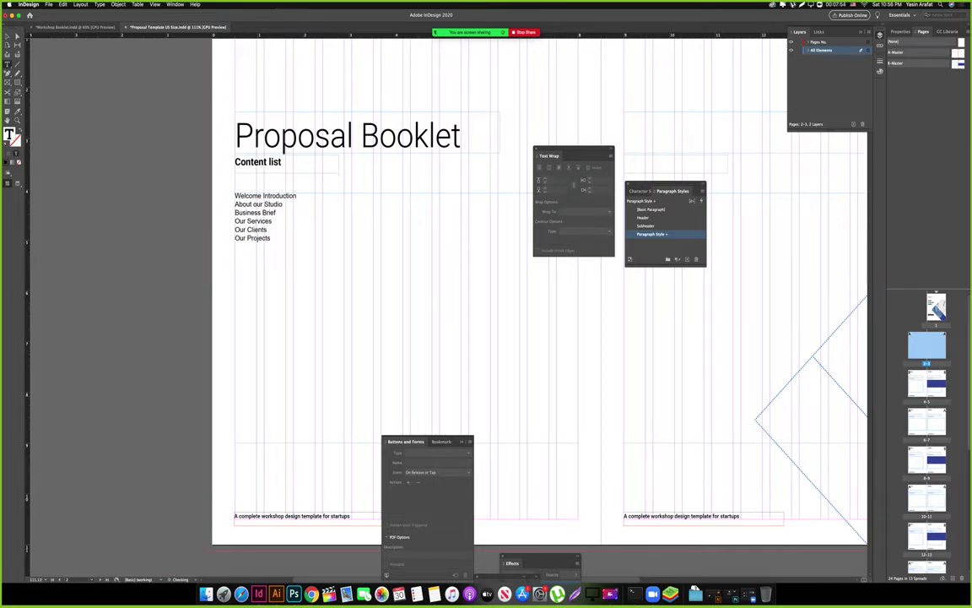
Review the next Kreatype spreads in Chrome and add "Case Study" below "Our Projects" in the InDesign content list.
{"action": "key", "text": "super+Tab"}
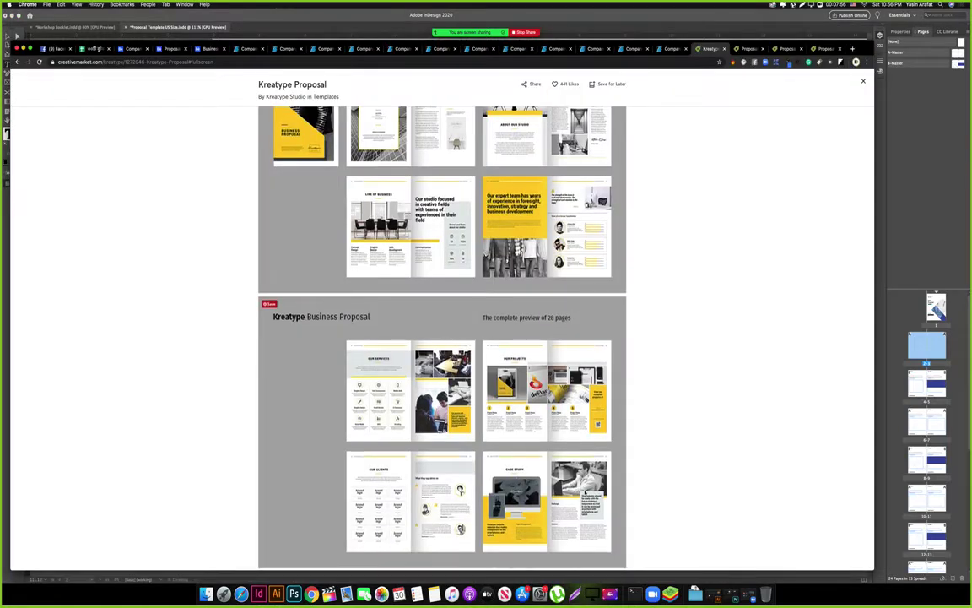
{"action": "scroll", "coordinate": [534, 434], "scroll_direction": "down", "scroll_amount": 8}
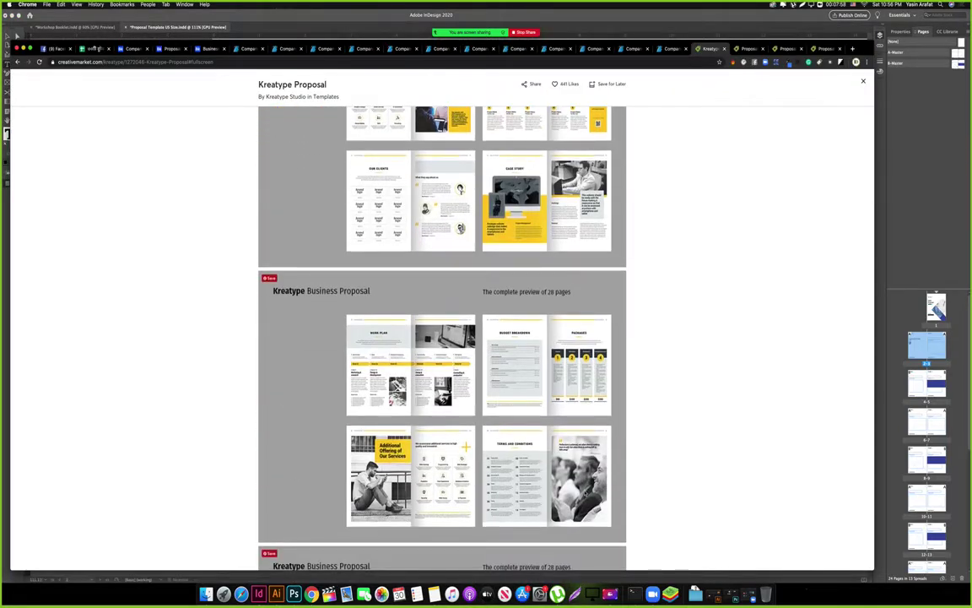
{"action": "key", "text": "super+Tab"}
{"action": "type", "text": "Case S"}
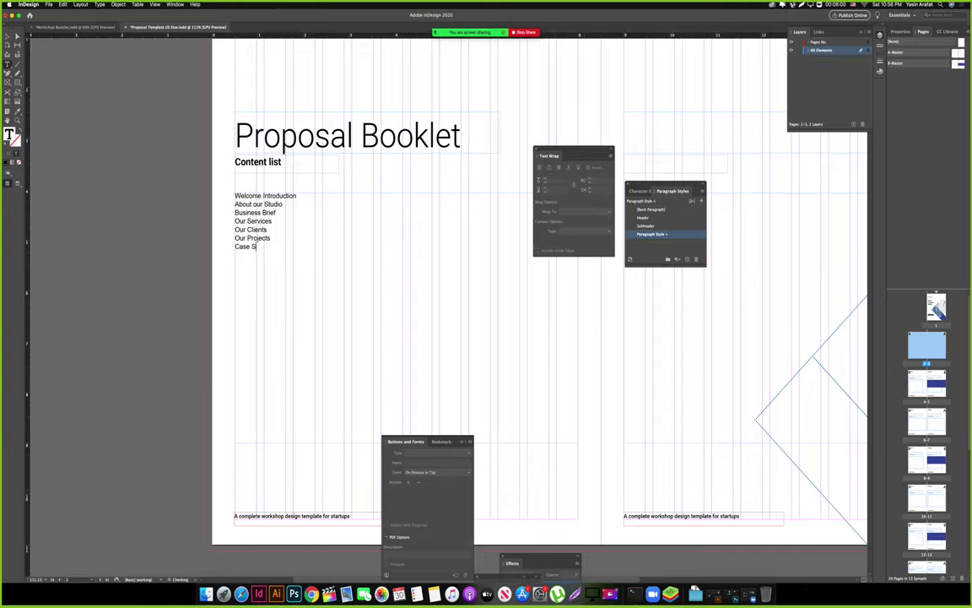
{"action": "type", "text": "tudy"}
Glance at the Kreatype reference in Chrome and add "Work Plan" below "Case Study" in the InDesign content list.
{"action": "key", "text": "super+Tab"}
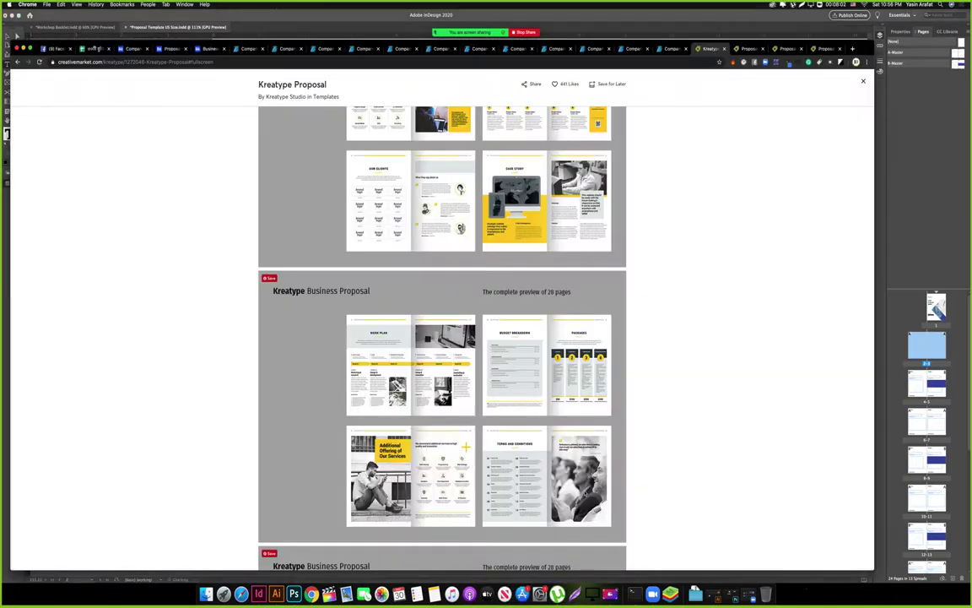
{"action": "key", "text": "super+Tab"}
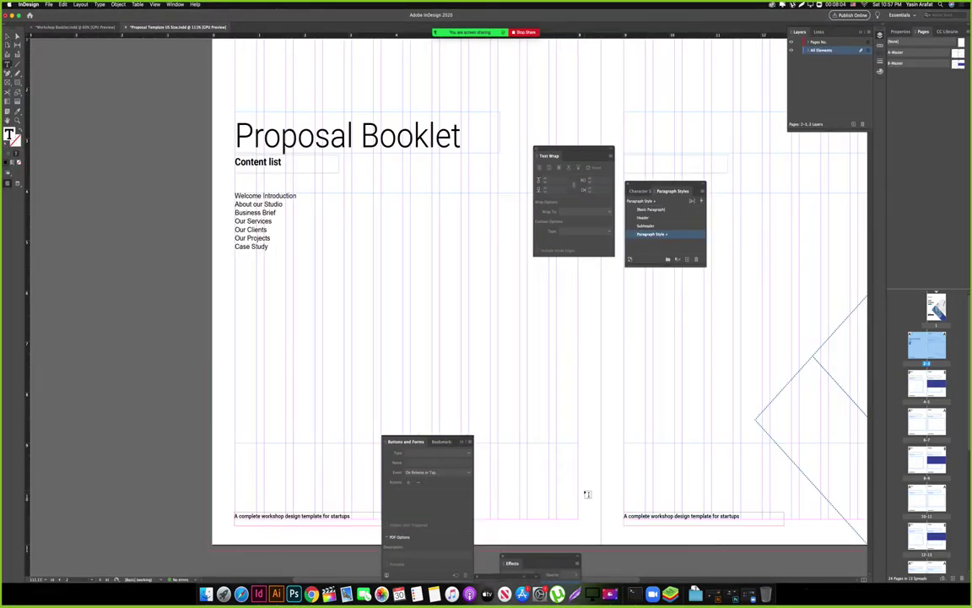
{"action": "key", "text": "Return"}
{"action": "type", "text": "Work Plan"}
Check the last Kreatype spreads in Chrome and finish the InDesign content list with "Terms & Conditions".
{"action": "key", "text": "super+Tab"}
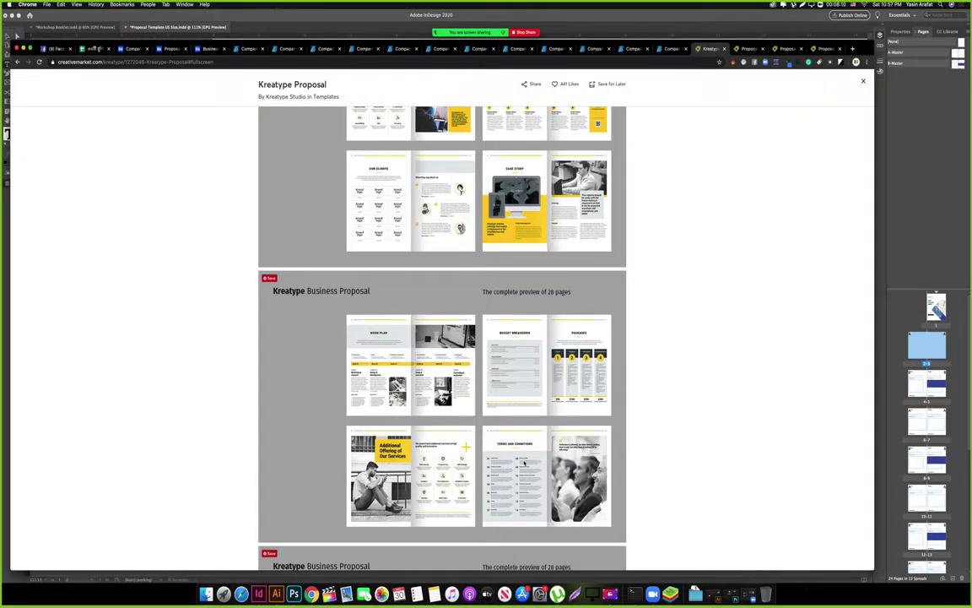
{"action": "scroll", "coordinate": [527, 463], "scroll_direction": "down", "scroll_amount": 3}
{"action": "key", "text": "super+Tab"}
{"action": "type", "text": "Terms"}
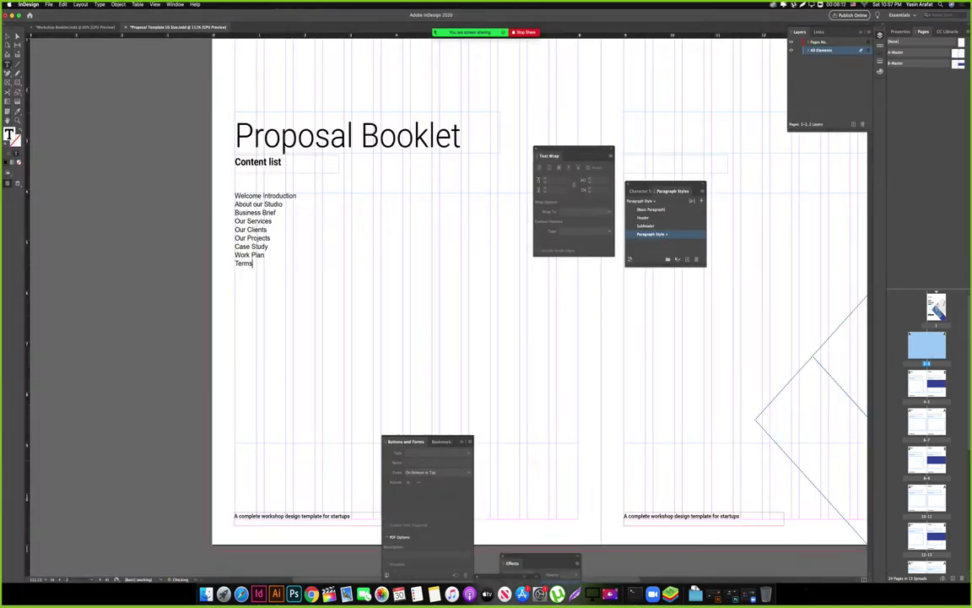
{"action": "type", "text": " & Conditions"}
Widen the line spacing of all the content list entries on page 2.
{"action": "key", "text": "super+a"}
{"action": "scroll", "coordinate": [527, 466], "scroll_direction": "left", "scroll_amount": 2}
{"action": "scroll", "coordinate": [531, 469], "scroll_direction": "up", "scroll_amount": 1}
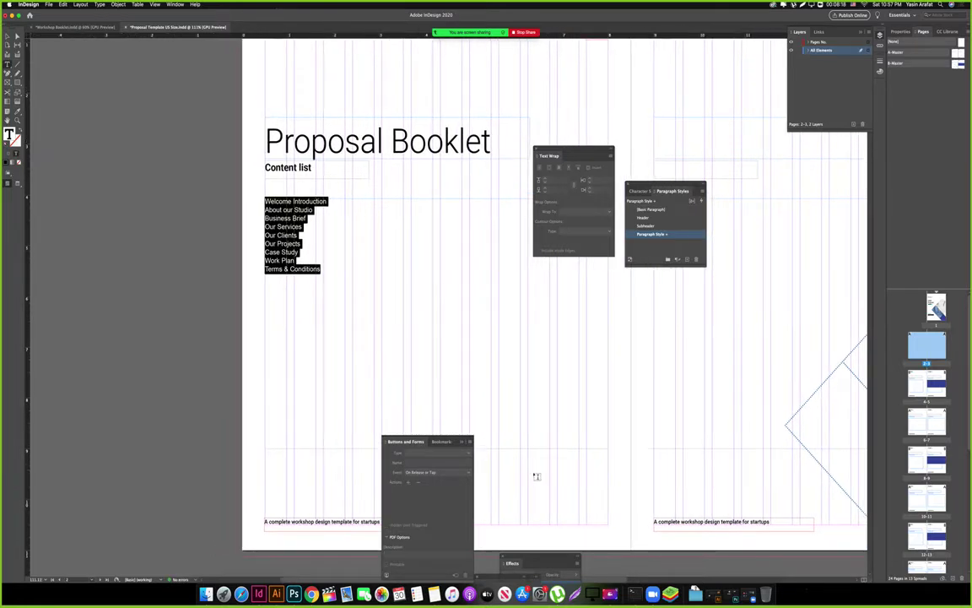
{"action": "key", "text": "alt+Down"}
{"action": "key", "text": "alt+Down"}
{"action": "key", "text": "alt+Down"}
{"action": "key", "text": "alt+Down"}
{"action": "key", "text": "alt+Down"}
{"action": "key", "text": "alt+Down"}
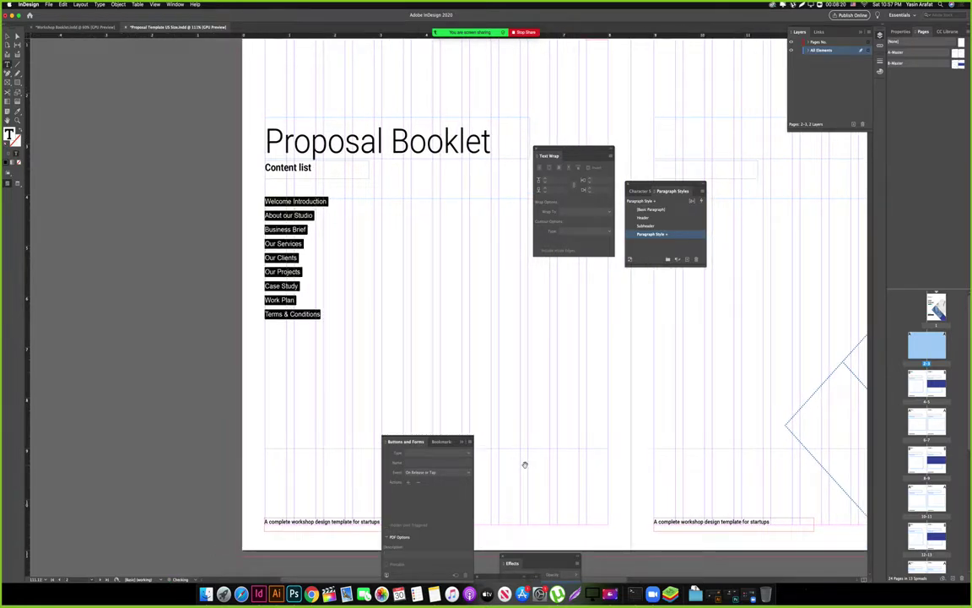
{"action": "key", "text": "Escape"}
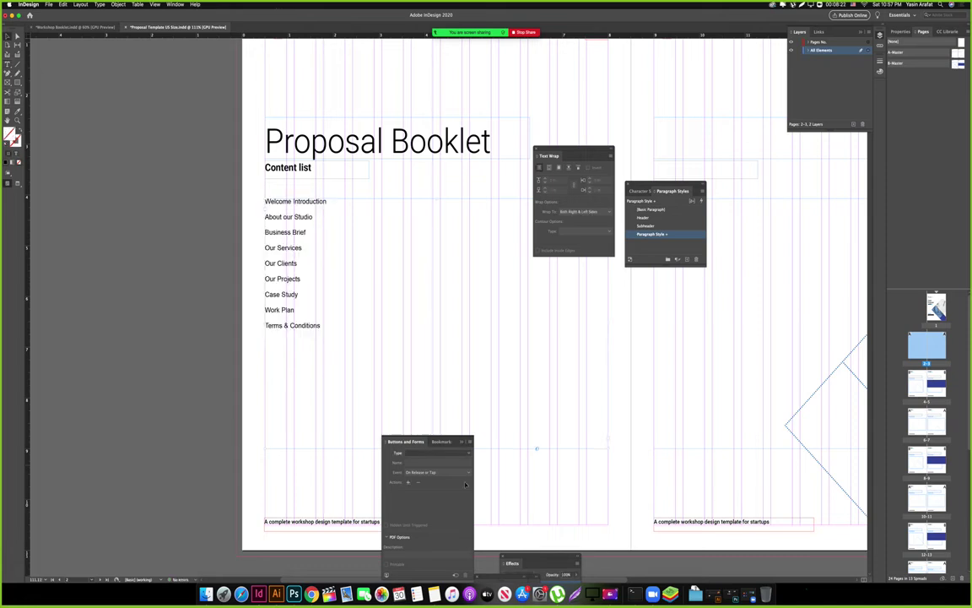
Select all the content list entries on page 2 and show their text properties.
{"action": "key", "text": "w"}
{"action": "double_click", "coordinate": [277, 247]}
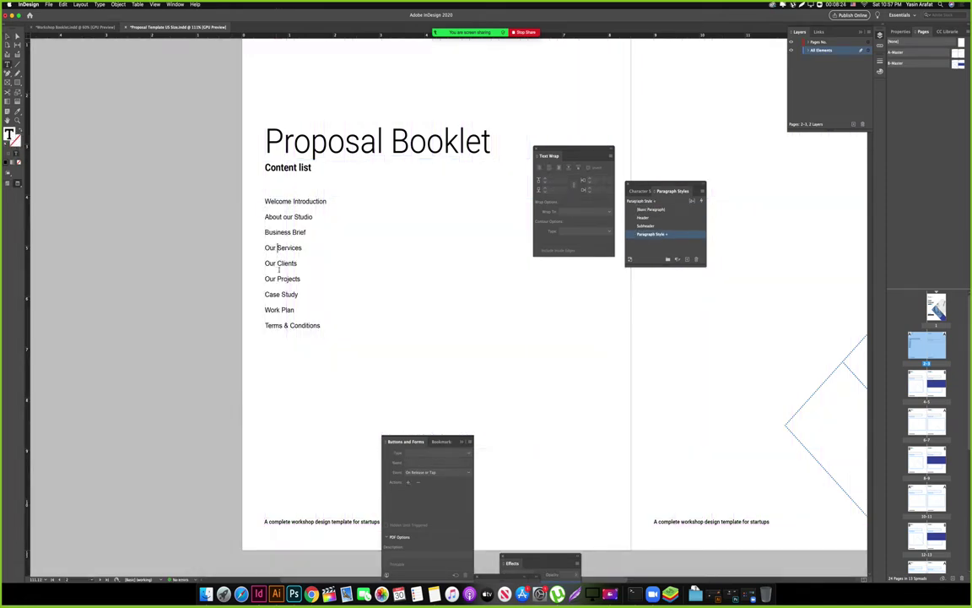
{"action": "left_click_drag", "start_coordinate": [323, 328], "coordinate": [230, 206]}
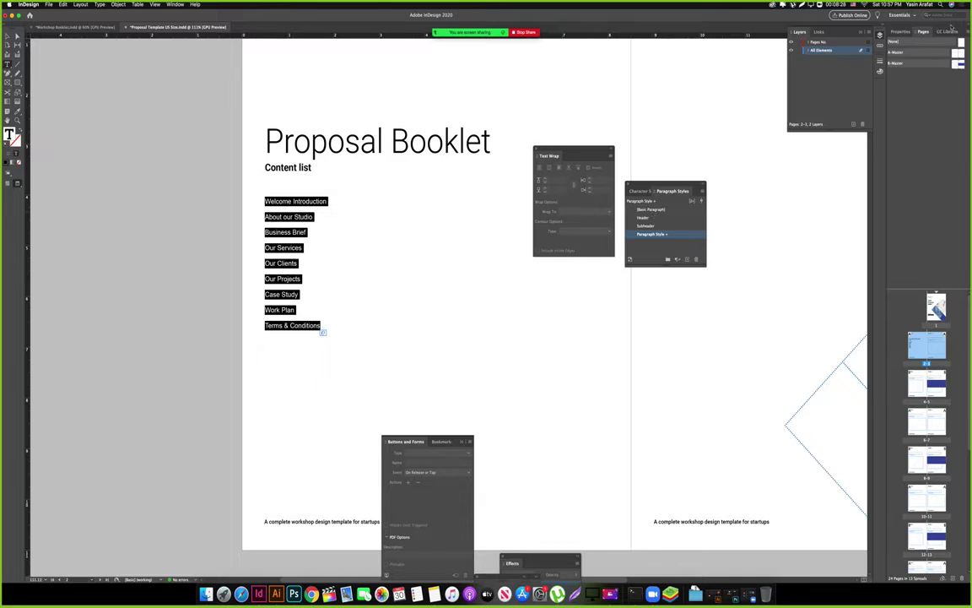
{"action": "left_click", "coordinate": [900, 32]}
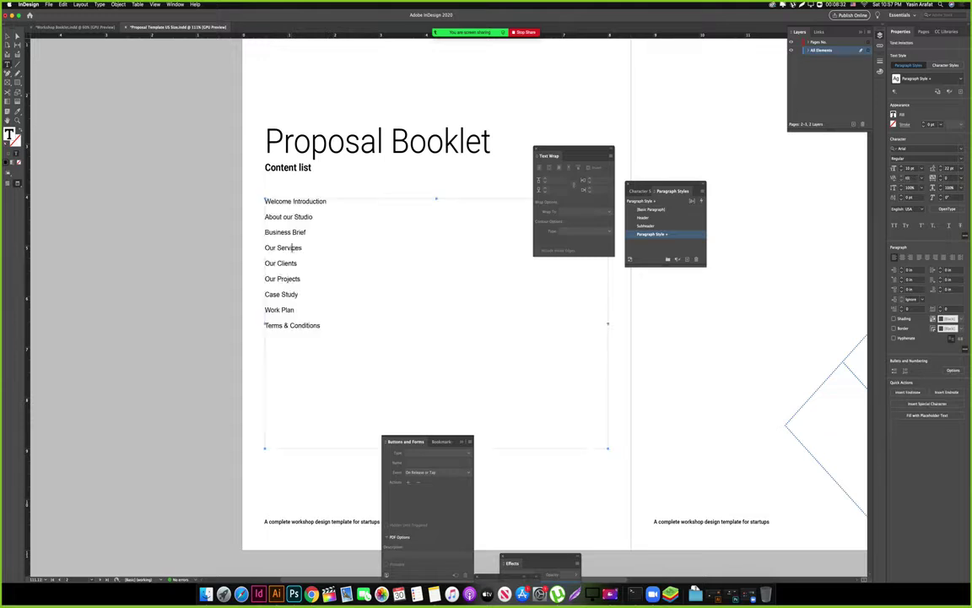
{"action": "left_click", "coordinate": [942, 149]}
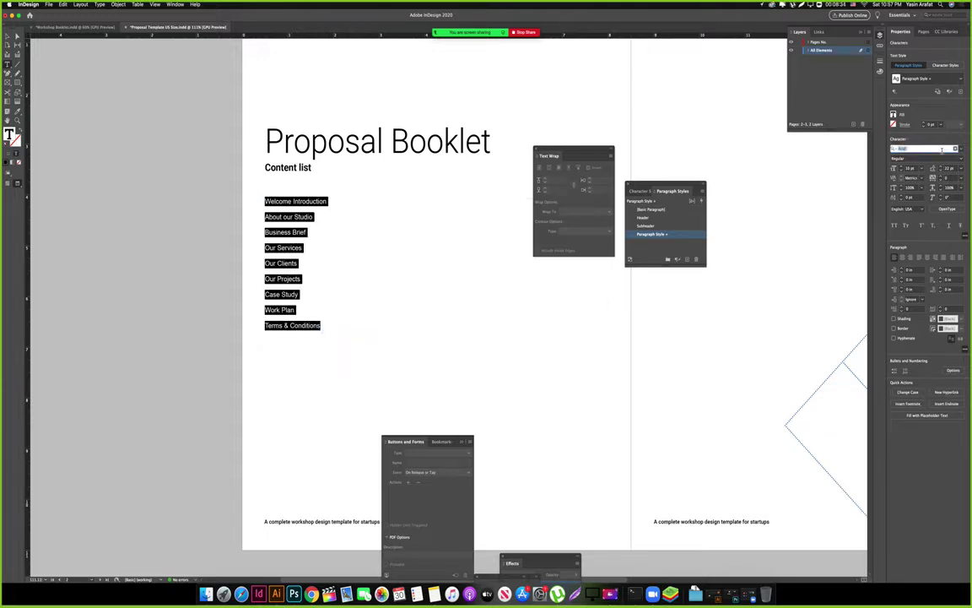
{"action": "type", "text": "roboto"}
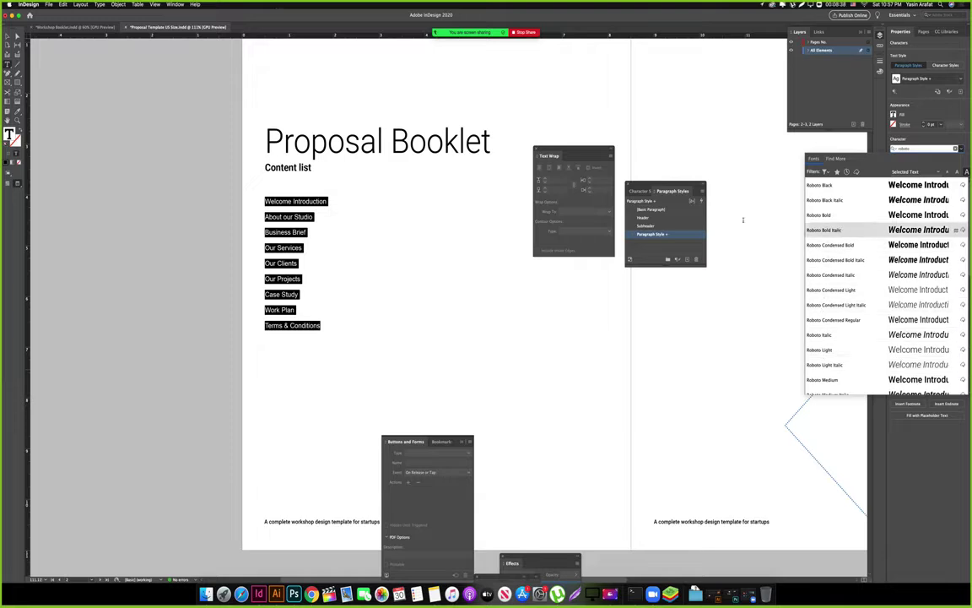
{"action": "key", "text": "Escape"}
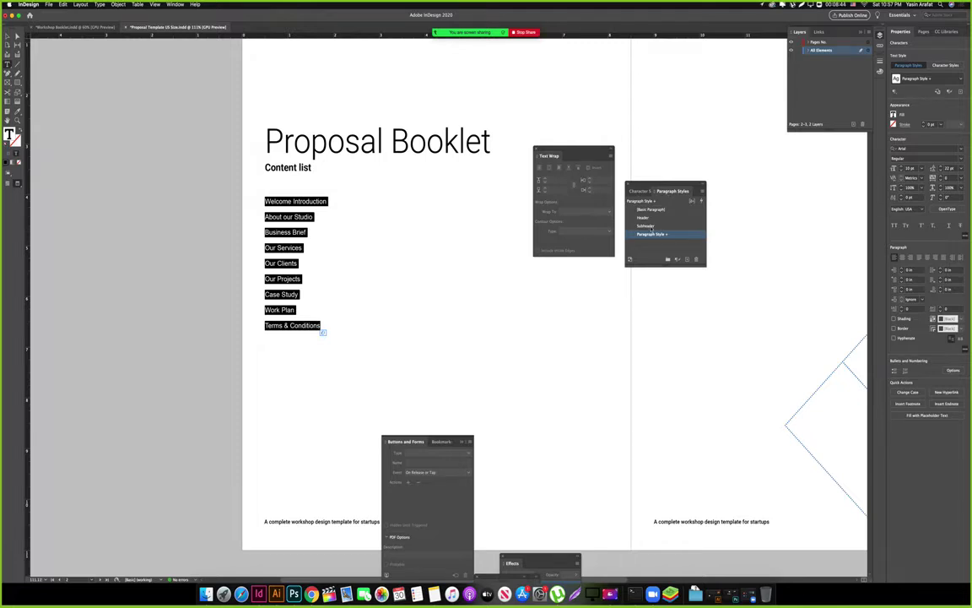
Clear the overrides on the content list entries, apply the Subheader paragraph style and reduce their font size to 11 pt.
{"action": "left_click", "coordinate": [651, 233], "text": "alt"}
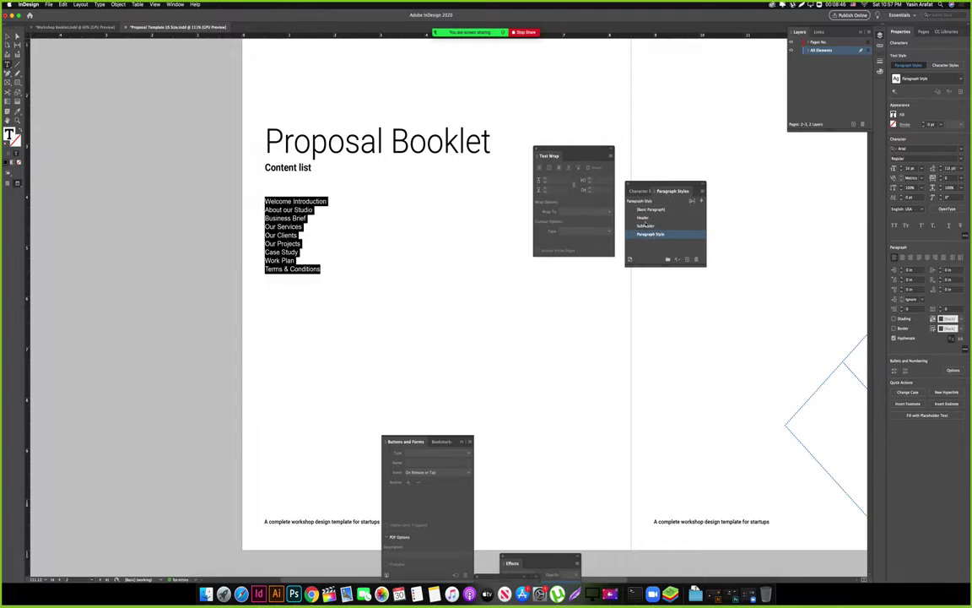
{"action": "left_click", "coordinate": [645, 225]}
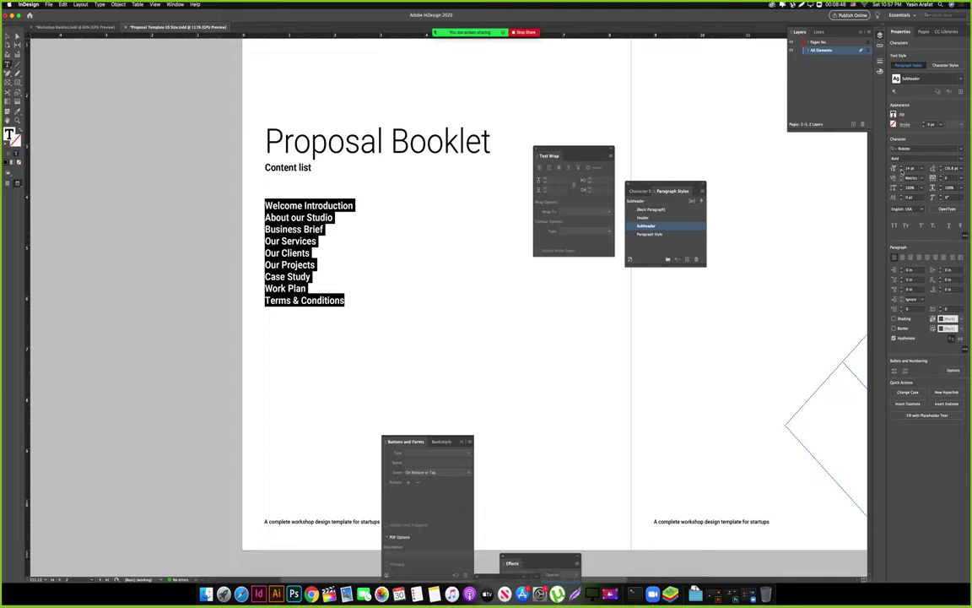
{"action": "left_click", "coordinate": [902, 172]}
{"action": "left_click", "coordinate": [902, 172]}
{"action": "left_click", "coordinate": [901, 170]}
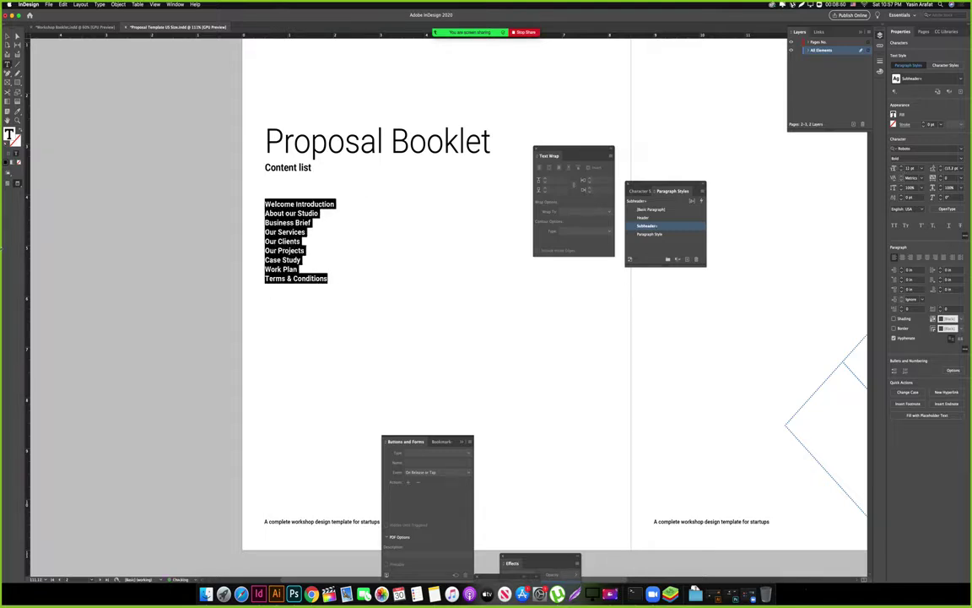
Widen the leading of all content list entries to 29.2 pt.
{"action": "left_click", "coordinate": [286, 242]}
{"action": "key", "text": "super+a"}
{"action": "key", "text": "alt+Down"}
{"action": "key", "text": "alt+Down"}
{"action": "key", "text": "alt+Down"}
{"action": "key", "text": "alt+Down"}
{"action": "key", "text": "alt+Down"}
{"action": "key", "text": "alt+Down"}
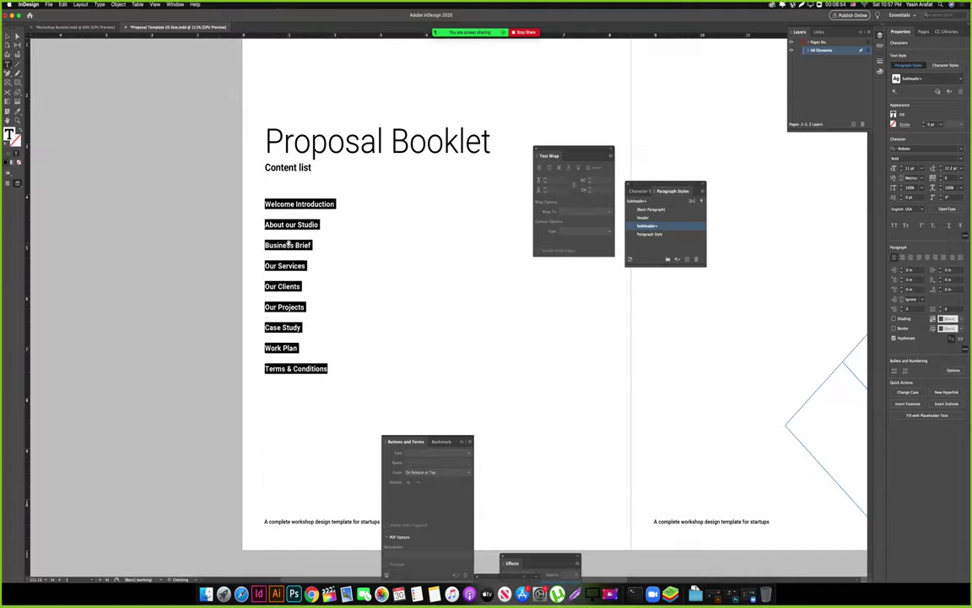
{"action": "key", "text": "alt+Down"}
{"action": "key", "text": "alt+Down"}
{"action": "key", "text": "alt+Down"}
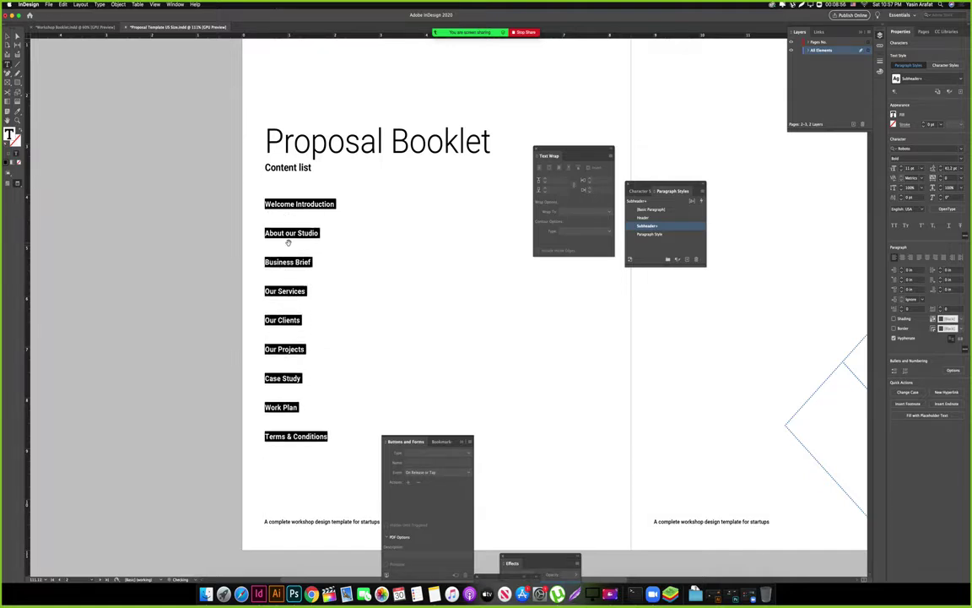
{"action": "key", "text": "alt+Up"}
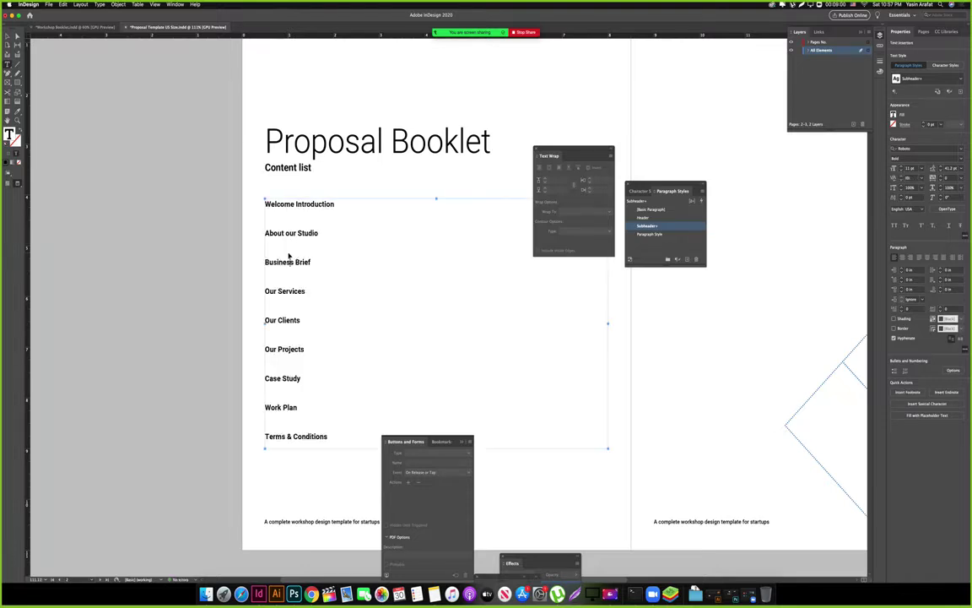
{"action": "key", "text": "alt+Up"}
{"action": "key", "text": "alt+Up"}
{"action": "key", "text": "alt+Up"}
{"action": "key", "text": "alt+Up"}
{"action": "key", "text": "alt+Up"}
{"action": "key", "text": "alt+Up"}
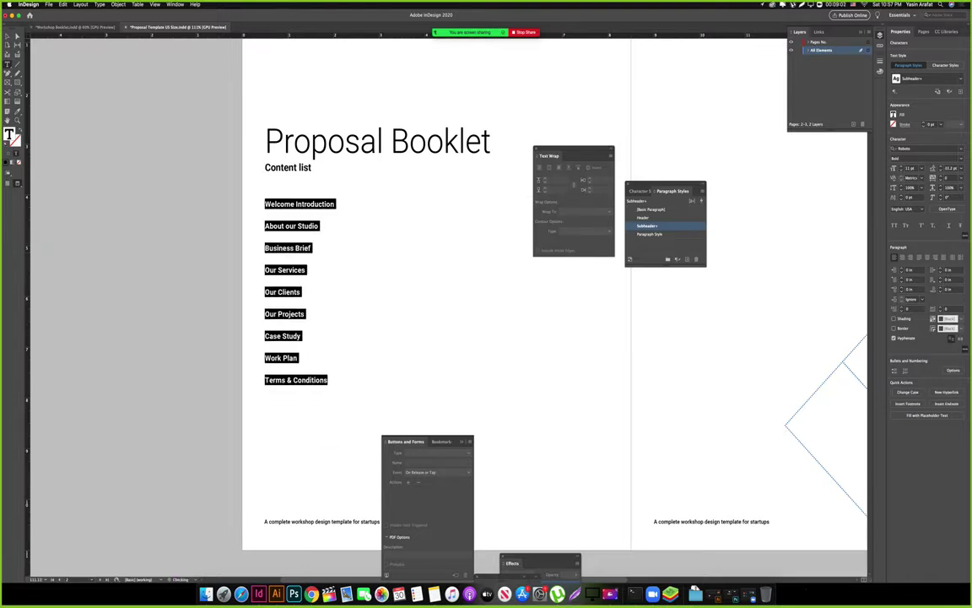
Turn the content list entries into a bulleted list.
{"action": "left_click", "coordinate": [100, 4]}
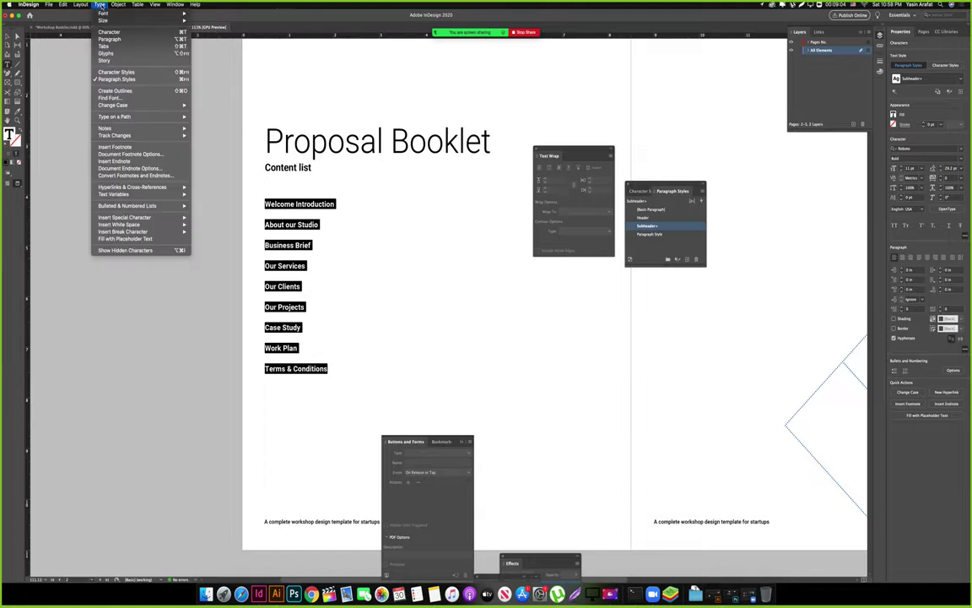
{"action": "mouse_move", "coordinate": [169, 205]}
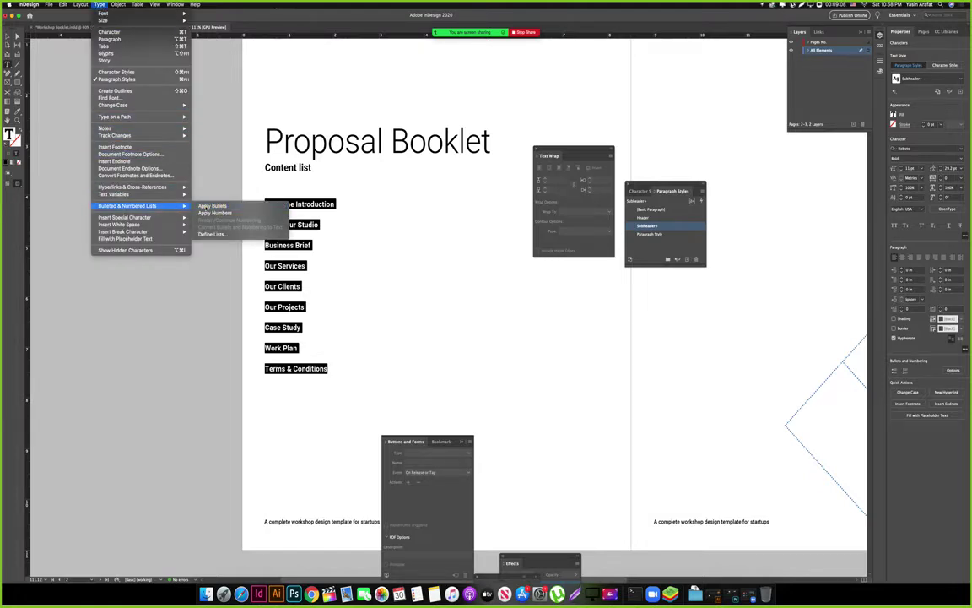
{"action": "left_click", "coordinate": [206, 206]}
{"action": "left_click", "coordinate": [317, 269]}
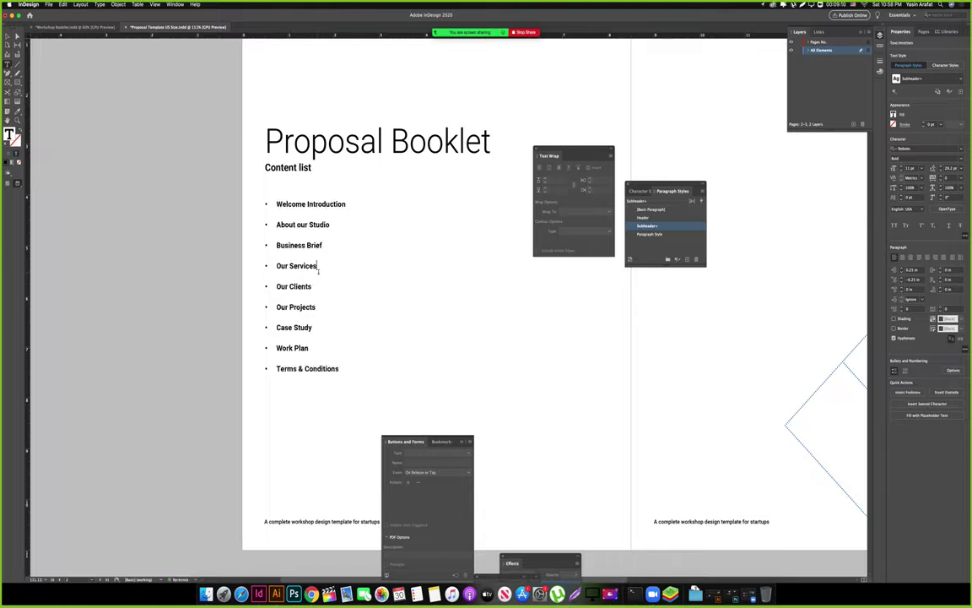
{"action": "key", "text": "Escape"}
Narrow the content list text frame to about 3.02 in and set it to 1 column.
{"action": "key", "text": "Tab"}
{"action": "key", "text": "w"}
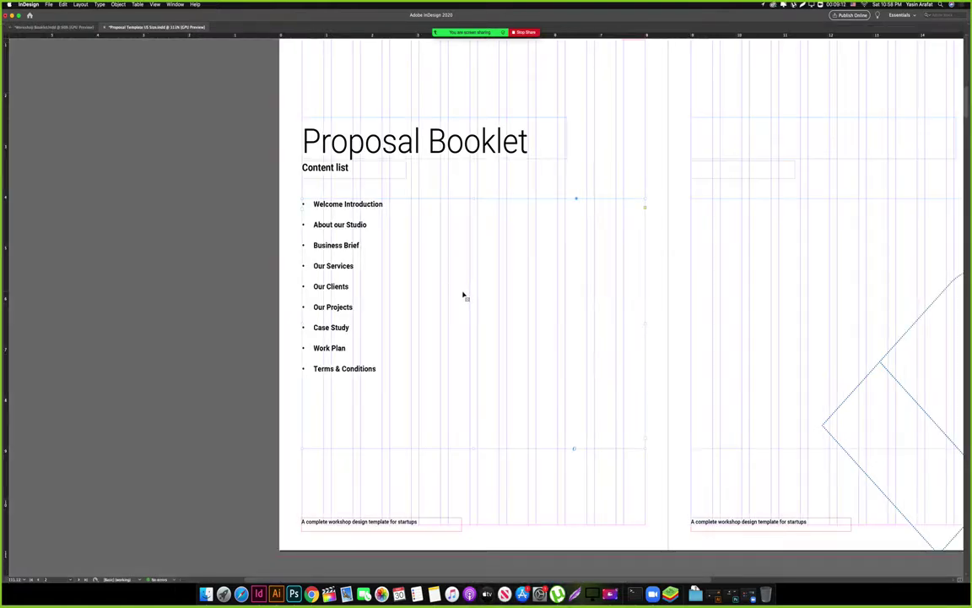
{"action": "left_click_drag", "start_coordinate": [646, 324], "coordinate": [440, 315]}
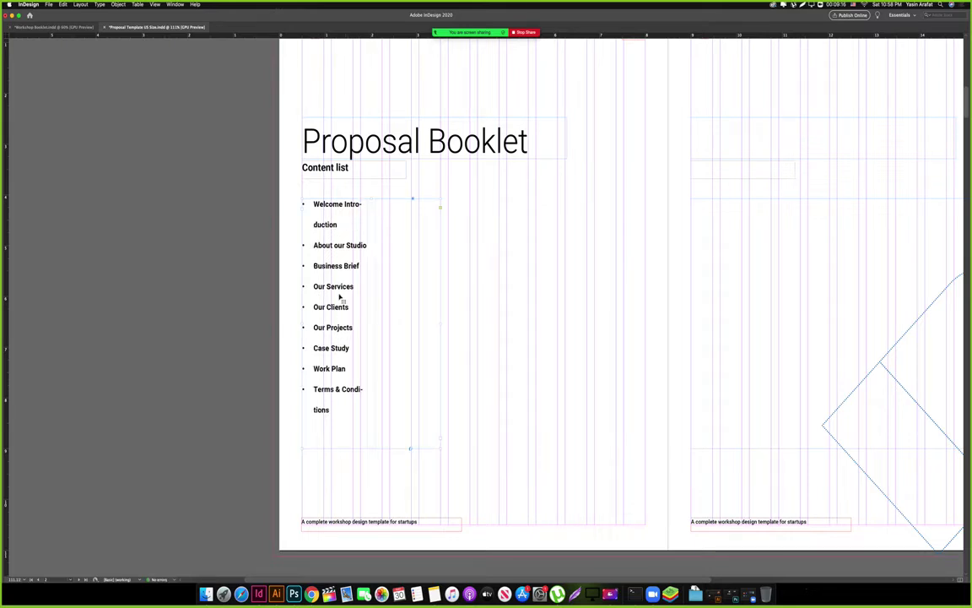
{"action": "double_click", "coordinate": [340, 296]}
{"action": "key", "text": "super+a"}
{"action": "key", "text": "super+b"}
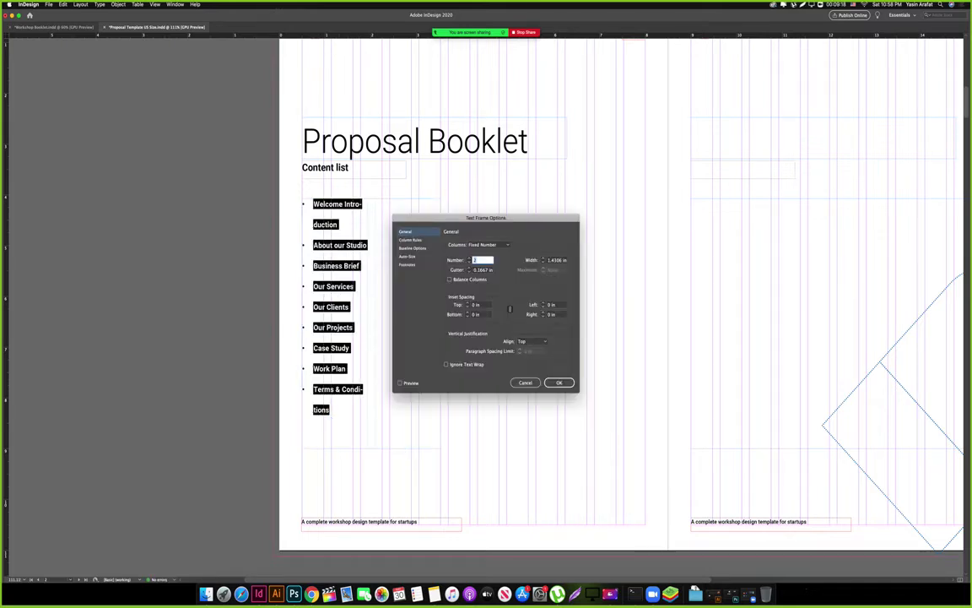
{"action": "type", "text": "1"}
{"action": "key", "text": "Return"}
{"action": "key", "text": "Escape"}
{"action": "key", "text": "w"}
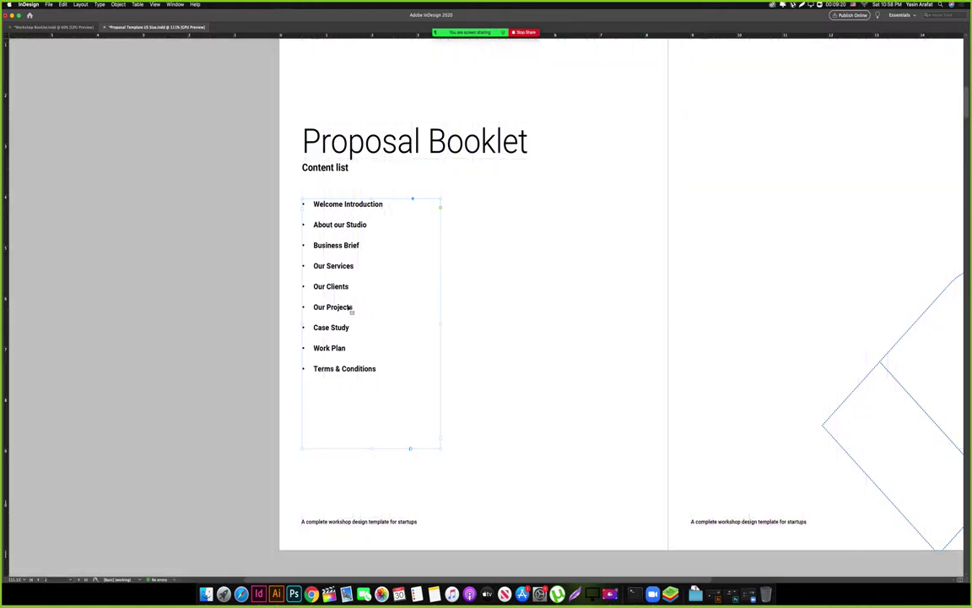
Duplicate the content list text frame just to the right of the original list.
{"action": "key", "text": "w"}
{"action": "left_click_drag", "start_coordinate": [330, 309], "coordinate": [436, 322]}
{"action": "key", "text": "Tab"}
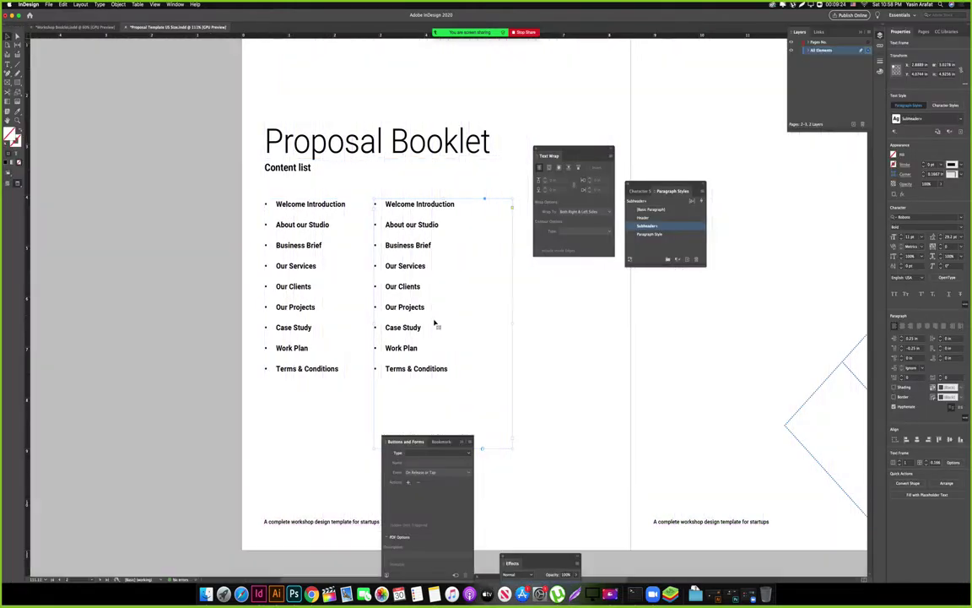
Replace the duplicated list's text with the page numbers 01, 03, 05, 07, 09, 11, 15, 18 and 19, one per line.
{"action": "double_click", "coordinate": [413, 311]}
{"action": "key", "text": "ctrl+a"}
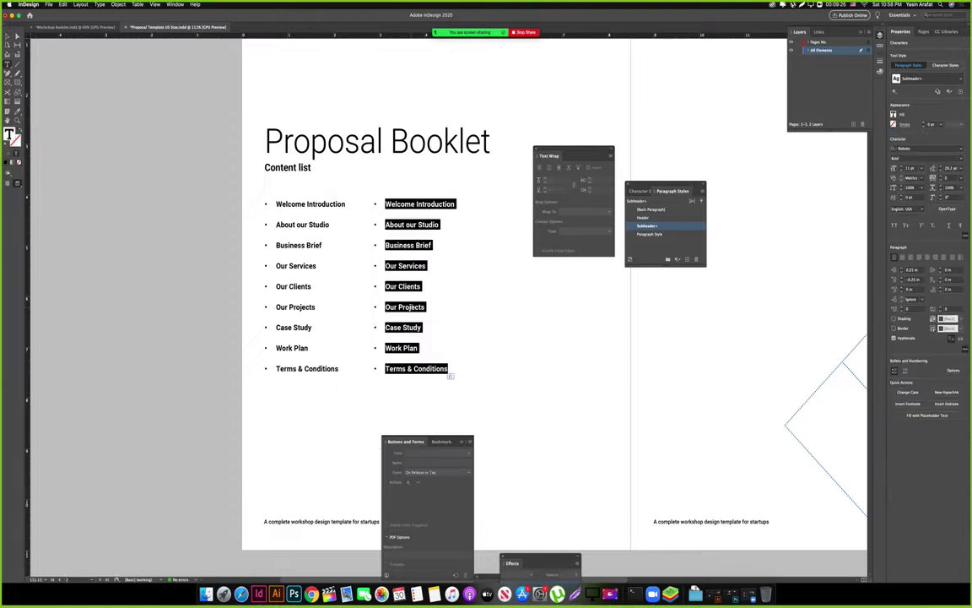
{"action": "type", "text": "01 "}
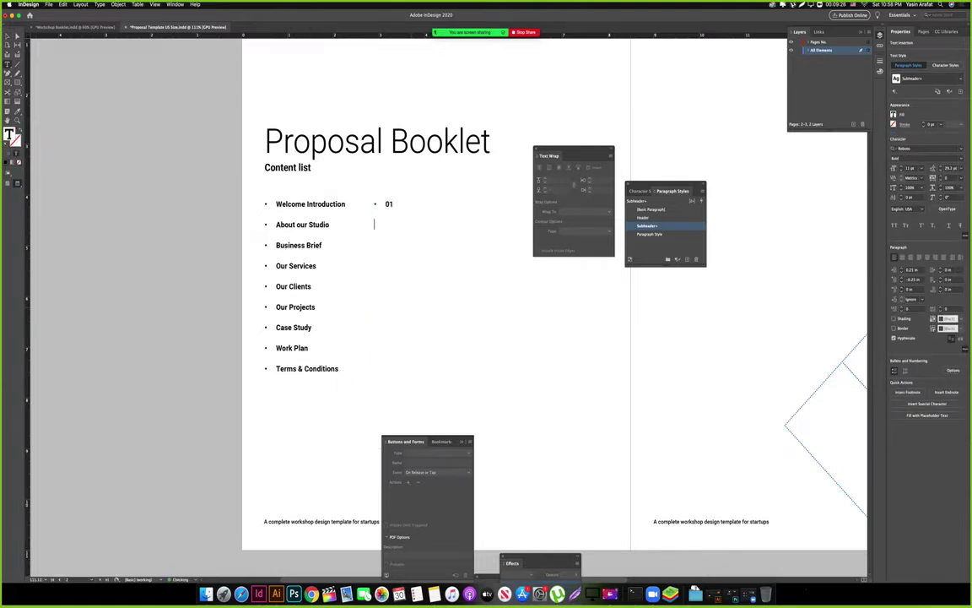
{"action": "type", "text": "03 05 "}
{"action": "type", "text": "07"}
{"action": "key", "text": "Return"}
{"action": "type", "text": "19"}
{"action": "key", "text": "Escape"}
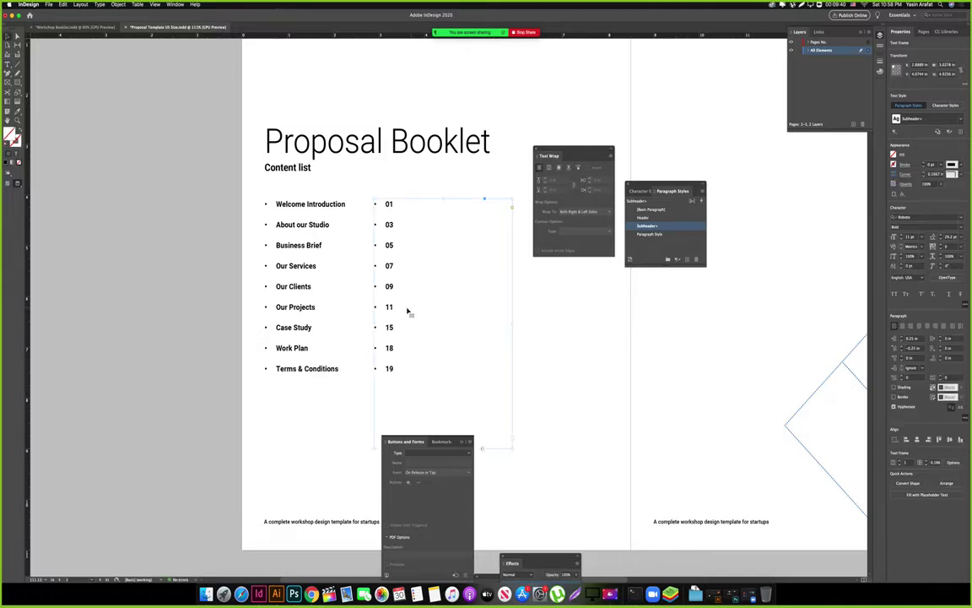
Remove the bullets from all the page numbers beside the content list.
{"action": "key", "text": "Tab"}
{"action": "left_click_drag", "start_coordinate": [443, 306], "coordinate": [479, 309]}
{"action": "left_click", "coordinate": [683, 332]}
{"action": "left_click_drag", "start_coordinate": [412, 277], "coordinate": [504, 283]}
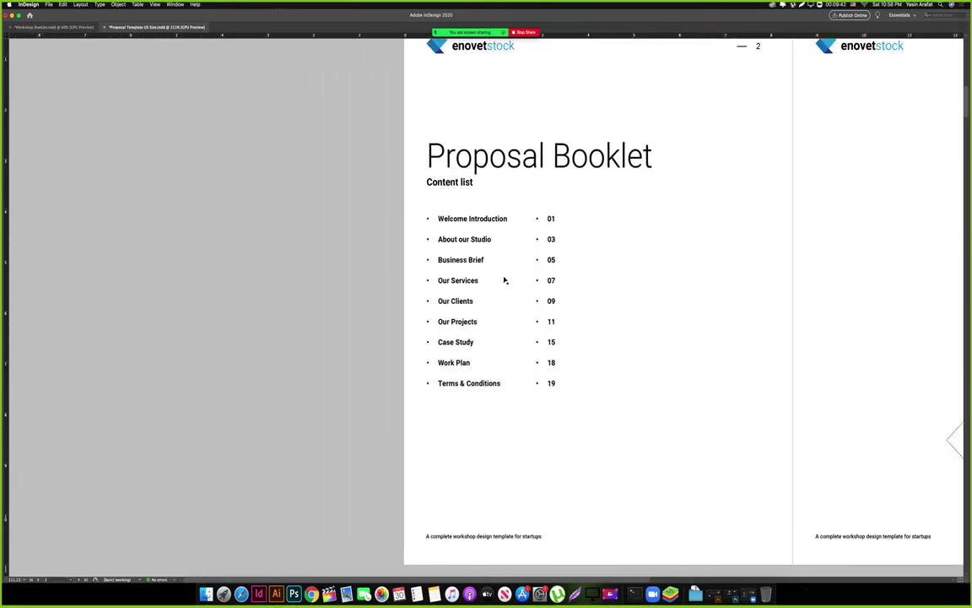
{"action": "scroll", "coordinate": [575, 258], "scroll_direction": "up", "scroll_amount": 2}
{"action": "key", "text": "Tab"}
{"action": "left_click", "coordinate": [513, 286]}
{"action": "key", "text": "super+a"}
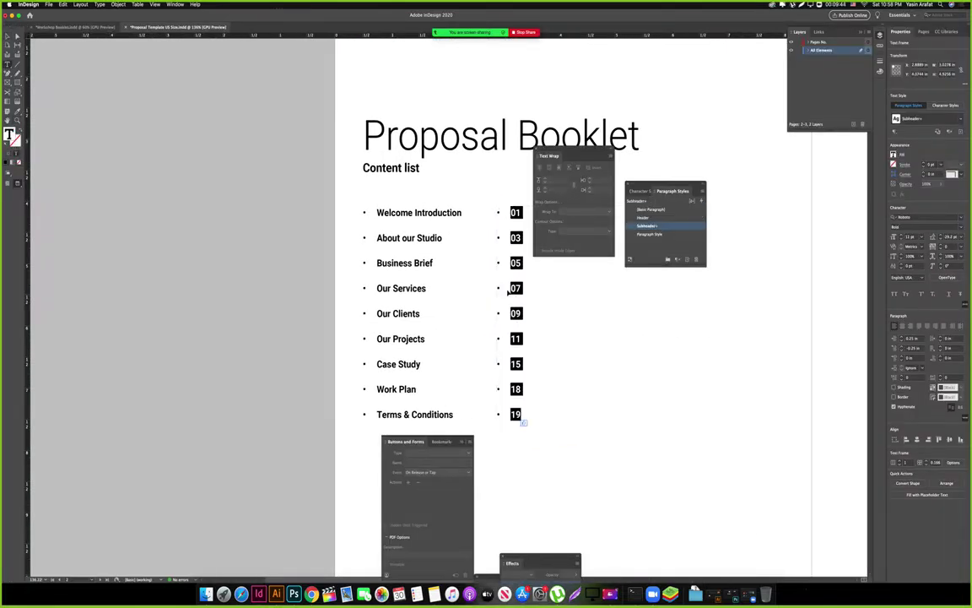
{"action": "left_click", "coordinate": [137, 4]}
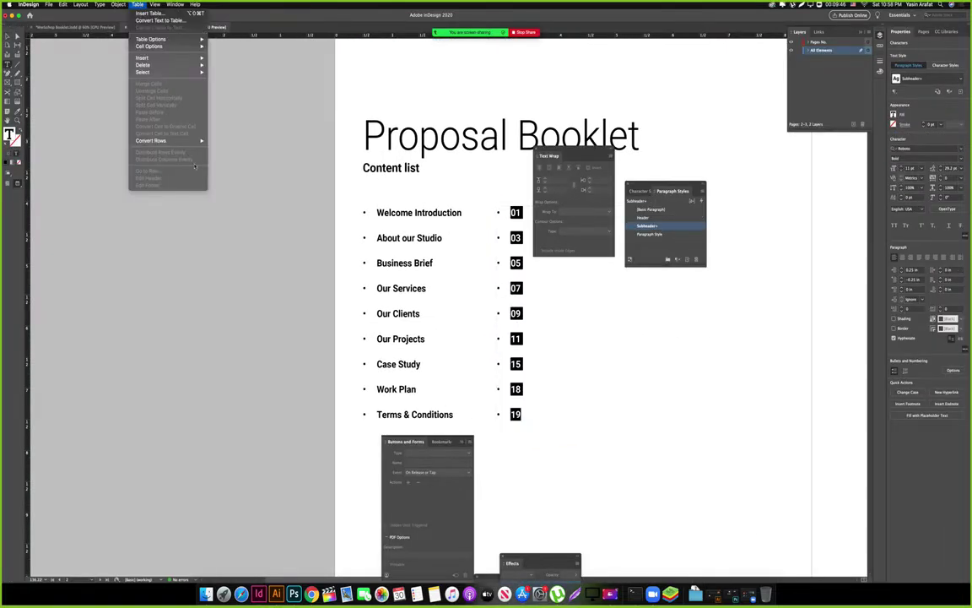
{"action": "mouse_move", "coordinate": [100, 4]}
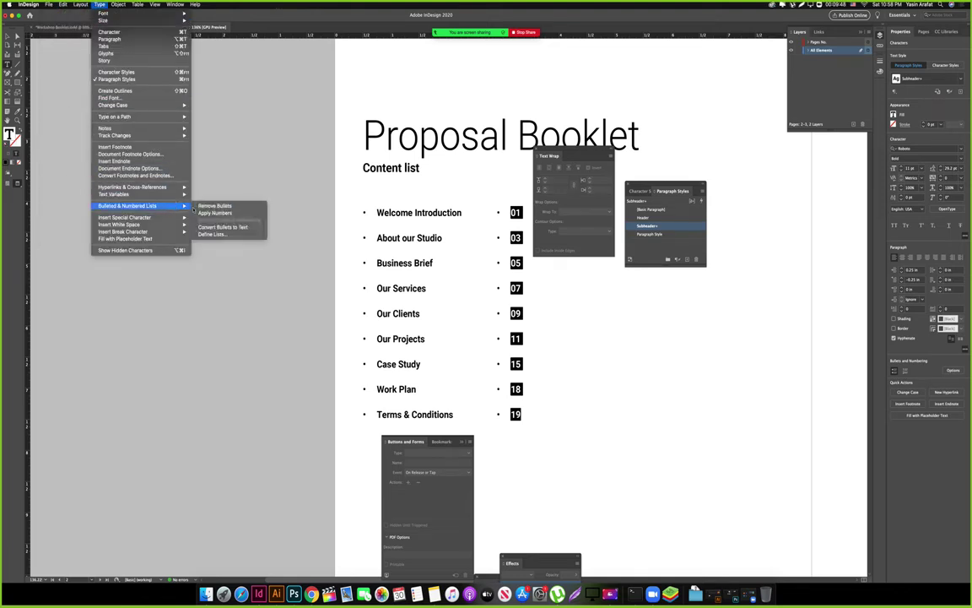
{"action": "left_click", "coordinate": [214, 205]}
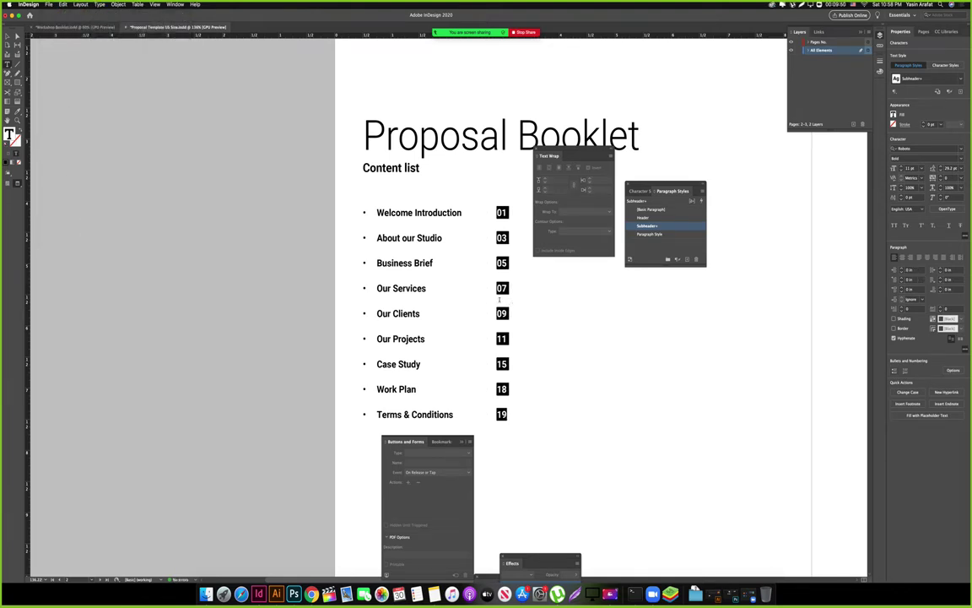
Move the page-number text frame further away from the content titles while keeping it level with them.
{"action": "key", "text": "Escape"}
{"action": "key", "text": "Tab"}
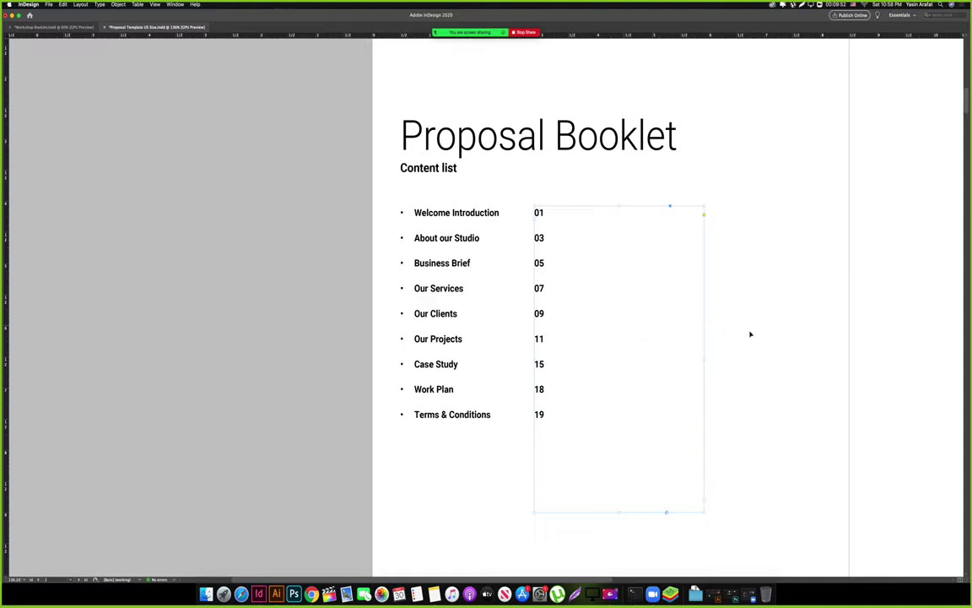
{"action": "left_click_drag", "start_coordinate": [548, 341], "coordinate": [581, 346]}
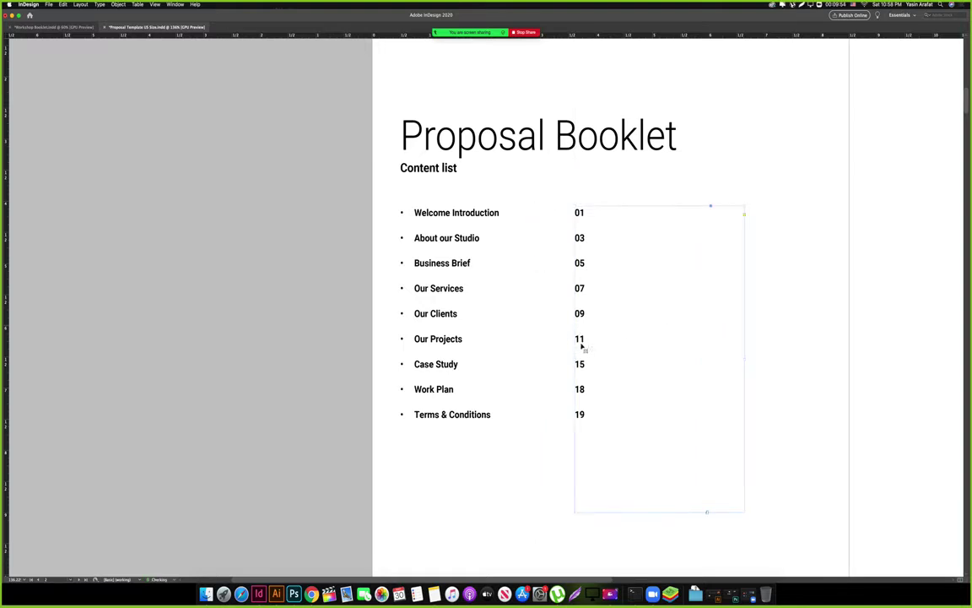
{"action": "key", "text": "w"}
{"action": "left_click", "coordinate": [324, 297]}
{"action": "left_click_drag", "start_coordinate": [529, 287], "coordinate": [528, 300]}
{"action": "key", "text": "w"}
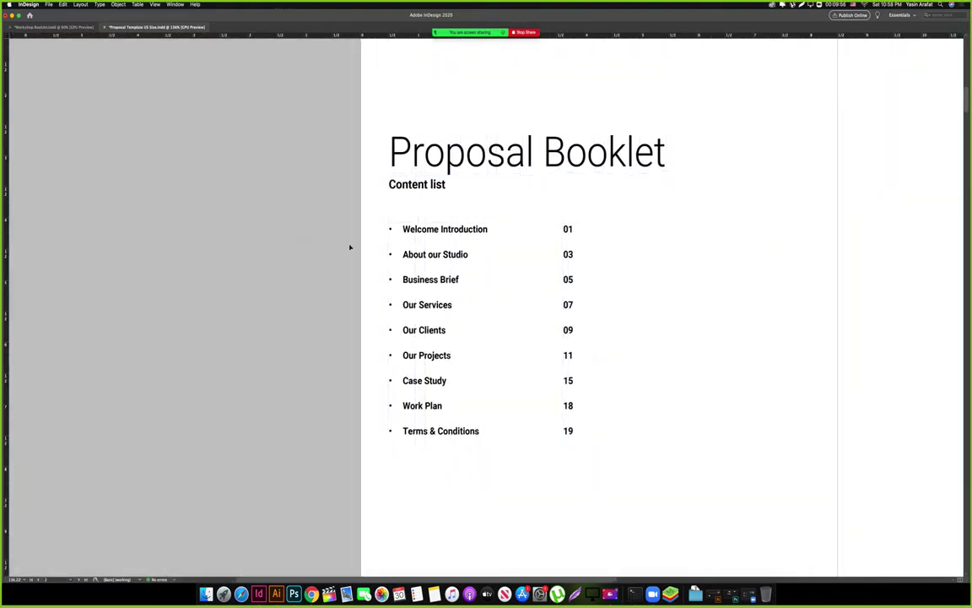
Draw a horizontal line about 5.6 in long beneath the Welcome Introduction entry and duplicate it down the list to make eight divider lines.
{"action": "key", "text": "Tab"}
{"action": "left_click_drag", "start_coordinate": [438, 277], "coordinate": [309, 263]}
{"action": "key", "text": "Tab"}
{"action": "left_click", "coordinate": [251, 237]}
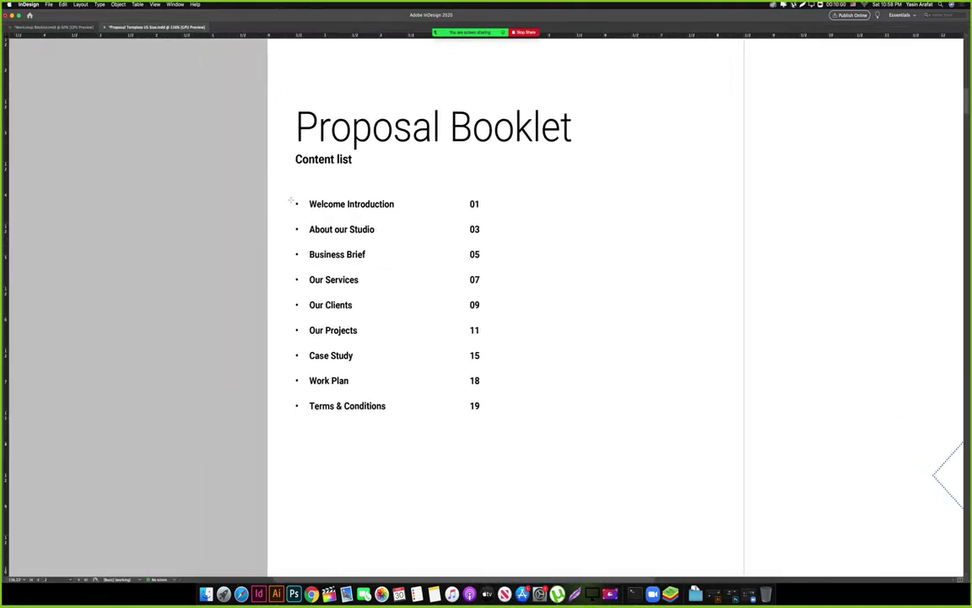
{"action": "mouse_move", "coordinate": [289, 216]}
{"action": "left_mouse_down"}
{"action": "mouse_move", "coordinate": [604, 241]}
{"action": "mouse_move", "coordinate": [580, 236]}
{"action": "mouse_move", "coordinate": [580, 271]}
{"action": "left_mouse_up"}
{"action": "key", "text": "v"}
{"action": "left_click", "coordinate": [582, 216], "text": "shift"}
{"action": "left_click", "coordinate": [579, 242], "text": "shift"}
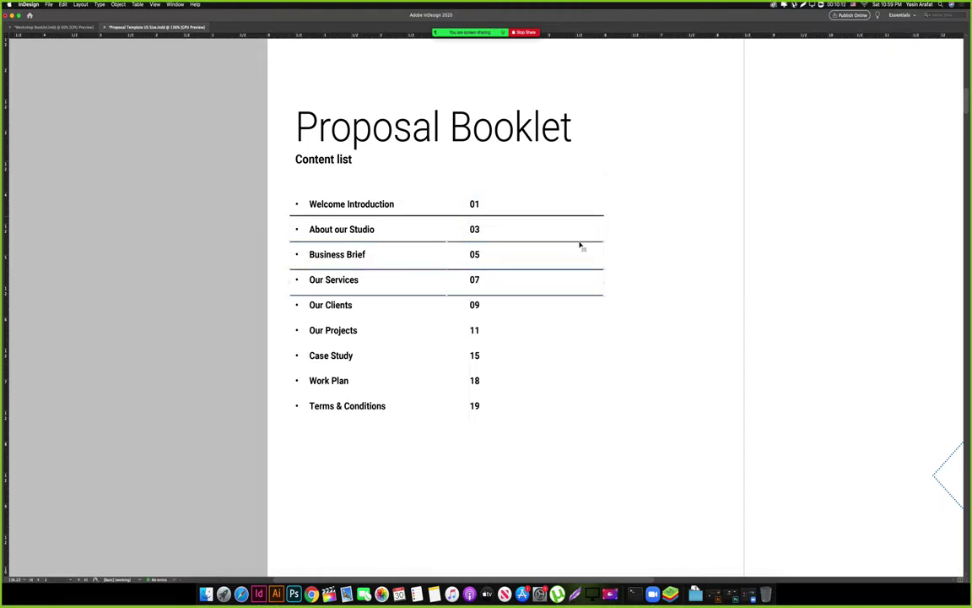
{"action": "left_click", "coordinate": [582, 216], "text": "shift"}
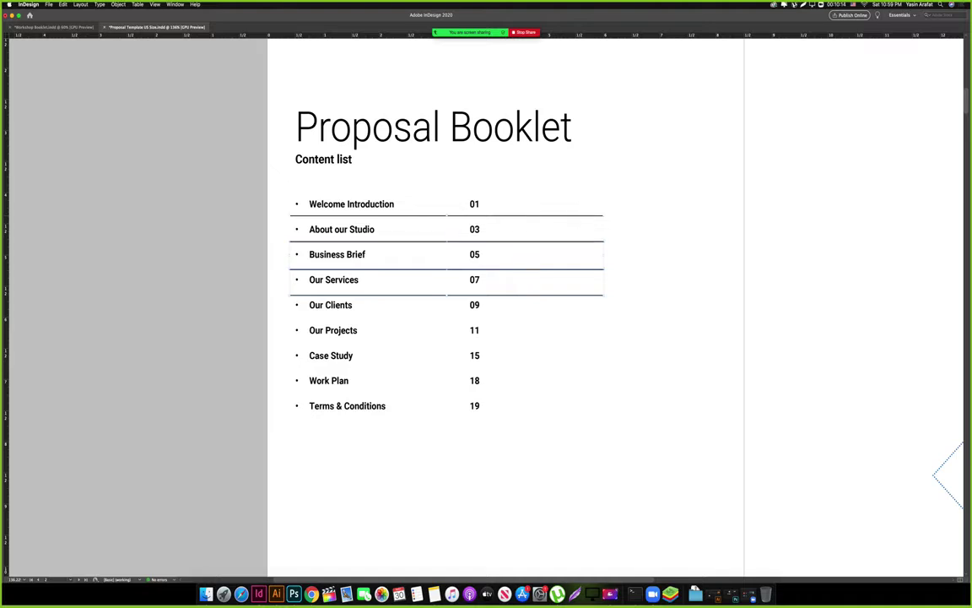
{"action": "left_click_drag", "start_coordinate": [581, 216], "coordinate": [577, 321]}
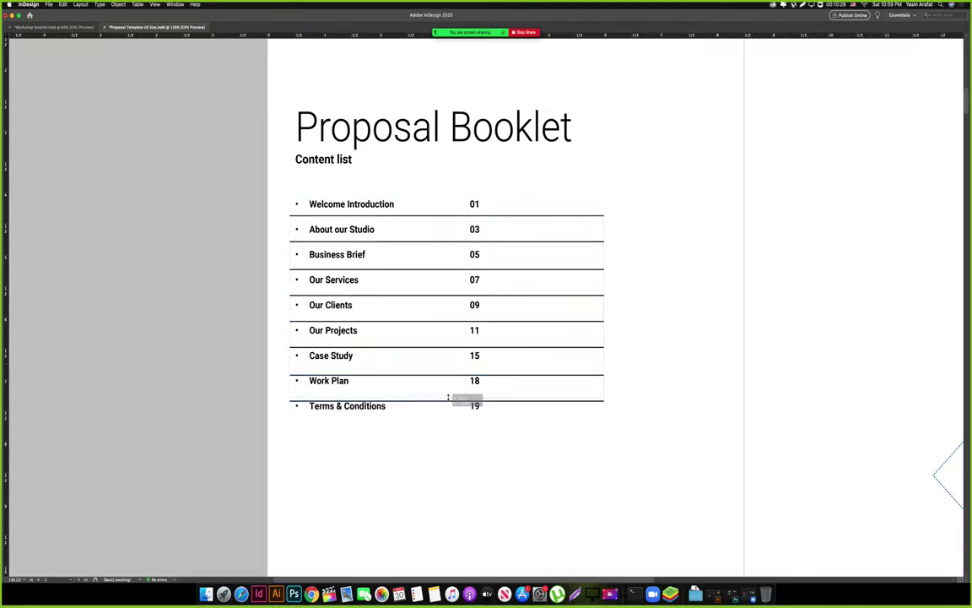
Compress the spacing of the eight divider lines so each sits midway between neighbouring entries.
{"action": "left_click_drag", "start_coordinate": [449, 400], "coordinate": [447, 393]}
{"action": "left_click", "coordinate": [684, 413]}
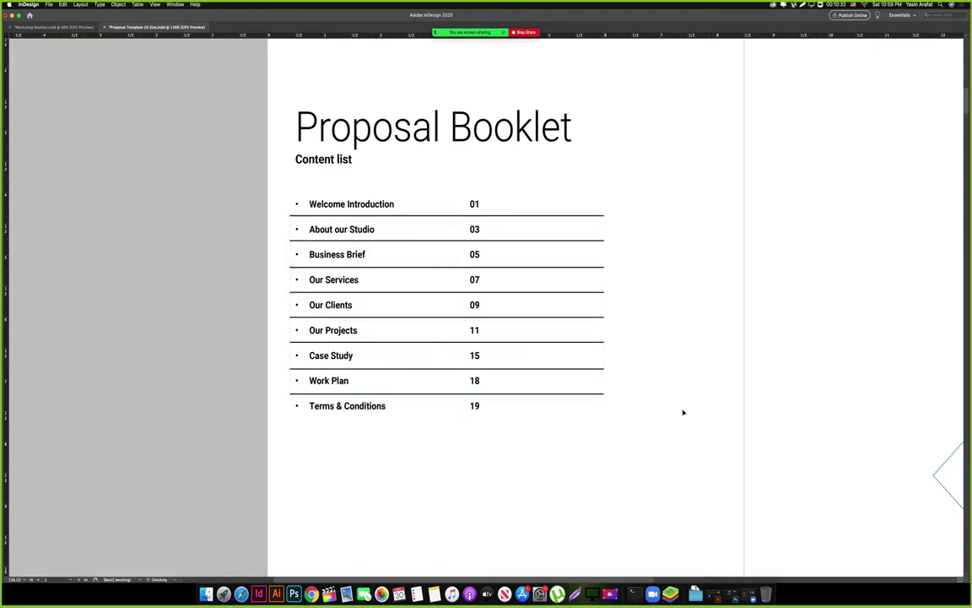
{"action": "key", "text": "w"}
{"action": "key", "text": "w"}
Narrow the page-number text frame to the ends of the divider lines and centre its numbers.
{"action": "left_click", "coordinate": [488, 436]}
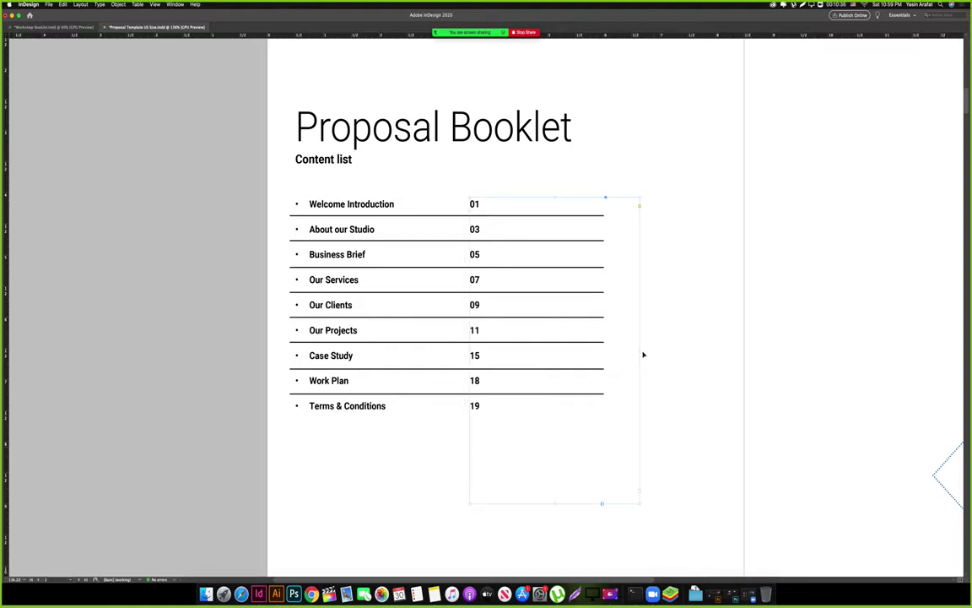
{"action": "left_click_drag", "start_coordinate": [639, 350], "coordinate": [605, 357]}
{"action": "key", "text": "super+shift+c"}
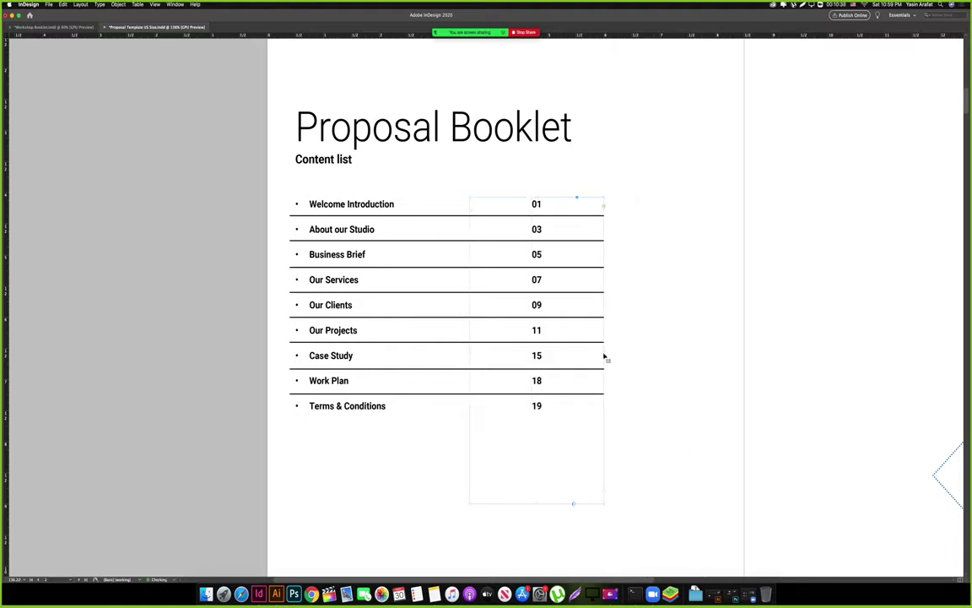
{"action": "left_click", "coordinate": [659, 377]}
Right-align all the page numbers and shift their frame slightly inward from the ends of the divider lines.
{"action": "key", "text": "Tab"}
{"action": "double_click", "coordinate": [498, 406]}
{"action": "key", "text": "super+a"}
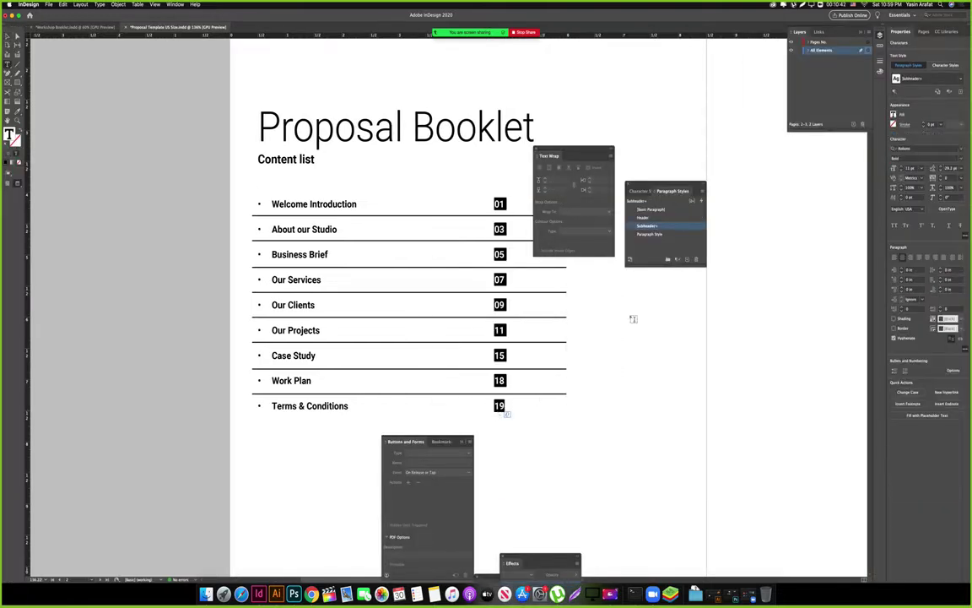
{"action": "left_click", "coordinate": [912, 258]}
{"action": "key", "text": "Escape"}
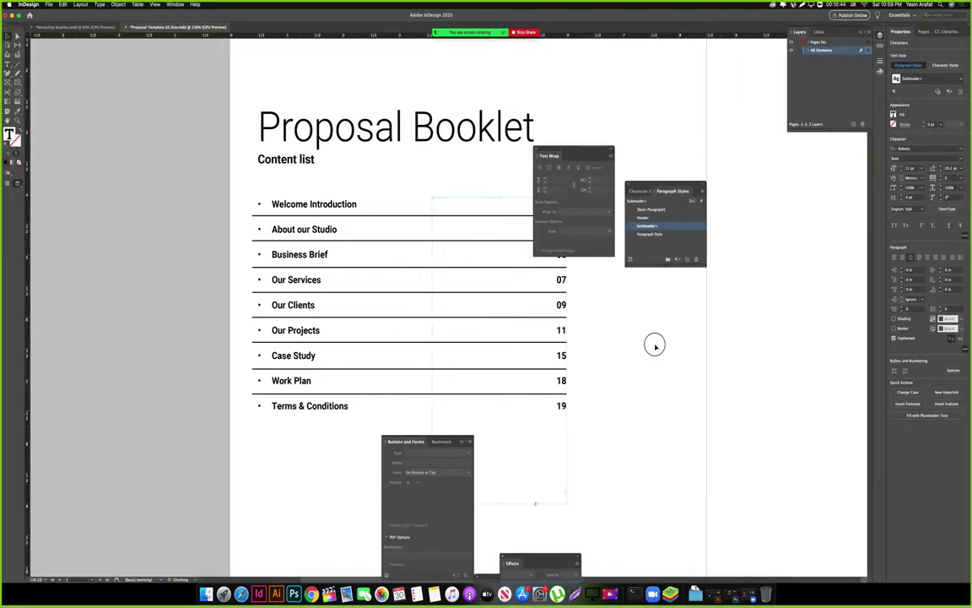
{"action": "key", "text": "Tab"}
{"action": "left_click_drag", "start_coordinate": [600, 310], "coordinate": [584, 311]}
{"action": "left_click", "coordinate": [640, 318]}
Convert the bullets of all content titles, from Welcome Introduction to Terms & Conditions, into a numbered list.
{"action": "scroll", "coordinate": [407, 381], "scroll_direction": "left", "scroll_amount": 3}
{"action": "key", "text": "Tab"}
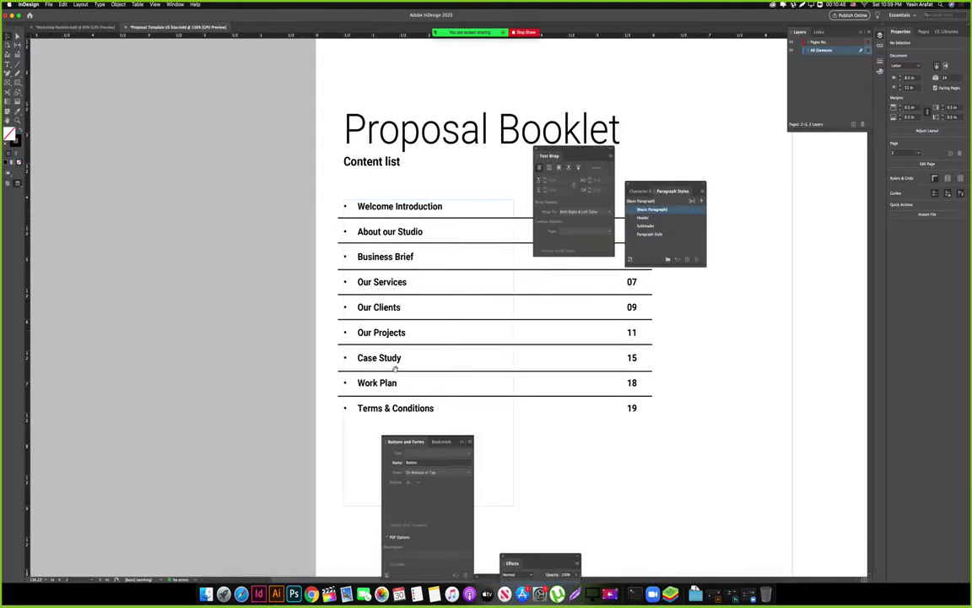
{"action": "triple_click", "coordinate": [382, 333]}
{"action": "key", "text": "super+a"}
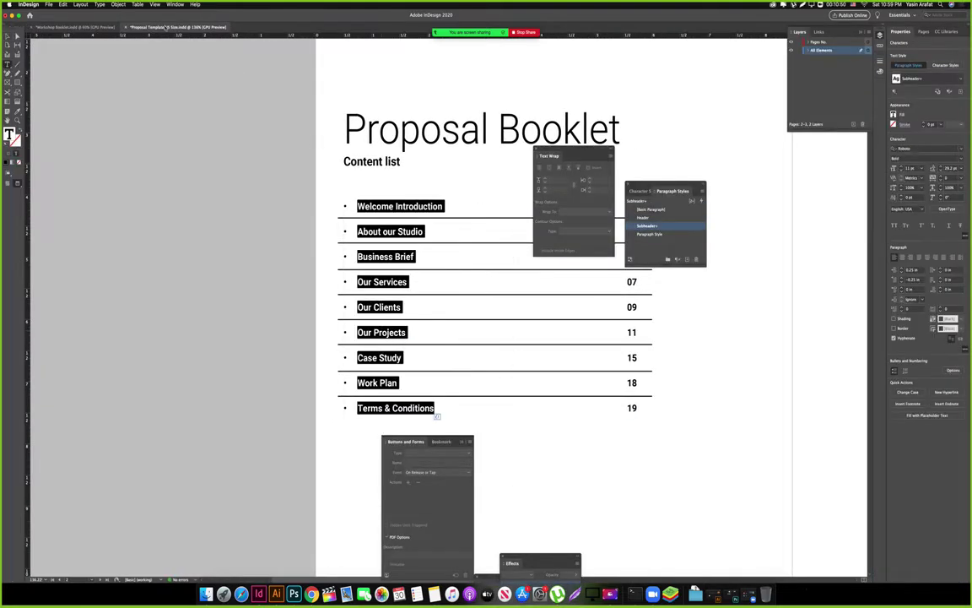
{"action": "left_click", "coordinate": [118, 4]}
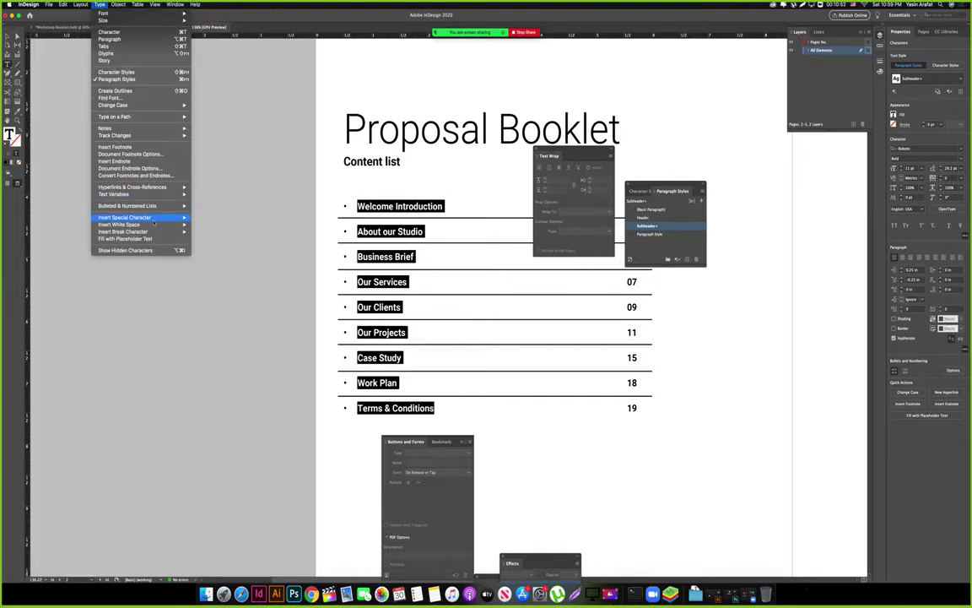
{"action": "left_click", "coordinate": [296, 276]}
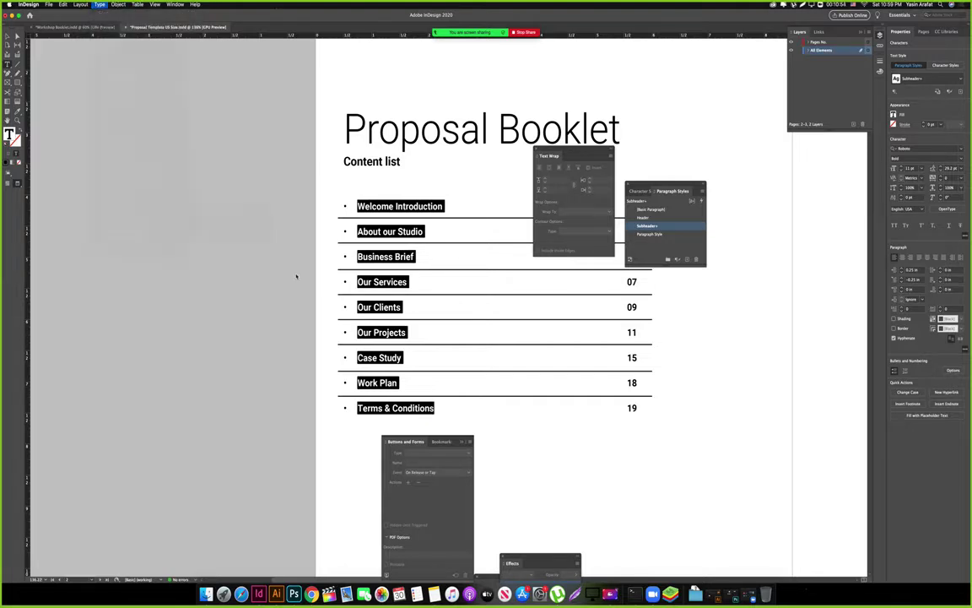
{"action": "key", "text": "Escape"}
{"action": "left_click", "coordinate": [297, 332]}
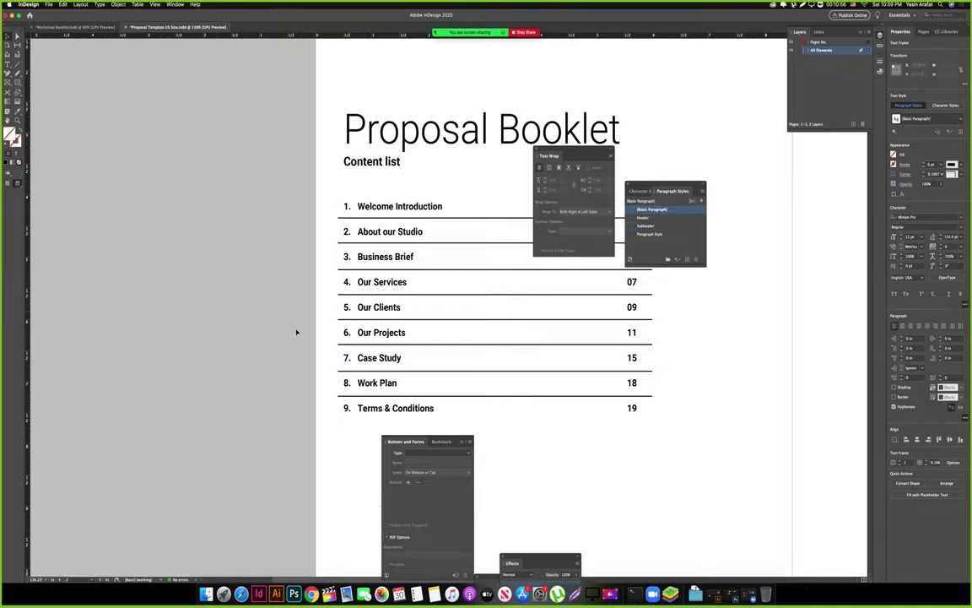
Set the stroke colour of all eight divider lines to the light-blue c70m15y0k0 swatch.
{"action": "key", "text": "Tab"}
{"action": "left_click_drag", "start_coordinate": [771, 295], "coordinate": [716, 309]}
{"action": "key", "text": "Tab"}
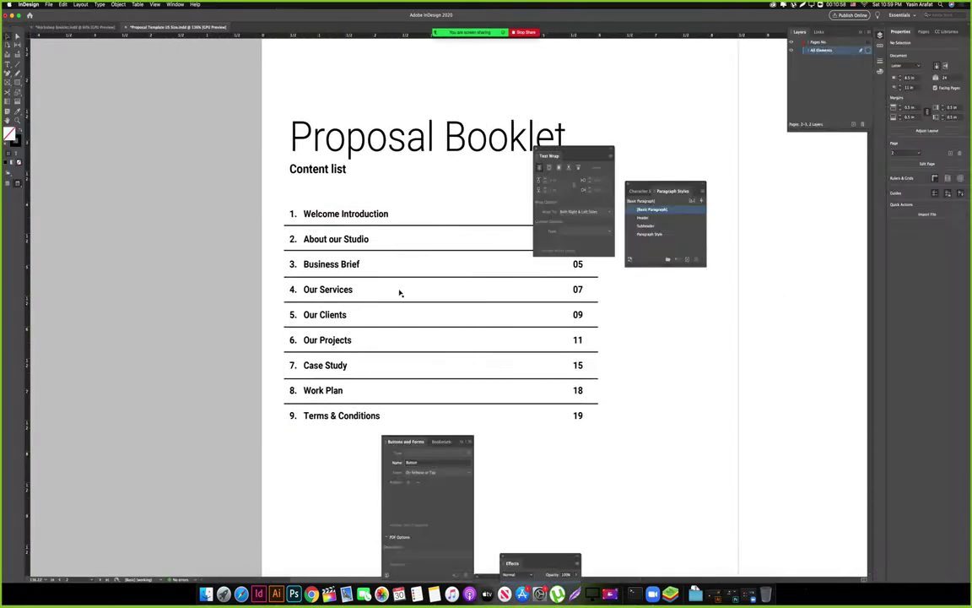
{"action": "key", "text": "Tab"}
{"action": "left_click_drag", "start_coordinate": [293, 213], "coordinate": [636, 210]}
{"action": "key", "text": "Tab"}
{"action": "left_click", "coordinate": [679, 467]}
{"action": "key", "text": "Tab"}
{"action": "key", "text": "Tab"}
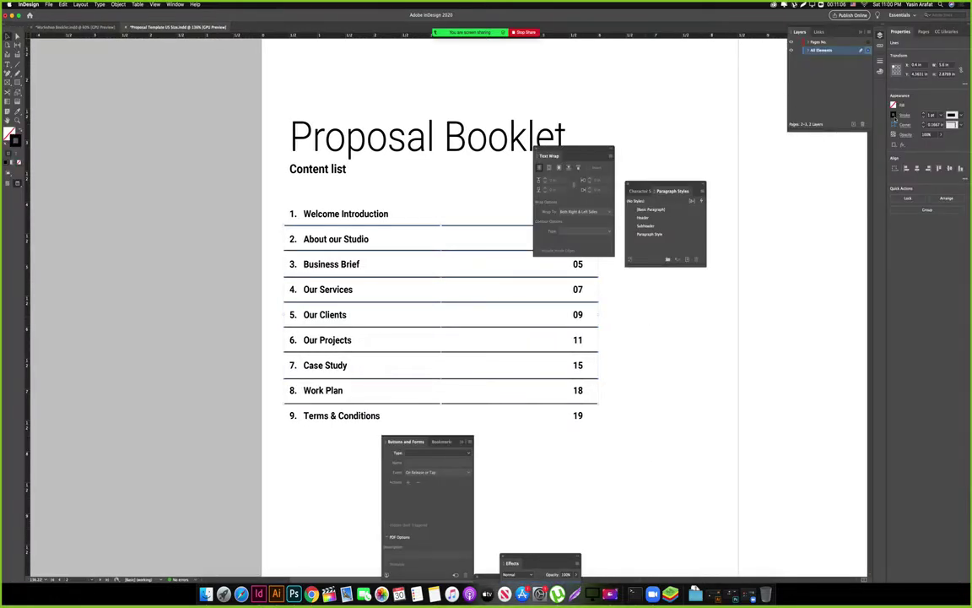
{"action": "left_click", "coordinate": [893, 114]}
{"action": "scroll", "coordinate": [854, 222], "scroll_direction": "down", "scroll_amount": 2}
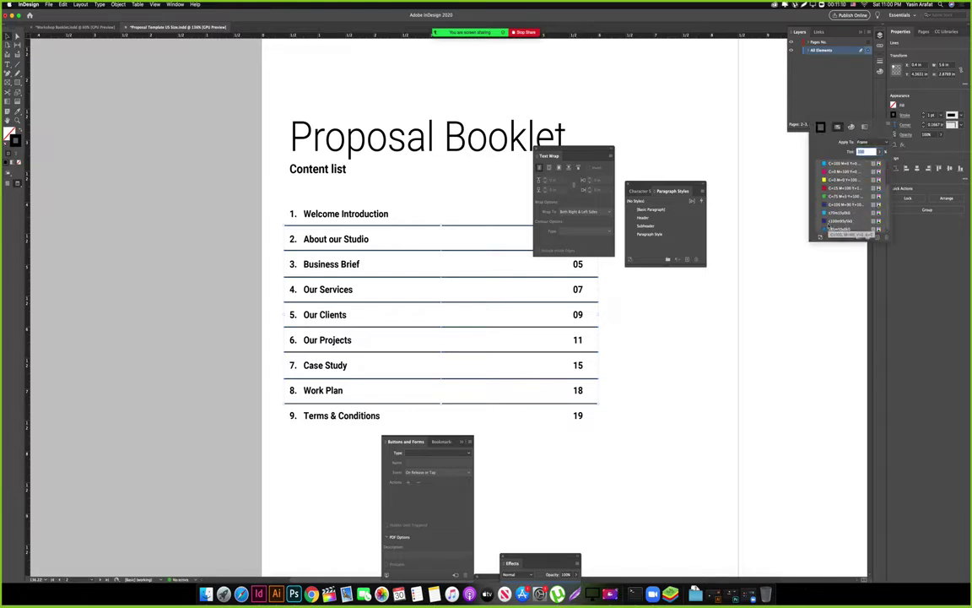
{"action": "left_click", "coordinate": [841, 213]}
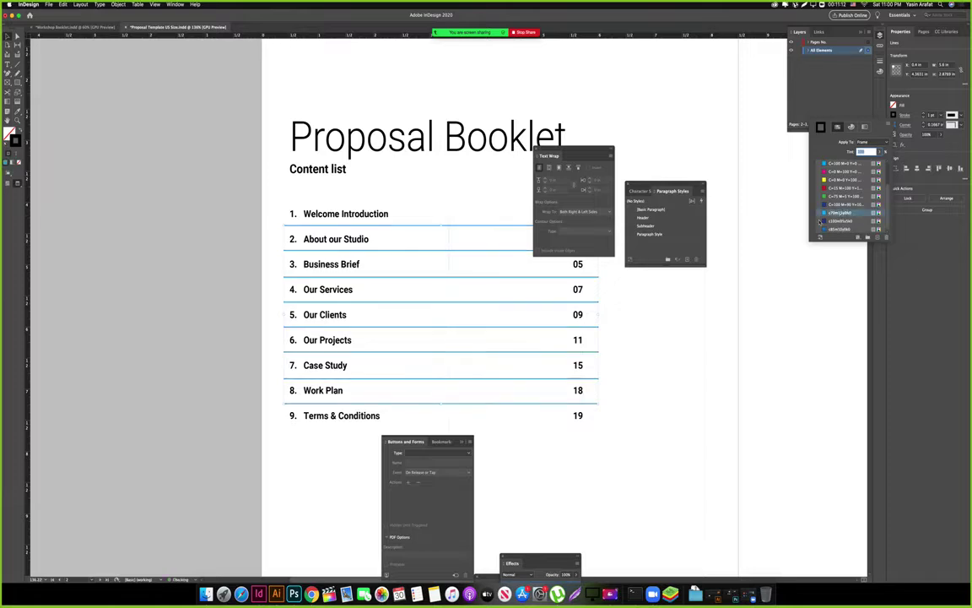
Move the page-number column closer to the content titles and narrow its frame from the title side.
{"action": "key", "text": "Tab"}
{"action": "left_click_drag", "start_coordinate": [722, 350], "coordinate": [631, 367]}
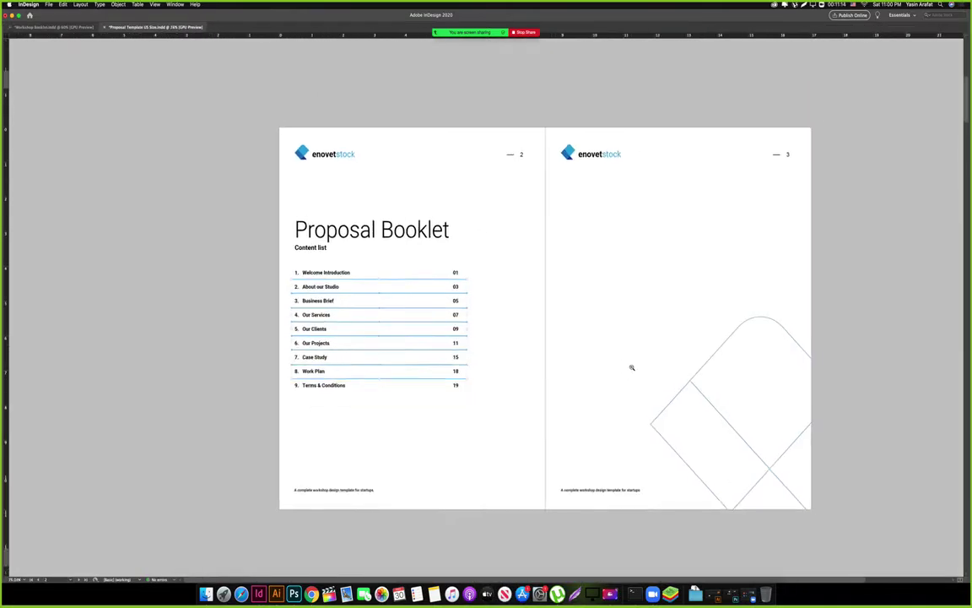
{"action": "left_click", "coordinate": [524, 409]}
{"action": "left_click", "coordinate": [504, 375]}
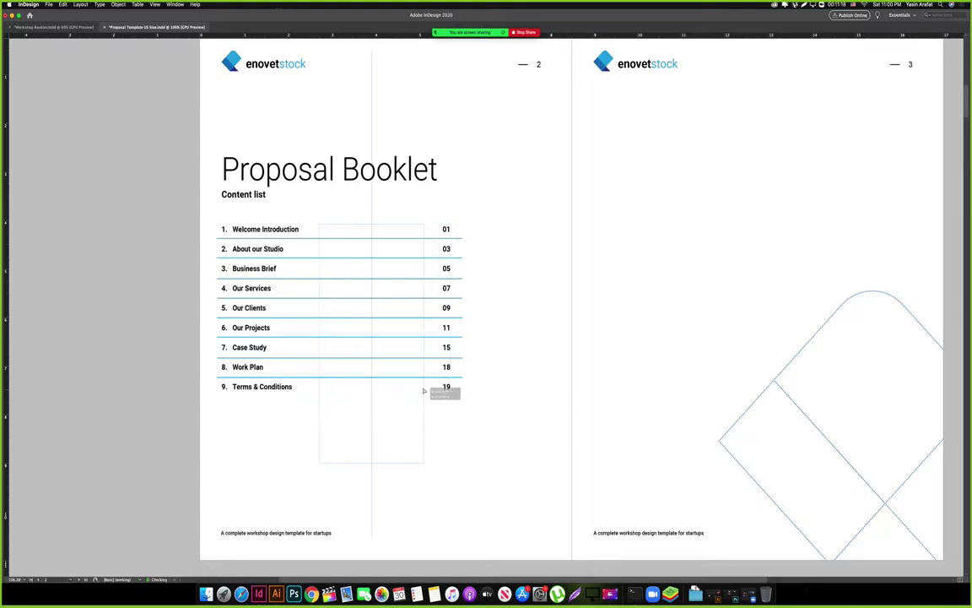
{"action": "left_click_drag", "start_coordinate": [447, 388], "coordinate": [388, 389]}
{"action": "left_click_drag", "start_coordinate": [284, 349], "coordinate": [358, 348]}
Shorten all the divider lines together so they end just past the page-number column.
{"action": "left_click_drag", "start_coordinate": [485, 413], "coordinate": [439, 211]}
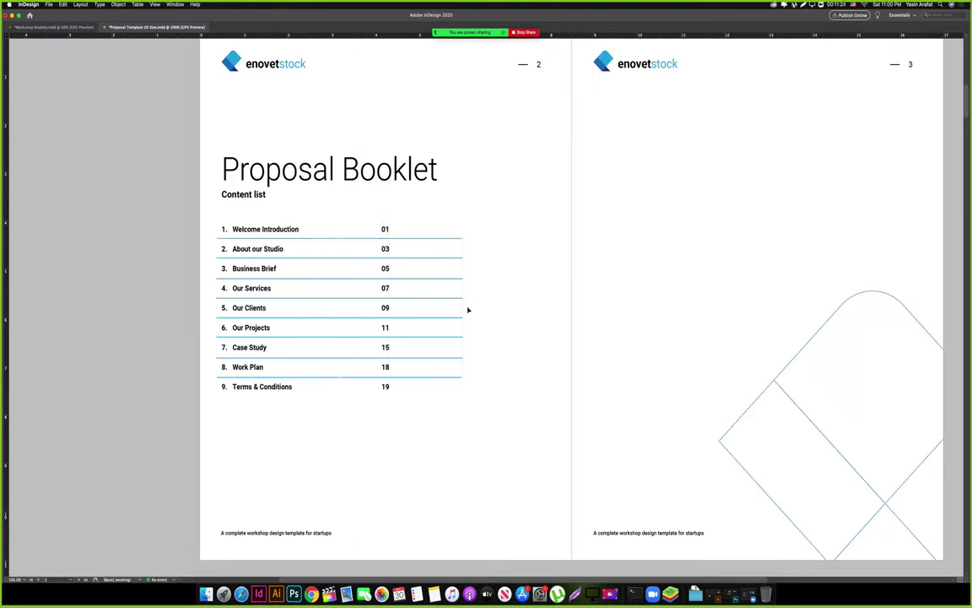
{"action": "left_click_drag", "start_coordinate": [461, 309], "coordinate": [418, 308]}
{"action": "key", "text": "w"}
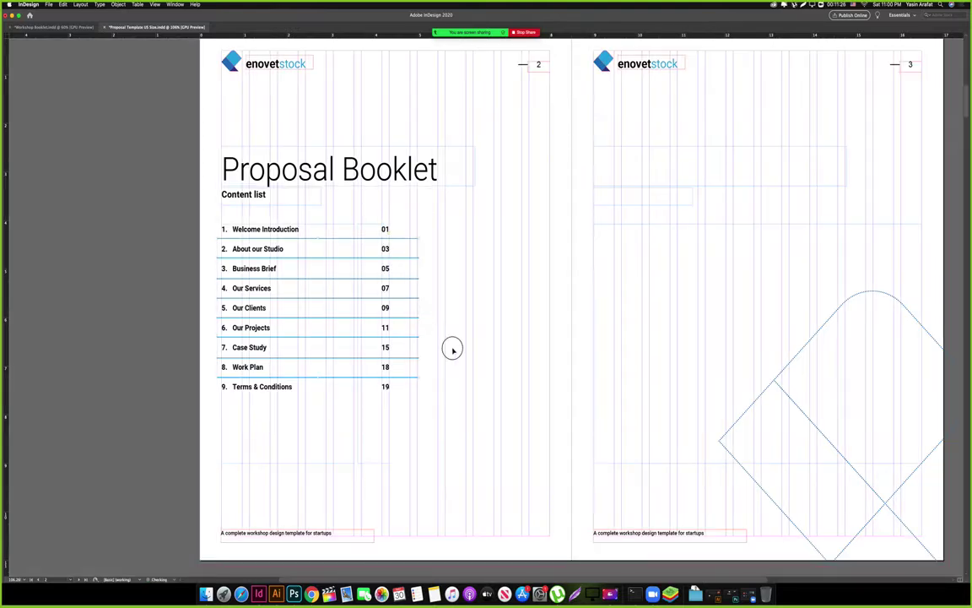
Move the entire content list with its page numbers and divider lines toward the inner margin of page 2, aligned to the column guides.
{"action": "left_click_drag", "start_coordinate": [249, 274], "coordinate": [359, 270]}
{"action": "scroll", "coordinate": [629, 332], "scroll_direction": "left", "scroll_amount": 2}
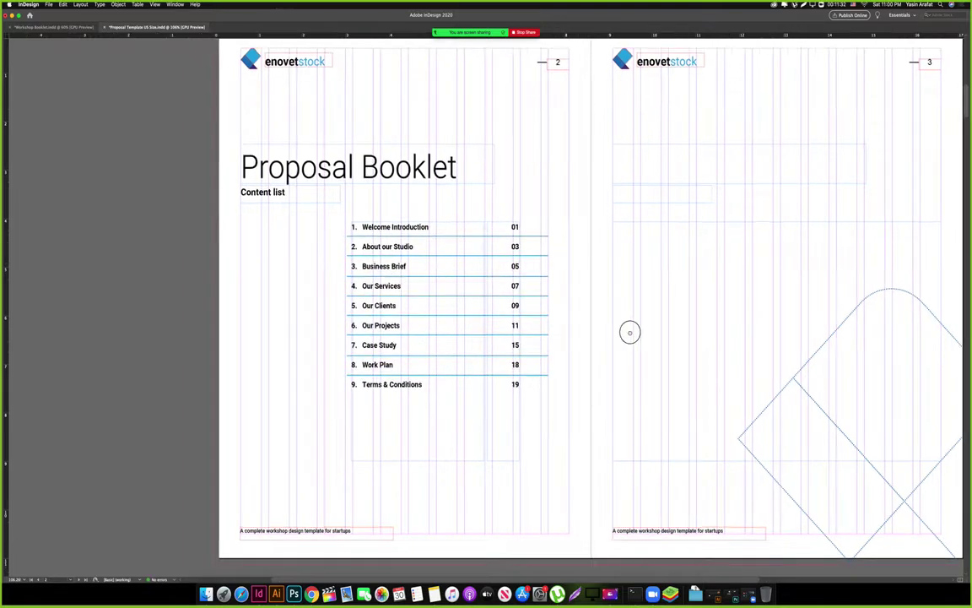
{"action": "key", "text": "w"}
{"action": "scroll", "coordinate": [687, 341], "scroll_direction": "left", "scroll_amount": 5}
{"action": "scroll", "coordinate": [688, 333], "scroll_direction": "up", "scroll_amount": 2}
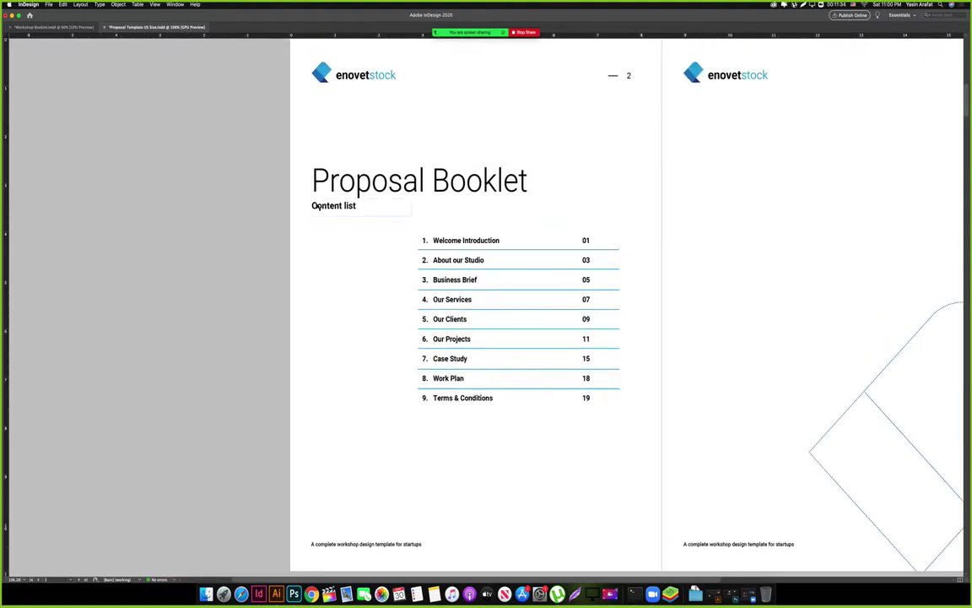
Move the Content list subheading straight down until it is level with the Welcome Introduction entry.
{"action": "left_click_drag", "start_coordinate": [314, 206], "coordinate": [313, 243]}
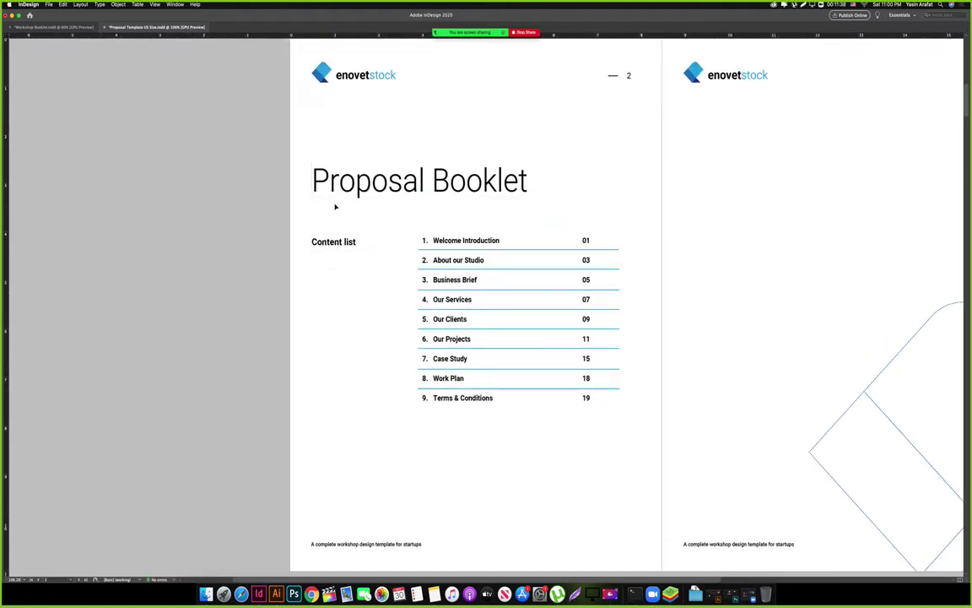
{"action": "key", "text": "w"}
{"action": "key", "text": "super+minus"}
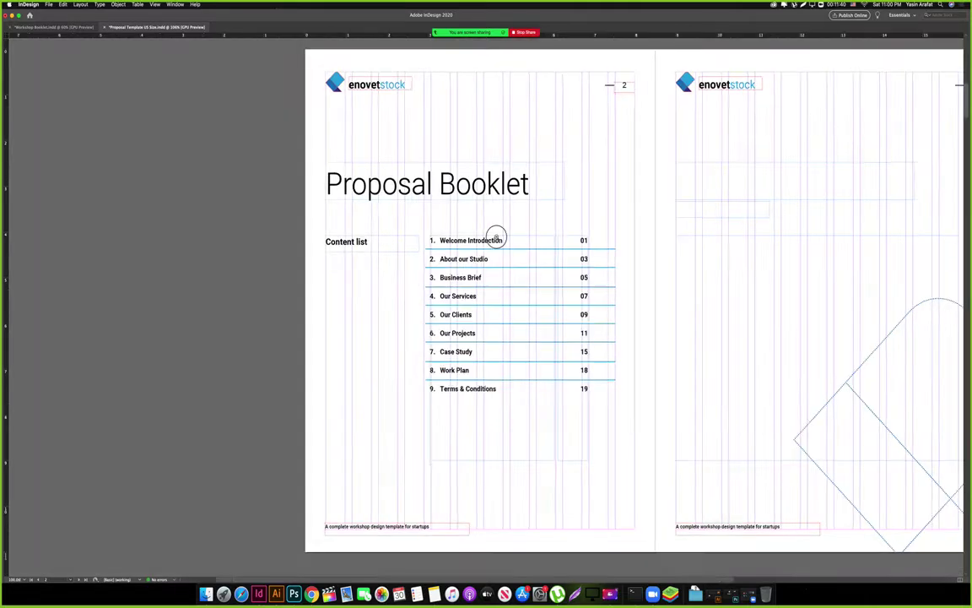
Shorten the content titles' text frame by raising its lower edge to just beneath Terms & Conditions.
{"action": "mouse_move", "coordinate": [318, 309]}
{"action": "left_mouse_down"}
{"action": "mouse_move", "coordinate": [380, 299]}
{"action": "mouse_move", "coordinate": [334, 330]}
{"action": "mouse_move", "coordinate": [319, 321]}
{"action": "left_mouse_up"}
{"action": "left_click", "coordinate": [426, 412]}
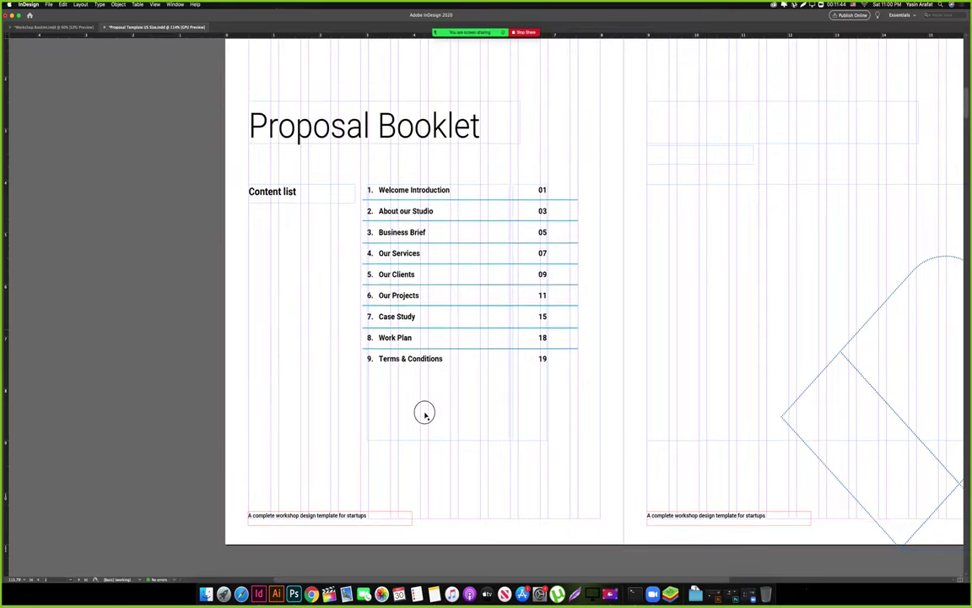
{"action": "left_click_drag", "start_coordinate": [437, 441], "coordinate": [436, 376]}
Copy the author text block from the cover to the lower-left area of page 2 and narrow it to the subheading's column.
{"action": "left_click_drag", "start_coordinate": [616, 364], "coordinate": [590, 187]}
{"action": "scroll", "coordinate": [589, 186], "scroll_direction": "up", "scroll_amount": 6}
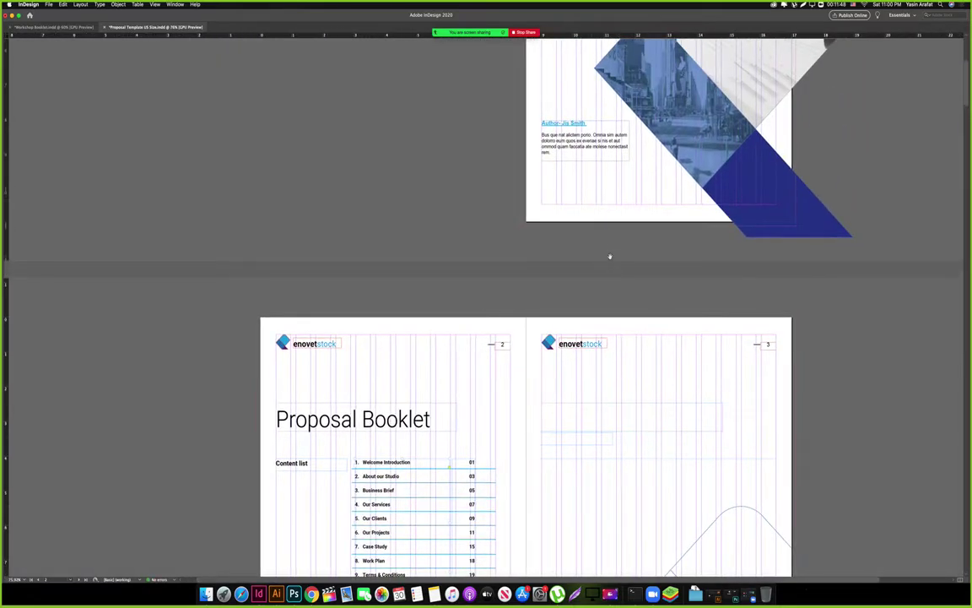
{"action": "left_click_drag", "start_coordinate": [498, 533], "coordinate": [514, 280]}
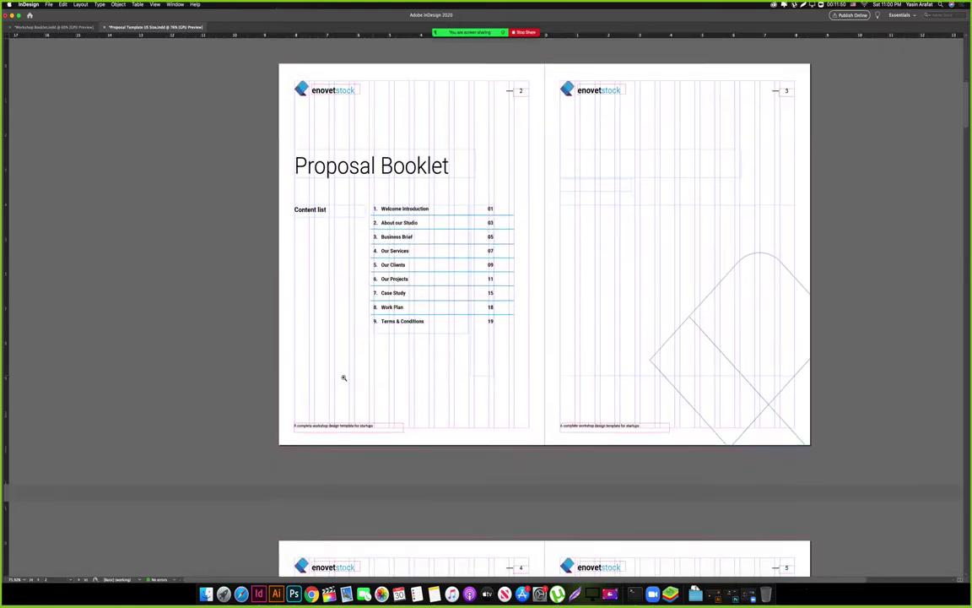
{"action": "left_click_drag", "start_coordinate": [338, 371], "coordinate": [432, 369]}
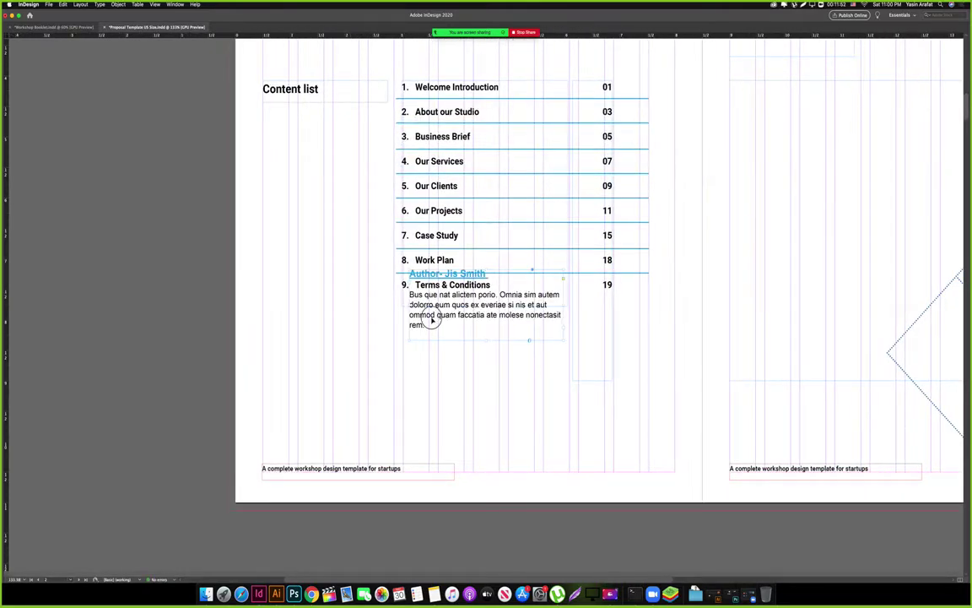
{"action": "left_click_drag", "start_coordinate": [434, 319], "coordinate": [287, 403]}
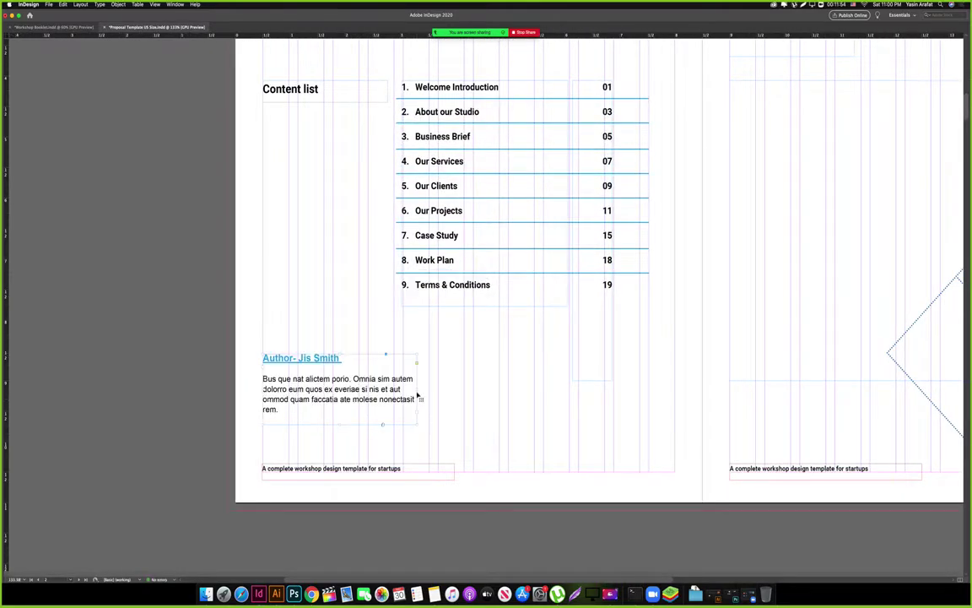
{"action": "left_click_drag", "start_coordinate": [416, 389], "coordinate": [393, 389]}
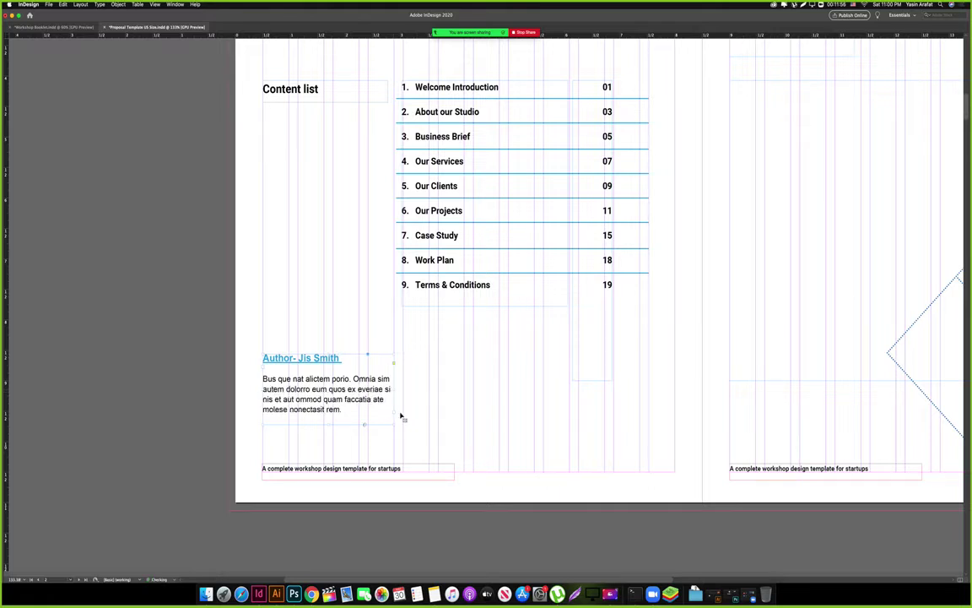
Match the author block's body paragraph to the footer tagline's text formatting with the Eyedropper tool.
{"action": "key", "text": "Tab"}
{"action": "double_click", "coordinate": [295, 397]}
{"action": "left_click_drag", "start_coordinate": [312, 412], "coordinate": [223, 377]}
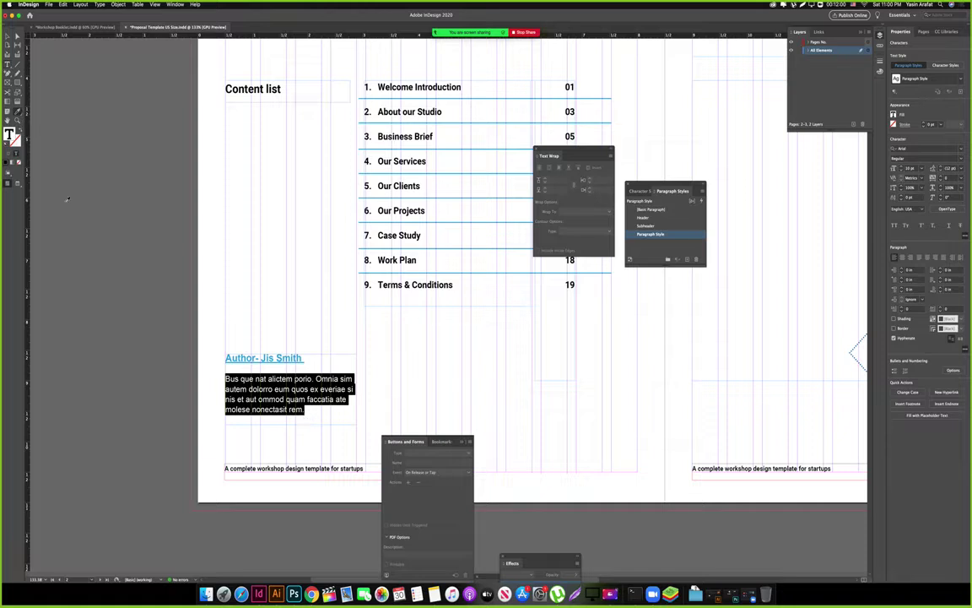
{"action": "left_click", "coordinate": [322, 468]}
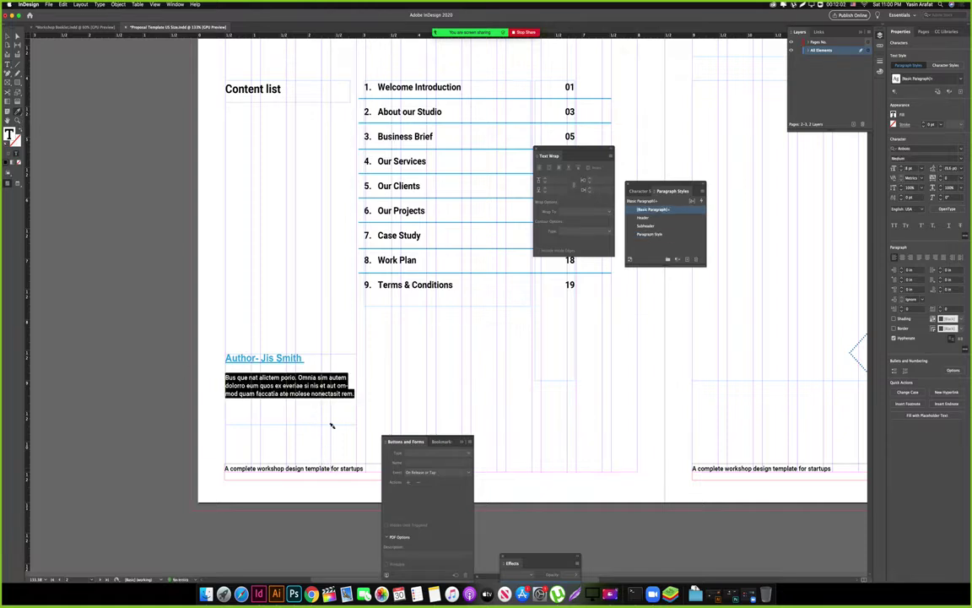
Widen the author block's text frame across page 2 until it ends level with the content list's divider lines.
{"action": "left_click", "coordinate": [101, 5]}
{"action": "left_click", "coordinate": [323, 362]}
{"action": "key", "text": "Escape"}
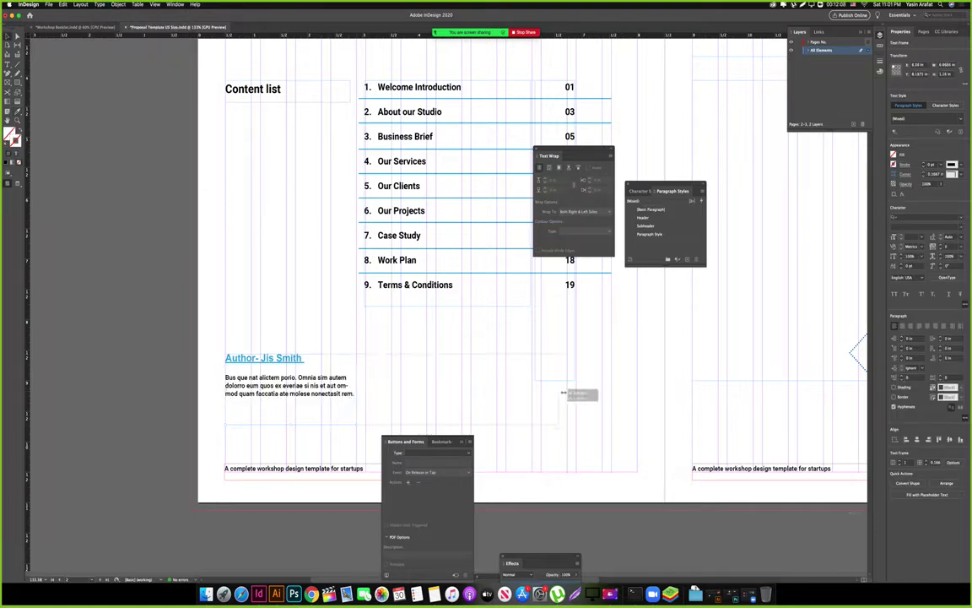
{"action": "left_click_drag", "start_coordinate": [562, 393], "coordinate": [611, 396]}
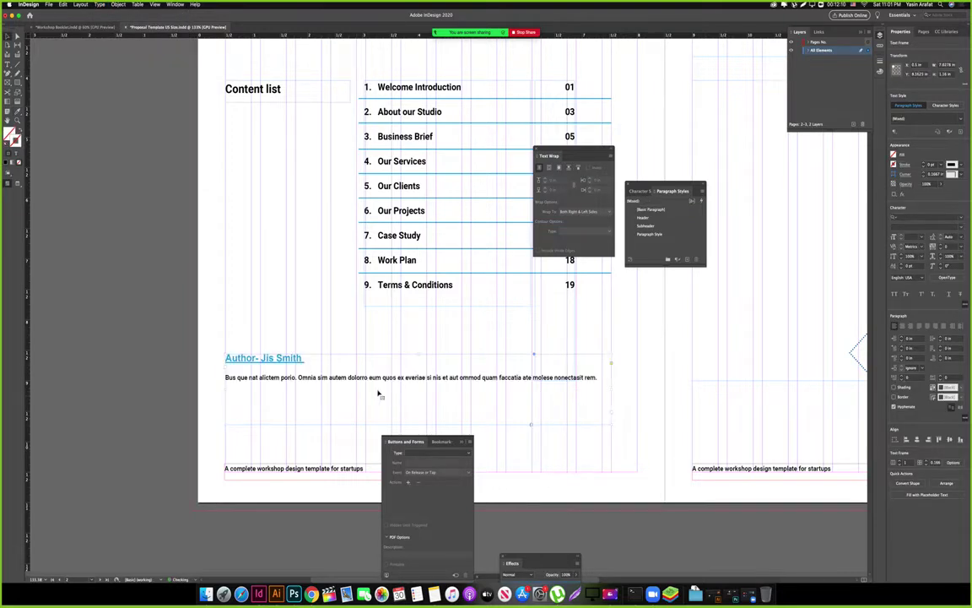
Fill the rest of the author block's body paragraph with placeholder text.
{"action": "triple_click", "coordinate": [371, 379]}
{"action": "left_click", "coordinate": [99, 5]}
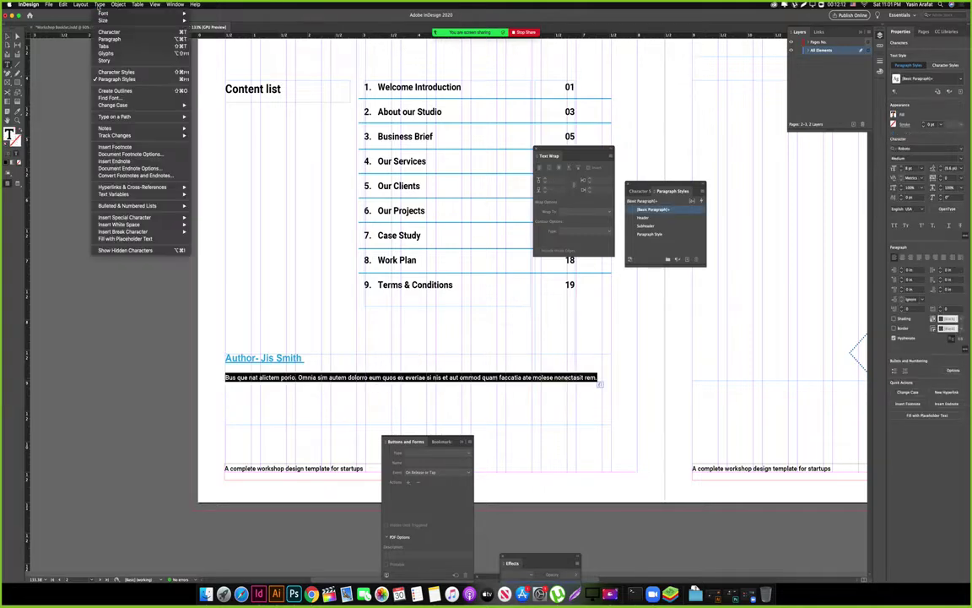
{"action": "left_click", "coordinate": [125, 238]}
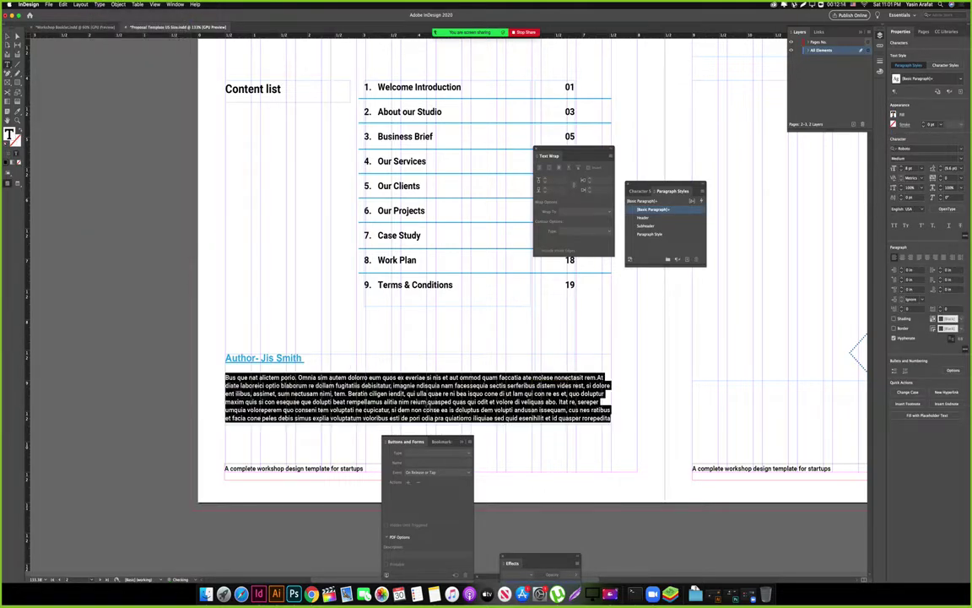
{"action": "key", "text": "Escape"}
{"action": "left_click", "coordinate": [512, 440]}
Set the font style of the author block's body paragraph to Light.
{"action": "double_click", "coordinate": [477, 410]}
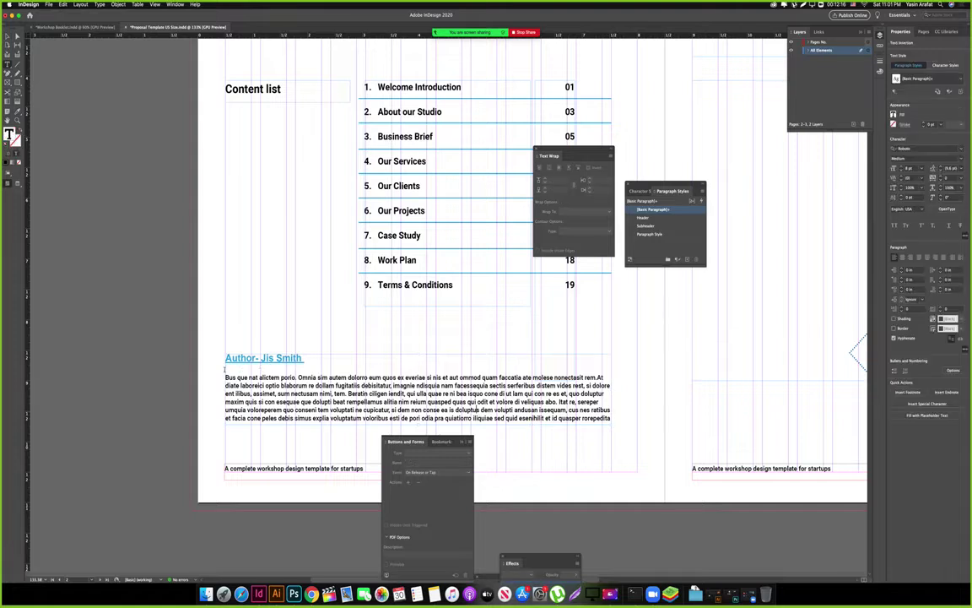
{"action": "left_click_drag", "start_coordinate": [225, 377], "coordinate": [614, 424]}
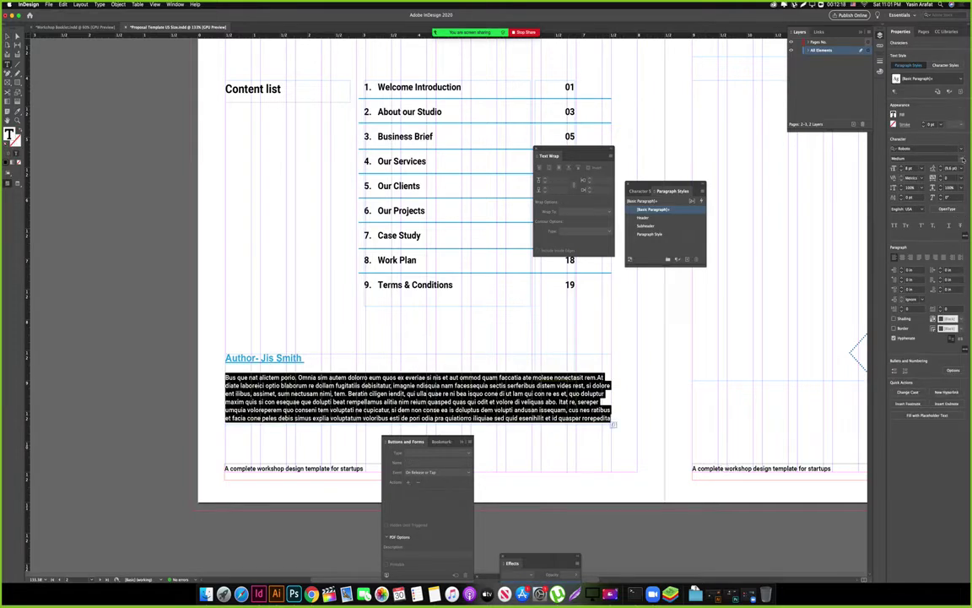
{"action": "left_click", "coordinate": [961, 158]}
{"action": "left_click", "coordinate": [831, 162]}
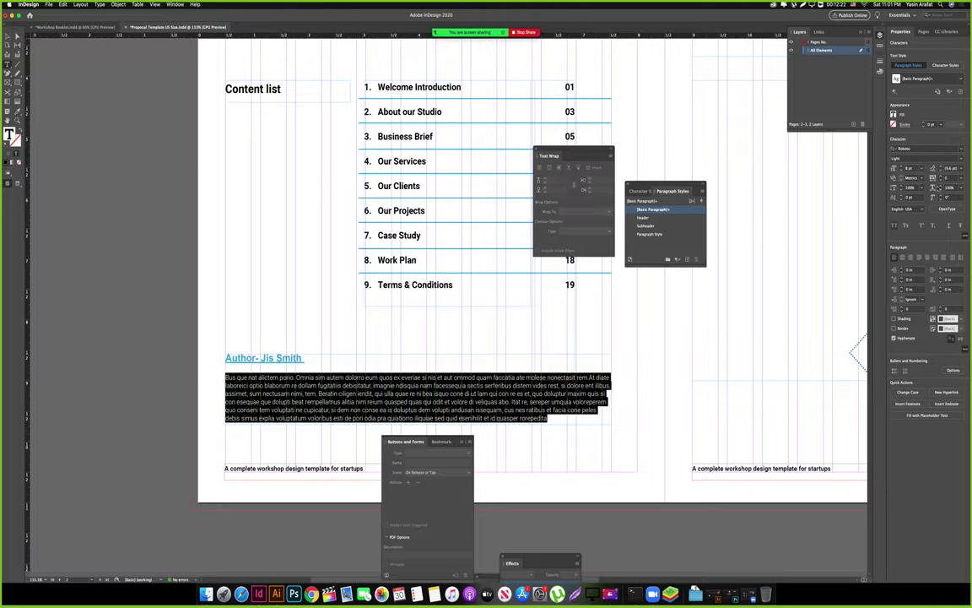
Set the author block's whole body paragraph to 7 pt with the Regular font style.
{"action": "left_click", "coordinate": [541, 410]}
{"action": "left_click_drag", "start_coordinate": [550, 418], "coordinate": [478, 417]}
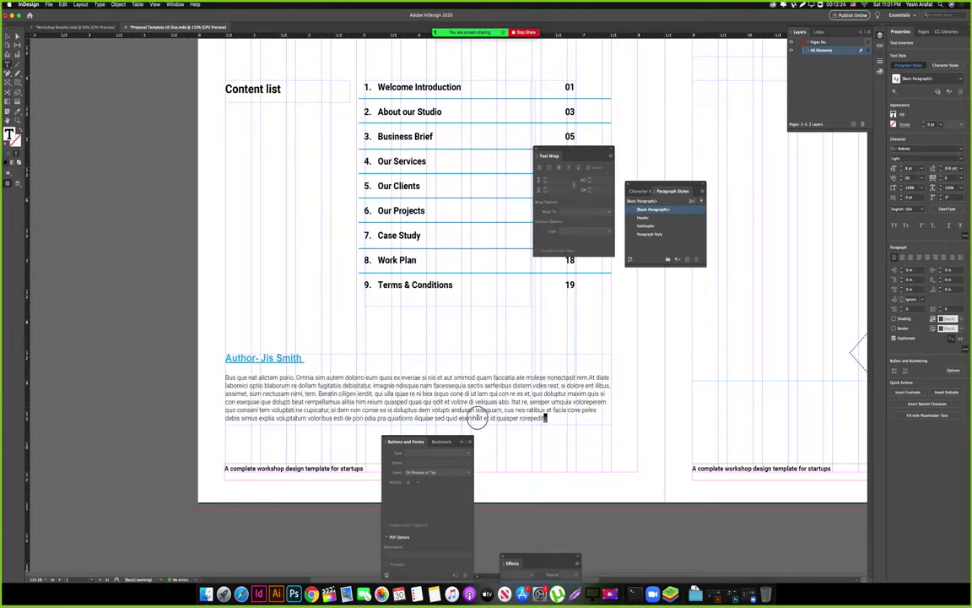
{"action": "key", "text": "super+a"}
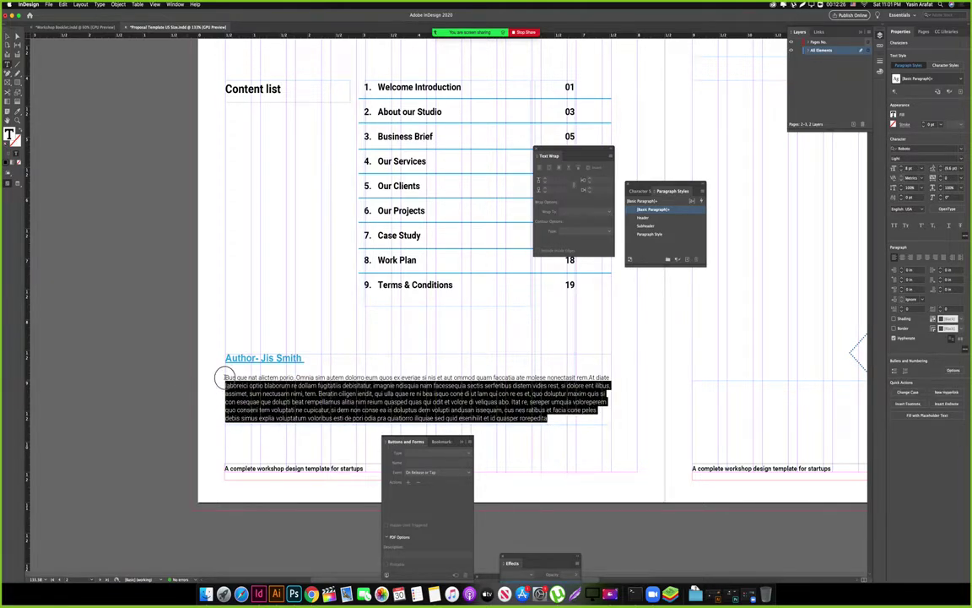
{"action": "left_click_drag", "start_coordinate": [225, 378], "coordinate": [624, 438]}
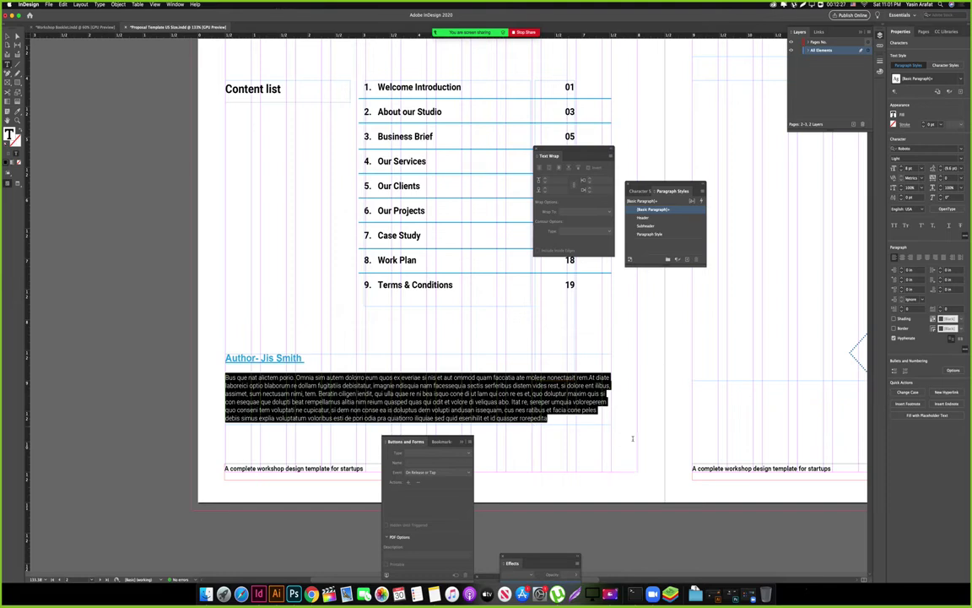
{"action": "left_click", "coordinate": [902, 170]}
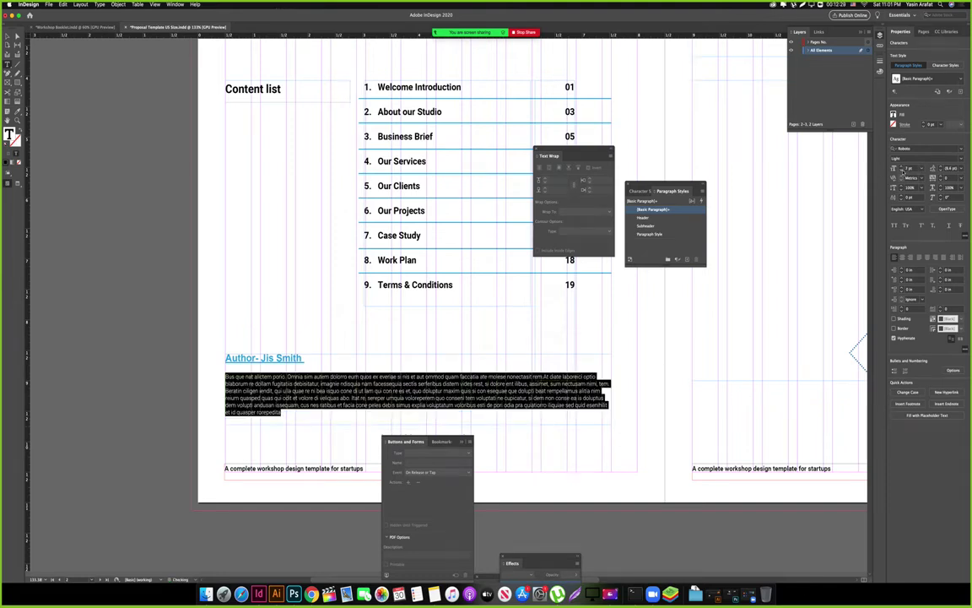
{"action": "left_click", "coordinate": [962, 160]}
{"action": "left_click", "coordinate": [916, 197]}
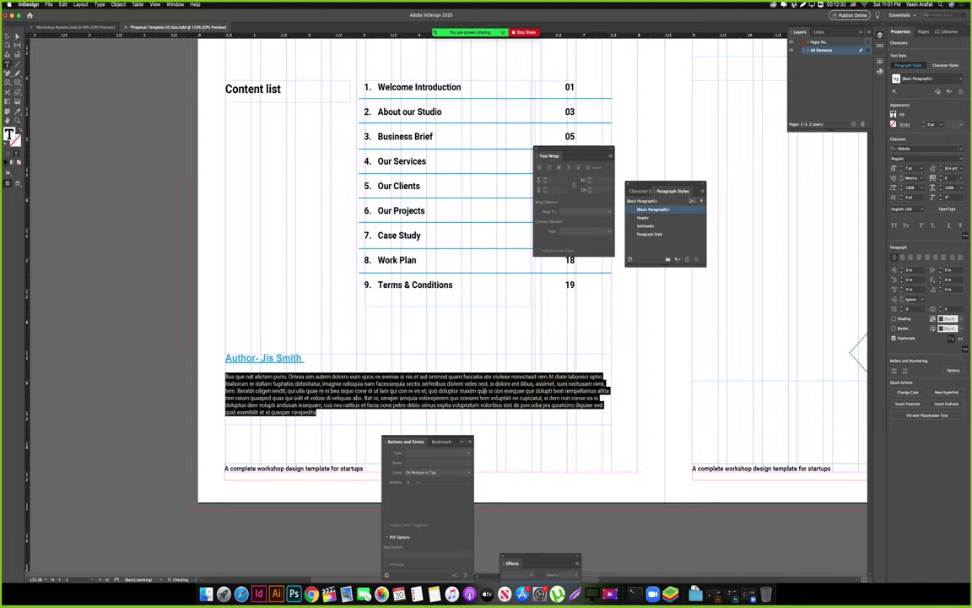
{"action": "key", "text": "Escape"}
{"action": "key", "text": "Tab"}
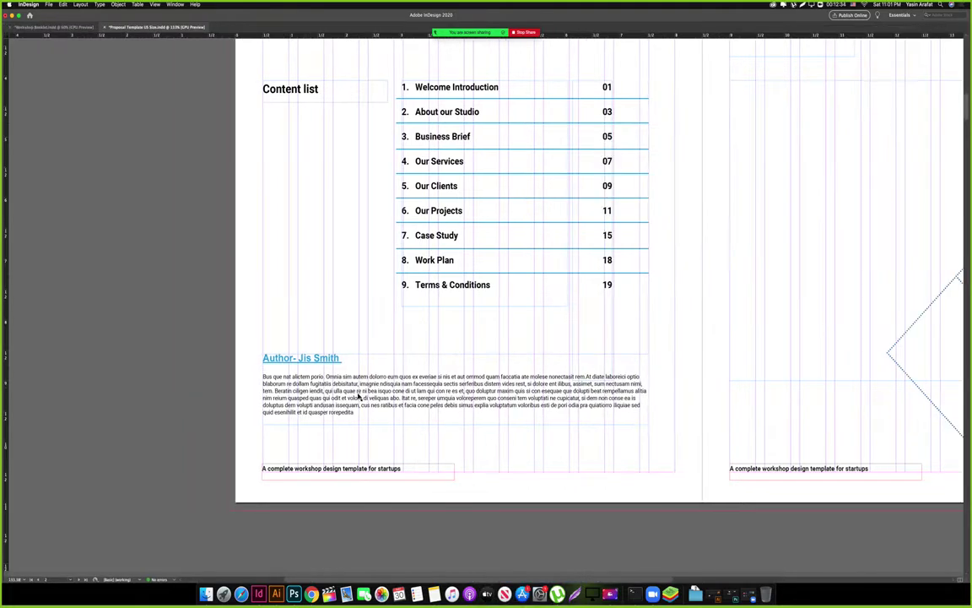
Replace the person's name in the author heading on page 2 with EnovetStock, capitalizing the E and S.
{"action": "double_click", "coordinate": [319, 357]}
{"action": "triple_click", "coordinate": [312, 358]}
{"action": "left_click", "coordinate": [300, 357]}
{"action": "left_click_drag", "start_coordinate": [299, 358], "coordinate": [339, 357]}
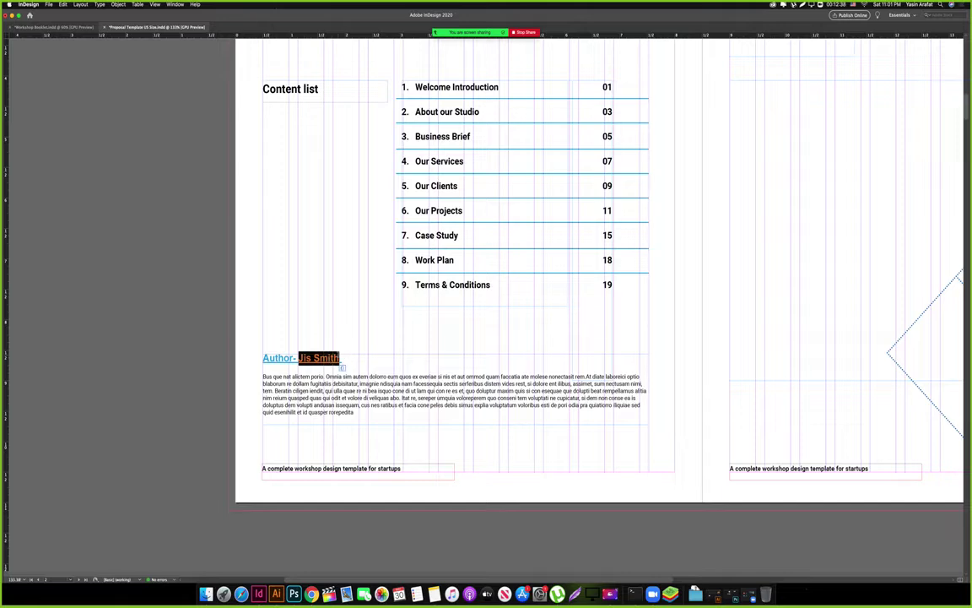
{"action": "scroll", "coordinate": [338, 354], "scroll_direction": "up", "scroll_amount": 5}
{"action": "scroll", "coordinate": [338, 353], "scroll_direction": "down", "scroll_amount": 2}
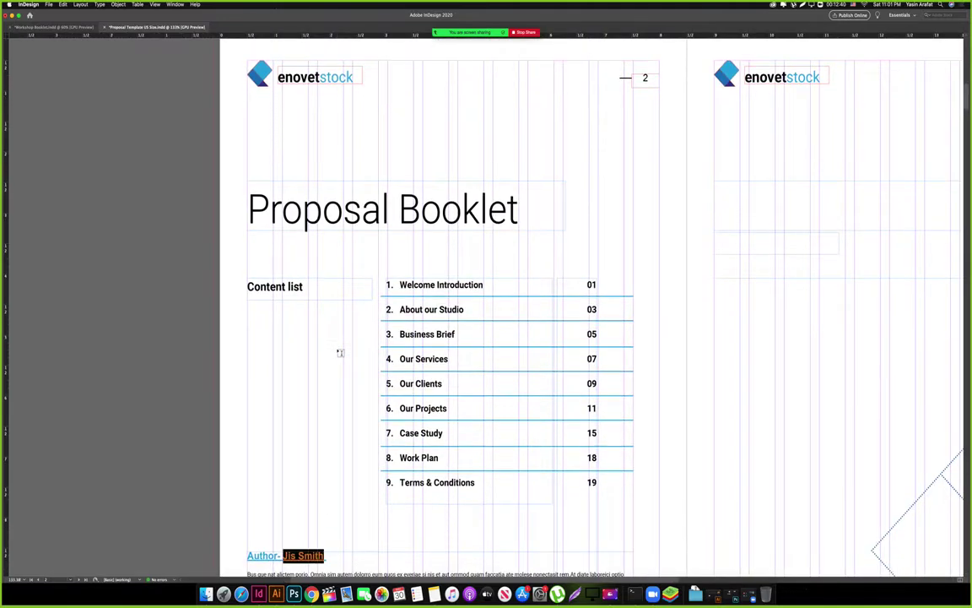
{"action": "type", "text": "enovetstock"}
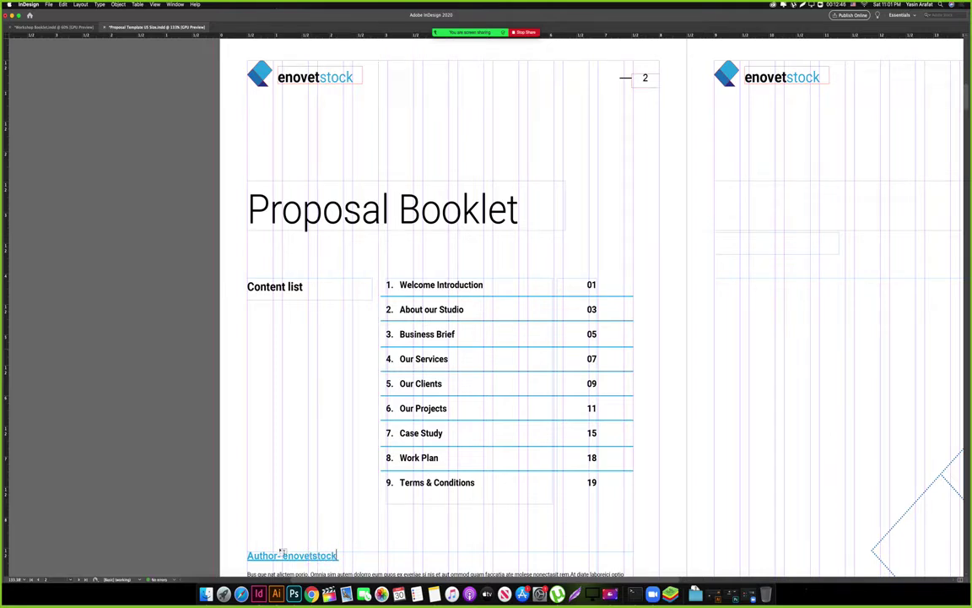
{"action": "left_click_drag", "start_coordinate": [286, 555], "coordinate": [314, 554]}
{"action": "type", "text": "E"}
{"action": "type", "text": "S"}
Examine the whole spread of pages 2 and 3 in preview without guides and frame edges.
{"action": "left_click_drag", "start_coordinate": [418, 533], "coordinate": [364, 537]}
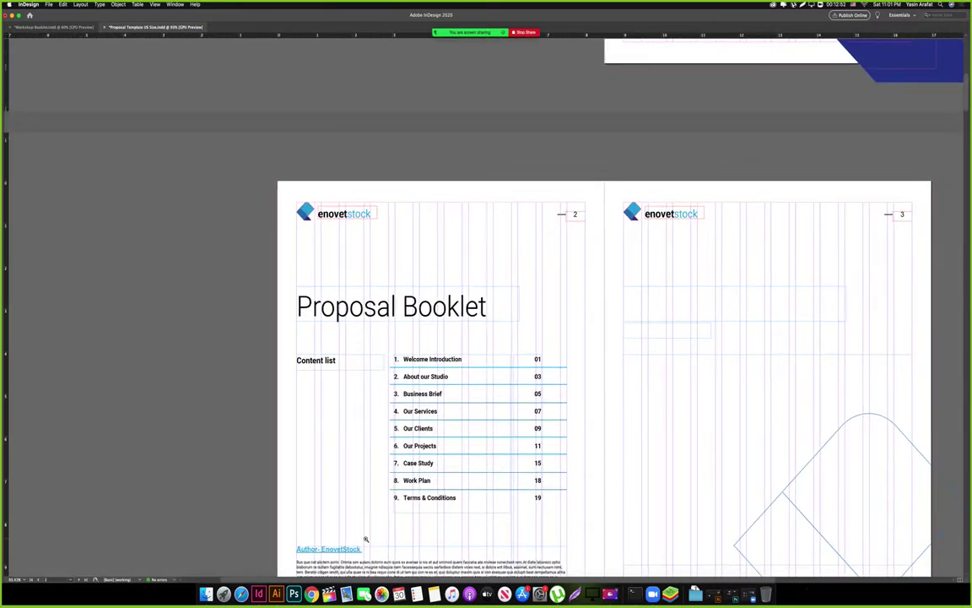
{"action": "left_click_drag", "start_coordinate": [508, 537], "coordinate": [415, 399]}
{"action": "key", "text": "w"}
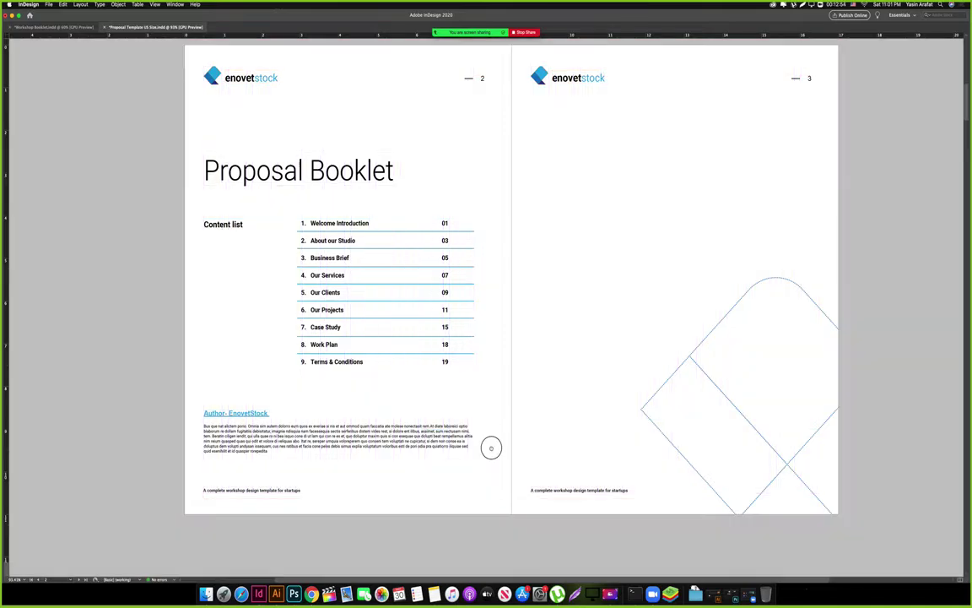
{"action": "left_click_drag", "start_coordinate": [494, 450], "coordinate": [540, 350]}
{"action": "key", "text": "w"}
{"action": "left_click_drag", "start_coordinate": [623, 288], "coordinate": [593, 269]}
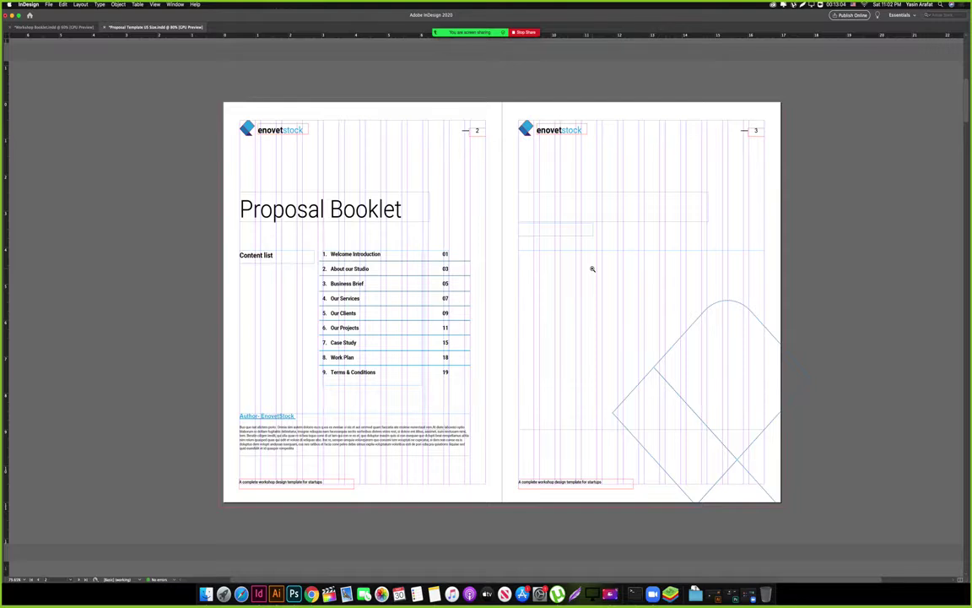
Enter the title Introduction in the empty header frame on page 3.
{"action": "scroll", "coordinate": [592, 268], "scroll_direction": "up", "scroll_amount": 3}
{"action": "scroll", "coordinate": [434, 271], "scroll_direction": "left", "scroll_amount": 3}
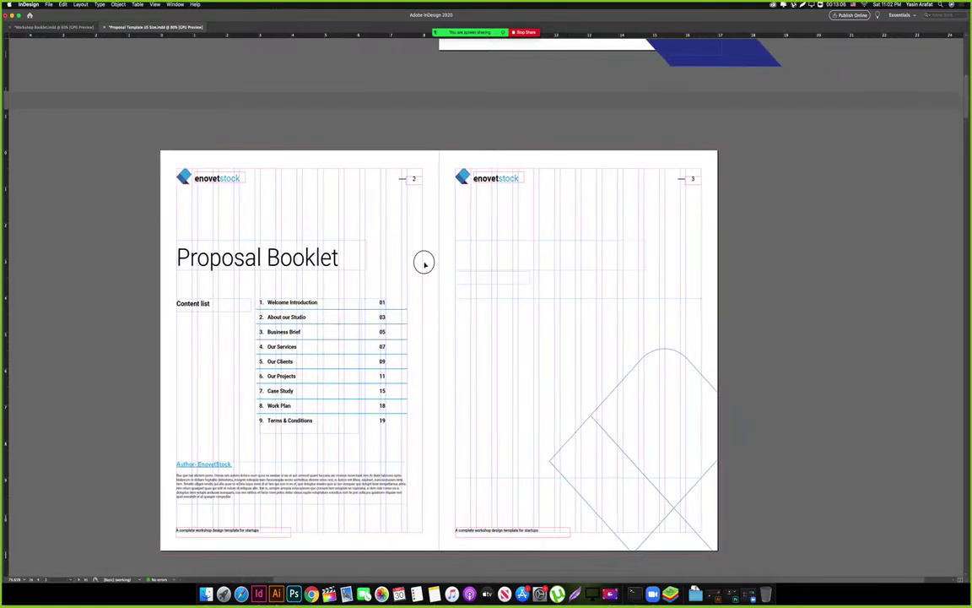
{"action": "left_click", "coordinate": [500, 254]}
{"action": "type", "text": "Introduc"}
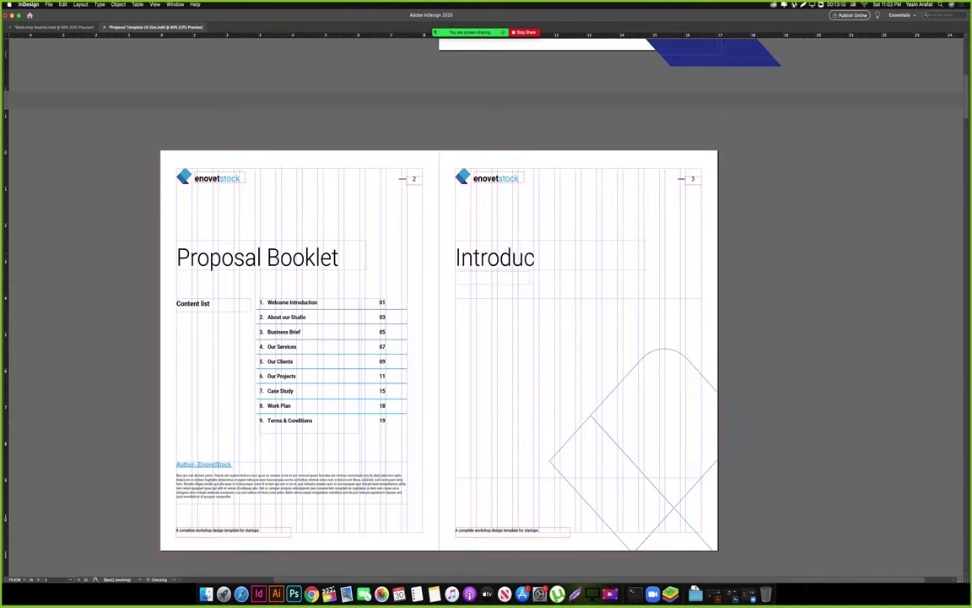
{"action": "type", "text": "tion"}
{"action": "key", "text": "Escape"}
Enter the subheading "Our past, future & success" beneath the page 3 title and slightly widen its text frame.
{"action": "type", "text": "Our past, fu"}
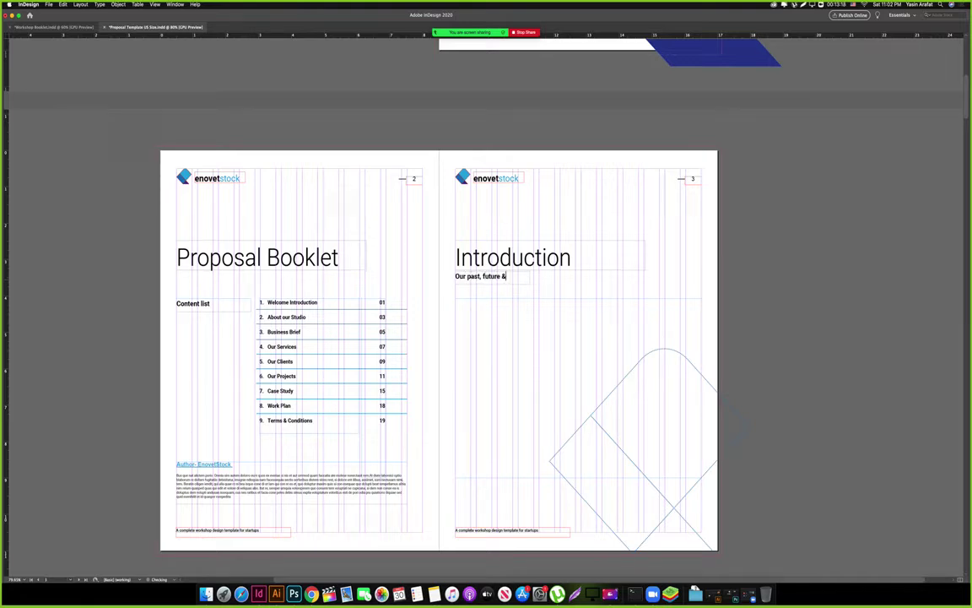
{"action": "type", "text": "ture & "}
{"action": "type", "text": "success"}
{"action": "left_click_drag", "start_coordinate": [529, 285], "coordinate": [544, 288]}
{"action": "key", "text": "w"}
{"action": "key", "text": "w"}
Copy the standing man's portrait with the signature, author caption and large blue headline from the Workshop Booklet's Welcome page, keeping the originals in place.
{"action": "key", "text": "Tab"}
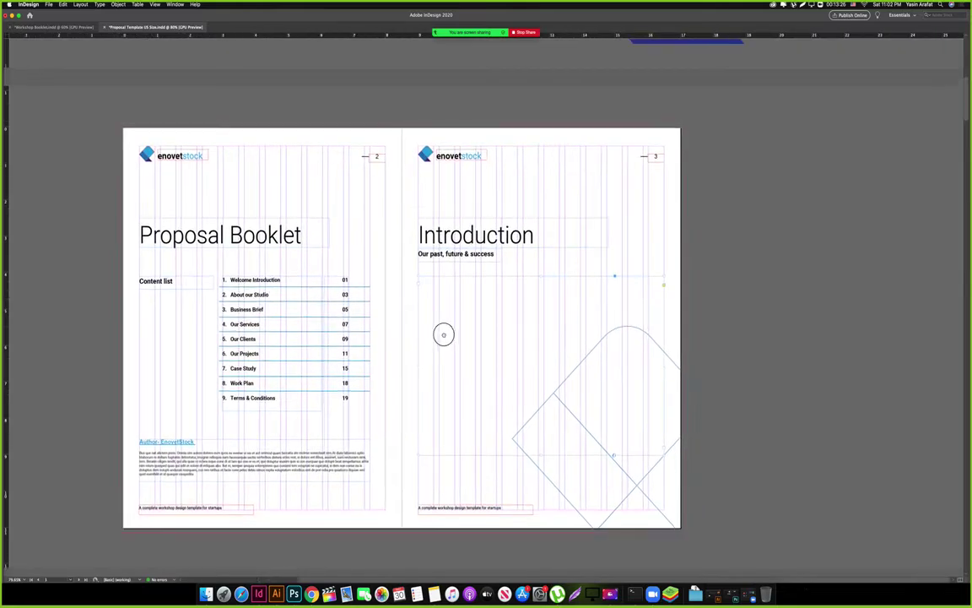
{"action": "key", "text": "super+grave"}
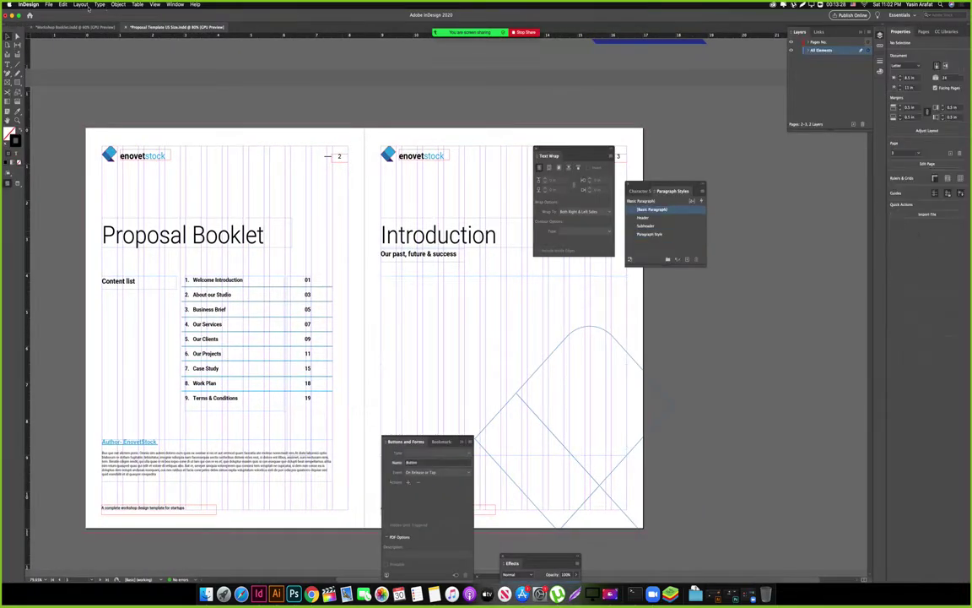
{"action": "key", "text": "Tab"}
{"action": "scroll", "coordinate": [472, 315], "scroll_direction": "down", "scroll_amount": 5}
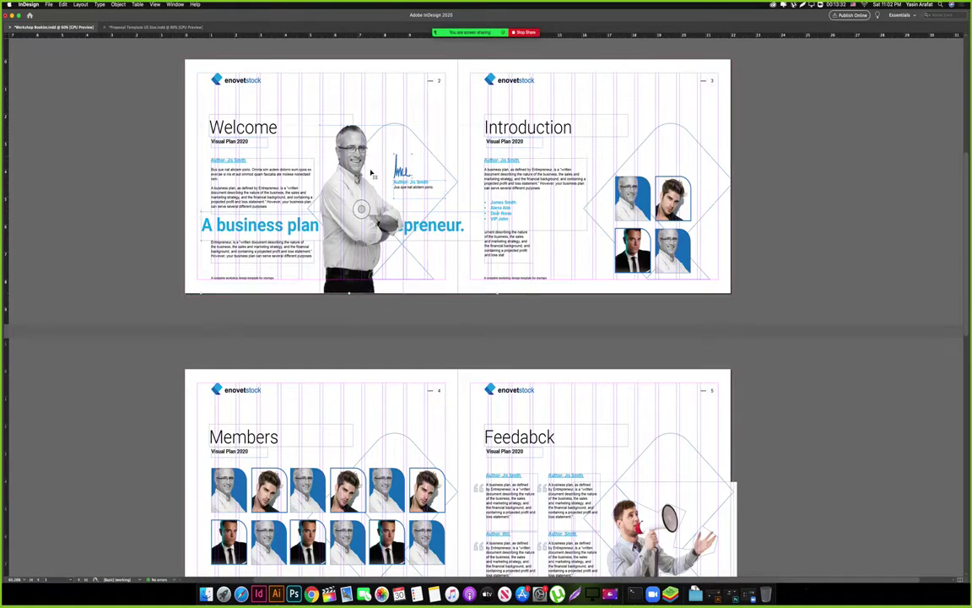
{"action": "left_click_drag", "start_coordinate": [355, 189], "coordinate": [441, 195]}
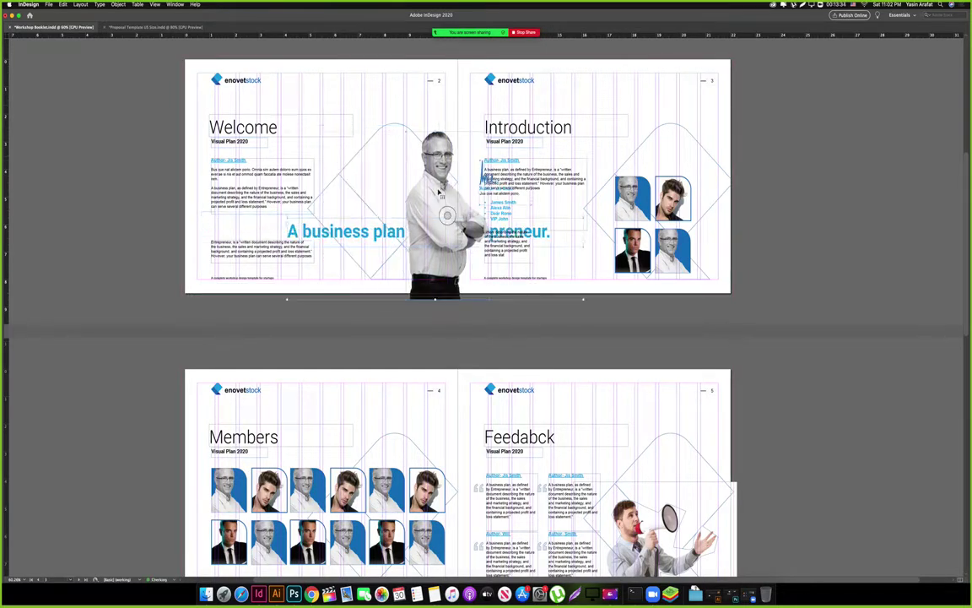
{"action": "key", "text": "super+z"}
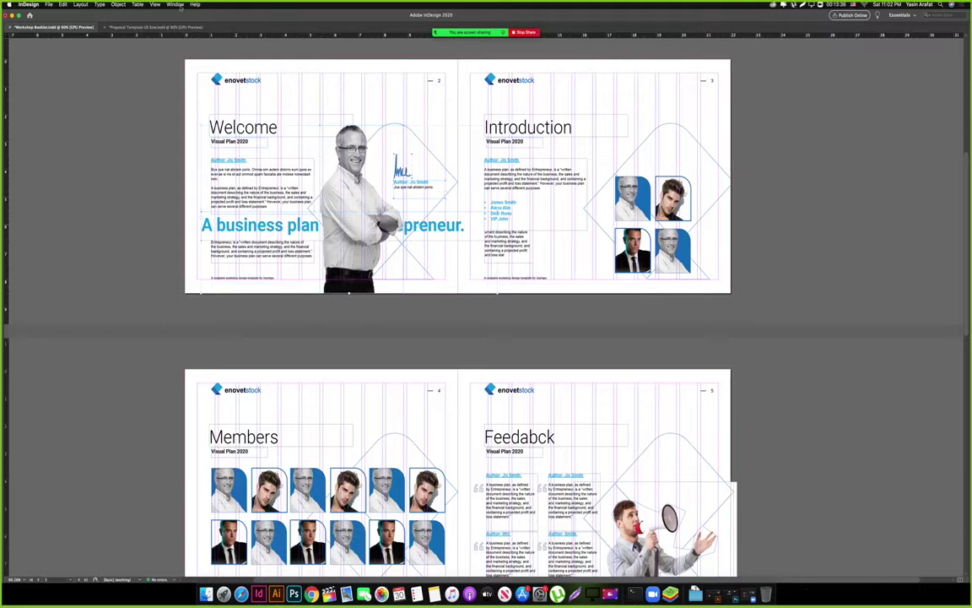
Paste the copied portrait group into the proposal template and position it so the man stands on page 3's lower edge.
{"action": "left_click", "coordinate": [153, 27]}
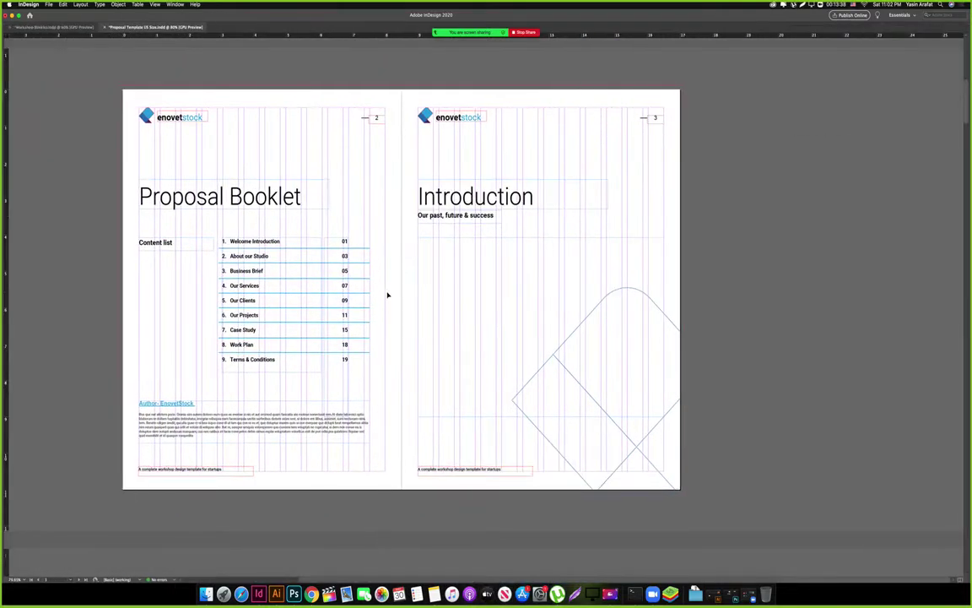
{"action": "key", "text": "super+v"}
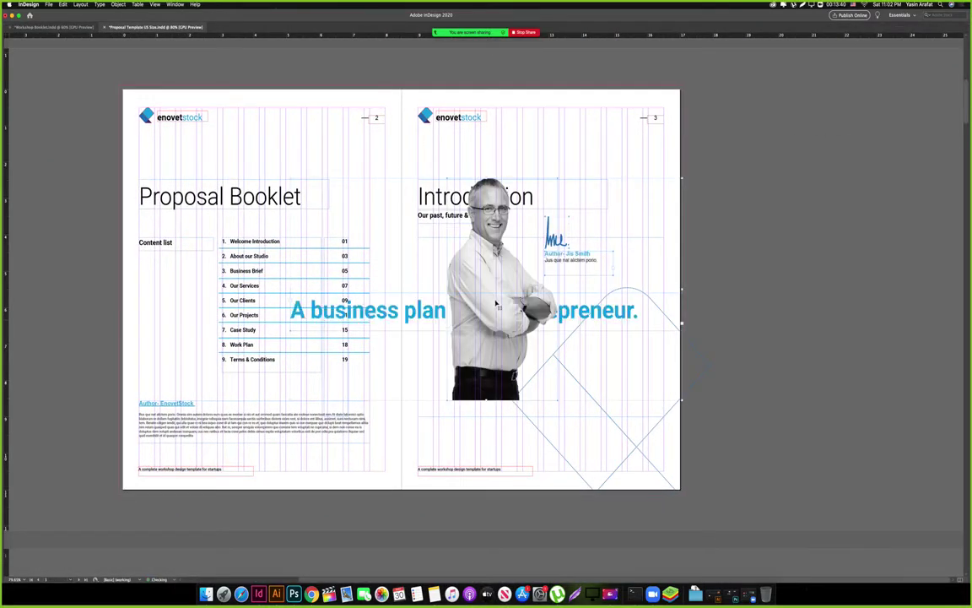
{"action": "mouse_move", "coordinate": [483, 263]}
{"action": "left_mouse_down"}
{"action": "mouse_move", "coordinate": [516, 353]}
{"action": "mouse_move", "coordinate": [532, 357]}
{"action": "left_mouse_up"}
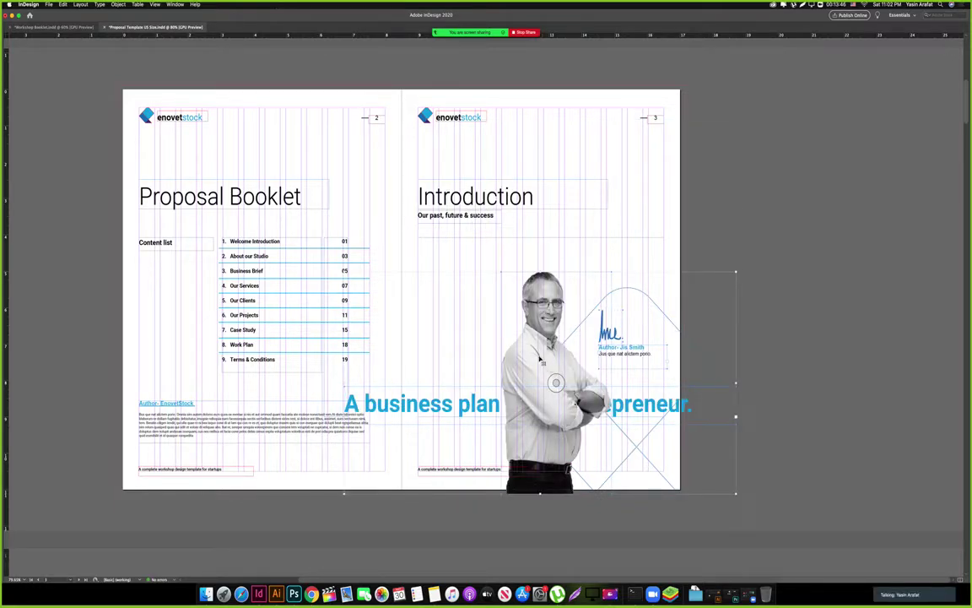
{"action": "left_click_drag", "start_coordinate": [540, 360], "coordinate": [536, 358]}
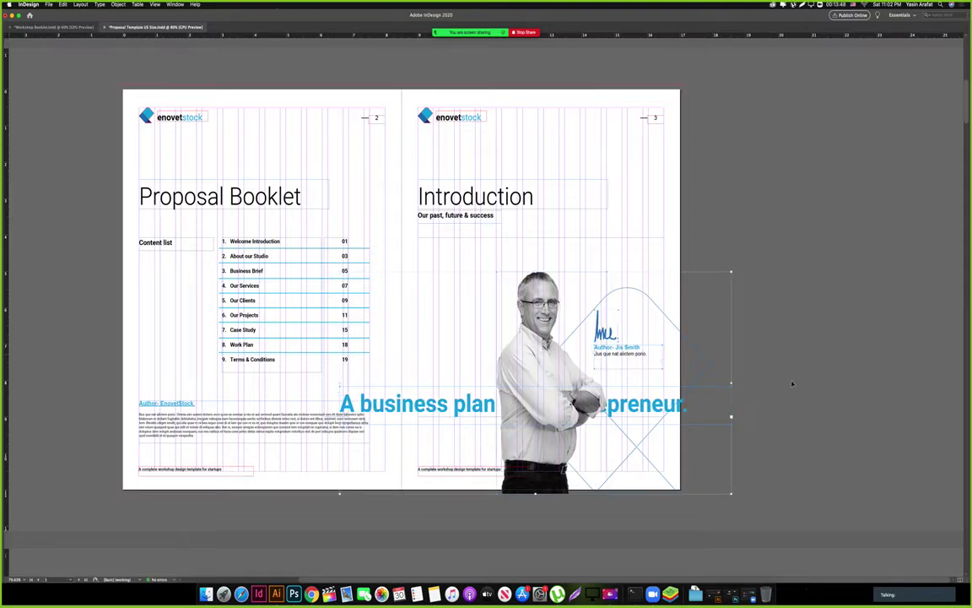
Narrow the large blue headline's text frame so it starts at page 3's inner edge instead of overlapping page 2.
{"action": "key", "text": "w"}
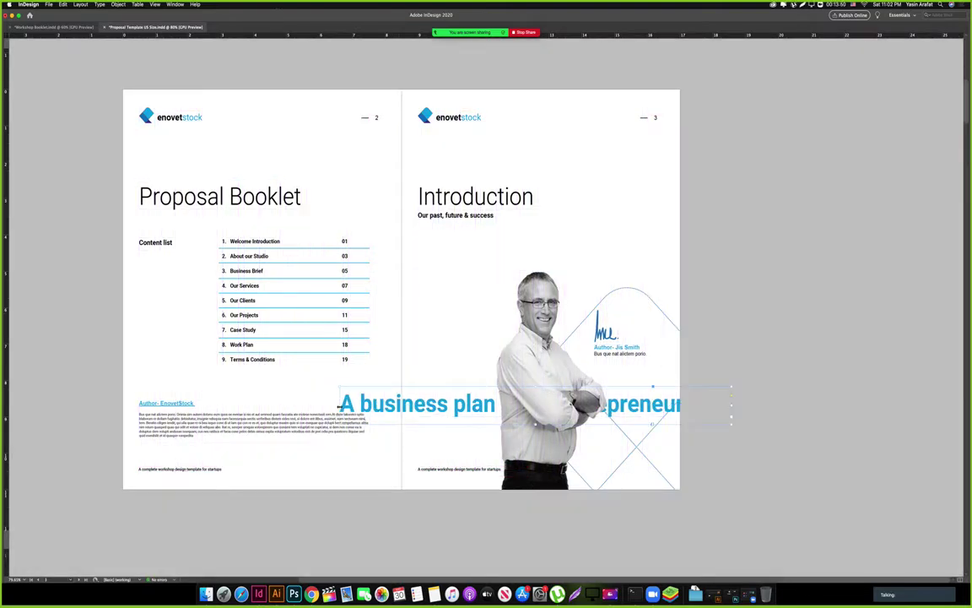
{"action": "left_click_drag", "start_coordinate": [339, 406], "coordinate": [402, 409]}
{"action": "key", "text": "Tab"}
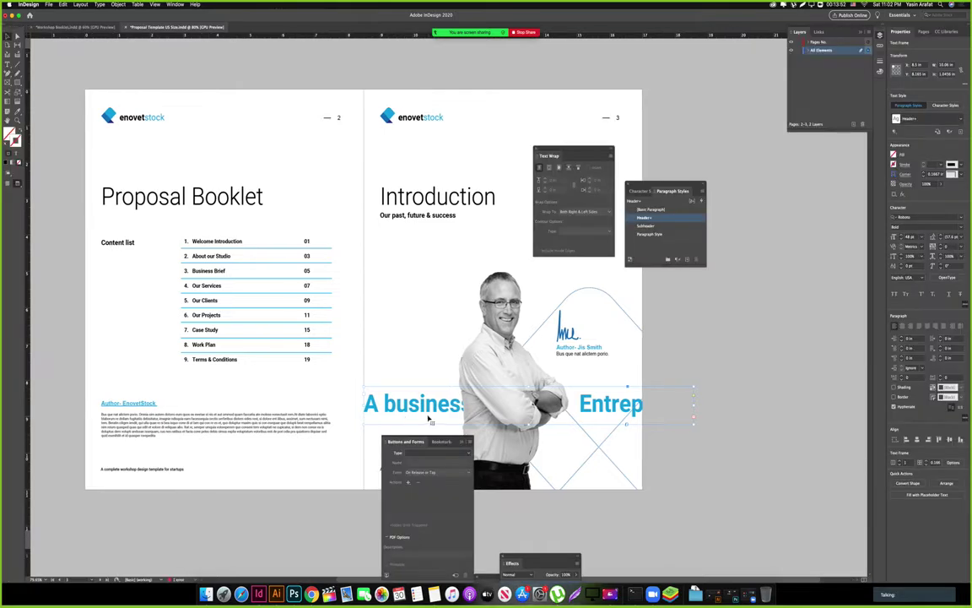
Match the whole blue headline on page 3 to the Introduction title's light black Header formatting using the Eyedropper tool.
{"action": "double_click", "coordinate": [419, 405]}
{"action": "key", "text": "super+a"}
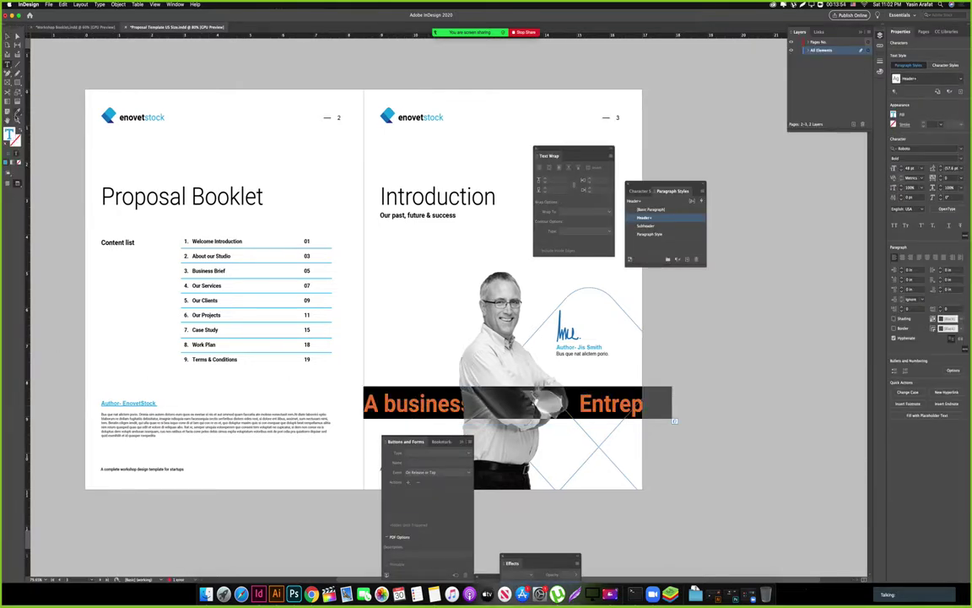
{"action": "key", "text": "i"}
{"action": "left_click", "coordinate": [448, 196]}
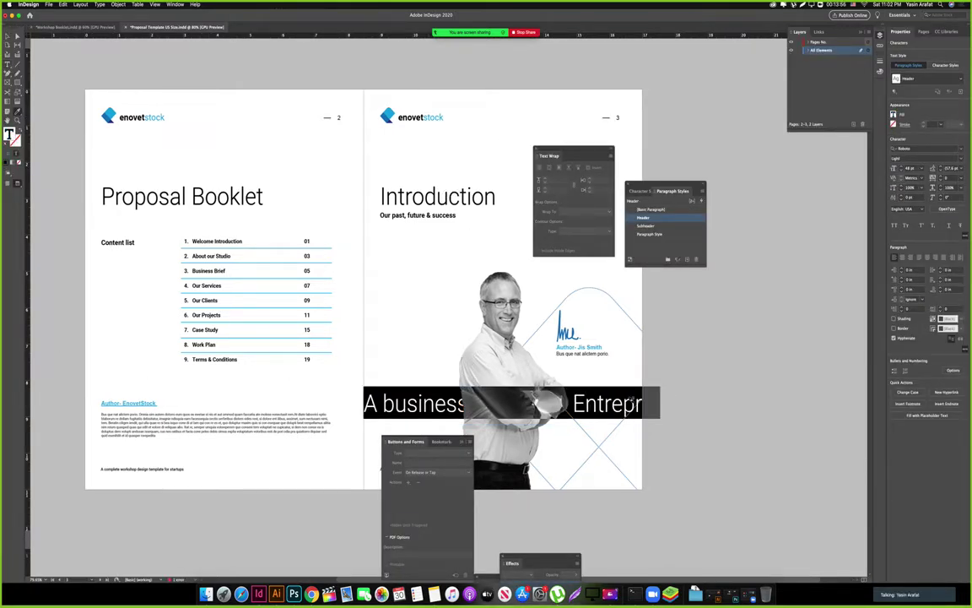
{"action": "key", "text": "Escape"}
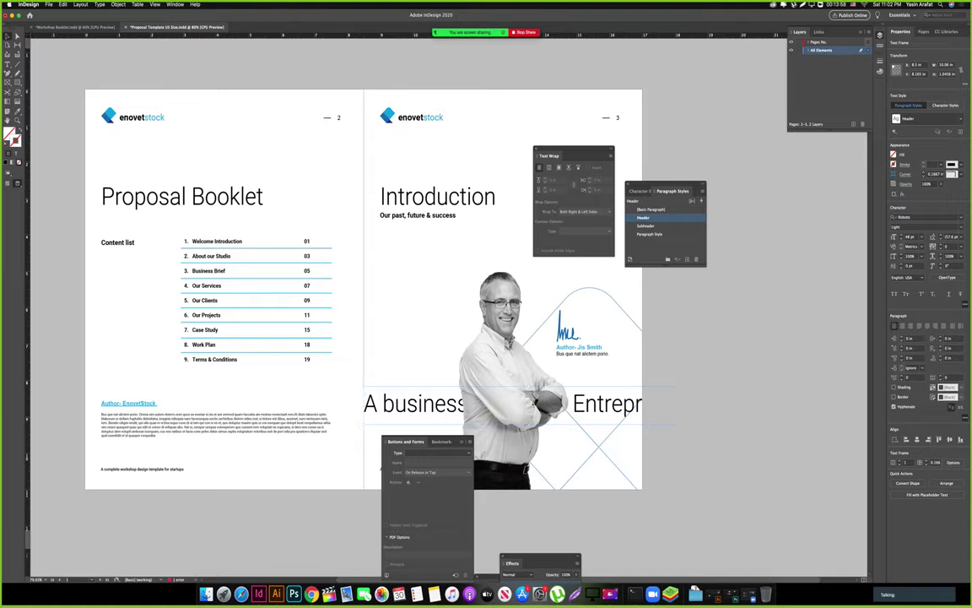
Move the headline up and slightly across the spine onto page 2, then widen its text frame to fit "Entrepreneur." in full.
{"action": "mouse_move", "coordinate": [445, 412]}
{"action": "left_mouse_down"}
{"action": "mouse_move", "coordinate": [412, 390]}
{"action": "mouse_move", "coordinate": [435, 394]}
{"action": "left_mouse_up"}
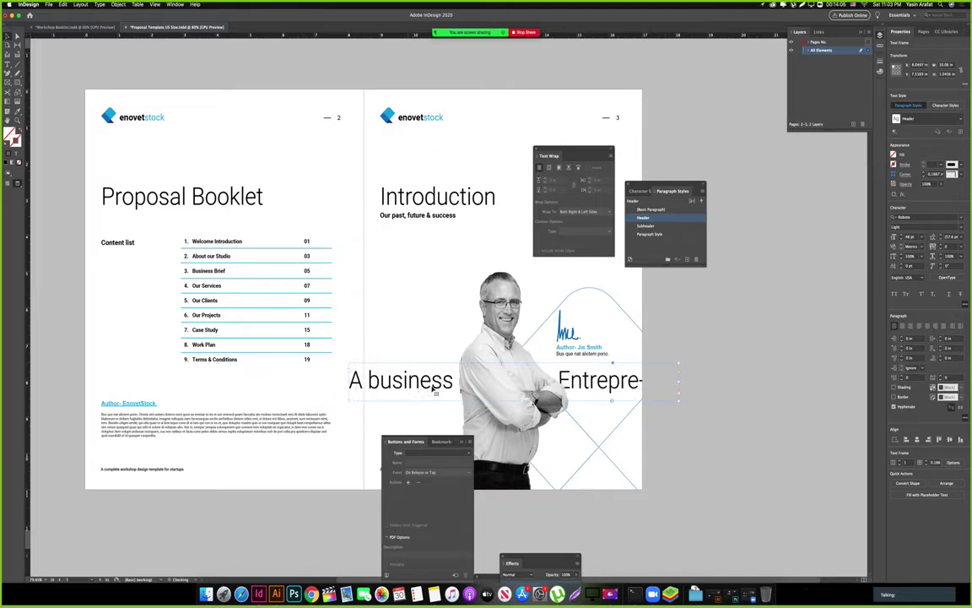
{"action": "key", "text": "Tab"}
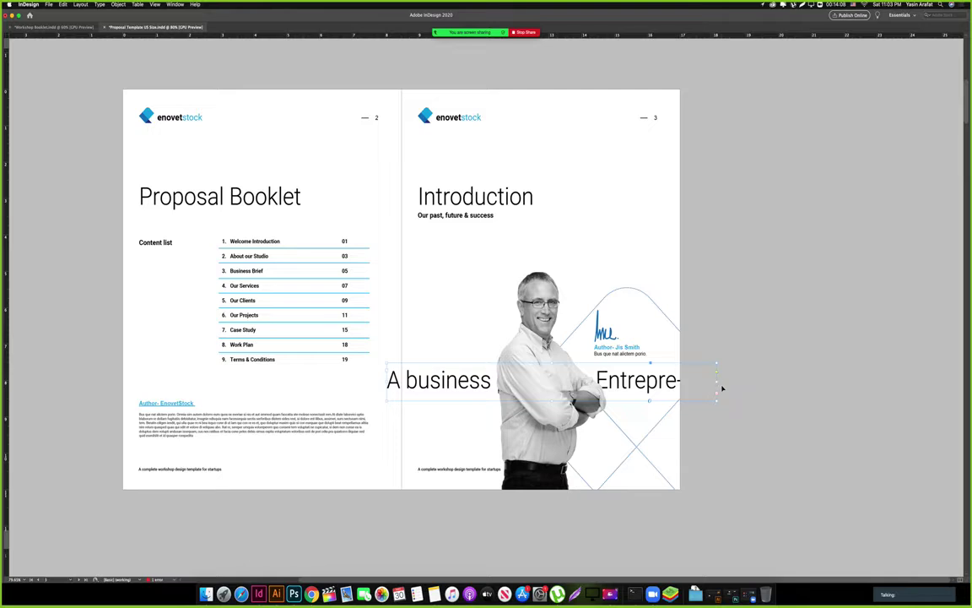
{"action": "key", "text": "w"}
{"action": "left_click_drag", "start_coordinate": [717, 392], "coordinate": [757, 390]}
{"action": "key", "text": "w"}
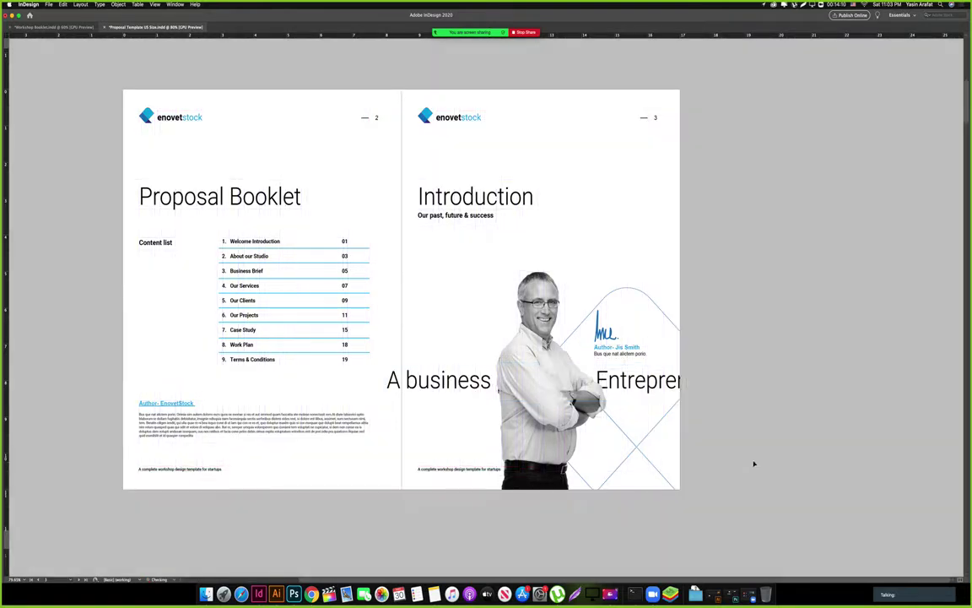
{"action": "key", "text": "Tab"}
Fill the empty two-column body text frame below page 3's subheading with placeholder text.
{"action": "left_click", "coordinate": [620, 365]}
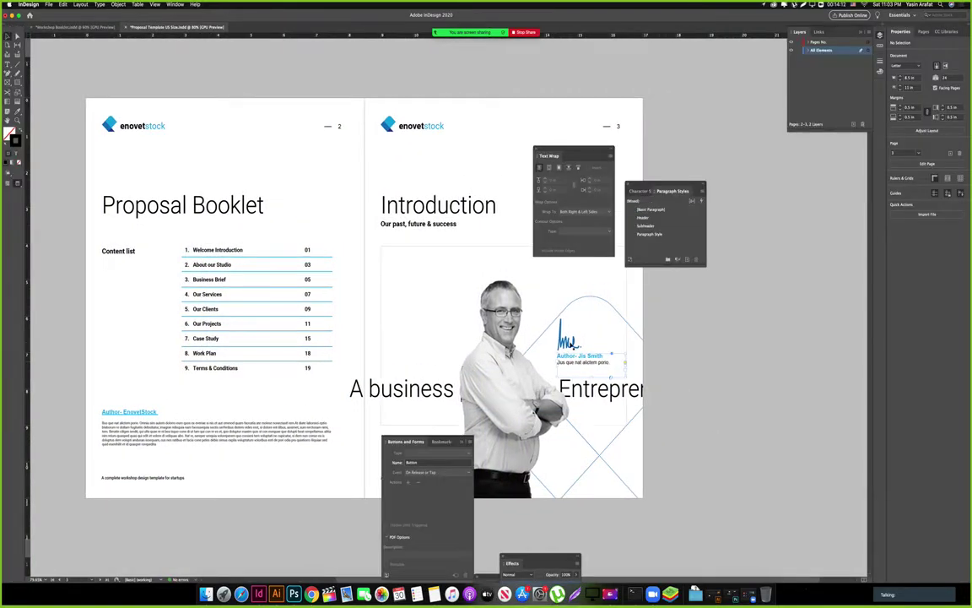
{"action": "left_click", "coordinate": [522, 372], "text": "shift"}
{"action": "left_click", "coordinate": [746, 373]}
{"action": "key", "text": "w"}
{"action": "left_click_drag", "start_coordinate": [515, 393], "coordinate": [584, 392]}
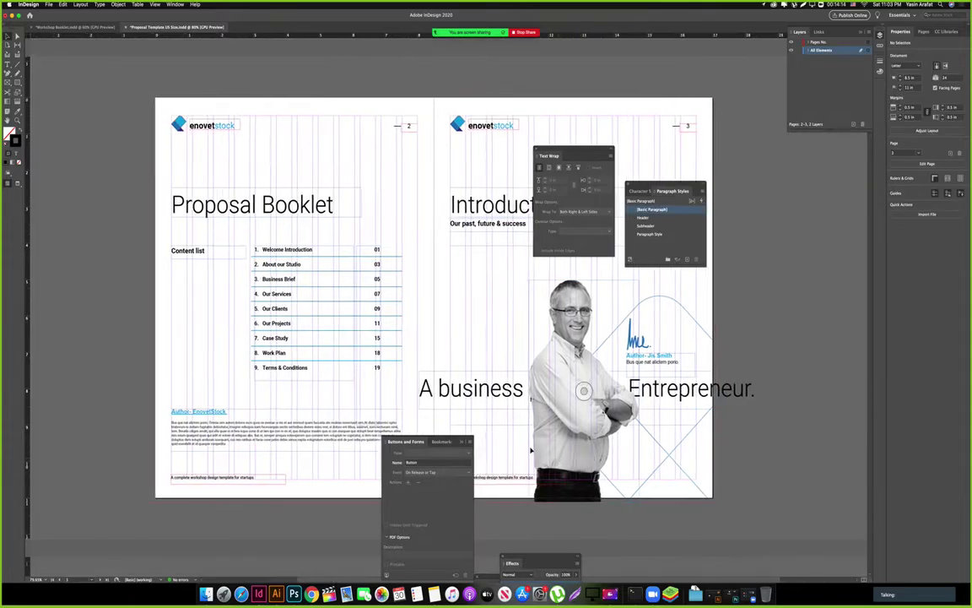
{"action": "key", "text": "Tab"}
{"action": "key", "text": "Tab"}
{"action": "left_click", "coordinate": [466, 287]}
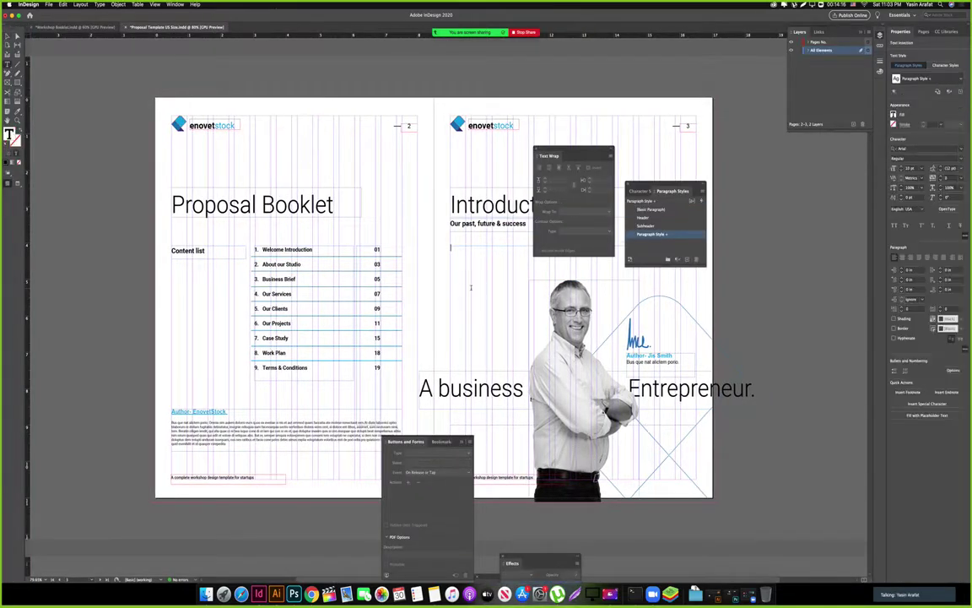
{"action": "key", "text": "Tab"}
{"action": "double_click", "coordinate": [500, 284]}
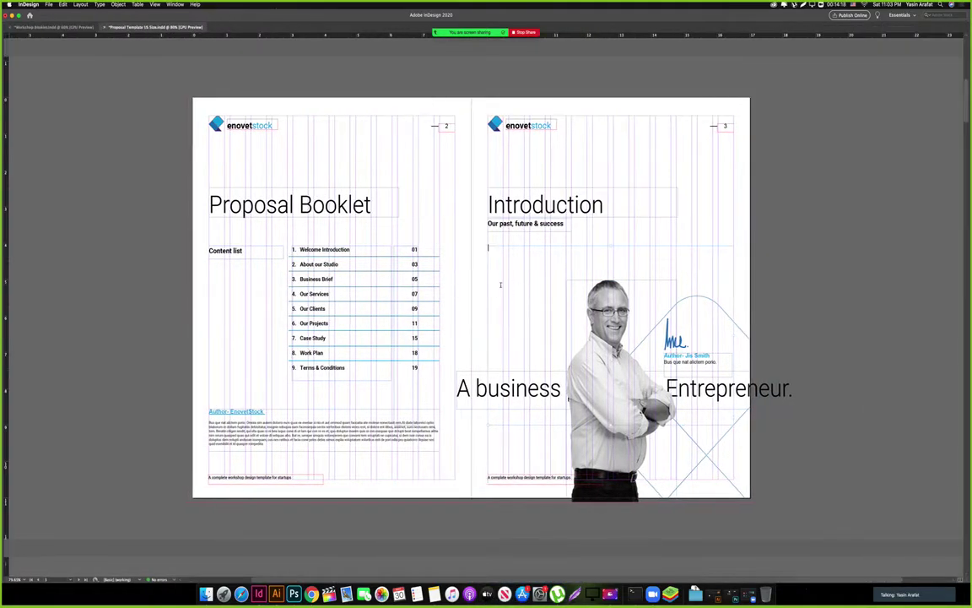
{"action": "left_click", "coordinate": [100, 5]}
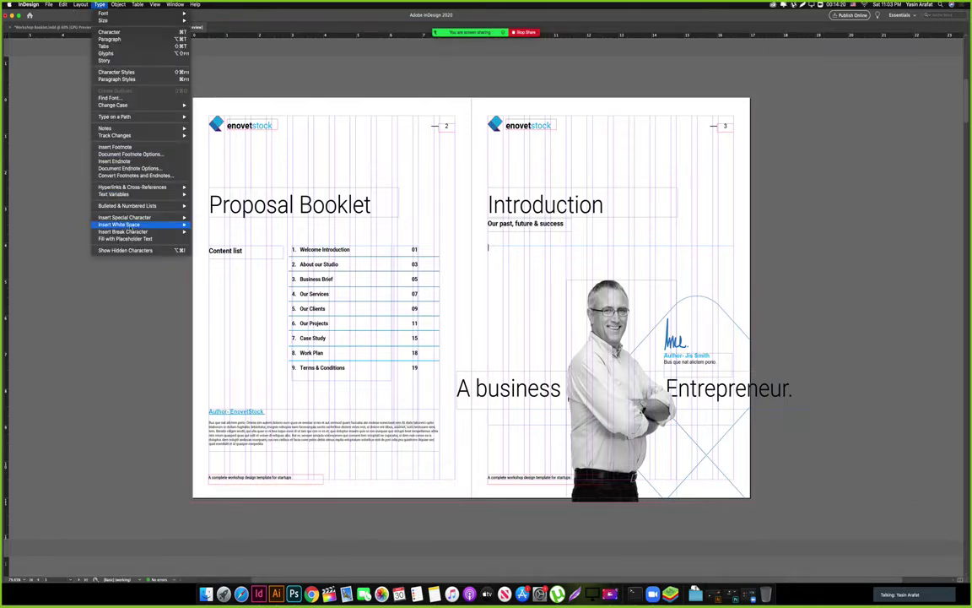
{"action": "left_click", "coordinate": [133, 238]}
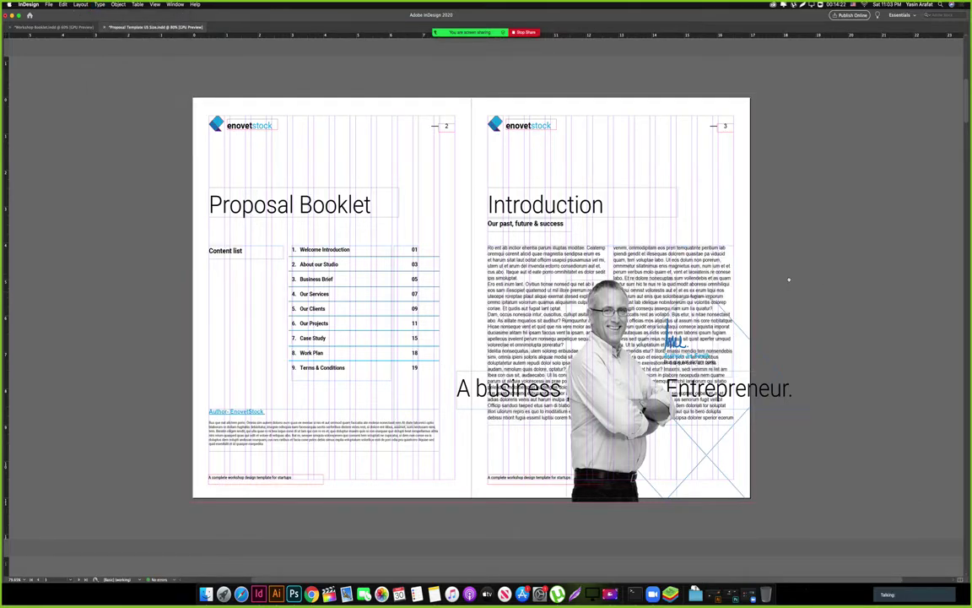
Shrink page 3's body text frame to the narrow space beside the man and set it to a single column.
{"action": "key", "text": "Tab"}
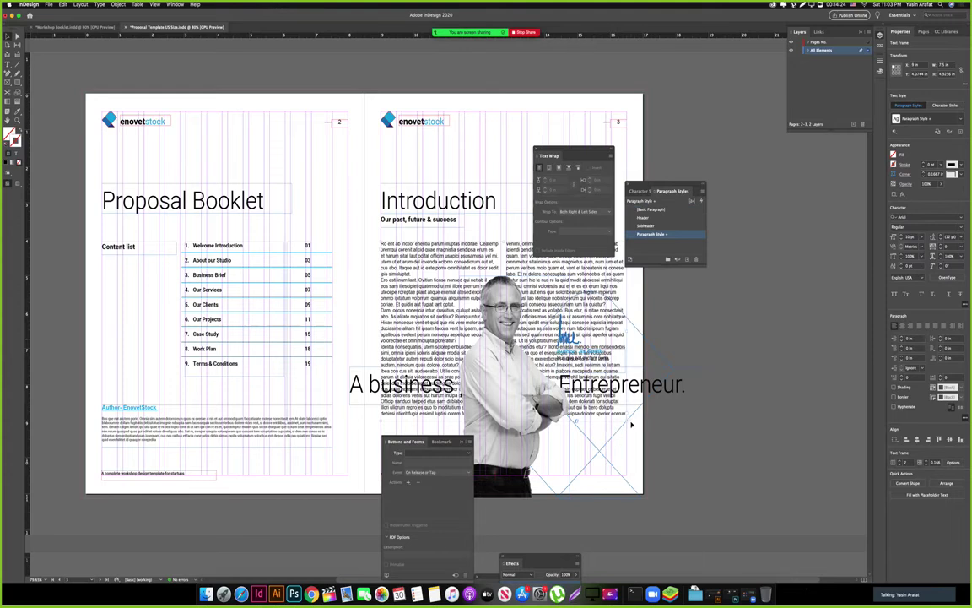
{"action": "mouse_move", "coordinate": [449, 288]}
{"action": "left_mouse_down"}
{"action": "mouse_move", "coordinate": [437, 263]}
{"action": "mouse_move", "coordinate": [418, 268]}
{"action": "mouse_move", "coordinate": [463, 297]}
{"action": "left_mouse_up"}
{"action": "key", "text": "Tab"}
{"action": "triple_click", "coordinate": [470, 277]}
{"action": "key", "text": "super+a"}
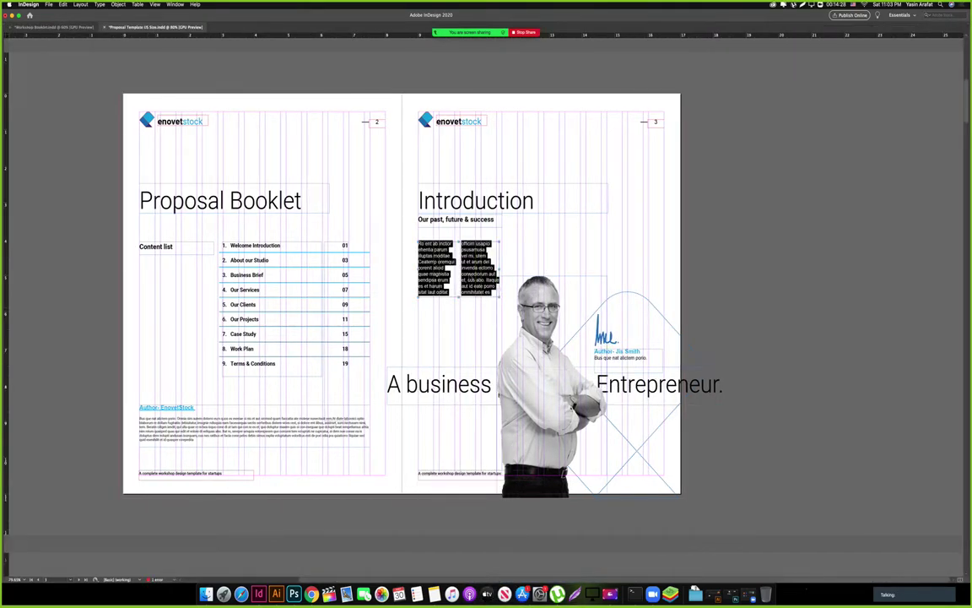
{"action": "key", "text": "super+b"}
{"action": "key", "text": "Return"}
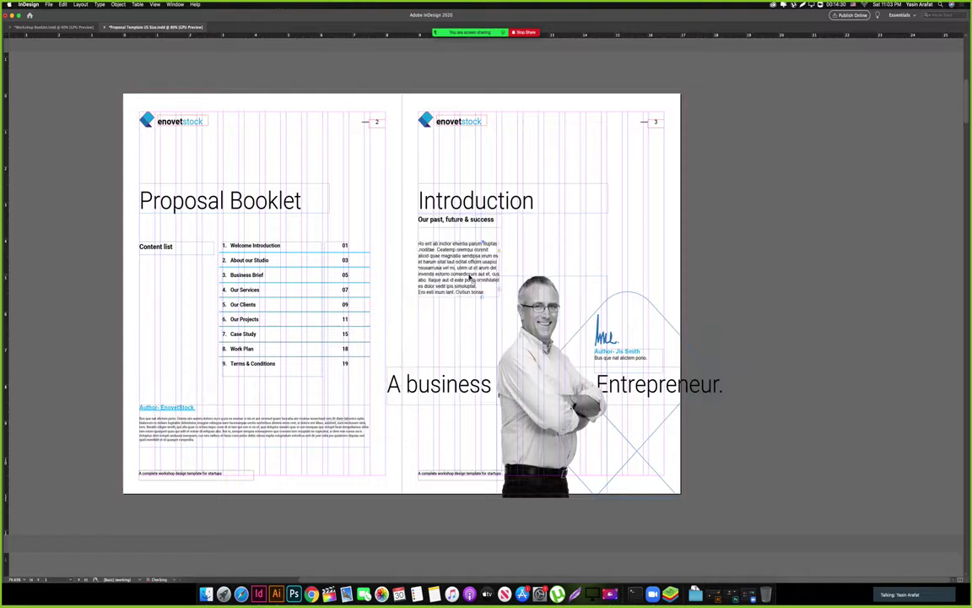
Widen the body text frame across page 3 and adjust its height so it ends just above the man's head.
{"action": "left_click_drag", "start_coordinate": [459, 296], "coordinate": [458, 349]}
{"action": "left_click", "coordinate": [748, 269]}
{"action": "key", "text": "w"}
{"action": "left_click", "coordinate": [490, 280]}
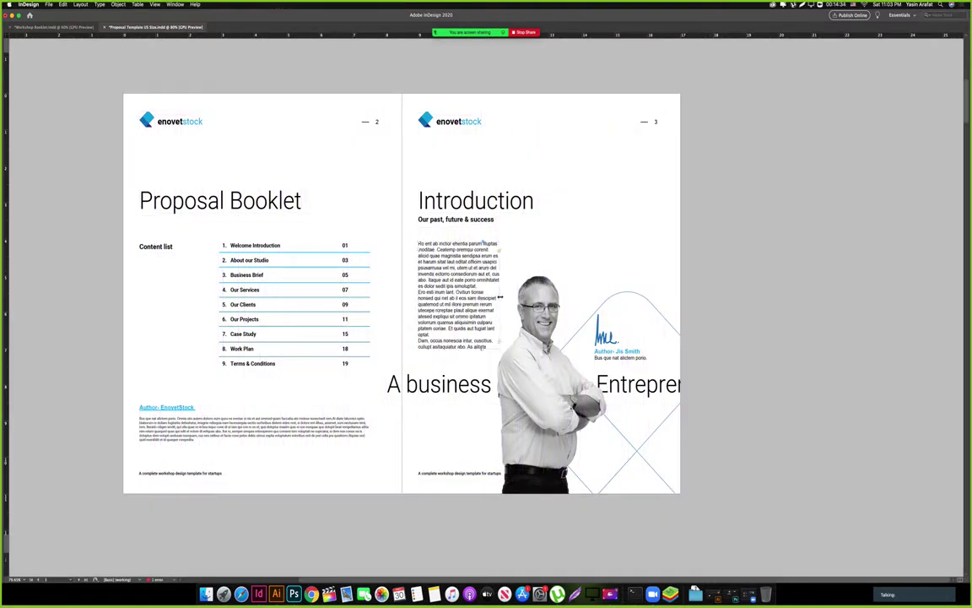
{"action": "left_click_drag", "start_coordinate": [500, 297], "coordinate": [651, 296]}
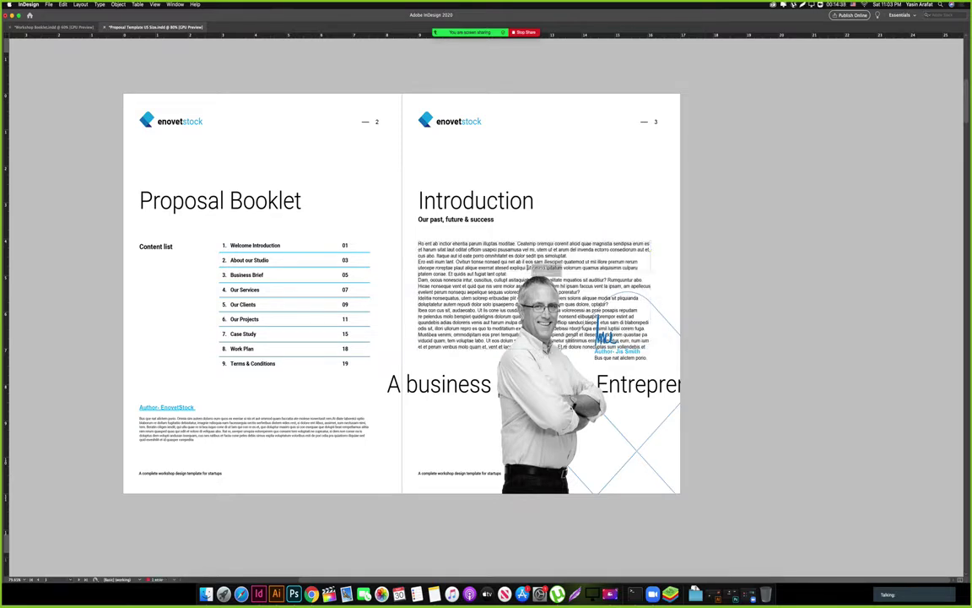
{"action": "left_click_drag", "start_coordinate": [528, 276], "coordinate": [532, 271]}
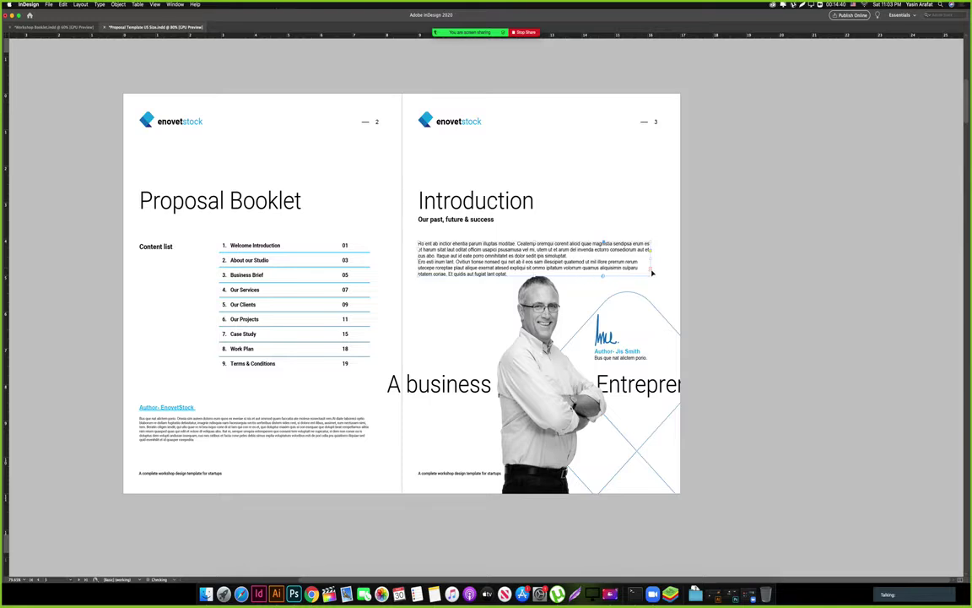
Flow the overset body text into a second, narrow frame below the first, between the page's inner margin and the man.
{"action": "key", "text": "w"}
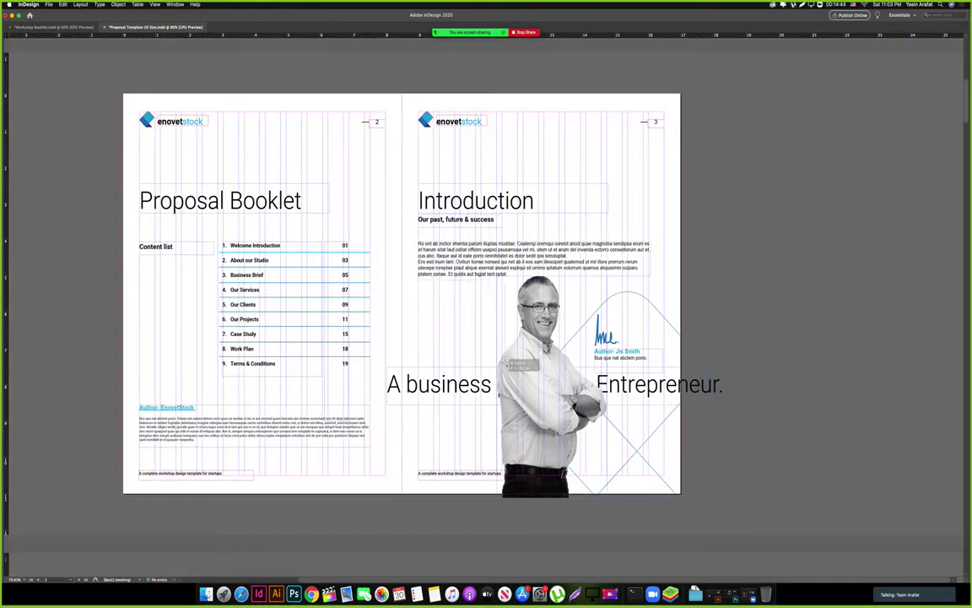
{"action": "left_click_drag", "start_coordinate": [506, 365], "coordinate": [499, 361]}
{"action": "key", "text": "w"}
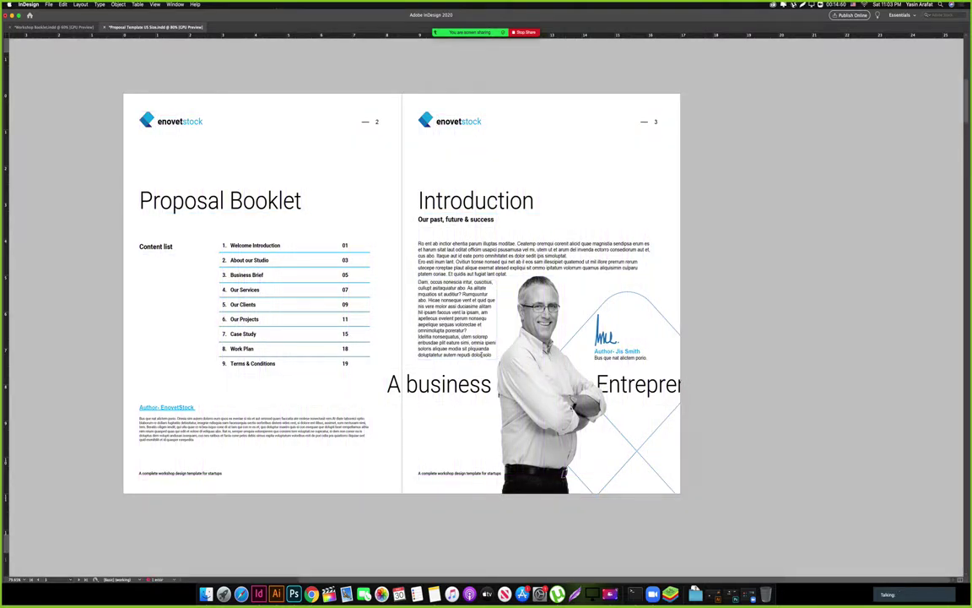
Nudge the second body text frame up so its lines follow the first frame's text without a gap.
{"action": "left_click_drag", "start_coordinate": [483, 354], "coordinate": [416, 244]}
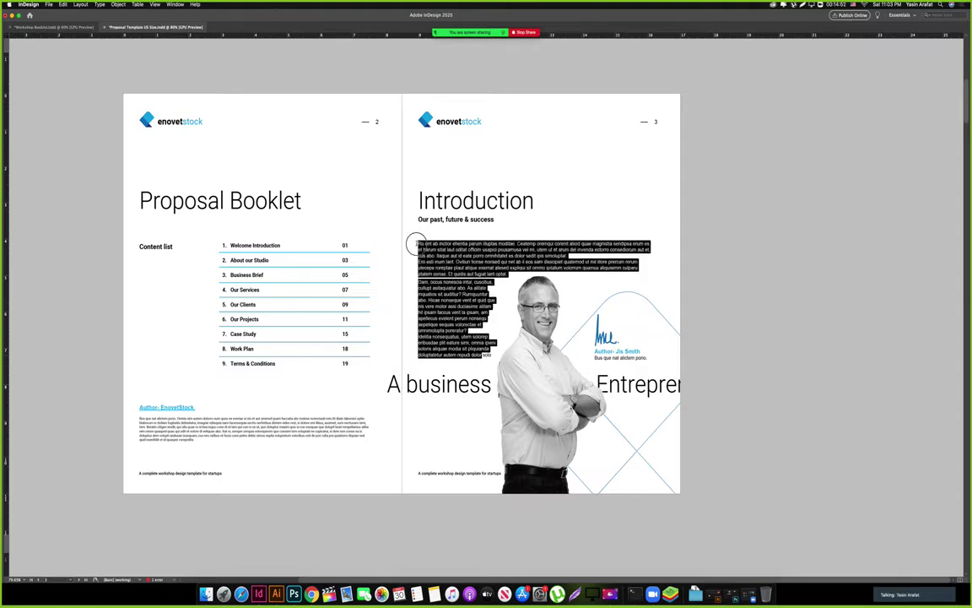
{"action": "key", "text": "Escape"}
{"action": "left_click", "coordinate": [412, 264]}
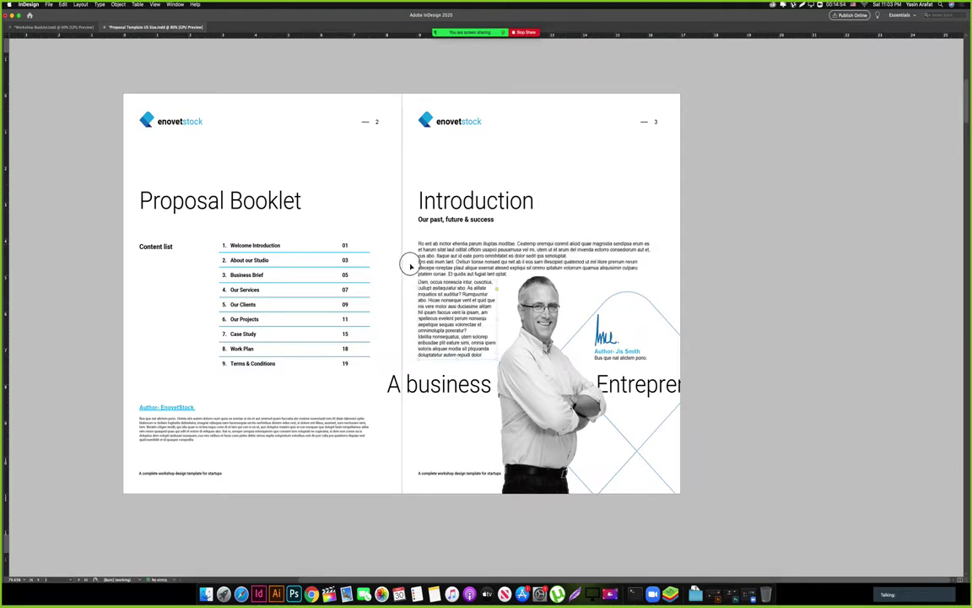
{"action": "key", "text": "w"}
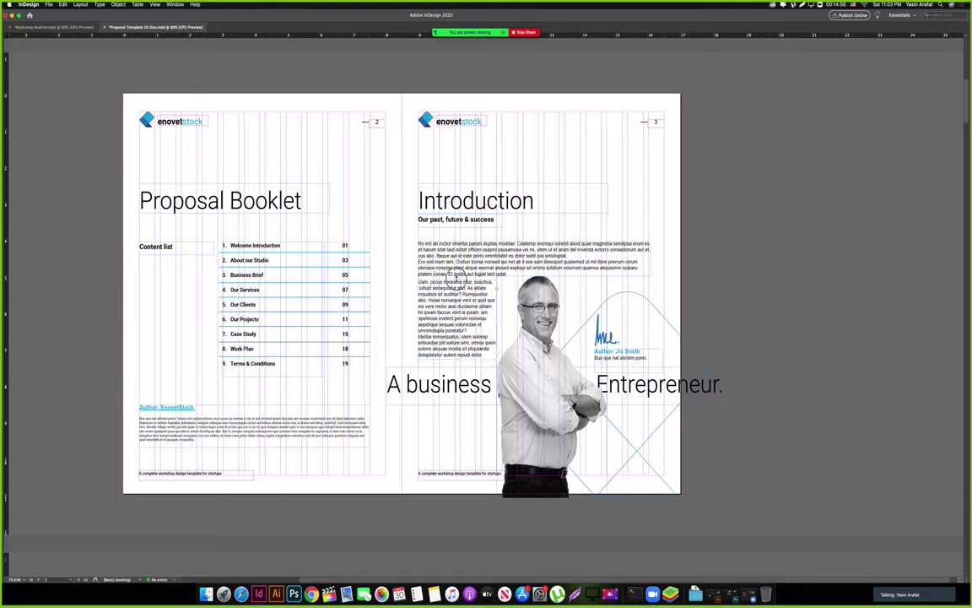
{"action": "key", "text": "w"}
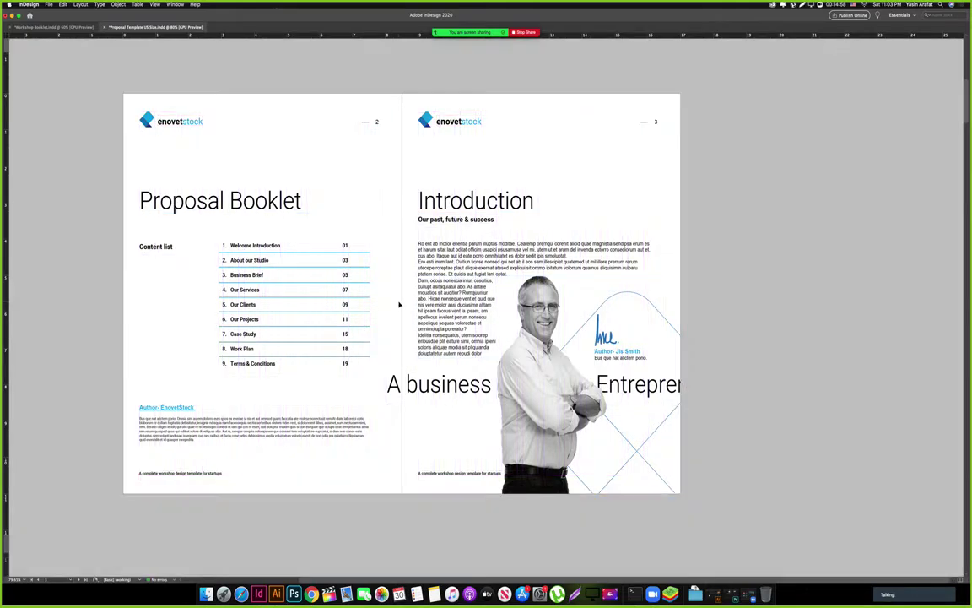
Recolour the whole "A business Entrepreneur." headline light blue and preview the page without panels or guides.
{"action": "scroll", "coordinate": [399, 304], "scroll_direction": "down", "scroll_amount": 3}
{"action": "key", "text": "w"}
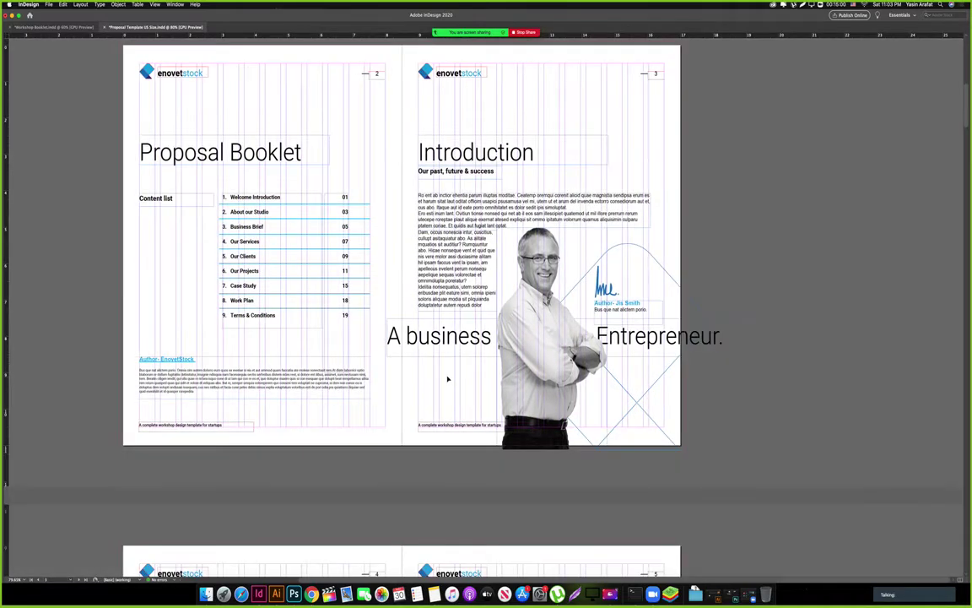
{"action": "key", "text": "Tab"}
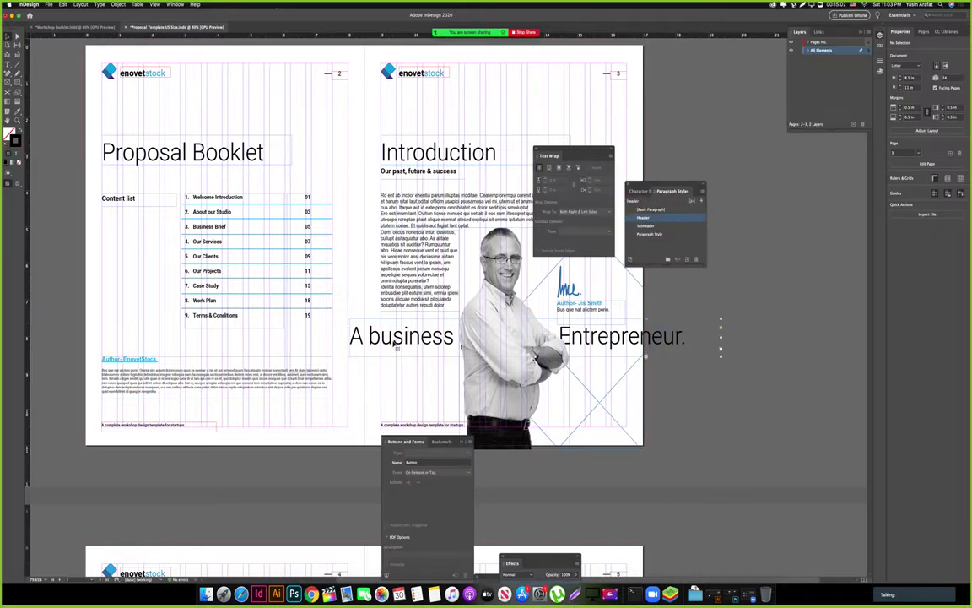
{"action": "left_click_drag", "start_coordinate": [349, 336], "coordinate": [689, 353]}
{"action": "left_click", "coordinate": [893, 115]}
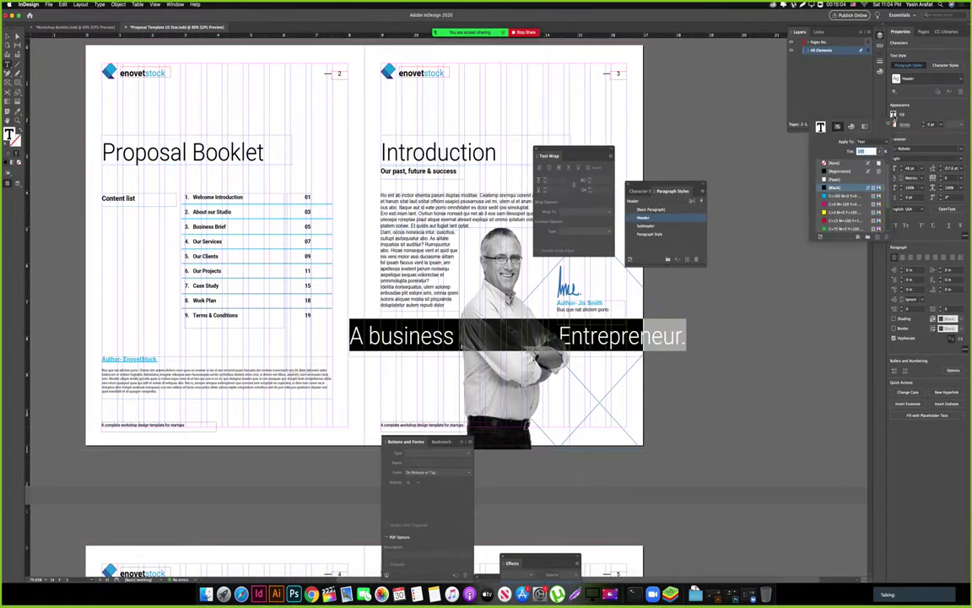
{"action": "scroll", "coordinate": [852, 224], "scroll_direction": "down", "scroll_amount": 4}
{"action": "left_click", "coordinate": [838, 228]}
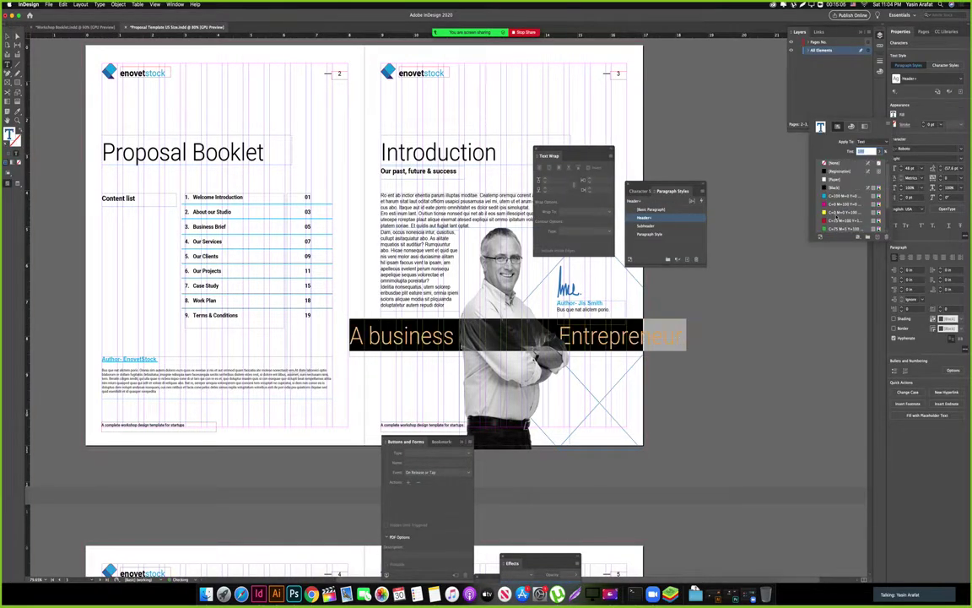
{"action": "left_click", "coordinate": [838, 214]}
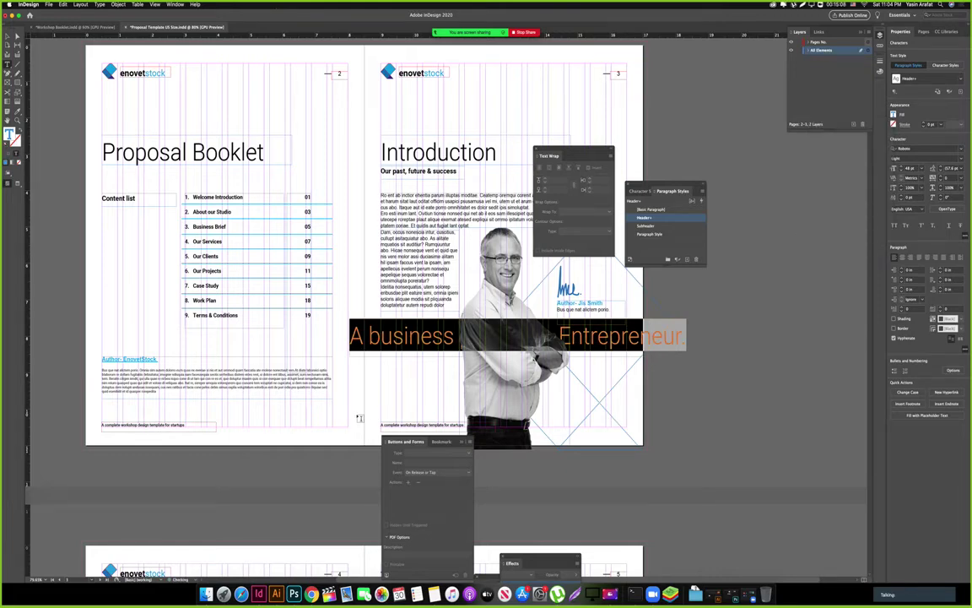
{"action": "key", "text": "Escape"}
{"action": "left_click", "coordinate": [373, 363]}
{"action": "key", "text": "Tab"}
{"action": "left_click_drag", "start_coordinate": [364, 385], "coordinate": [528, 345]}
{"action": "key", "text": "w"}
Review the finished page 2–3 spread and the empty page 4–5 spread in preview.
{"action": "scroll", "coordinate": [549, 282], "scroll_direction": "down", "scroll_amount": 10}
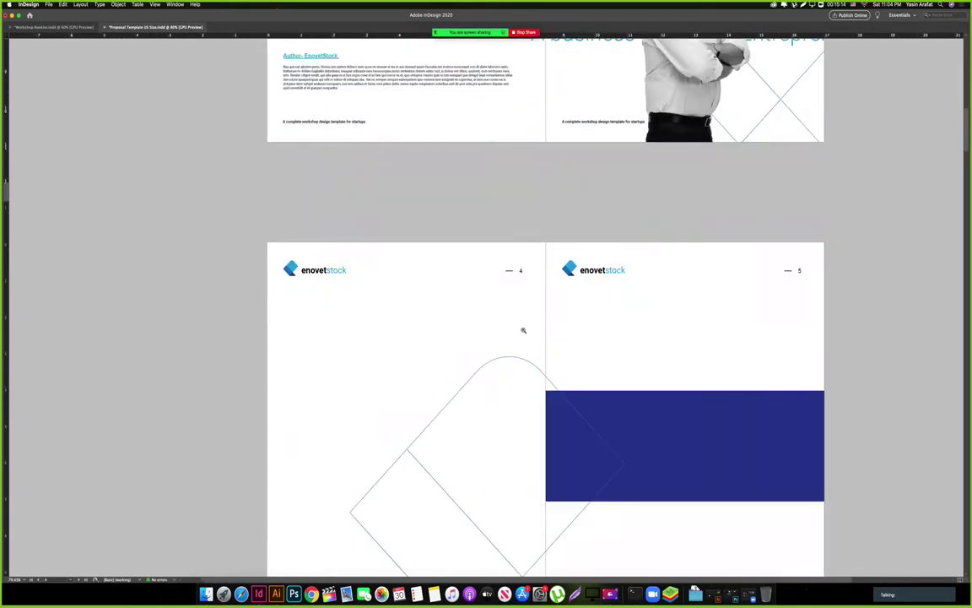
{"action": "left_click_drag", "start_coordinate": [567, 278], "coordinate": [422, 334]}
{"action": "left_click_drag", "start_coordinate": [481, 114], "coordinate": [499, 111]}
{"action": "left_click", "coordinate": [499, 111]}
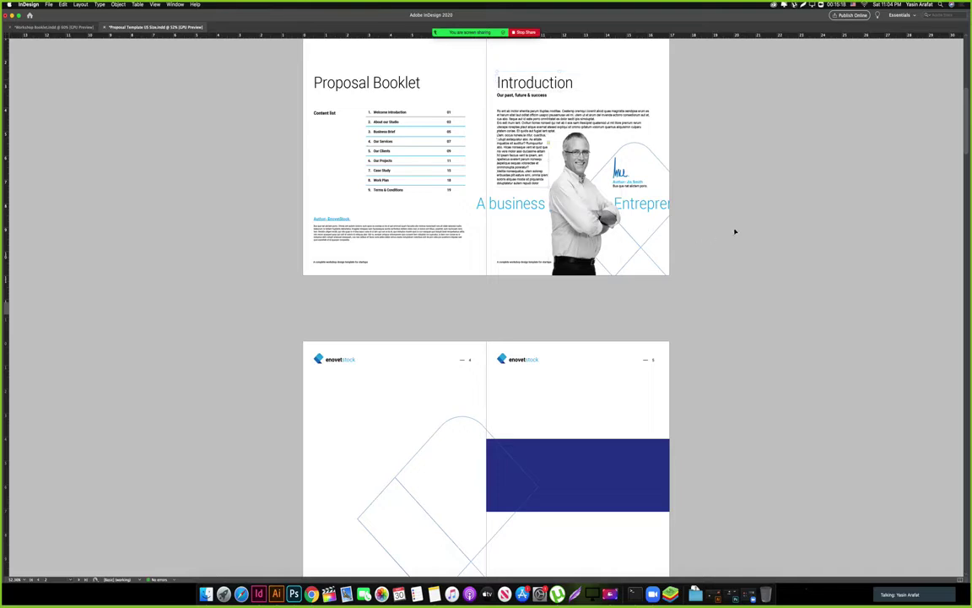
{"action": "left_click", "coordinate": [514, 246]}
{"action": "scroll", "coordinate": [417, 375], "scroll_direction": "down", "scroll_amount": 5}
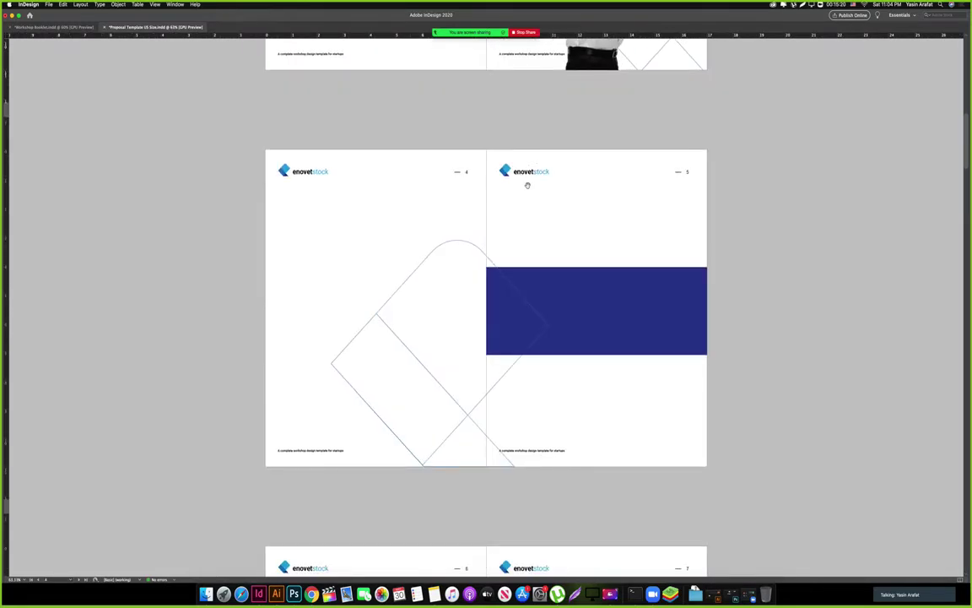
{"action": "left_click", "coordinate": [351, 276]}
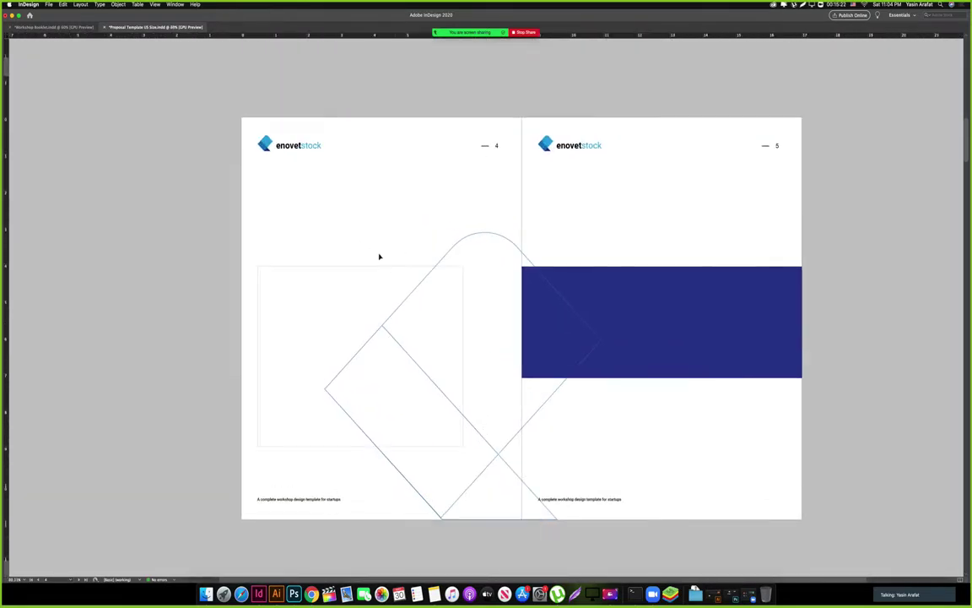
Show the guides and panels again and start editing the empty header frame on page 4.
{"action": "key", "text": "w"}
{"action": "scroll", "coordinate": [315, 258], "scroll_direction": "up", "scroll_amount": 4}
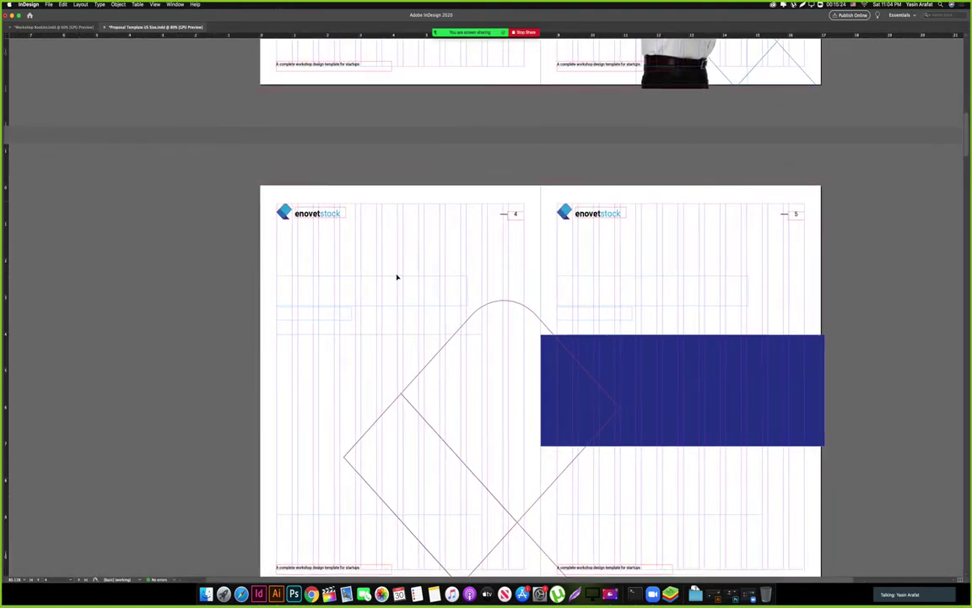
{"action": "key", "text": "Tab"}
{"action": "double_click", "coordinate": [341, 288]}
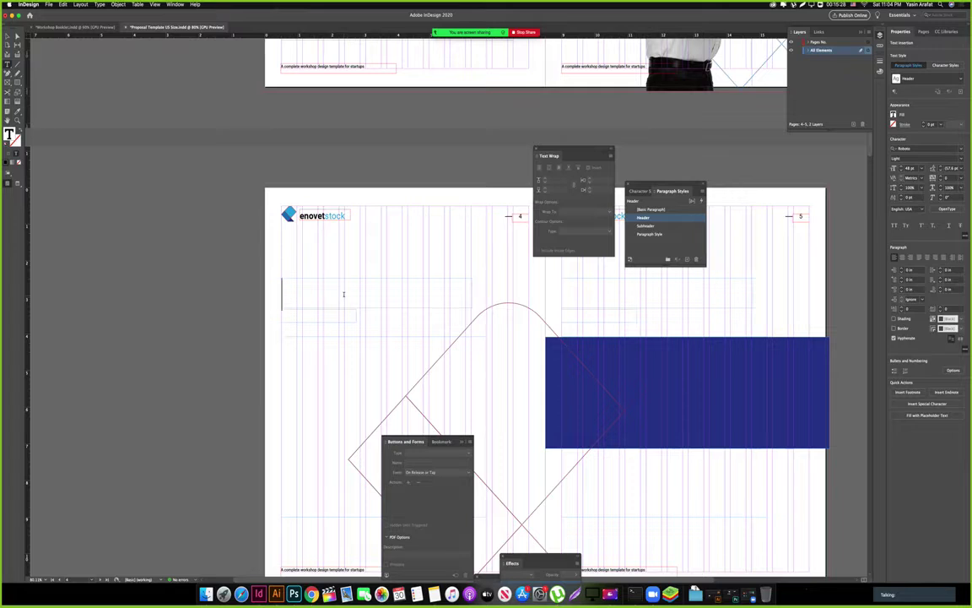
{"action": "type", "text": "More"}
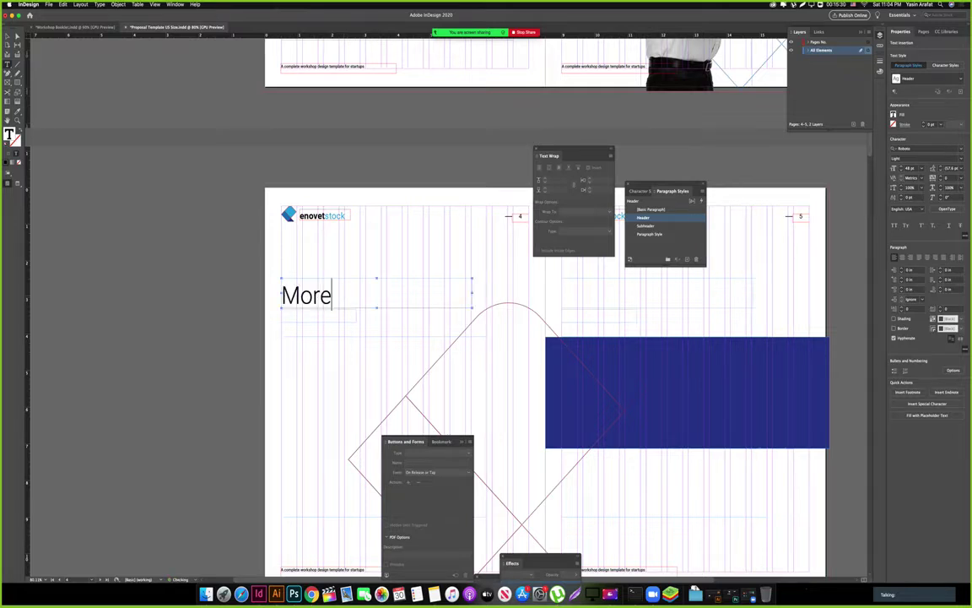
{"action": "key", "text": "BackSpace"}
{"action": "key", "text": "BackSpace"}
{"action": "key", "text": "BackSpace"}
{"action": "key", "text": "BackSpace"}
{"action": "type", "text": "Un"}
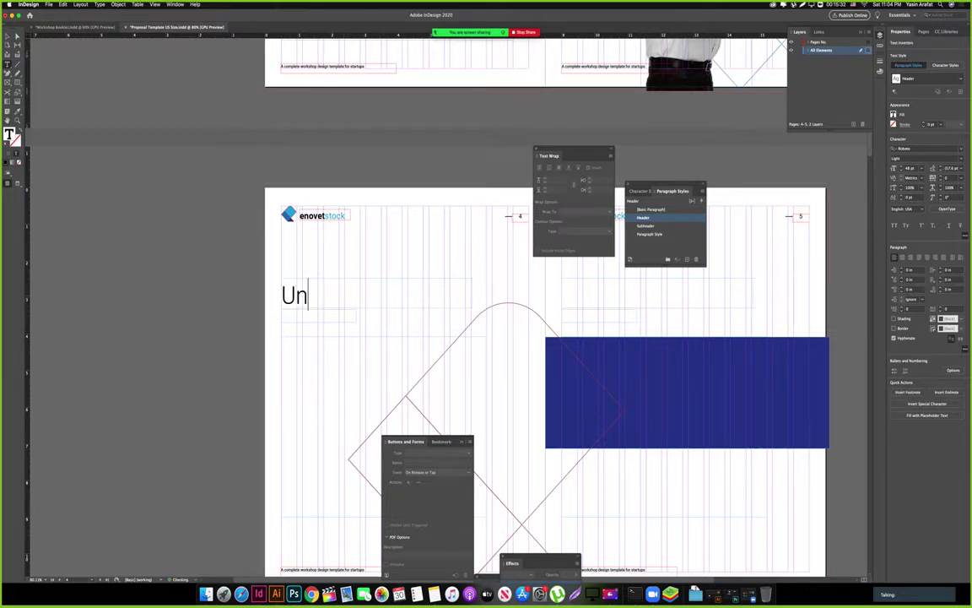
{"action": "type", "text": "ique"}
{"action": "key", "text": "super+a"}
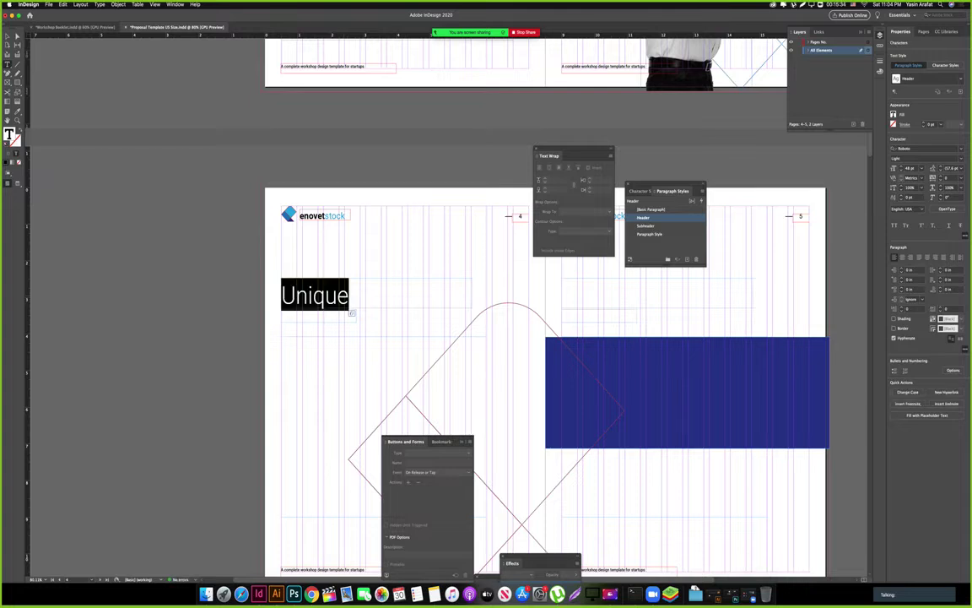
{"action": "key", "text": "BackSpace"}
Title page 4 "Success & Stories" with the subheader "learn more about us" and preview the spread without panels or guides.
{"action": "type", "text": "Success "}
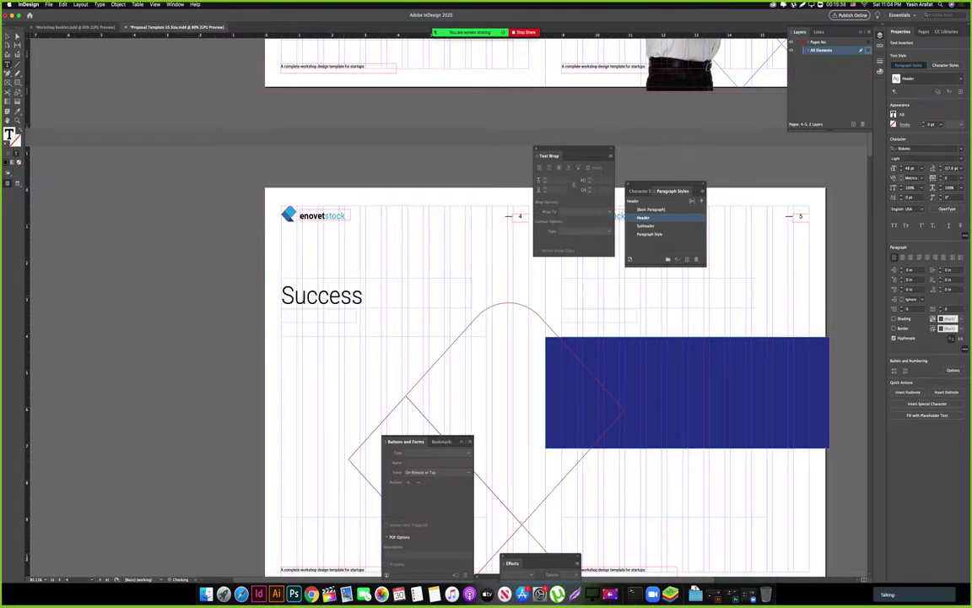
{"action": "type", "text": "& Stories"}
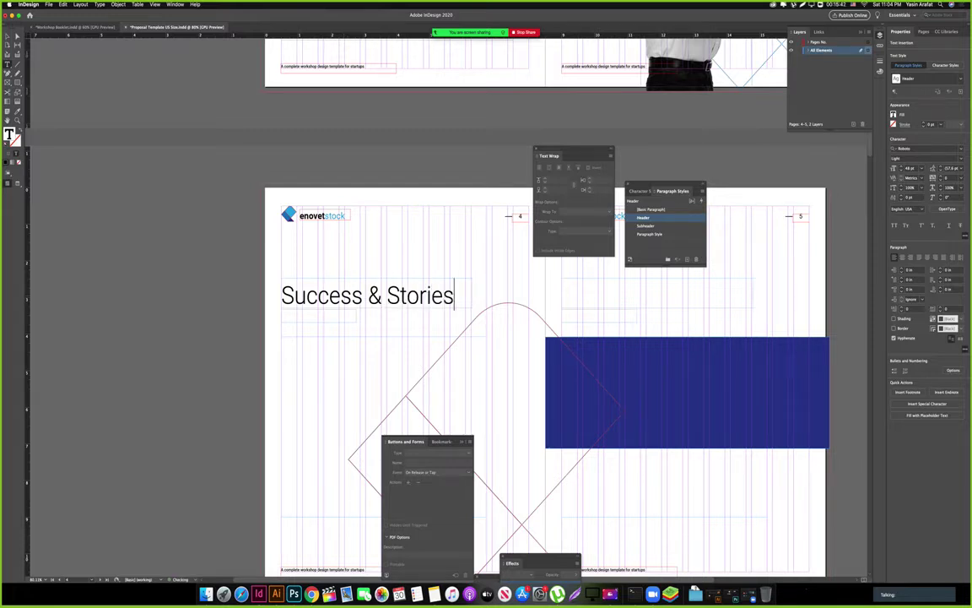
{"action": "key", "text": "Escape"}
{"action": "double_click", "coordinate": [338, 314]}
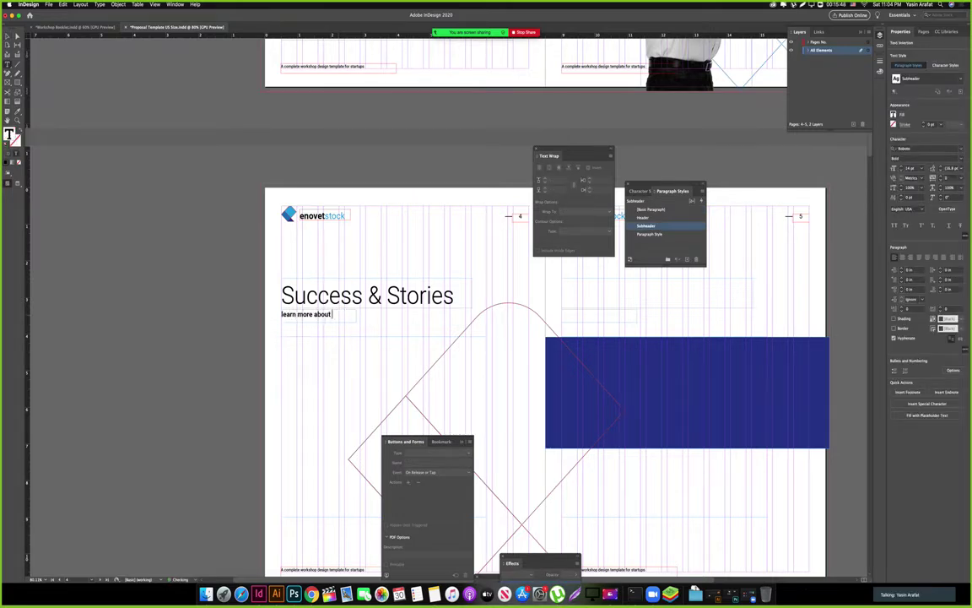
{"action": "key", "text": "Escape"}
{"action": "key", "text": "w"}
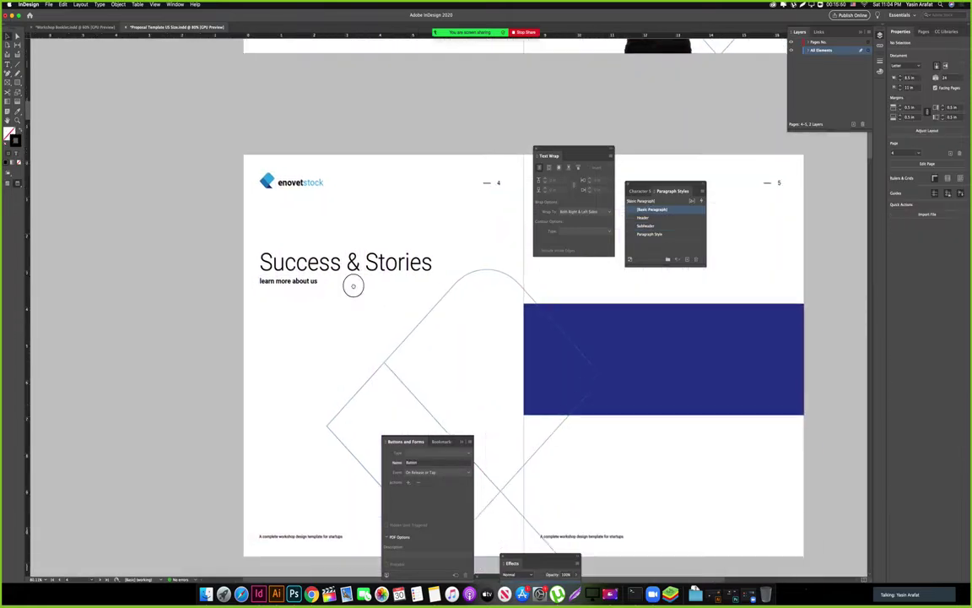
{"action": "key", "text": "Tab"}
Copy the man with the megaphone from page 5 of the Workshop Booklet document to the bottom edge of page 4 in the proposal template.
{"action": "scroll", "coordinate": [443, 277], "scroll_direction": "up", "scroll_amount": 5}
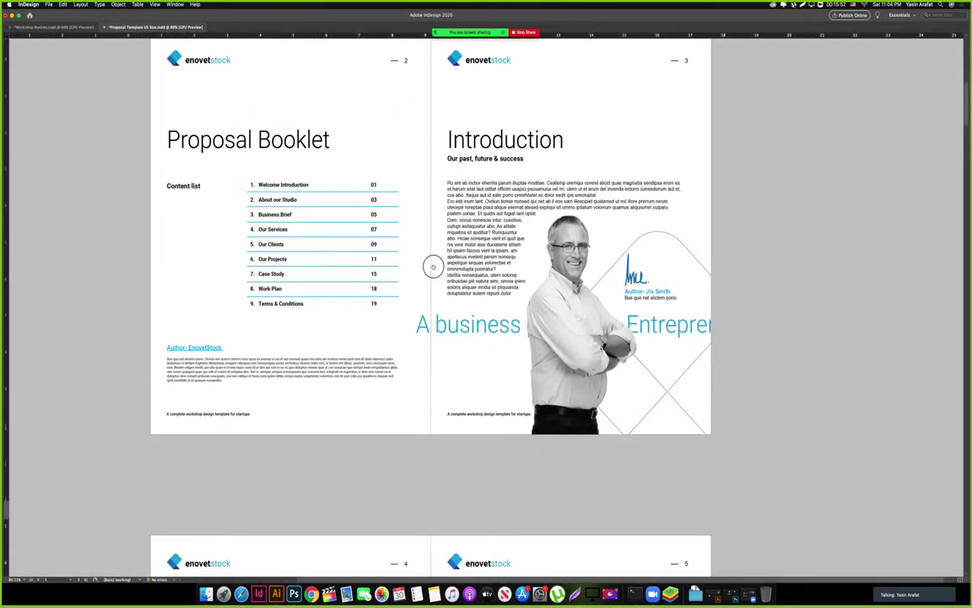
{"action": "scroll", "coordinate": [509, 287], "scroll_direction": "down", "scroll_amount": 5}
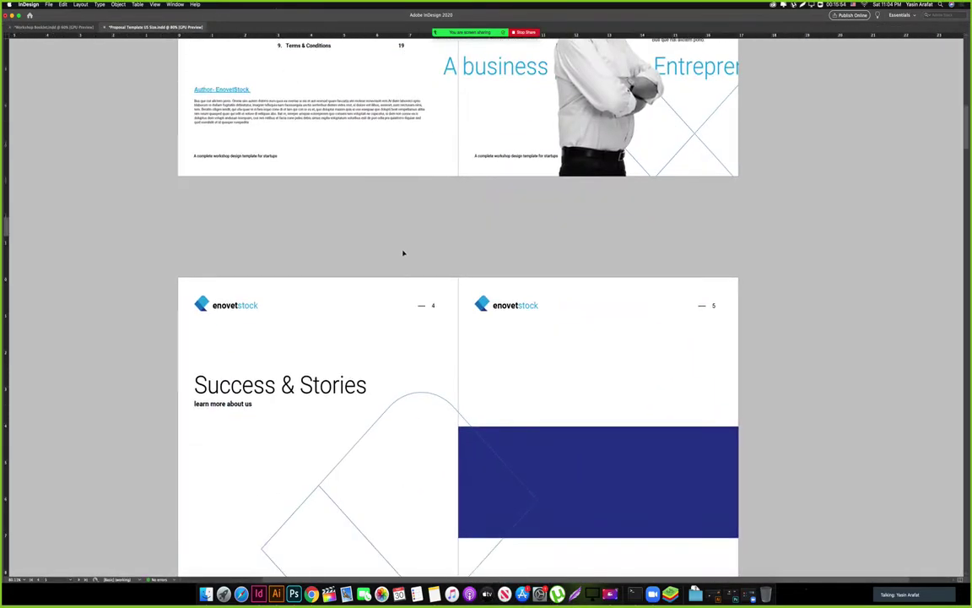
{"action": "scroll", "coordinate": [368, 386], "scroll_direction": "down", "scroll_amount": 4}
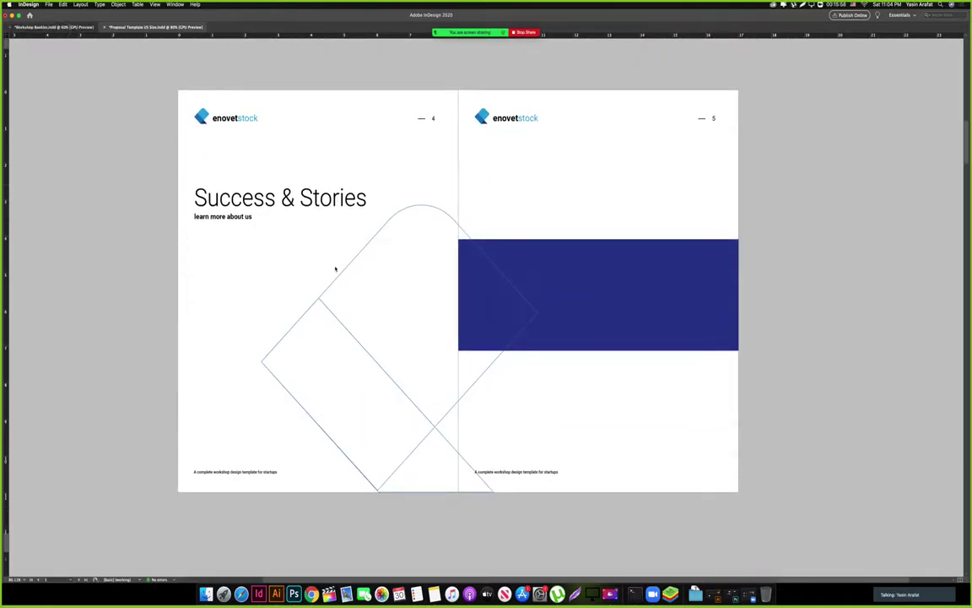
{"action": "key", "text": "super+grave"}
{"action": "scroll", "coordinate": [544, 295], "scroll_direction": "down", "scroll_amount": 5}
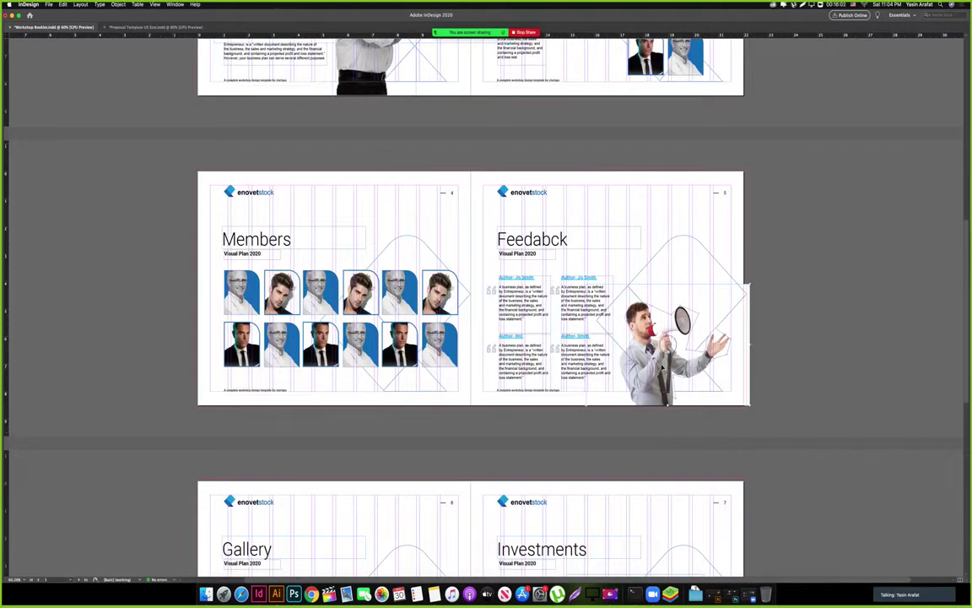
{"action": "left_click", "coordinate": [135, 28]}
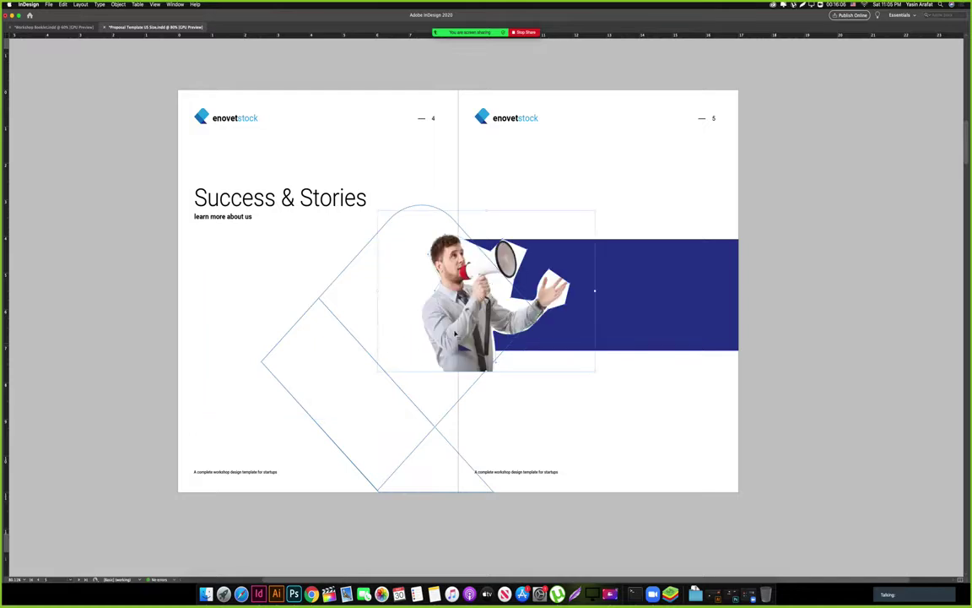
{"action": "left_click_drag", "start_coordinate": [261, 426], "coordinate": [184, 397]}
{"action": "left_click_drag", "start_coordinate": [269, 435], "coordinate": [302, 450]}
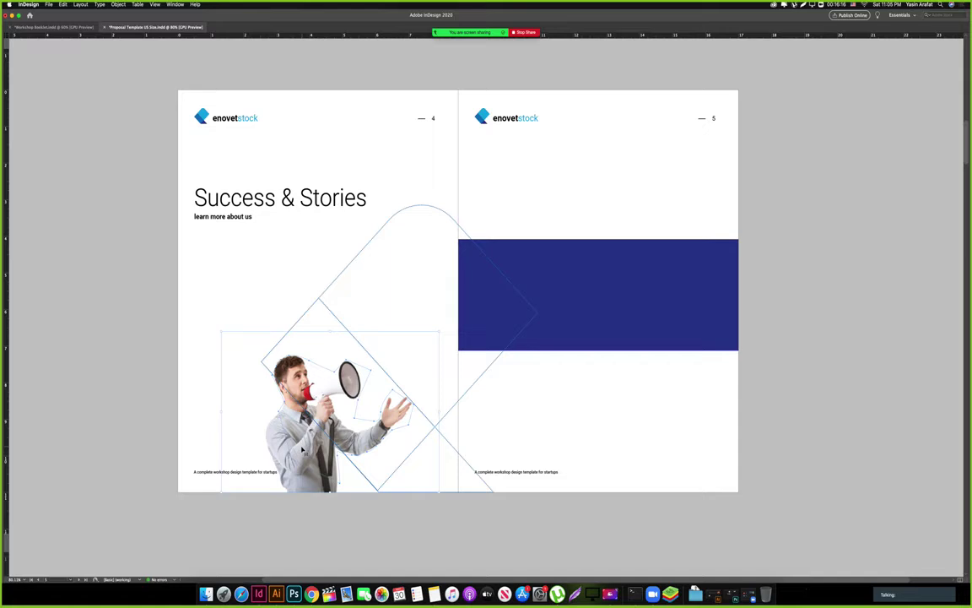
{"action": "scroll", "coordinate": [386, 521], "scroll_direction": "up", "scroll_amount": 1}
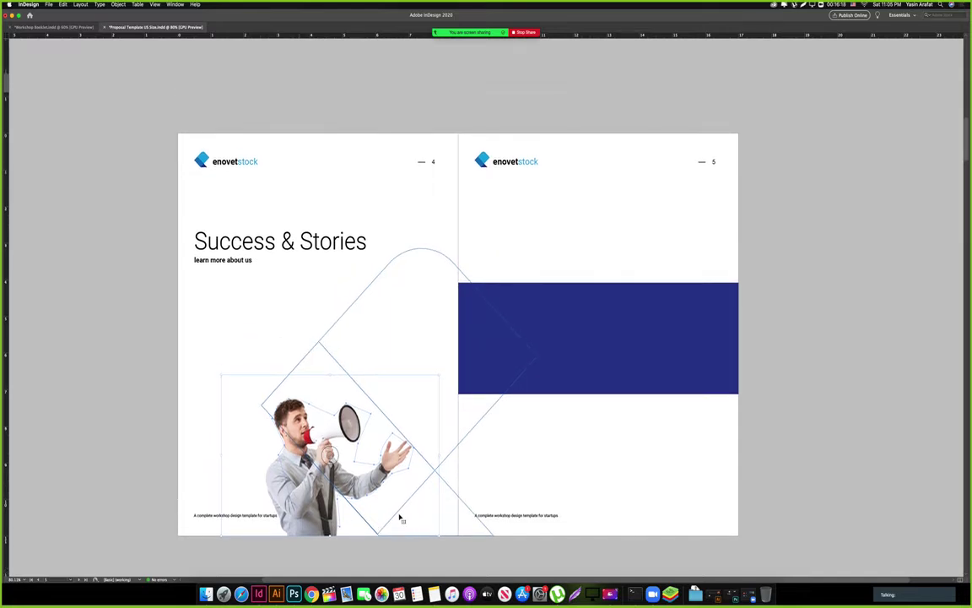
{"action": "key", "text": "Tab"}
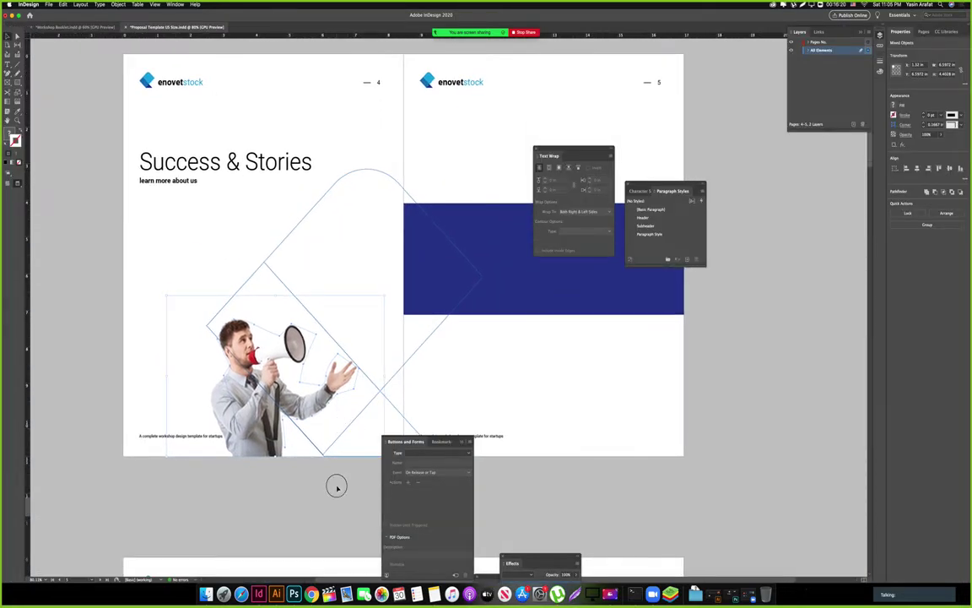
{"action": "left_click", "coordinate": [337, 487]}
{"action": "left_click", "coordinate": [394, 376]}
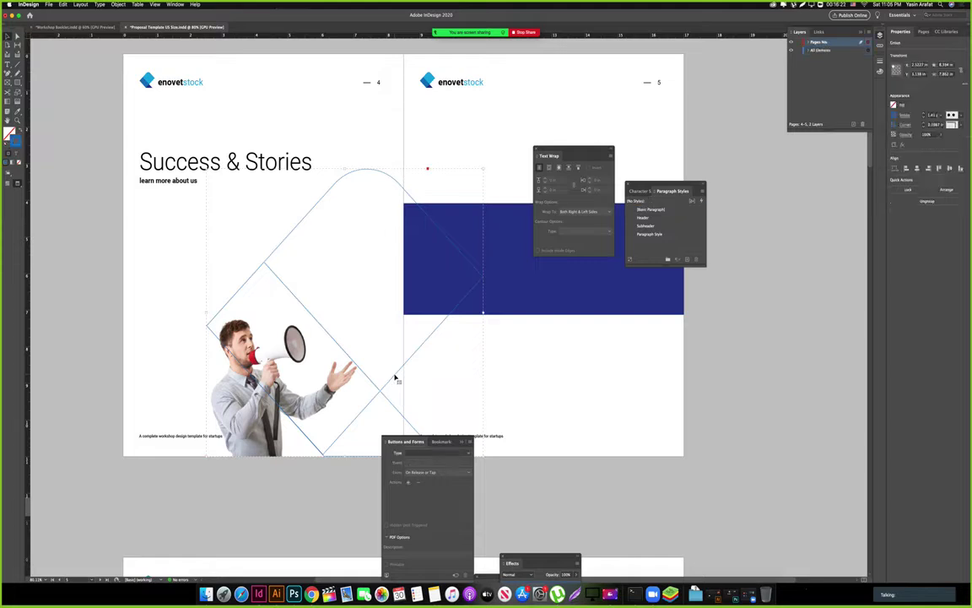
{"action": "left_click", "coordinate": [668, 308], "text": "shift"}
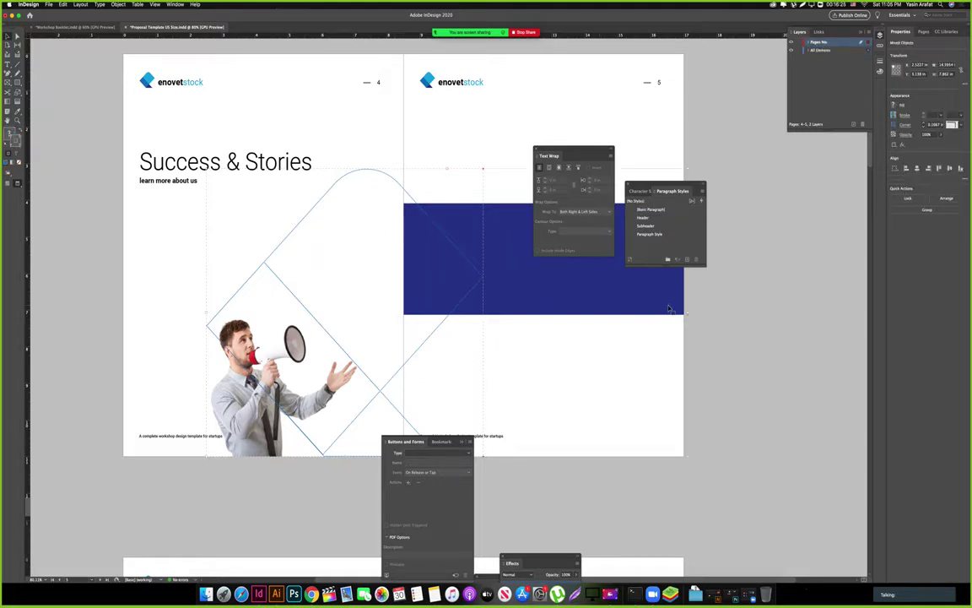
{"action": "left_click", "coordinate": [306, 523]}
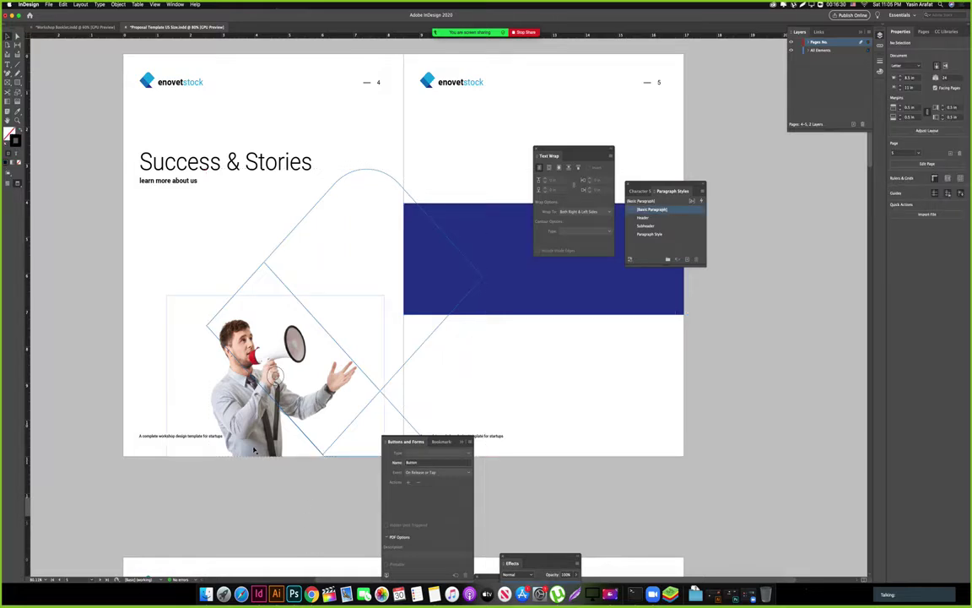
Try moving the megaphone man, then deleting his photo and the white shape behind it, and undo these changes.
{"action": "left_click_drag", "start_coordinate": [253, 448], "coordinate": [317, 437]}
{"action": "key", "text": "super+z"}
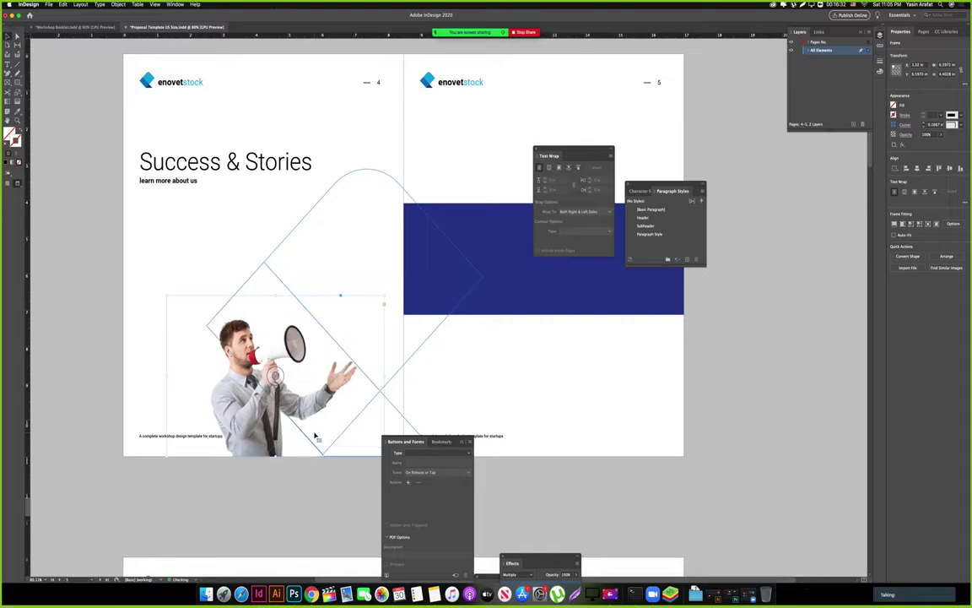
{"action": "key", "text": "super+alt+equal"}
{"action": "key", "text": "super+1"}
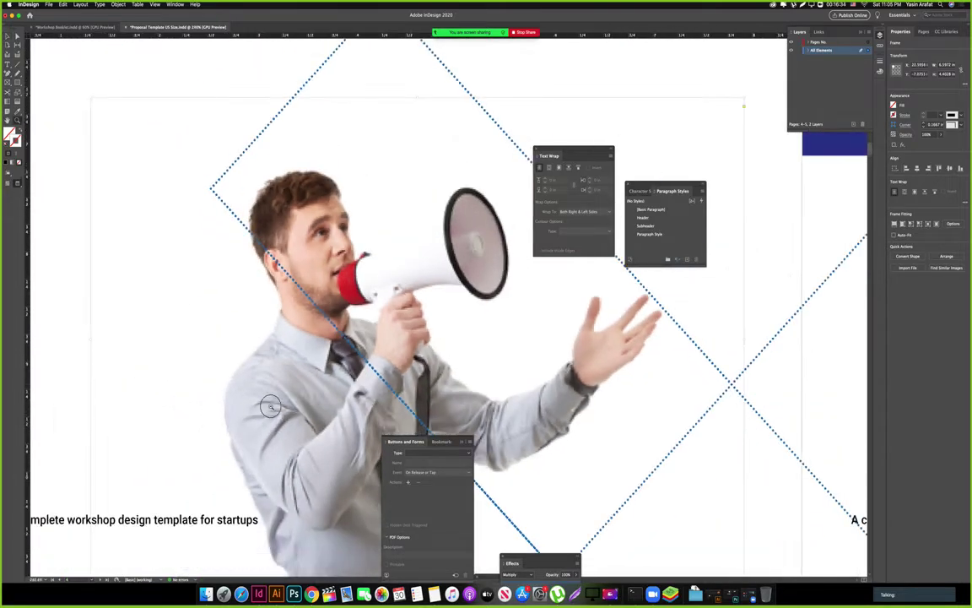
{"action": "key", "text": "Delete"}
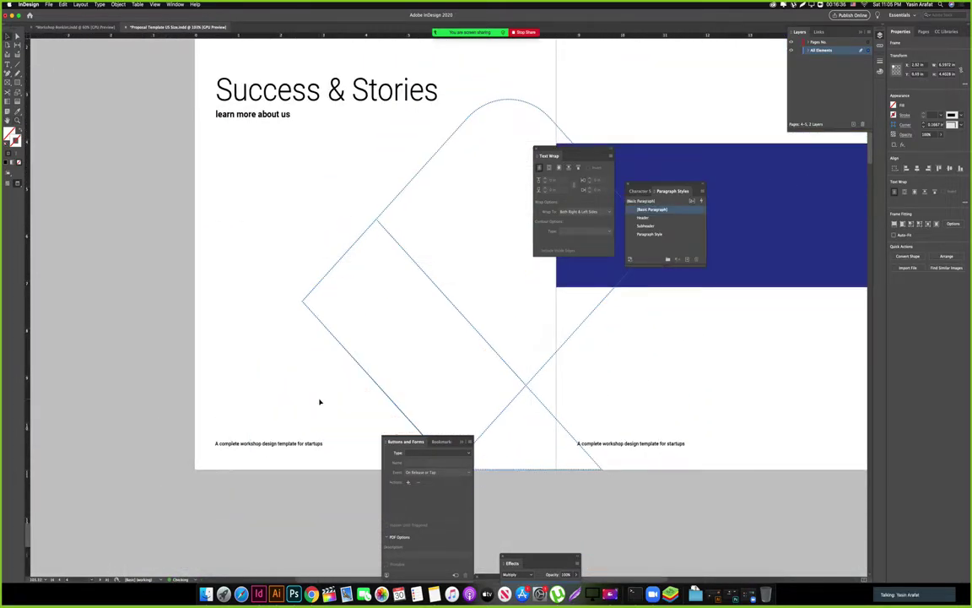
{"action": "left_click", "coordinate": [343, 401]}
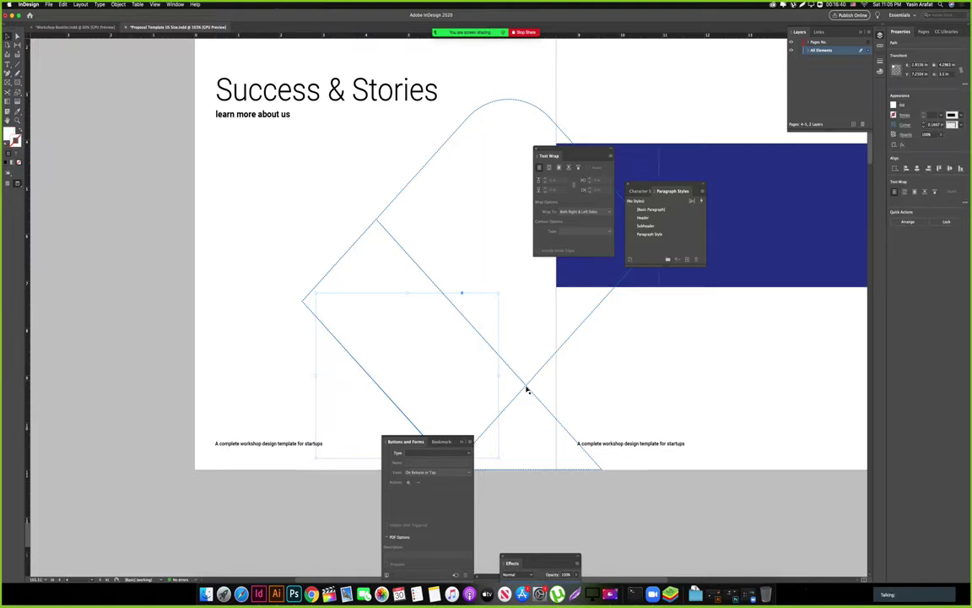
{"action": "key", "text": "Delete"}
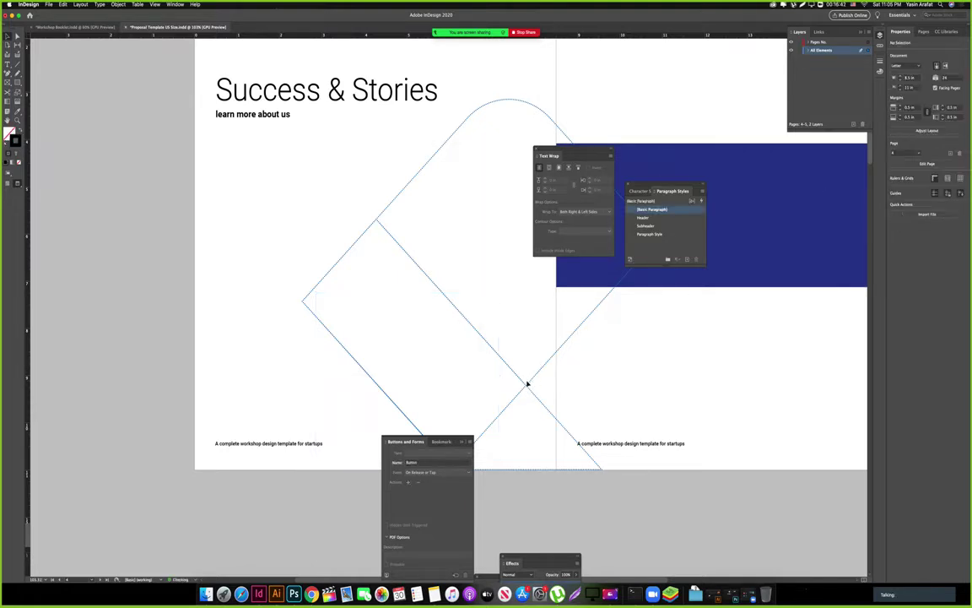
{"action": "left_click", "coordinate": [522, 382]}
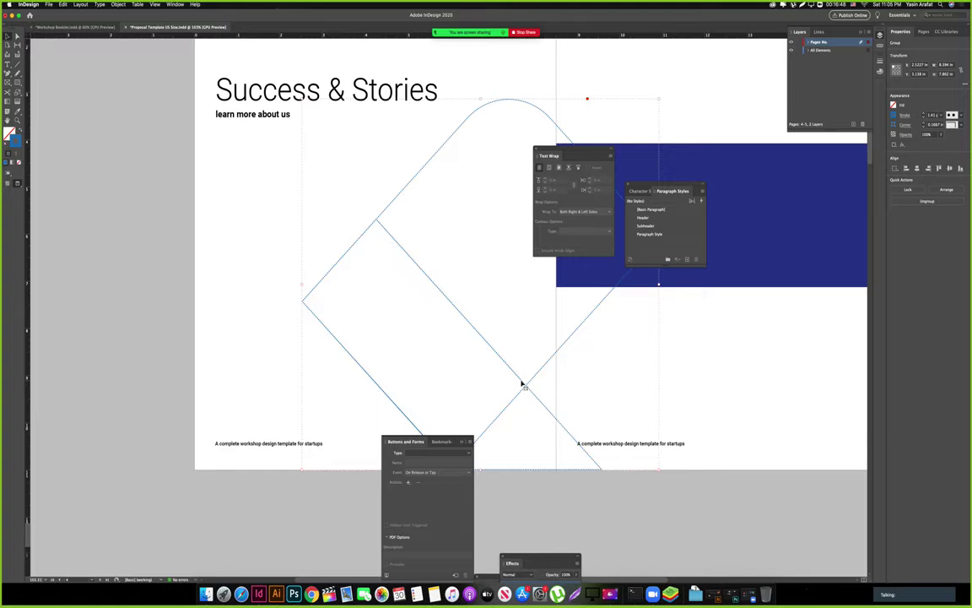
{"action": "left_click", "coordinate": [522, 384]}
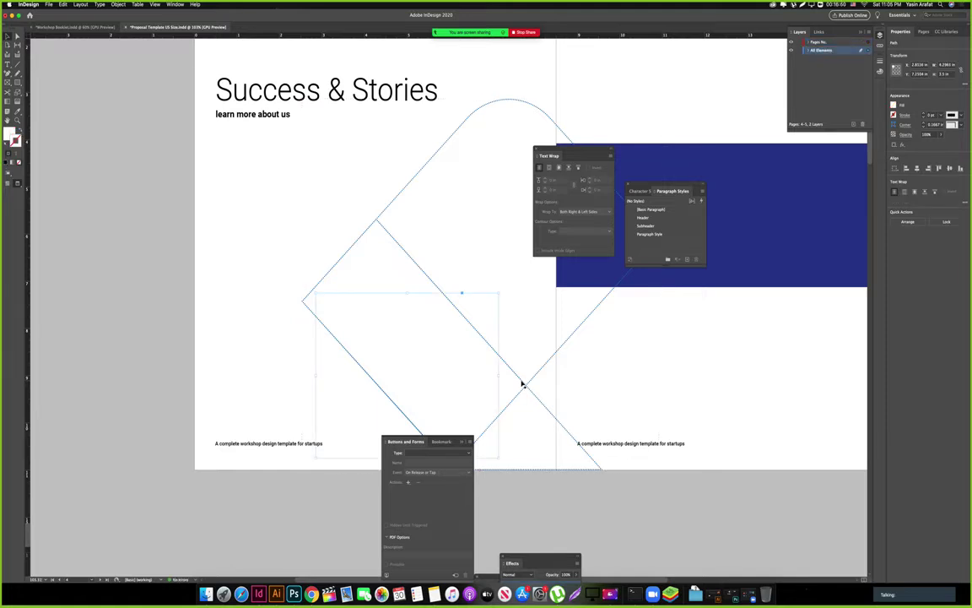
{"action": "left_click", "coordinate": [521, 384]}
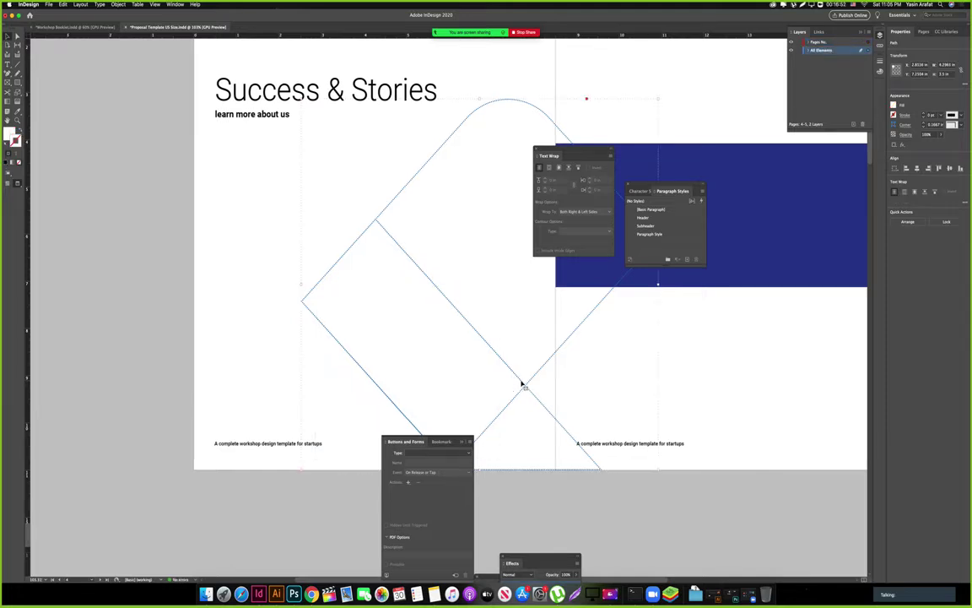
{"action": "key", "text": "Delete"}
{"action": "key", "text": "ctrl+z"}
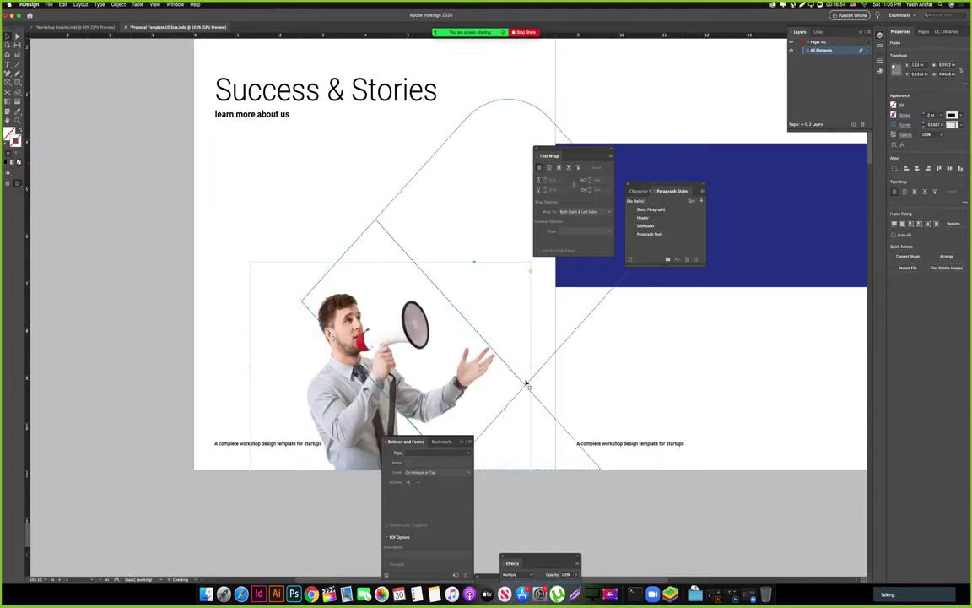
Delete the blue diamond-shaped outline group that spans pages 4 and 5.
{"action": "left_click", "coordinate": [558, 346]}
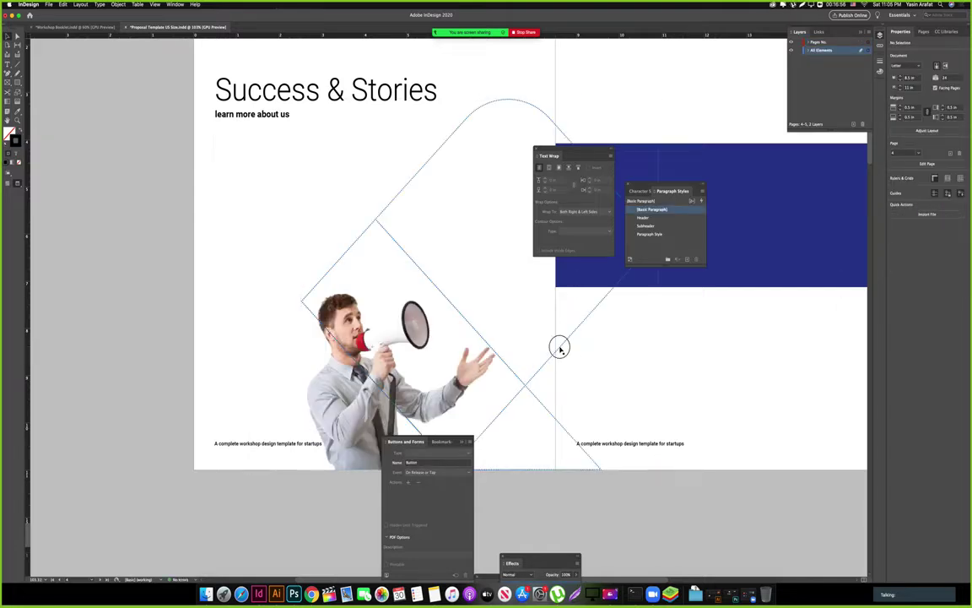
{"action": "key", "text": "Delete"}
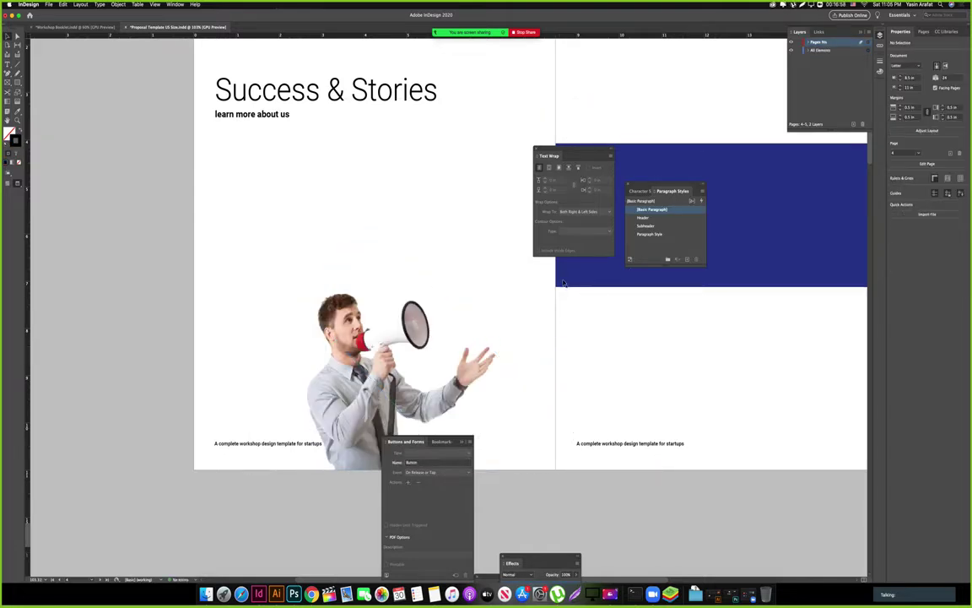
Bring the blue diamond outline group back into view on pages 4–5, behind the megaphone man and in front of the navy band.
{"action": "left_click", "coordinate": [567, 282]}
{"action": "right_click", "coordinate": [545, 303]}
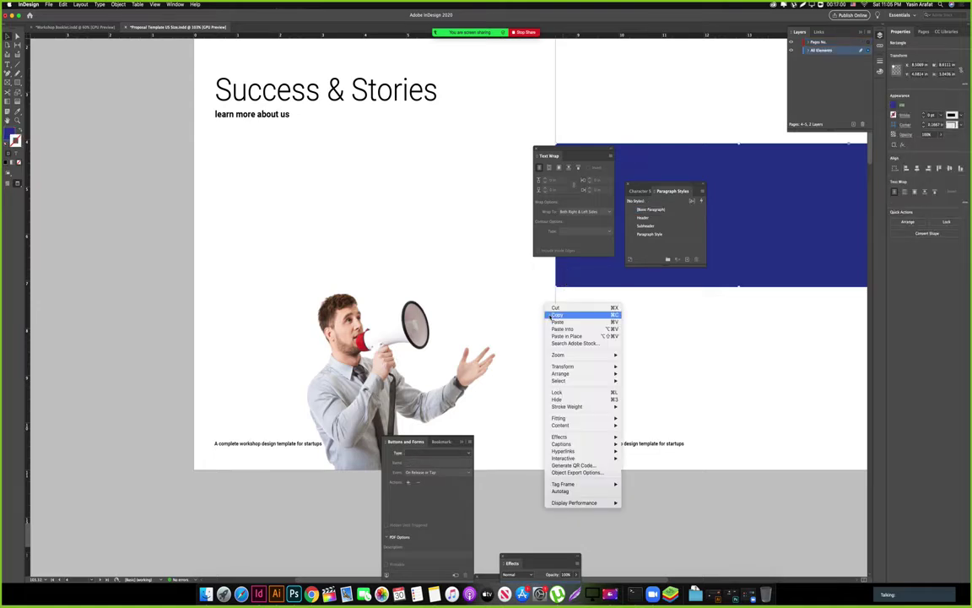
{"action": "left_click", "coordinate": [553, 327]}
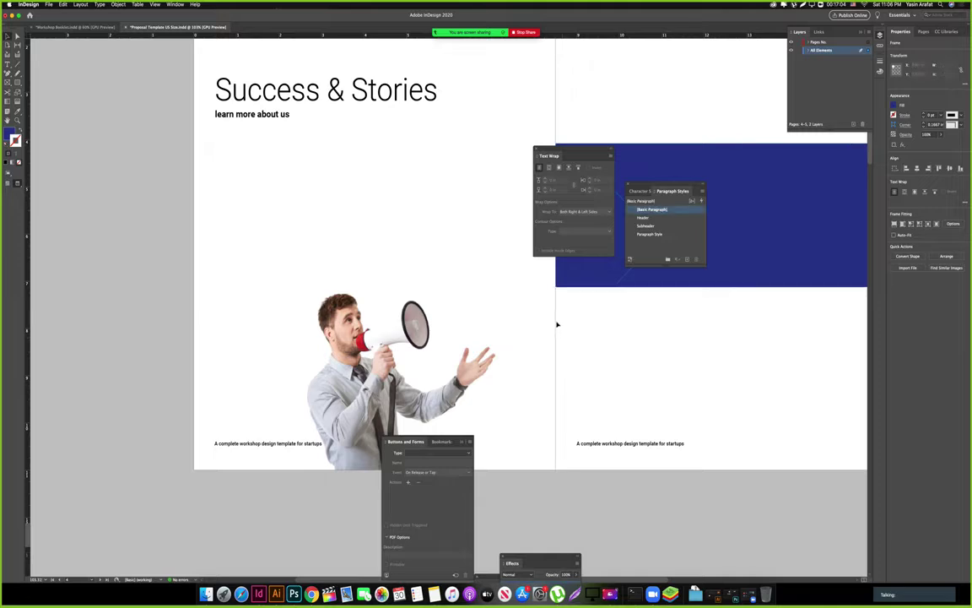
{"action": "left_click", "coordinate": [574, 364]}
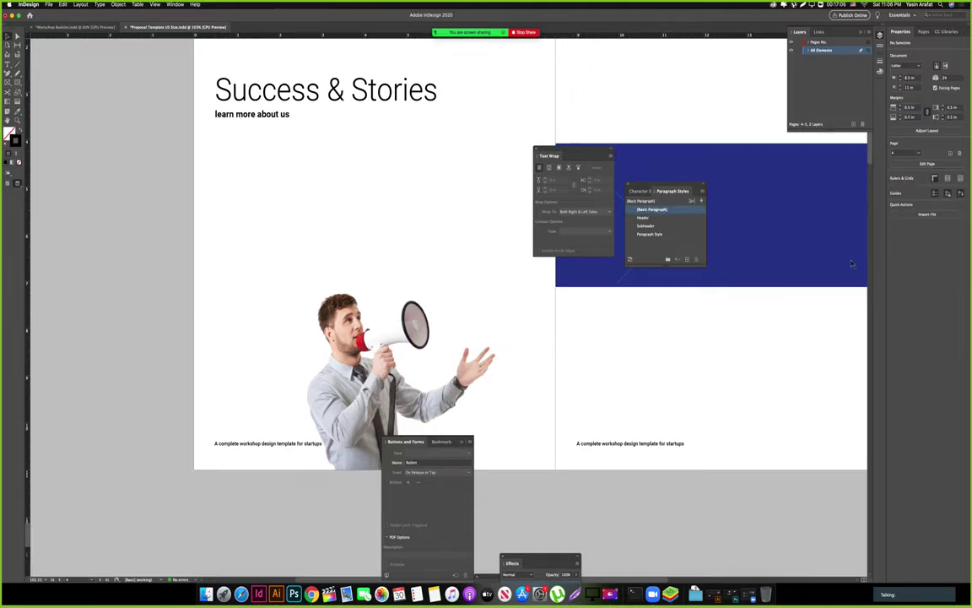
{"action": "left_click", "coordinate": [766, 234]}
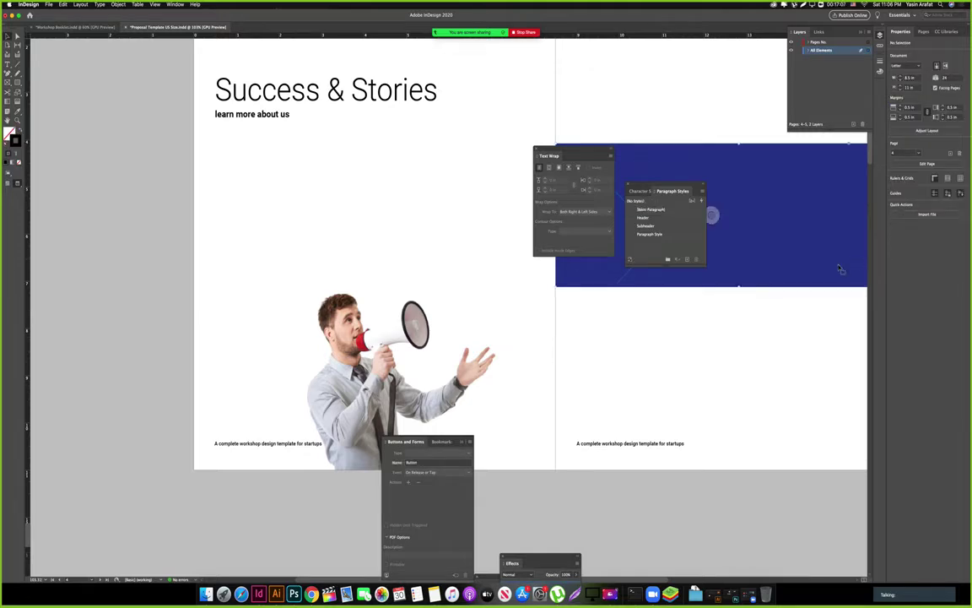
{"action": "right_click", "coordinate": [553, 309]}
{"action": "left_click", "coordinate": [769, 334]}
{"action": "left_click", "coordinate": [548, 312]}
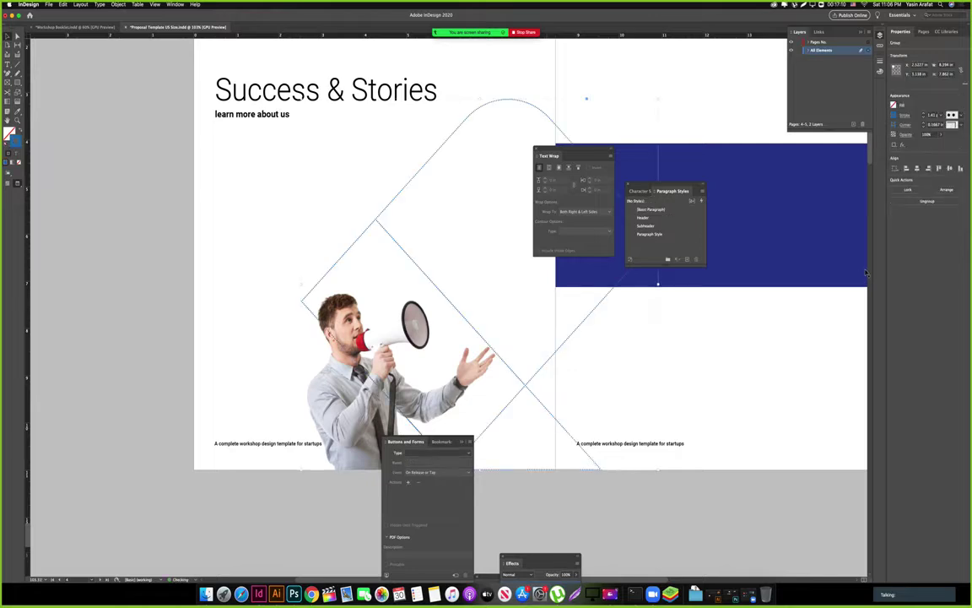
{"action": "left_click", "coordinate": [854, 264], "text": "shift"}
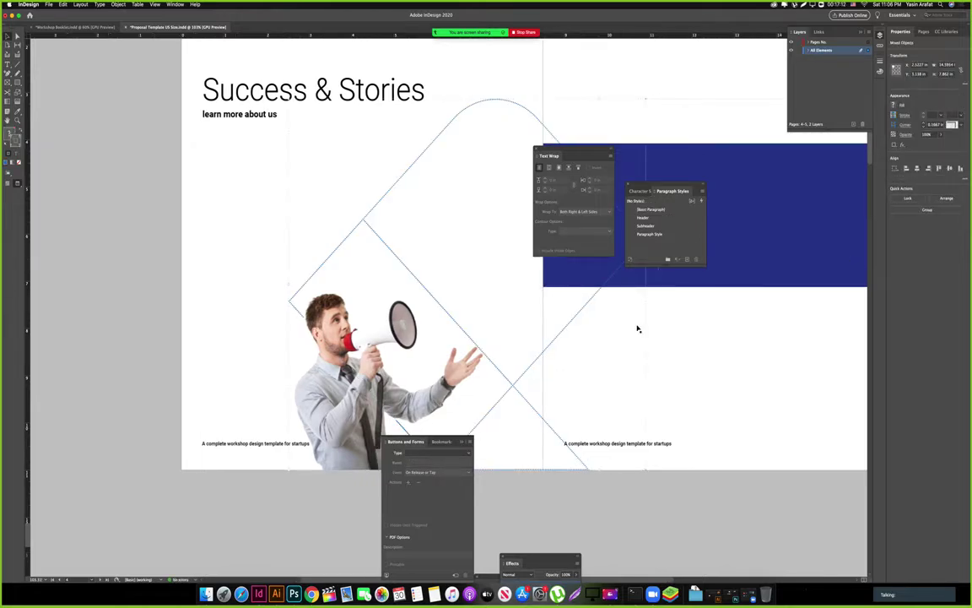
Move the megaphone man toward the spine so his picture frame meets page 4's inner edge, and show the guides.
{"action": "key", "text": "Tab"}
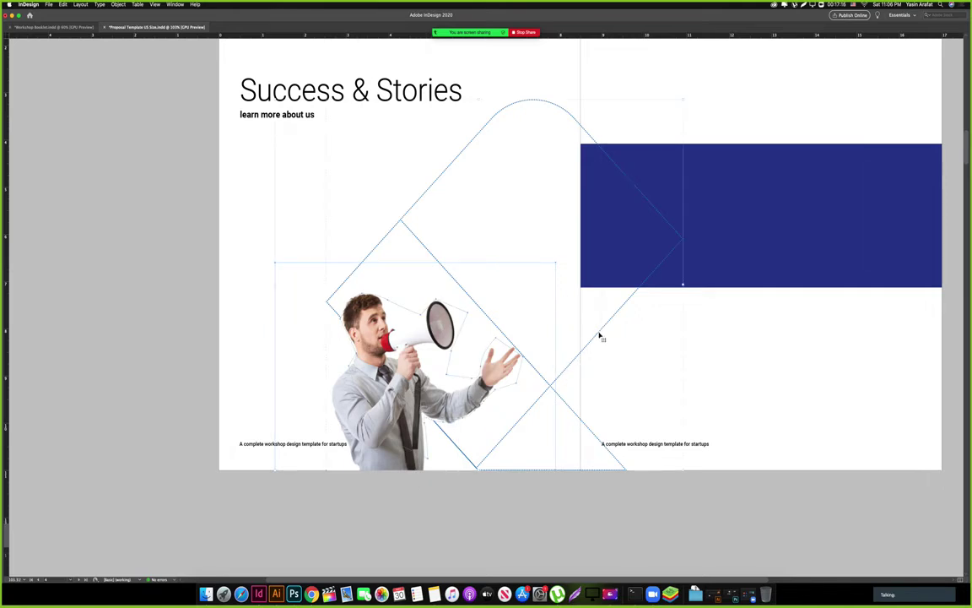
{"action": "left_click_drag", "start_coordinate": [492, 377], "coordinate": [523, 382]}
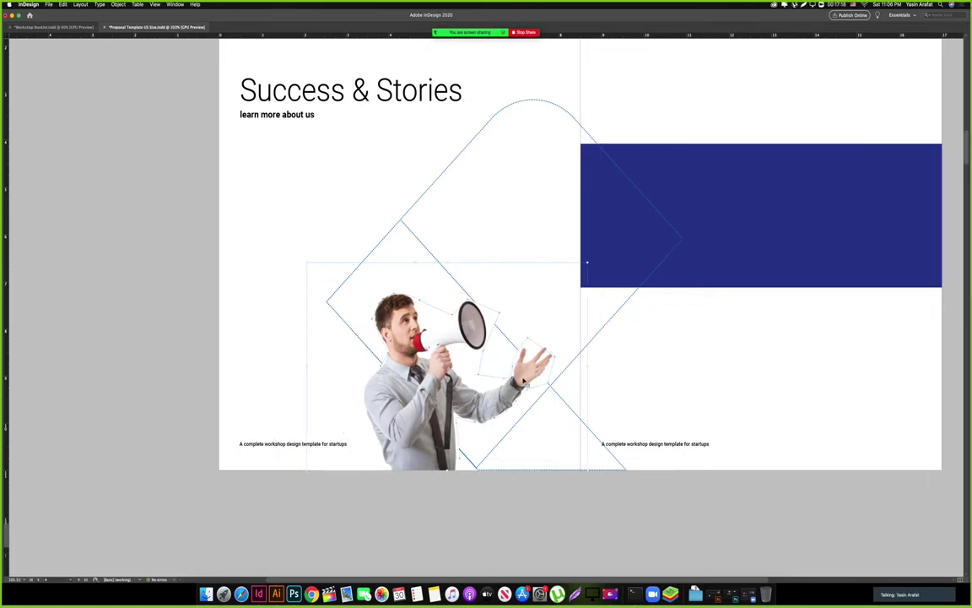
{"action": "left_click_drag", "start_coordinate": [464, 401], "coordinate": [457, 402]}
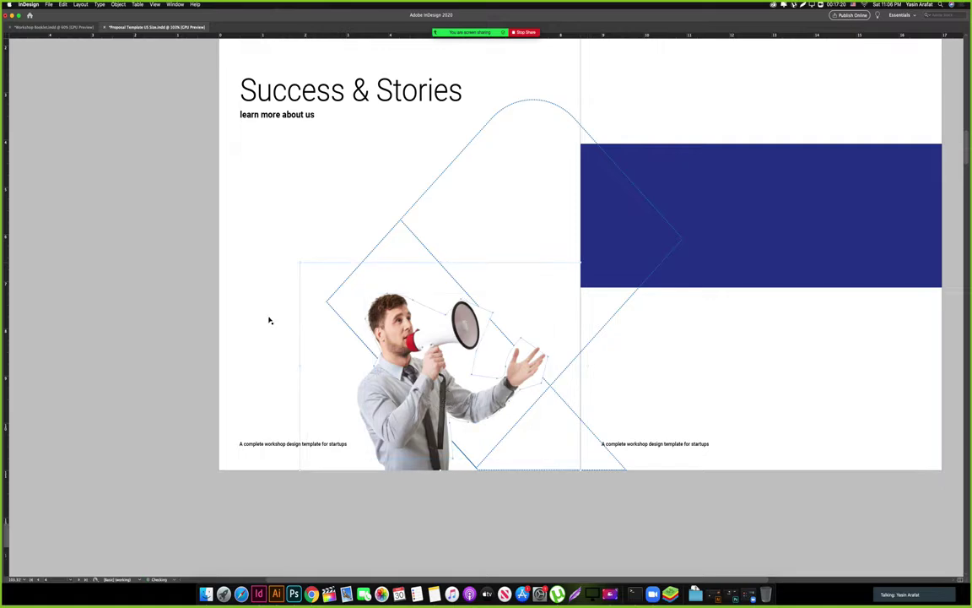
{"action": "left_click", "coordinate": [173, 287]}
{"action": "key", "text": "w"}
Compare the page 4–5 spread with the finished pages 2–3, examining the layout against the column guides.
{"action": "scroll", "coordinate": [296, 250], "scroll_direction": "up", "scroll_amount": 1}
{"action": "left_click_drag", "start_coordinate": [295, 250], "coordinate": [261, 355]}
{"action": "left_click_drag", "start_coordinate": [438, 255], "coordinate": [380, 278]}
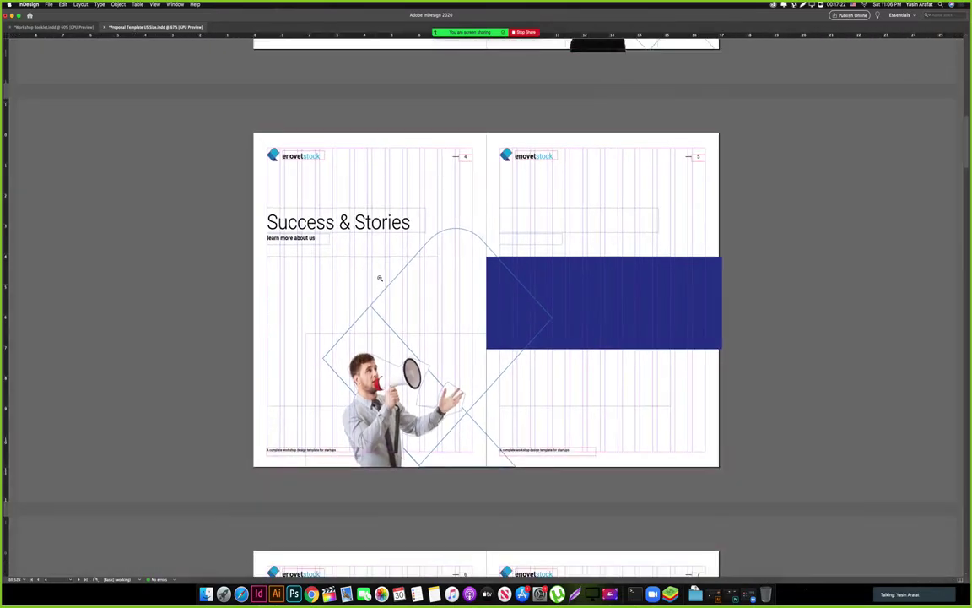
{"action": "left_click_drag", "start_coordinate": [591, 210], "coordinate": [593, 451]}
{"action": "left_click_drag", "start_coordinate": [600, 184], "coordinate": [599, 193]}
{"action": "scroll", "coordinate": [424, 422], "scroll_direction": "down", "scroll_amount": 5}
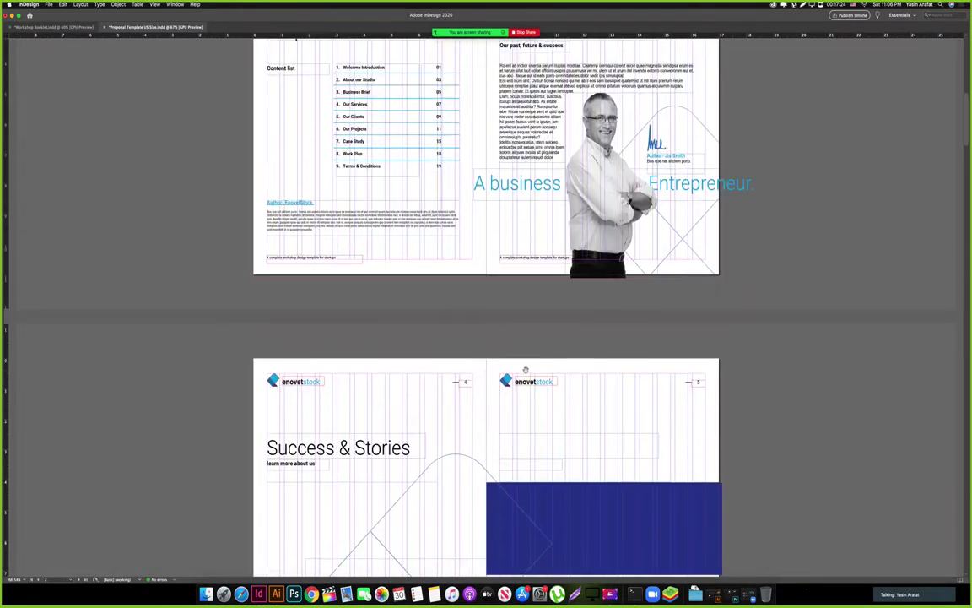
{"action": "left_click_drag", "start_coordinate": [342, 388], "coordinate": [400, 385]}
{"action": "left_click_drag", "start_coordinate": [455, 313], "coordinate": [444, 434]}
{"action": "left_click_drag", "start_coordinate": [571, 100], "coordinate": [571, 106]}
{"action": "scroll", "coordinate": [570, 106], "scroll_direction": "up", "scroll_amount": 3}
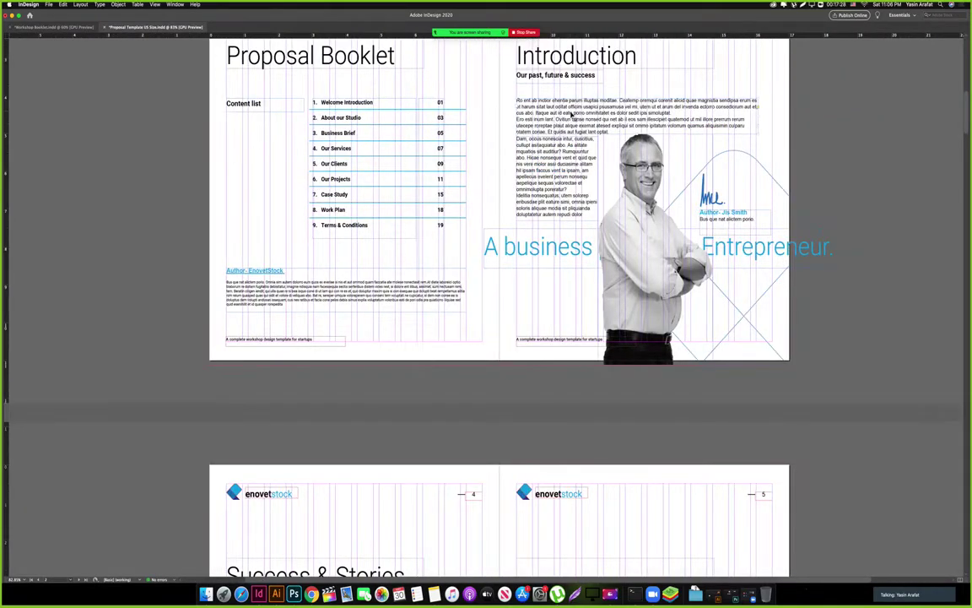
{"action": "scroll", "coordinate": [327, 397], "scroll_direction": "down", "scroll_amount": 8}
Fill the empty two-column text frame under "learn more about us" on page 4 with placeholder text.
{"action": "key", "text": "Tab"}
{"action": "double_click", "coordinate": [300, 326]}
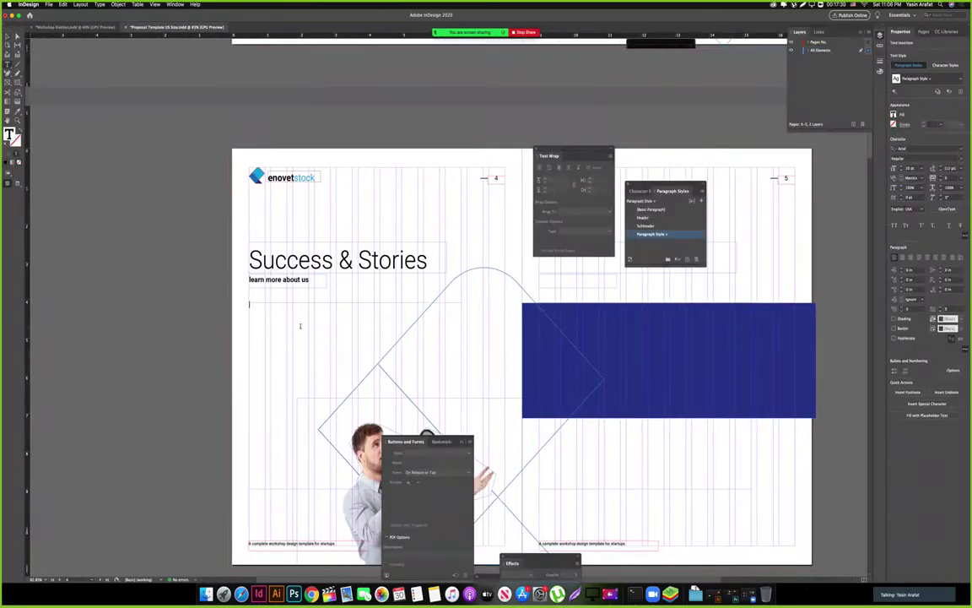
{"action": "left_click", "coordinate": [100, 4]}
{"action": "mouse_move", "coordinate": [129, 136]}
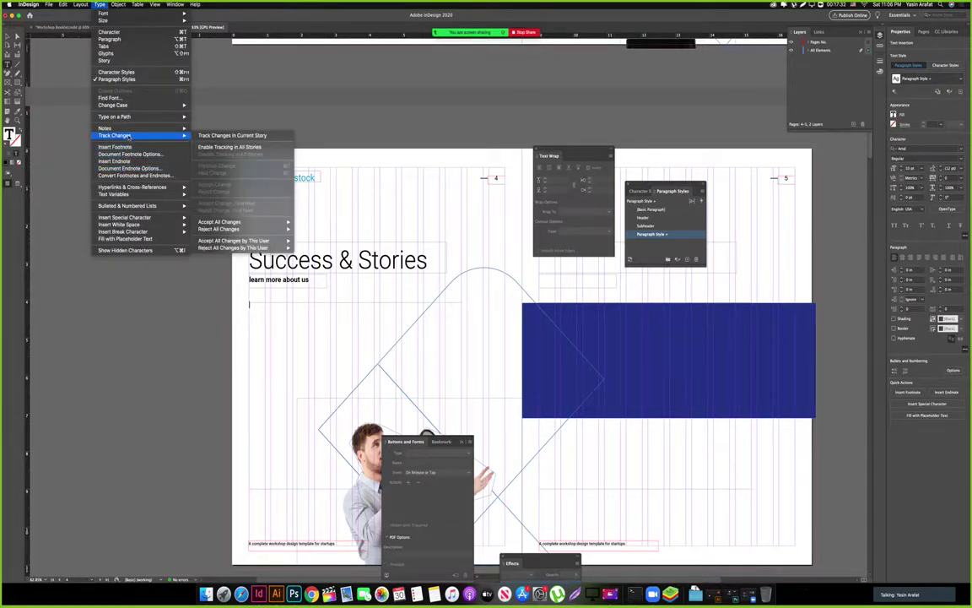
{"action": "left_click", "coordinate": [124, 238]}
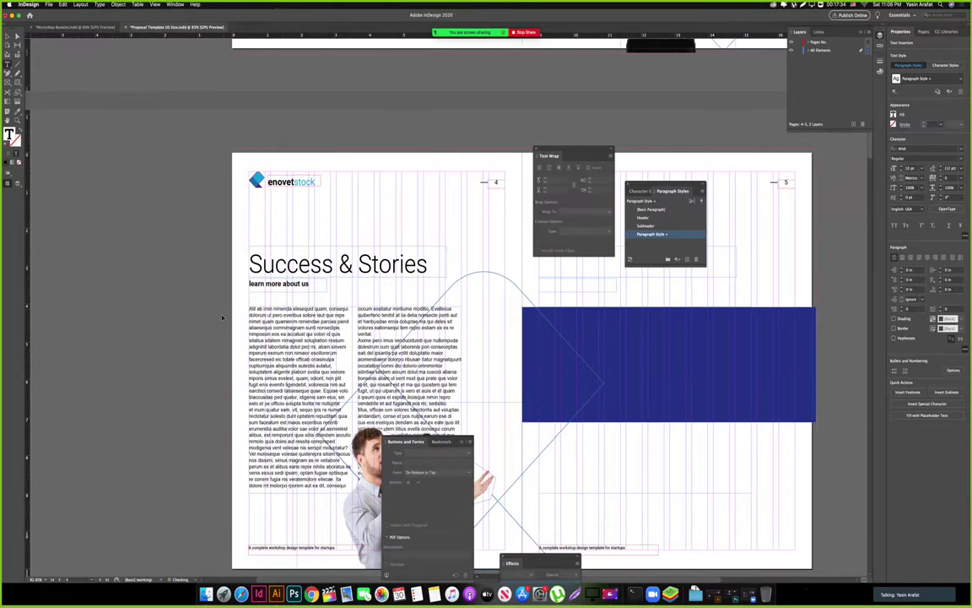
Wrap the page 4 text around the megaphone man's object shape, with the Same as Clipping contour.
{"action": "left_click", "coordinate": [223, 317], "text": "super"}
{"action": "key", "text": "z"}
{"action": "left_click", "coordinate": [361, 368]}
{"action": "scroll", "coordinate": [335, 300], "scroll_direction": "down", "scroll_amount": 3}
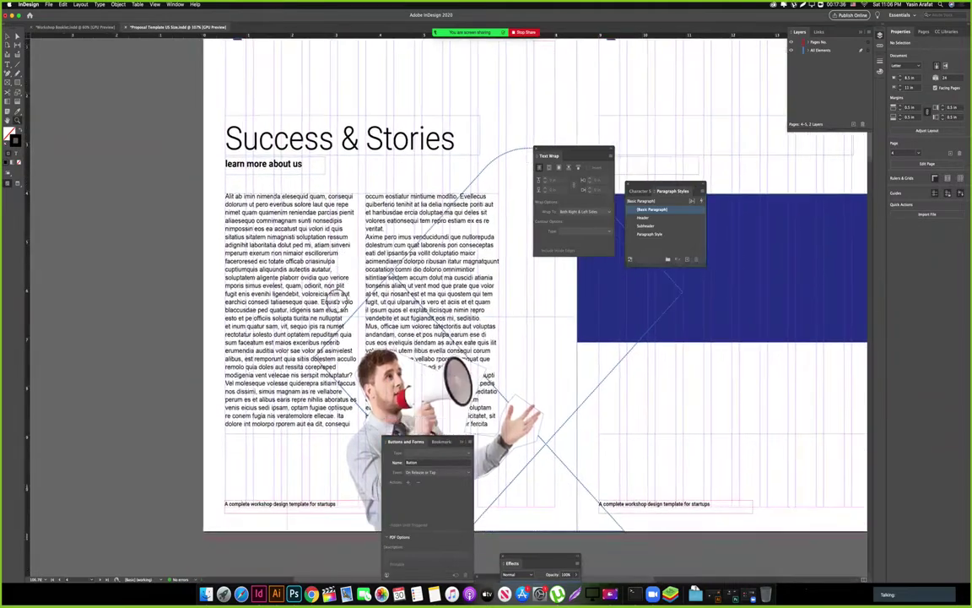
{"action": "key", "text": "Tab"}
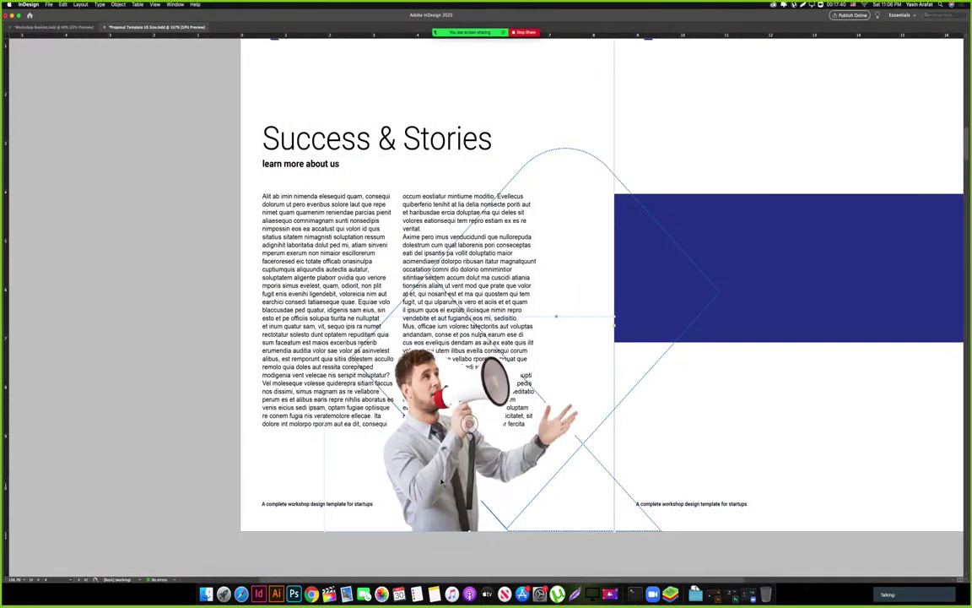
{"action": "key", "text": "Tab"}
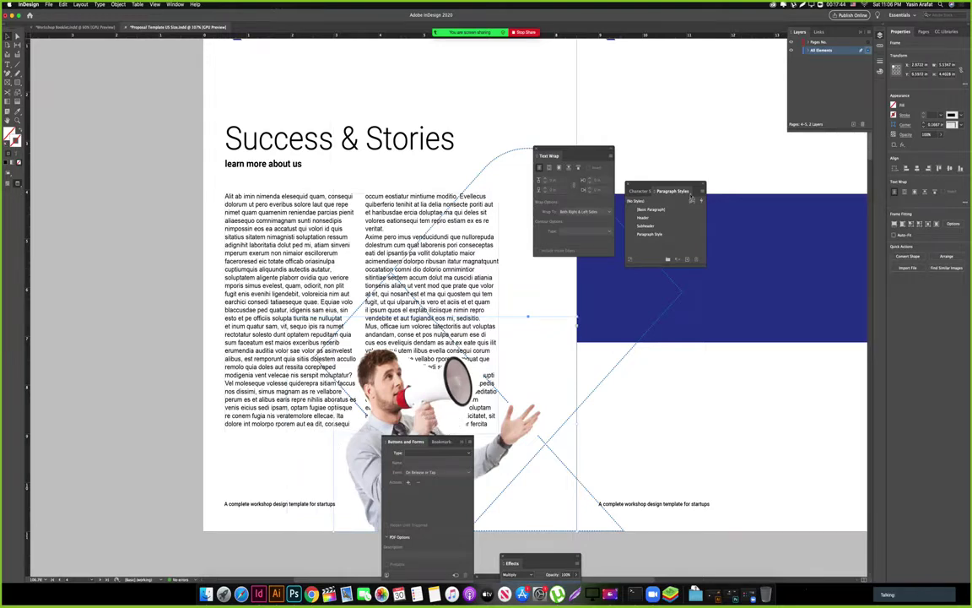
{"action": "left_click", "coordinate": [559, 169]}
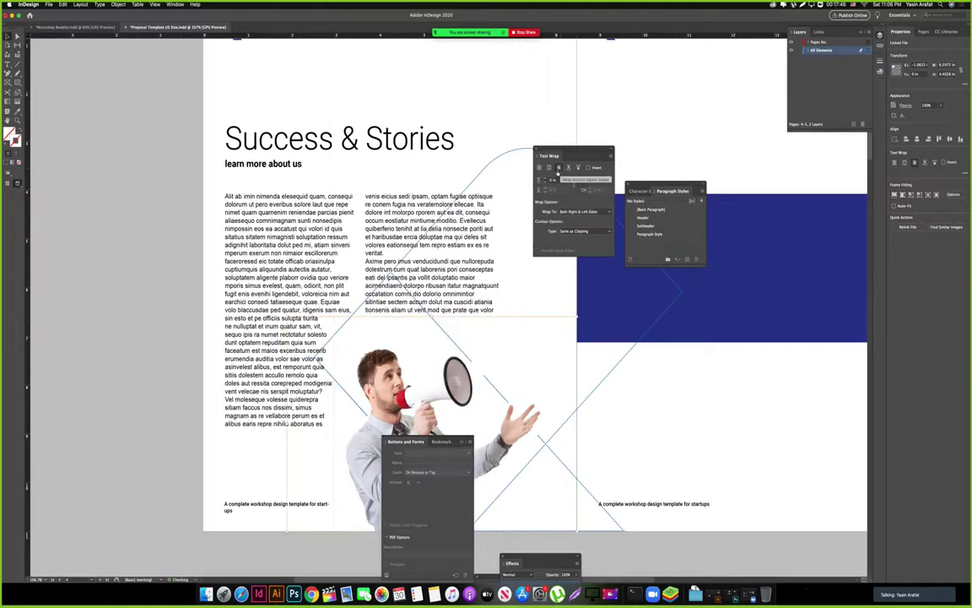
Crop the top and left edges of the megaphone man's frame to about 5.5 by 4.1 in, giving the wrapped text more room.
{"action": "left_click", "coordinate": [436, 330]}
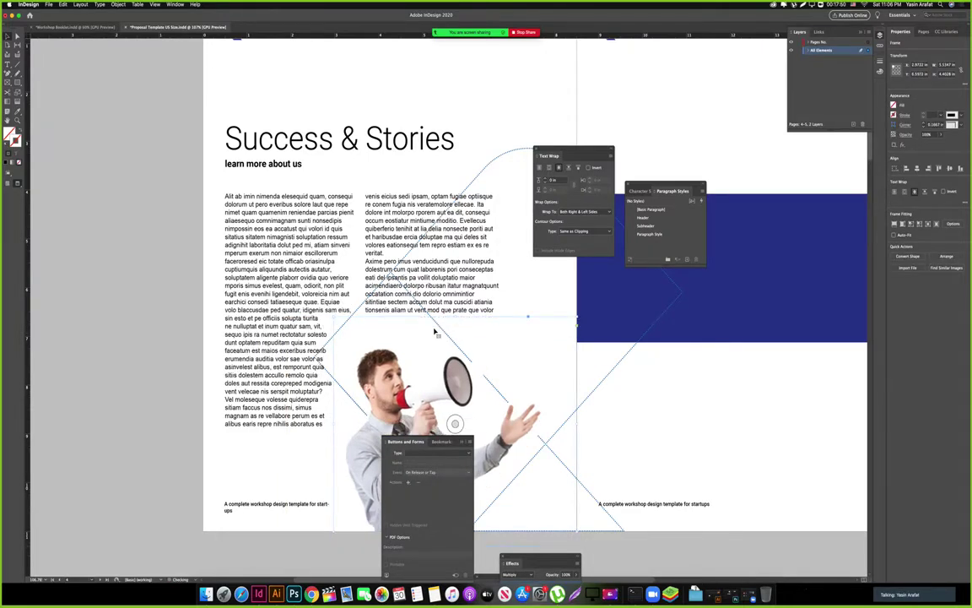
{"action": "left_click_drag", "start_coordinate": [456, 316], "coordinate": [456, 332]}
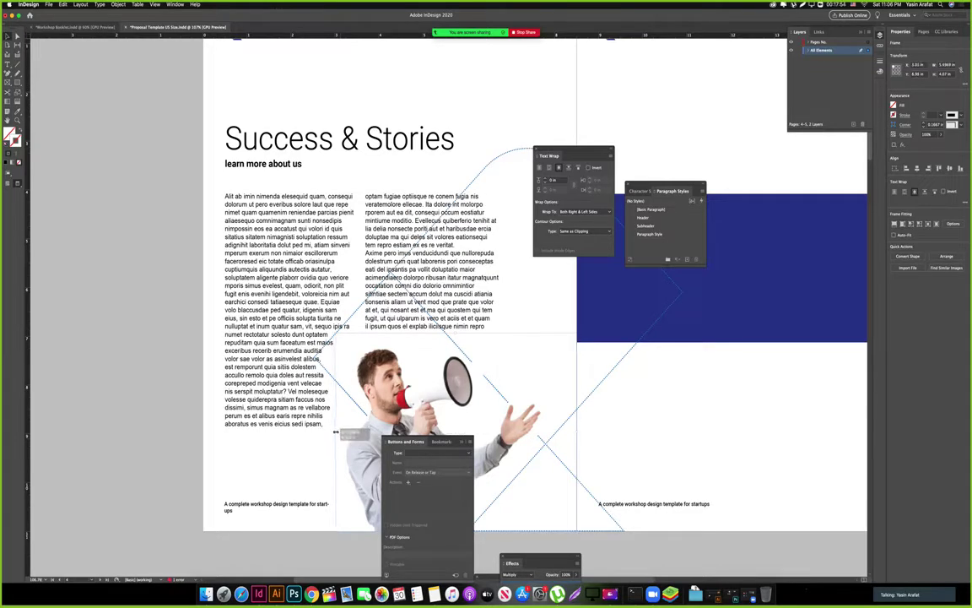
{"action": "left_click", "coordinate": [130, 419]}
Examine the page 4–5 spread and its wrapped text with and without guides and panels.
{"action": "key", "text": "Tab"}
{"action": "scroll", "coordinate": [135, 420], "scroll_direction": "down", "scroll_amount": 1}
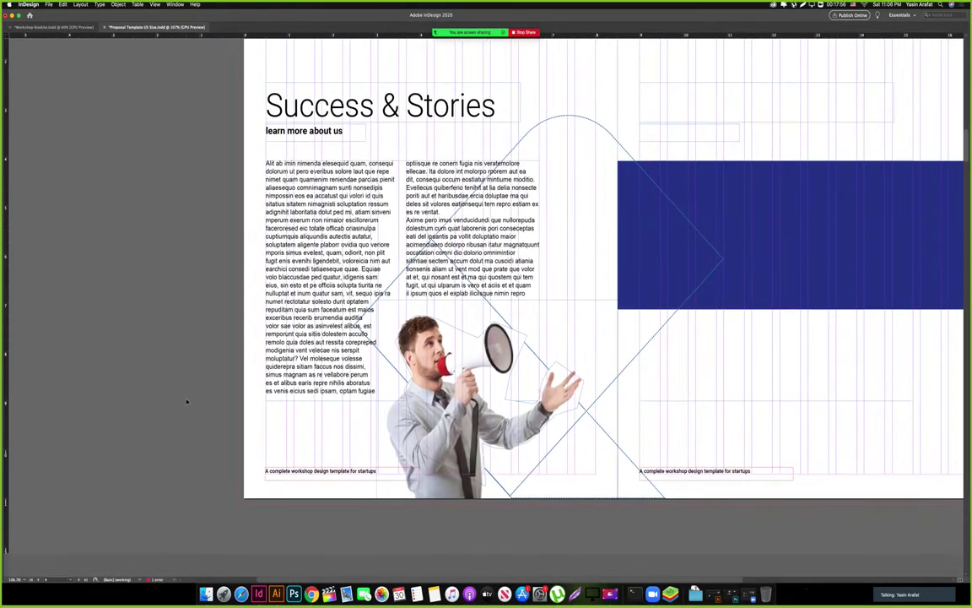
{"action": "key", "text": "Tab"}
{"action": "mouse_move", "coordinate": [232, 426]}
{"action": "left_mouse_down"}
{"action": "mouse_move", "coordinate": [237, 395]}
{"action": "mouse_move", "coordinate": [227, 421]}
{"action": "left_mouse_up"}
{"action": "left_click", "coordinate": [279, 330]}
{"action": "left_click", "coordinate": [247, 425]}
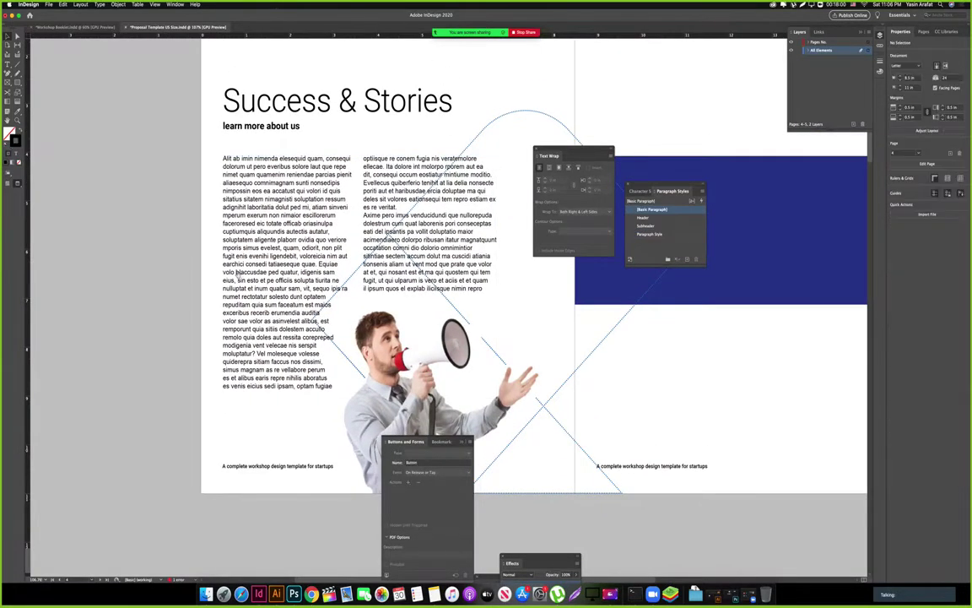
{"action": "left_click_drag", "start_coordinate": [232, 272], "coordinate": [281, 279]}
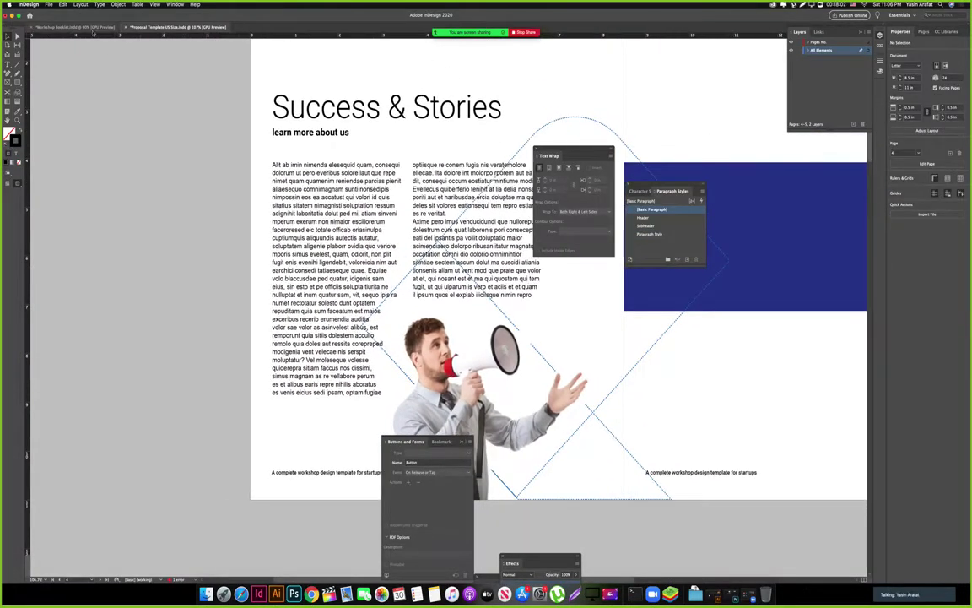
{"action": "scroll", "coordinate": [232, 271], "scroll_direction": "right", "scroll_amount": 3}
{"action": "scroll", "coordinate": [232, 271], "scroll_direction": "down", "scroll_amount": 3}
{"action": "left_click_drag", "start_coordinate": [343, 249], "coordinate": [278, 251]}
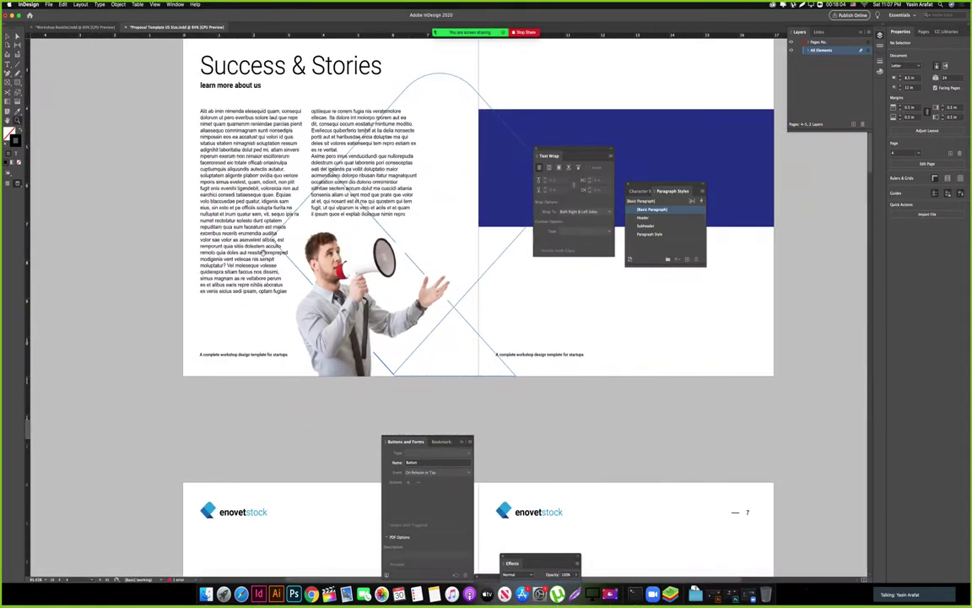
{"action": "left_click_drag", "start_coordinate": [410, 156], "coordinate": [417, 242]}
{"action": "key", "text": "Tab"}
{"action": "scroll", "coordinate": [514, 248], "scroll_direction": "down", "scroll_amount": 2}
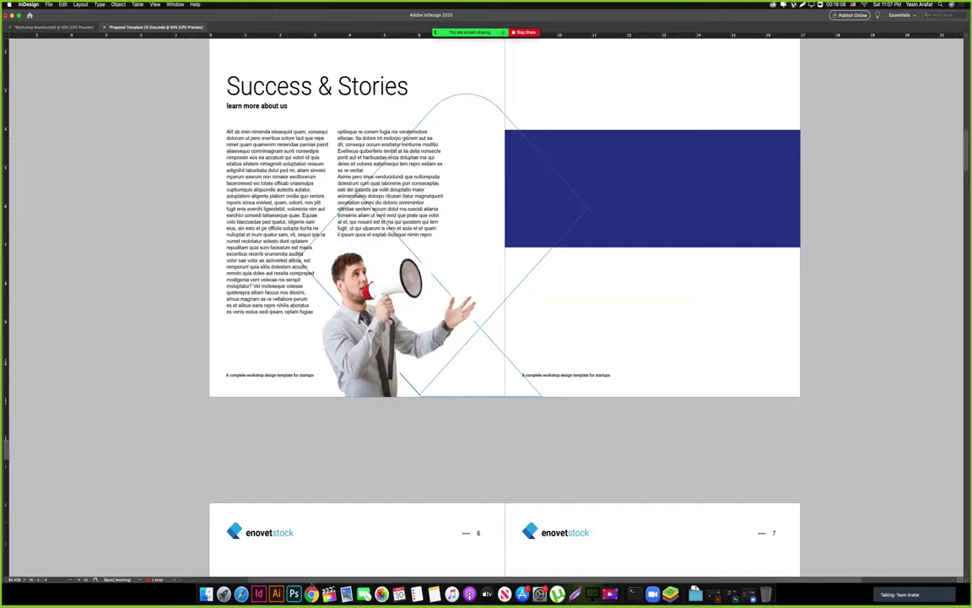
Switch to Illustrator and create a new Letter document of 612 x 792 pt.
{"action": "left_click", "coordinate": [280, 593]}
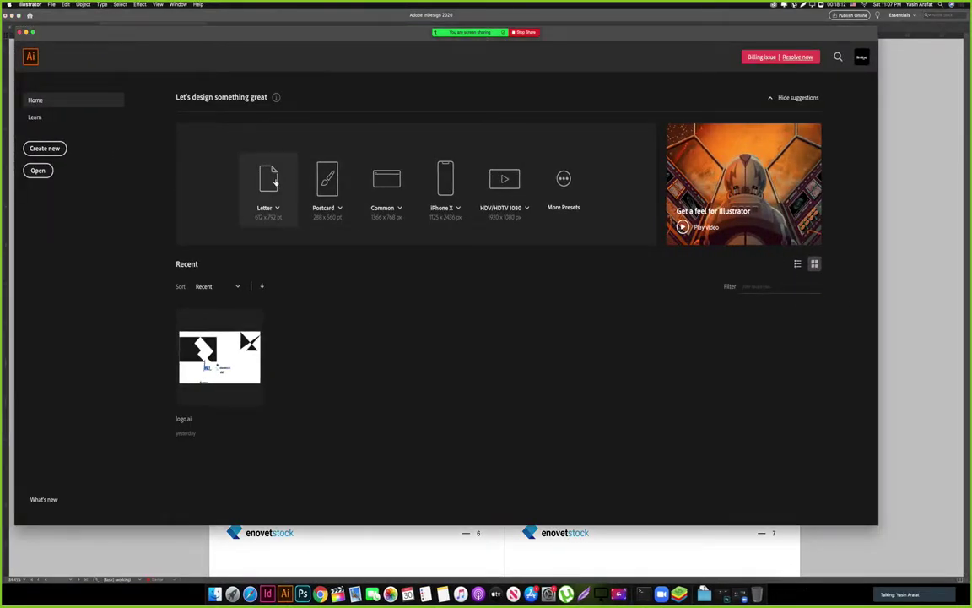
{"action": "left_click", "coordinate": [275, 180]}
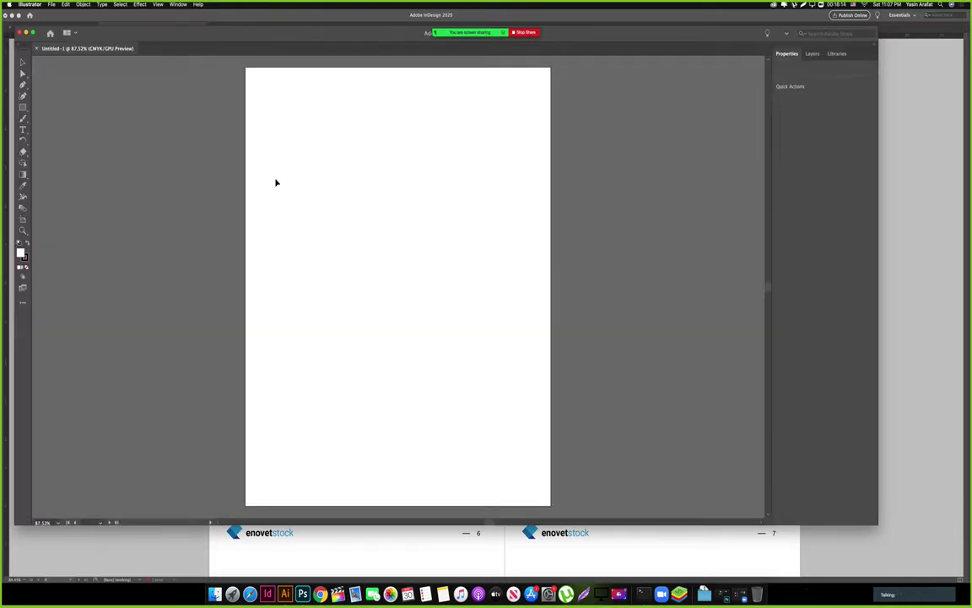
{"action": "key", "text": "z"}
{"action": "left_click_drag", "start_coordinate": [317, 162], "coordinate": [449, 213]}
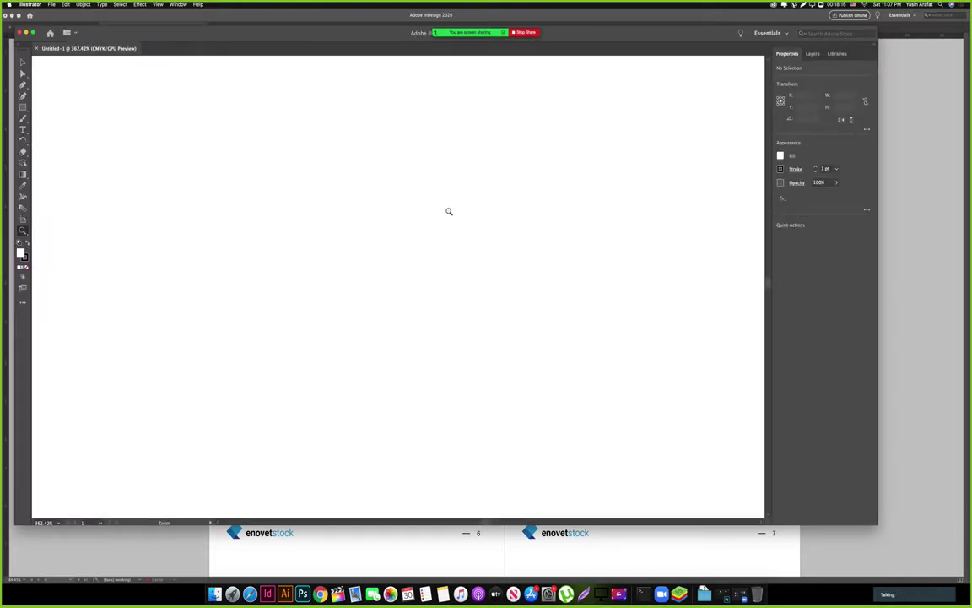
{"action": "key", "text": "Tab"}
{"action": "key", "text": "space"}
{"action": "left_click_drag", "start_coordinate": [118, 244], "coordinate": [184, 252]}
{"action": "key", "text": "Tab"}
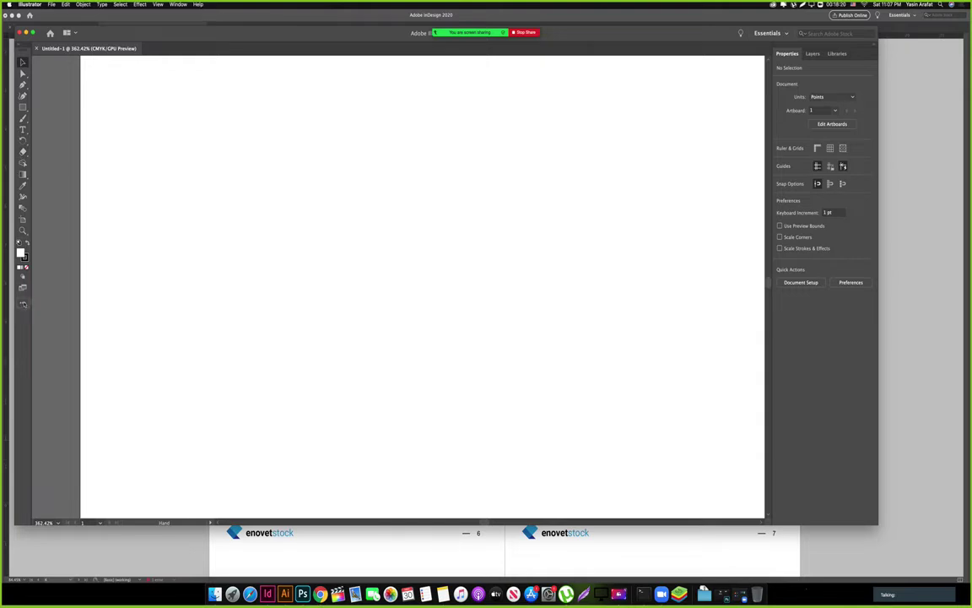
Add the Area Graph Tool from the full tool list to the Illustrator toolbar.
{"action": "left_click", "coordinate": [24, 305]}
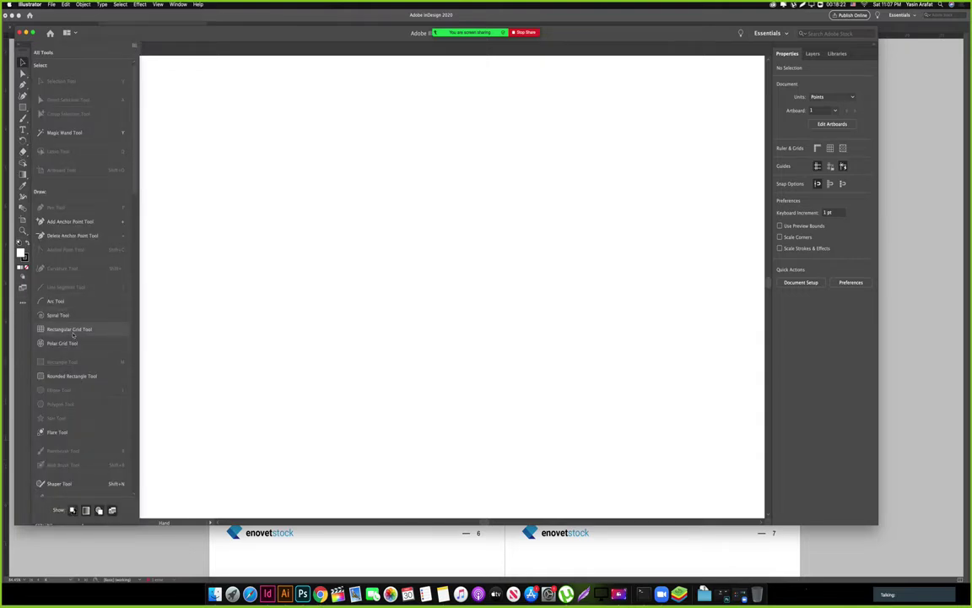
{"action": "scroll", "coordinate": [73, 335], "scroll_direction": "down", "scroll_amount": 15}
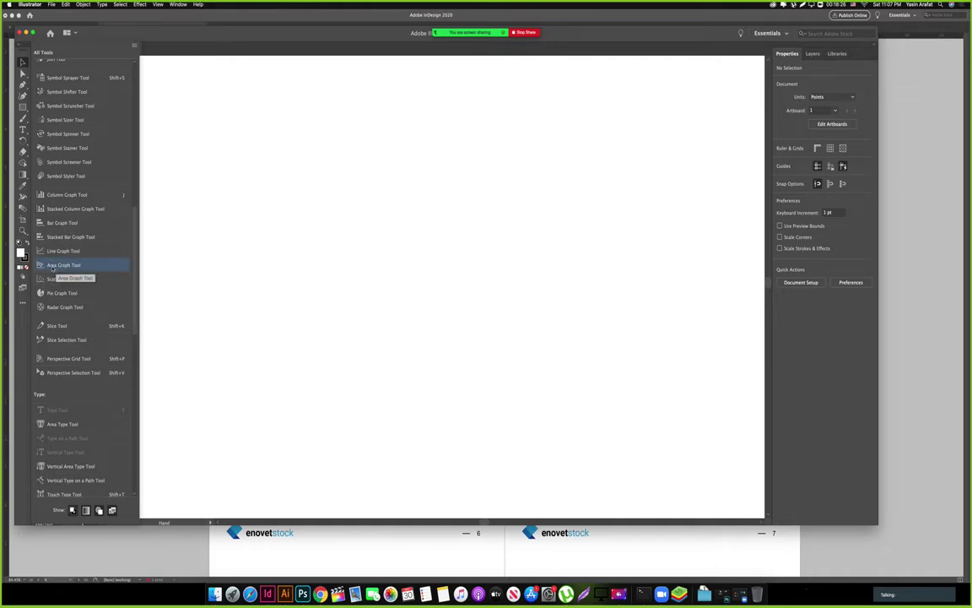
{"action": "left_click_drag", "start_coordinate": [52, 268], "coordinate": [23, 242]}
{"action": "left_click", "coordinate": [192, 255]}
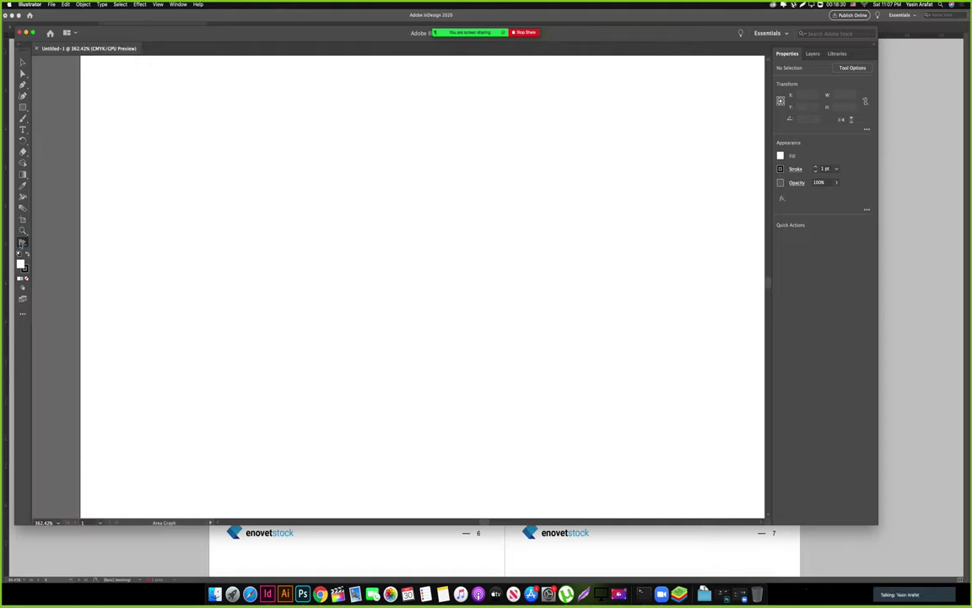
Draw an area graph on the artboard and enter the data rows 5, 3, 7, 2 and 4, 1, 4, 7.
{"action": "left_click_drag", "start_coordinate": [270, 259], "coordinate": [375, 347]}
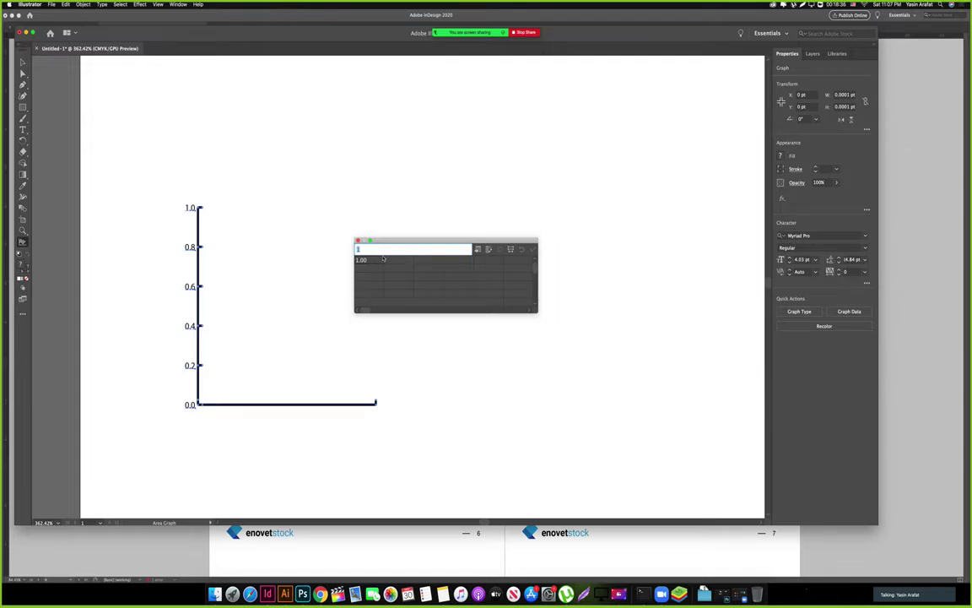
{"action": "type", "text": "5"}
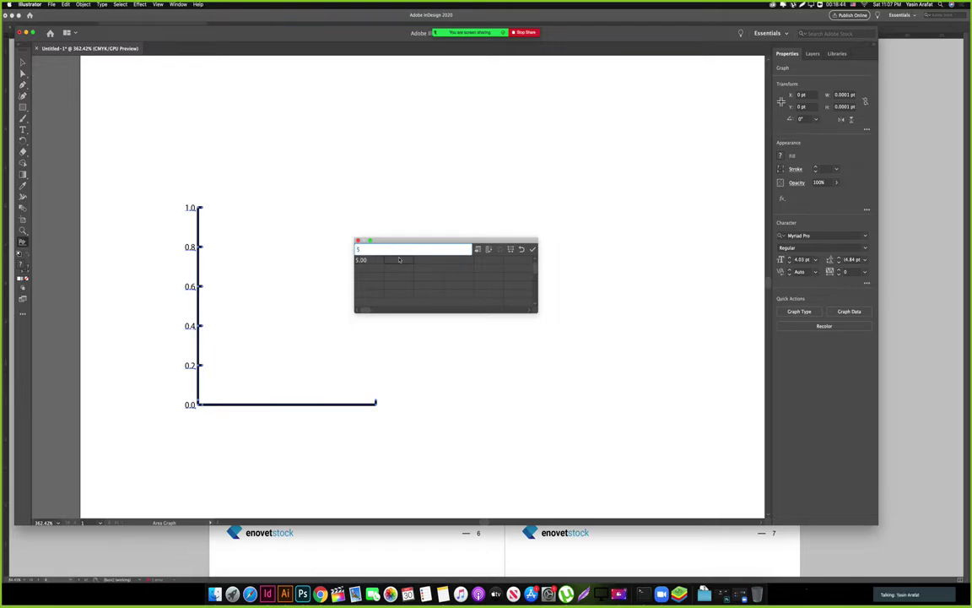
{"action": "type", "text": "3"}
{"action": "left_click", "coordinate": [424, 261]}
{"action": "type", "text": "7"}
{"action": "left_click", "coordinate": [463, 264]}
{"action": "left_click", "coordinate": [368, 270]}
{"action": "type", "text": "4"}
{"action": "left_click", "coordinate": [419, 271]}
{"action": "type", "text": "4"}
{"action": "left_click", "coordinate": [459, 271]}
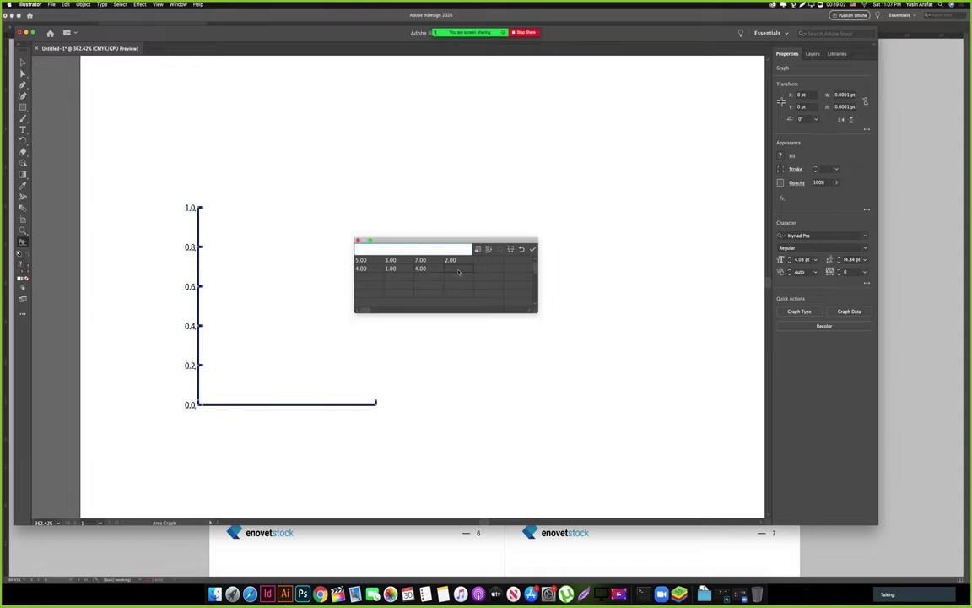
Enter 3, 5, 6, 2 as the third data row and apply the data to the area graph.
{"action": "left_click", "coordinate": [368, 279]}
{"action": "type", "text": "3"}
{"action": "left_click", "coordinate": [402, 279]}
{"action": "left_click", "coordinate": [425, 280]}
{"action": "type", "text": "6"}
{"action": "left_click", "coordinate": [454, 280]}
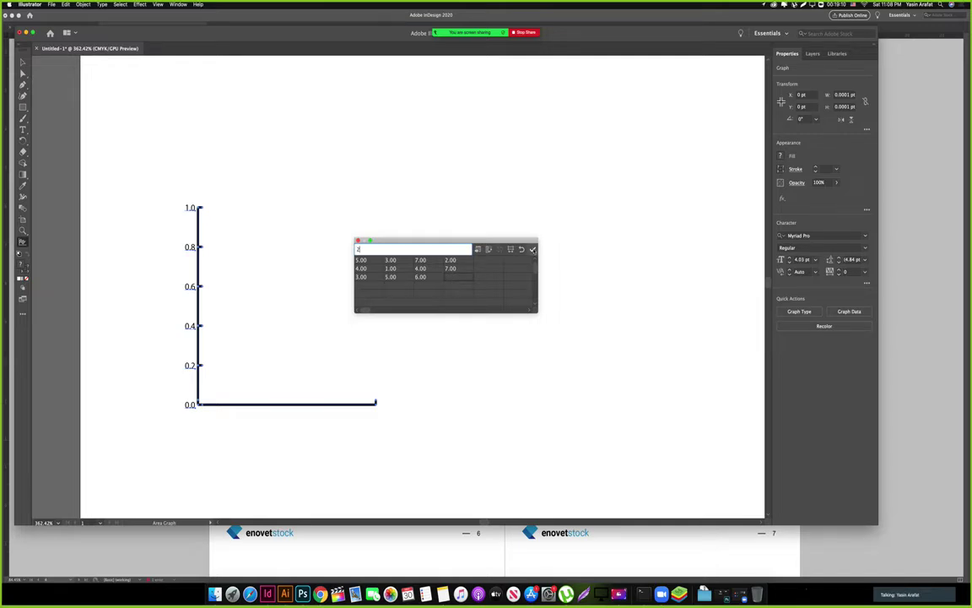
{"action": "left_click", "coordinate": [532, 250]}
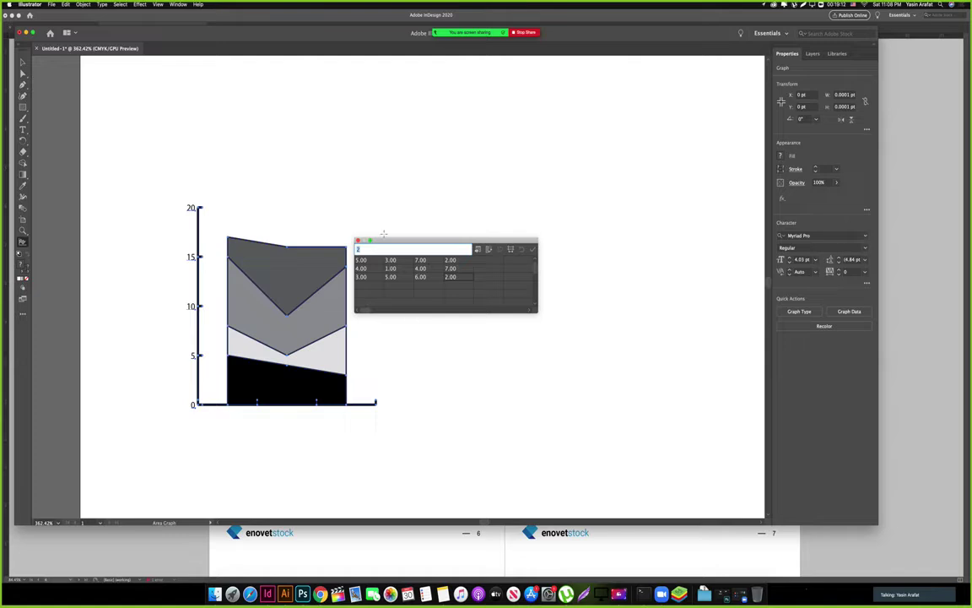
Close the area graph's data window, discarding any pending changes to the data.
{"action": "left_click_drag", "start_coordinate": [391, 244], "coordinate": [489, 245]}
{"action": "left_click", "coordinate": [385, 321]}
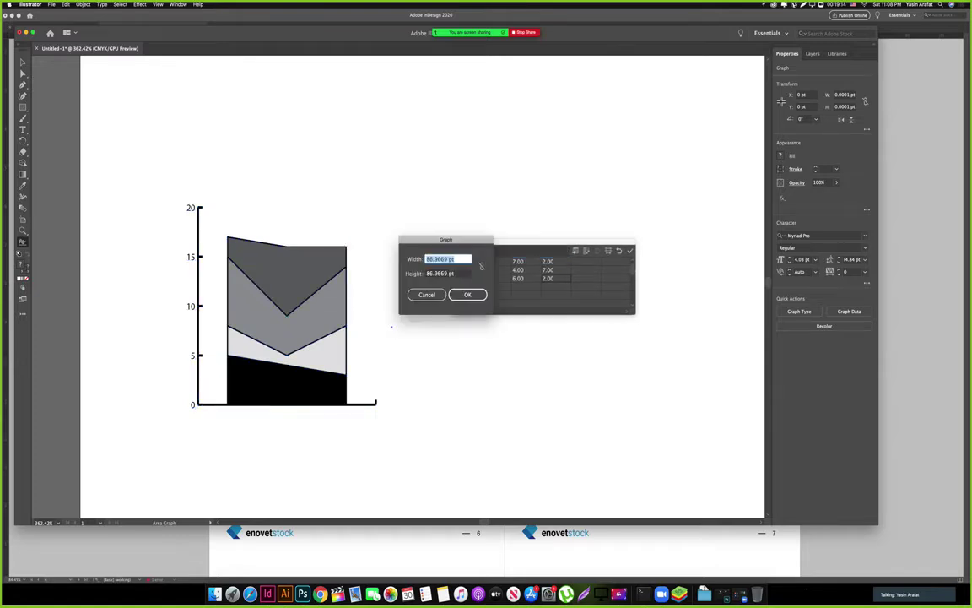
{"action": "left_click", "coordinate": [434, 297]}
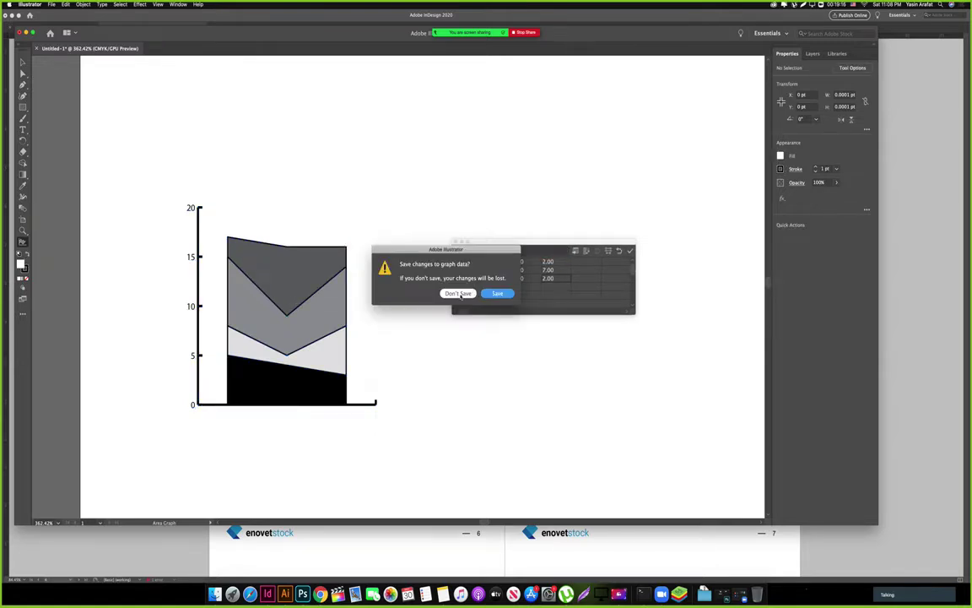
{"action": "left_click", "coordinate": [455, 293]}
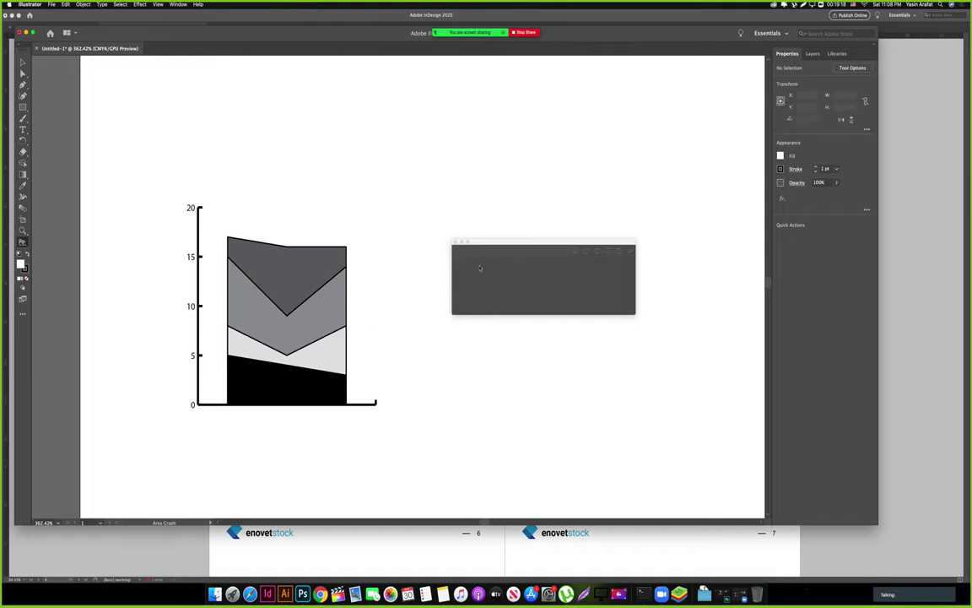
{"action": "left_click", "coordinate": [306, 293]}
{"action": "left_click", "coordinate": [426, 294]}
{"action": "key", "text": "v"}
{"action": "left_click", "coordinate": [480, 242]}
{"action": "left_click", "coordinate": [456, 241]}
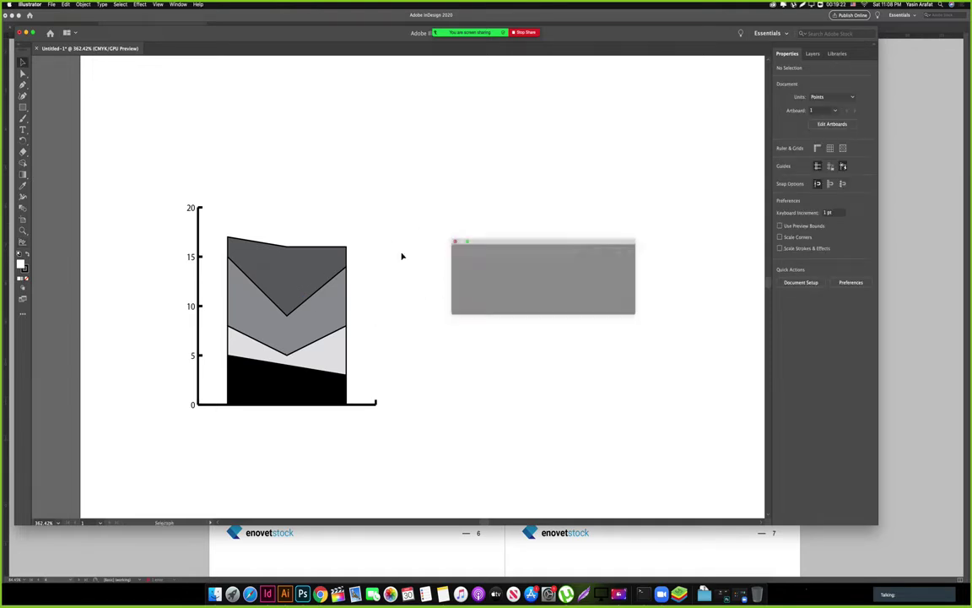
Select the stacked area graph and delete it from the artboard.
{"action": "left_click", "coordinate": [314, 293]}
{"action": "left_click", "coordinate": [311, 305]}
{"action": "double_click", "coordinate": [310, 315]}
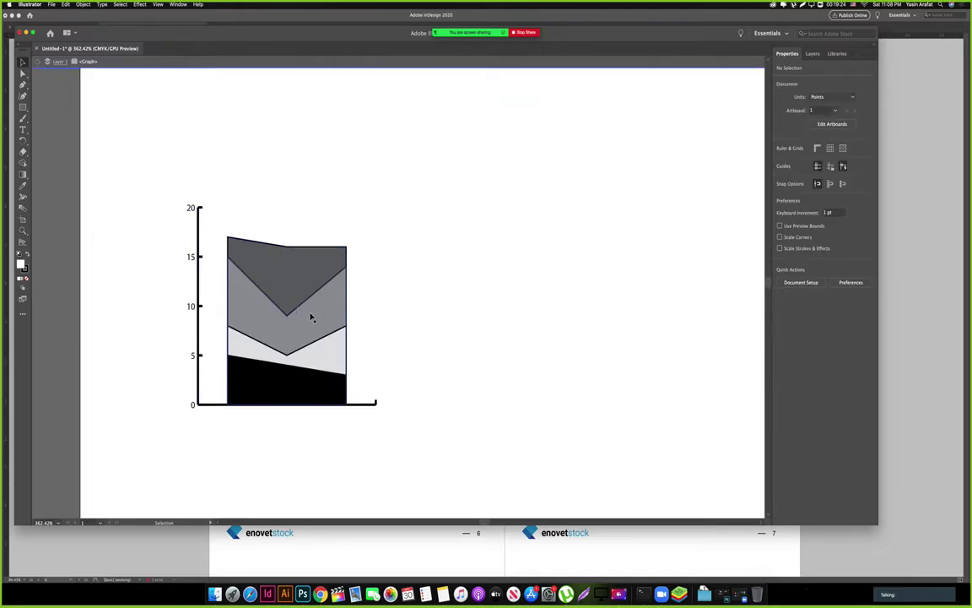
{"action": "left_click", "coordinate": [311, 316]}
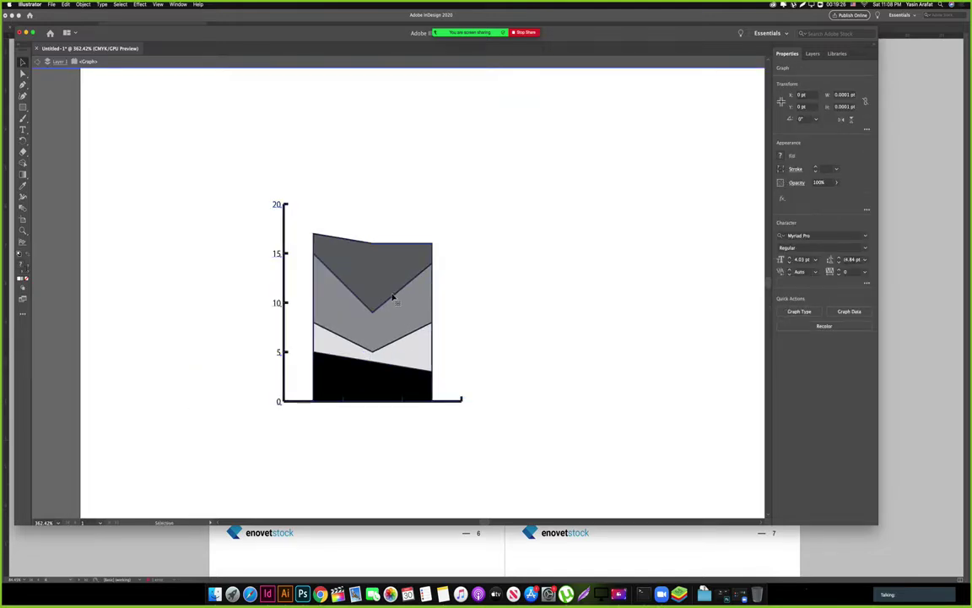
{"action": "key", "text": "Delete"}
{"action": "left_click", "coordinate": [273, 250]}
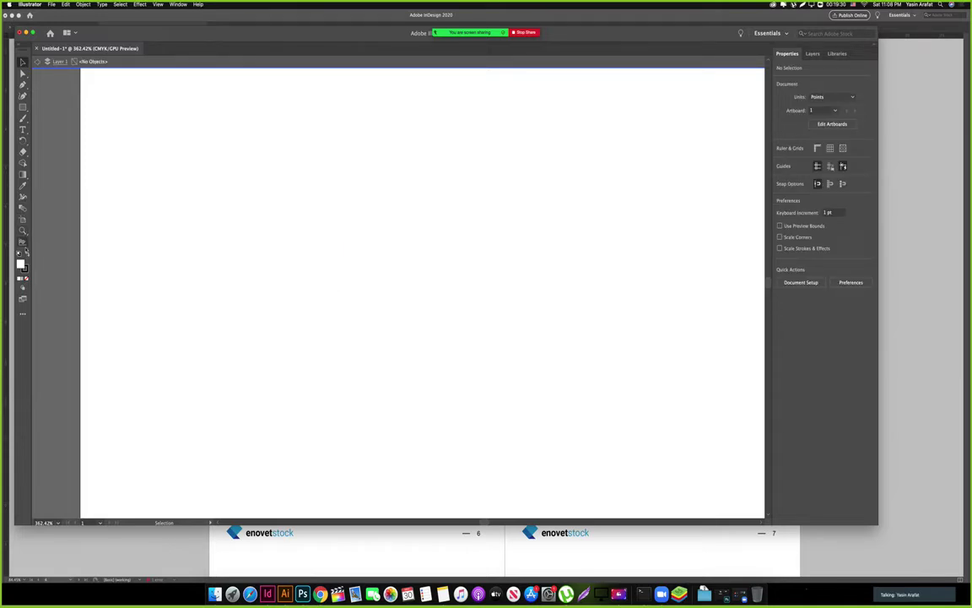
Add the Column Graph Tool to the toolbar from the full tool list and leave isolation mode.
{"action": "left_click", "coordinate": [22, 313]}
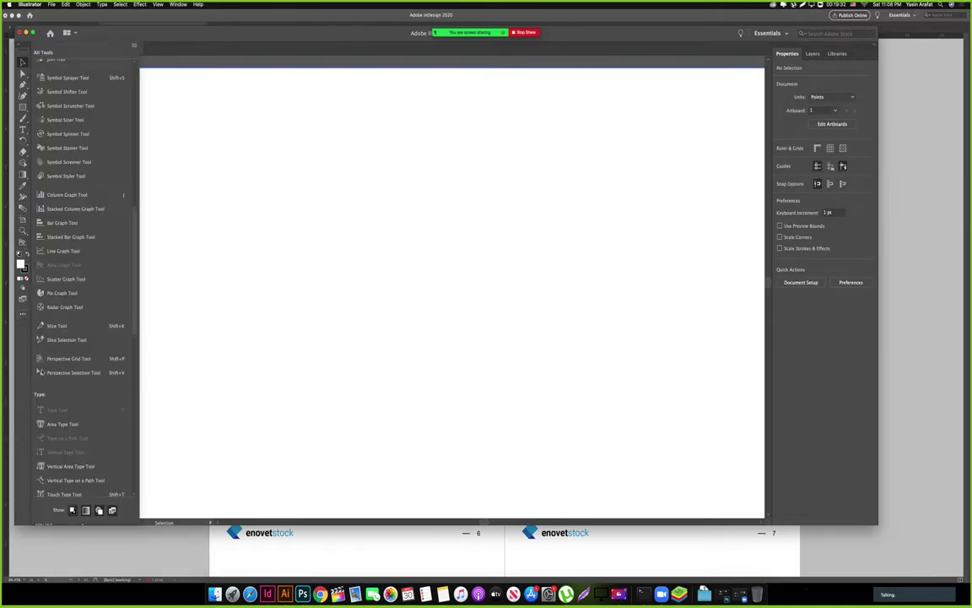
{"action": "scroll", "coordinate": [52, 393], "scroll_direction": "up", "scroll_amount": 10}
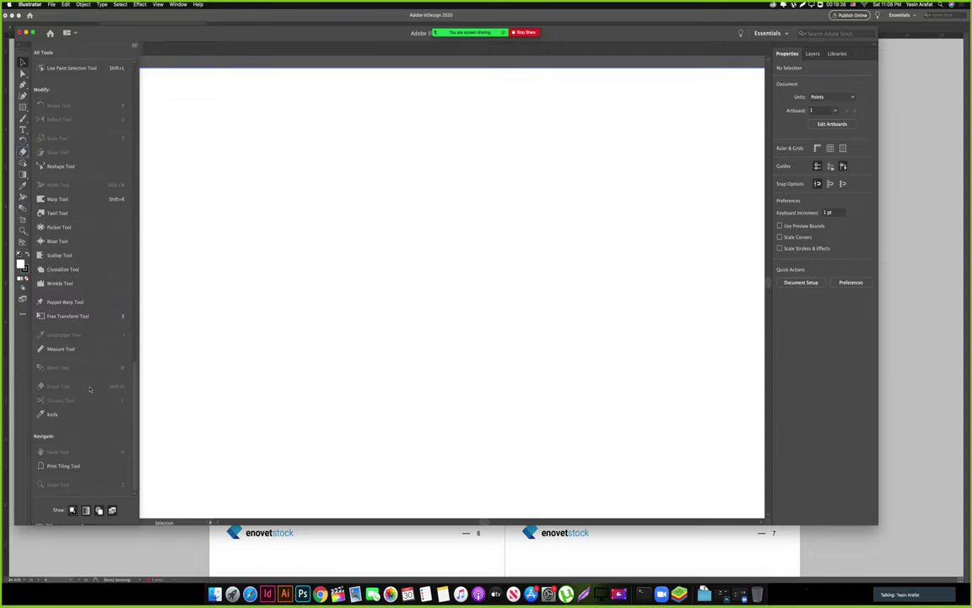
{"action": "scroll", "coordinate": [90, 388], "scroll_direction": "up", "scroll_amount": 5}
{"action": "scroll", "coordinate": [65, 245], "scroll_direction": "up", "scroll_amount": 2}
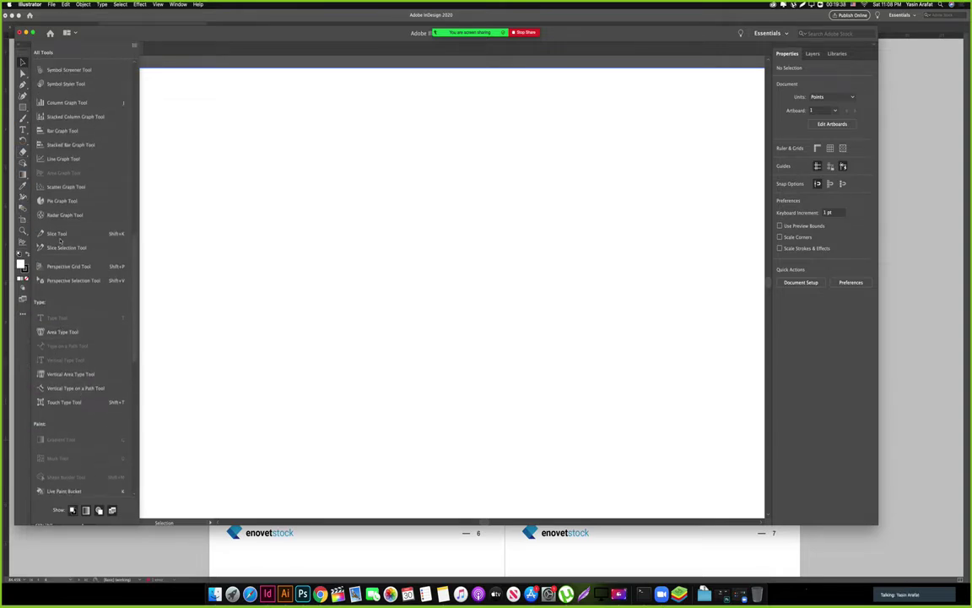
{"action": "scroll", "coordinate": [64, 239], "scroll_direction": "up", "scroll_amount": 3}
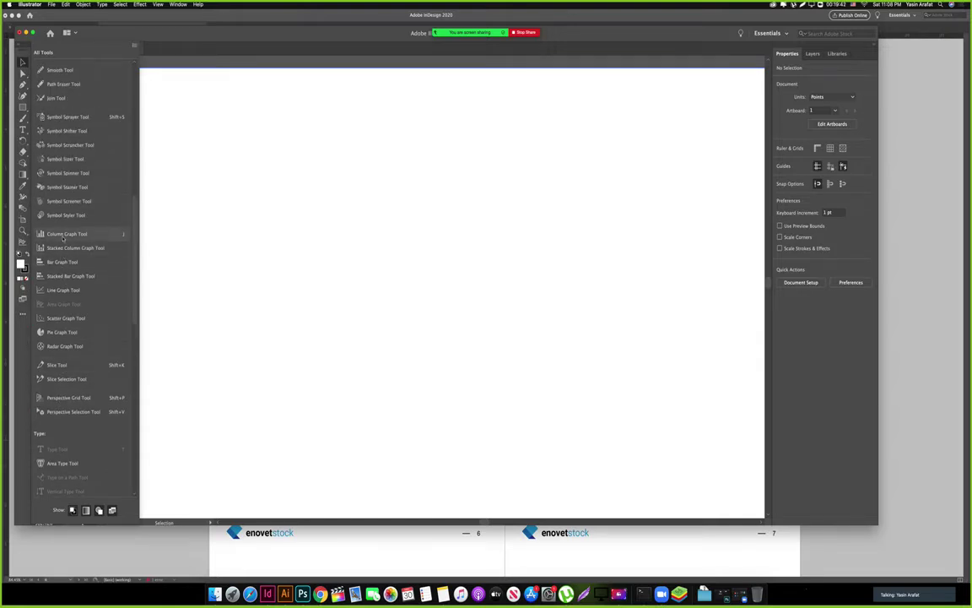
{"action": "left_click_drag", "start_coordinate": [63, 237], "coordinate": [20, 227]}
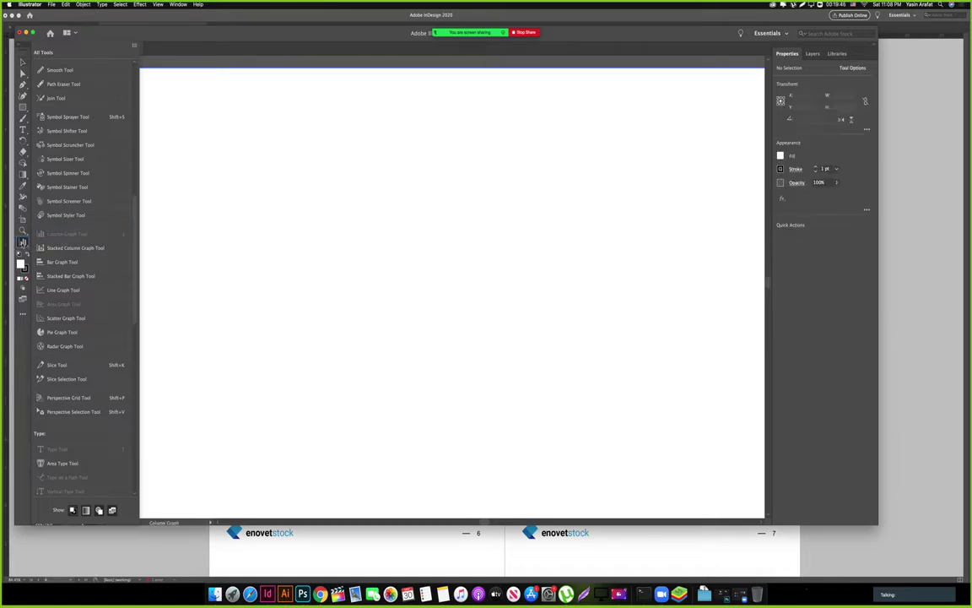
{"action": "left_click", "coordinate": [182, 243]}
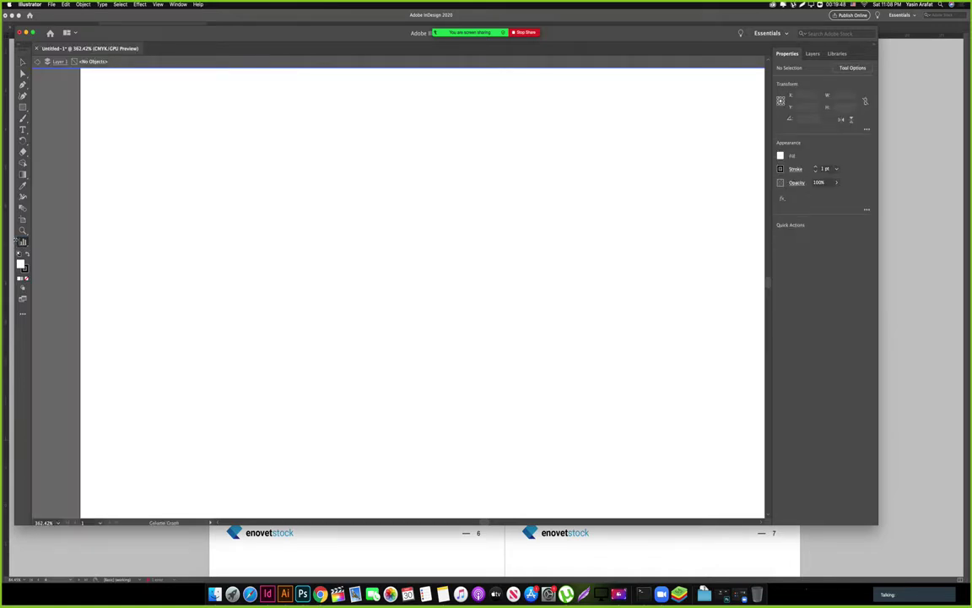
{"action": "key", "text": "v"}
{"action": "double_click", "coordinate": [69, 239]}
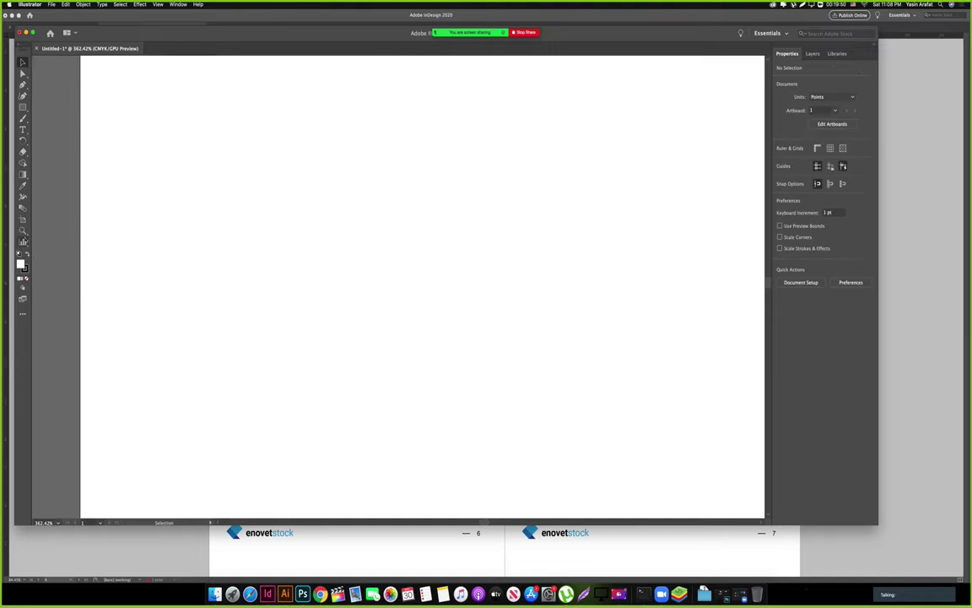
Draw a column graph on the empty artboard and enter 3, 5, 7 and 3 in its first data row.
{"action": "left_click", "coordinate": [23, 242]}
{"action": "left_click_drag", "start_coordinate": [171, 221], "coordinate": [410, 369]}
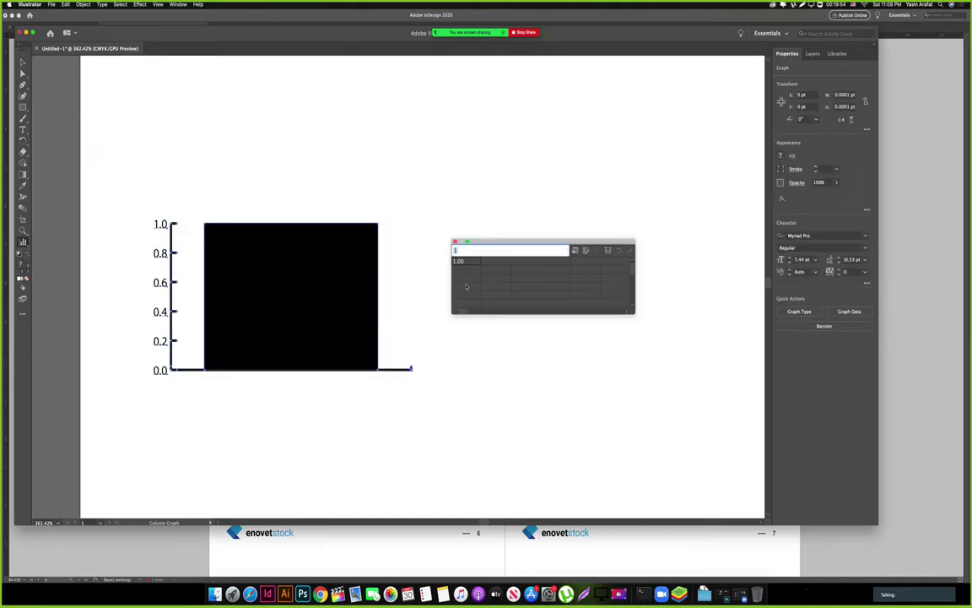
{"action": "type", "text": "3"}
{"action": "key", "text": "Tab"}
{"action": "key", "text": "Tab"}
{"action": "type", "text": "7"}
{"action": "key", "text": "Tab"}
{"action": "type", "text": "3"}
{"action": "key", "text": "Tab"}
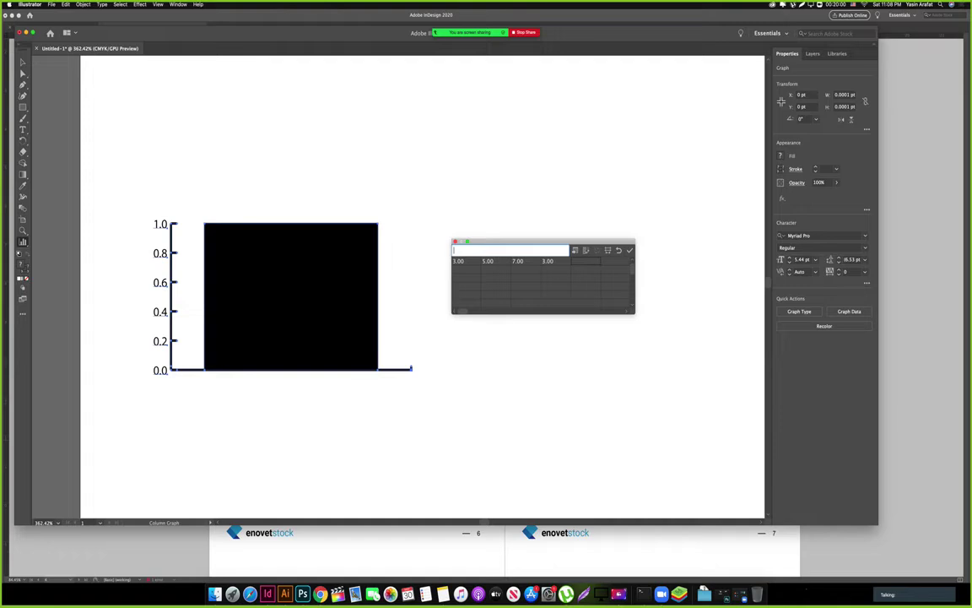
Complete the column graph's data row with 9 and 5, apply it and close the data window.
{"action": "type", "text": "9"}
{"action": "key", "text": "Tab"}
{"action": "type", "text": "5"}
{"action": "key", "text": "Tab"}
{"action": "left_click", "coordinate": [629, 251]}
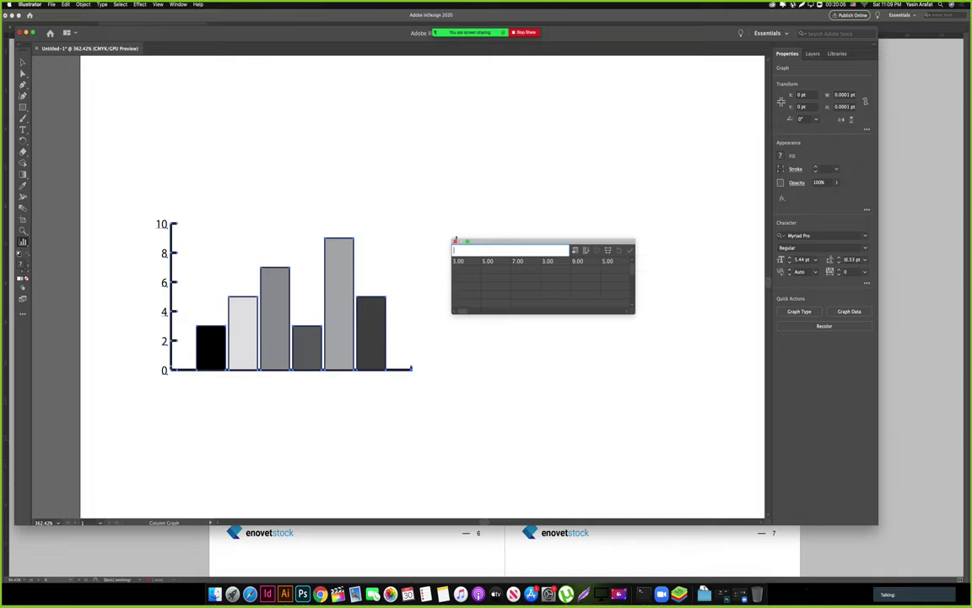
{"action": "left_click", "coordinate": [456, 241]}
{"action": "key", "text": "v"}
{"action": "left_click", "coordinate": [497, 341]}
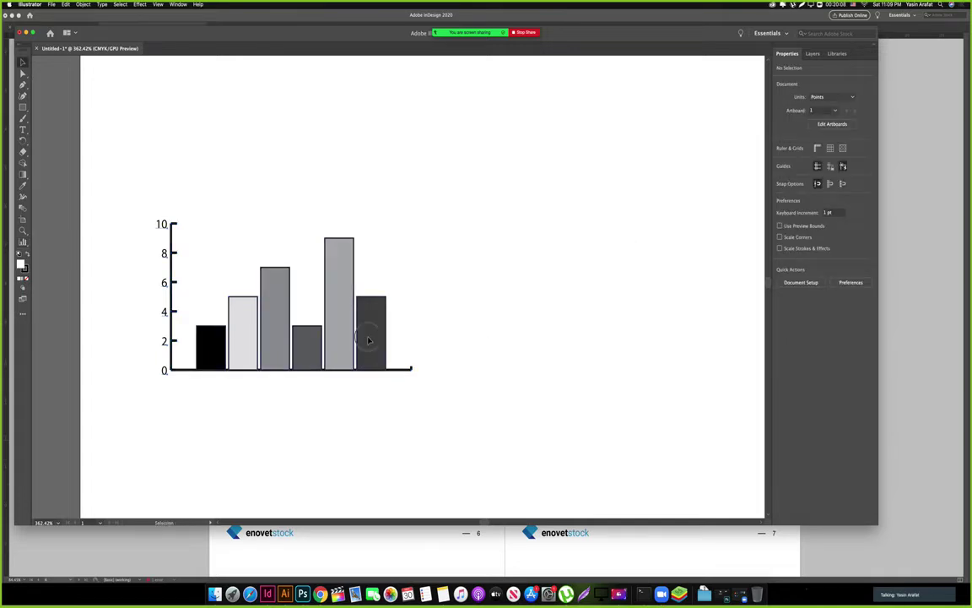
Copy the column graph, switch to InDesign and paste it below the first text column on page 4.
{"action": "left_click_drag", "start_coordinate": [367, 340], "coordinate": [652, 312]}
{"action": "key", "text": "super+z"}
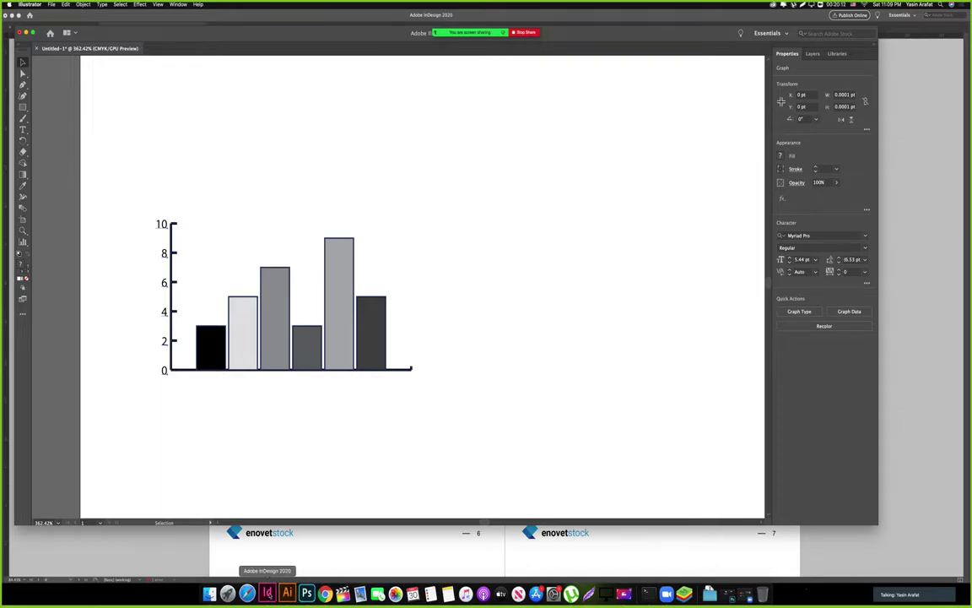
{"action": "left_click", "coordinate": [266, 593]}
{"action": "left_click", "coordinate": [233, 208], "text": "super"}
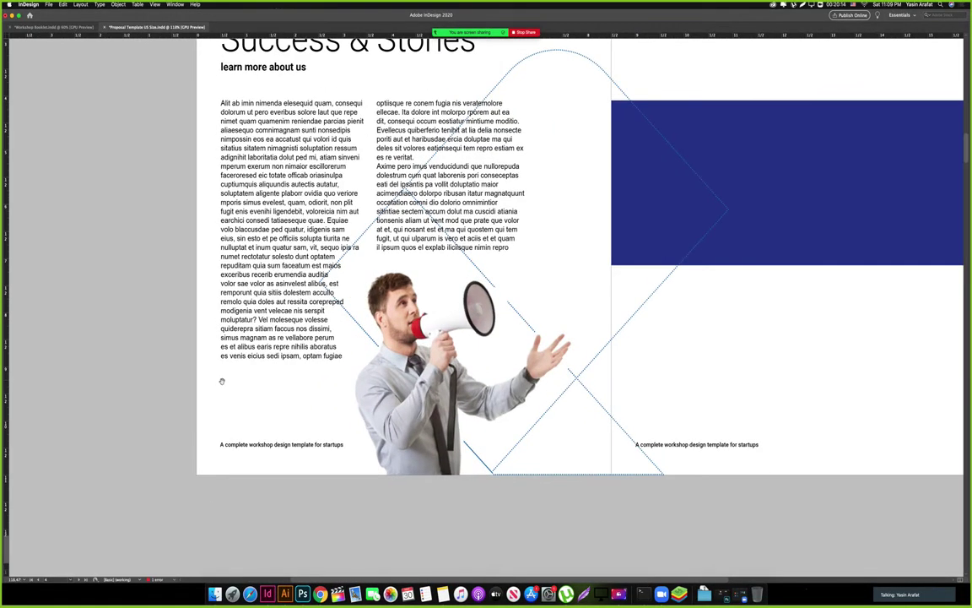
{"action": "left_click_drag", "start_coordinate": [211, 405], "coordinate": [282, 365]}
{"action": "left_click", "coordinate": [303, 358], "text": "super"}
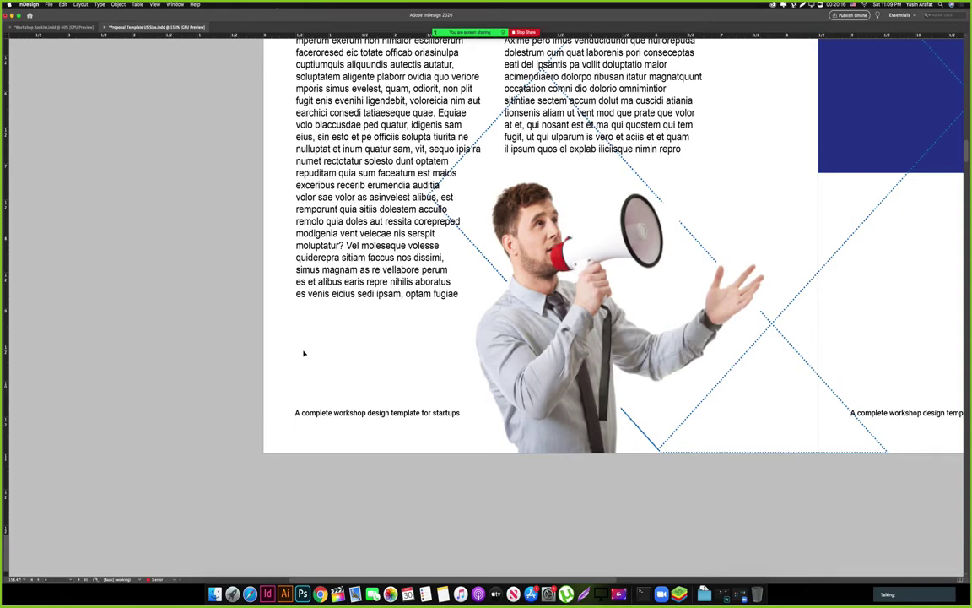
{"action": "key", "text": "cmd+v"}
{"action": "left_click_drag", "start_coordinate": [471, 307], "coordinate": [339, 373]}
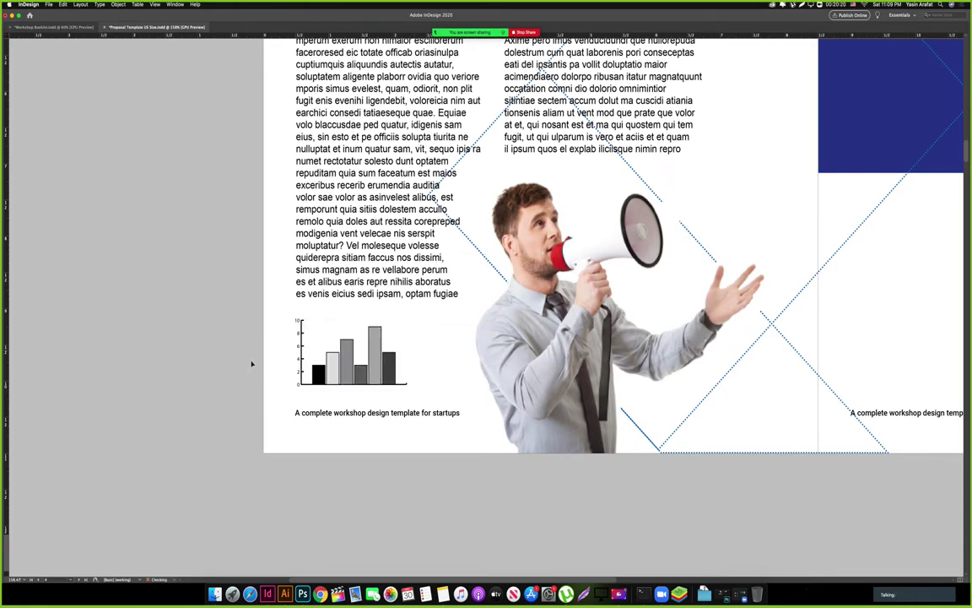
Enlarge the column graph to about 2.5 by 1.6 in and move it up into the first text column.
{"action": "scroll", "coordinate": [346, 453], "scroll_direction": "up", "scroll_amount": 4}
{"action": "scroll", "coordinate": [345, 453], "scroll_direction": "down", "scroll_amount": 2}
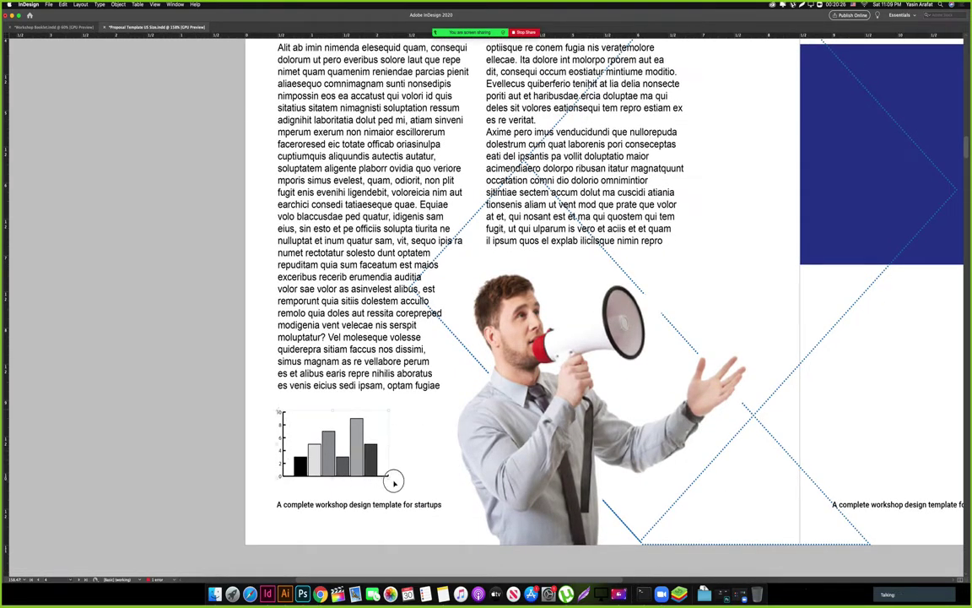
{"action": "left_click_drag", "start_coordinate": [391, 480], "coordinate": [440, 510]}
{"action": "left_click_drag", "start_coordinate": [345, 482], "coordinate": [334, 142]}
{"action": "scroll", "coordinate": [333, 142], "scroll_direction": "up", "scroll_amount": 4}
{"action": "key", "text": "super+minus"}
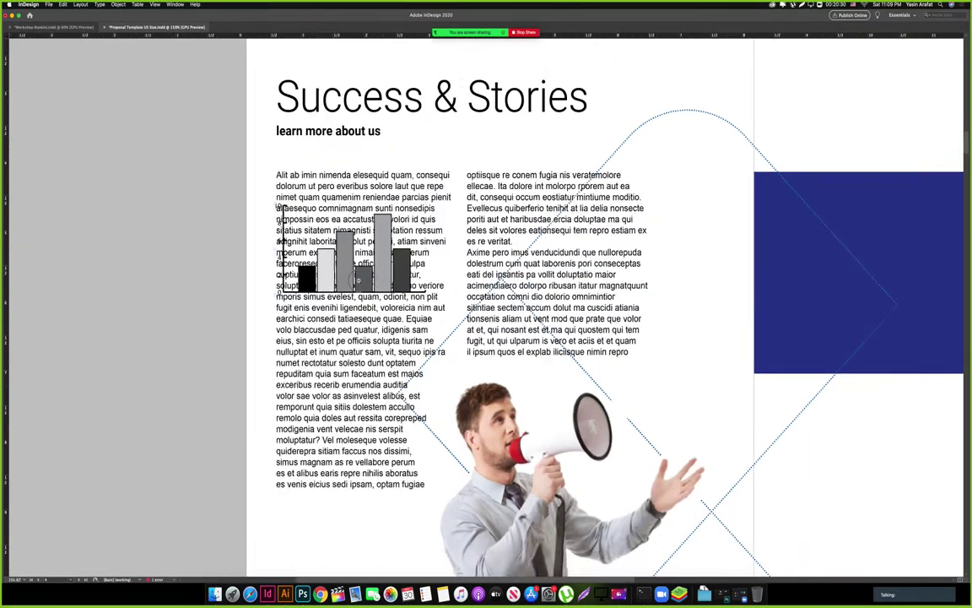
Wrap the column text around the graph's bounding box and shift the graph slightly down below the opening three lines.
{"action": "key", "text": "Tab"}
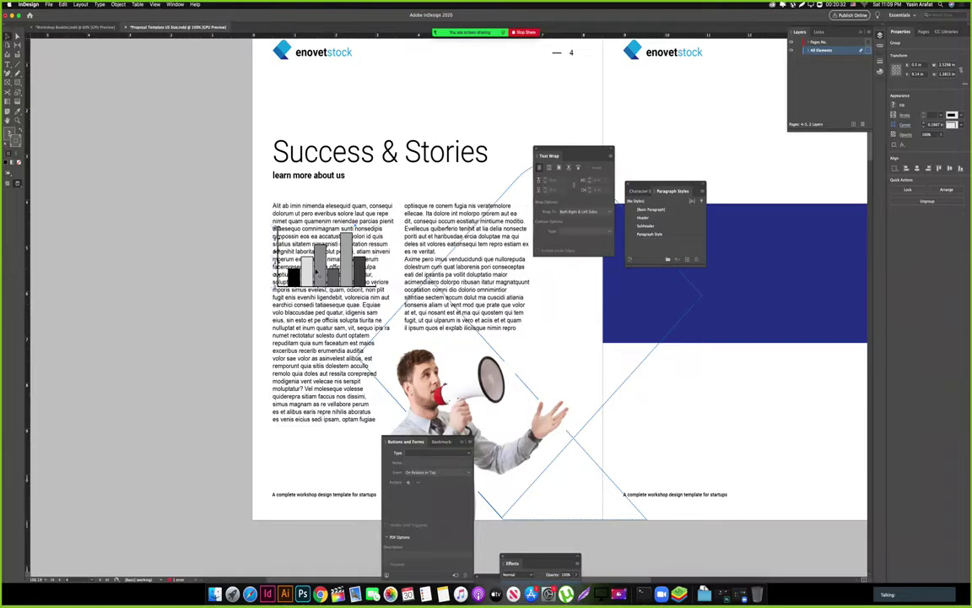
{"action": "left_click_drag", "start_coordinate": [305, 258], "coordinate": [306, 262]}
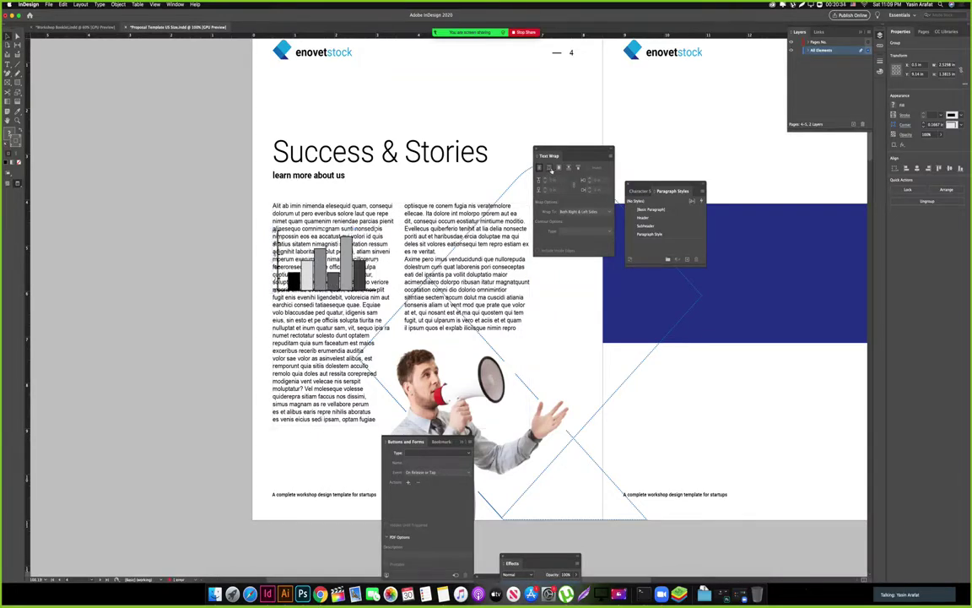
{"action": "left_click", "coordinate": [549, 167]}
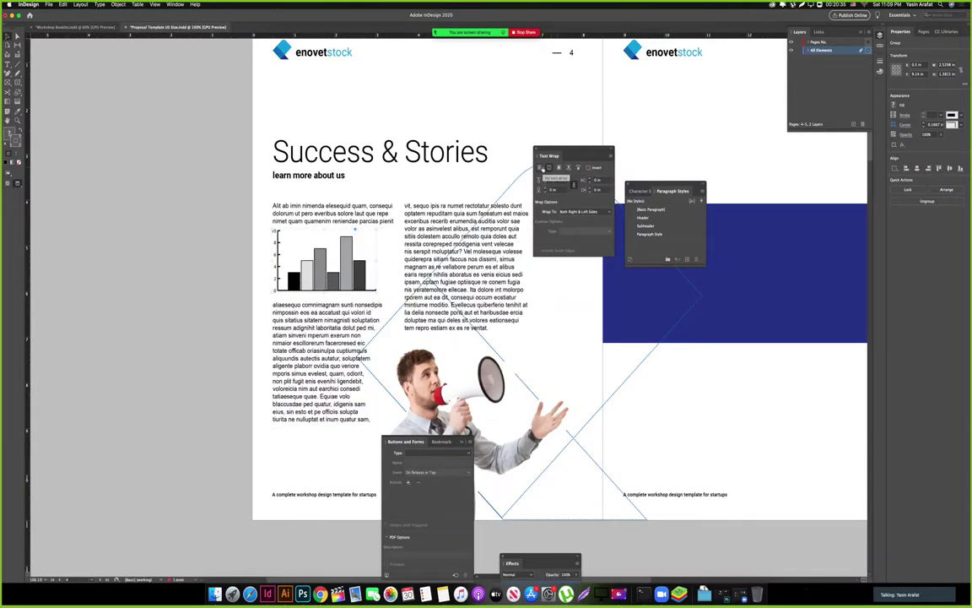
{"action": "left_click", "coordinate": [541, 179]}
{"action": "key", "text": "super+space"}
{"action": "left_click_drag", "start_coordinate": [295, 244], "coordinate": [410, 250]}
{"action": "left_click", "coordinate": [197, 273]}
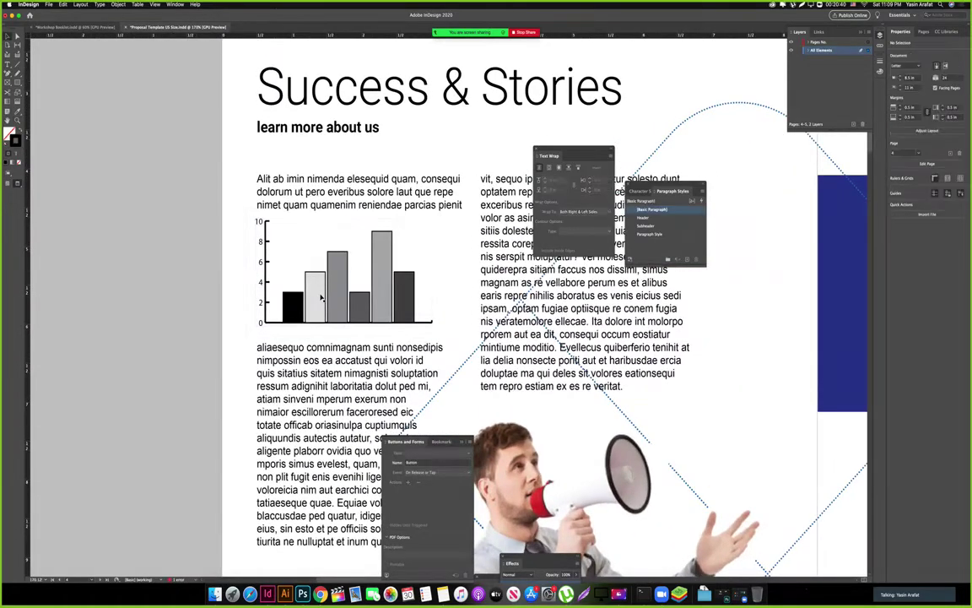
{"action": "left_click_drag", "start_coordinate": [337, 304], "coordinate": [339, 312]}
{"action": "left_click", "coordinate": [159, 315]}
Extend the two-column story text frame on page 4 down to just above the footer line.
{"action": "key", "text": "super+space"}
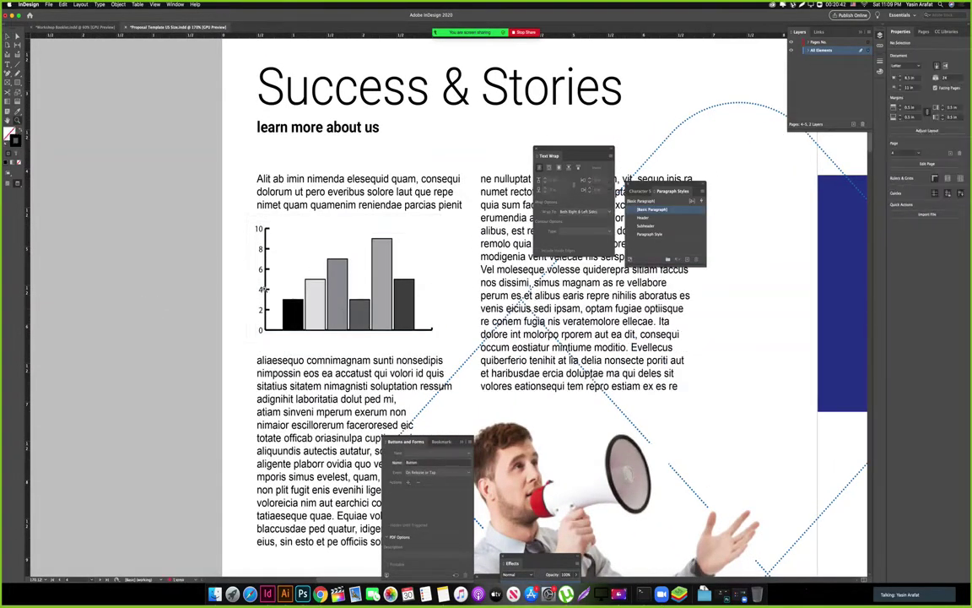
{"action": "left_click", "coordinate": [262, 289]}
{"action": "key", "text": "super+space"}
{"action": "left_click_drag", "start_coordinate": [256, 228], "coordinate": [377, 270]}
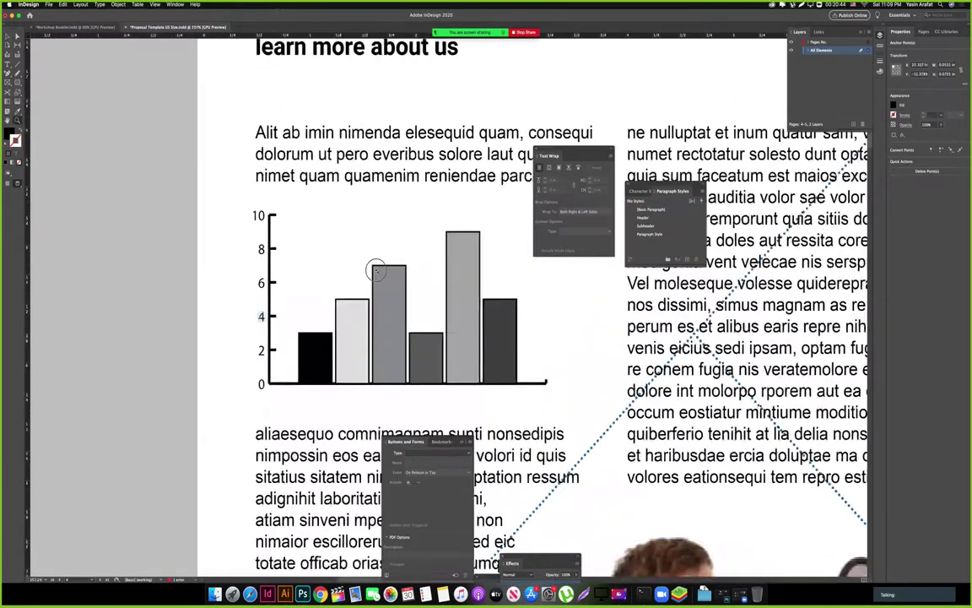
{"action": "scroll", "coordinate": [376, 270], "scroll_direction": "down", "scroll_amount": 4}
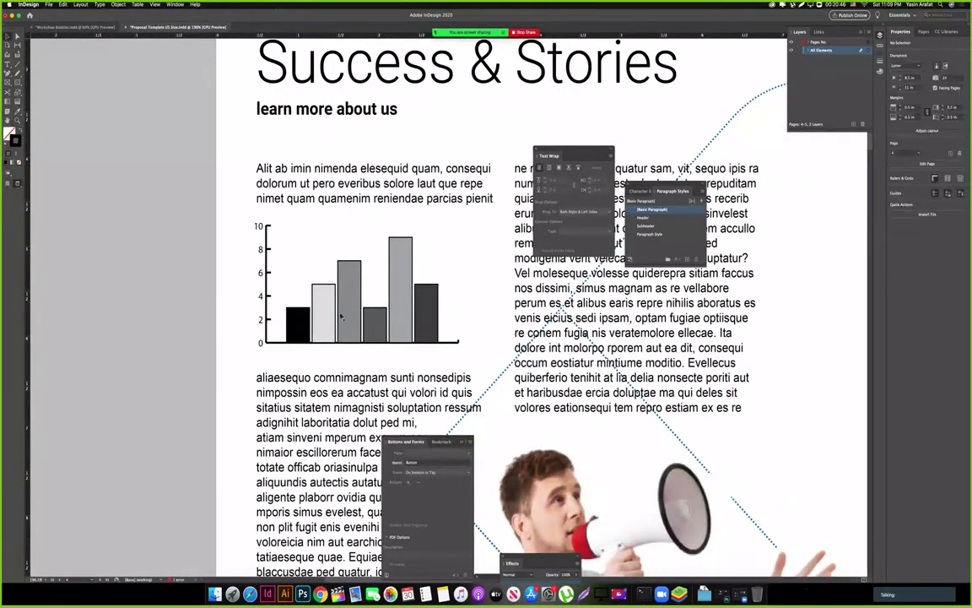
{"action": "scroll", "coordinate": [341, 316], "scroll_direction": "down", "scroll_amount": 4}
{"action": "key", "text": "Tab"}
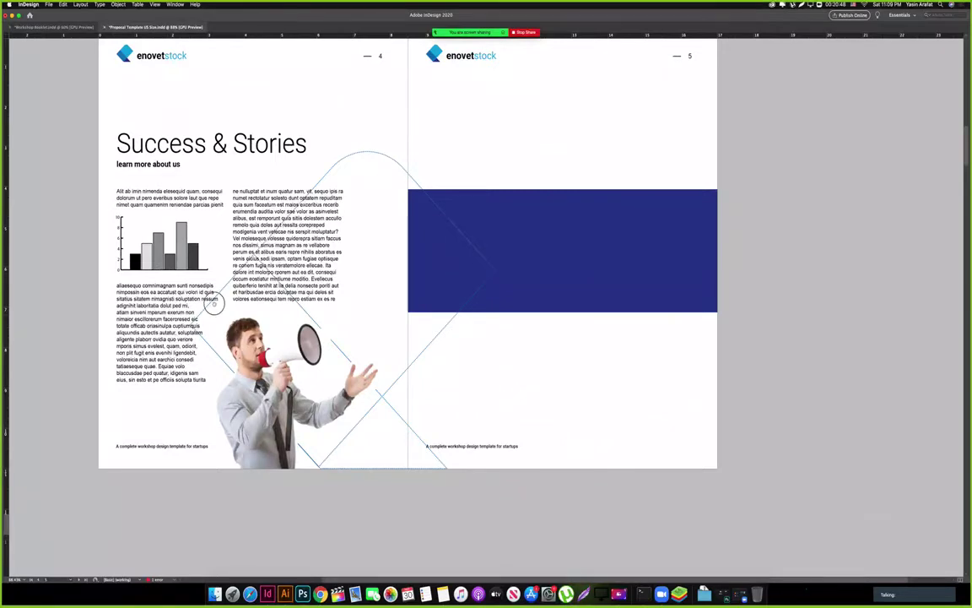
{"action": "scroll", "coordinate": [214, 304], "scroll_direction": "down", "scroll_amount": 2}
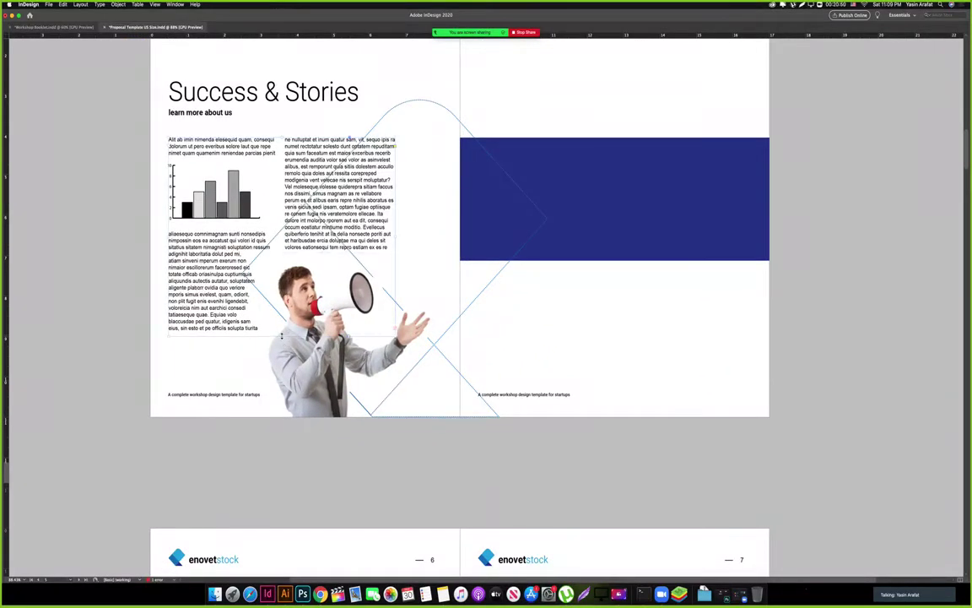
{"action": "left_click_drag", "start_coordinate": [282, 336], "coordinate": [284, 381]}
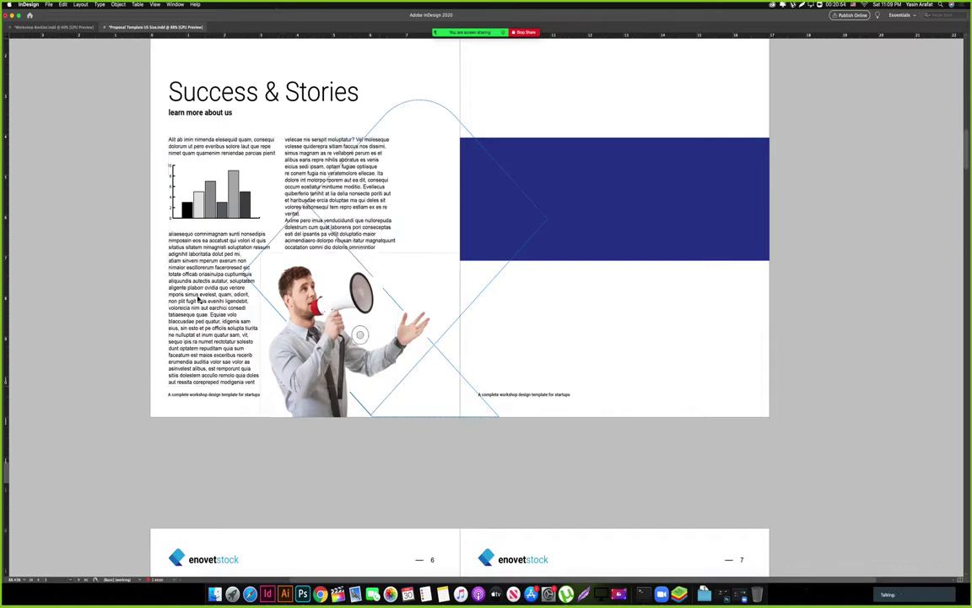
Show the frame edges and guides, and delete the empty heading and subheading frames above the blue rectangle on page 5.
{"action": "key", "text": "Tab"}
{"action": "left_click_drag", "start_coordinate": [433, 122], "coordinate": [367, 132]}
{"action": "key", "text": "Tab"}
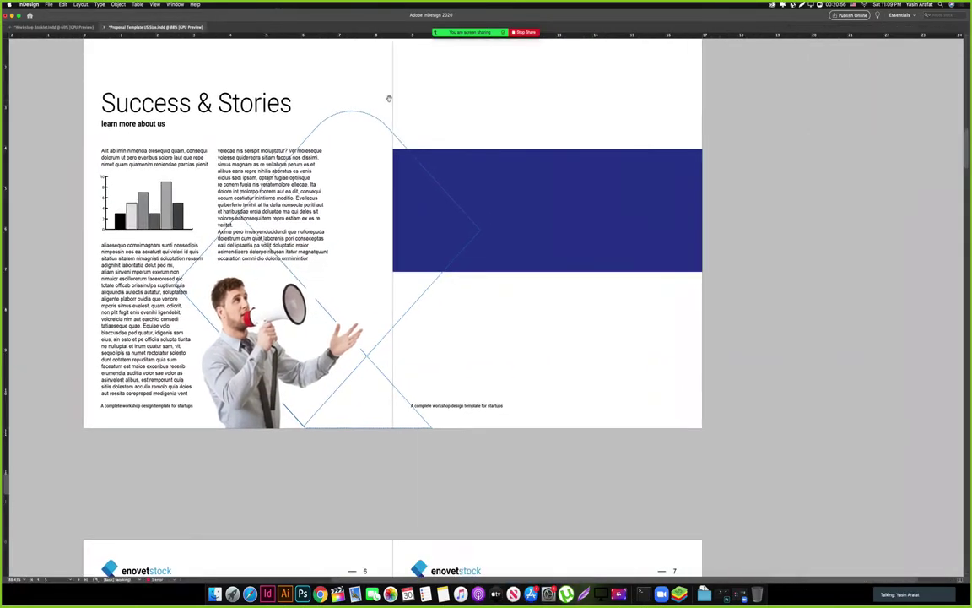
{"action": "left_click_drag", "start_coordinate": [464, 78], "coordinate": [459, 174]}
{"action": "key", "text": "Tab"}
{"action": "mouse_move", "coordinate": [391, 173]}
{"action": "left_mouse_down"}
{"action": "mouse_move", "coordinate": [376, 184]}
{"action": "mouse_move", "coordinate": [396, 184]}
{"action": "left_mouse_up"}
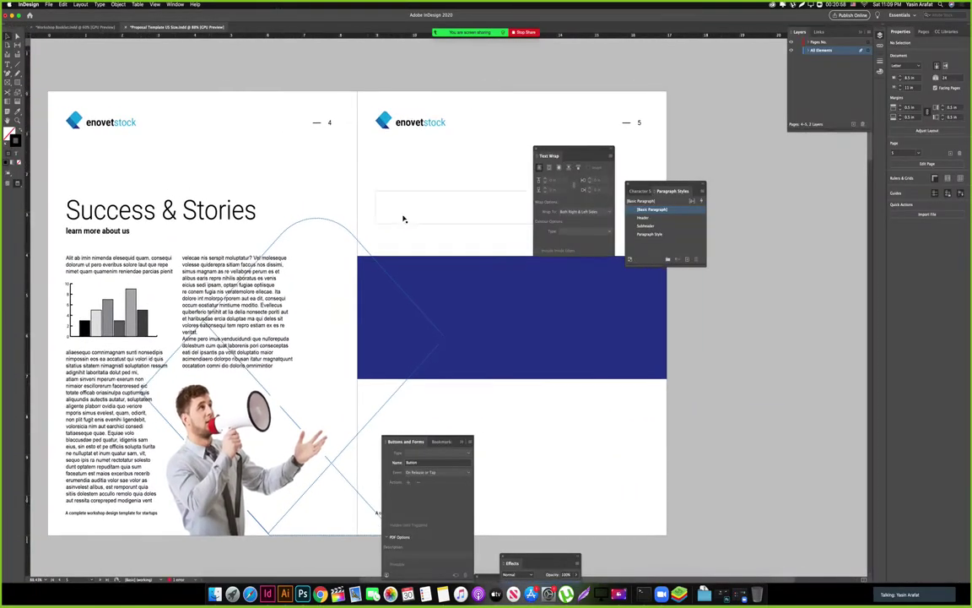
{"action": "left_click", "coordinate": [404, 219]}
{"action": "key", "text": "Tab"}
{"action": "key", "text": "w"}
{"action": "left_click", "coordinate": [426, 204]}
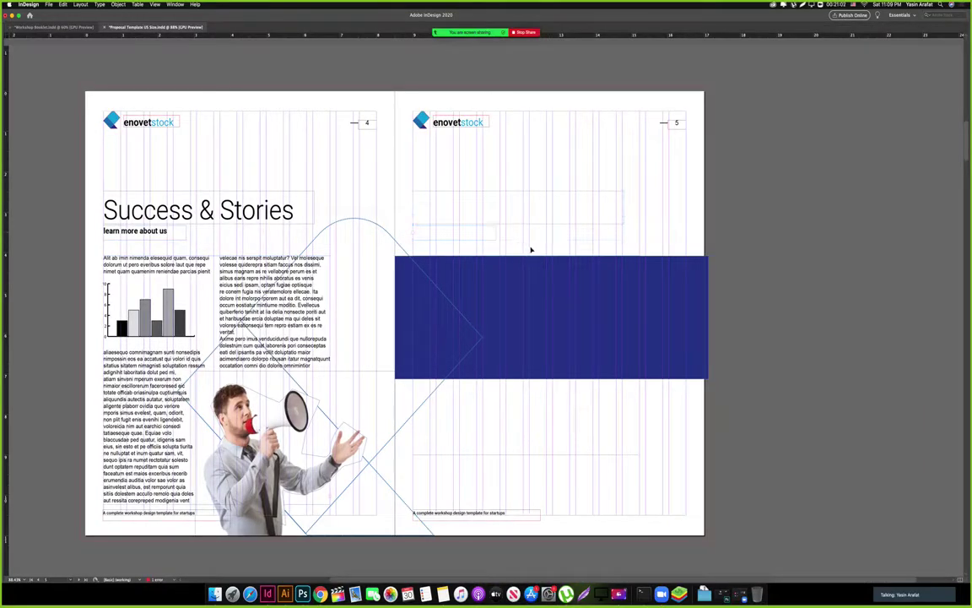
{"action": "left_click_drag", "start_coordinate": [431, 166], "coordinate": [483, 239]}
{"action": "key", "text": "Delete"}
{"action": "left_click_drag", "start_coordinate": [414, 167], "coordinate": [482, 191]}
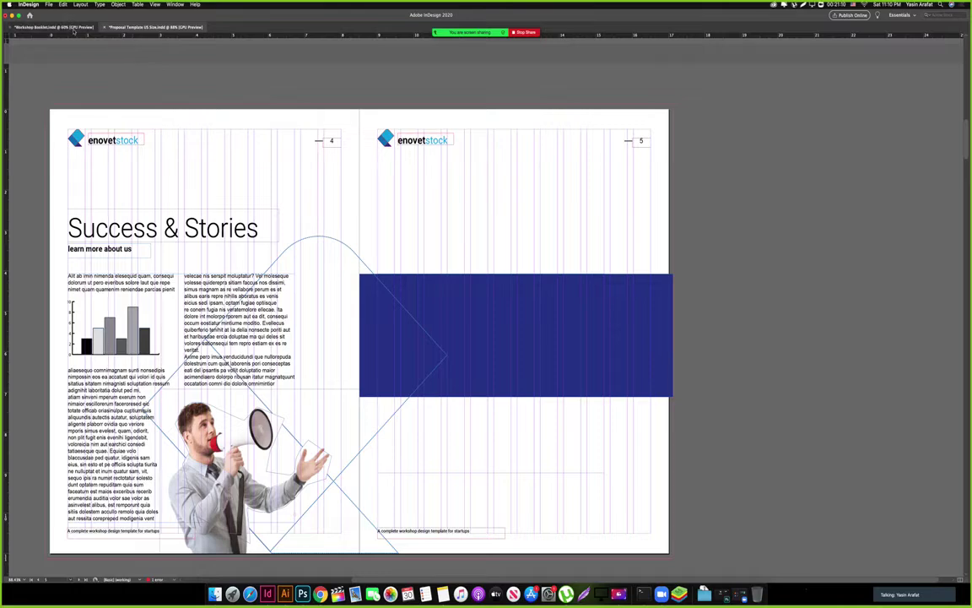
Copy the woman's cut-out photo from the Conclusion page of the Workshop Booklet and paste it onto page 5 of the proposal.
{"action": "left_click", "coordinate": [75, 28]}
{"action": "scroll", "coordinate": [631, 180], "scroll_direction": "up", "scroll_amount": 2}
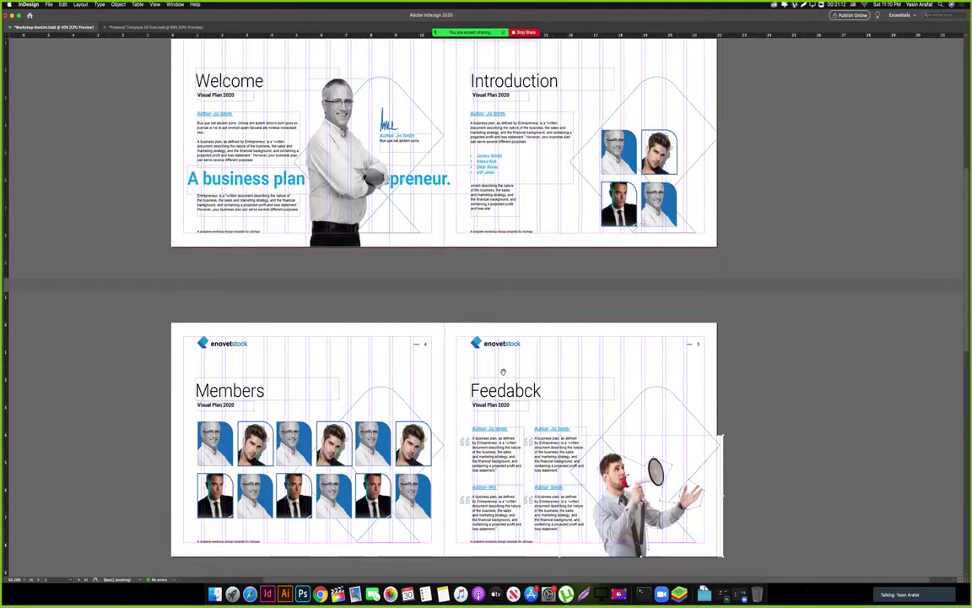
{"action": "scroll", "coordinate": [509, 320], "scroll_direction": "down", "scroll_amount": 7}
{"action": "left_click_drag", "start_coordinate": [602, 261], "coordinate": [534, 300]}
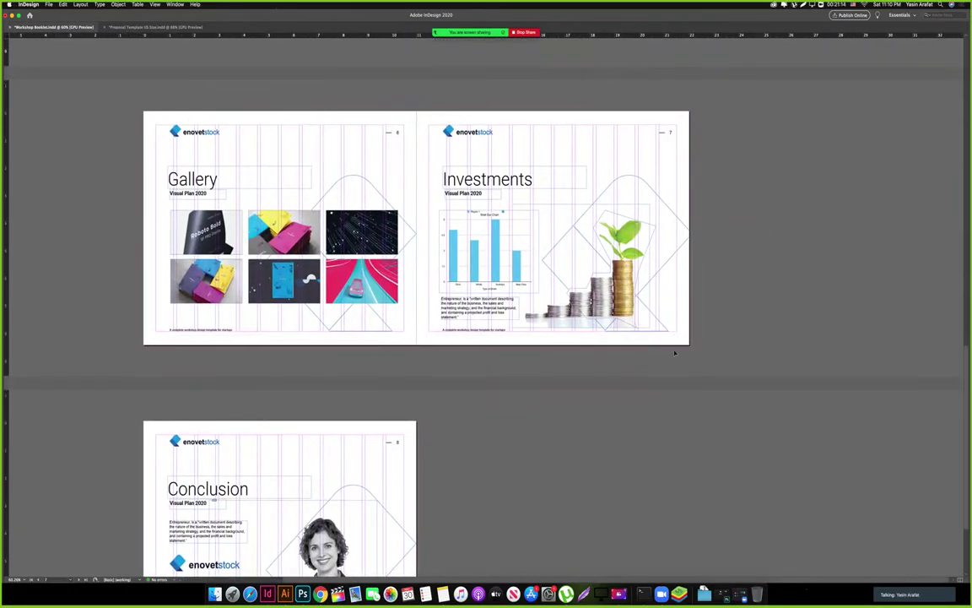
{"action": "left_click_drag", "start_coordinate": [321, 379], "coordinate": [391, 256]}
{"action": "left_click", "coordinate": [408, 472]}
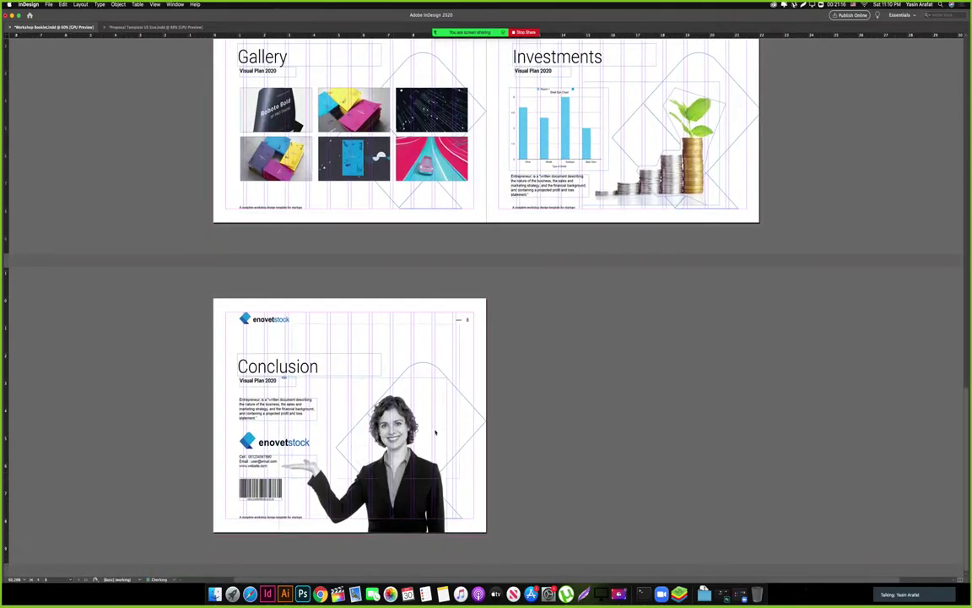
{"action": "left_click", "coordinate": [150, 27]}
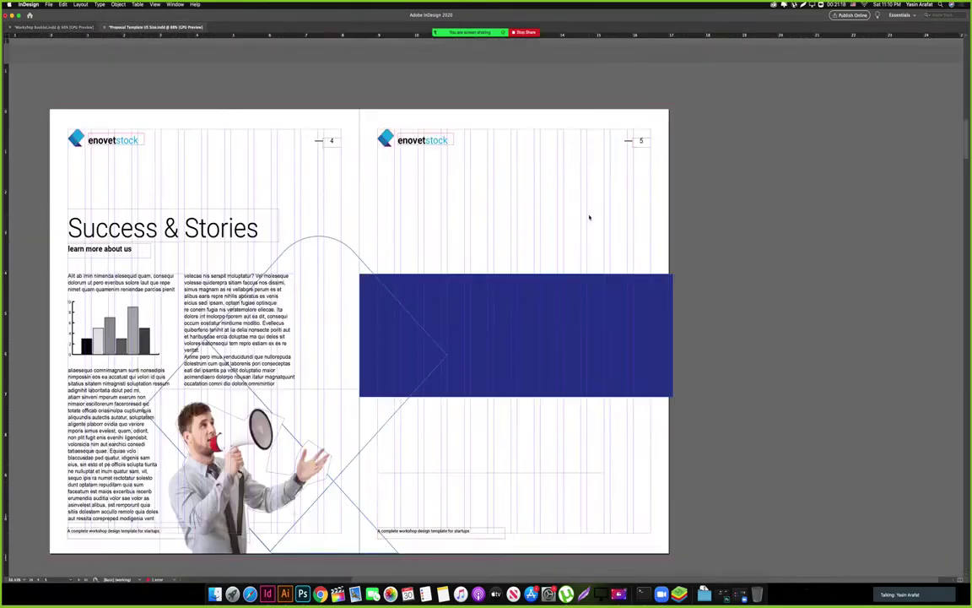
{"action": "key", "text": "super+v"}
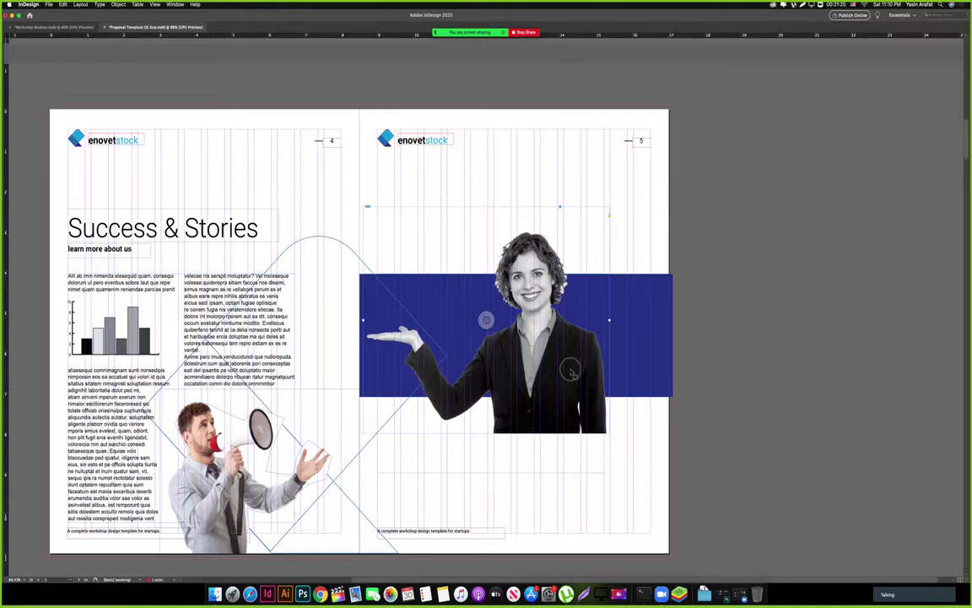
Stand the woman's photo on the blue rectangle's upper edge near the outer margin and scale it down to fit within page 5.
{"action": "left_click_drag", "start_coordinate": [562, 384], "coordinate": [596, 319]}
{"action": "left_click", "coordinate": [727, 319]}
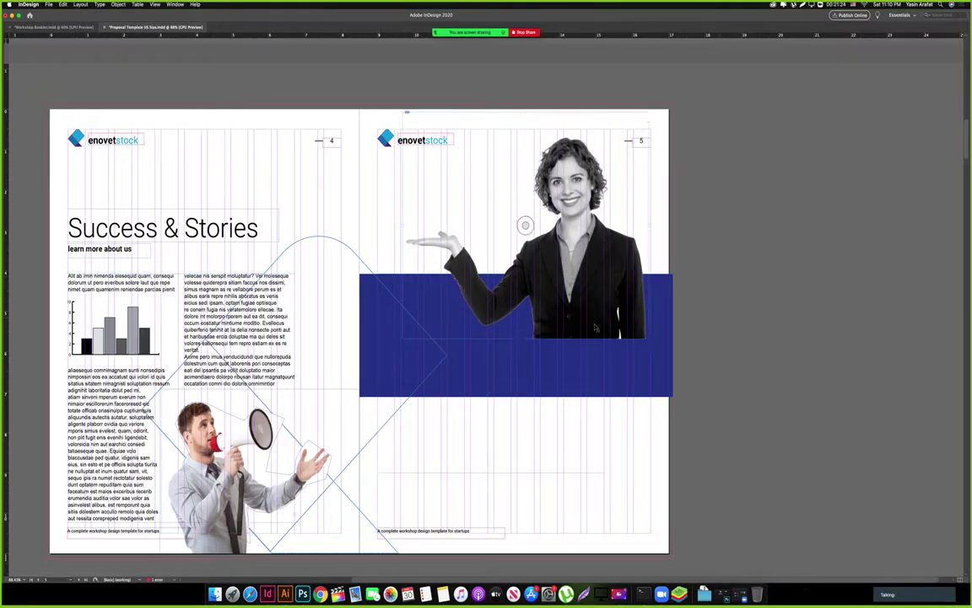
{"action": "left_click_drag", "start_coordinate": [599, 315], "coordinate": [601, 194]}
{"action": "left_click_drag", "start_coordinate": [575, 246], "coordinate": [555, 399]}
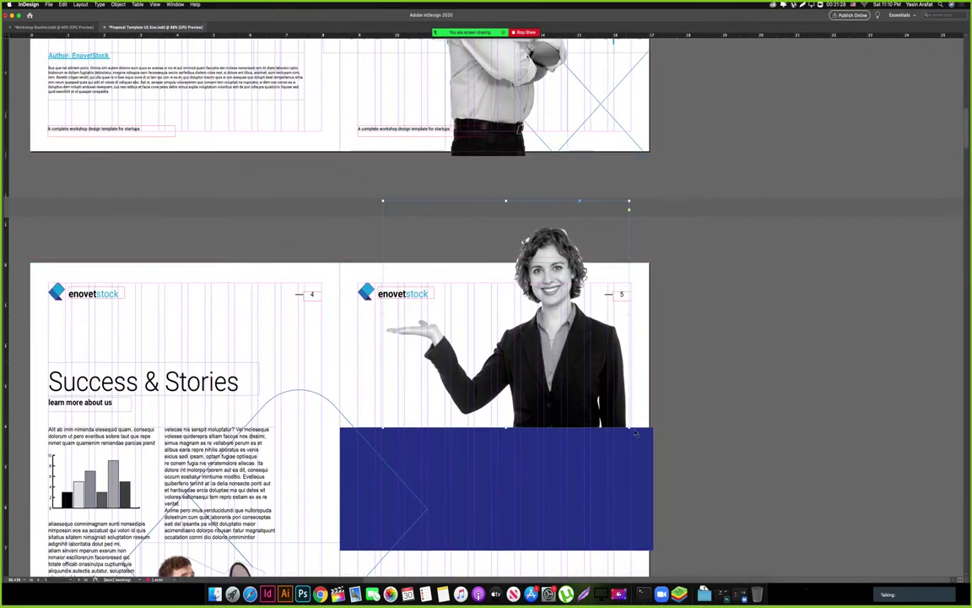
{"action": "left_click_drag", "start_coordinate": [383, 201], "coordinate": [479, 311]}
{"action": "key", "text": "w"}
{"action": "scroll", "coordinate": [541, 304], "scroll_direction": "left", "scroll_amount": 3}
{"action": "scroll", "coordinate": [540, 304], "scroll_direction": "down", "scroll_amount": 2}
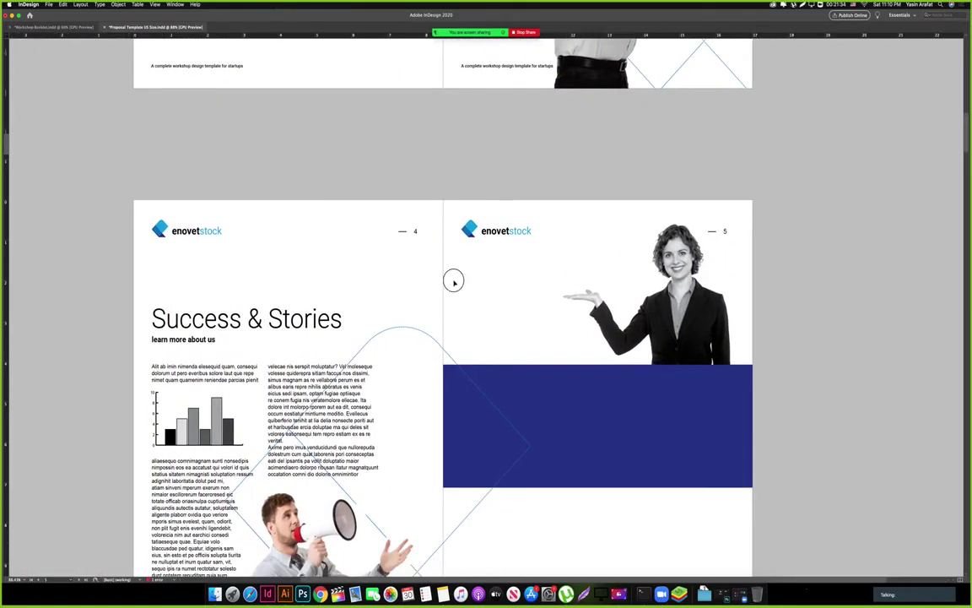
{"action": "scroll", "coordinate": [471, 271], "scroll_direction": "up", "scroll_amount": 1}
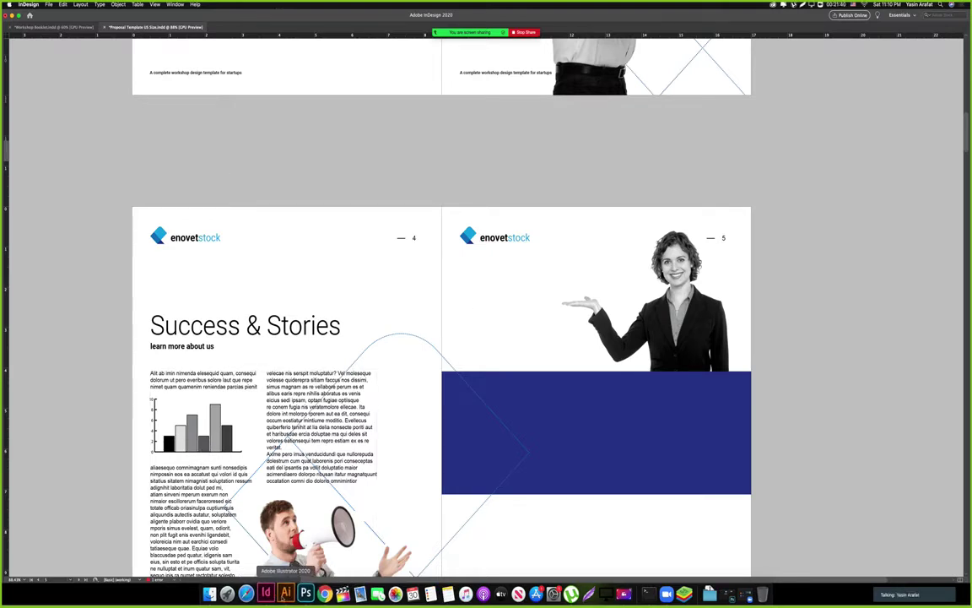
Switch to Illustrator and draw a pie graph with the Pie Graph tool in the empty area beside the column graph.
{"action": "left_click", "coordinate": [285, 593]}
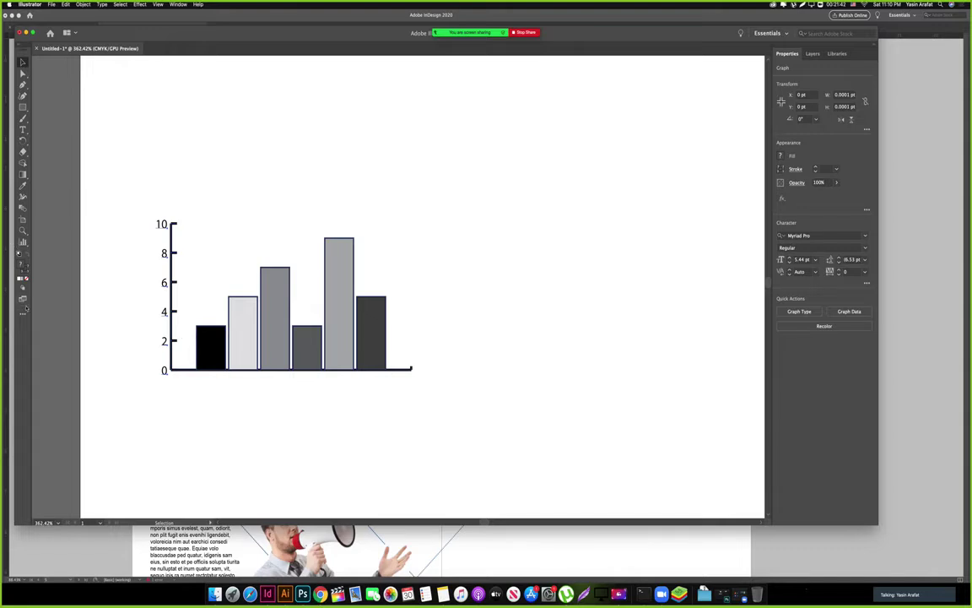
{"action": "left_click", "coordinate": [22, 313]}
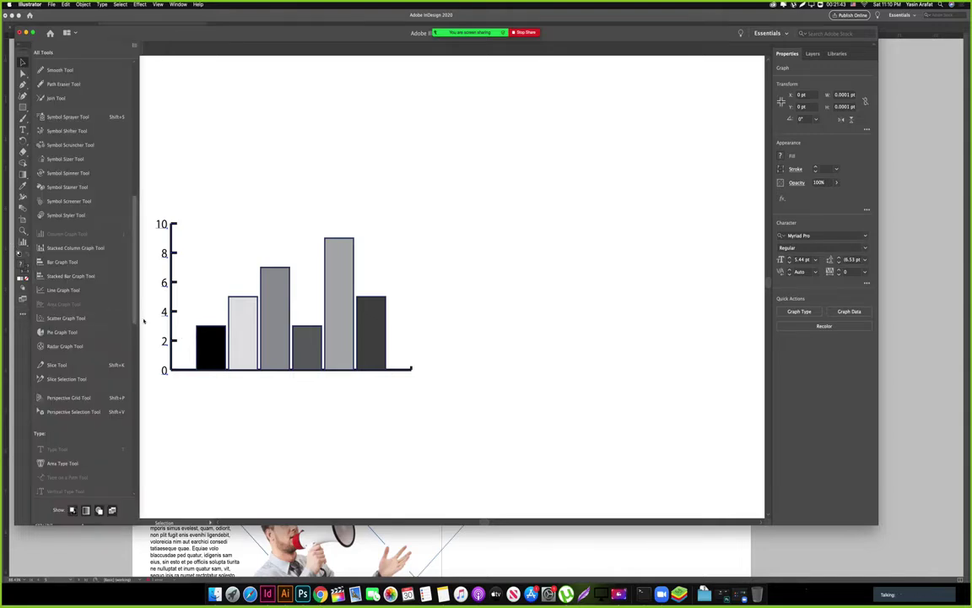
{"action": "left_click", "coordinate": [76, 250]}
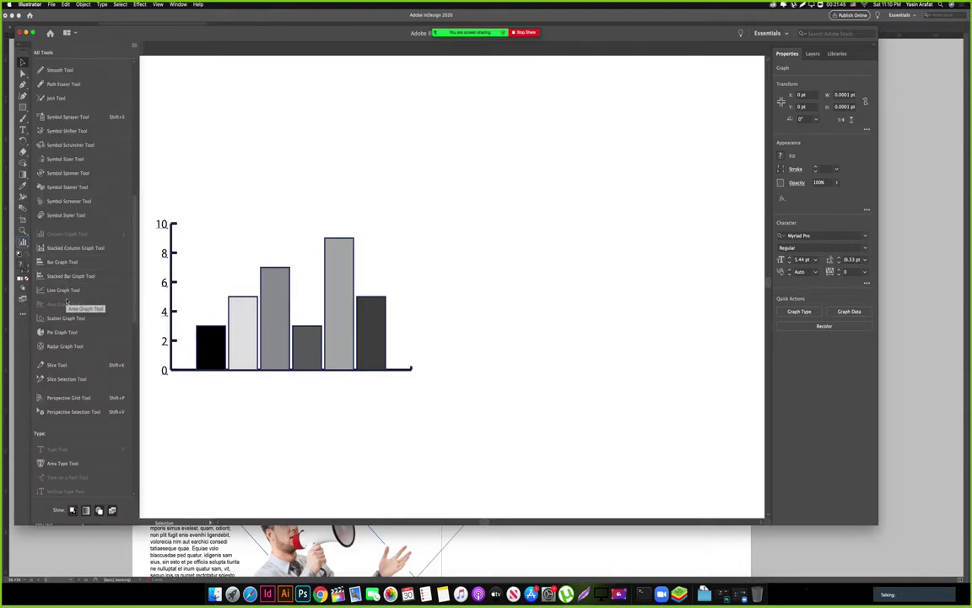
{"action": "left_click", "coordinate": [61, 332]}
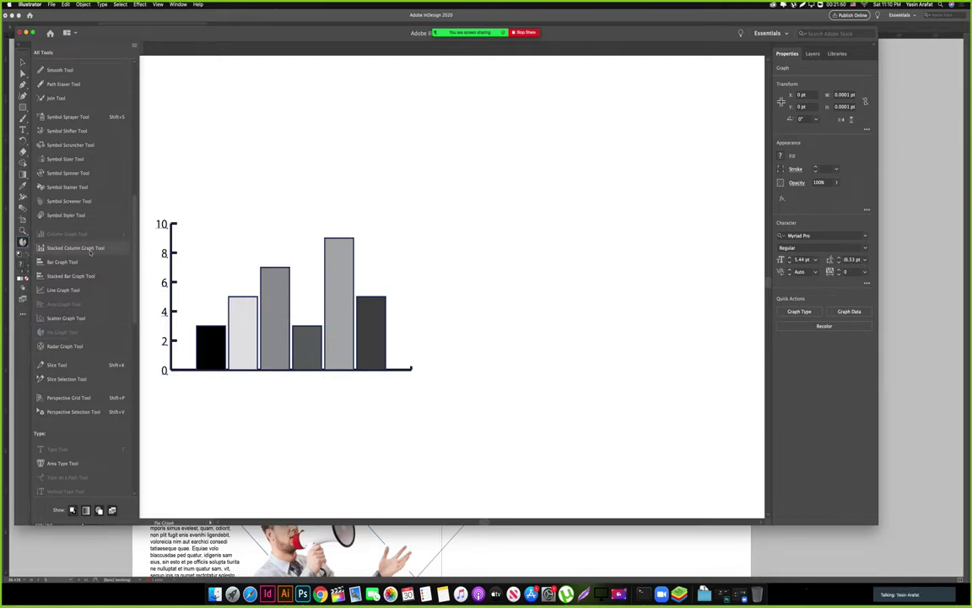
{"action": "left_click", "coordinate": [182, 199]}
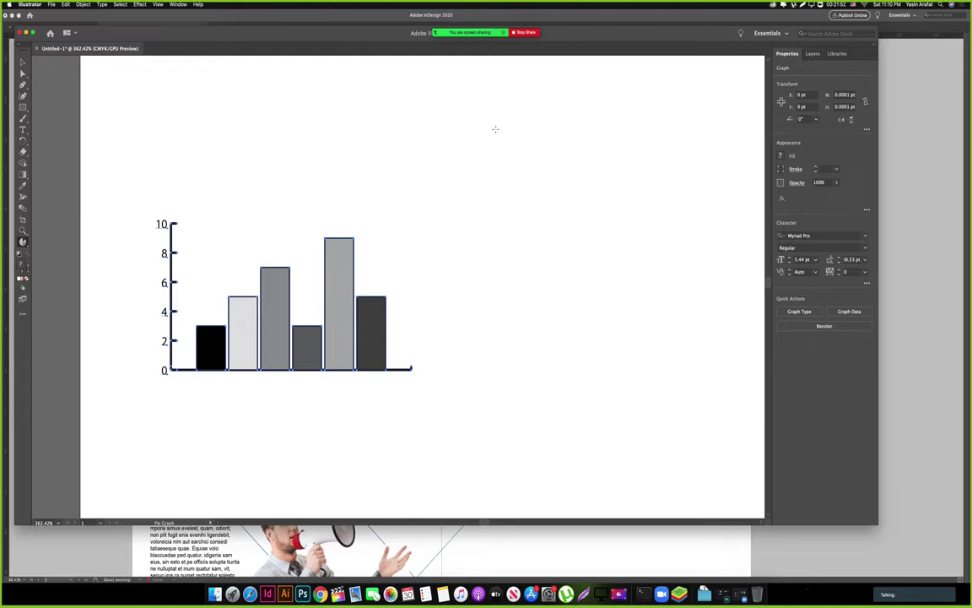
{"action": "left_click_drag", "start_coordinate": [495, 129], "coordinate": [717, 358]}
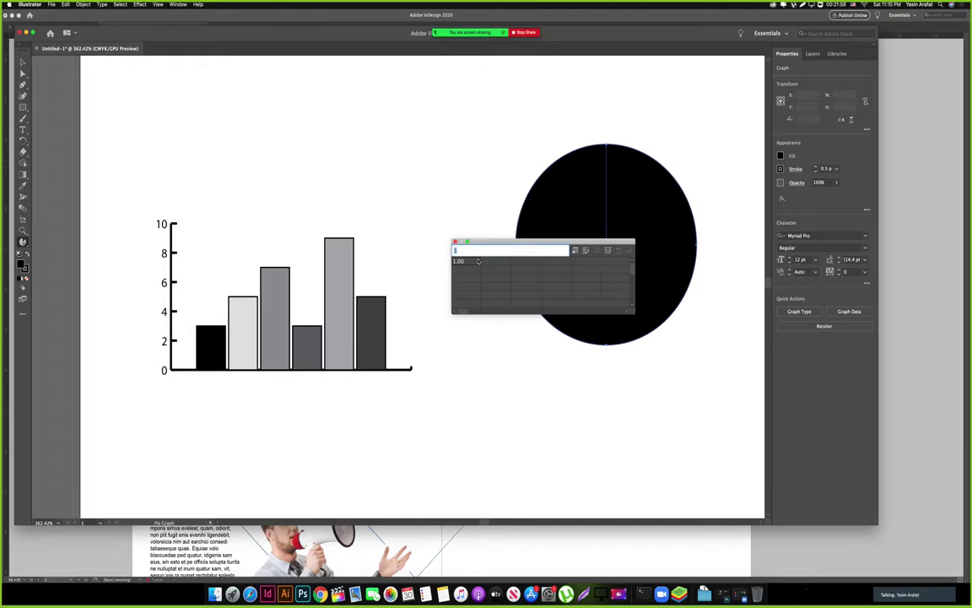
Enter 35, 15 and 60 as the pie graph's data row, apply it and close the data window.
{"action": "type", "text": "35"}
{"action": "left_click", "coordinate": [496, 262]}
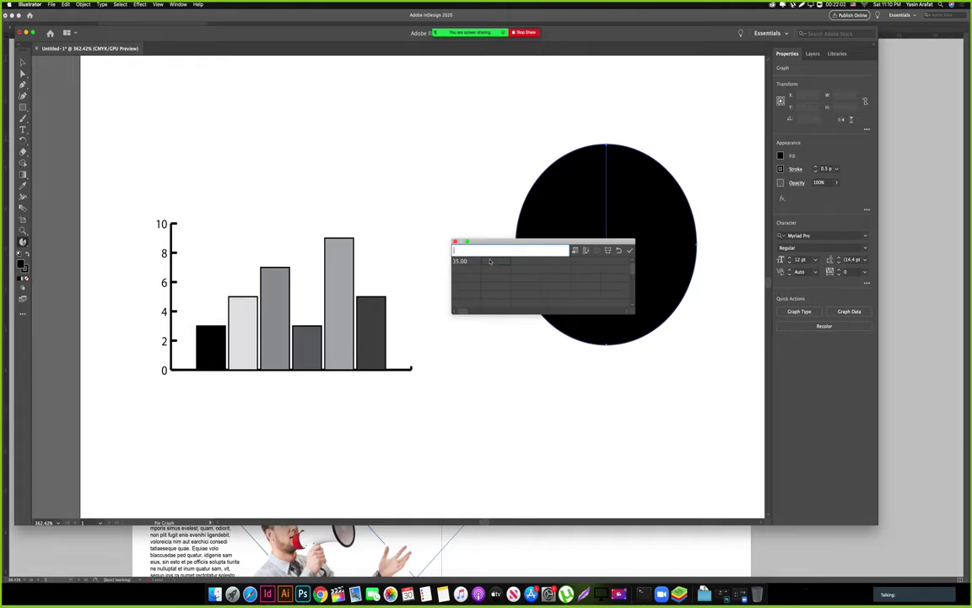
{"action": "type", "text": "15"}
{"action": "left_click", "coordinate": [525, 267]}
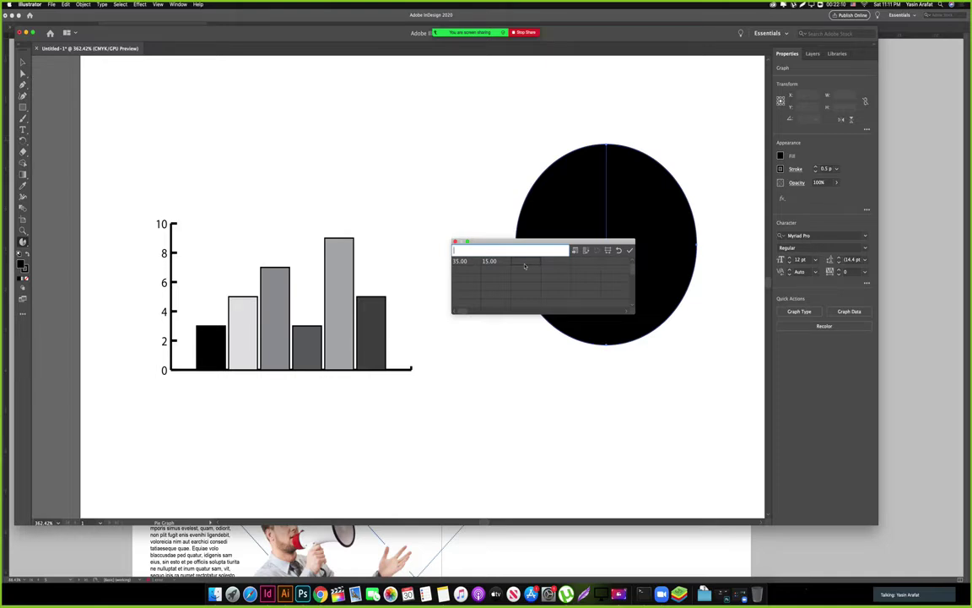
{"action": "type", "text": "60"}
{"action": "key", "text": "Return"}
{"action": "left_click", "coordinate": [629, 250]}
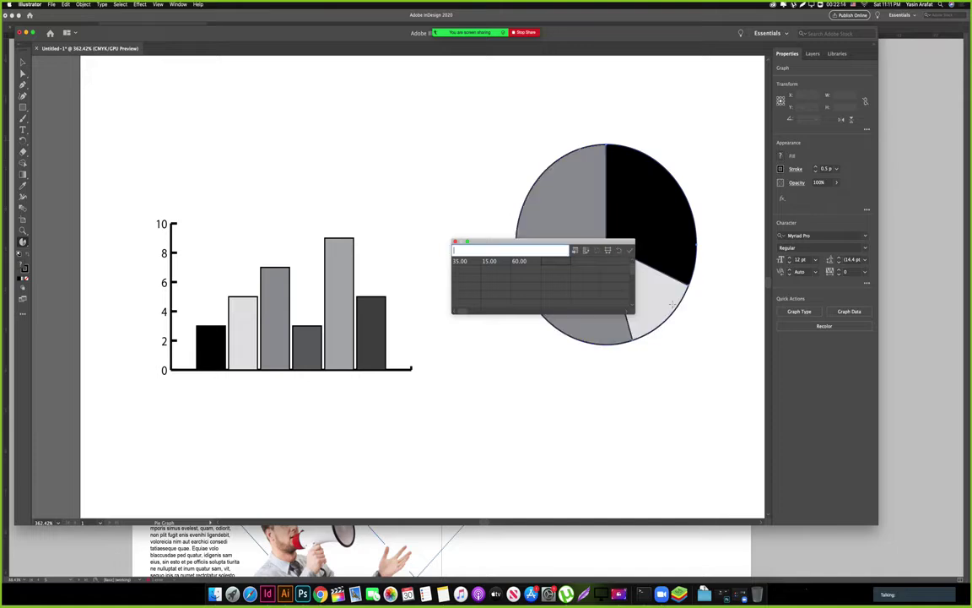
{"action": "left_click", "coordinate": [457, 242]}
Copy the pie graph, switch to InDesign and paste it on page 5.
{"action": "left_click_drag", "start_coordinate": [608, 193], "coordinate": [492, 219]}
{"action": "key", "text": "v"}
{"action": "left_click", "coordinate": [631, 238]}
{"action": "left_click_drag", "start_coordinate": [536, 243], "coordinate": [665, 244]}
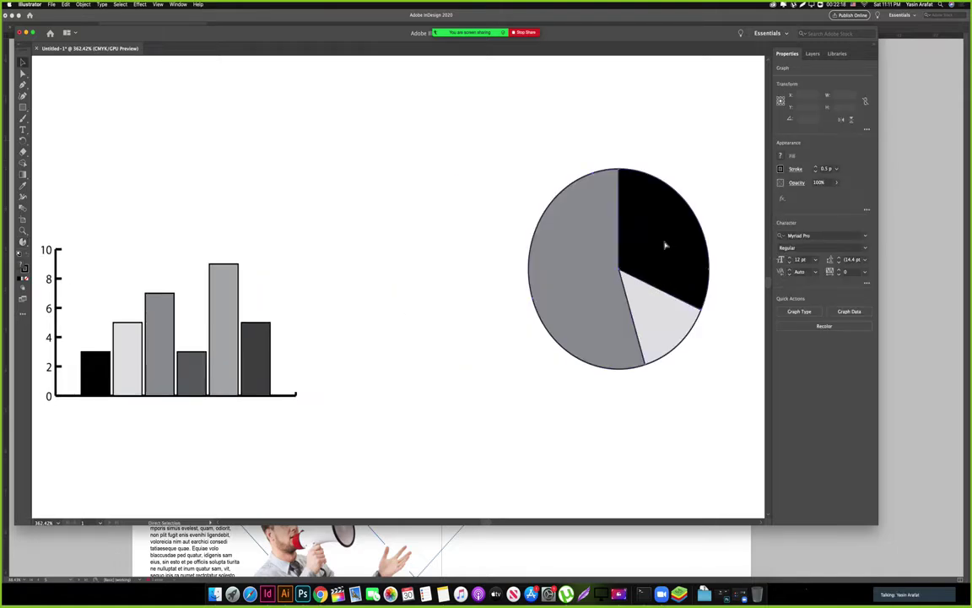
{"action": "key", "text": "super+z"}
{"action": "key", "text": "super+c"}
{"action": "key", "text": "super+Tab"}
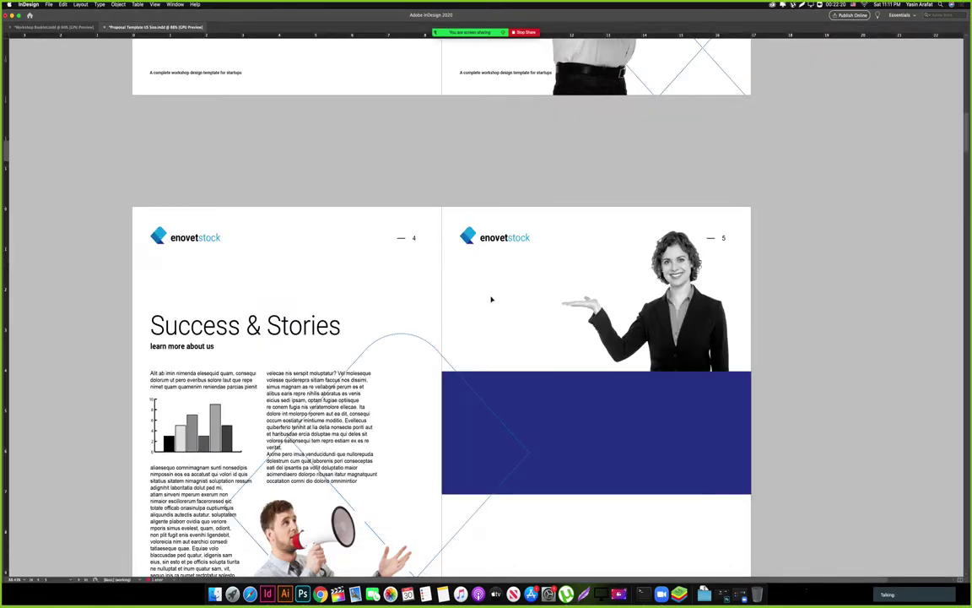
{"action": "key", "text": "super+v"}
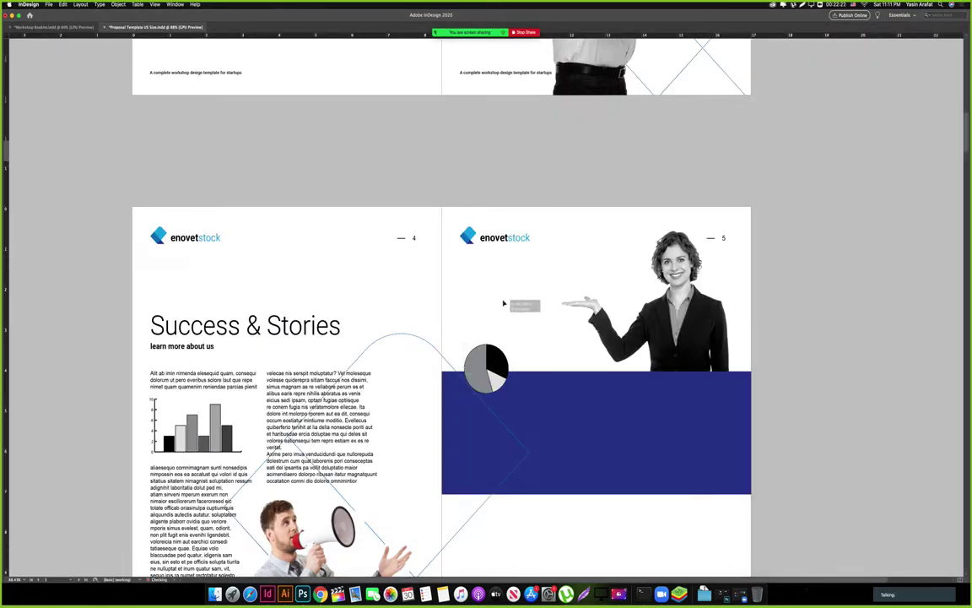
Enlarge the pie graph and place it below the page 5 logo, beside the woman's open hand and above the blue rectangle.
{"action": "left_click_drag", "start_coordinate": [504, 393], "coordinate": [506, 332]}
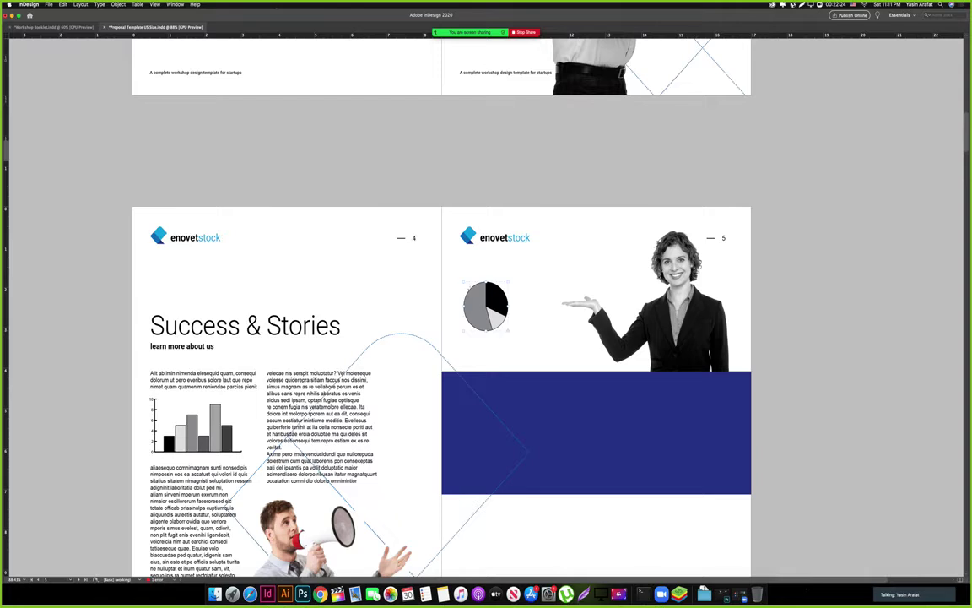
{"action": "left_click_drag", "start_coordinate": [463, 282], "coordinate": [428, 241]}
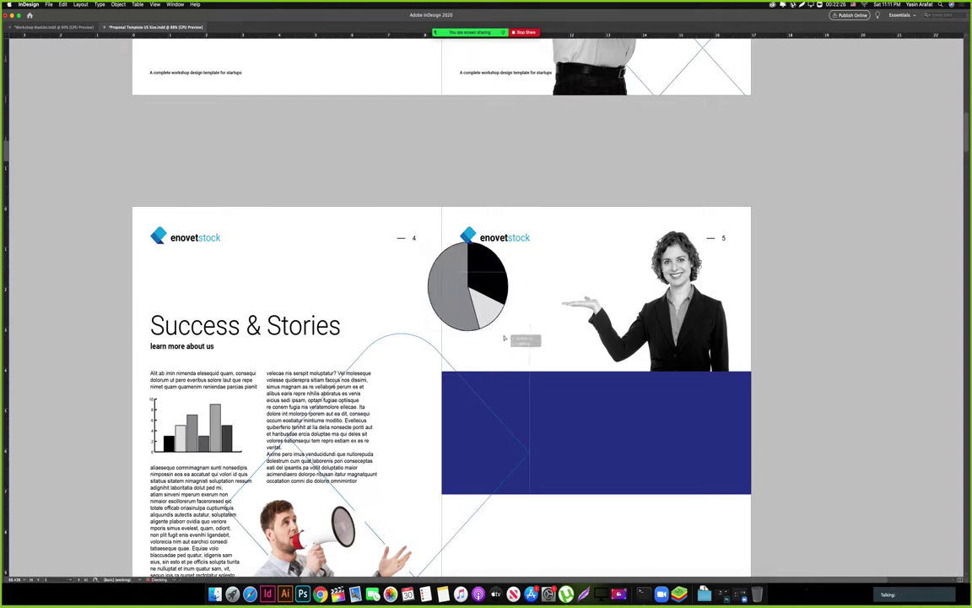
{"action": "left_click_drag", "start_coordinate": [482, 307], "coordinate": [514, 340]}
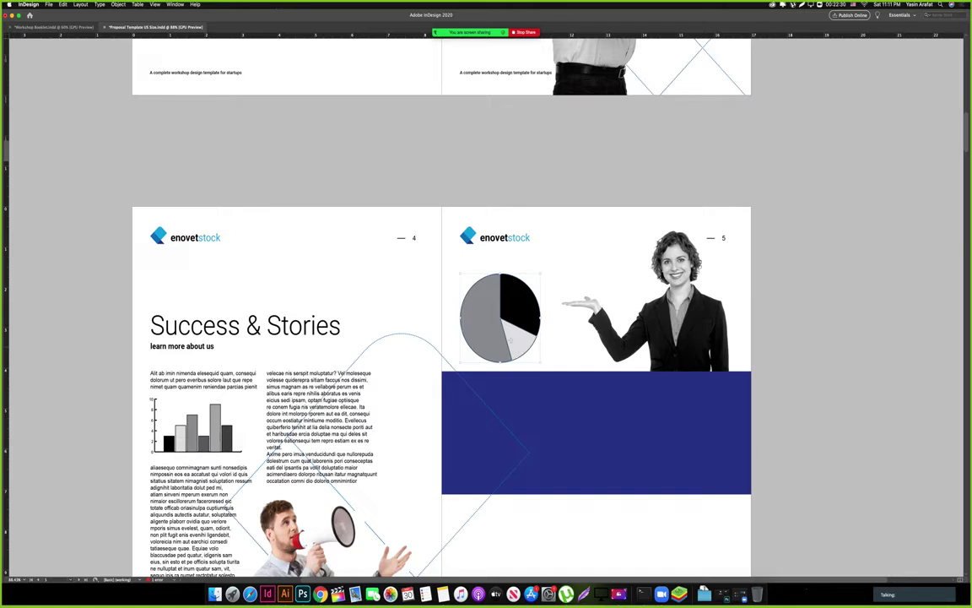
{"action": "mouse_move", "coordinate": [510, 342]}
{"action": "left_mouse_down"}
{"action": "mouse_move", "coordinate": [547, 342]}
{"action": "mouse_move", "coordinate": [558, 329]}
{"action": "mouse_move", "coordinate": [513, 335]}
{"action": "left_mouse_up"}
{"action": "key", "text": "super+z"}
{"action": "left_click", "coordinate": [564, 347]}
{"action": "scroll", "coordinate": [496, 314], "scroll_direction": "up", "scroll_amount": 5}
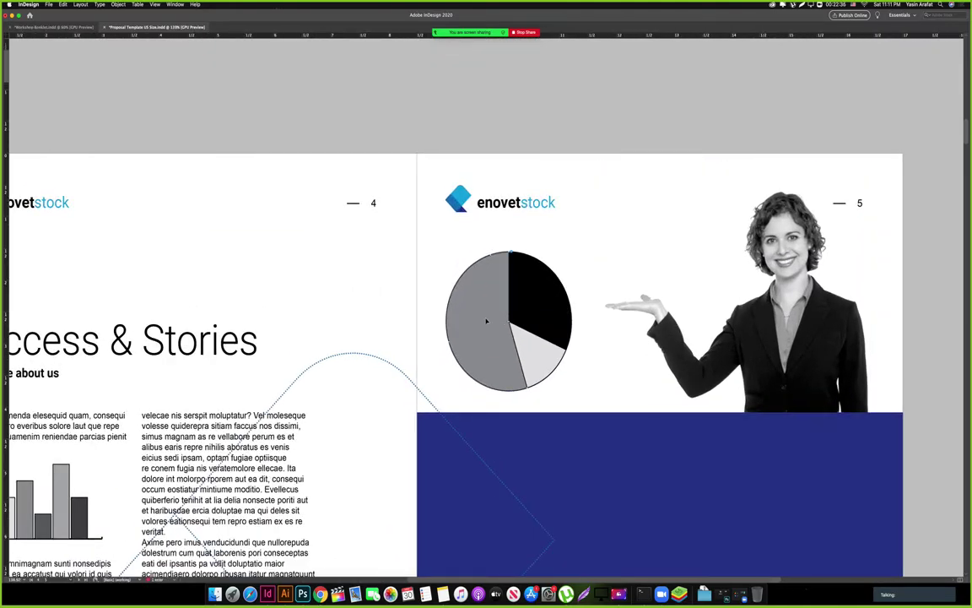
Recolour the three pie slices with the logo's light blue, medium blue and dark blue using the Eyedropper.
{"action": "left_click", "coordinate": [461, 194]}
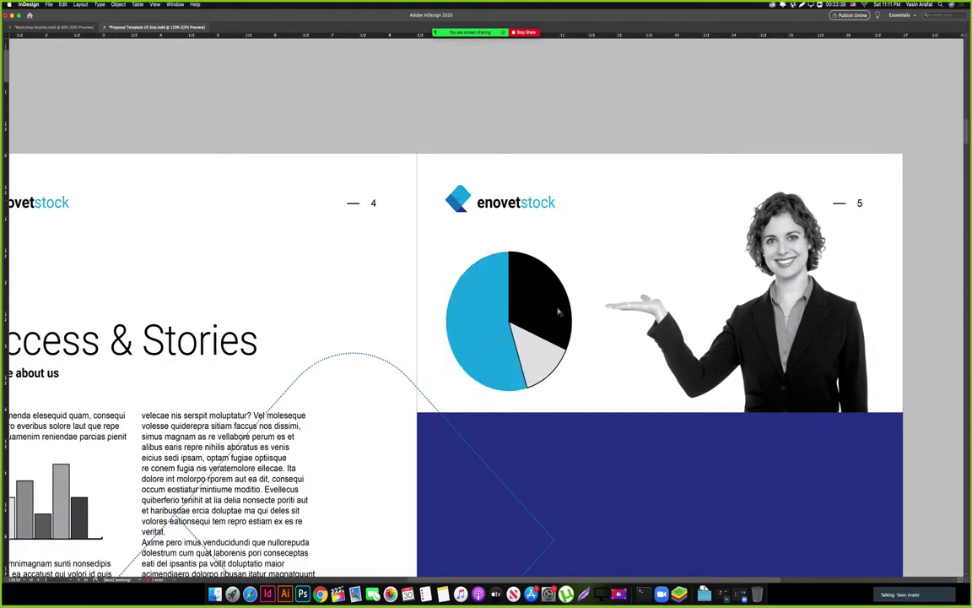
{"action": "left_click", "coordinate": [457, 206]}
{"action": "key", "text": "v"}
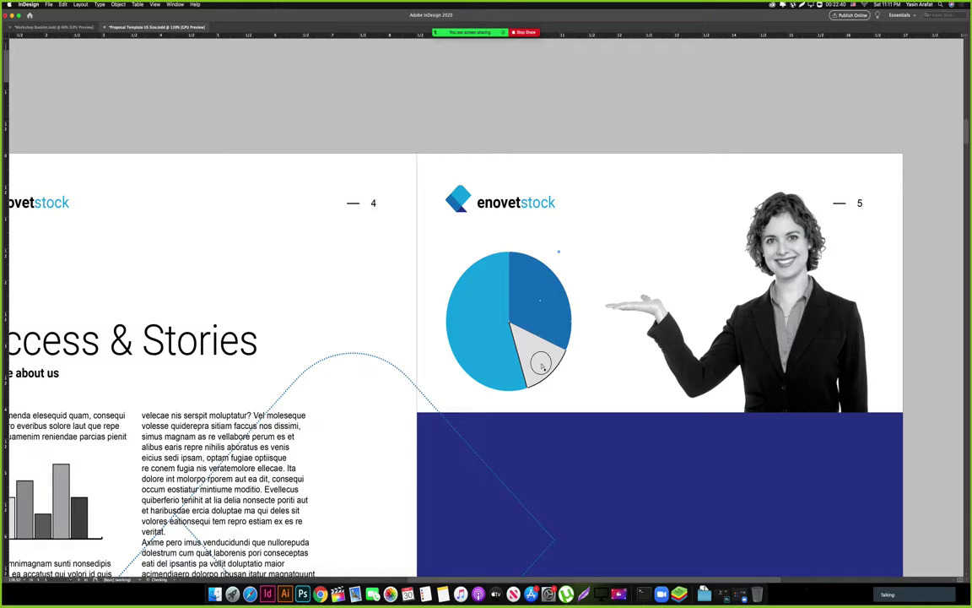
{"action": "left_click", "coordinate": [541, 361]}
{"action": "key", "text": "i"}
{"action": "left_click", "coordinate": [461, 209]}
{"action": "key", "text": "v"}
{"action": "left_click", "coordinate": [430, 292]}
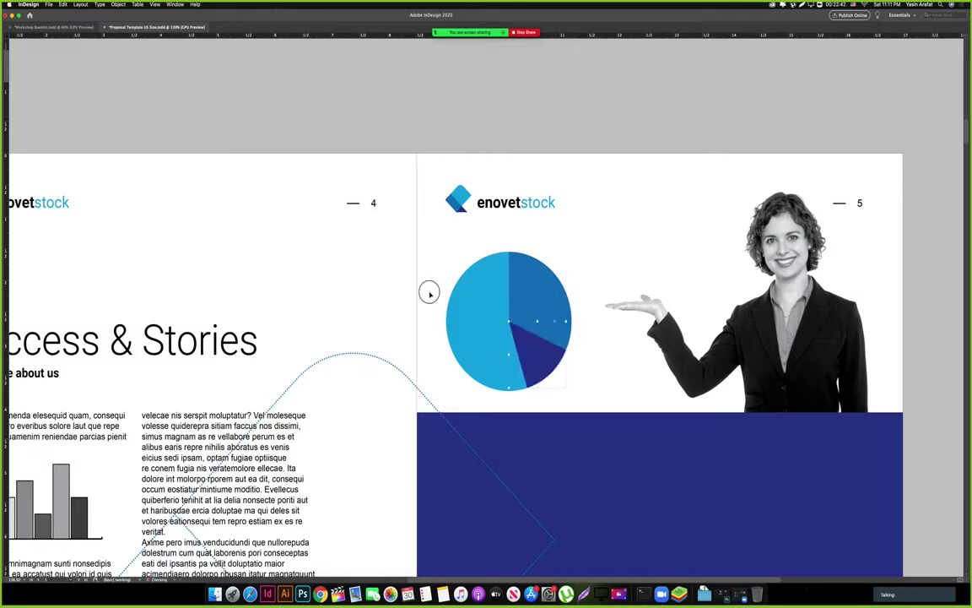
Swap the pie slices' fill and stroke so only outlines are coloured, and scale the pie down proportionally.
{"action": "key", "text": "z"}
{"action": "left_click_drag", "start_coordinate": [634, 292], "coordinate": [545, 298]}
{"action": "scroll", "coordinate": [545, 298], "scroll_direction": "up", "scroll_amount": 3}
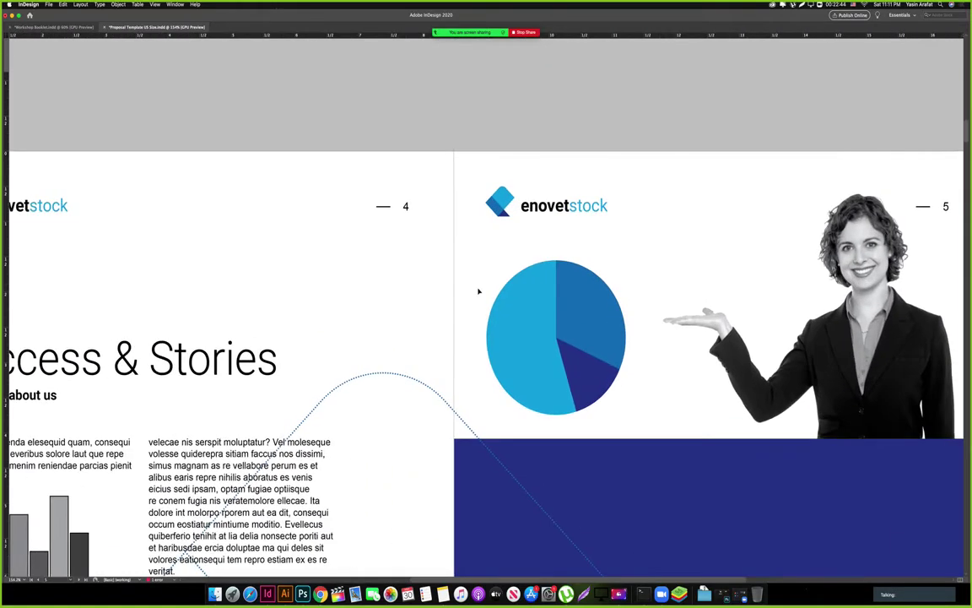
{"action": "key", "text": "shift+x"}
{"action": "left_click", "coordinate": [649, 401]}
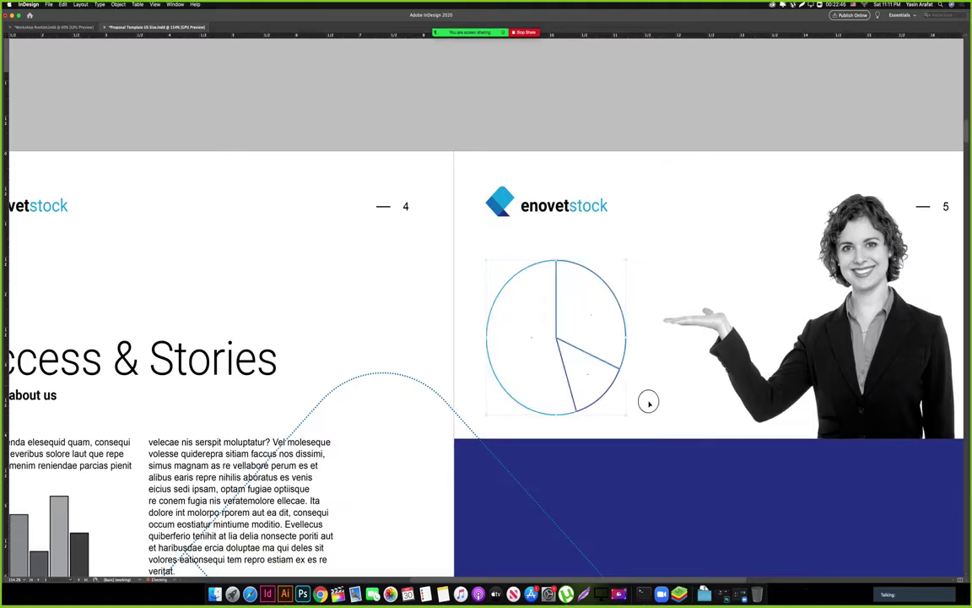
{"action": "left_click_drag", "start_coordinate": [632, 401], "coordinate": [545, 327]}
{"action": "left_click_drag", "start_coordinate": [626, 337], "coordinate": [589, 347]}
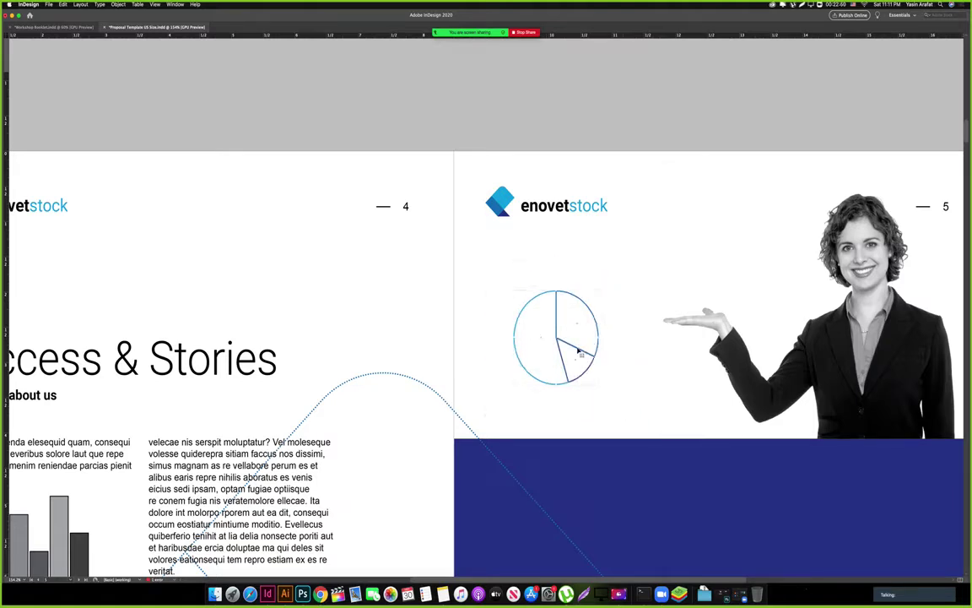
Set the stroke weight of the outlined pie slices to 3 pt.
{"action": "key", "text": "Tab"}
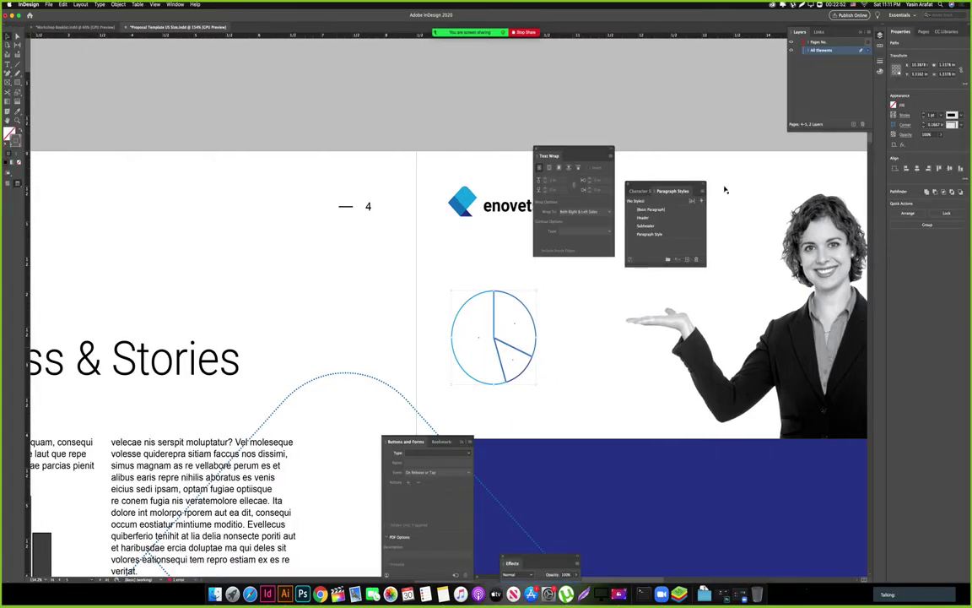
{"action": "left_click", "coordinate": [925, 115]}
{"action": "left_click", "coordinate": [925, 115]}
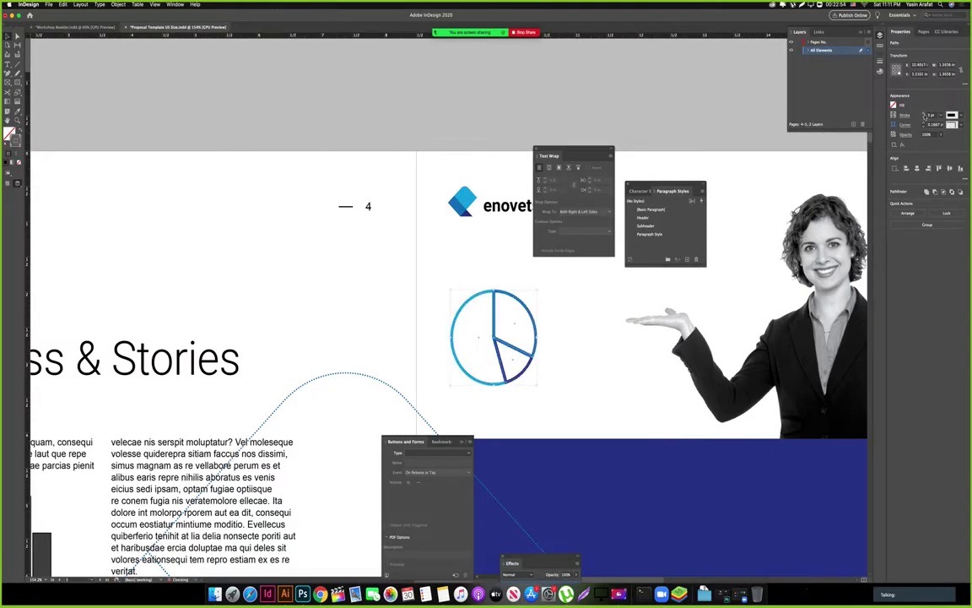
{"action": "left_click", "coordinate": [585, 386]}
{"action": "key", "text": "Tab"}
{"action": "left_click_drag", "start_coordinate": [585, 388], "coordinate": [360, 386]}
{"action": "key", "text": "Tab"}
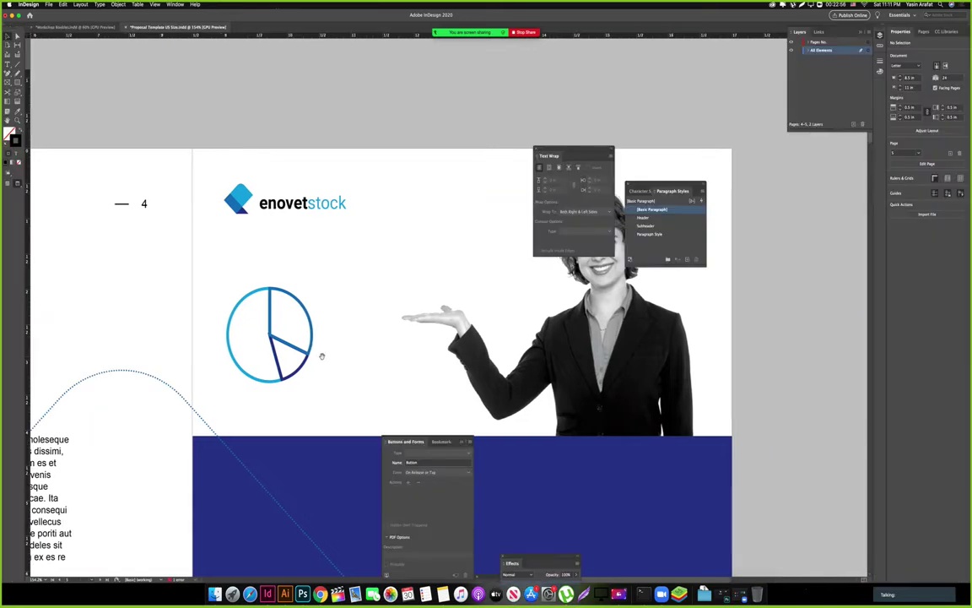
Align the pie slices' strokes to the inside in the stroke settings.
{"action": "left_click", "coordinate": [228, 321]}
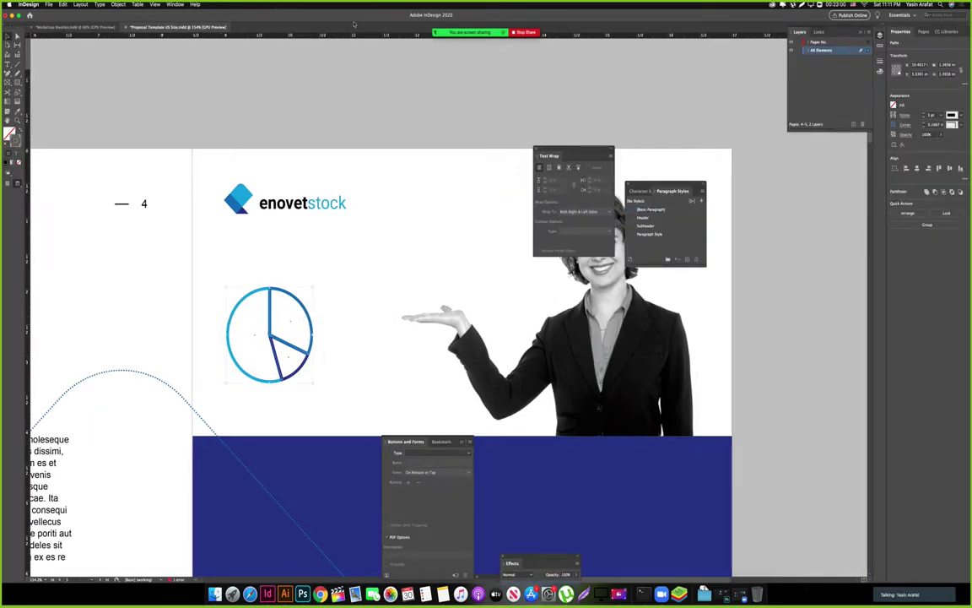
{"action": "left_click", "coordinate": [175, 5]}
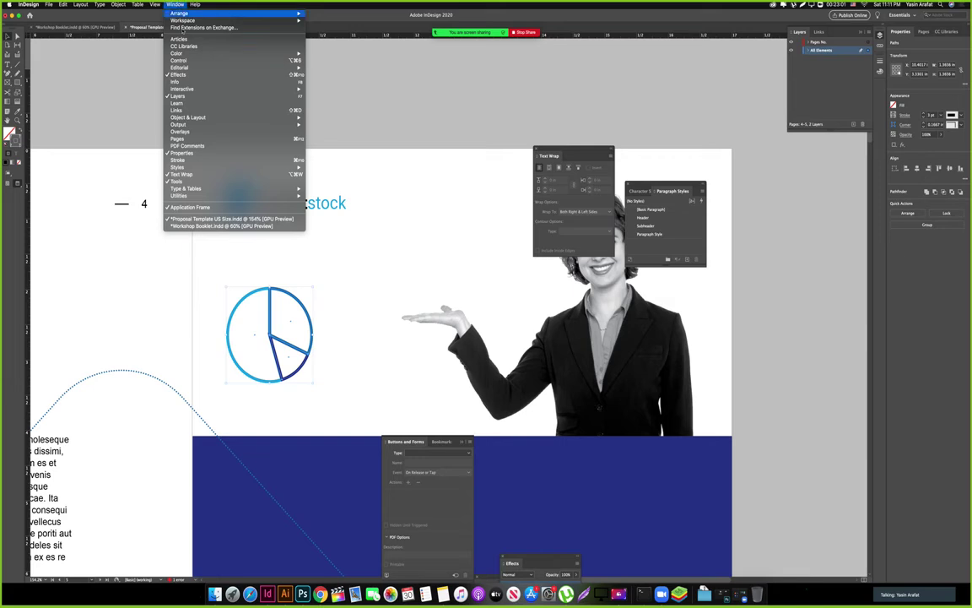
{"action": "left_click", "coordinate": [179, 159]}
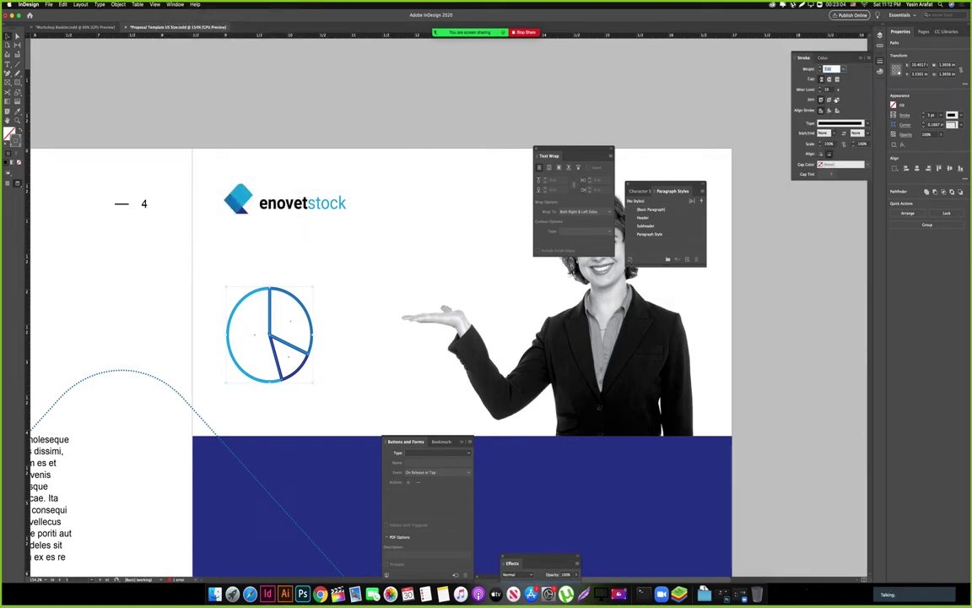
{"action": "left_click", "coordinate": [829, 111]}
{"action": "left_click", "coordinate": [350, 395]}
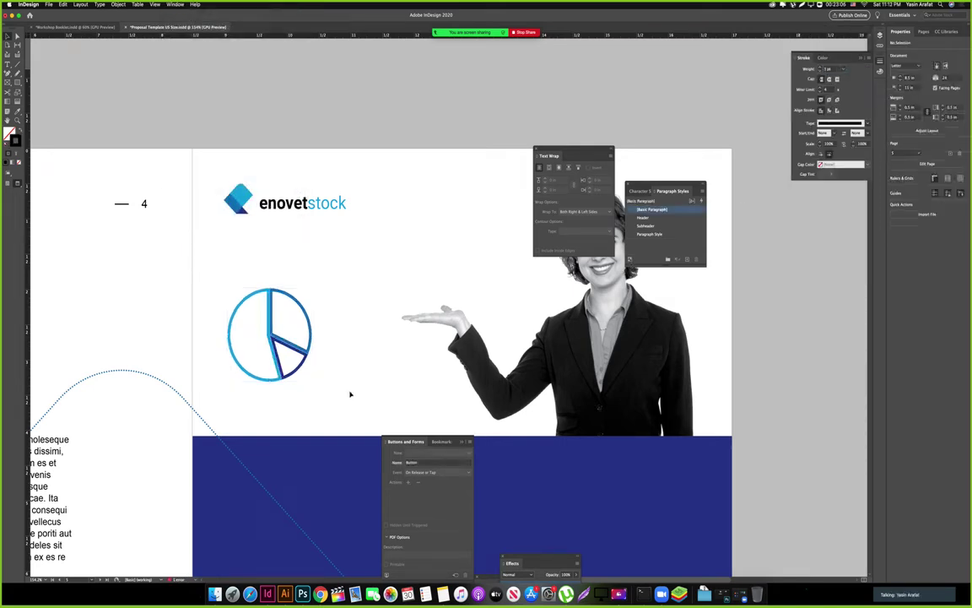
Thicken the inside-aligned strokes of the pie slices to 13 pt.
{"action": "left_click", "coordinate": [239, 328]}
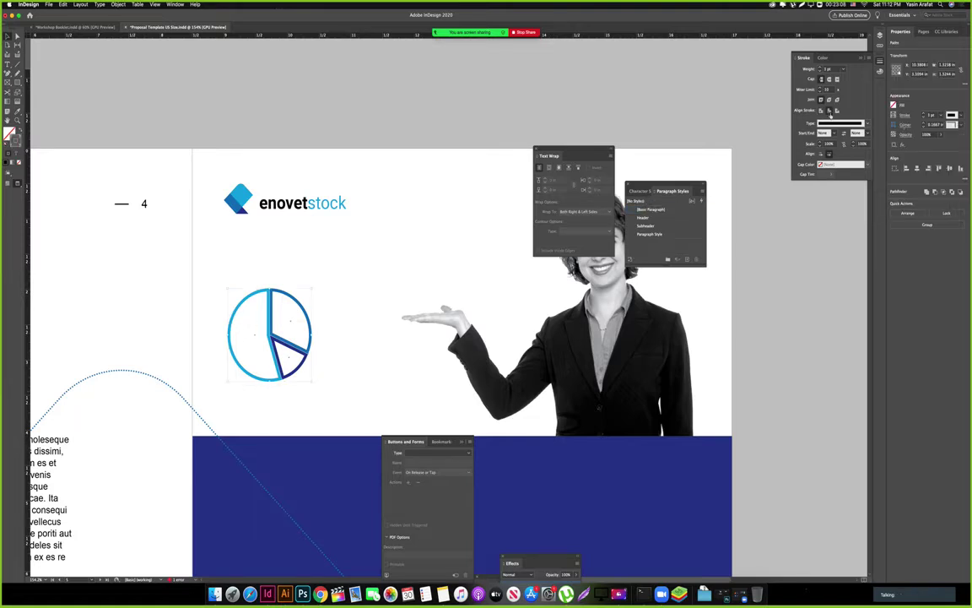
{"action": "left_click", "coordinate": [820, 67]}
{"action": "left_click", "coordinate": [821, 68]}
{"action": "left_click", "coordinate": [820, 67]}
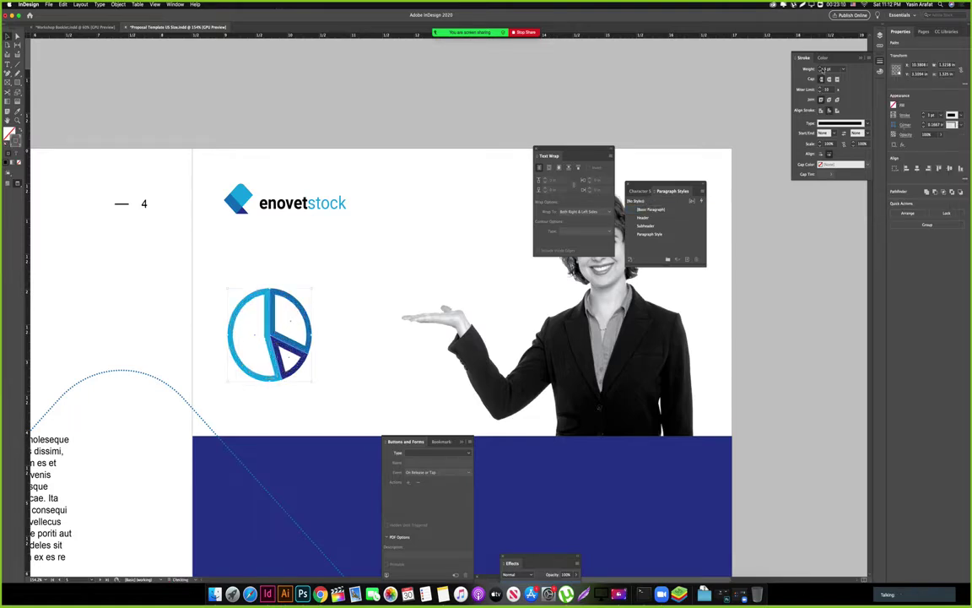
{"action": "left_click", "coordinate": [820, 68]}
{"action": "left_click", "coordinate": [820, 68]}
{"action": "left_click", "coordinate": [820, 67]}
{"action": "left_click", "coordinate": [820, 68]}
{"action": "left_click", "coordinate": [821, 67]}
{"action": "left_click", "coordinate": [820, 68]}
{"action": "left_click", "coordinate": [821, 68]}
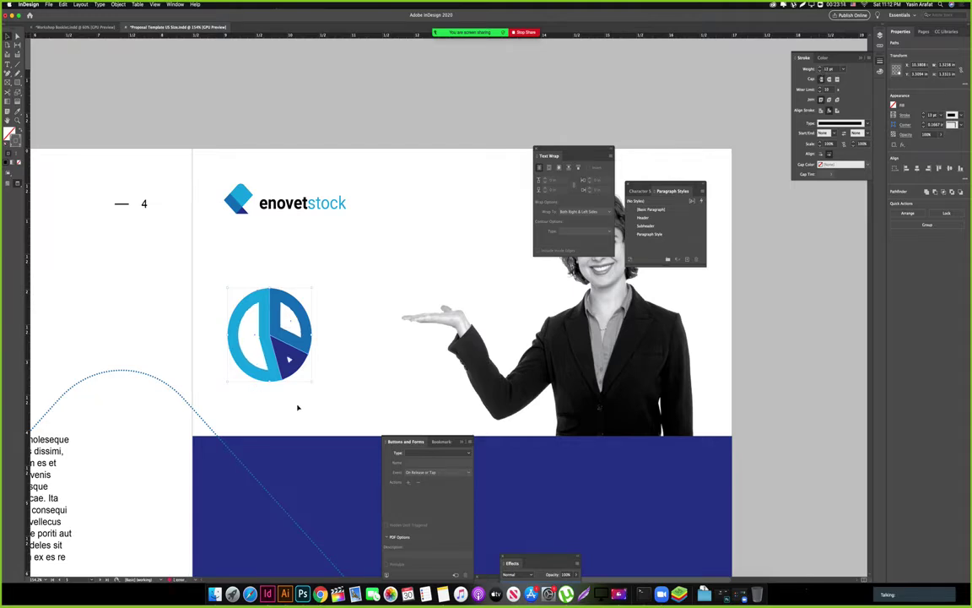
Swap stroke and fill on all pie slices back to solid coloured slices.
{"action": "key", "text": "Tab"}
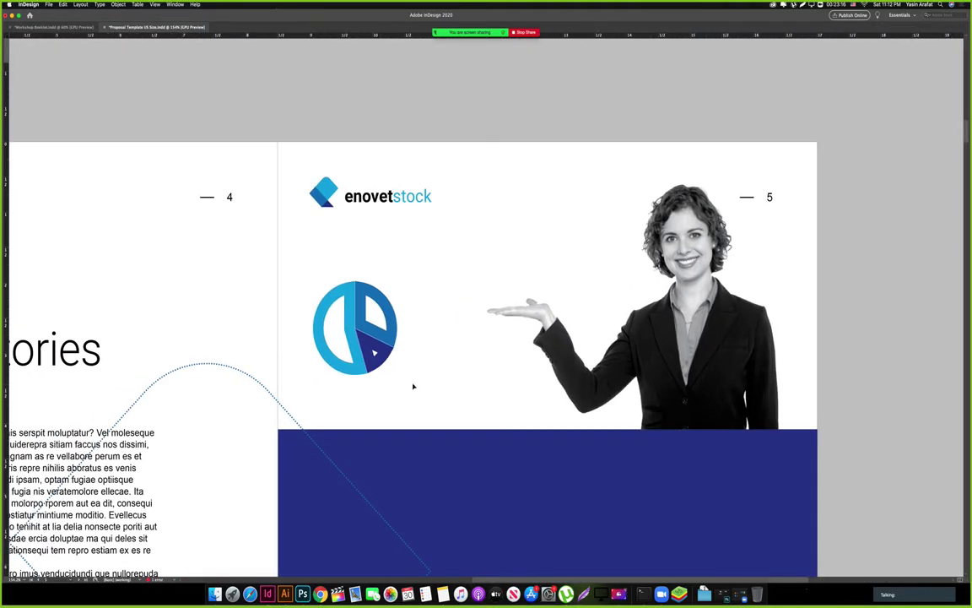
{"action": "left_click_drag", "start_coordinate": [411, 382], "coordinate": [340, 317]}
{"action": "key", "text": "shift+x"}
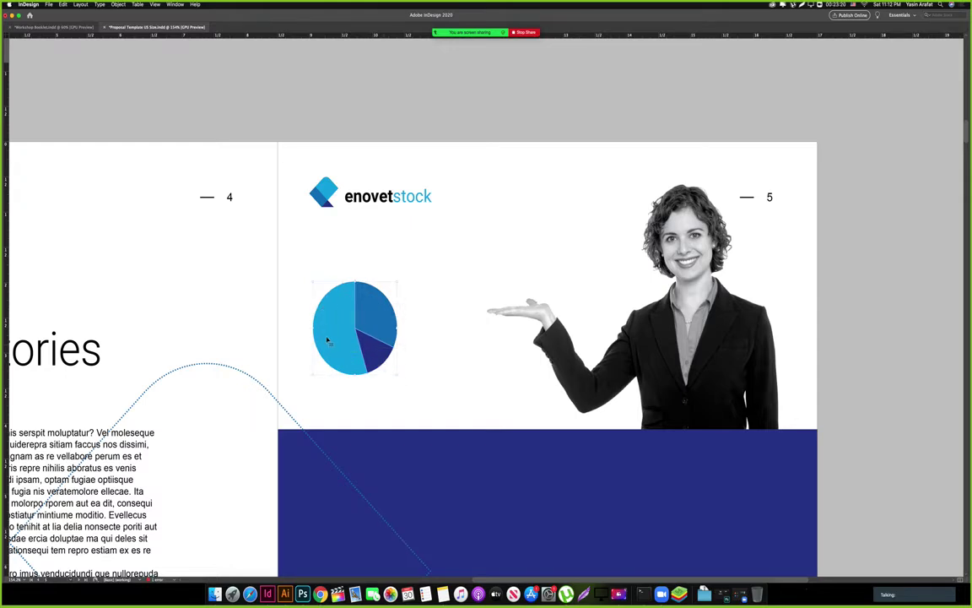
Enlarge the pie proportionally and align it with the page 5 margin below the logo, using the guides.
{"action": "key", "text": "w"}
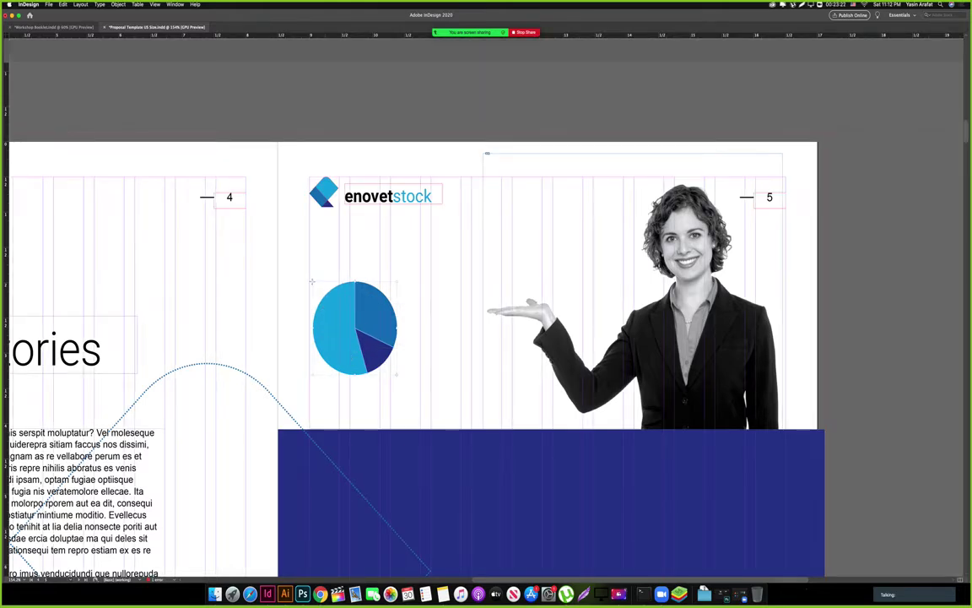
{"action": "left_click_drag", "start_coordinate": [312, 281], "coordinate": [278, 245]}
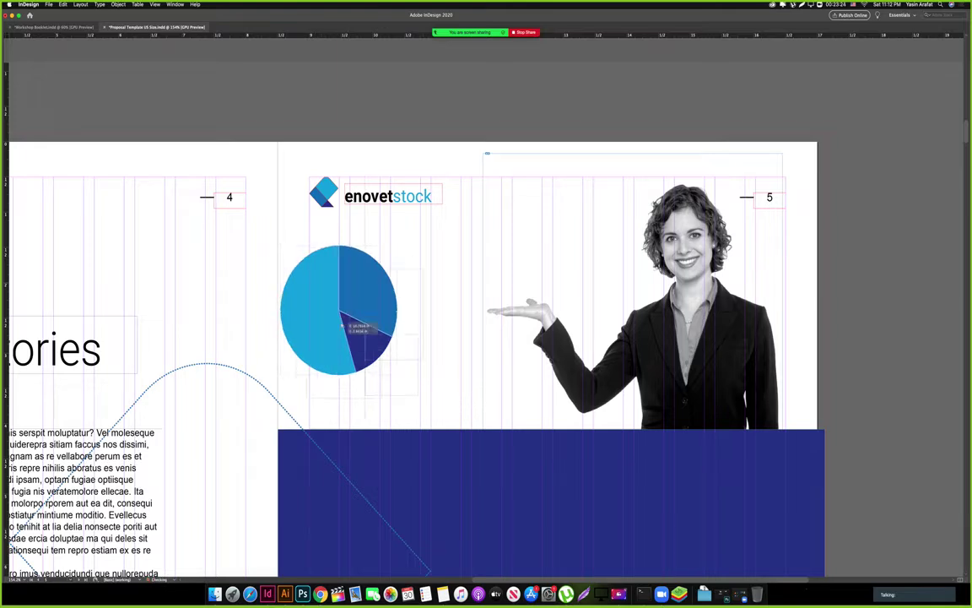
{"action": "left_click_drag", "start_coordinate": [341, 326], "coordinate": [370, 347]}
{"action": "left_click", "coordinate": [267, 270]}
{"action": "left_click_drag", "start_coordinate": [365, 264], "coordinate": [357, 285]}
{"action": "key", "text": "w"}
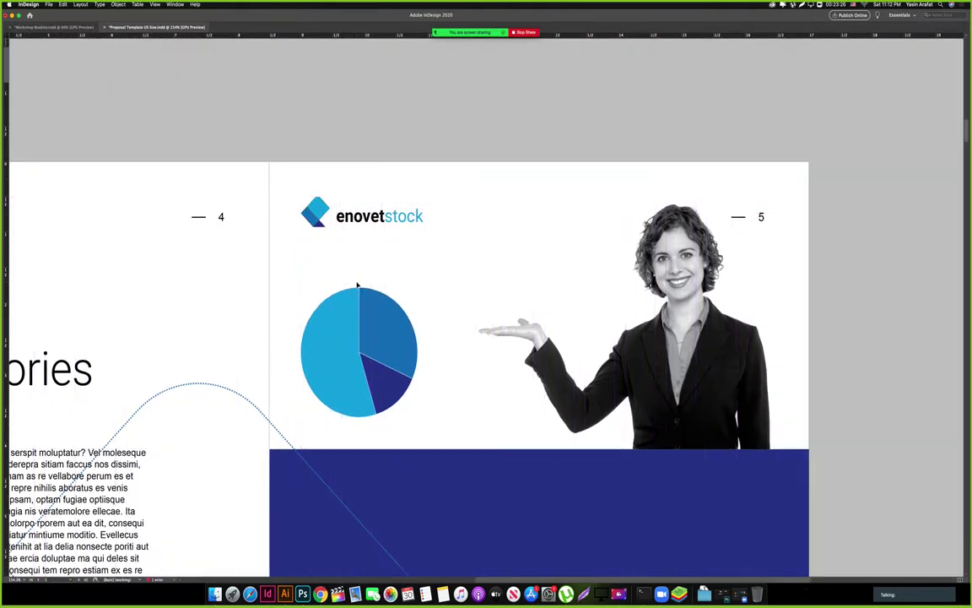
Draw an L-shaped black leader line with the Pen tool, rising from the light blue slice and running right above the pie.
{"action": "scroll", "coordinate": [357, 285], "scroll_direction": "up", "scroll_amount": 1}
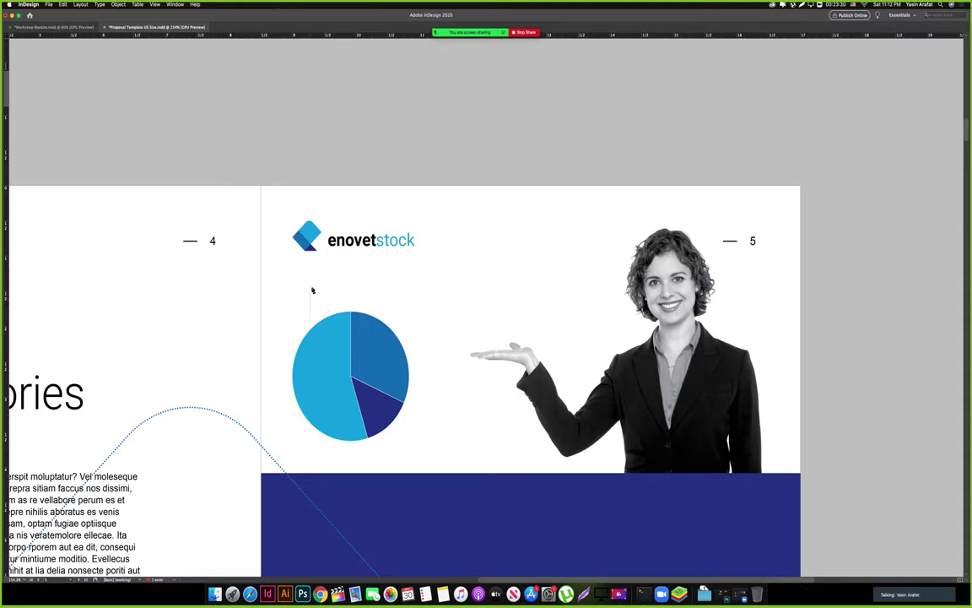
{"action": "left_click", "coordinate": [312, 287], "text": "shift"}
{"action": "left_click", "coordinate": [384, 288], "text": "shift"}
{"action": "key", "text": "v"}
{"action": "key", "text": "w"}
{"action": "left_click_drag", "start_coordinate": [339, 327], "coordinate": [406, 336]}
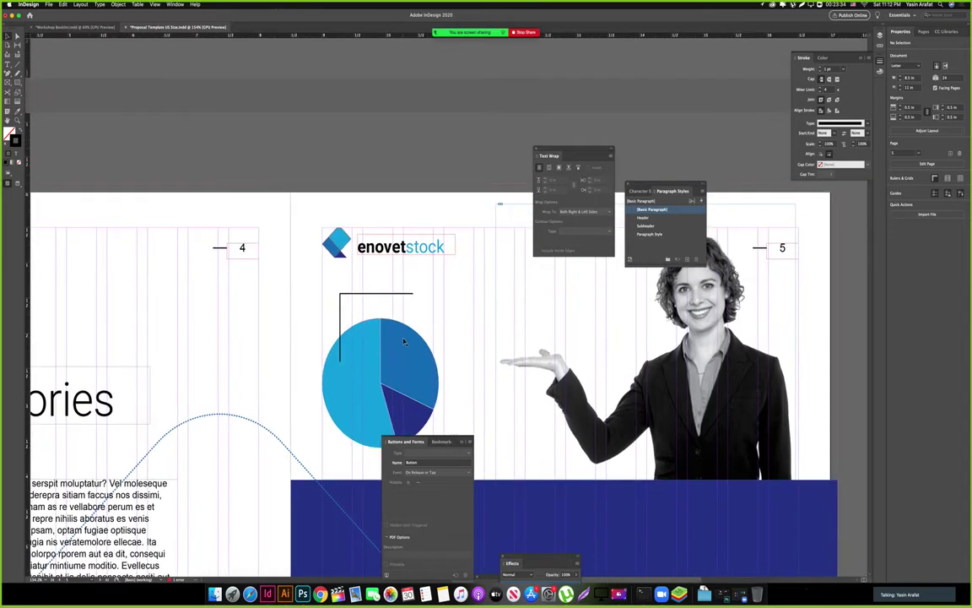
Add a text frame at the end of the leader line reading "60% Profit in 2 months".
{"action": "key", "text": "t"}
{"action": "left_click_drag", "start_coordinate": [417, 271], "coordinate": [514, 313]}
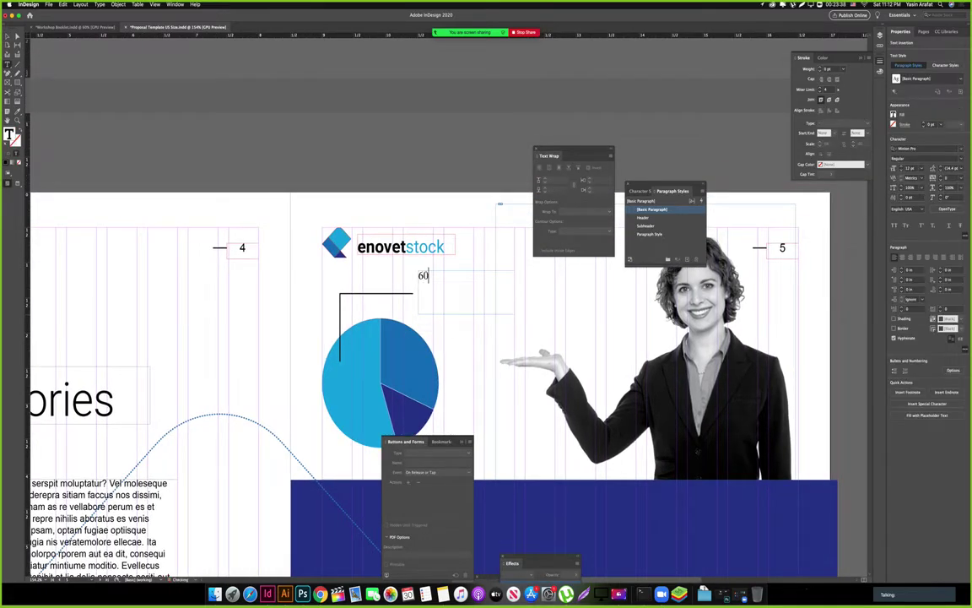
{"action": "type", "text": "60% Profit in 2 months"}
Apply the Subheader paragraph style to the label and break the line before "2 months".
{"action": "key", "text": "super+a"}
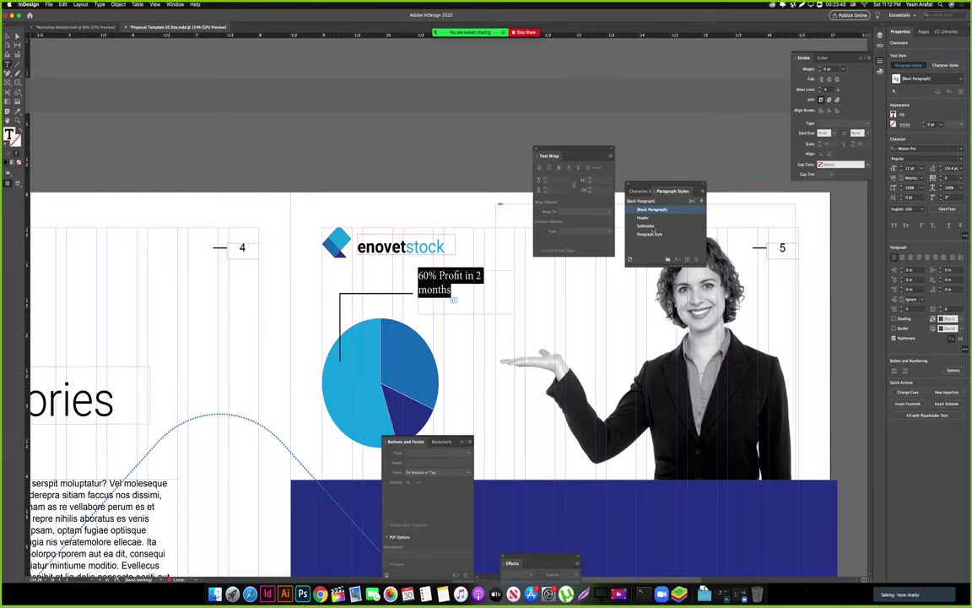
{"action": "left_click", "coordinate": [643, 226]}
{"action": "left_click", "coordinate": [492, 281]}
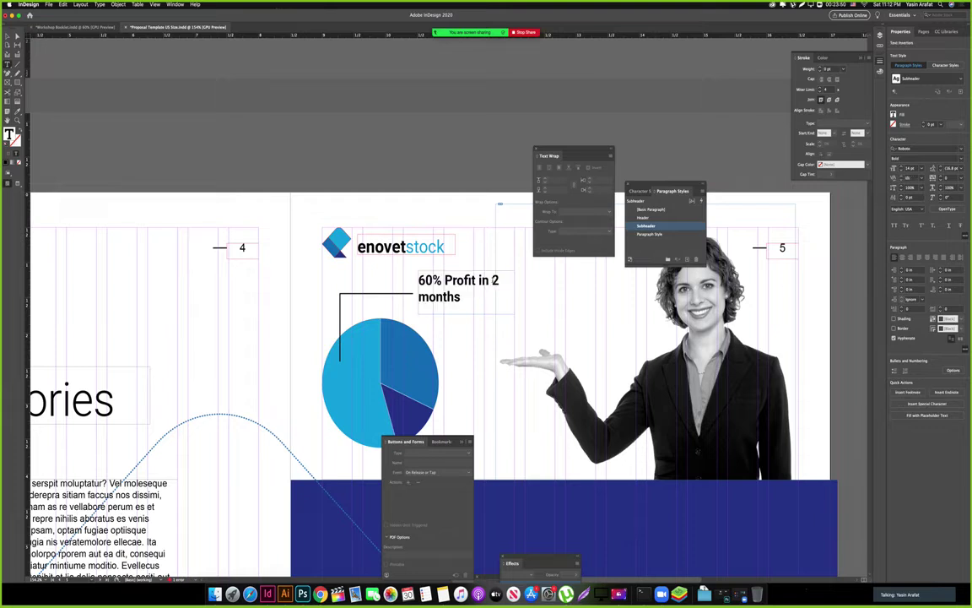
{"action": "key", "text": "Return"}
{"action": "key", "text": "Escape"}
Draw a short horizontal leader line with the Pen tool from the medium blue slice towards its outer side.
{"action": "scroll", "coordinate": [408, 311], "scroll_direction": "right", "scroll_amount": 4}
{"action": "scroll", "coordinate": [409, 312], "scroll_direction": "down", "scroll_amount": 1}
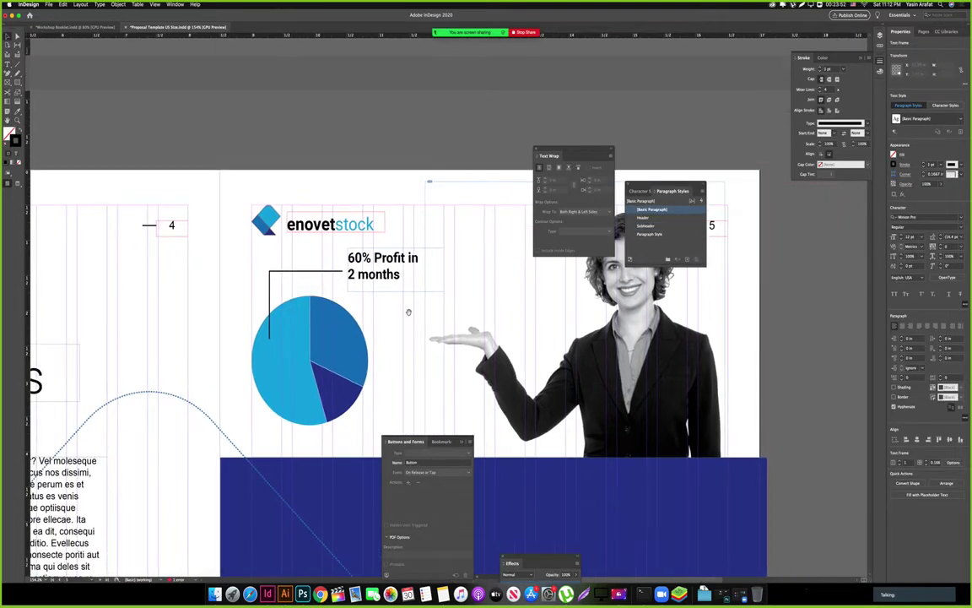
{"action": "key", "text": "p"}
{"action": "left_click", "coordinate": [336, 320]}
{"action": "left_click", "coordinate": [364, 321], "text": "shift"}
{"action": "key", "text": "v"}
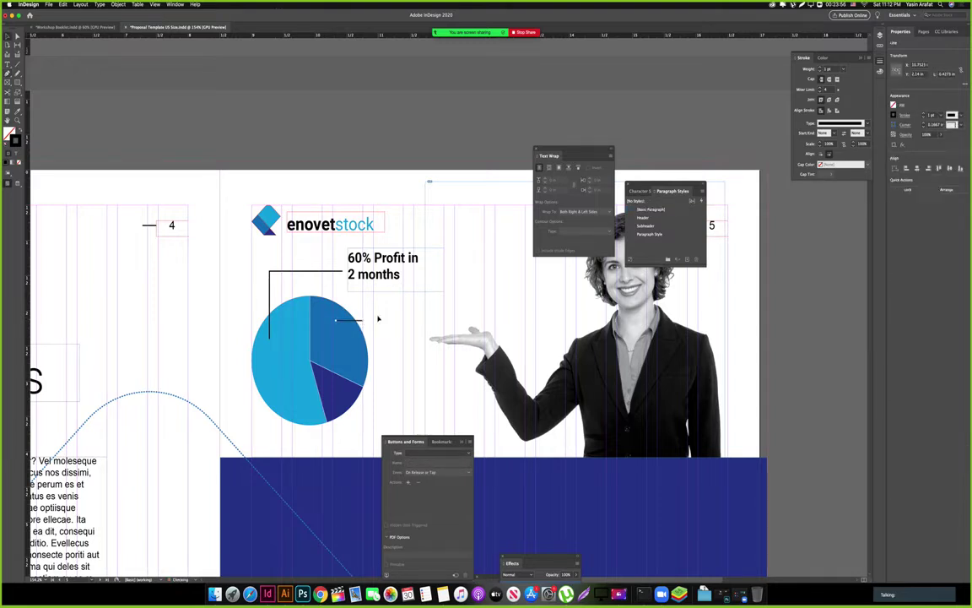
Duplicate the profit label beside the medium blue slice's leader line and change its percentage to 30%.
{"action": "left_click", "coordinate": [377, 318]}
{"action": "left_click_drag", "start_coordinate": [366, 265], "coordinate": [368, 318]}
{"action": "double_click", "coordinate": [382, 317]}
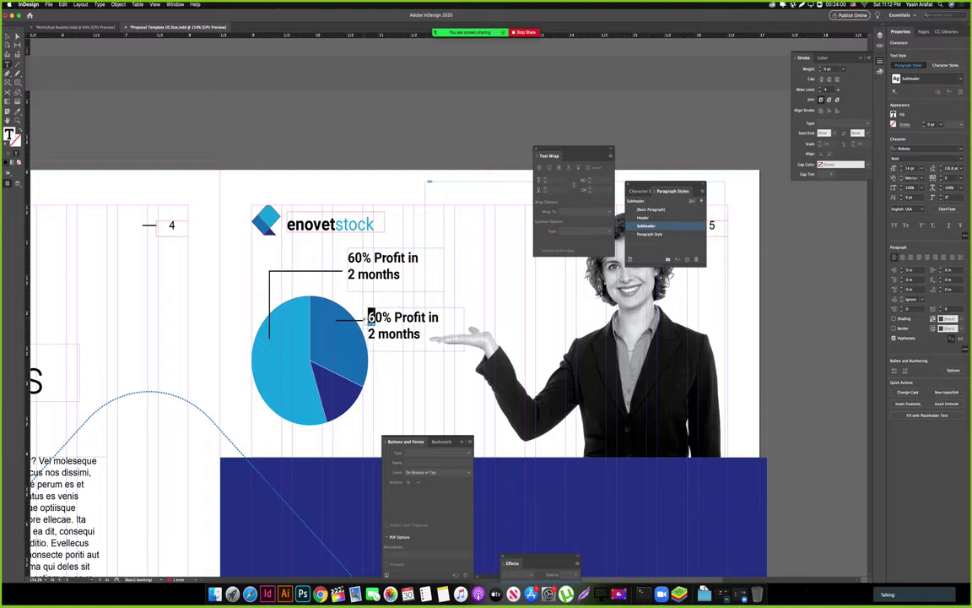
{"action": "type", "text": "3"}
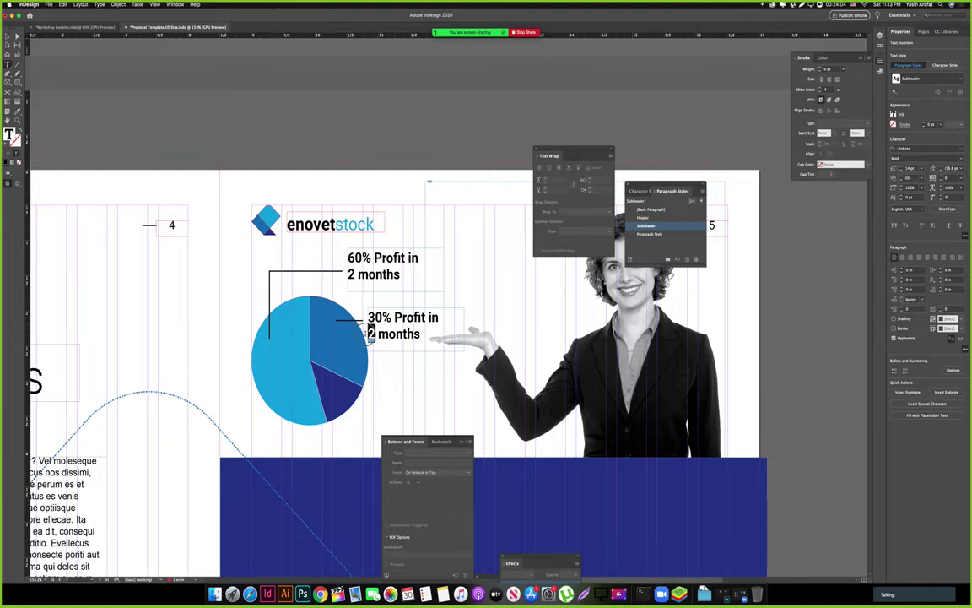
Replace the wording after 30% in the duplicated label with "Investment".
{"action": "double_click", "coordinate": [372, 333]}
{"action": "type", "text": "1"}
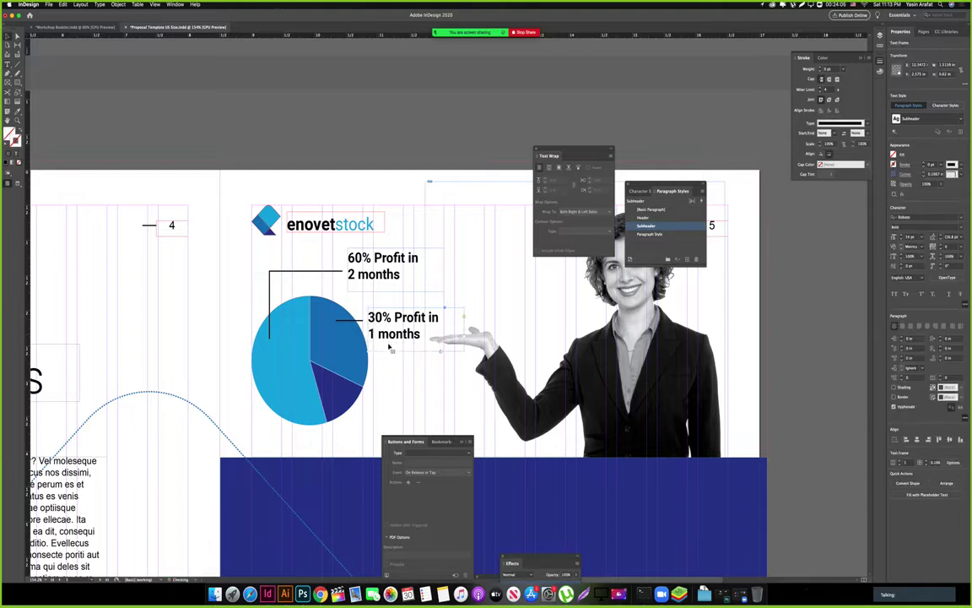
{"action": "triple_click", "coordinate": [384, 333]}
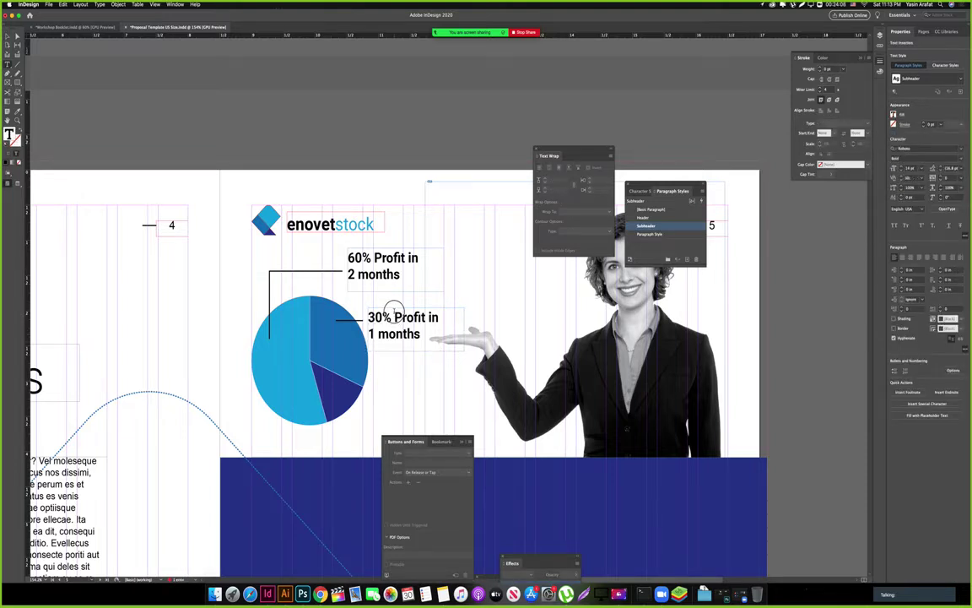
{"action": "left_click_drag", "start_coordinate": [393, 317], "coordinate": [461, 380]}
{"action": "type", "text": "Inves"}
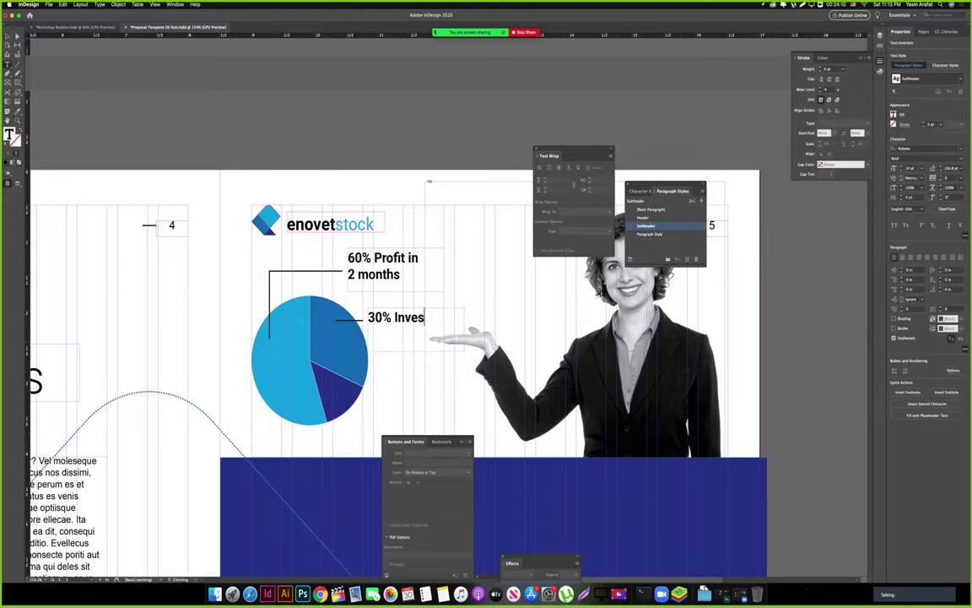
{"action": "type", "text": "tment"}
{"action": "key", "text": "Escape"}
Line up the "30% Investment" label with its leader line and duplicate both beside the dark blue slice.
{"action": "left_click_drag", "start_coordinate": [417, 351], "coordinate": [386, 407]}
{"action": "left_click", "coordinate": [403, 361]}
{"action": "left_click", "coordinate": [393, 321]}
{"action": "left_click", "coordinate": [360, 320], "text": "shift"}
{"action": "left_click", "coordinate": [362, 405]}
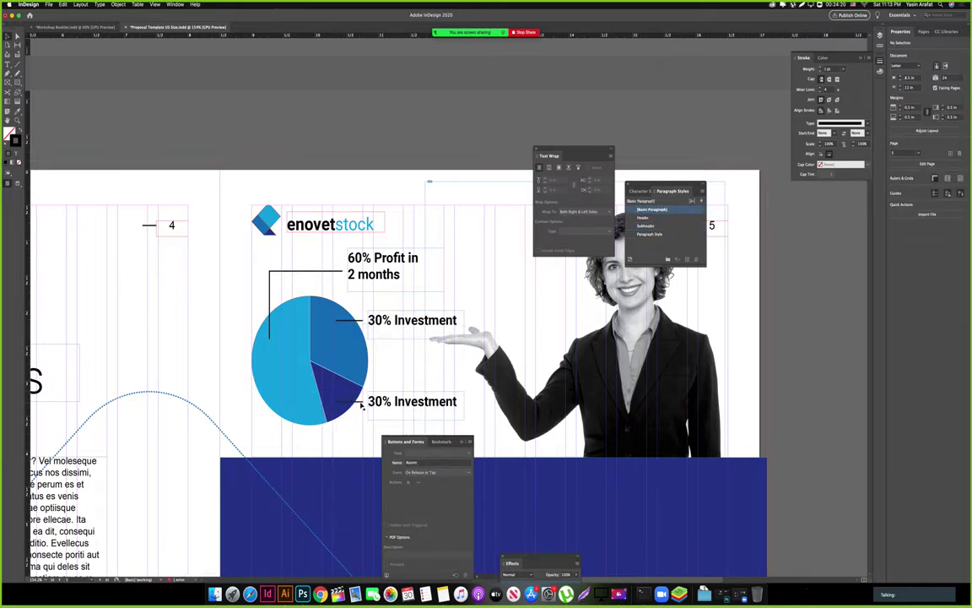
Replace the wording of the dark blue slice's label with "15% Hardwork" and view the page without guides.
{"action": "double_click", "coordinate": [403, 403]}
{"action": "key", "text": "super+a"}
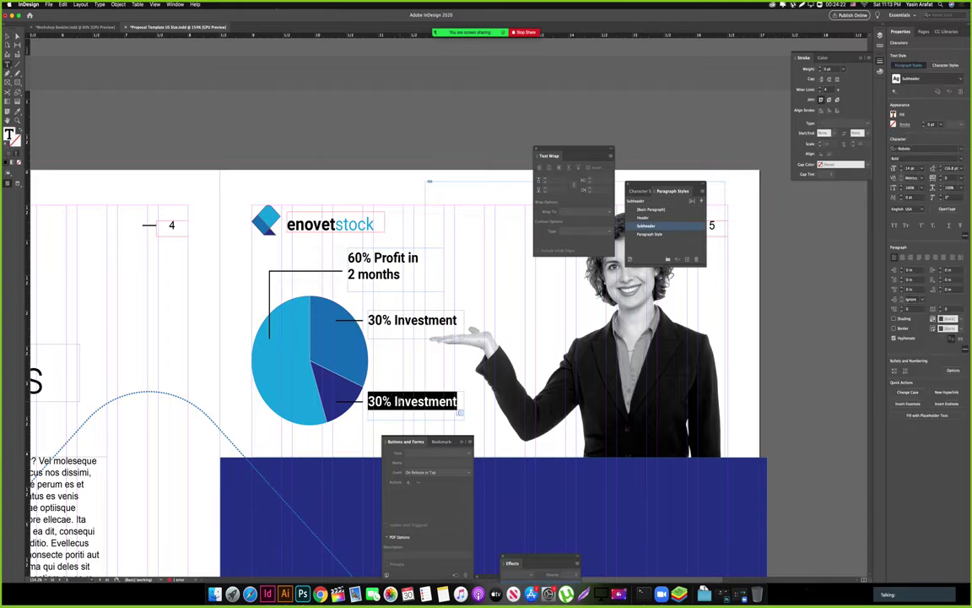
{"action": "type", "text": "15% Hardwork"}
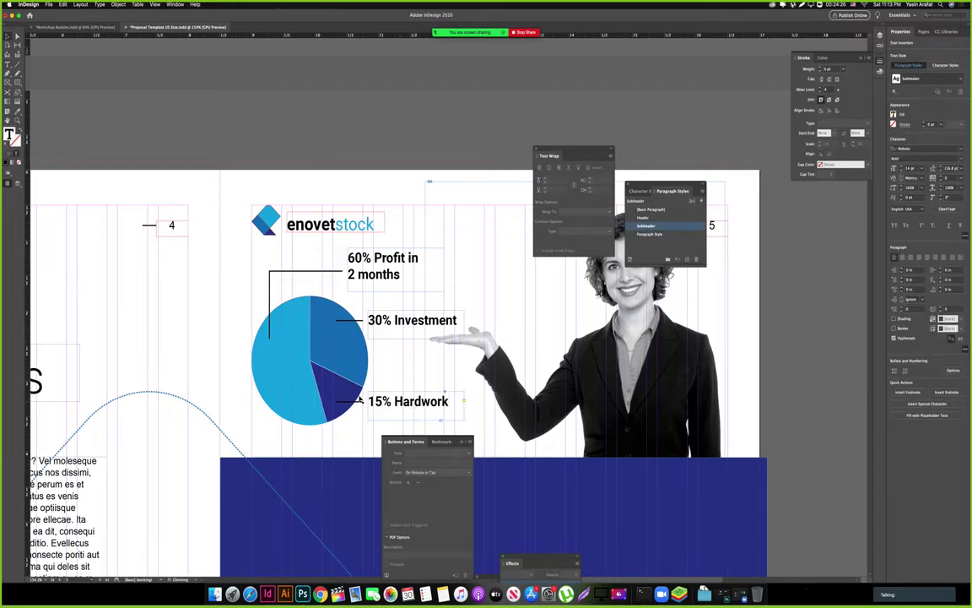
{"action": "scroll", "coordinate": [363, 398], "scroll_direction": "right", "scroll_amount": 2}
{"action": "key", "text": "w"}
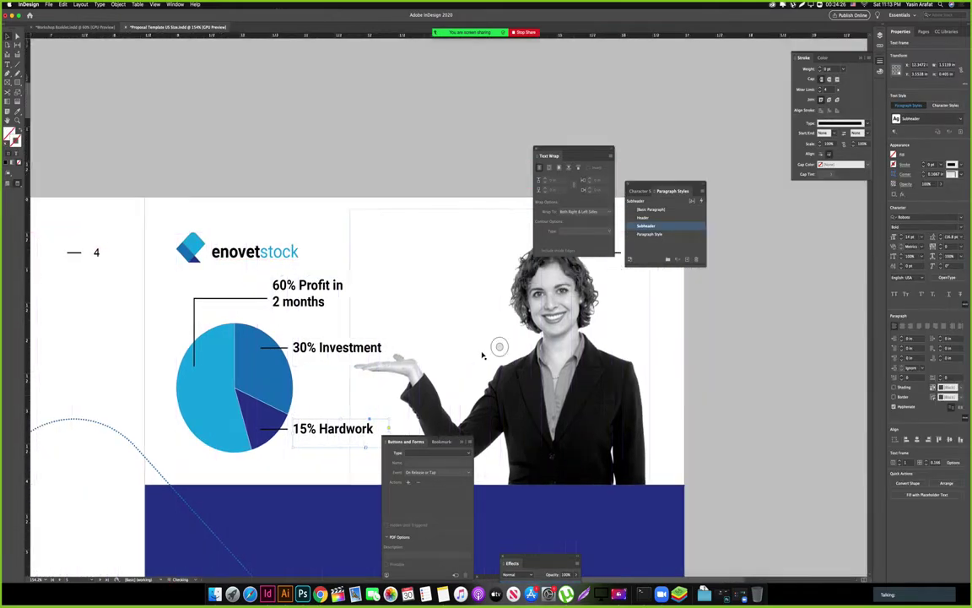
{"action": "key", "text": "Tab"}
{"action": "scroll", "coordinate": [458, 304], "scroll_direction": "down", "scroll_amount": 3}
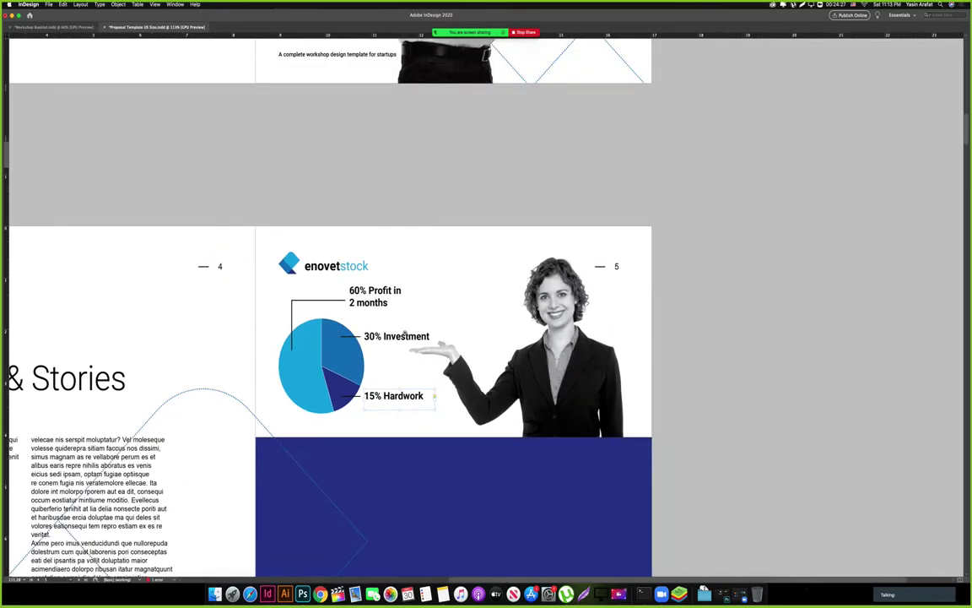
Scale the woman's photo on page 5 down slightly, keeping her standing on the blue band and her hand near the chart labels.
{"action": "left_click", "coordinate": [577, 394]}
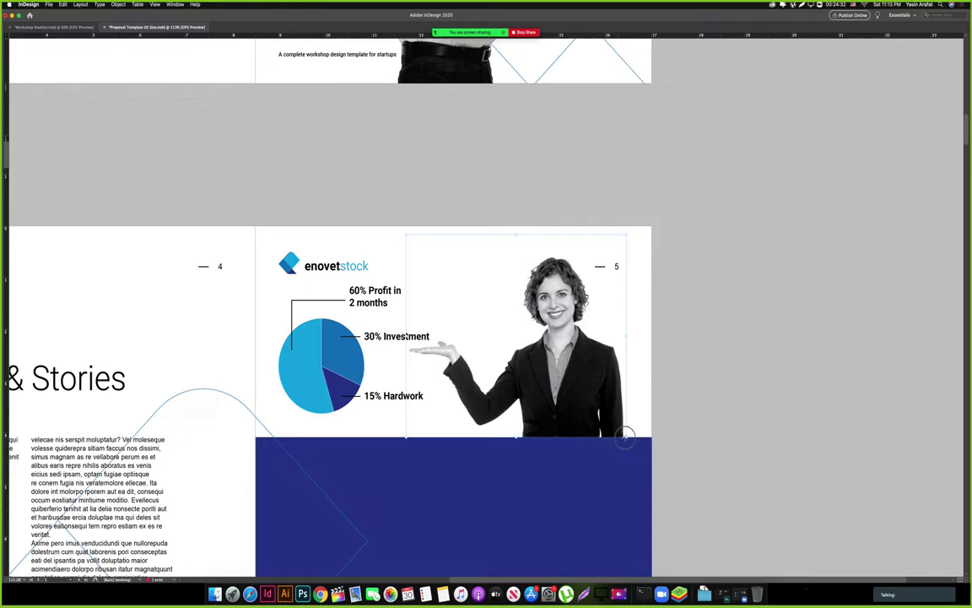
{"action": "left_click_drag", "start_coordinate": [465, 330], "coordinate": [479, 342]}
{"action": "key", "text": "v"}
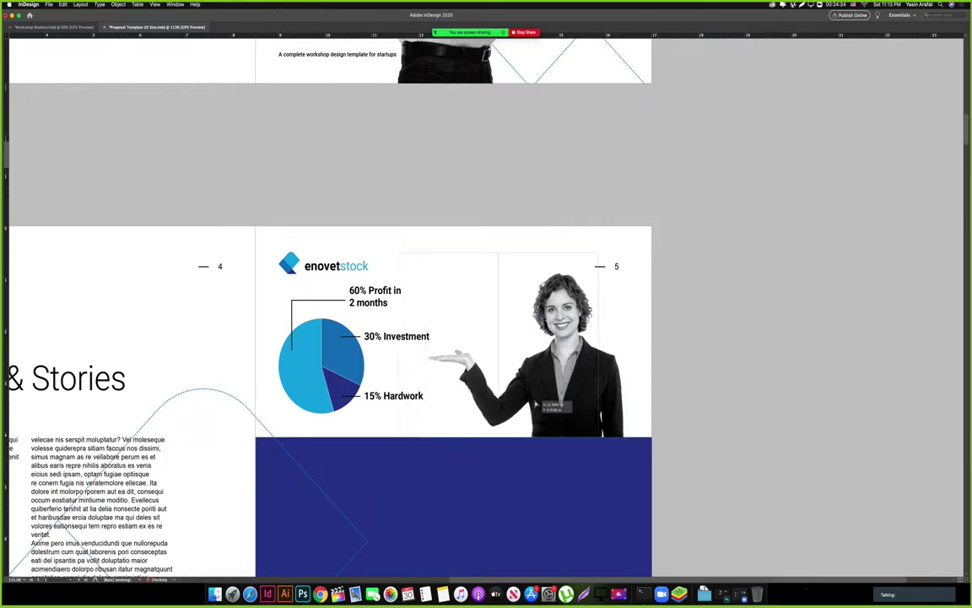
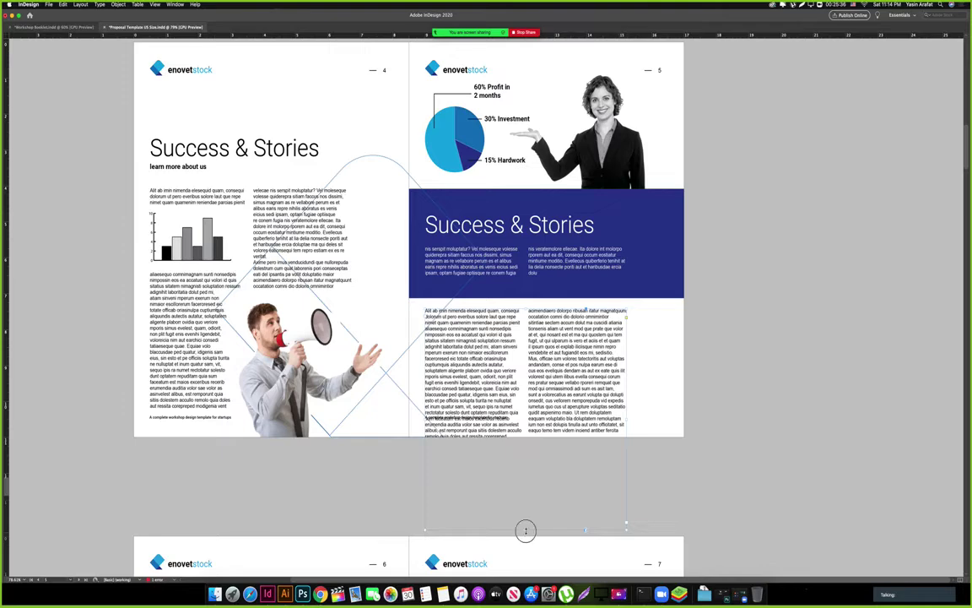
Shorten the two-column body text frame below page 5's blue band so it ends above the footer, and widen it towards the outer margin.
{"action": "left_click_drag", "start_coordinate": [525, 530], "coordinate": [523, 384]}
{"action": "key", "text": "w"}
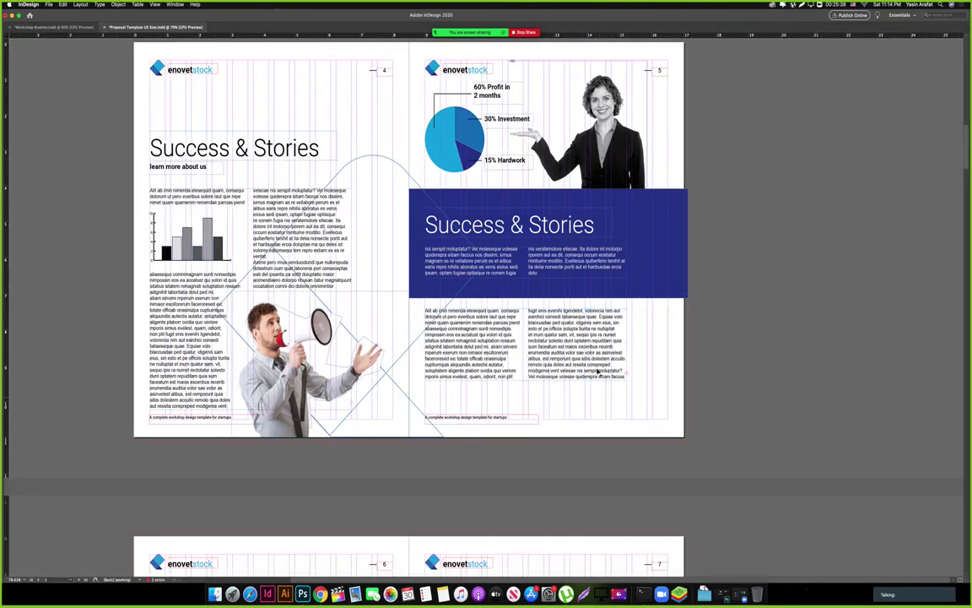
{"action": "left_click_drag", "start_coordinate": [626, 345], "coordinate": [651, 345]}
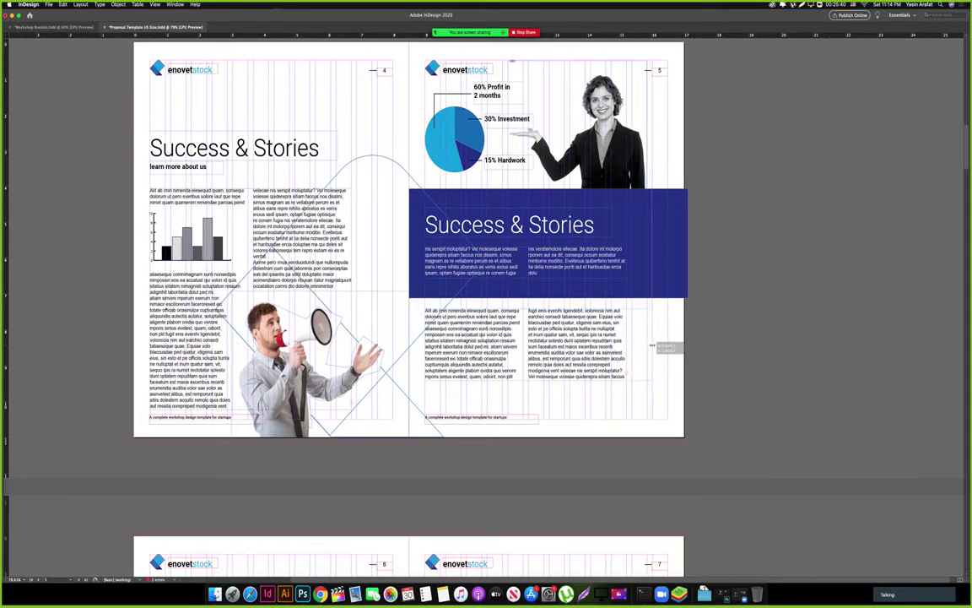
Trim the overset text from page 5's lower body frame by cutting the visible passage and pasting it over the whole story.
{"action": "left_click_drag", "start_coordinate": [538, 381], "coordinate": [414, 294]}
{"action": "key", "text": "super+x"}
{"action": "key", "text": "super+a"}
{"action": "key", "text": "super+v"}
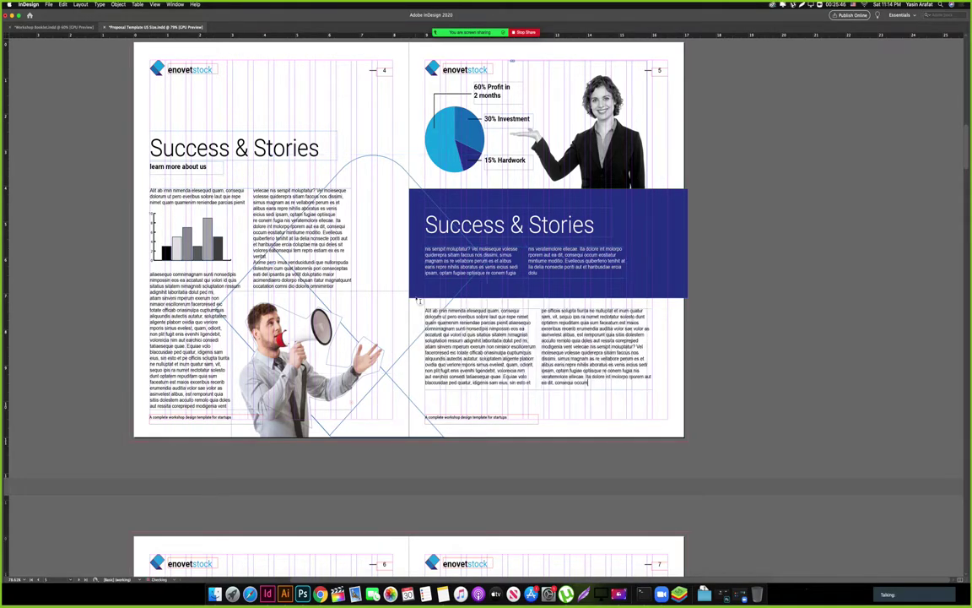
{"action": "key", "text": "Escape"}
{"action": "left_click", "coordinate": [579, 411]}
{"action": "key", "text": "w"}
{"action": "scroll", "coordinate": [531, 380], "scroll_direction": "up", "scroll_amount": 1}
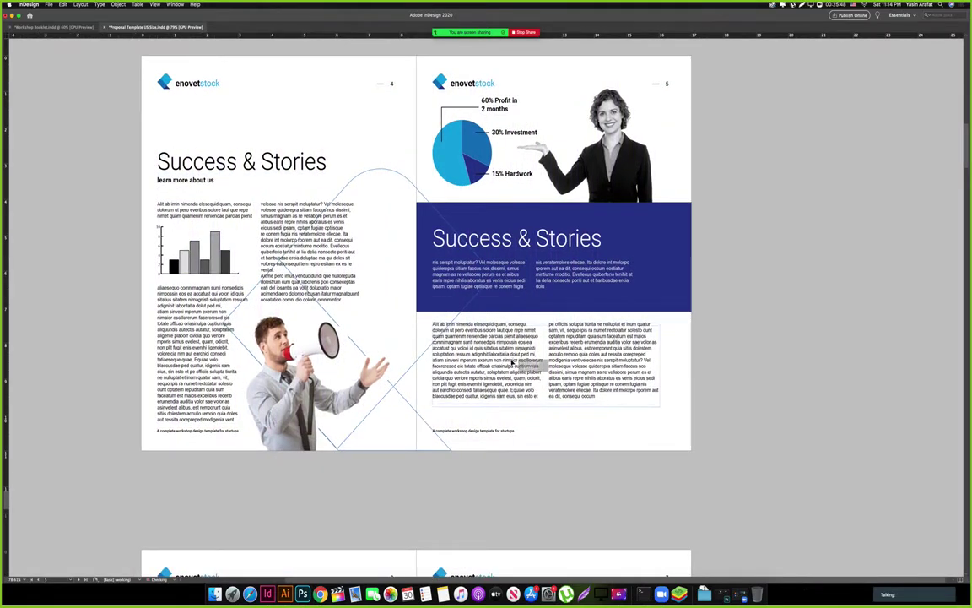
Examine the page 4–5 spread in preview and compare its layout with the cover and the preceding spread.
{"action": "key", "text": "w"}
{"action": "key", "text": "super+minus"}
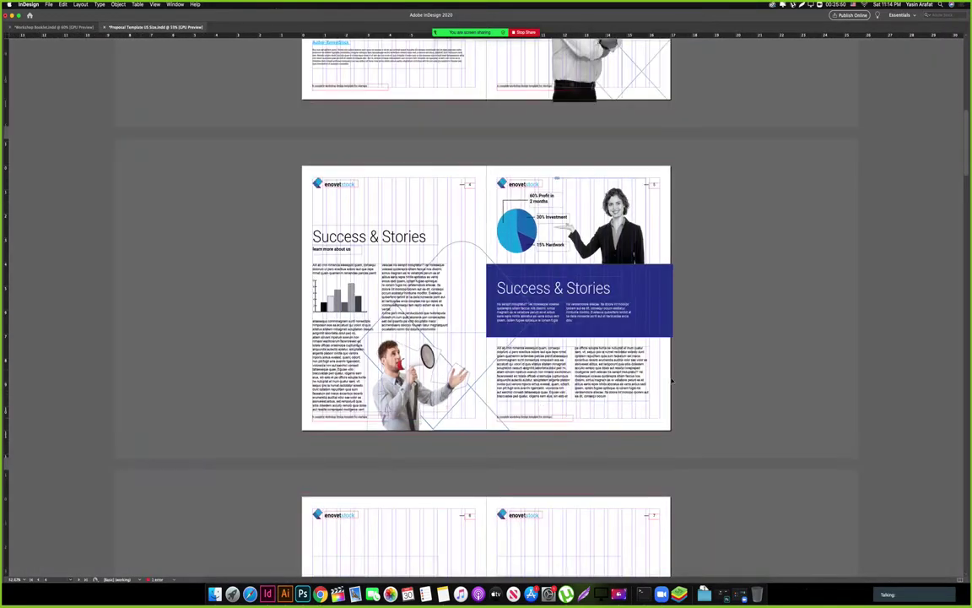
{"action": "left_click_drag", "start_coordinate": [557, 282], "coordinate": [761, 350]}
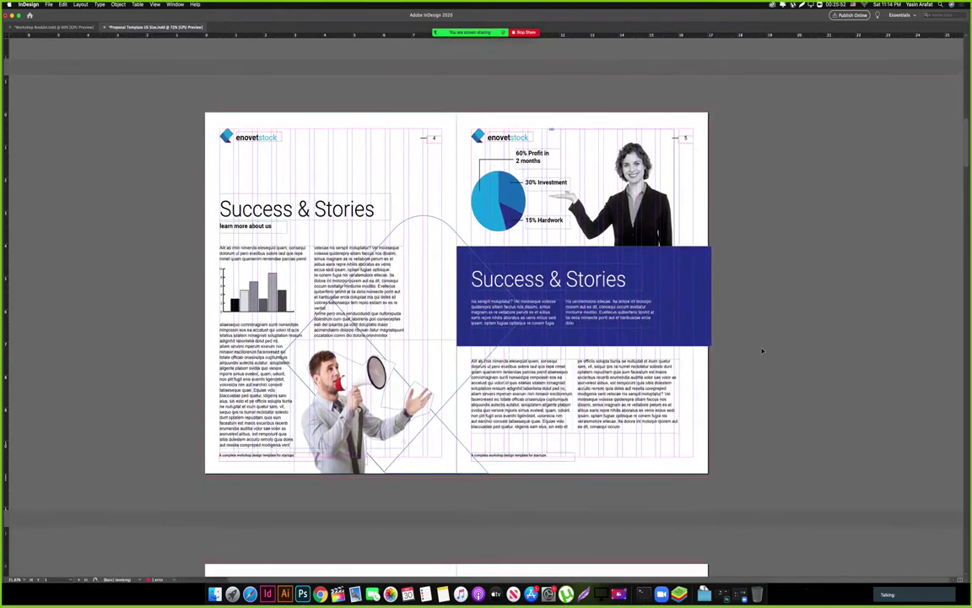
{"action": "key", "text": "w"}
{"action": "scroll", "coordinate": [487, 333], "scroll_direction": "up", "scroll_amount": 1}
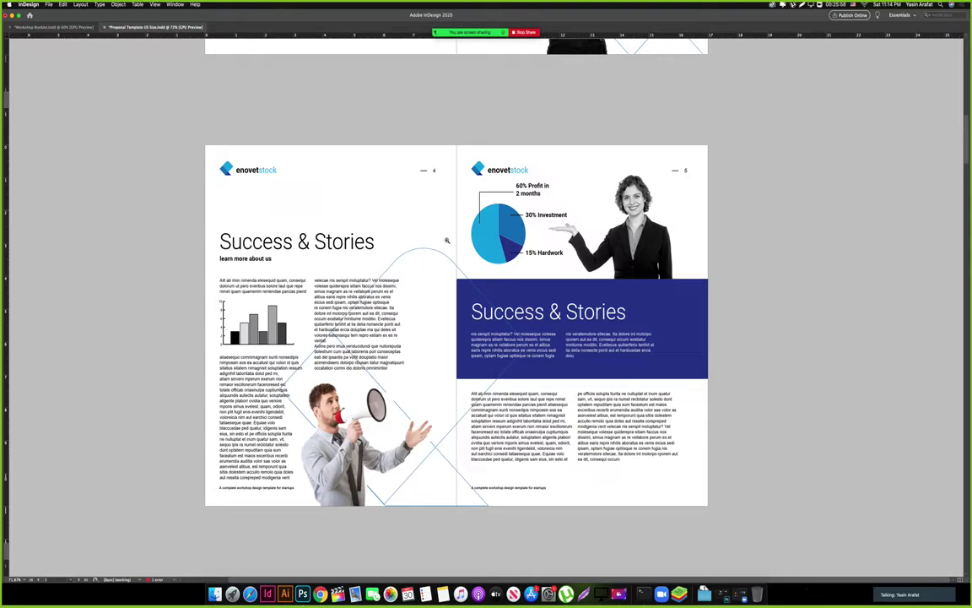
{"action": "left_click_drag", "start_coordinate": [447, 240], "coordinate": [270, 329]}
{"action": "scroll", "coordinate": [438, 245], "scroll_direction": "up", "scroll_amount": 3}
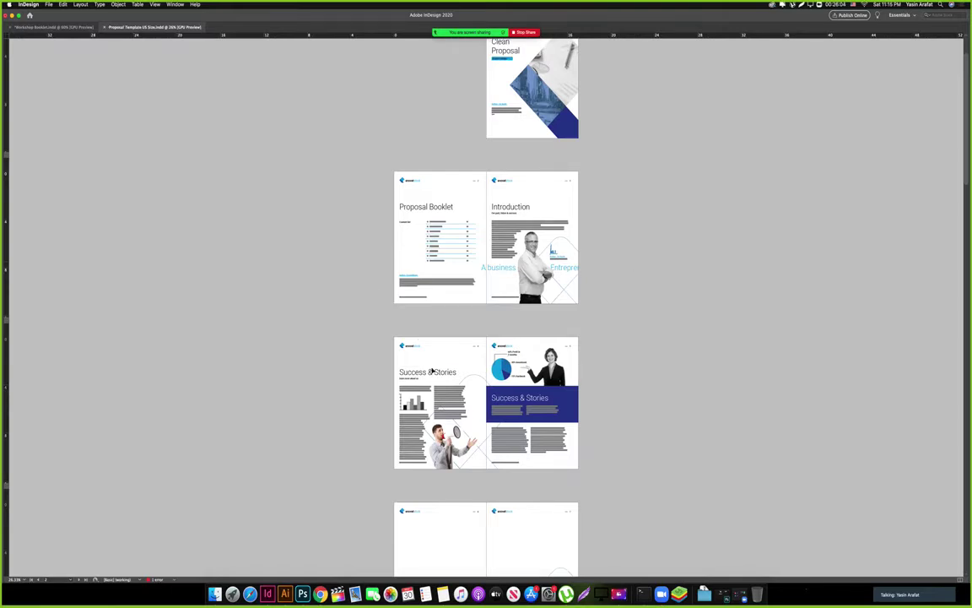
{"action": "left_click_drag", "start_coordinate": [473, 255], "coordinate": [589, 255]}
{"action": "left_click_drag", "start_coordinate": [511, 335], "coordinate": [510, 289]}
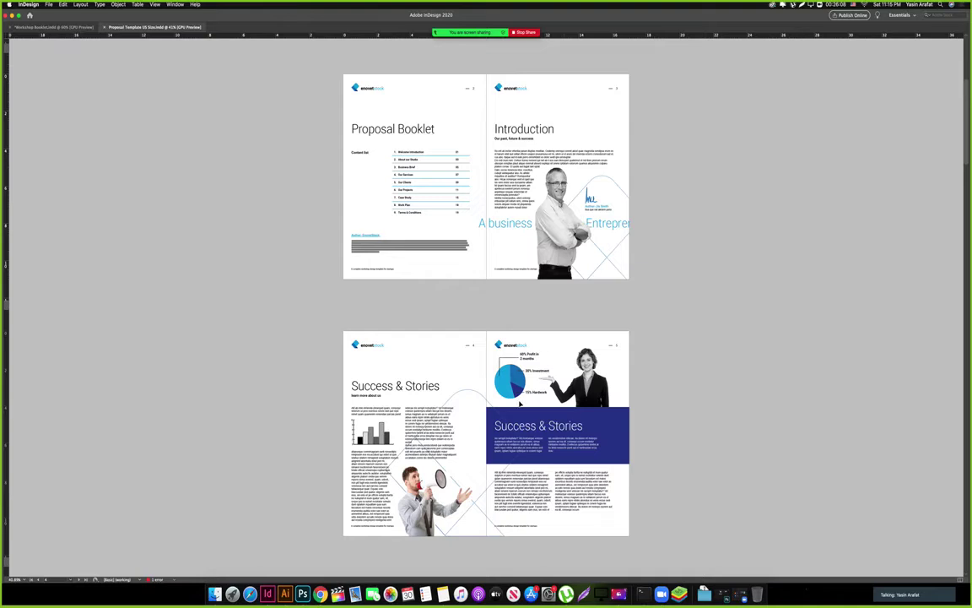
{"action": "scroll", "coordinate": [520, 404], "scroll_direction": "down", "scroll_amount": 8}
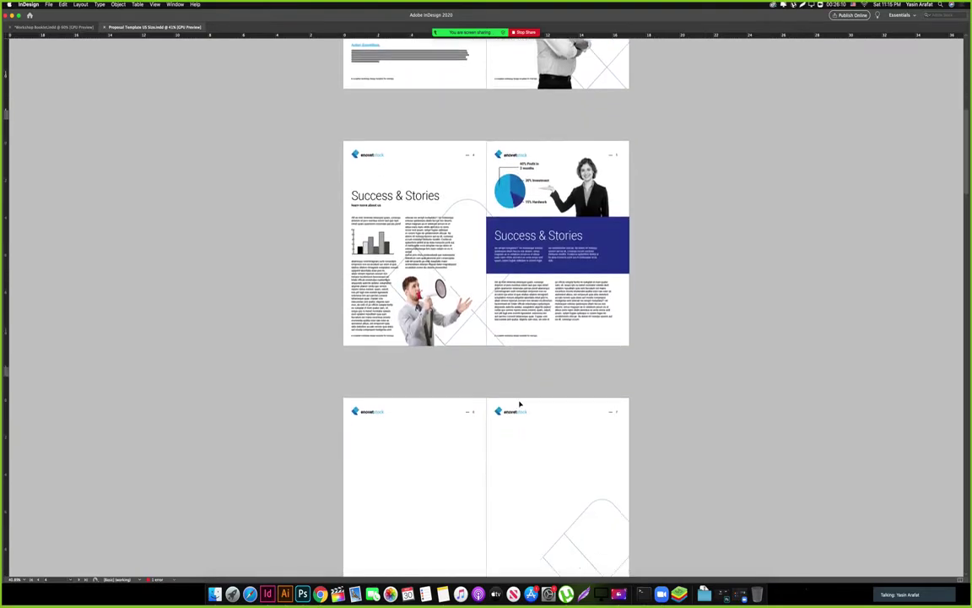
Check the empty placeholder frames and guides on the page 6–7 spread against the spread above it.
{"action": "left_click_drag", "start_coordinate": [307, 271], "coordinate": [654, 508]}
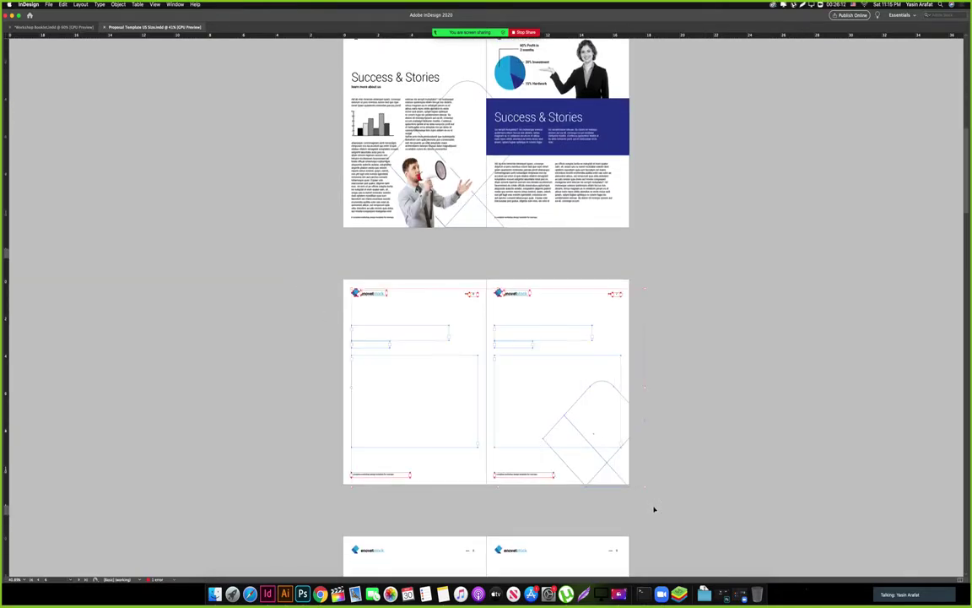
{"action": "left_click", "coordinate": [655, 406]}
{"action": "key", "text": "w"}
{"action": "scroll", "coordinate": [405, 329], "scroll_direction": "up", "scroll_amount": 1}
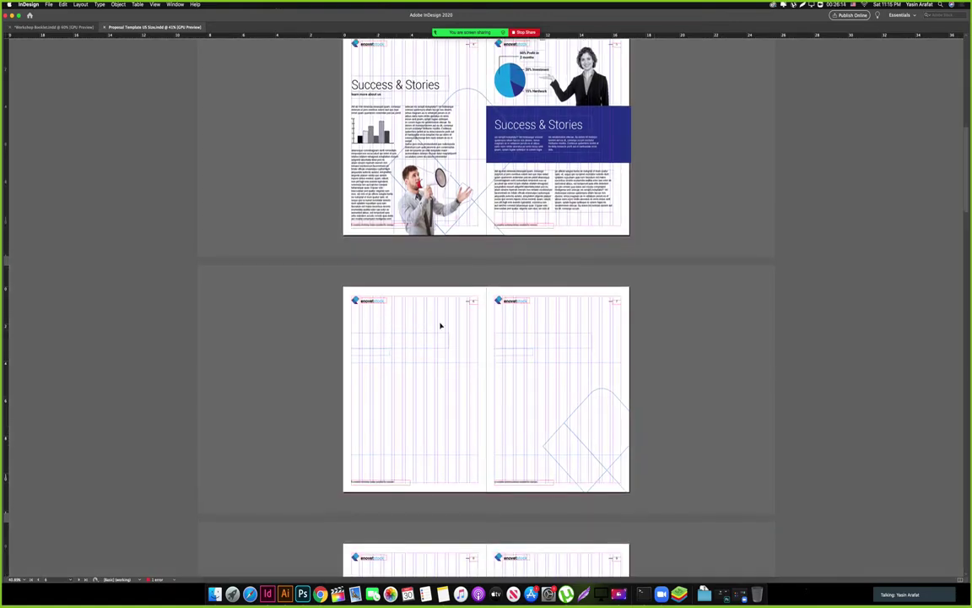
{"action": "scroll", "coordinate": [468, 320], "scroll_direction": "up", "scroll_amount": 3}
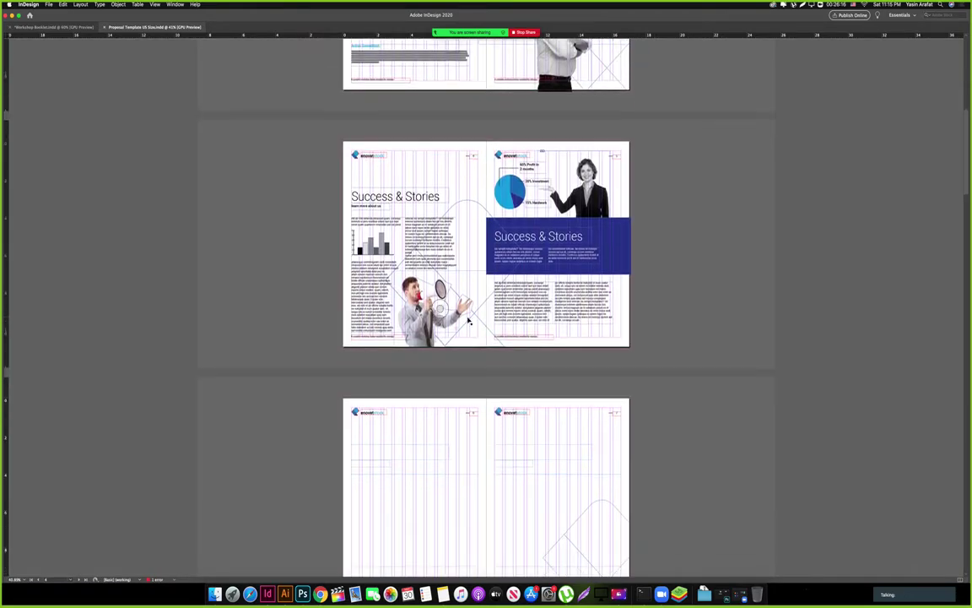
{"action": "scroll", "coordinate": [469, 320], "scroll_direction": "down", "scroll_amount": 3}
{"action": "key", "text": "w"}
{"action": "key", "text": "w"}
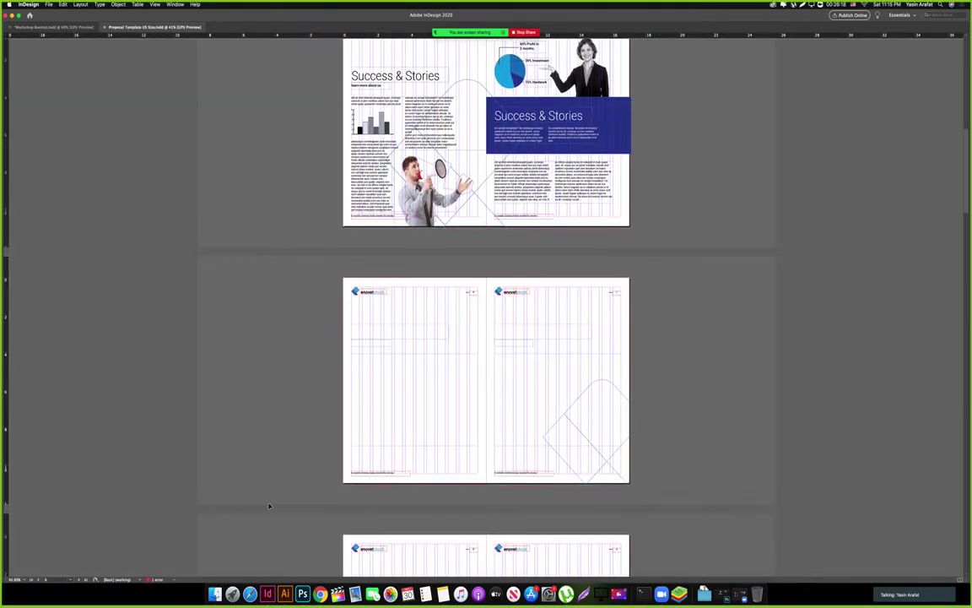
Switch to Chrome and study the page layouts in the Kreatype Business Proposal preview on Creative Market.
{"action": "left_click", "coordinate": [320, 593]}
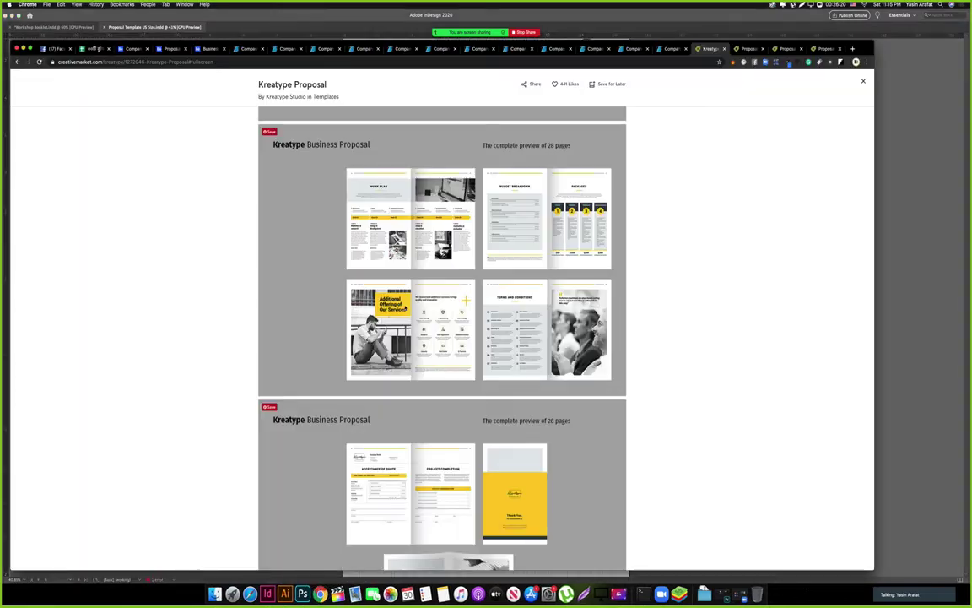
{"action": "scroll", "coordinate": [368, 288], "scroll_direction": "up", "scroll_amount": 1}
{"action": "scroll", "coordinate": [504, 230], "scroll_direction": "up", "scroll_amount": 5}
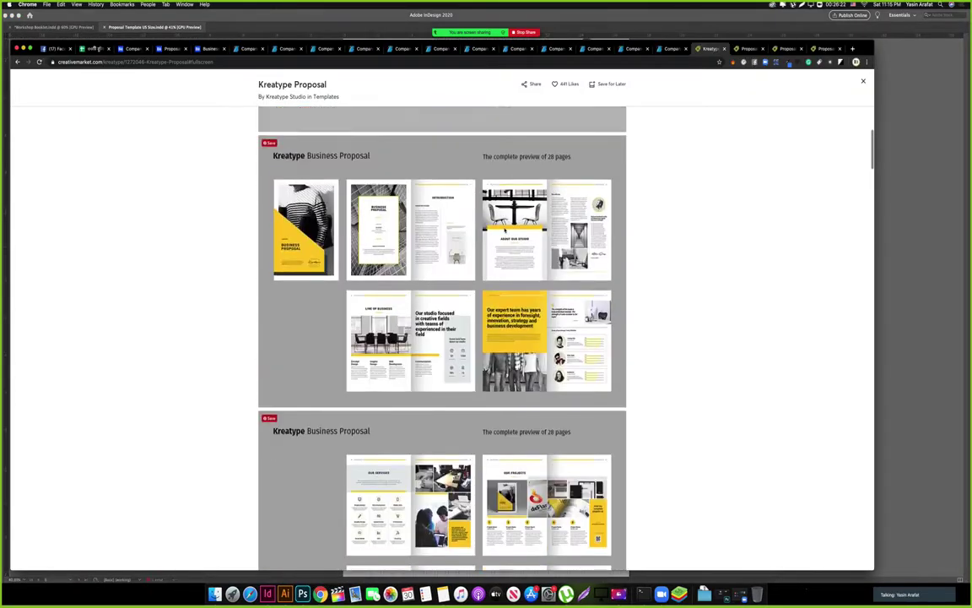
{"action": "scroll", "coordinate": [504, 229], "scroll_direction": "down", "scroll_amount": 2}
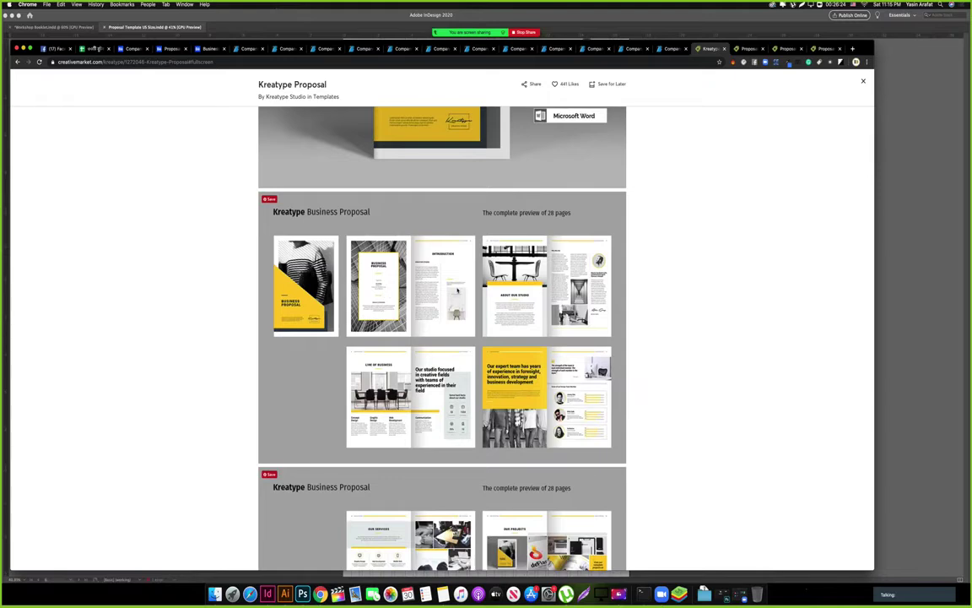
{"action": "scroll", "coordinate": [459, 292], "scroll_direction": "up", "scroll_amount": 1}
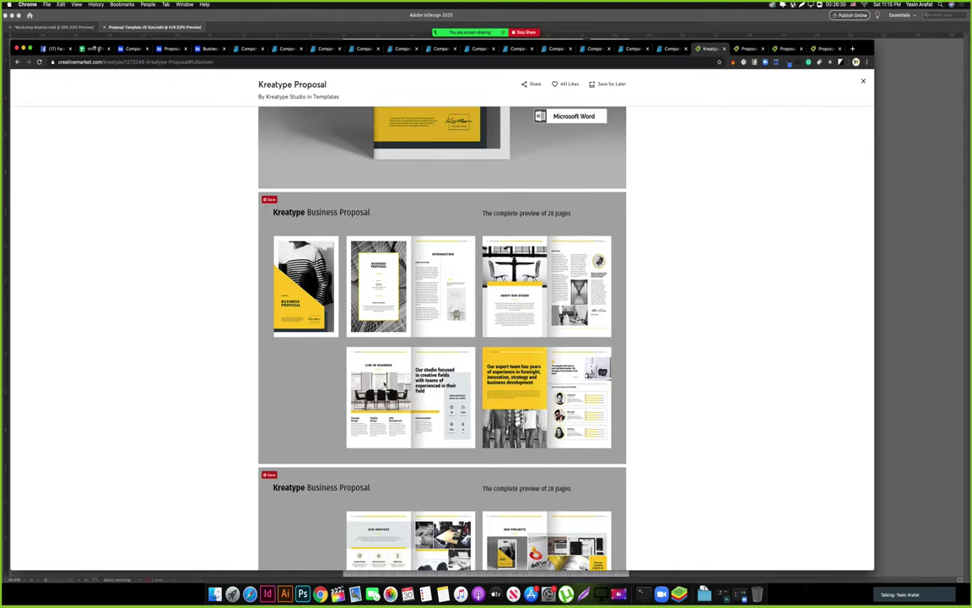
{"action": "scroll", "coordinate": [410, 423], "scroll_direction": "down", "scroll_amount": 2}
Switch back to InDesign and fill in page 6's title as "Our Services" and its subheader as "We provide services".
{"action": "key", "text": "super+Tab"}
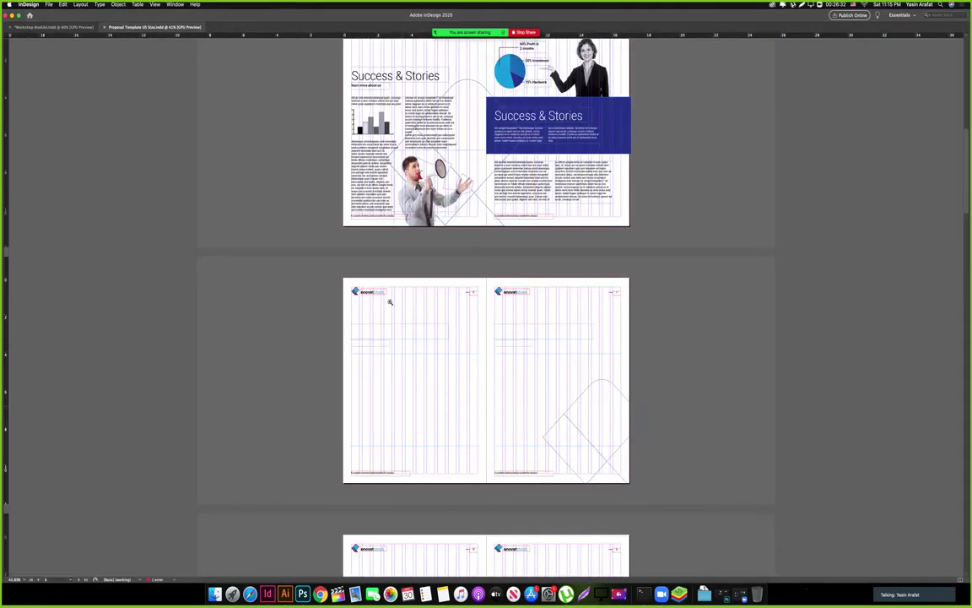
{"action": "left_click_drag", "start_coordinate": [390, 302], "coordinate": [445, 297]}
{"action": "double_click", "coordinate": [399, 345]}
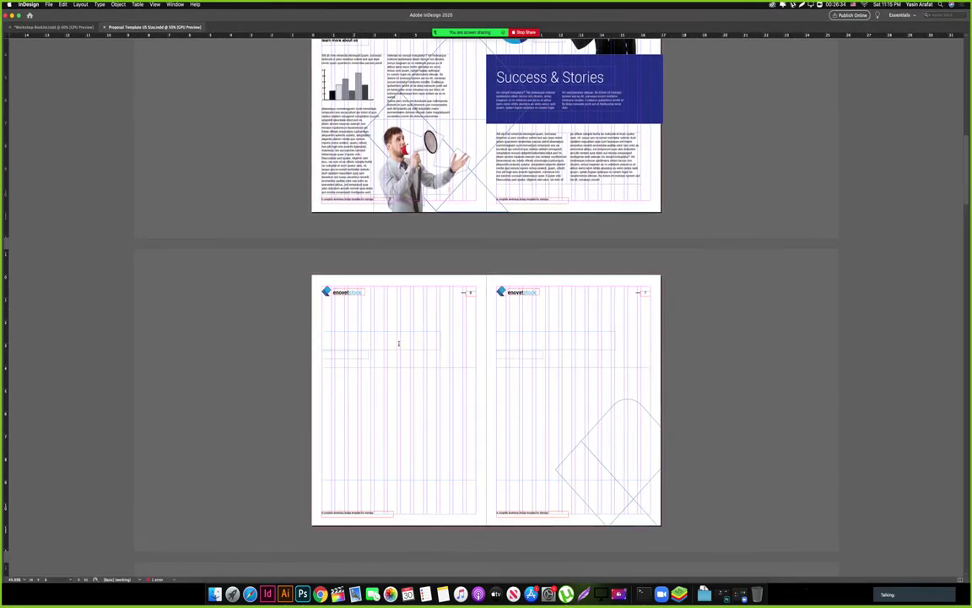
{"action": "left_click", "coordinate": [399, 342]}
{"action": "type", "text": "Our Services"}
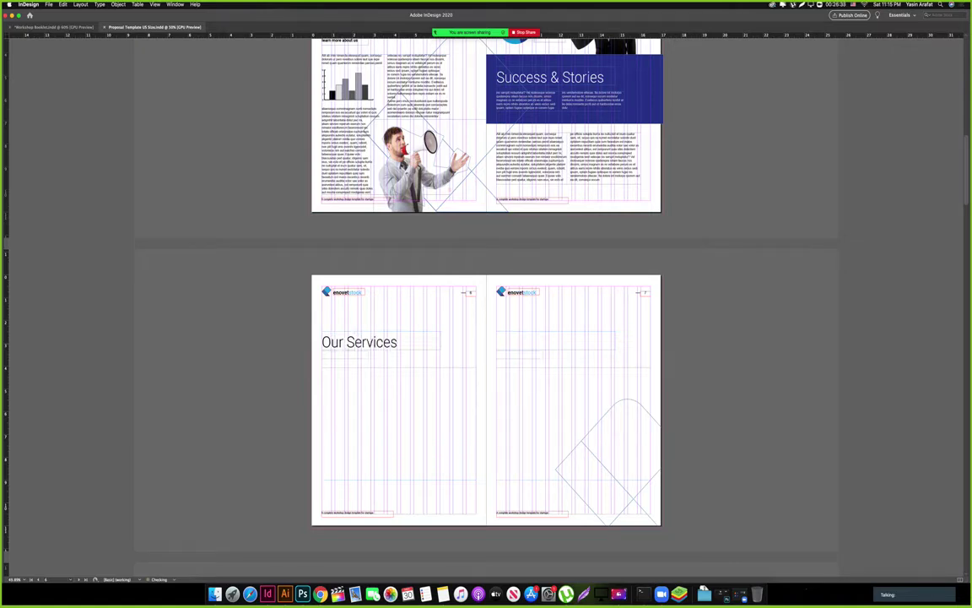
{"action": "left_click", "coordinate": [349, 355]}
{"action": "type", "text": "We provide services"}
{"action": "mouse_move", "coordinate": [422, 366]}
{"action": "left_mouse_down"}
{"action": "mouse_move", "coordinate": [429, 358]}
{"action": "mouse_move", "coordinate": [409, 371]}
{"action": "left_mouse_up"}
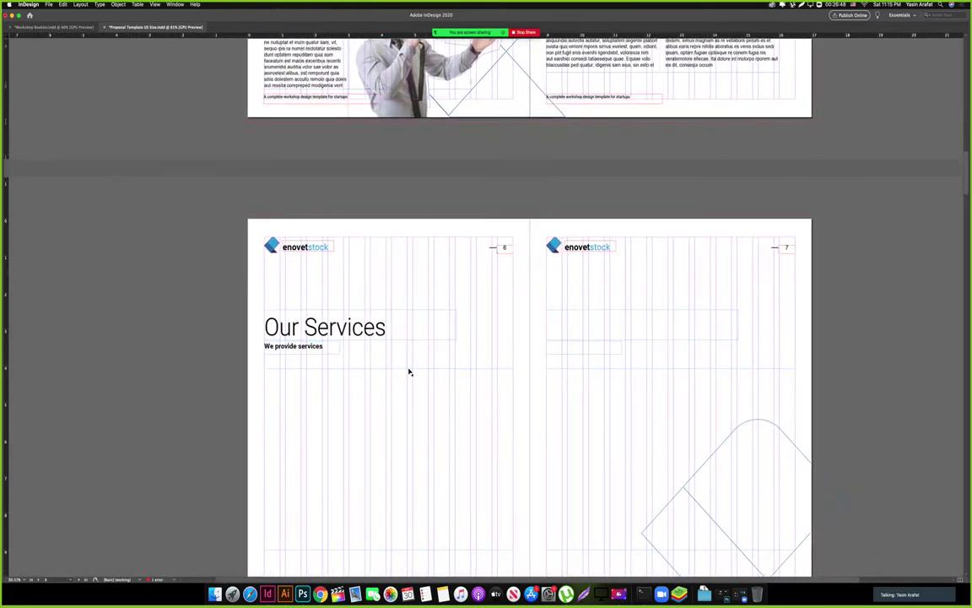
Select page 6's empty body text frame, then switch to the Workshop Booklet document.
{"action": "key", "text": "Tab"}
{"action": "scroll", "coordinate": [336, 381], "scroll_direction": "down", "scroll_amount": 4}
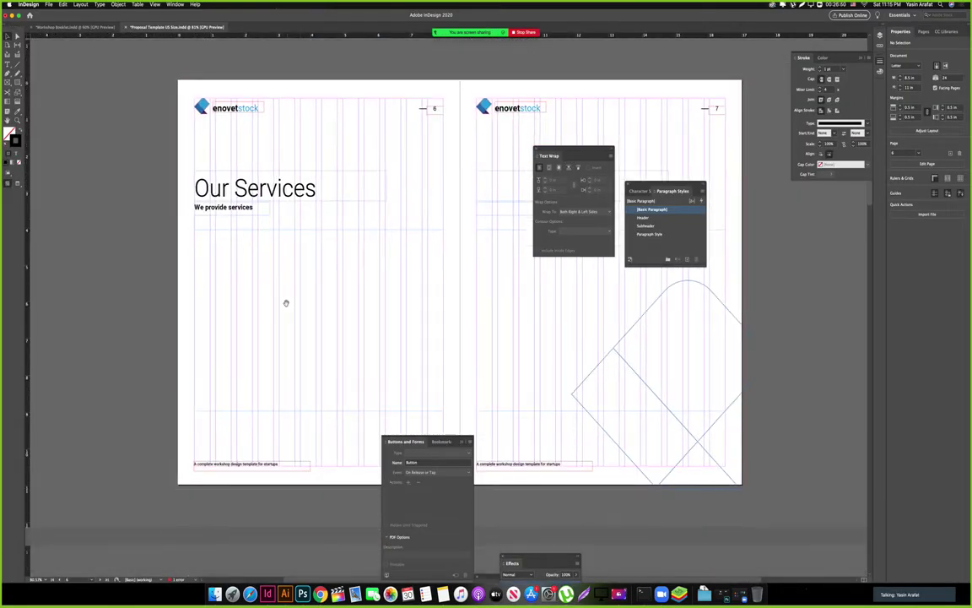
{"action": "left_click", "coordinate": [302, 294]}
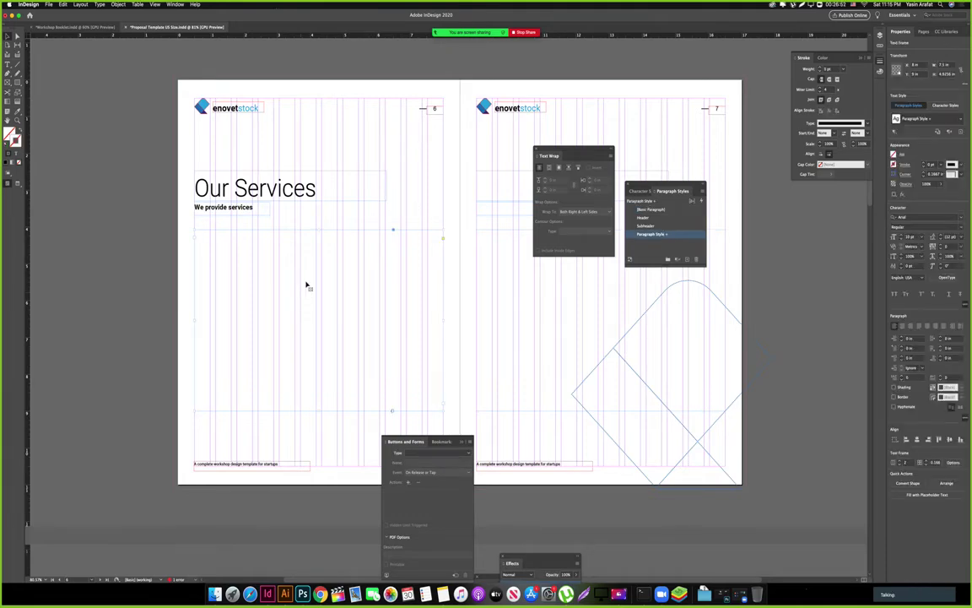
{"action": "left_click", "coordinate": [59, 29]}
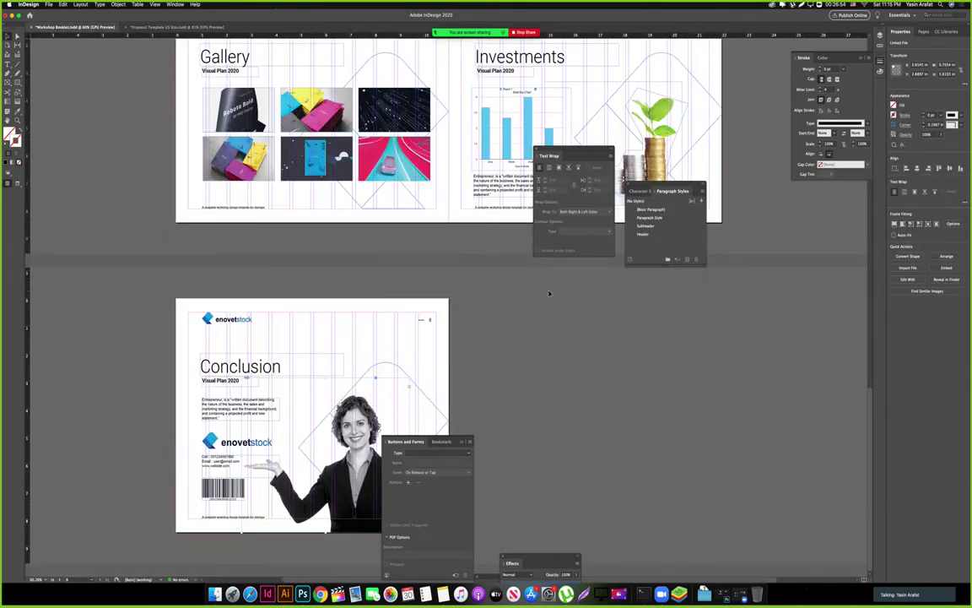
Bring two author text blocks from the Workshop Booklet's Feedback page onto the Our Services page, side by side, and widen them.
{"action": "key", "text": "Tab"}
{"action": "scroll", "coordinate": [477, 246], "scroll_direction": "up", "scroll_amount": 3}
{"action": "scroll", "coordinate": [476, 246], "scroll_direction": "up", "scroll_amount": 2}
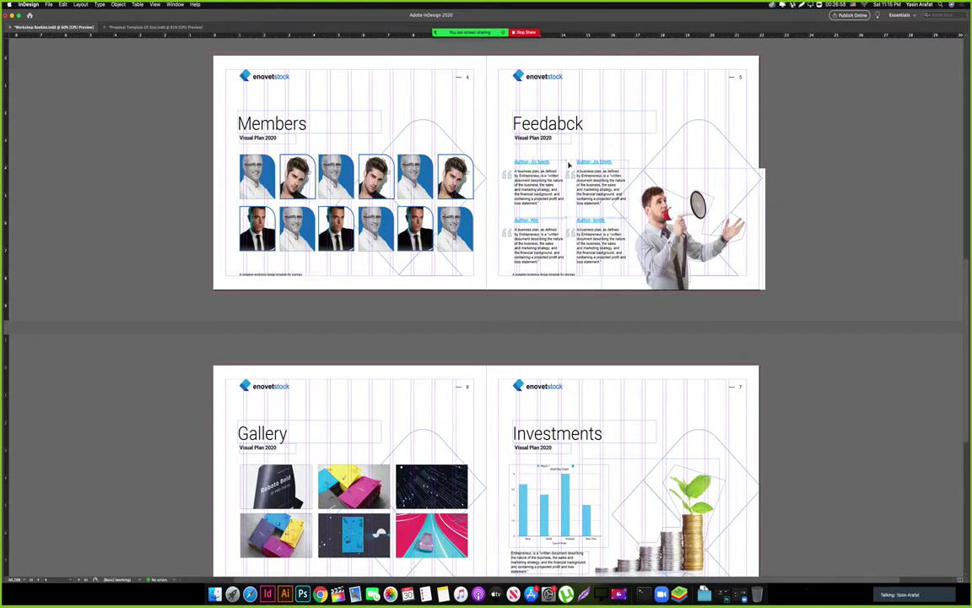
{"action": "left_click", "coordinate": [152, 27]}
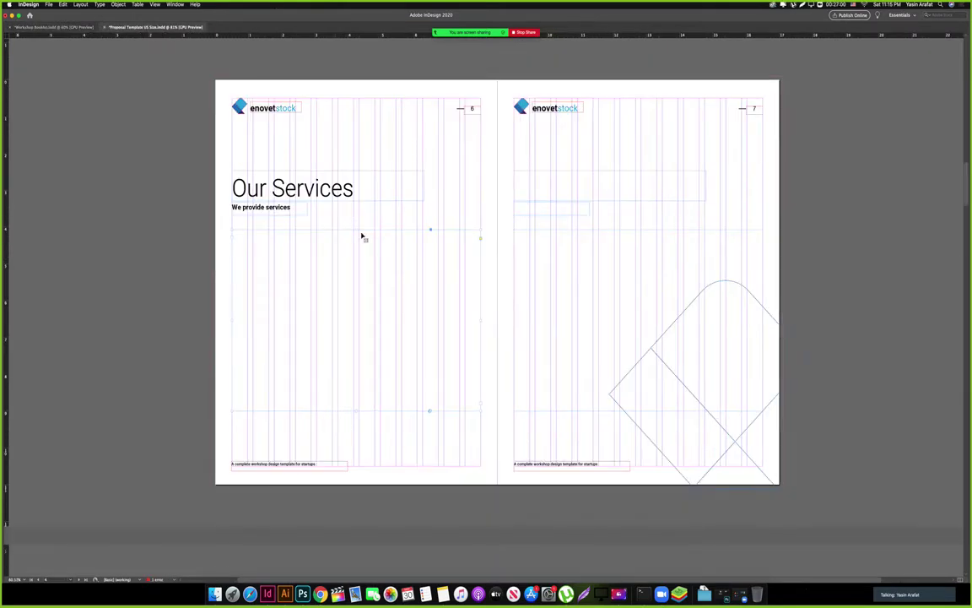
{"action": "left_click_drag", "start_coordinate": [356, 230], "coordinate": [354, 364]}
{"action": "left_click_drag", "start_coordinate": [439, 280], "coordinate": [262, 273]}
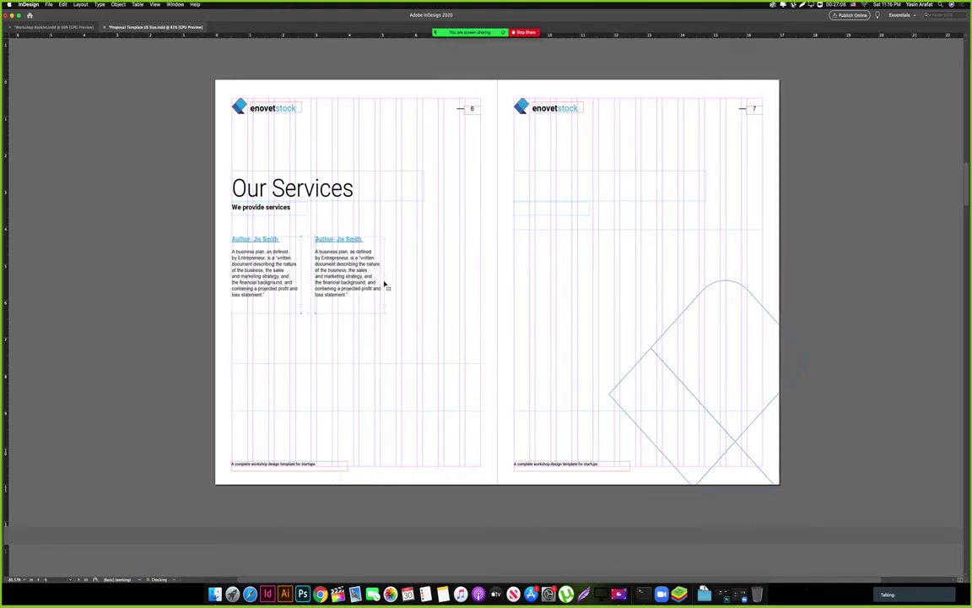
{"action": "left_click_drag", "start_coordinate": [384, 275], "coordinate": [468, 297]}
{"action": "key", "text": "Tab"}
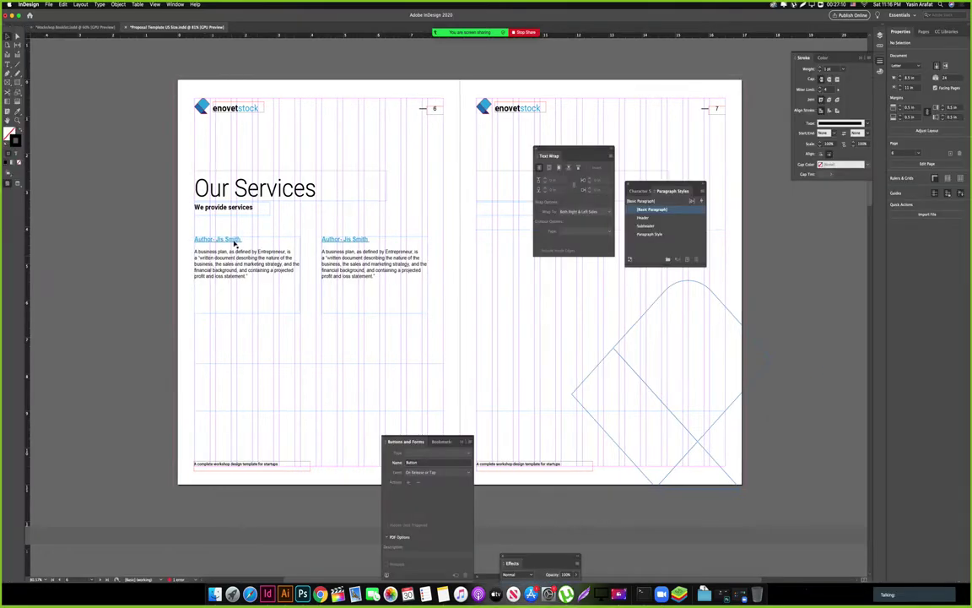
Retitle the two text blocks "Web Development" and "Brand Design & Development".
{"action": "triple_click", "coordinate": [220, 239]}
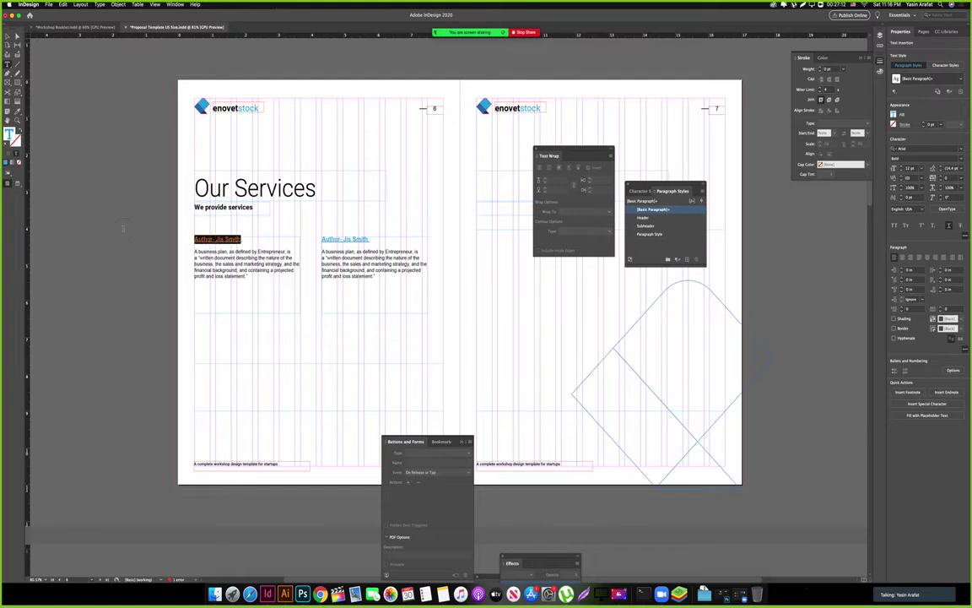
{"action": "type", "text": "Web Dev"}
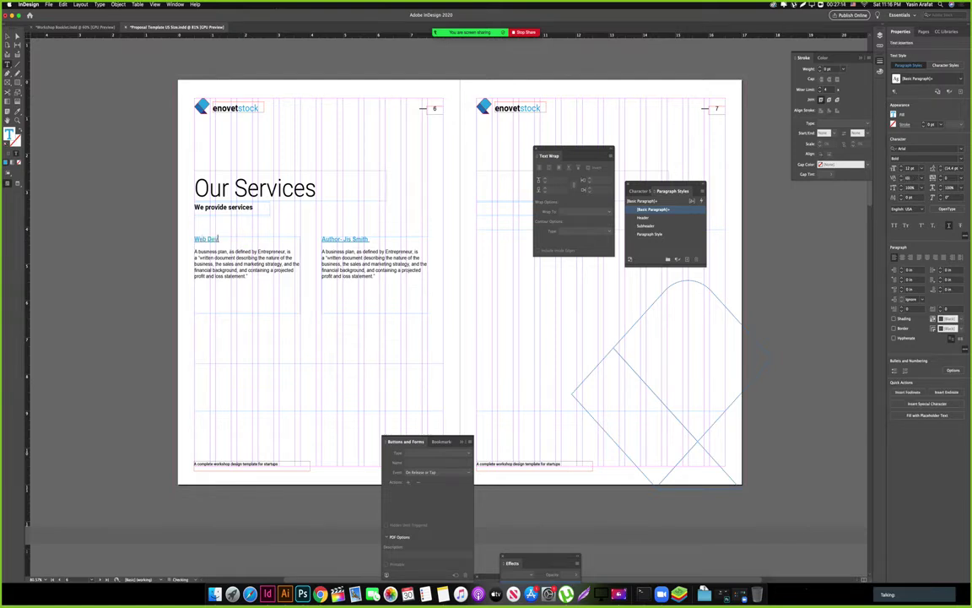
{"action": "type", "text": "elopment"}
{"action": "triple_click", "coordinate": [368, 239]}
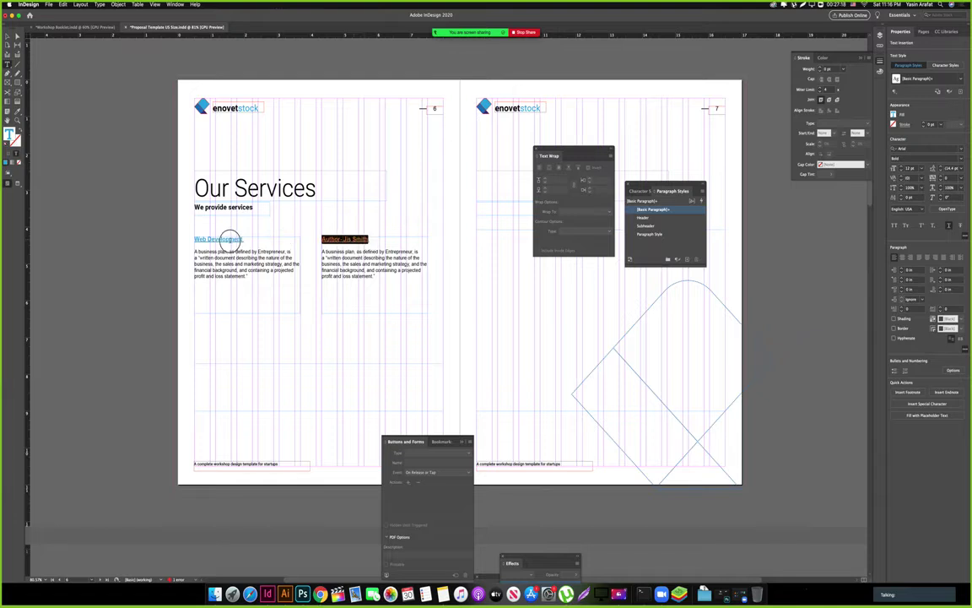
{"action": "type", "text": "Brand Des"}
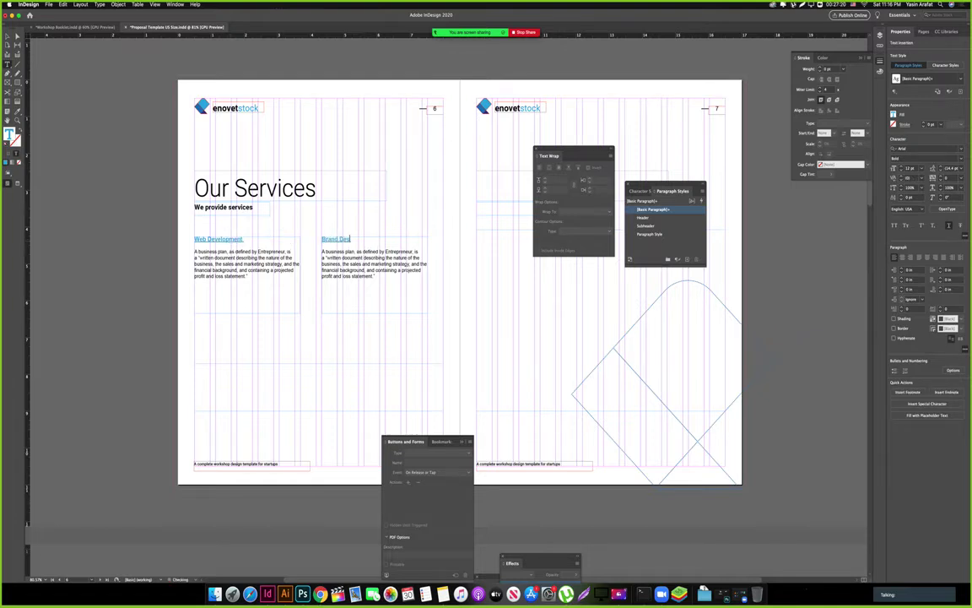
{"action": "type", "text": "ign & Development"}
{"action": "key", "text": "Escape"}
Duplicate both service blocks as a second row and title the copies "Social Media Promotion" and "Editorial Design Development".
{"action": "left_click", "coordinate": [290, 289], "text": "shift"}
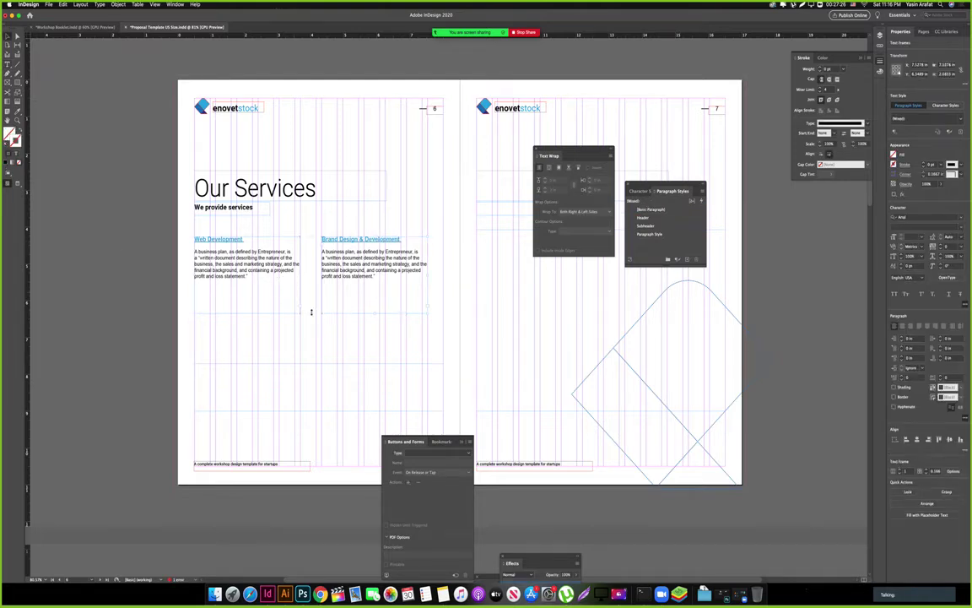
{"action": "left_click_drag", "start_coordinate": [311, 313], "coordinate": [157, 327]}
{"action": "double_click", "coordinate": [226, 334]}
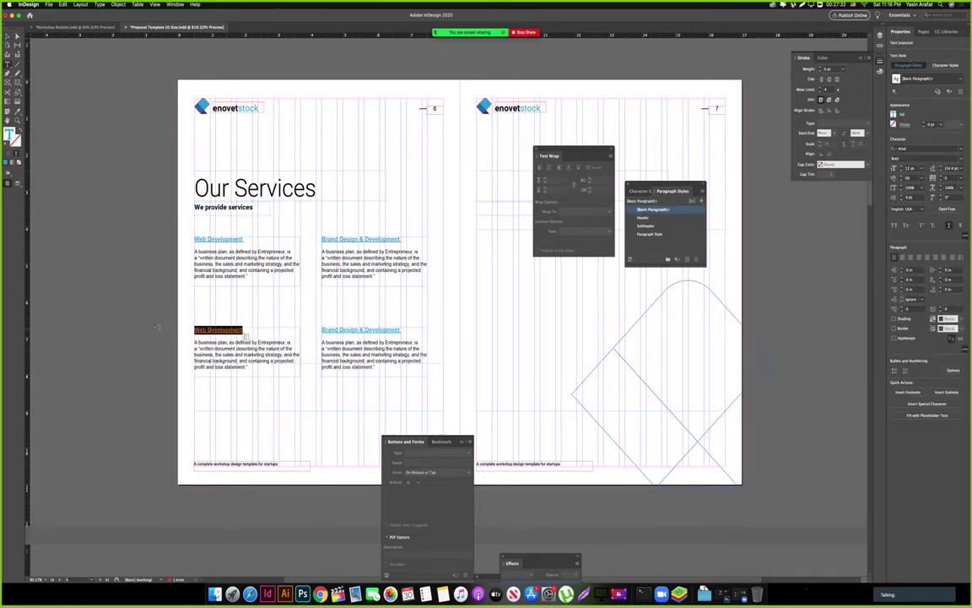
{"action": "type", "text": "Social M"}
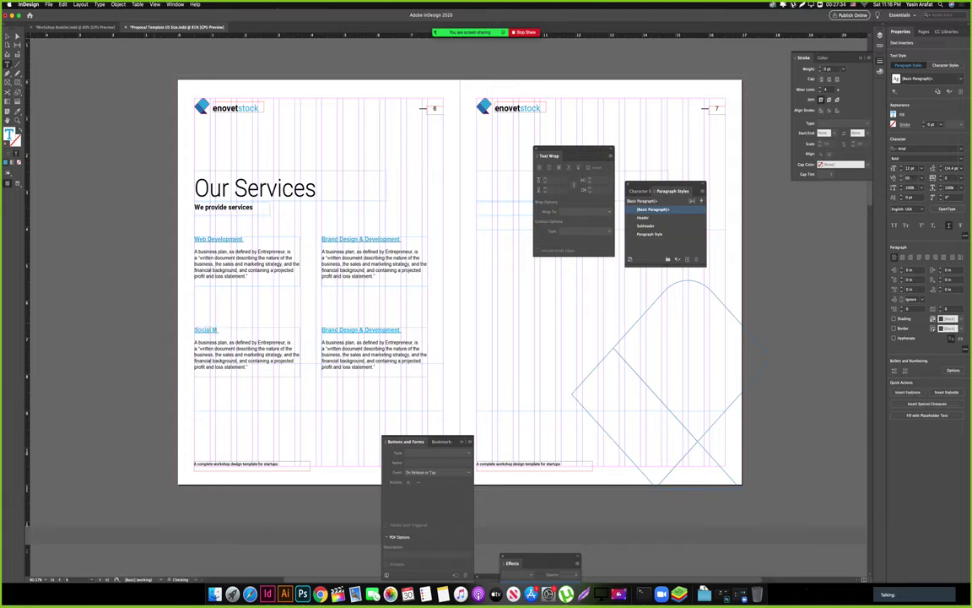
{"action": "type", "text": "edia Promotion"}
{"action": "left_click_drag", "start_coordinate": [402, 329], "coordinate": [284, 329]}
{"action": "type", "text": "Ed."}
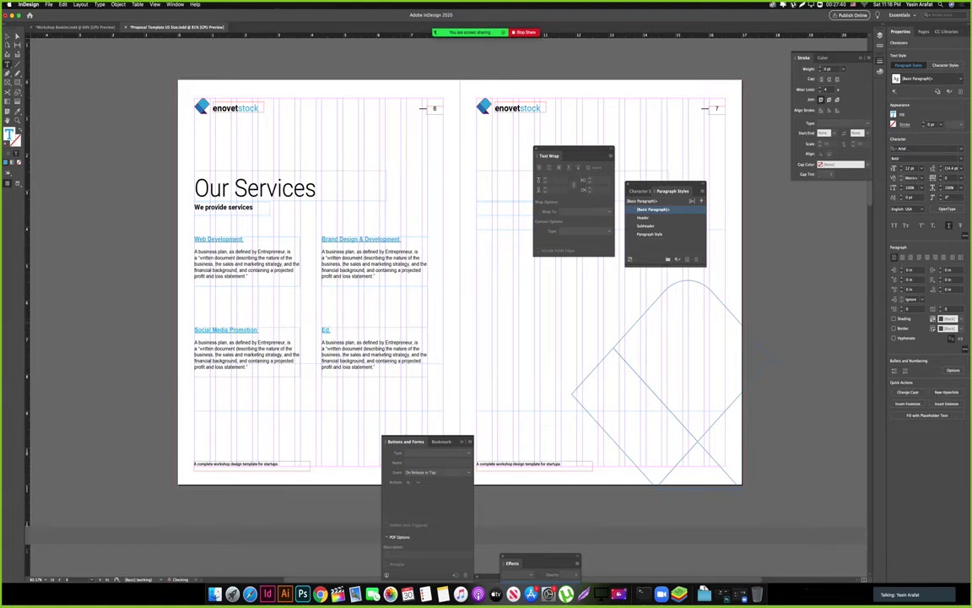
{"action": "type", "text": "itorial Desi"}
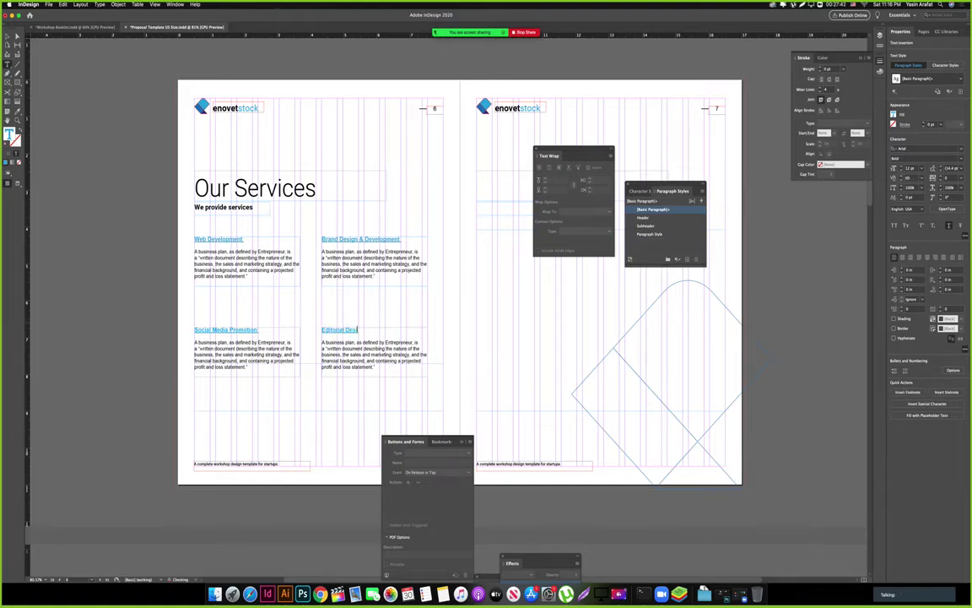
{"action": "type", "text": "gn Development"}
{"action": "key", "text": "Escape"}
Show the Our Services page without guides and frame edges and check the four service blocks up close.
{"action": "key", "text": "w"}
{"action": "left_click_drag", "start_coordinate": [256, 301], "coordinate": [292, 308]}
{"action": "key", "text": "z"}
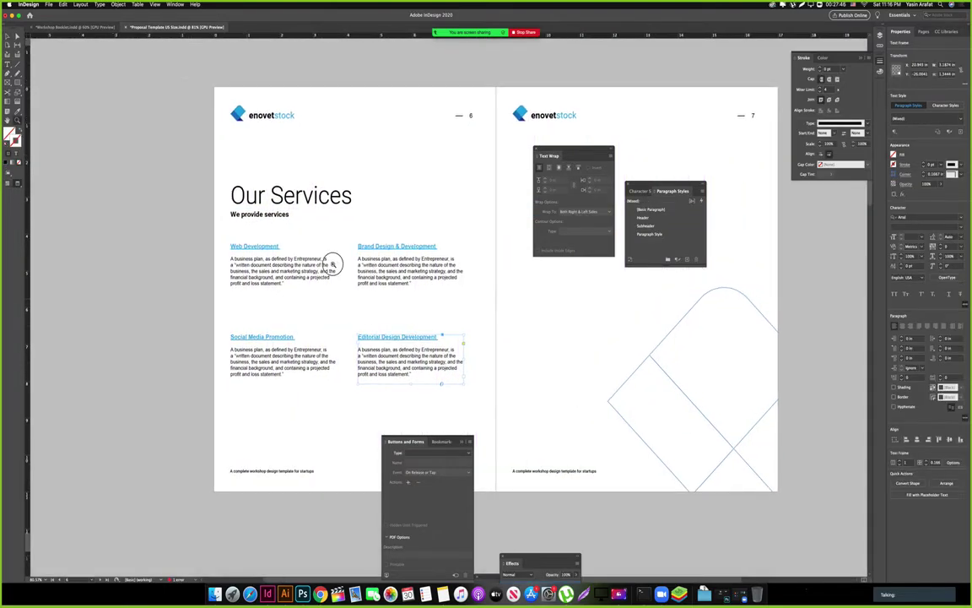
{"action": "left_click_drag", "start_coordinate": [332, 264], "coordinate": [361, 269]}
{"action": "left_click_drag", "start_coordinate": [366, 321], "coordinate": [291, 296]}
{"action": "key", "text": "v"}
{"action": "left_click", "coordinate": [282, 308]}
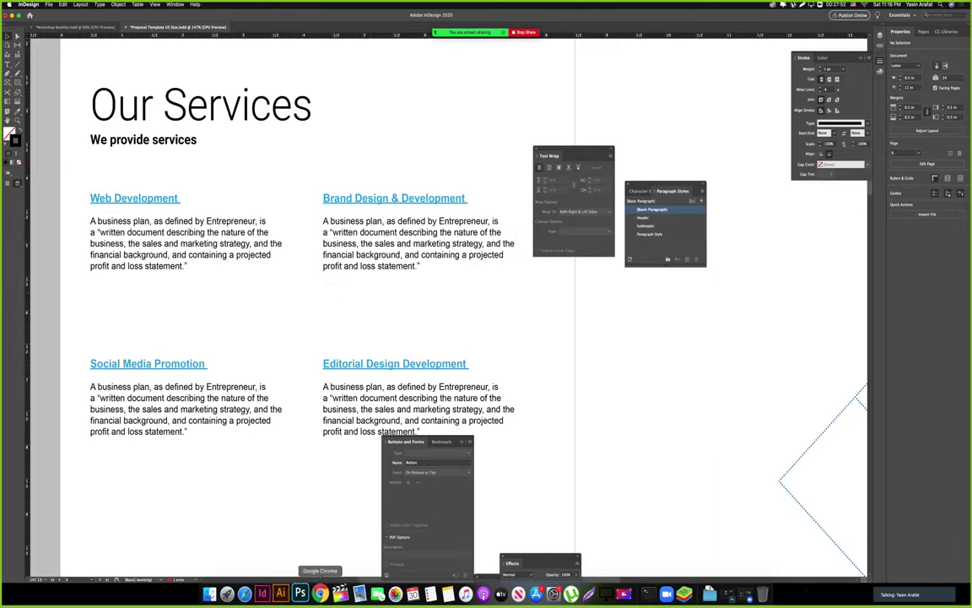
Switch to Chrome and open flaticon.com in a new tab.
{"action": "left_click", "coordinate": [320, 593]}
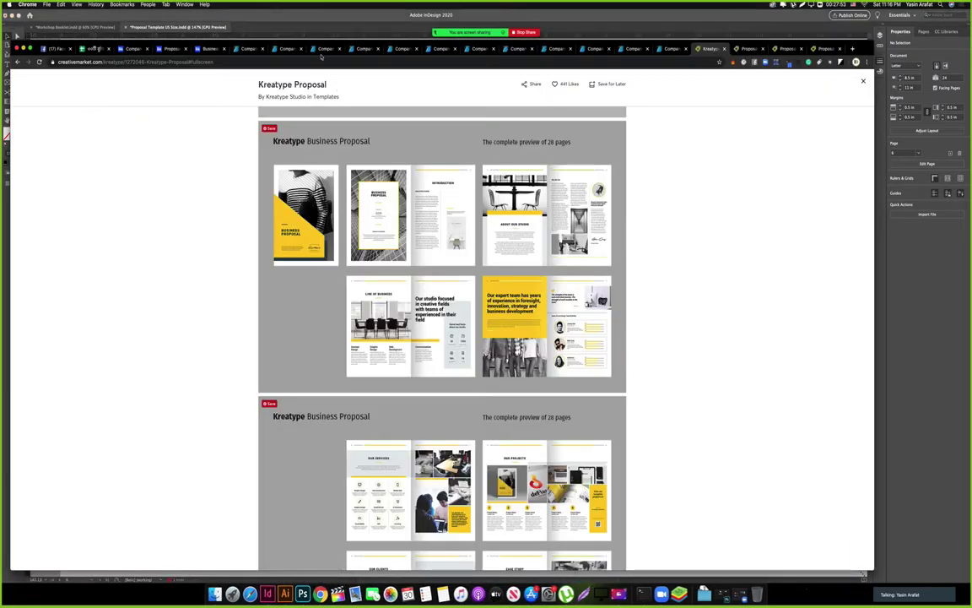
{"action": "left_click", "coordinate": [853, 49]}
{"action": "type", "text": "flat"}
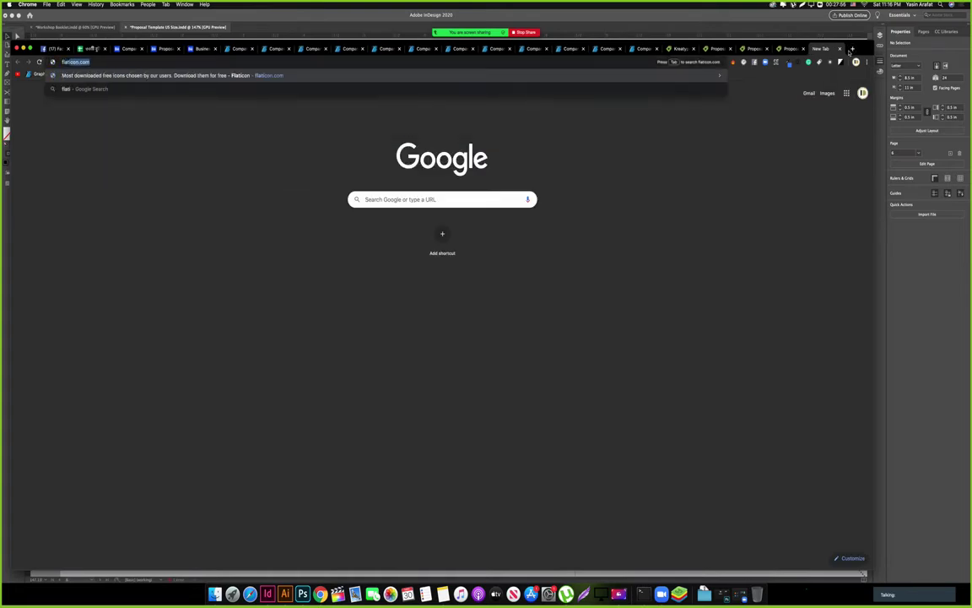
{"action": "type", "text": "i"}
{"action": "key", "text": "Return"}
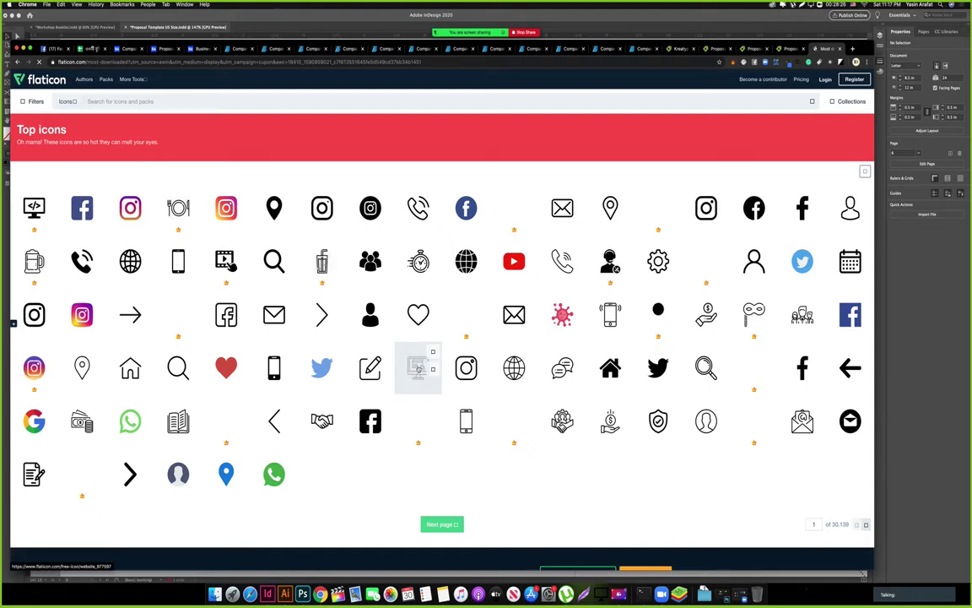
Start the free SVG download of the website icon that shows a monitor with a cursor.
{"action": "left_click", "coordinate": [418, 368]}
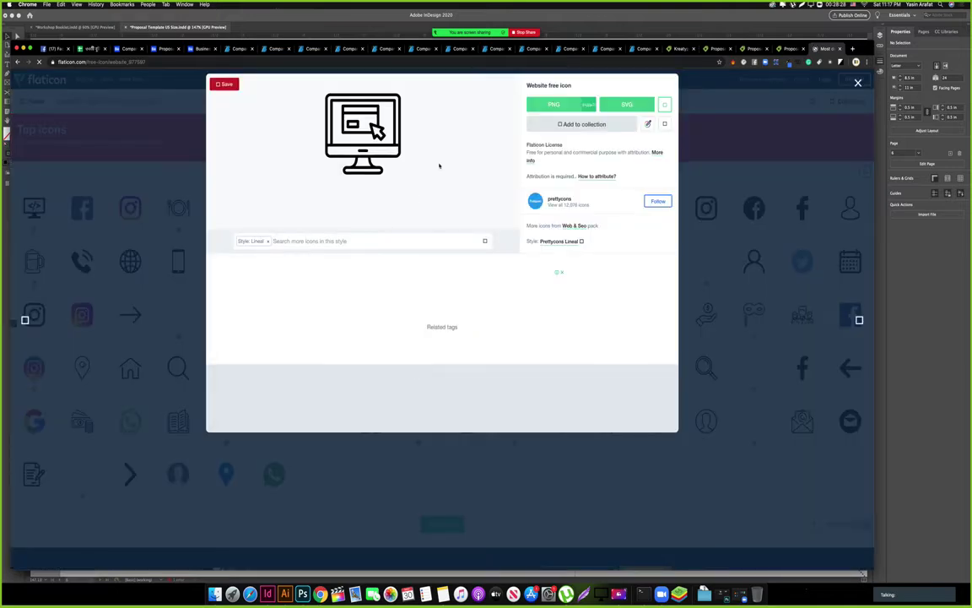
{"action": "left_click", "coordinate": [618, 109]}
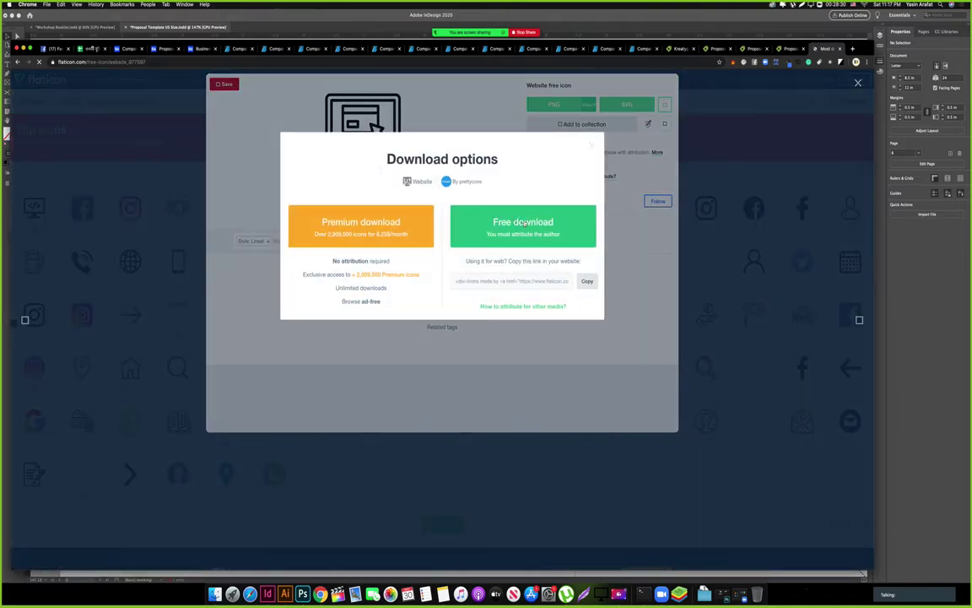
{"action": "left_click", "coordinate": [524, 223]}
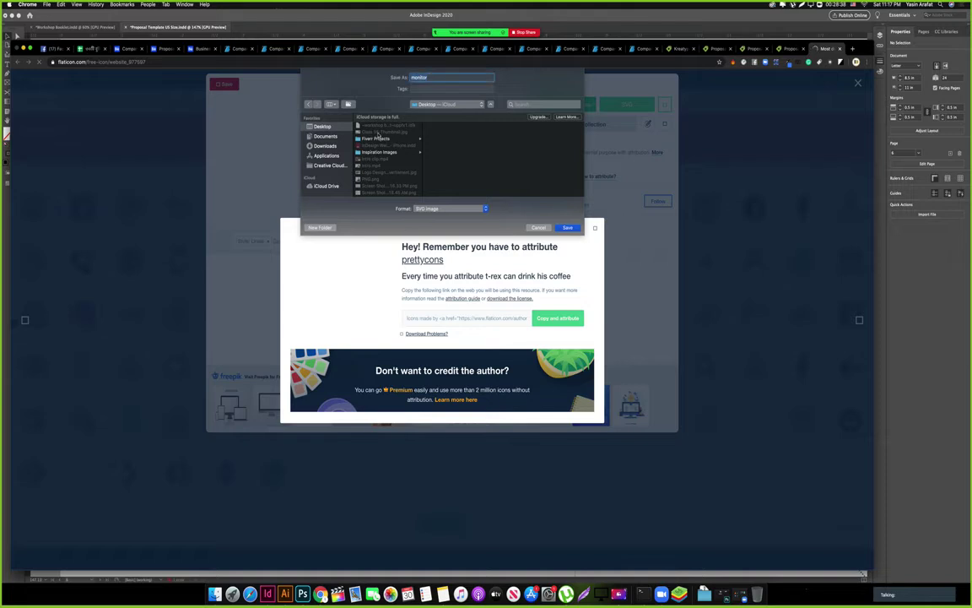
Save the SVG as monitor in a new folder "Iconds Downloaded" inside Camping Class-17 in Creative Cloud Files.
{"action": "left_click", "coordinate": [329, 165]}
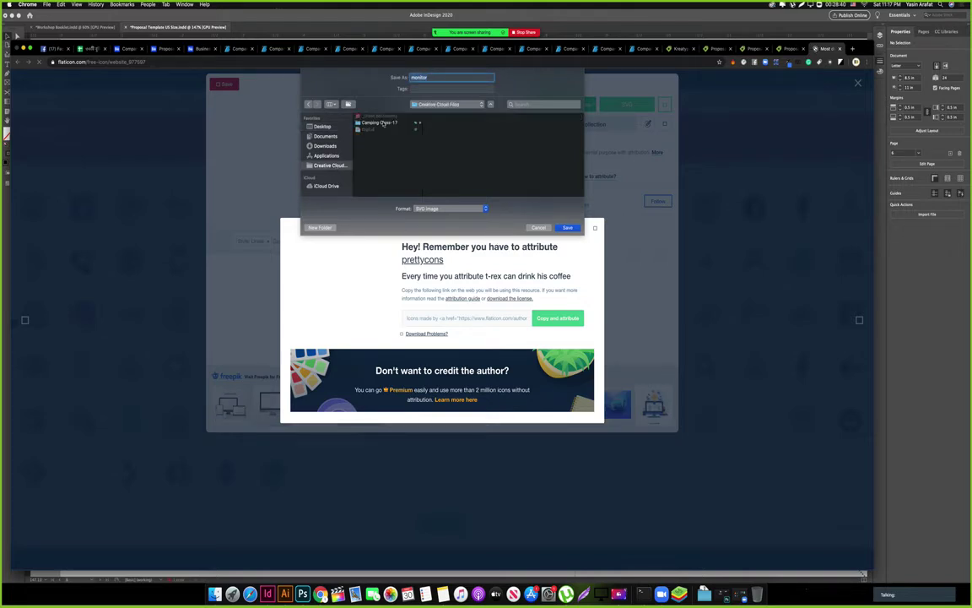
{"action": "left_click", "coordinate": [382, 122]}
{"action": "left_click", "coordinate": [441, 117]}
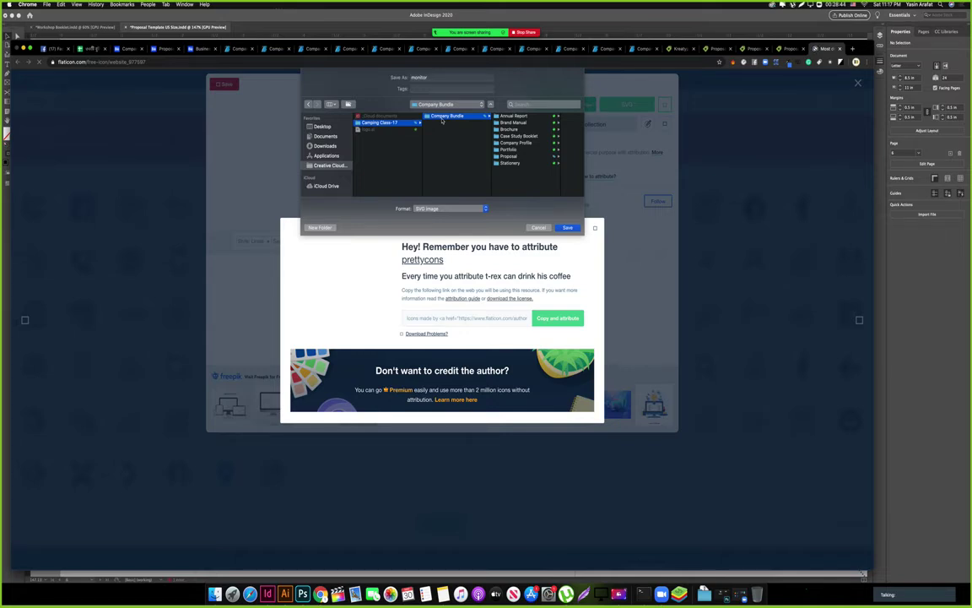
{"action": "left_click", "coordinate": [458, 152]}
{"action": "key", "text": "super+shift+n"}
{"action": "type", "text": "I"}
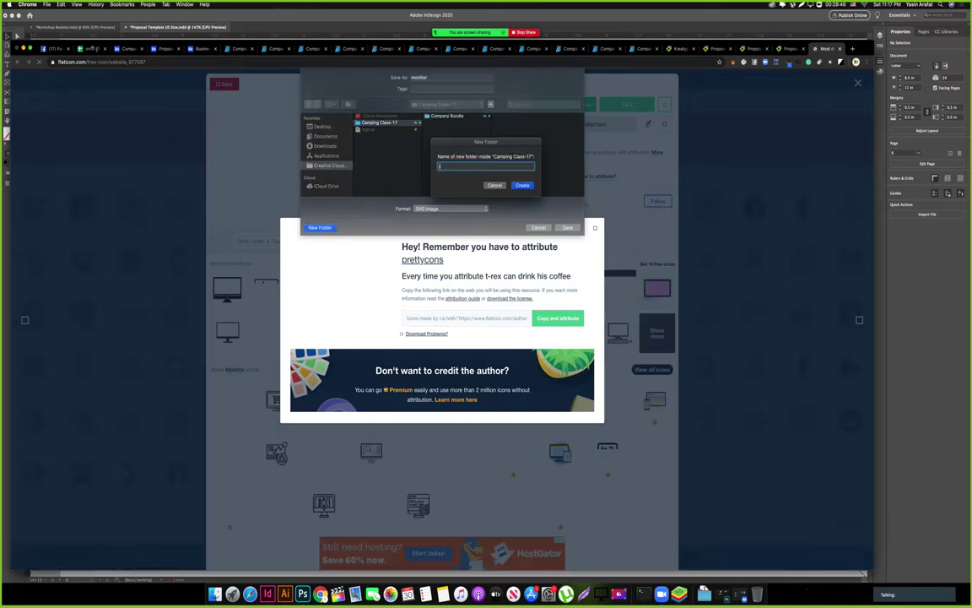
{"action": "type", "text": "conds"}
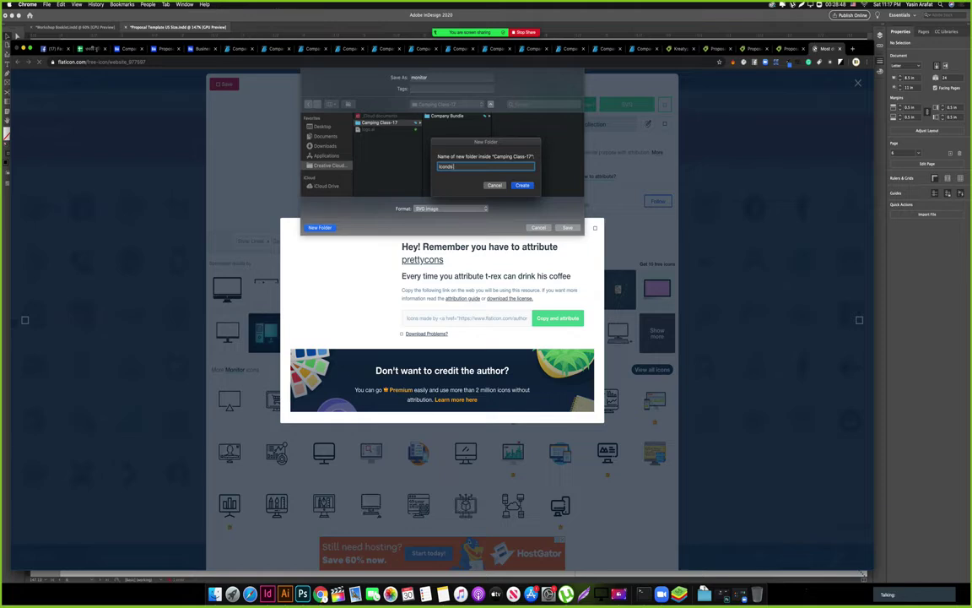
{"action": "type", "text": " Downloaded"}
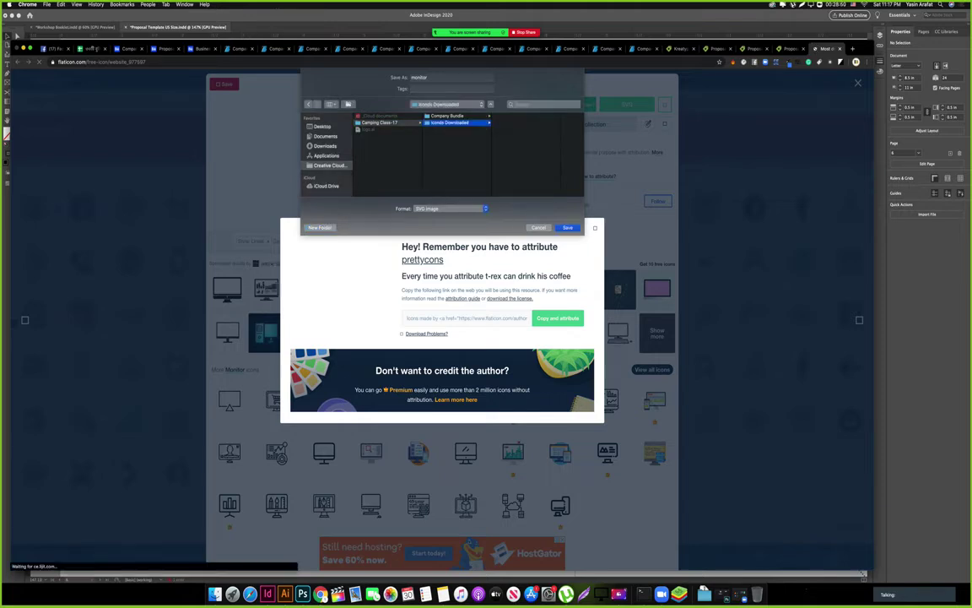
{"action": "key", "text": "Return"}
{"action": "key", "text": "Return"}
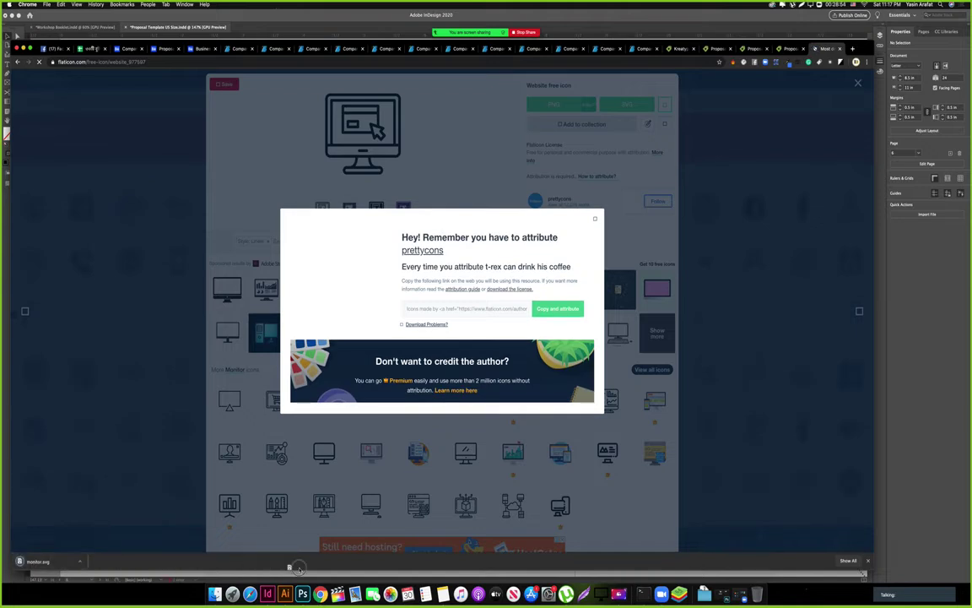
Open monitor.svg in Illustrator and scale the icon down to about 85 by 83 pt, leaving it selected.
{"action": "left_click", "coordinate": [286, 593]}
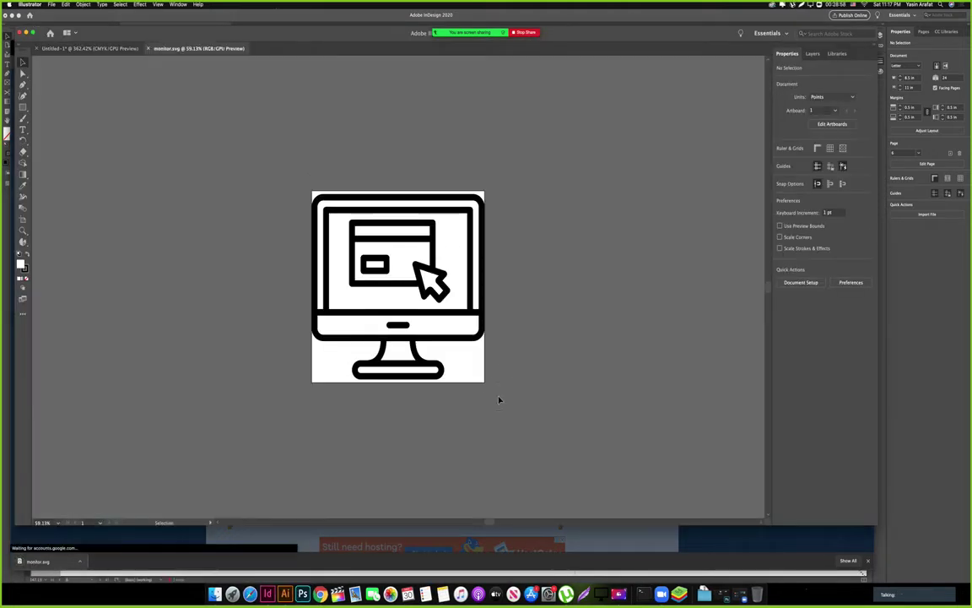
{"action": "left_click_drag", "start_coordinate": [499, 398], "coordinate": [297, 176]}
{"action": "left_click_drag", "start_coordinate": [486, 286], "coordinate": [413, 302]}
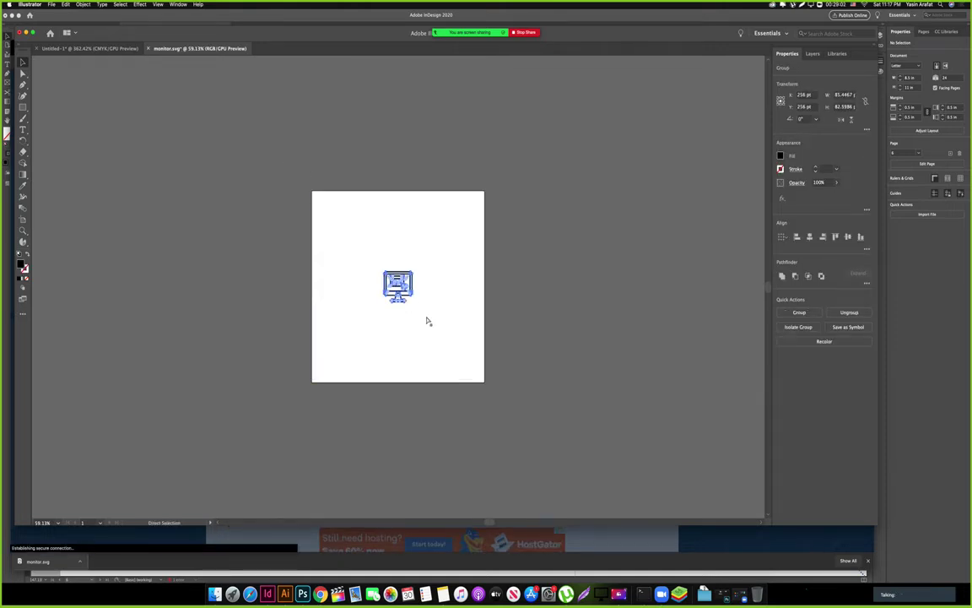
{"action": "left_click", "coordinate": [343, 241]}
{"action": "left_click", "coordinate": [397, 287]}
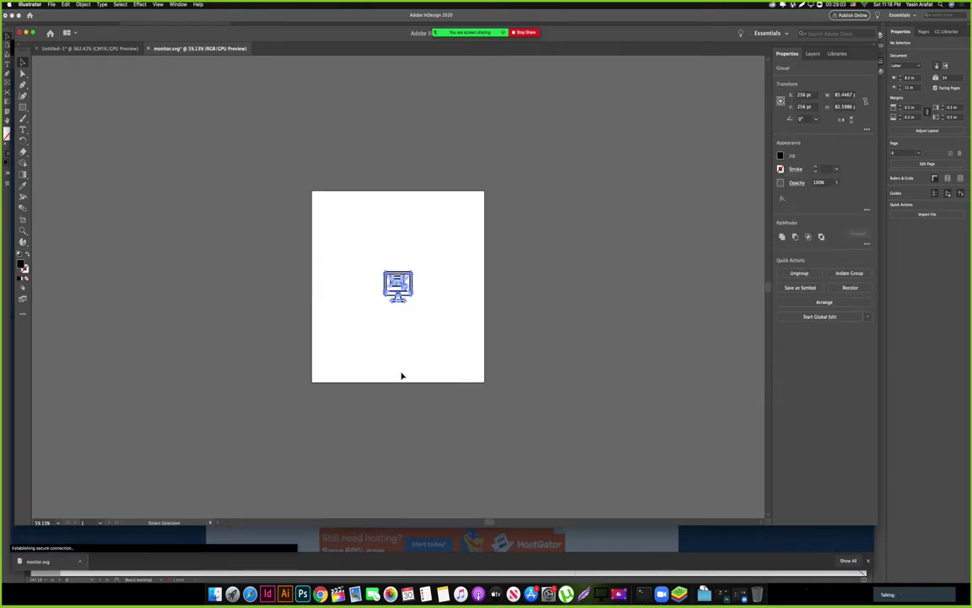
Paste the monitor icon onto the Our Services page in InDesign and scale it to about 0.78 by 0.76 in.
{"action": "left_click", "coordinate": [268, 593]}
{"action": "key", "text": "ctrl+v"}
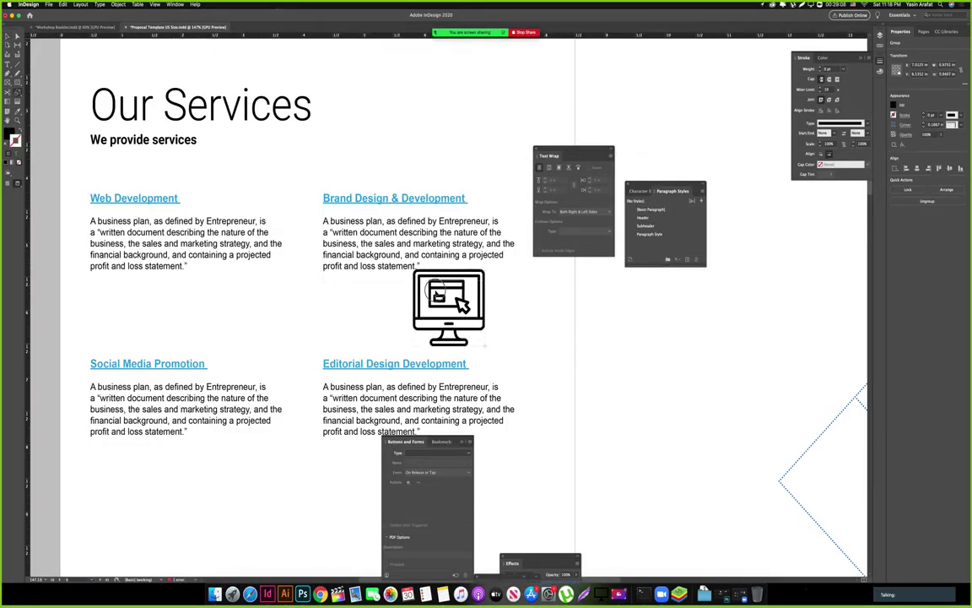
{"action": "left_click_drag", "start_coordinate": [412, 270], "coordinate": [437, 296]}
{"action": "left_click_drag", "start_coordinate": [469, 329], "coordinate": [360, 332]}
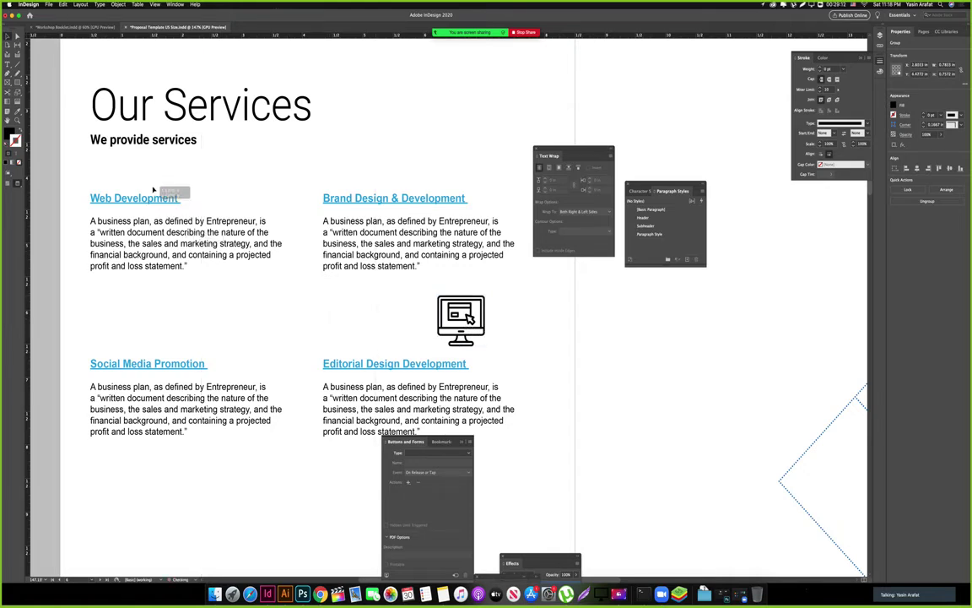
Set the monitor icon above the Web Development heading and shift it together with all four service blocks lower on the page.
{"action": "left_click_drag", "start_coordinate": [108, 158], "coordinate": [387, 413]}
{"action": "key", "text": "Tab"}
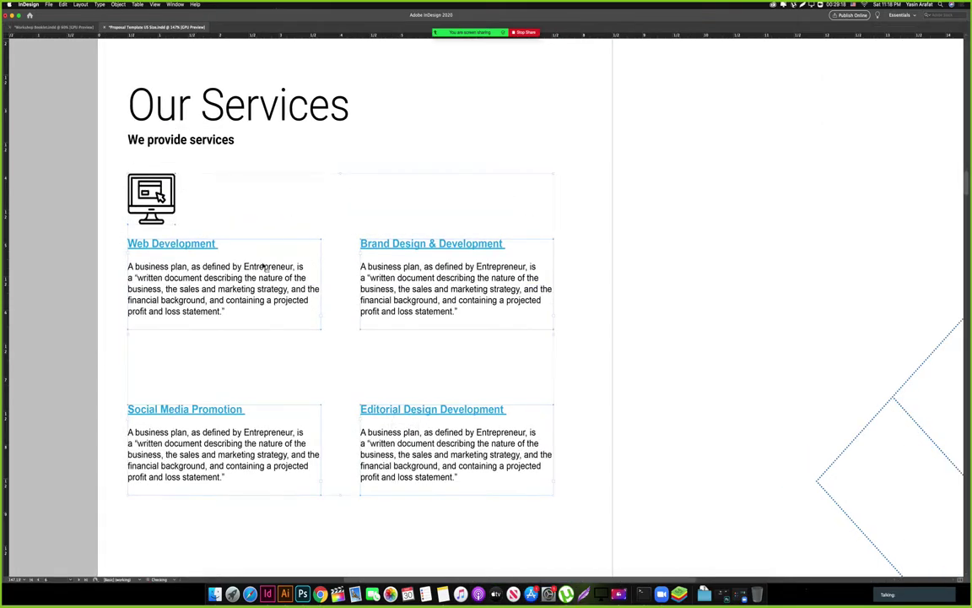
{"action": "left_click_drag", "start_coordinate": [234, 267], "coordinate": [235, 288]}
{"action": "left_click", "coordinate": [341, 199]}
{"action": "key", "text": "Tab"}
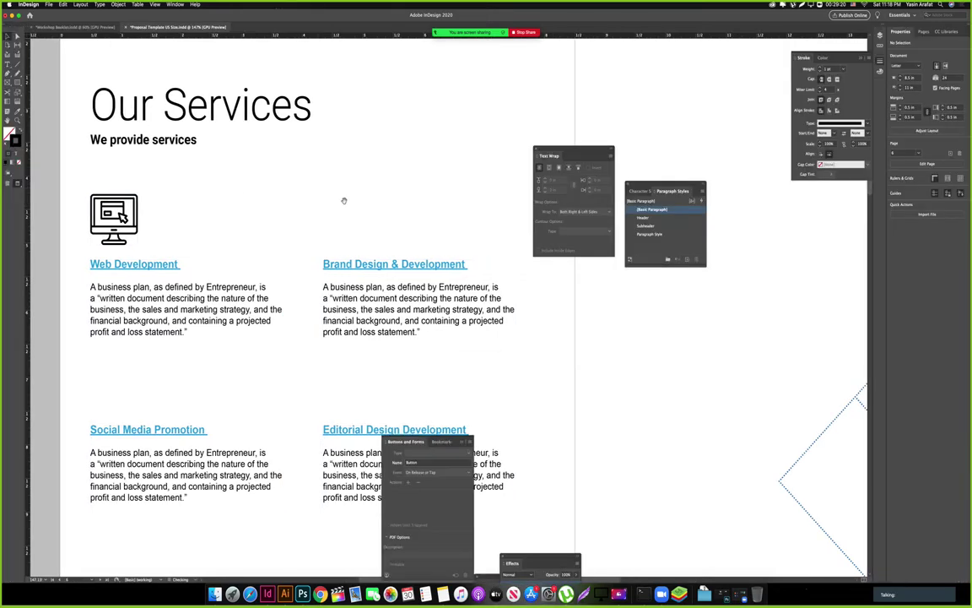
{"action": "scroll", "coordinate": [345, 204], "scroll_direction": "left", "scroll_amount": 1}
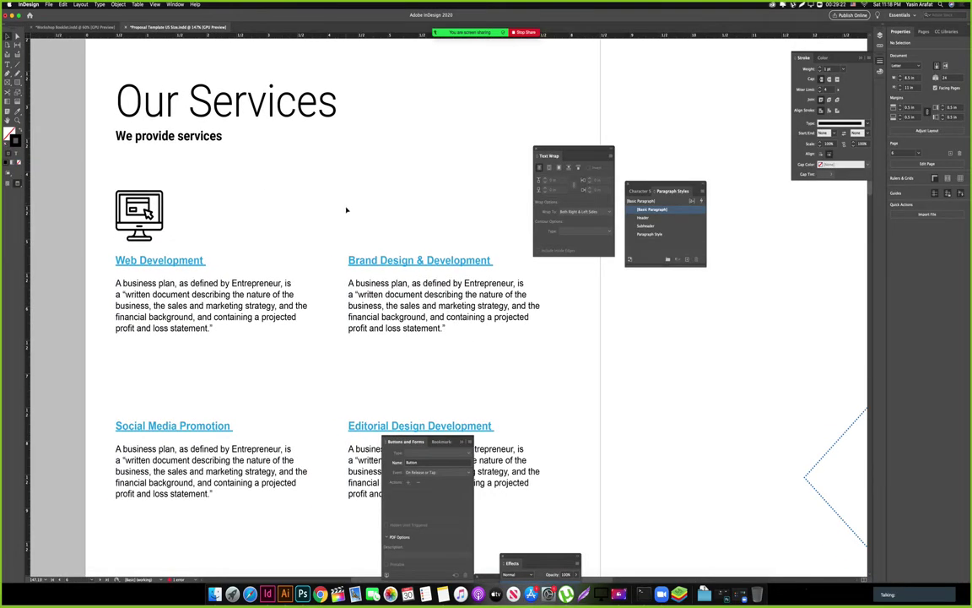
Switch to Chrome and download Flaticon's Open Book free icon as an SVG, saved as book in the Iconds Downloaded folder.
{"action": "key", "text": "super+Tab"}
{"action": "left_click", "coordinate": [319, 594]}
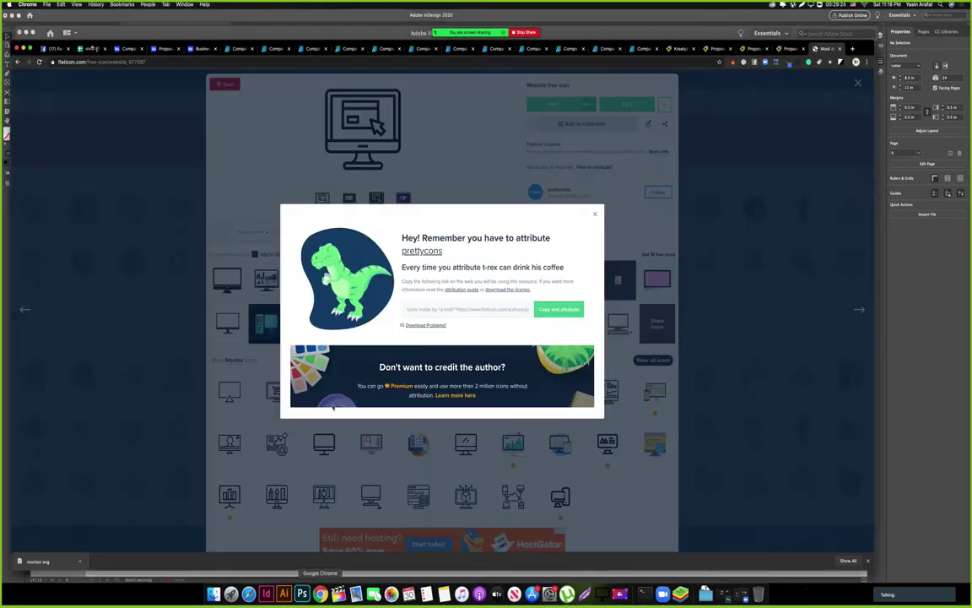
{"action": "left_click", "coordinate": [594, 216]}
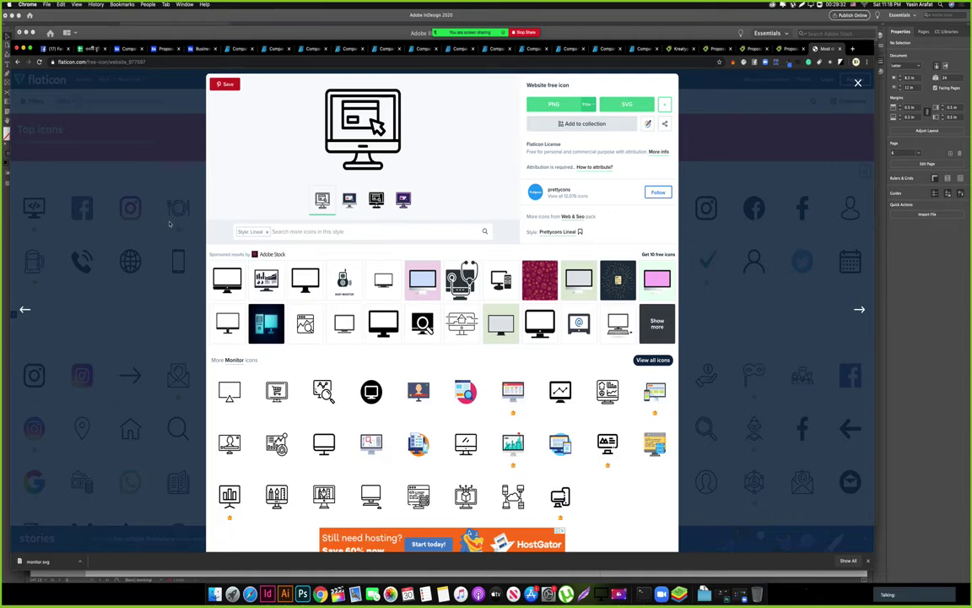
{"action": "left_click", "coordinate": [858, 83]}
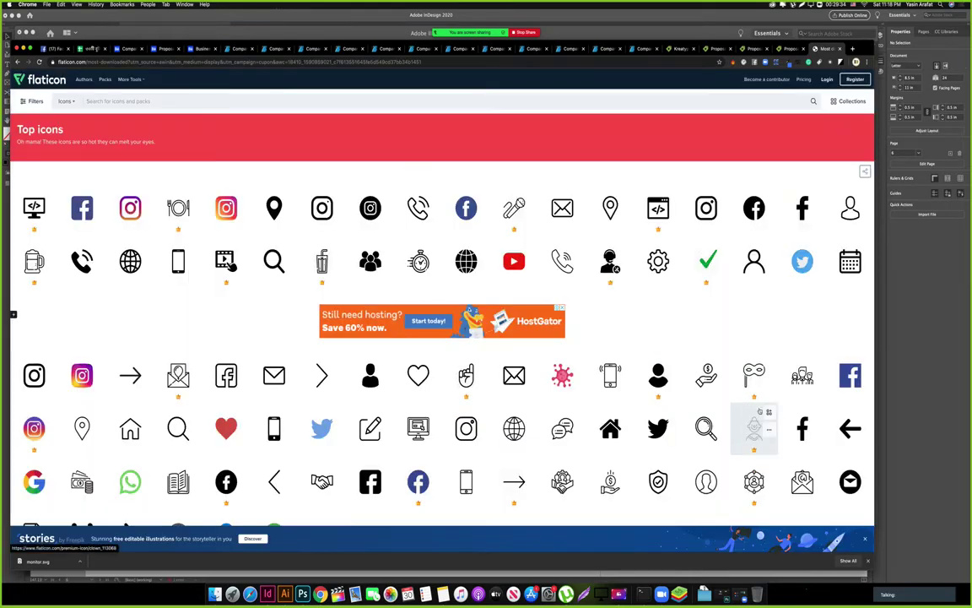
{"action": "scroll", "coordinate": [760, 422], "scroll_direction": "down", "scroll_amount": 2}
{"action": "scroll", "coordinate": [777, 447], "scroll_direction": "down", "scroll_amount": 1}
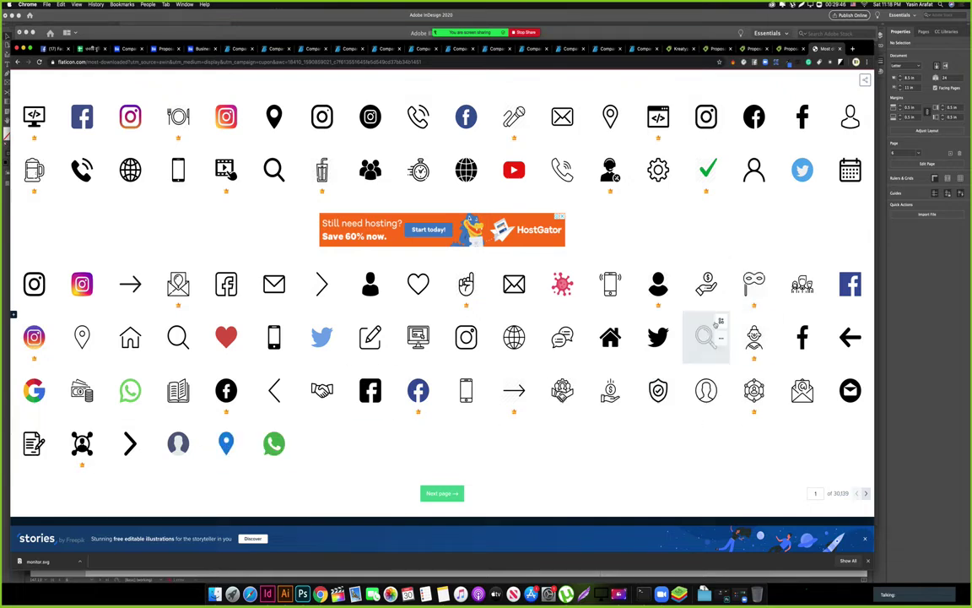
{"action": "left_click", "coordinate": [190, 405]}
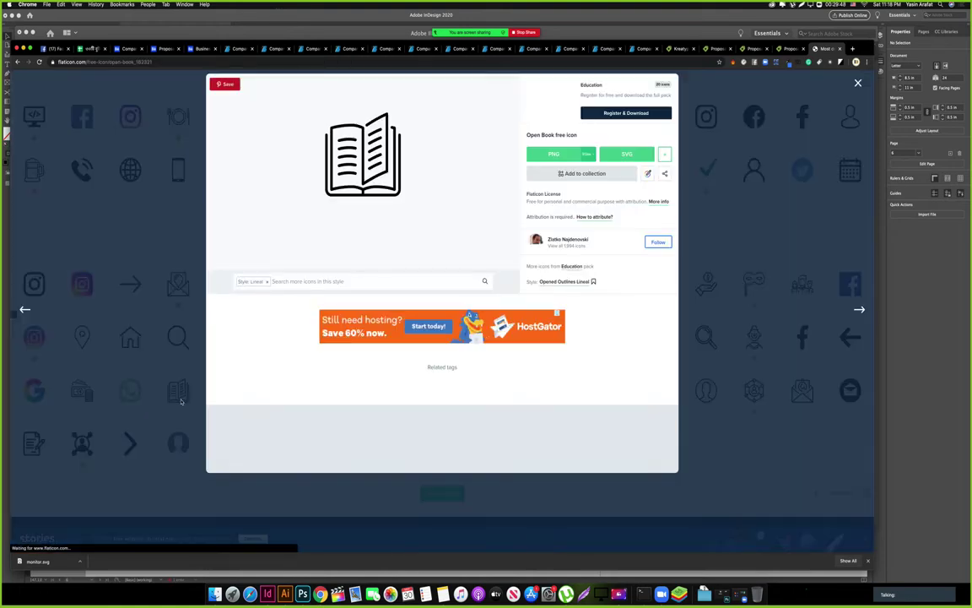
{"action": "left_click", "coordinate": [627, 153]}
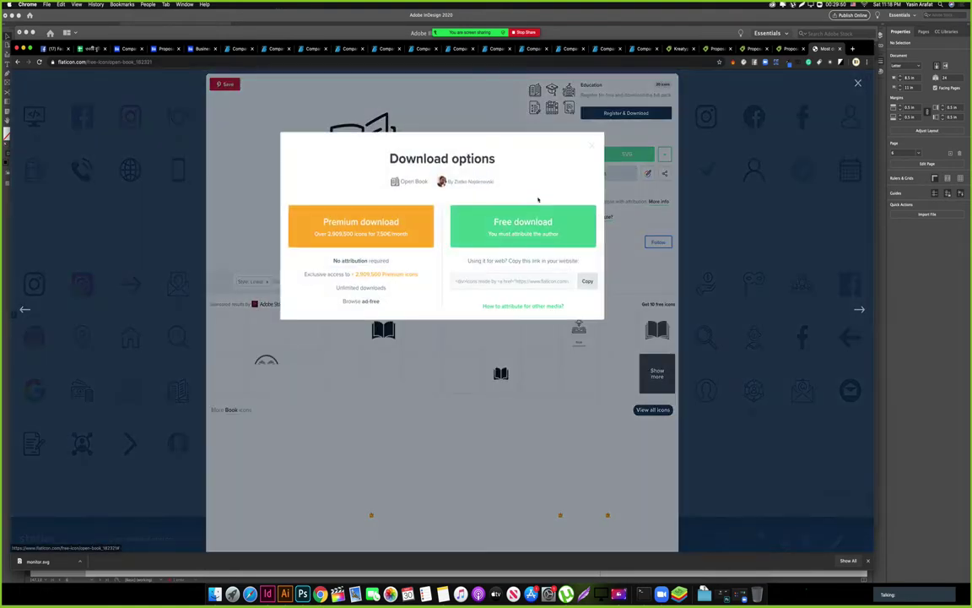
{"action": "left_click", "coordinate": [518, 223]}
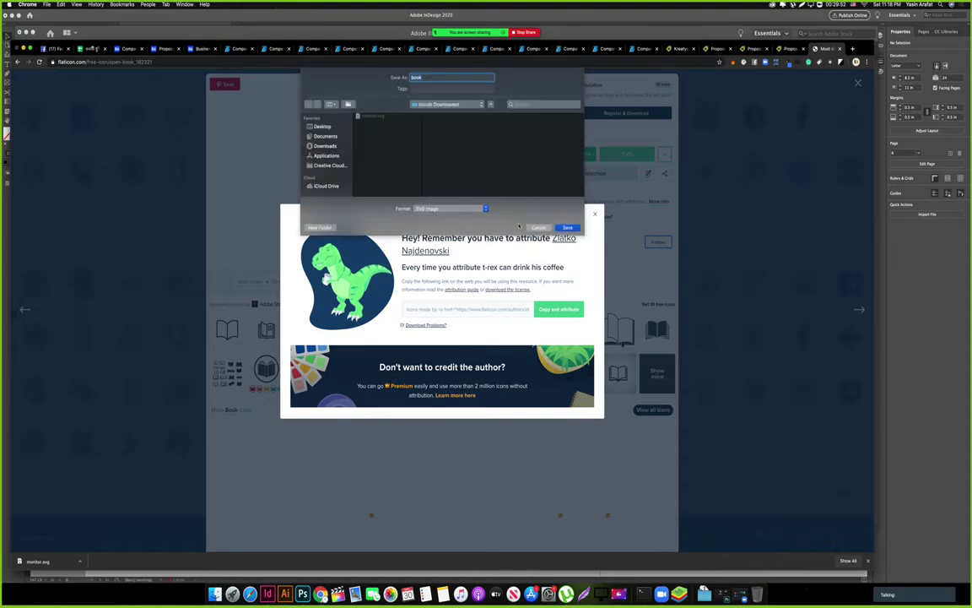
{"action": "left_click", "coordinate": [567, 227]}
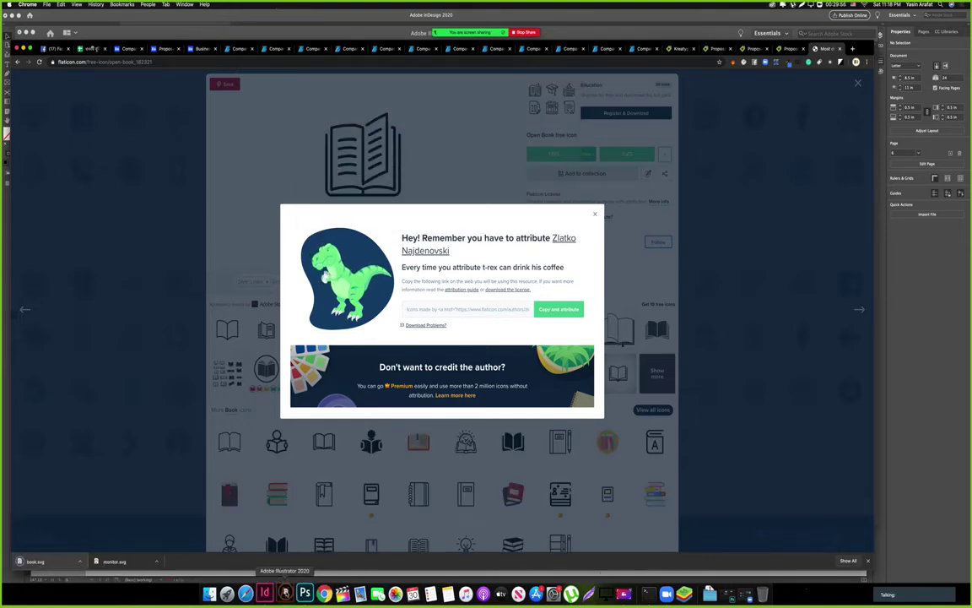
Open book.svg in Illustrator, scale the book icon down to about 1.64 in square and copy it.
{"action": "left_click", "coordinate": [284, 593]}
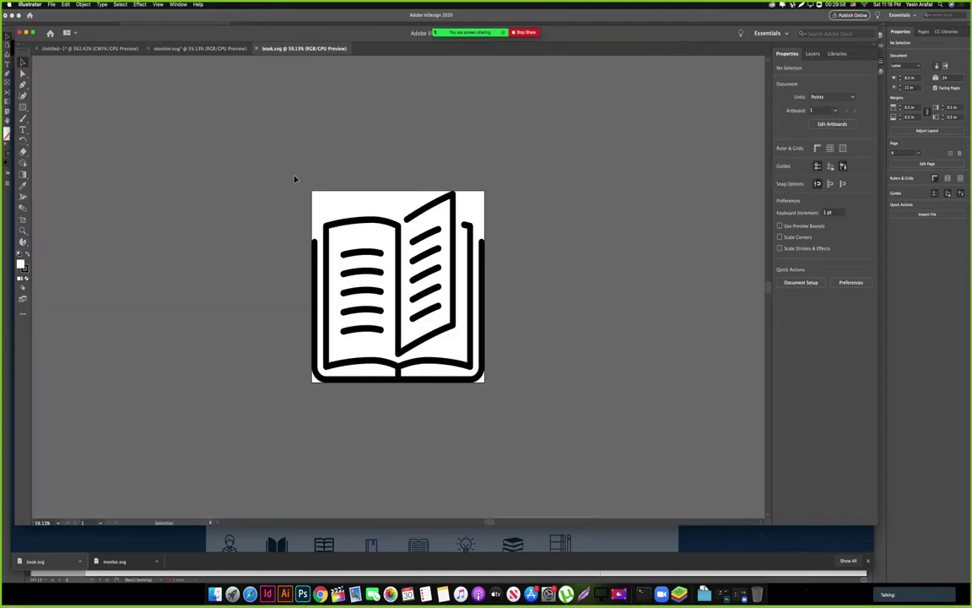
{"action": "left_click", "coordinate": [473, 300]}
{"action": "left_click_drag", "start_coordinate": [485, 287], "coordinate": [426, 309]}
Paste the book icon into InDesign, place it above the Brand Design & Development heading and scale it to about 0.84 in square.
{"action": "key", "text": "super+Tab"}
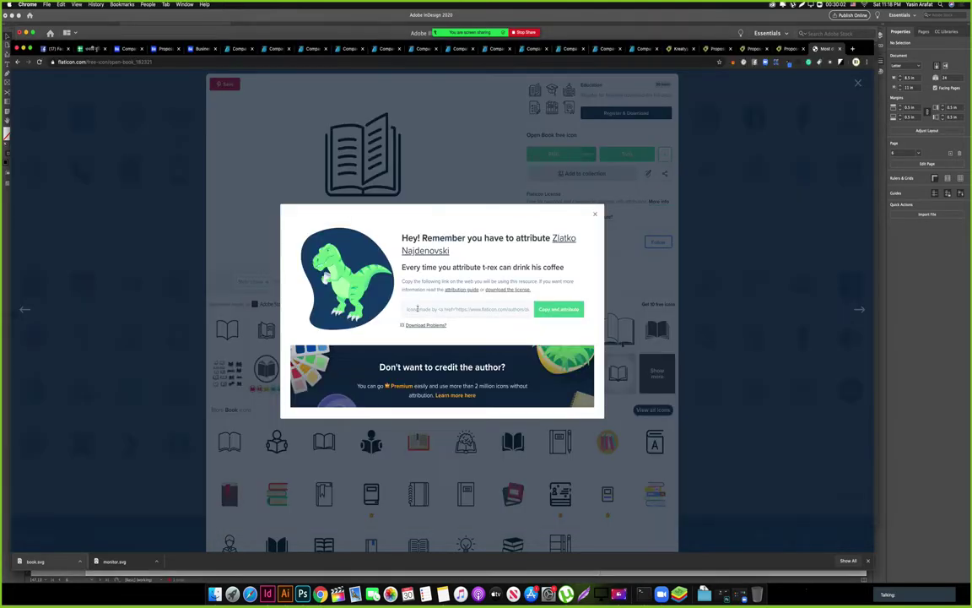
{"action": "left_click", "coordinate": [268, 594]}
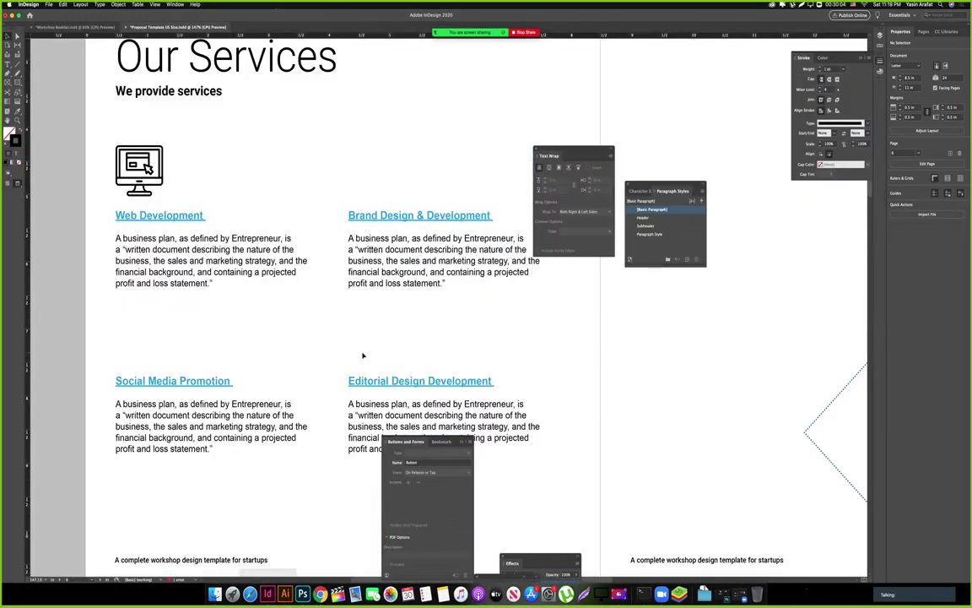
{"action": "key", "text": "super+v"}
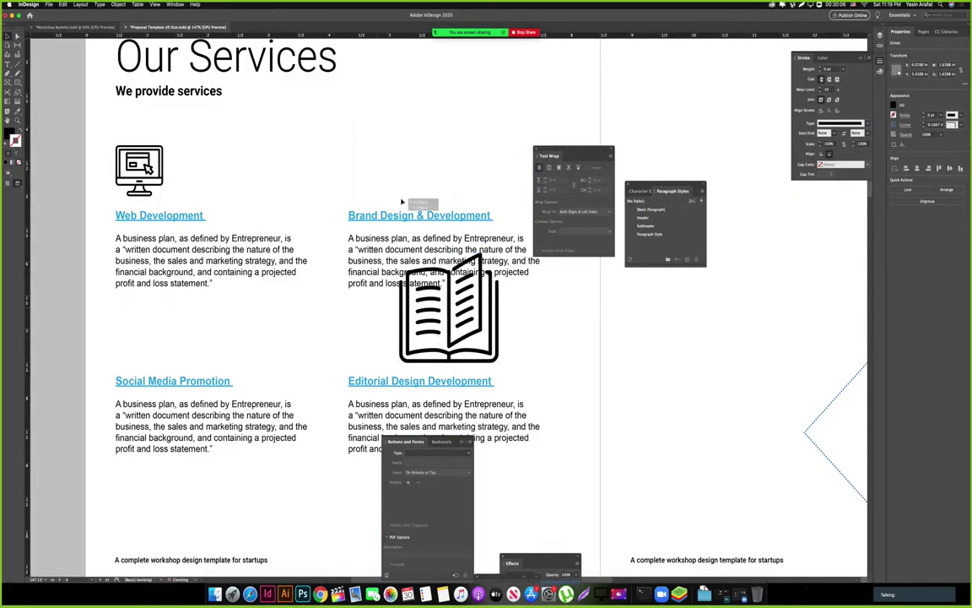
{"action": "left_click_drag", "start_coordinate": [403, 202], "coordinate": [402, 176]}
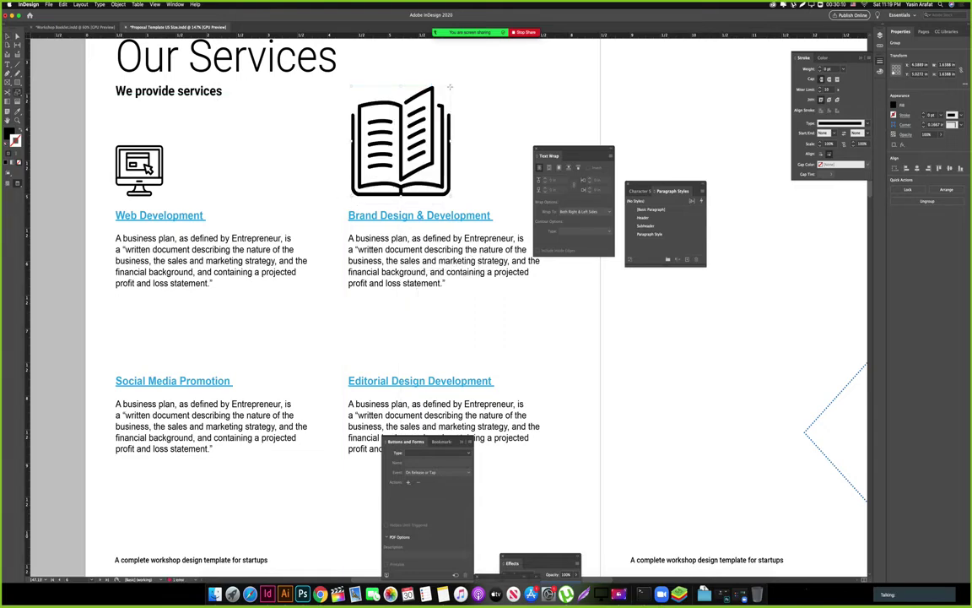
{"action": "left_click_drag", "start_coordinate": [400, 142], "coordinate": [400, 141]}
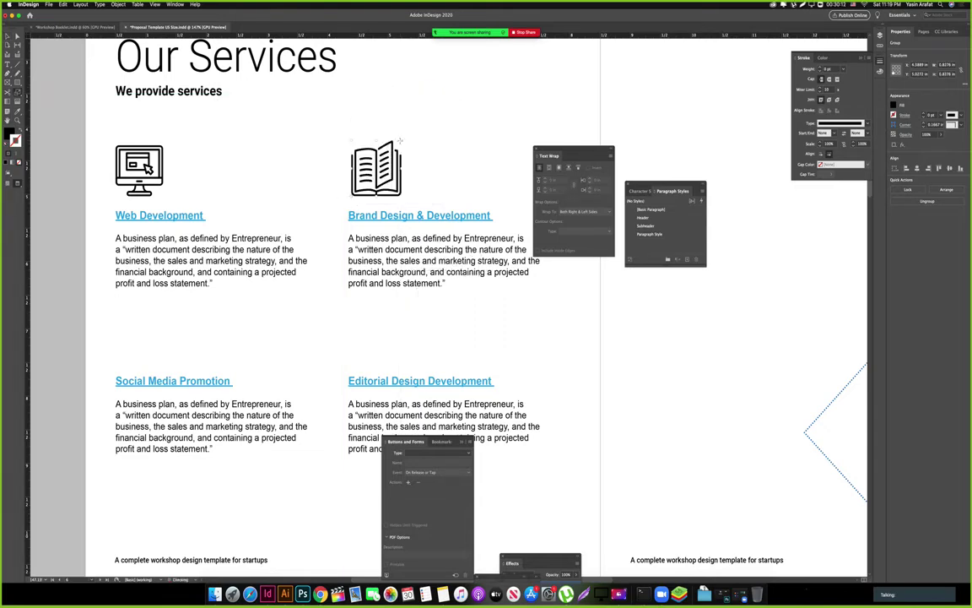
{"action": "left_click", "coordinate": [436, 162]}
{"action": "left_click_drag", "start_coordinate": [396, 270], "coordinate": [413, 249]}
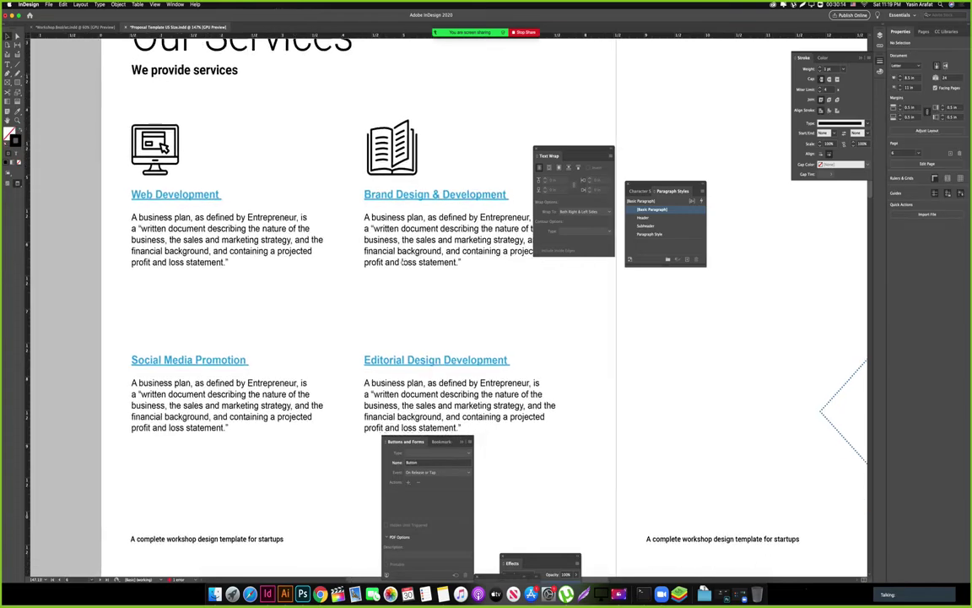
Return to Flaticon's Top icons list in Chrome and download the Speech Bubble free icon as an SVG named chat.
{"action": "key", "text": "super+Tab"}
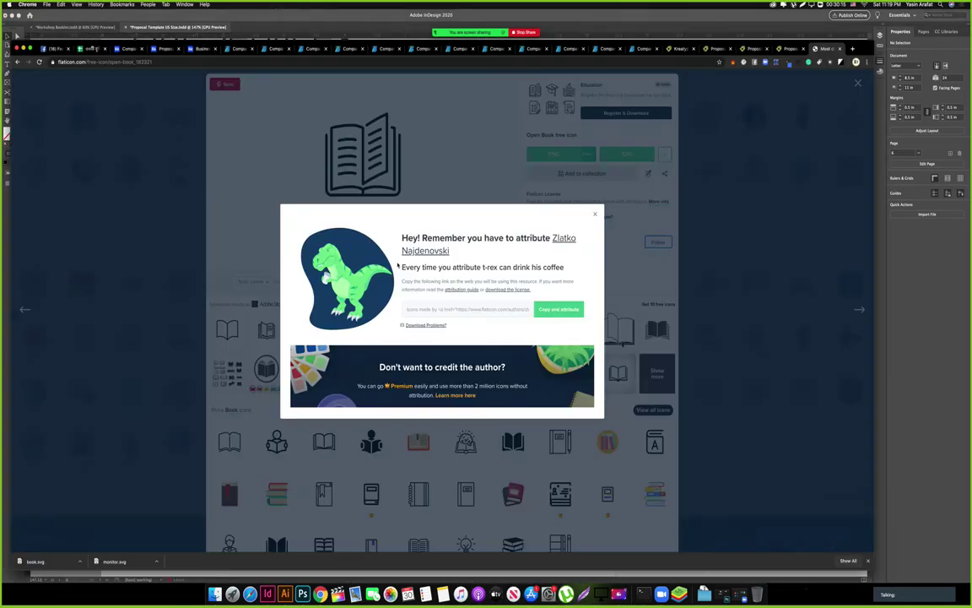
{"action": "left_click", "coordinate": [593, 216]}
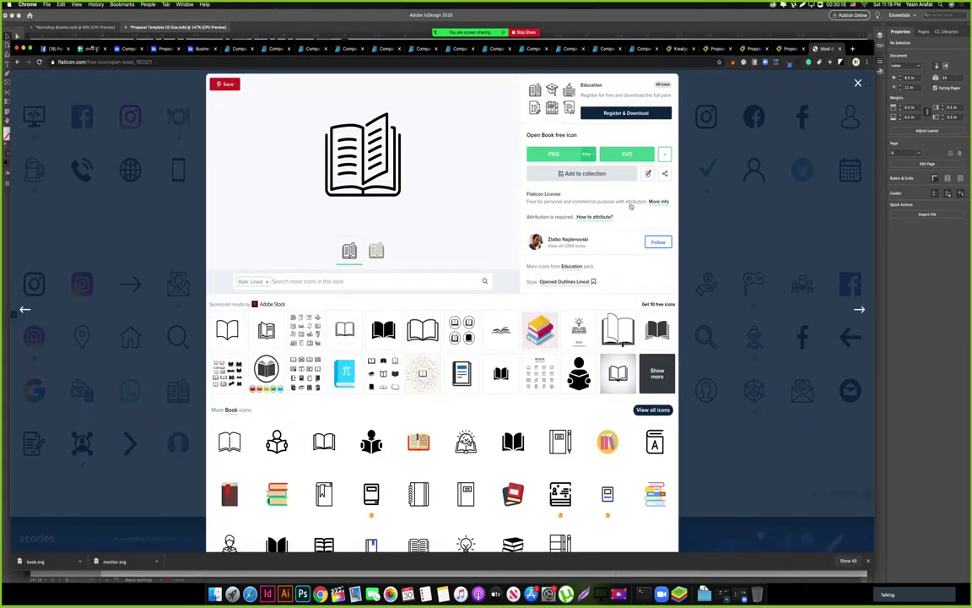
{"action": "left_click", "coordinate": [857, 83]}
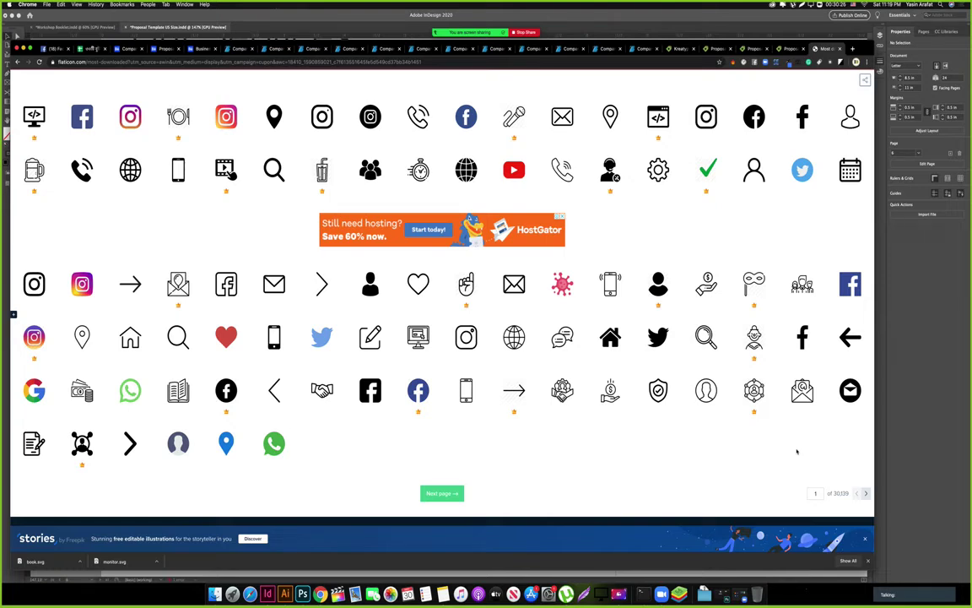
{"action": "left_click", "coordinate": [560, 334]}
{"action": "left_click", "coordinate": [639, 157]}
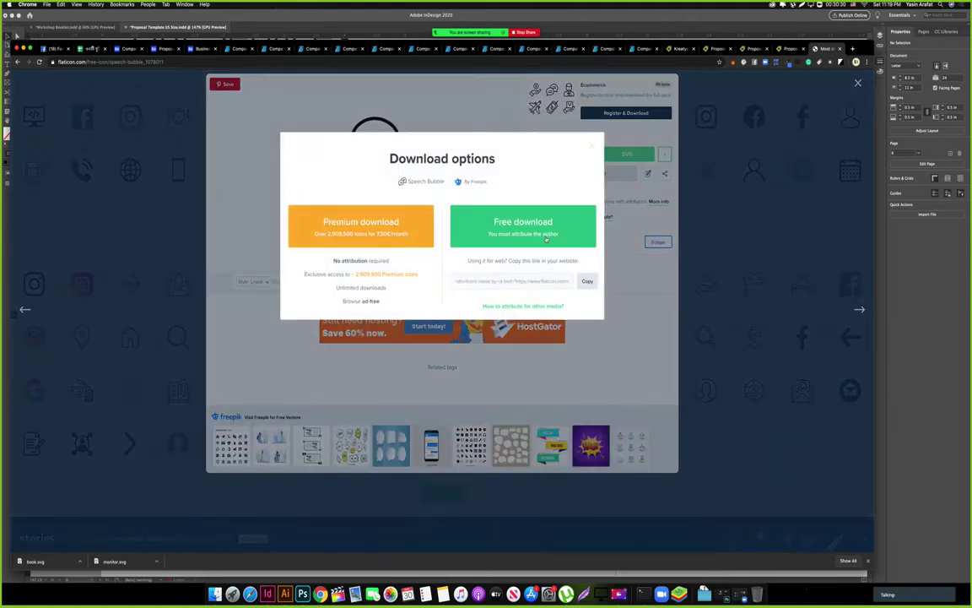
{"action": "left_click", "coordinate": [546, 238]}
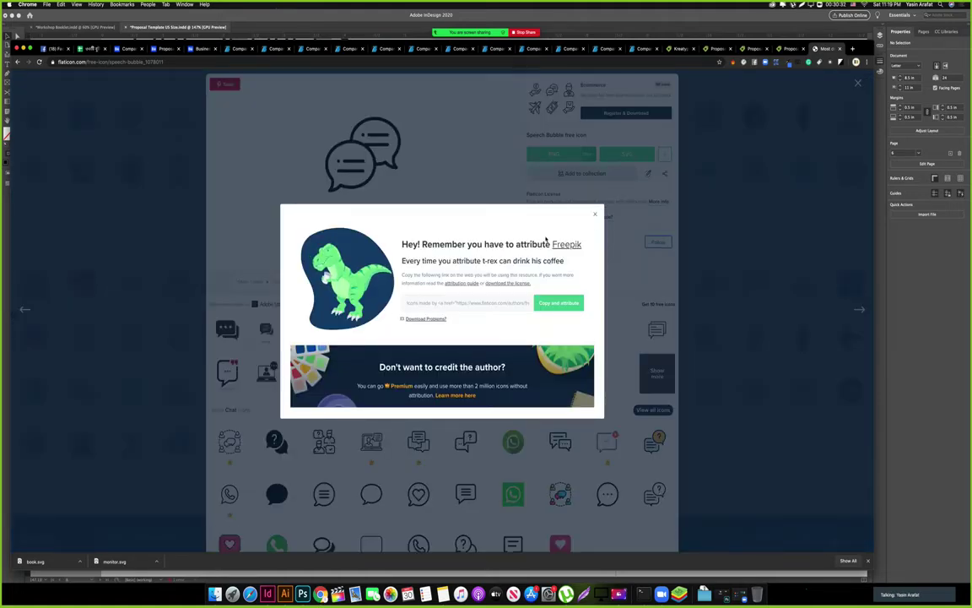
{"action": "left_click", "coordinate": [569, 228]}
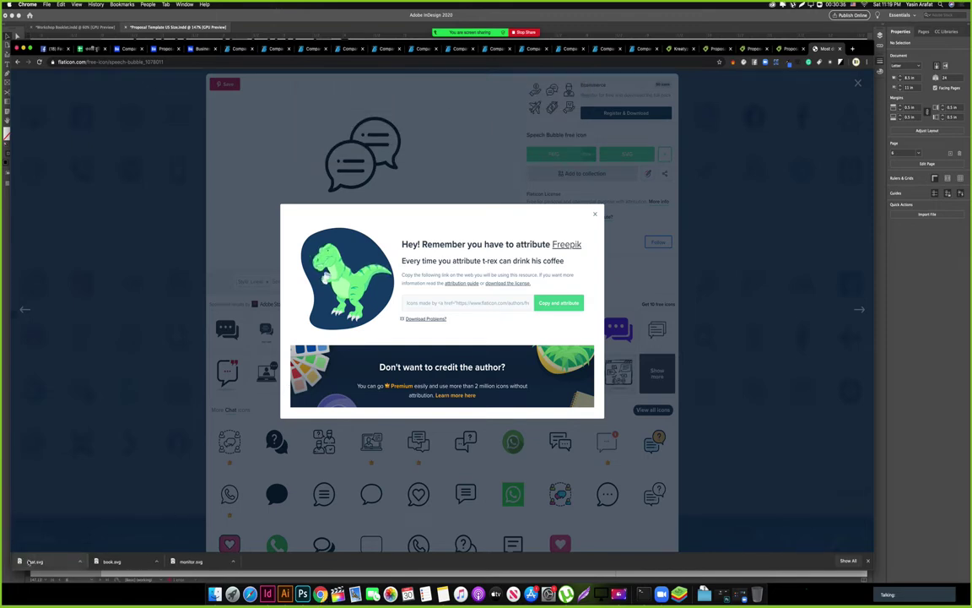
Open chat.svg in Illustrator, scale both speech bubbles together to about 137 by 123 pt and copy them.
{"action": "left_click", "coordinate": [285, 593]}
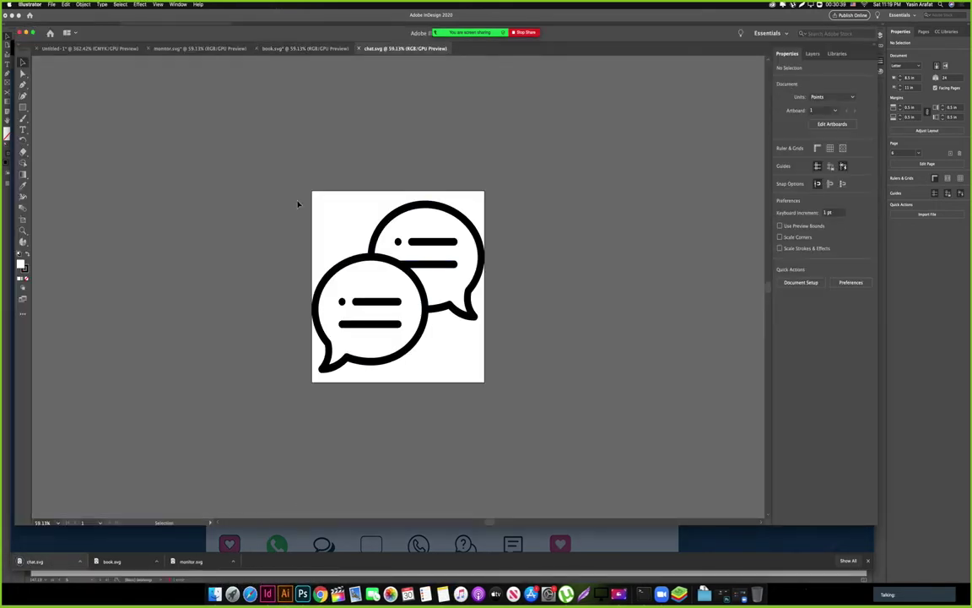
{"action": "left_click_drag", "start_coordinate": [297, 204], "coordinate": [484, 348]}
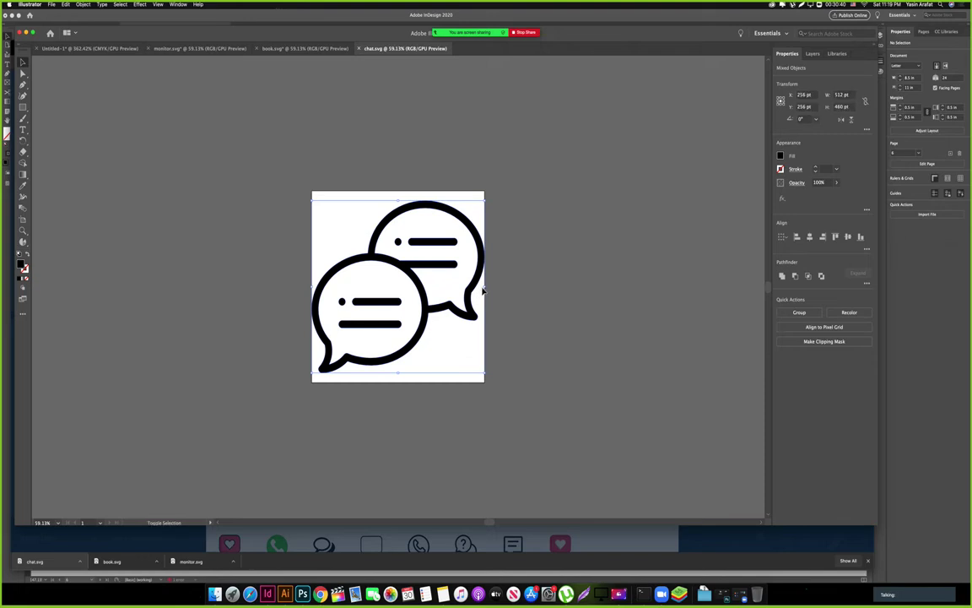
{"action": "left_click_drag", "start_coordinate": [484, 288], "coordinate": [423, 317]}
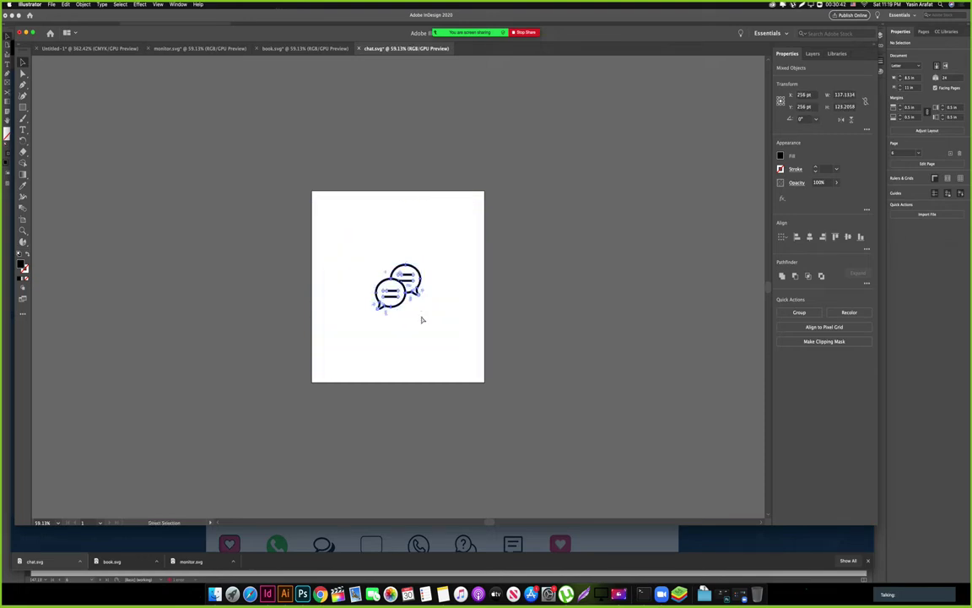
Paste the chat icon into InDesign, scale it to about 0.94 by 0.84 in and place it above the Social Media Promotion heading.
{"action": "key", "text": "super+Tab"}
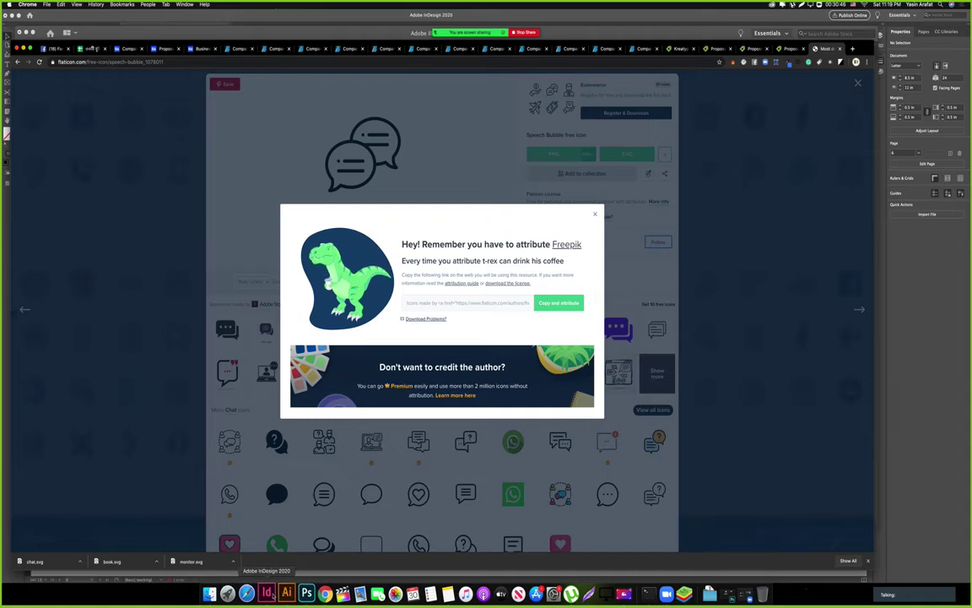
{"action": "key", "text": "super+Tab"}
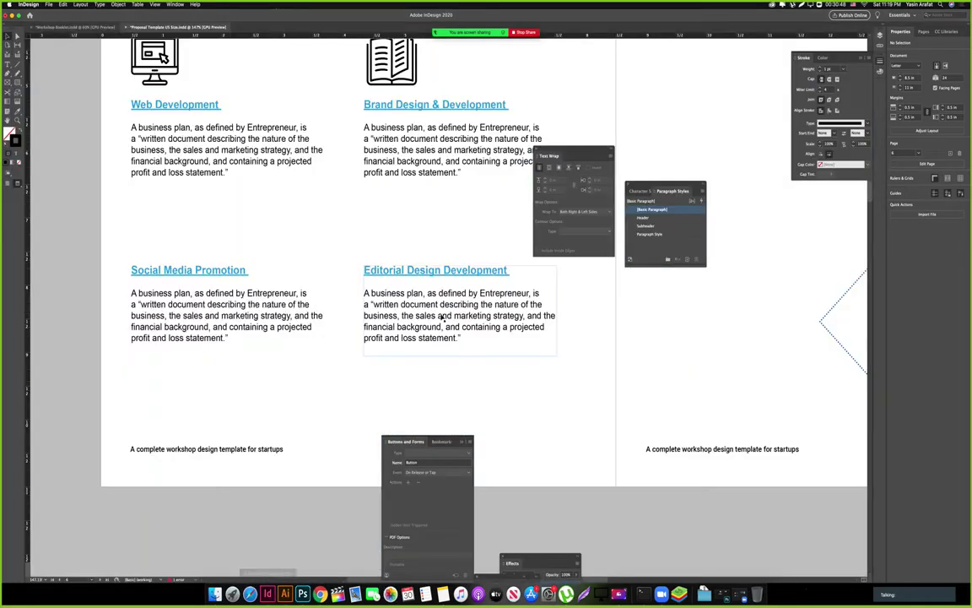
{"action": "key", "text": "super+v"}
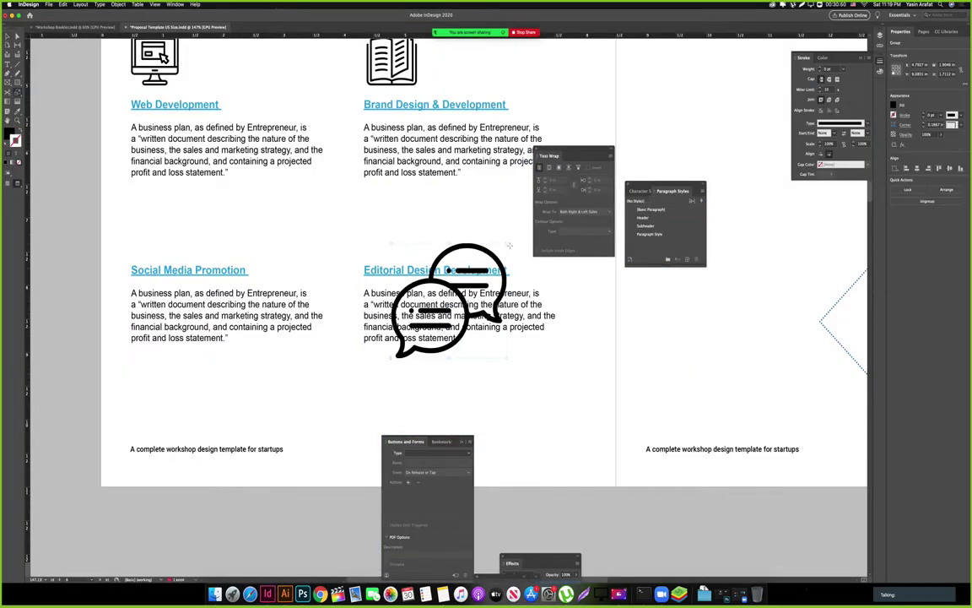
{"action": "left_click_drag", "start_coordinate": [448, 288], "coordinate": [453, 295]}
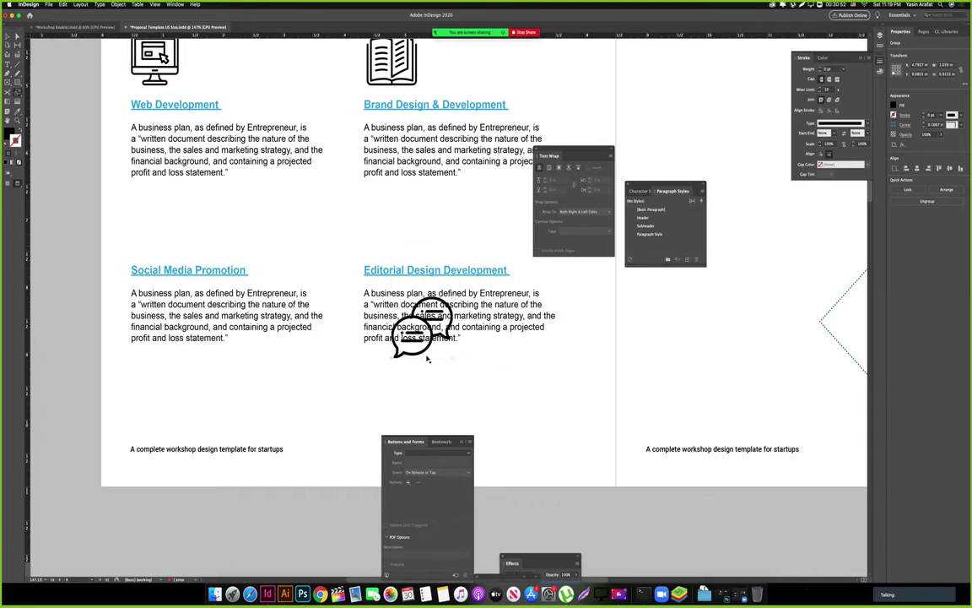
{"action": "left_click_drag", "start_coordinate": [425, 354], "coordinate": [169, 247]}
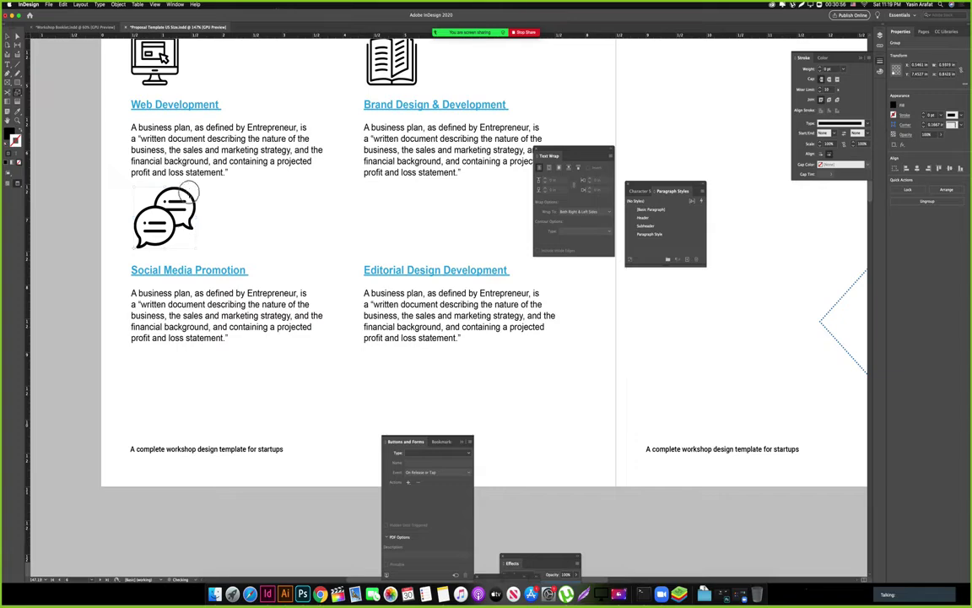
Return to Flaticon's Top icons list in Chrome and download the Edit free icon as an SVG named edit.
{"action": "key", "text": "super+Tab"}
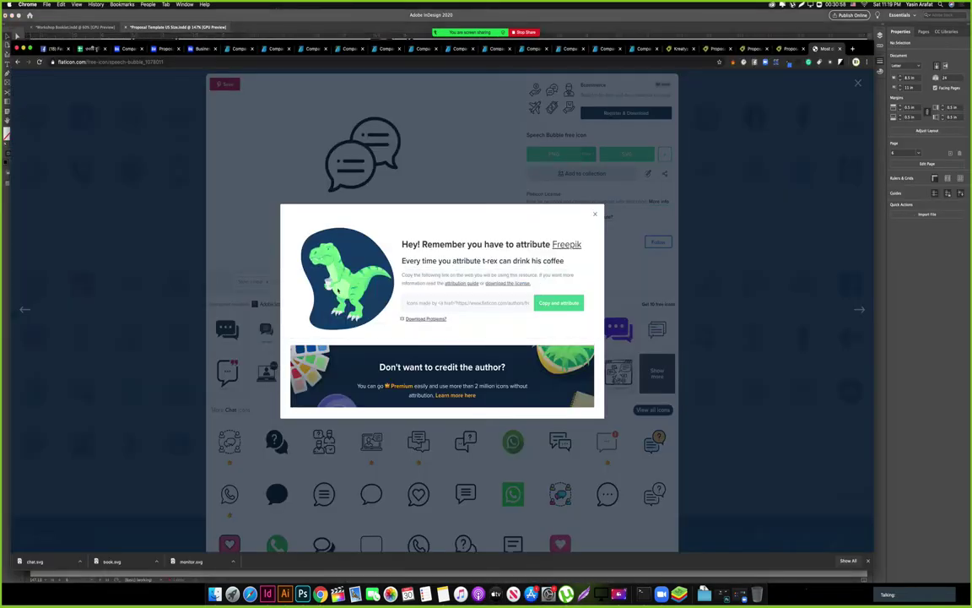
{"action": "left_click", "coordinate": [598, 213]}
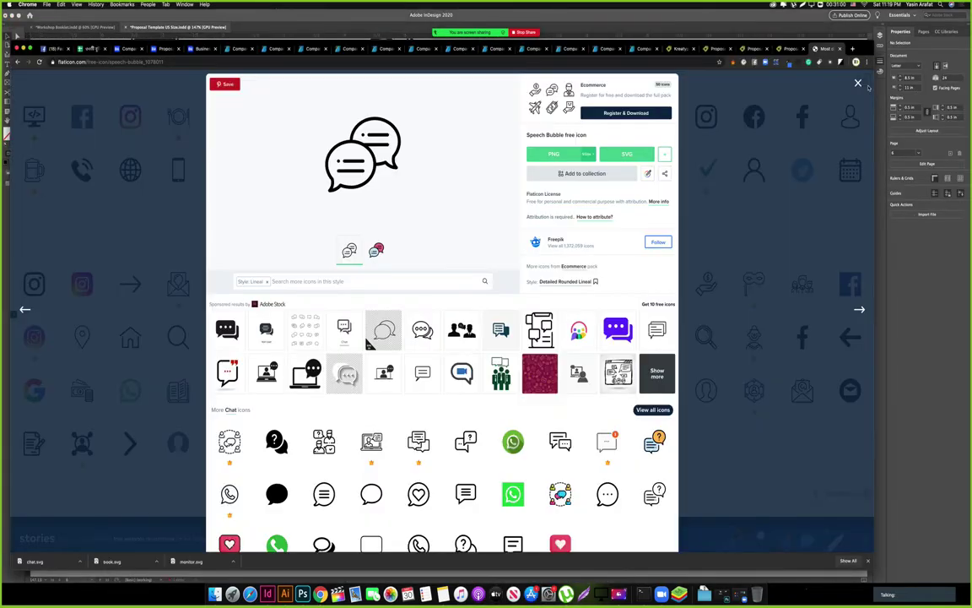
{"action": "left_click", "coordinate": [858, 82]}
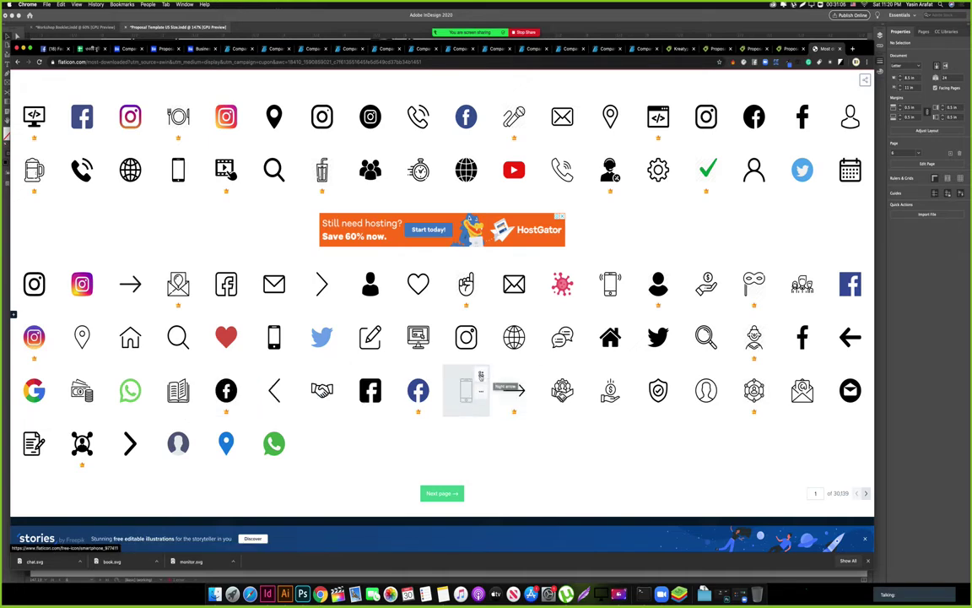
{"action": "left_click", "coordinate": [368, 342]}
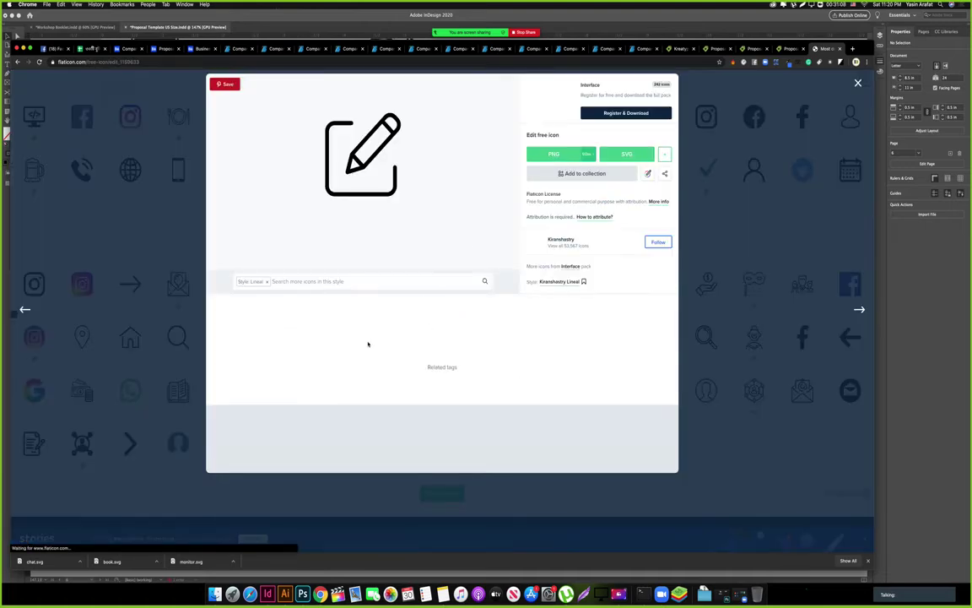
{"action": "left_click", "coordinate": [606, 157]}
{"action": "left_click", "coordinate": [537, 226]}
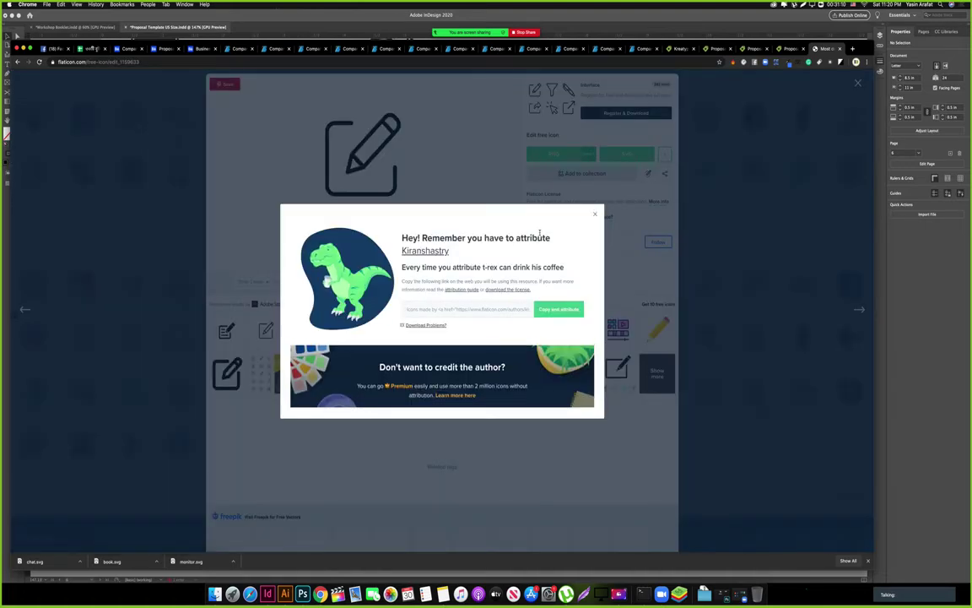
{"action": "left_click", "coordinate": [571, 228]}
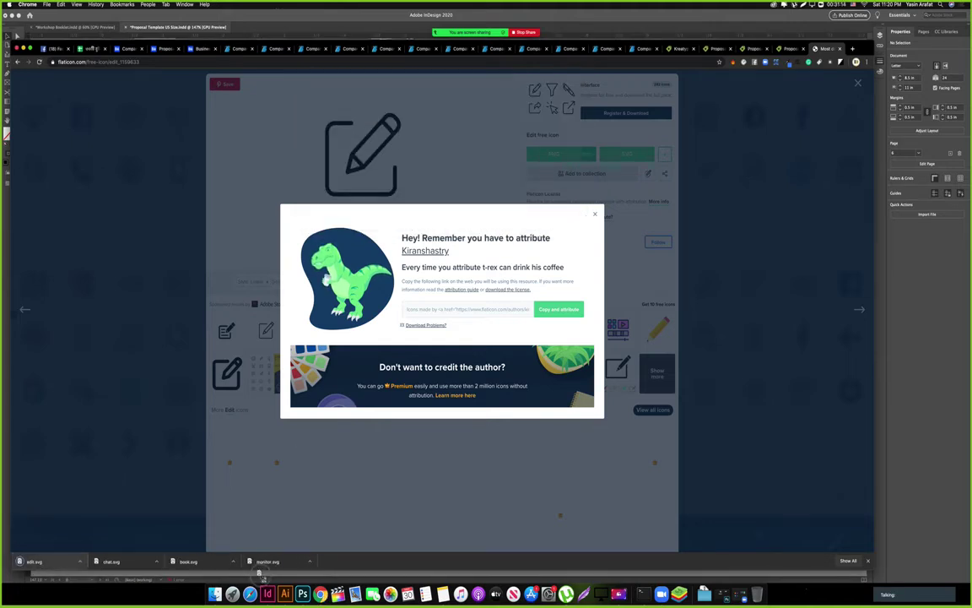
Open edit.svg in Illustrator, scale the whole pencil icon down about its centre and copy it.
{"action": "left_click_drag", "start_coordinate": [261, 576], "coordinate": [284, 593]}
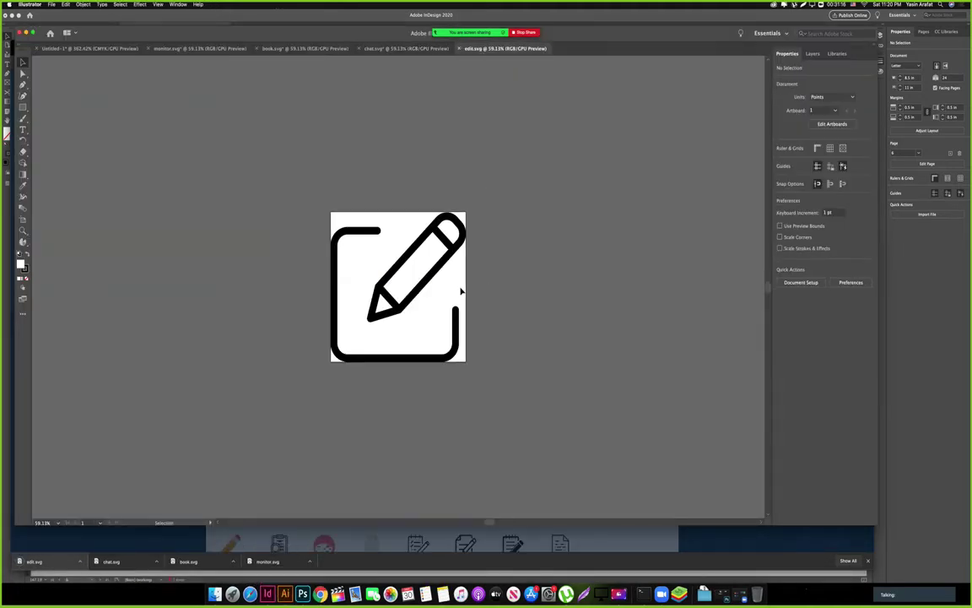
{"action": "key", "text": "super+a"}
{"action": "left_click_drag", "start_coordinate": [466, 288], "coordinate": [412, 312]}
{"action": "key", "text": "Tab"}
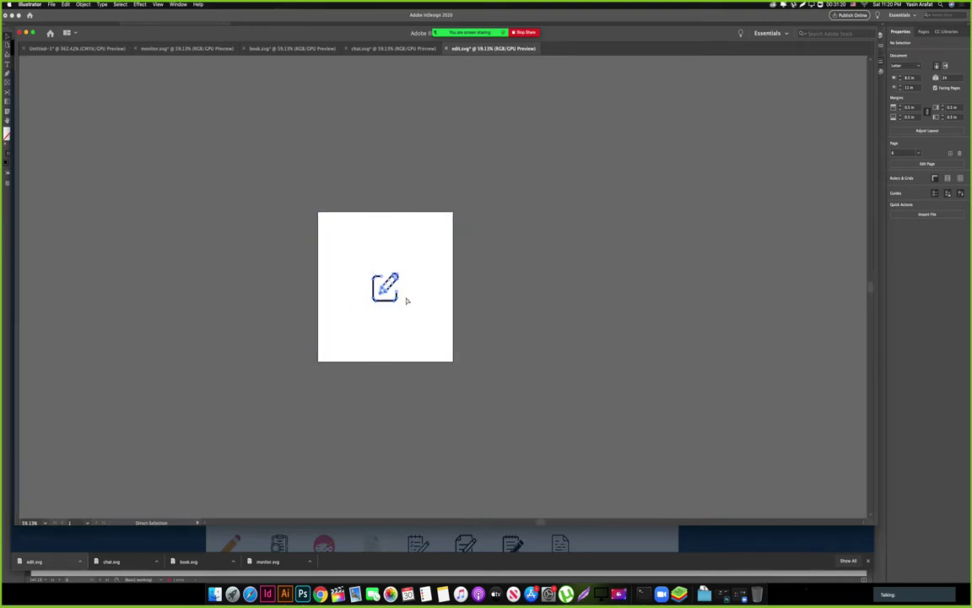
Paste the edit icon into InDesign, scale it down above Brand Design & Development and move the book icon above Editorial Design Development.
{"action": "key", "text": "super+Tab"}
{"action": "left_click", "coordinate": [406, 302]}
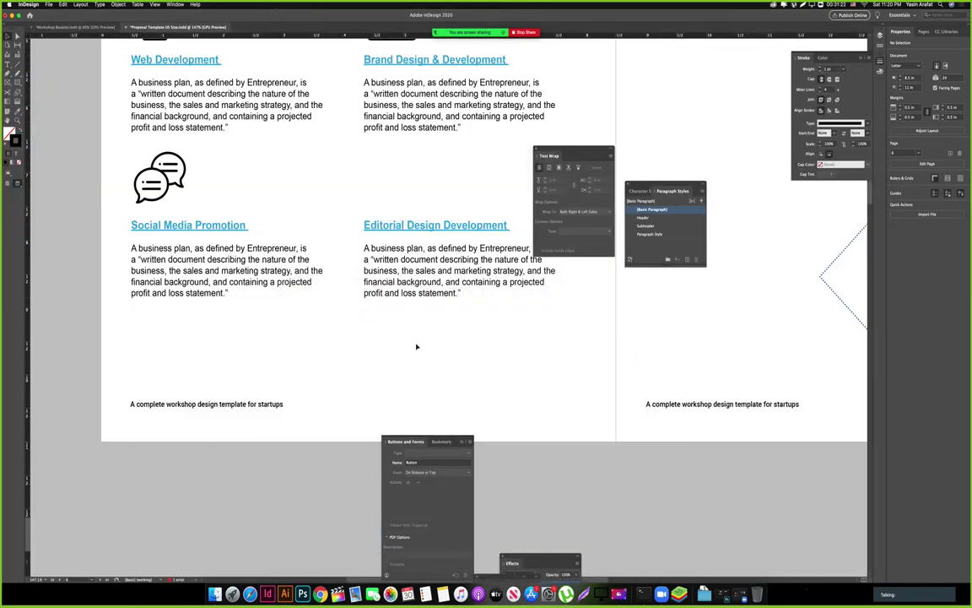
{"action": "key", "text": "super+v"}
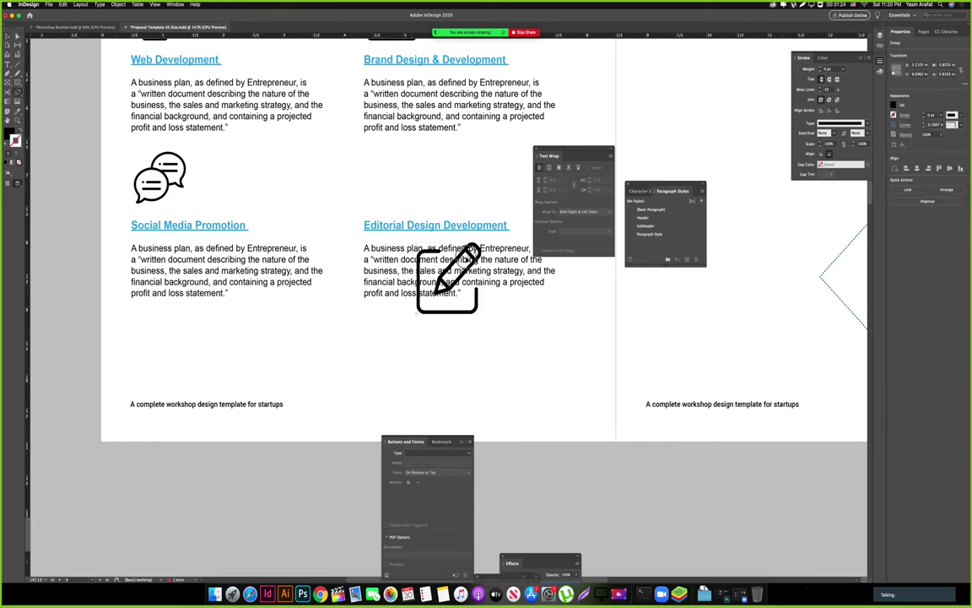
{"action": "key", "text": "Tab"}
{"action": "mouse_move", "coordinate": [348, 180]}
{"action": "left_mouse_down"}
{"action": "mouse_move", "coordinate": [402, 266]}
{"action": "mouse_move", "coordinate": [403, 349]}
{"action": "left_mouse_up"}
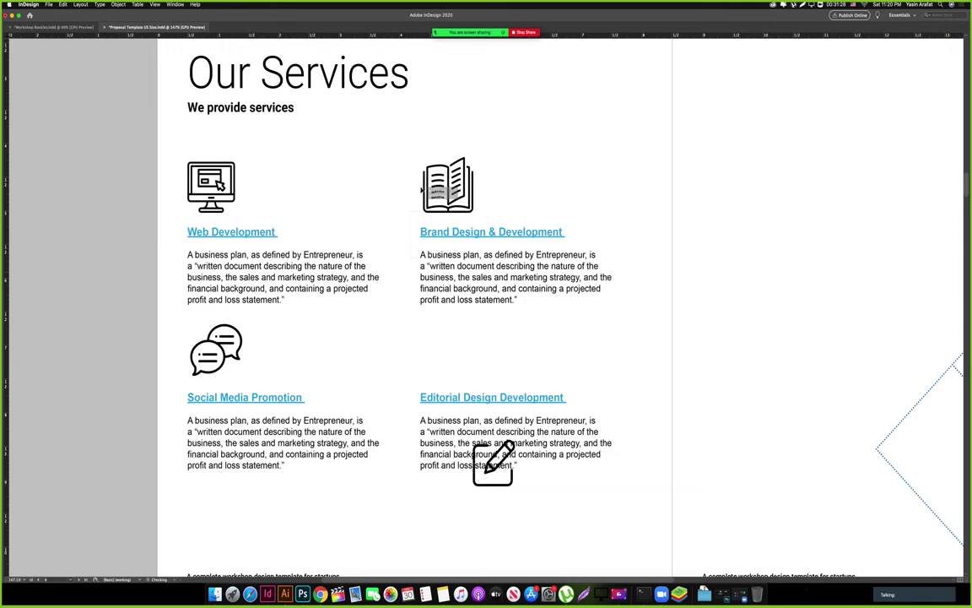
{"action": "left_click_drag", "start_coordinate": [436, 214], "coordinate": [437, 212]}
{"action": "left_click", "coordinate": [514, 185]}
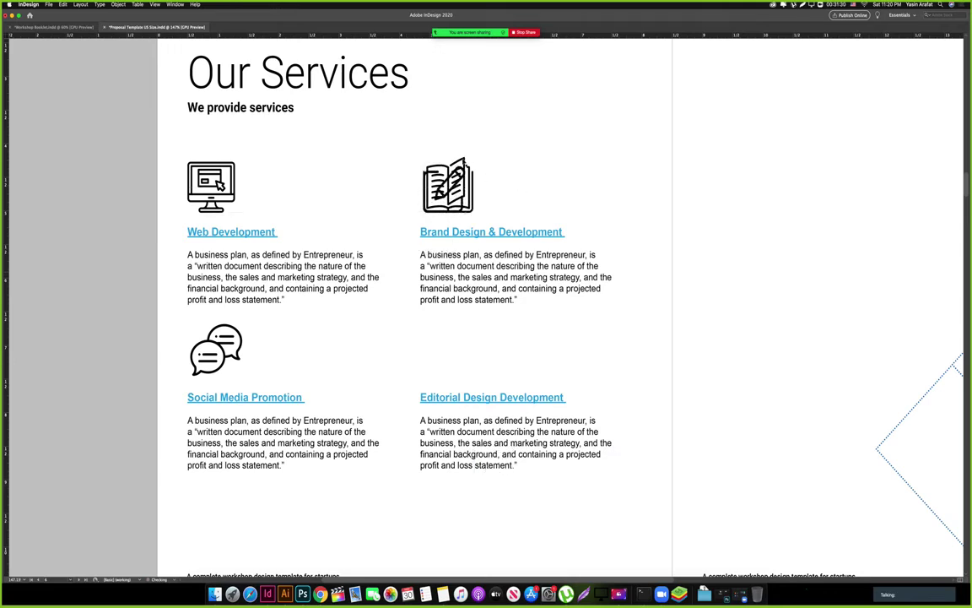
{"action": "mouse_move", "coordinate": [464, 160]}
{"action": "left_mouse_down"}
{"action": "mouse_move", "coordinate": [458, 327]}
{"action": "mouse_move", "coordinate": [470, 324]}
{"action": "left_mouse_up"}
{"action": "left_click_drag", "start_coordinate": [628, 329], "coordinate": [476, 339]}
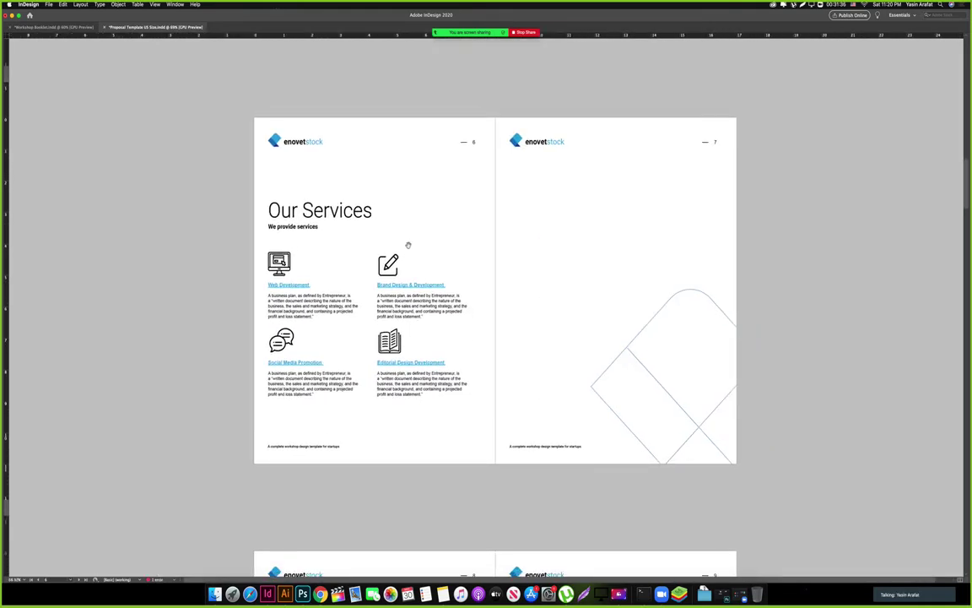
Show the layout guides and review the earlier spreads alongside the Our Services page and the empty page 7.
{"action": "left_click_drag", "start_coordinate": [386, 217], "coordinate": [436, 276]}
{"action": "scroll", "coordinate": [450, 382], "scroll_direction": "down", "scroll_amount": 2}
{"action": "key", "text": "w"}
{"action": "left_click_drag", "start_coordinate": [497, 247], "coordinate": [442, 253]}
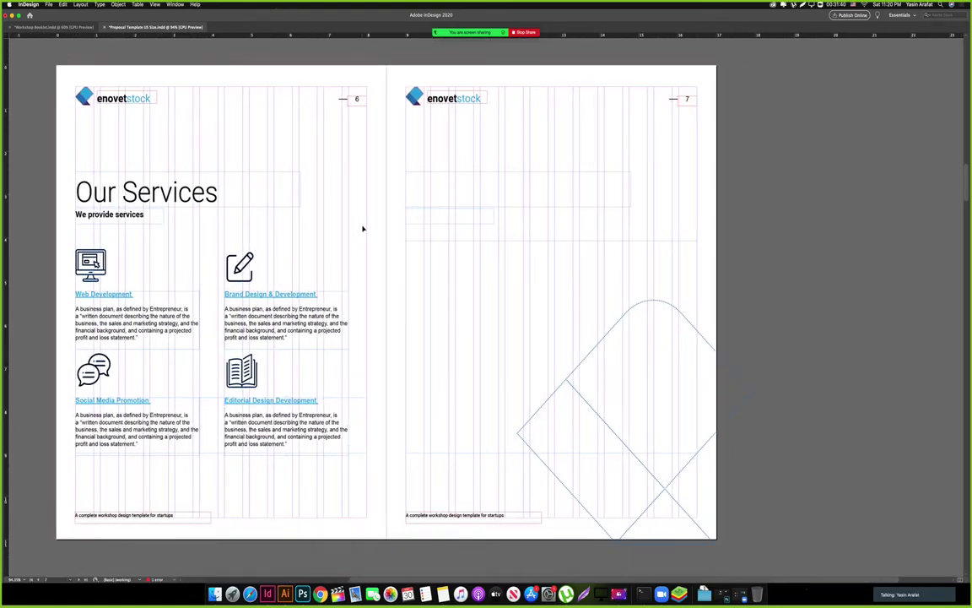
{"action": "key", "text": "Tab"}
{"action": "key", "text": "Tab"}
{"action": "scroll", "coordinate": [467, 239], "scroll_direction": "up", "scroll_amount": 10}
{"action": "scroll", "coordinate": [469, 242], "scroll_direction": "down", "scroll_amount": 6}
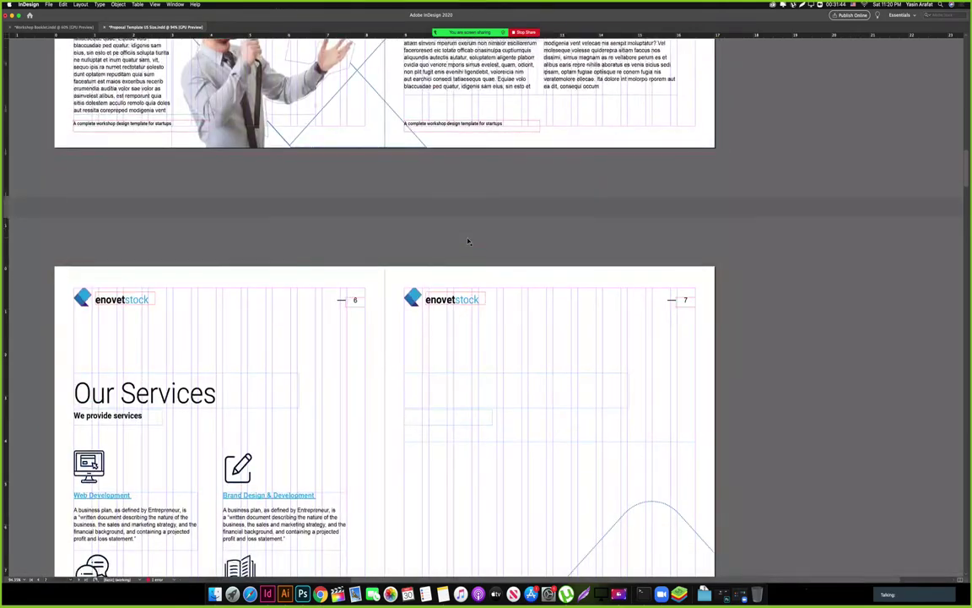
{"action": "scroll", "coordinate": [481, 287], "scroll_direction": "down", "scroll_amount": 2}
{"action": "key", "text": "Tab"}
{"action": "scroll", "coordinate": [523, 279], "scroll_direction": "up", "scroll_amount": 3}
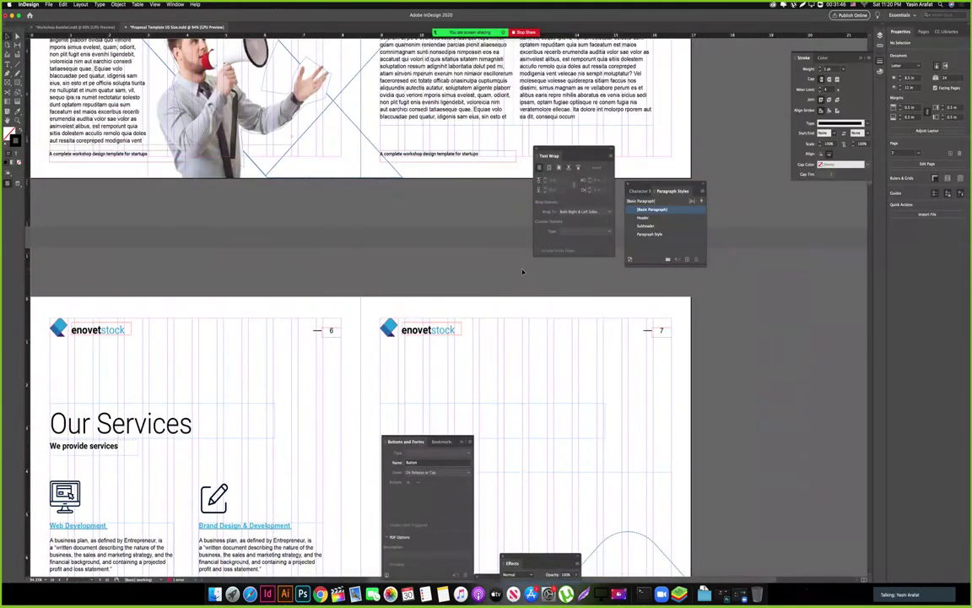
{"action": "scroll", "coordinate": [522, 272], "scroll_direction": "up", "scroll_amount": 3}
{"action": "scroll", "coordinate": [522, 271], "scroll_direction": "down", "scroll_amount": 10}
{"action": "key", "text": "Tab"}
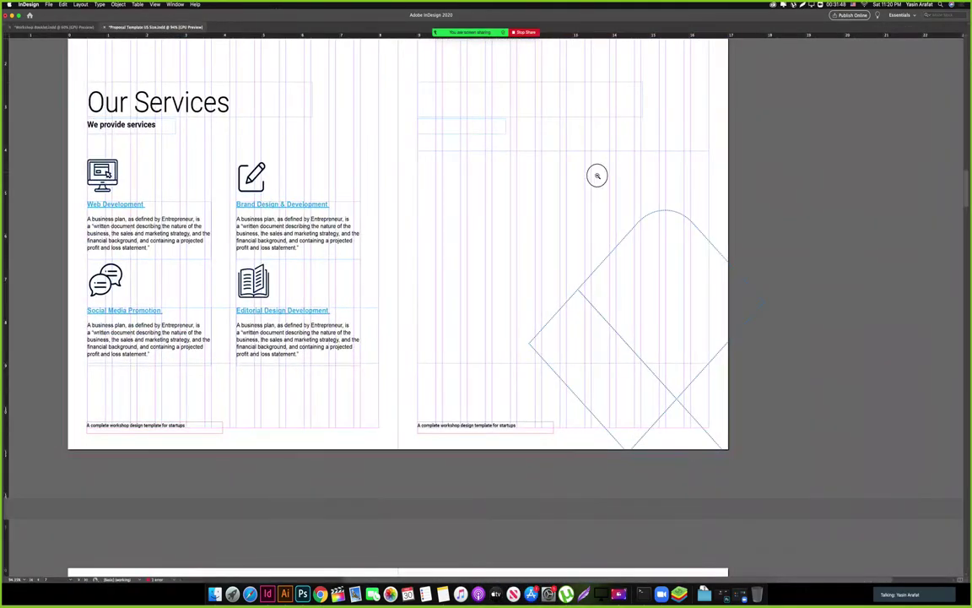
{"action": "scroll", "coordinate": [596, 176], "scroll_direction": "down", "scroll_amount": 3}
{"action": "scroll", "coordinate": [541, 323], "scroll_direction": "up", "scroll_amount": 10}
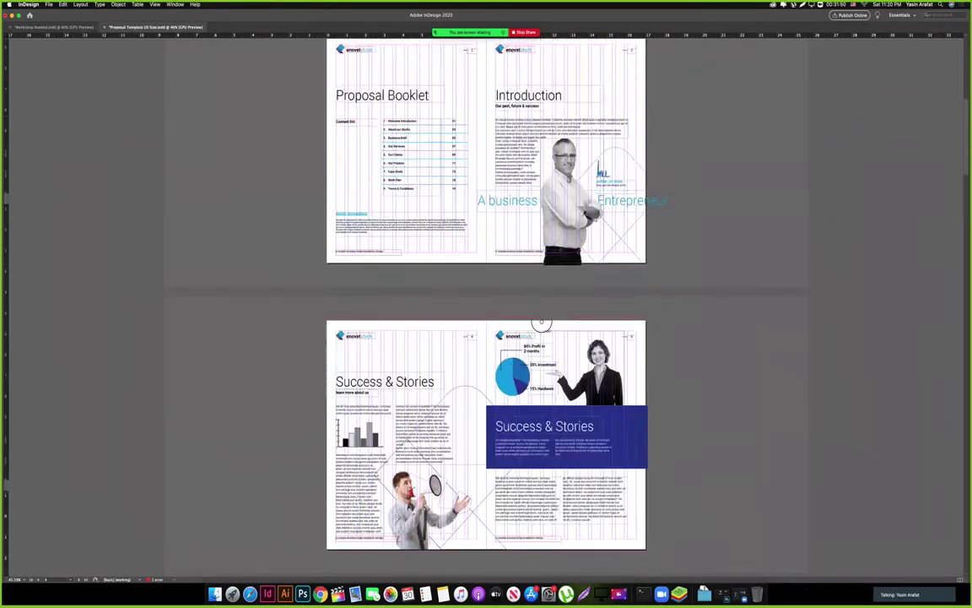
{"action": "scroll", "coordinate": [541, 323], "scroll_direction": "up", "scroll_amount": 3}
{"action": "left_click_drag", "start_coordinate": [495, 275], "coordinate": [512, 341]}
{"action": "scroll", "coordinate": [540, 379], "scroll_direction": "down", "scroll_amount": 5}
{"action": "scroll", "coordinate": [564, 414], "scroll_direction": "down", "scroll_amount": 5}
{"action": "scroll", "coordinate": [539, 400], "scroll_direction": "up", "scroll_amount": 4}
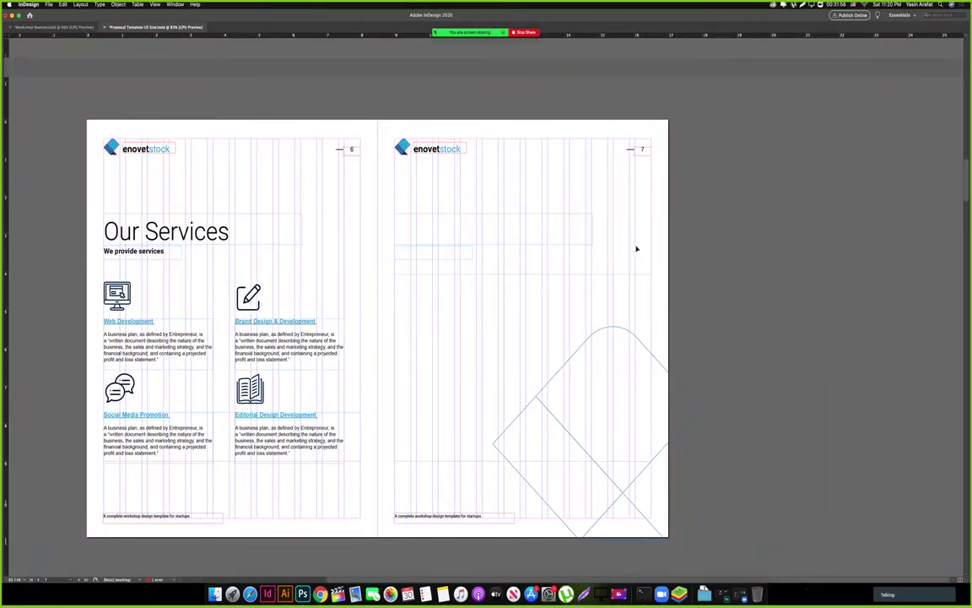
Switch to Chrome and run a Google image search for "Welcome to our company PNG" in a new tab.
{"action": "left_click", "coordinate": [320, 593]}
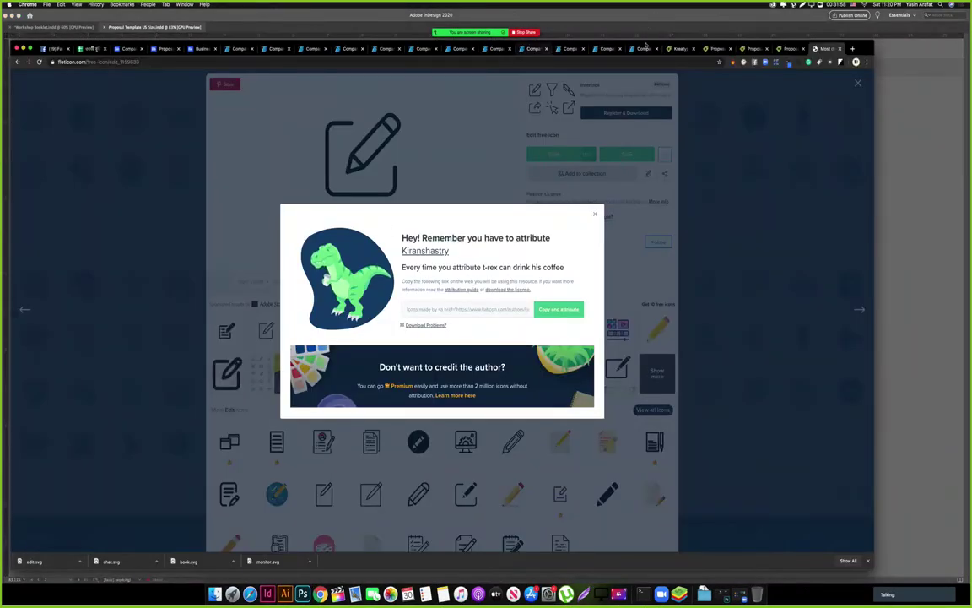
{"action": "left_click", "coordinate": [852, 50]}
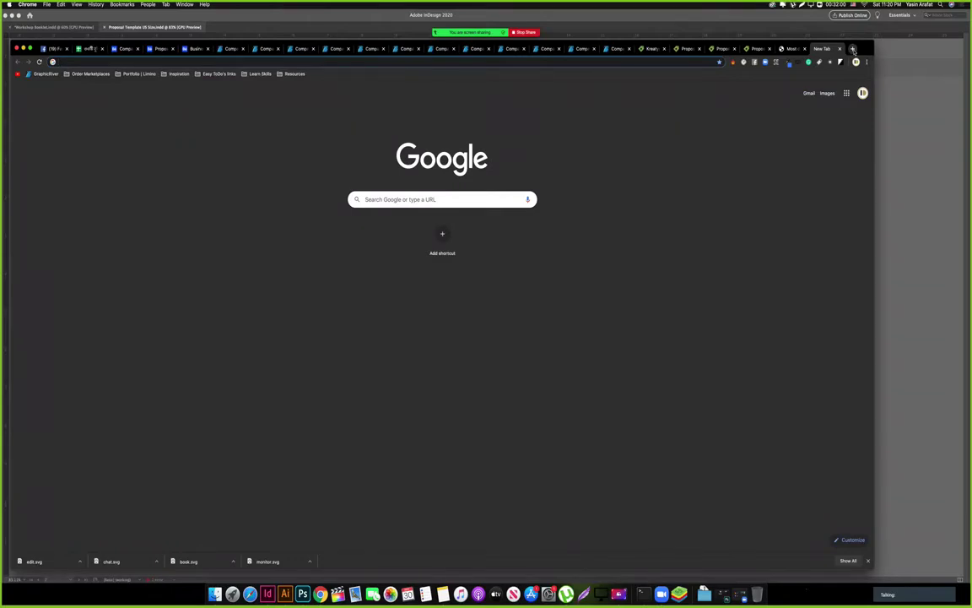
{"action": "type", "text": "Welcome to ou"}
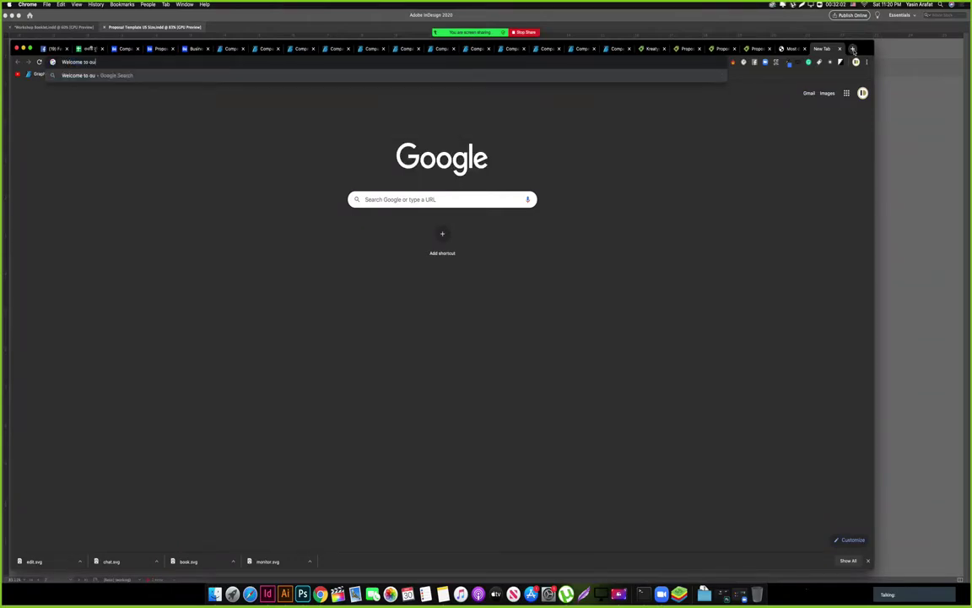
{"action": "type", "text": "r company PNG"}
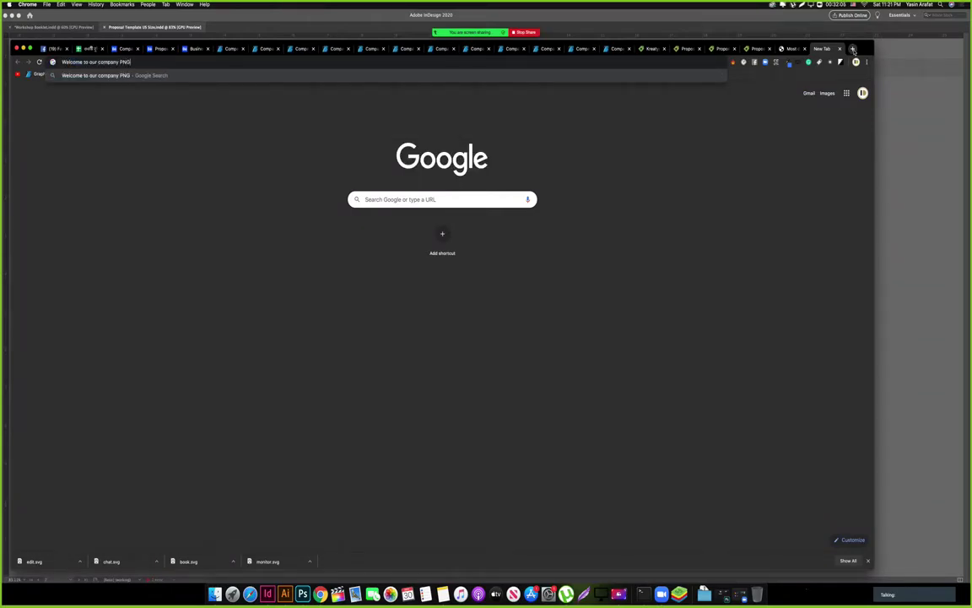
{"action": "key", "text": "Return"}
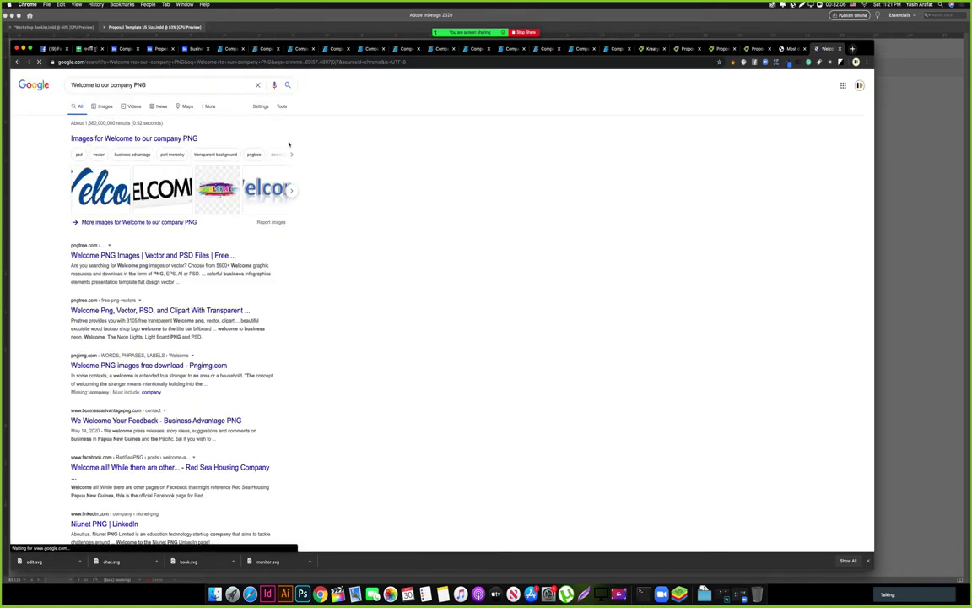
{"action": "left_click", "coordinate": [131, 139]}
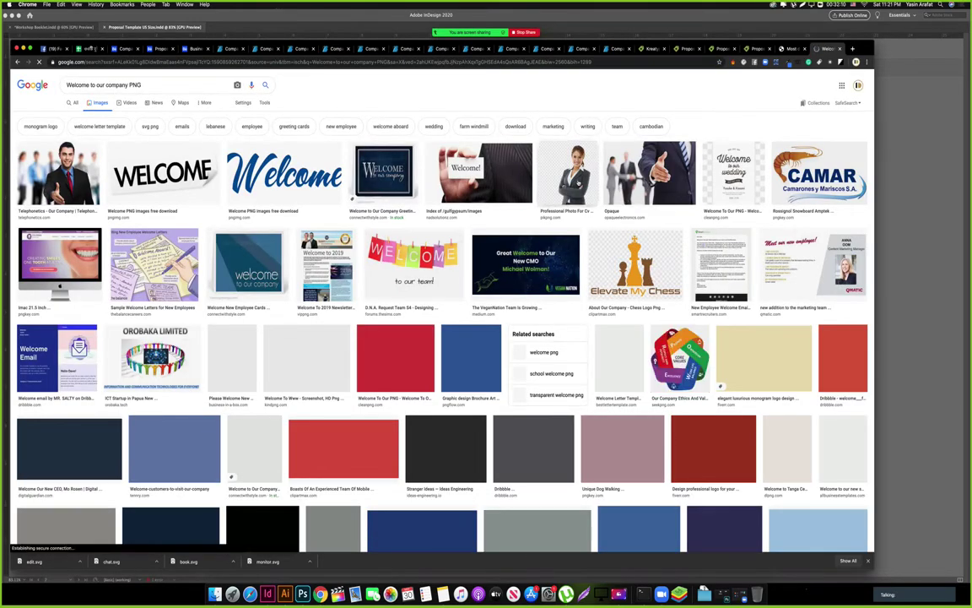
Browse the related business-people images and copy the DLPNG picture of three people standing around a laptop.
{"action": "left_click", "coordinate": [625, 179]}
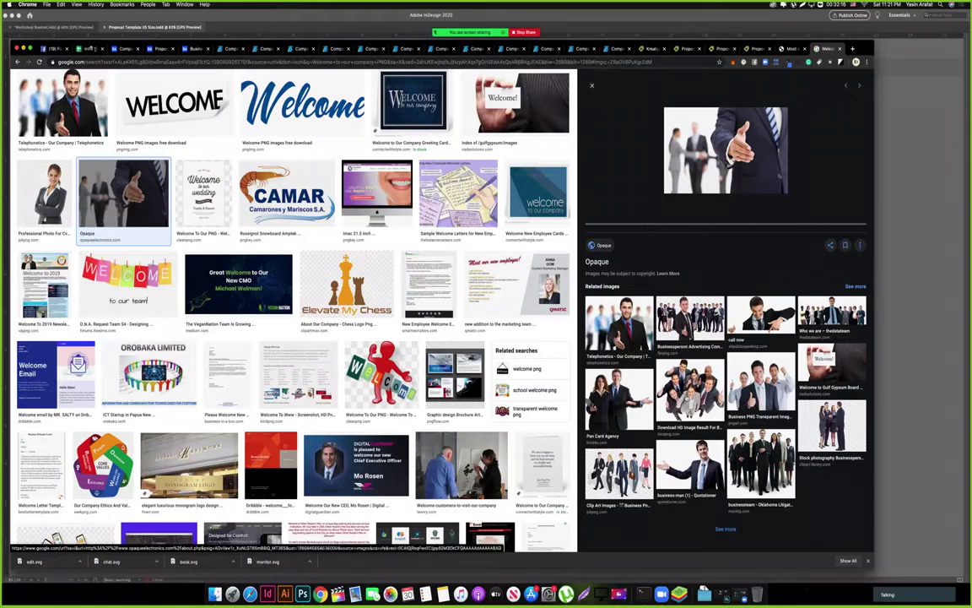
{"action": "left_click", "coordinate": [838, 424]}
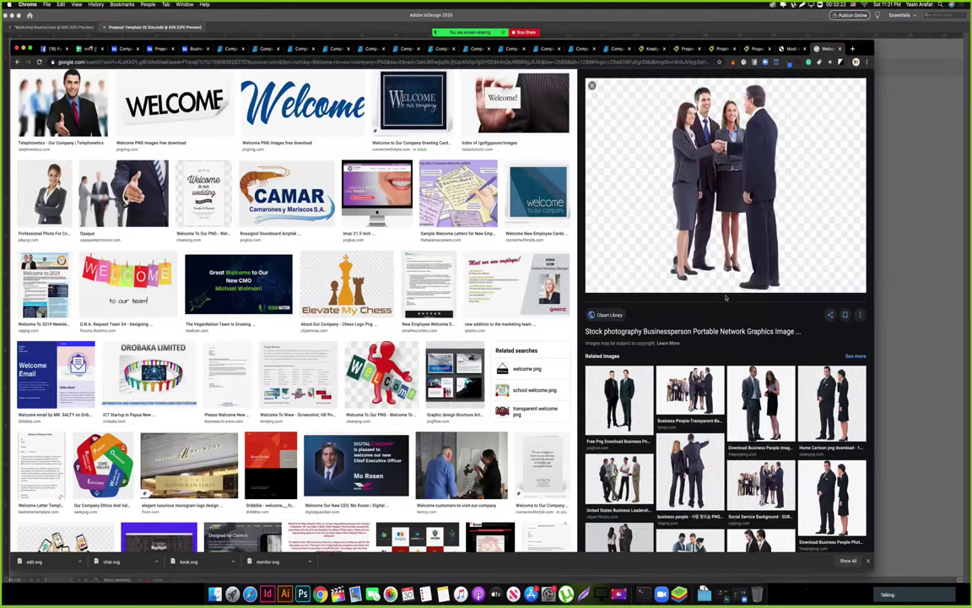
{"action": "scroll", "coordinate": [709, 436], "scroll_direction": "down", "scroll_amount": 2}
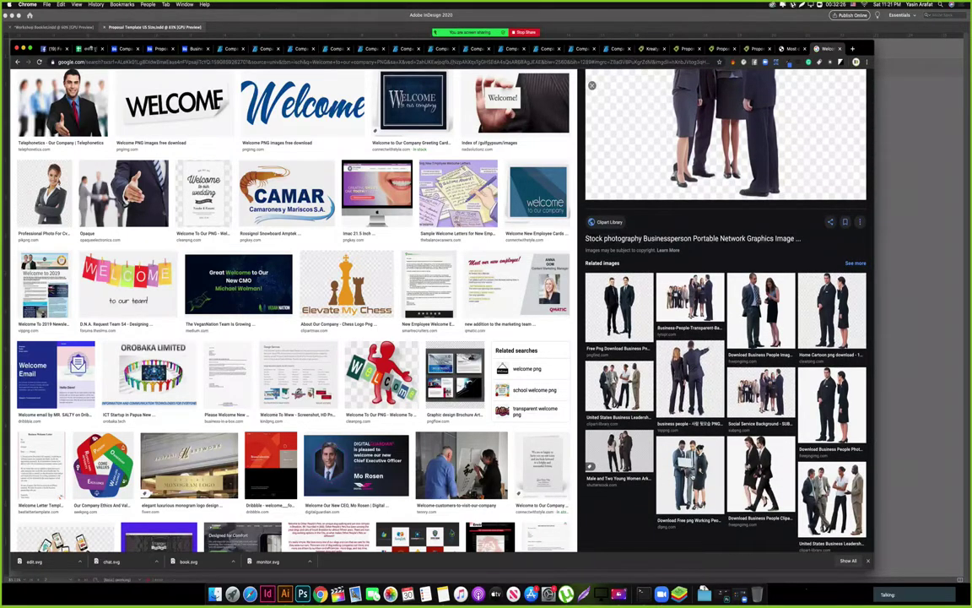
{"action": "left_click", "coordinate": [690, 473]}
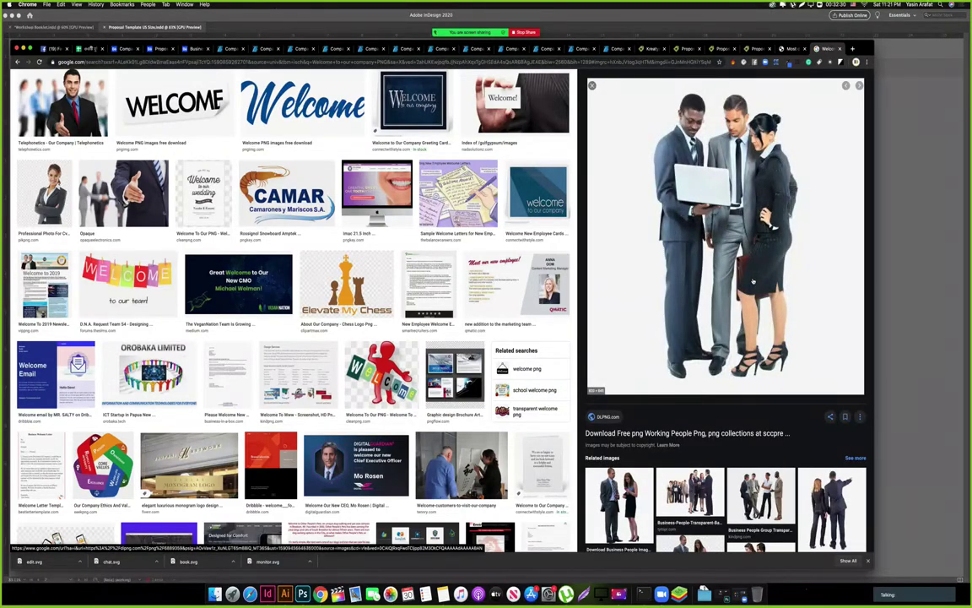
{"action": "right_click", "coordinate": [732, 194]}
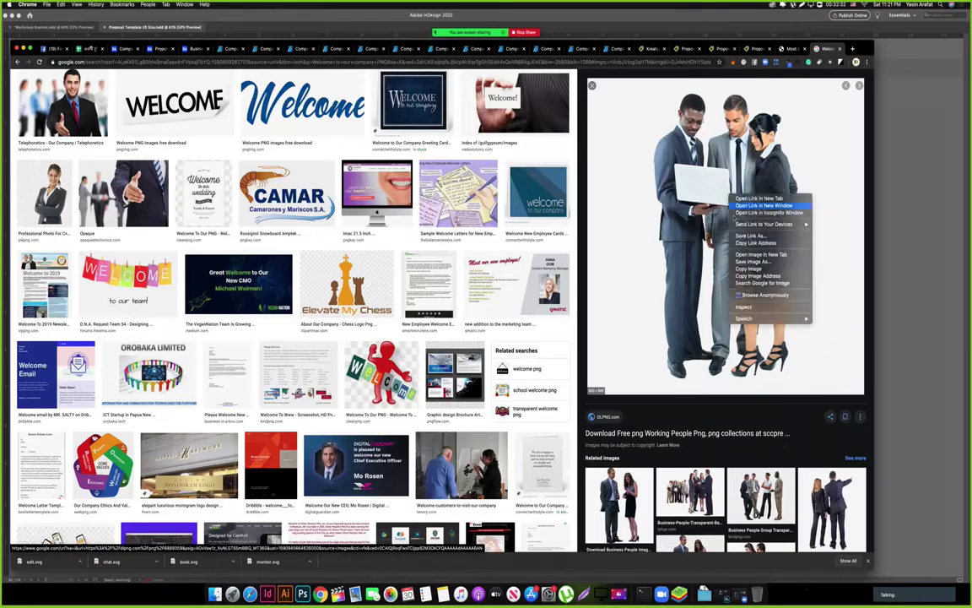
{"action": "left_click", "coordinate": [749, 269]}
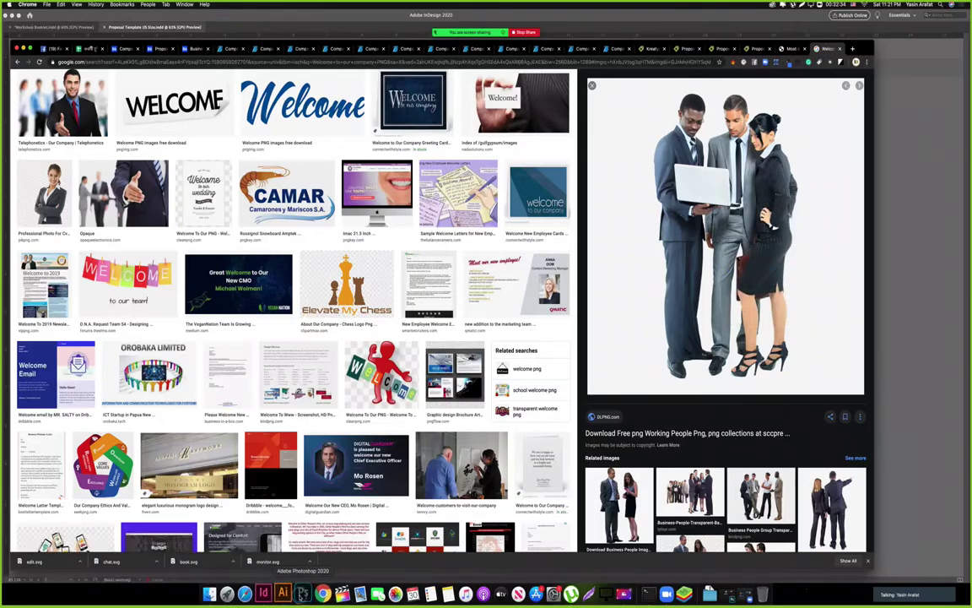
Create a new Photoshop document at the copied image's size and paste the business-people picture into it.
{"action": "left_click", "coordinate": [302, 594]}
{"action": "left_click", "coordinate": [24, 161]}
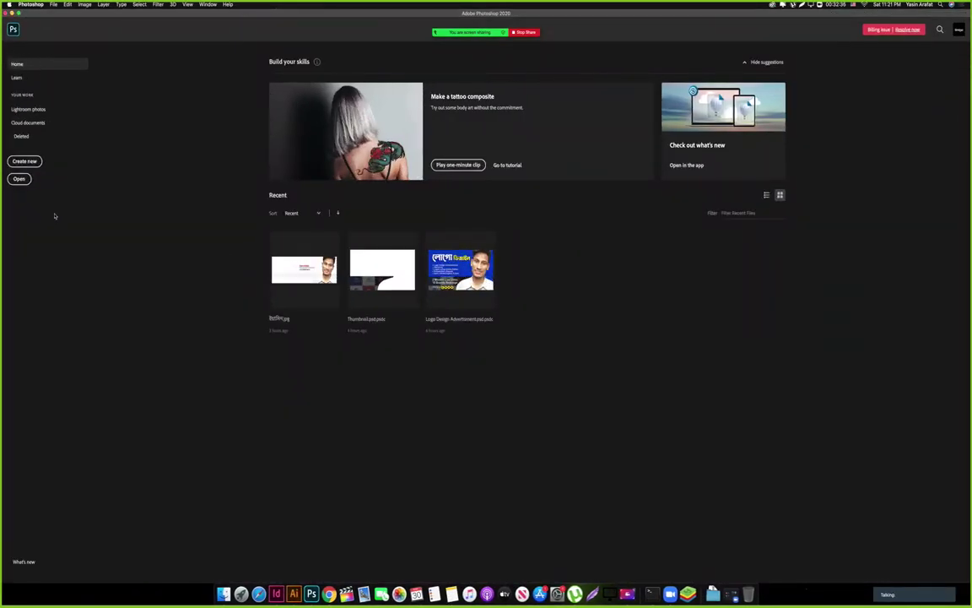
{"action": "key", "text": "Return"}
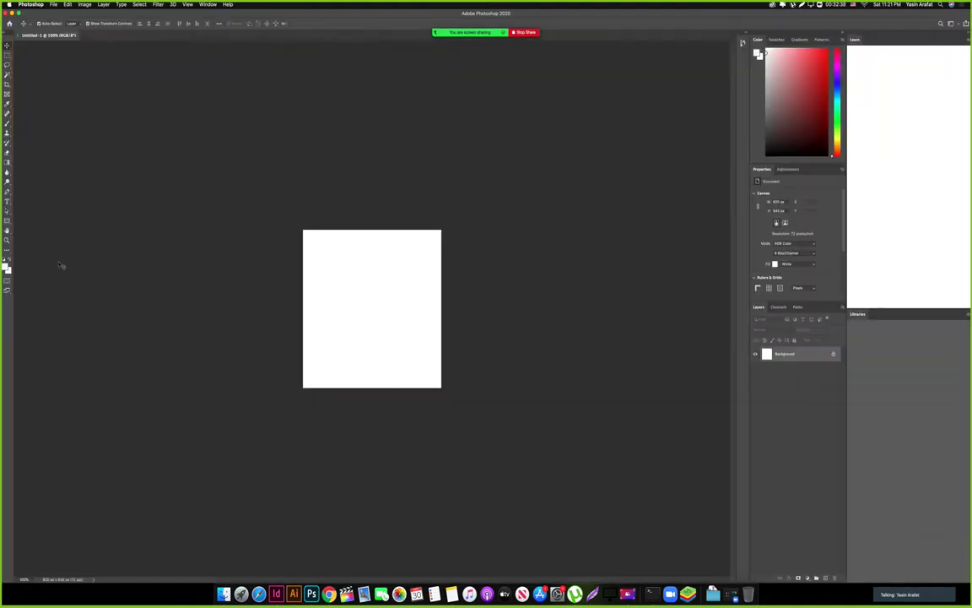
{"action": "key", "text": "super+v"}
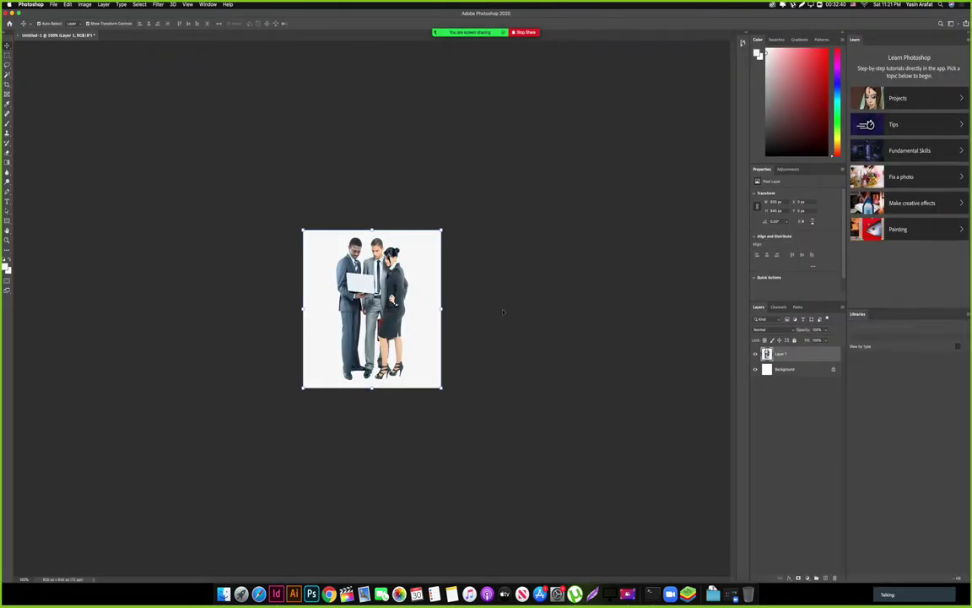
Select the light background around the people with the Magic Wand and extend the selection to similar areas.
{"action": "key", "text": "z"}
{"action": "mouse_move", "coordinate": [468, 275]}
{"action": "left_mouse_down"}
{"action": "mouse_move", "coordinate": [459, 273]}
{"action": "mouse_move", "coordinate": [474, 280]}
{"action": "left_mouse_up"}
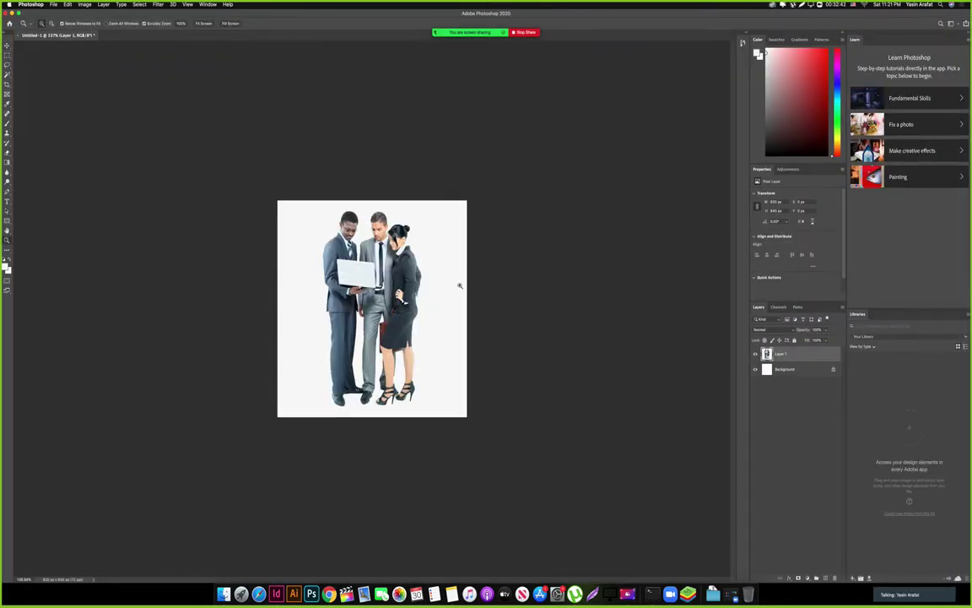
{"action": "key", "text": "w"}
{"action": "left_click", "coordinate": [448, 273]}
{"action": "left_click", "coordinate": [448, 273]}
{"action": "right_click", "coordinate": [447, 268]}
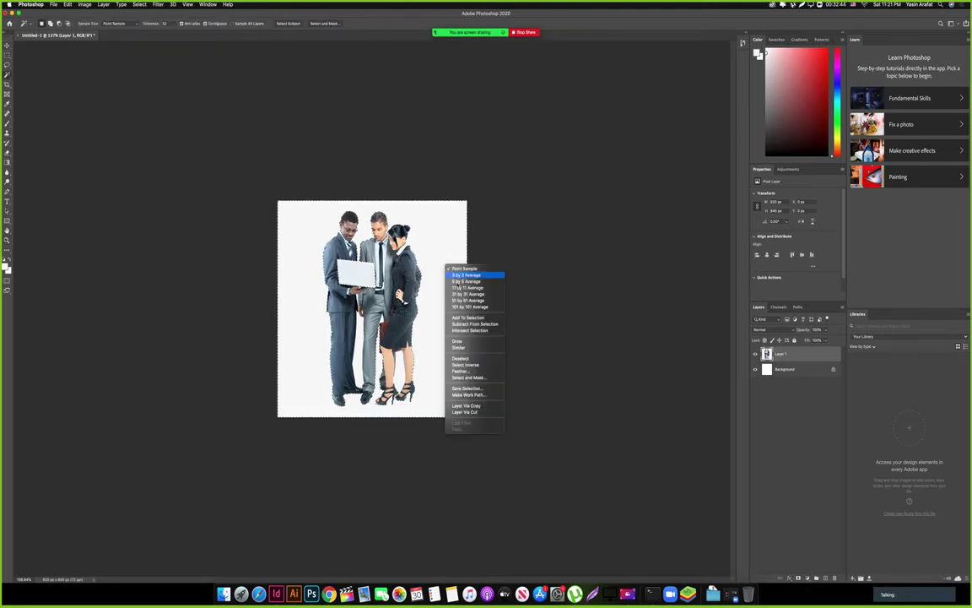
{"action": "left_click", "coordinate": [475, 349]}
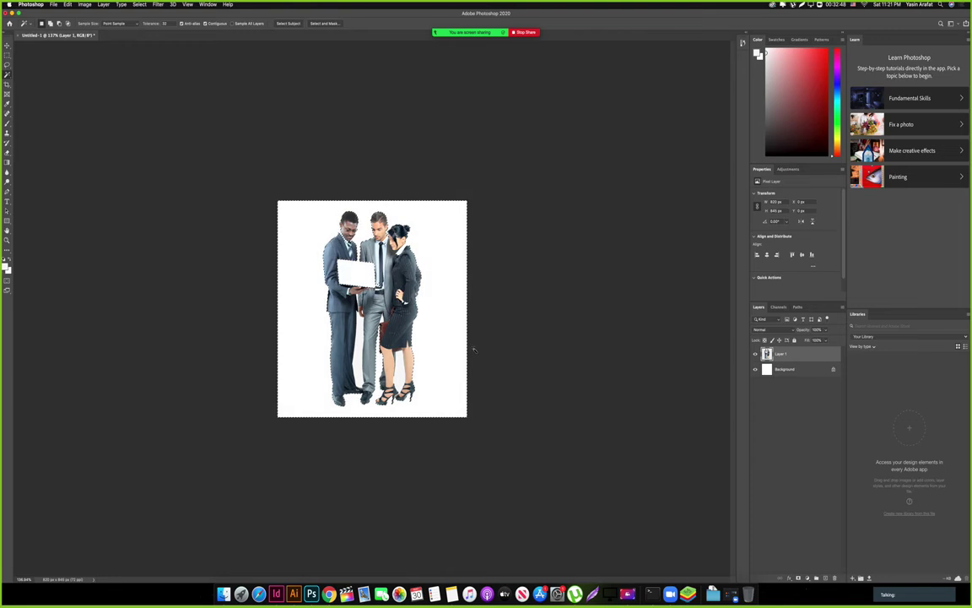
Subtract the white laptop area from the background selection with the Lasso tool.
{"action": "key", "text": "z"}
{"action": "left_click_drag", "start_coordinate": [370, 253], "coordinate": [407, 260]}
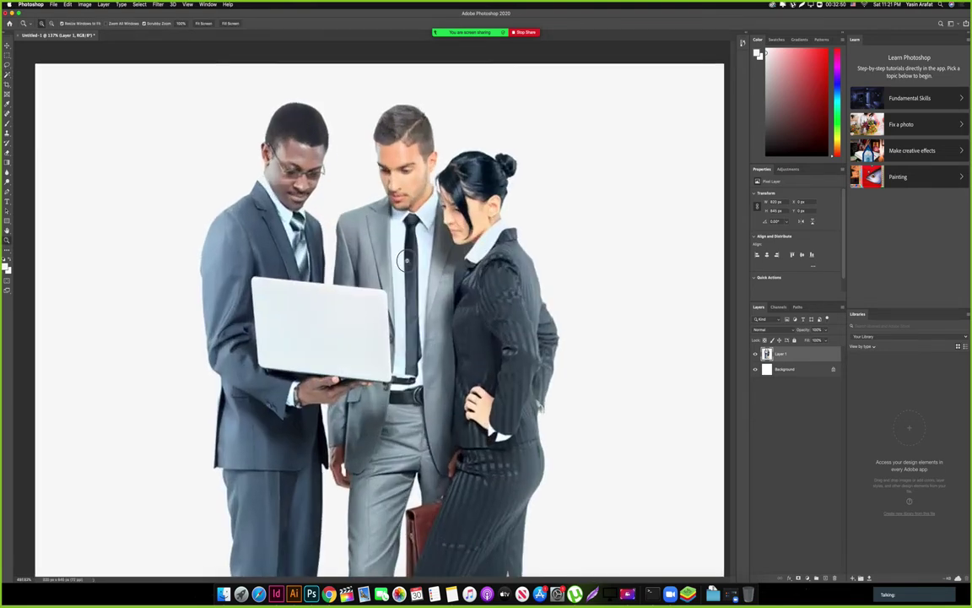
{"action": "key", "text": "l"}
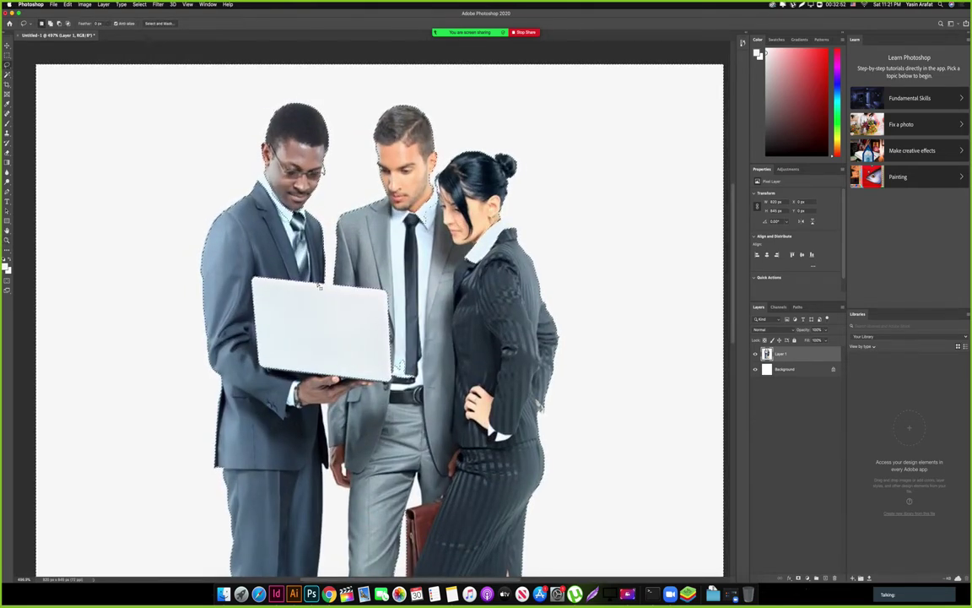
{"action": "mouse_move", "coordinate": [321, 285]}
{"action": "left_mouse_down"}
{"action": "mouse_move", "coordinate": [372, 285]}
{"action": "mouse_move", "coordinate": [397, 406]}
{"action": "left_mouse_up"}
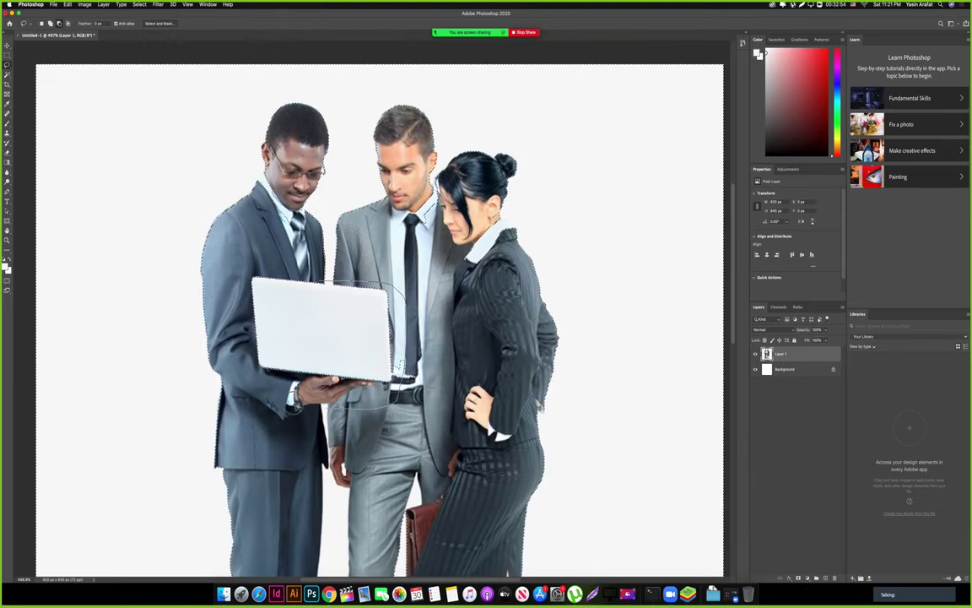
{"action": "left_click_drag", "start_coordinate": [292, 407], "coordinate": [236, 319]}
{"action": "left_click_drag", "start_coordinate": [255, 272], "coordinate": [327, 285]}
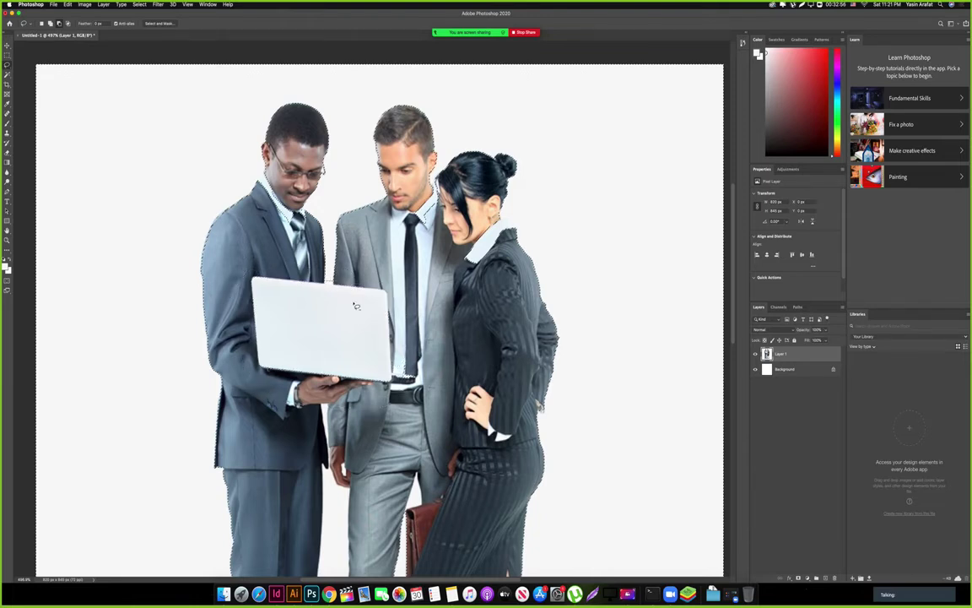
Exclude the remaining laptop area from the selection and delete the selected light background around the people.
{"action": "left_click_drag", "start_coordinate": [381, 363], "coordinate": [432, 400]}
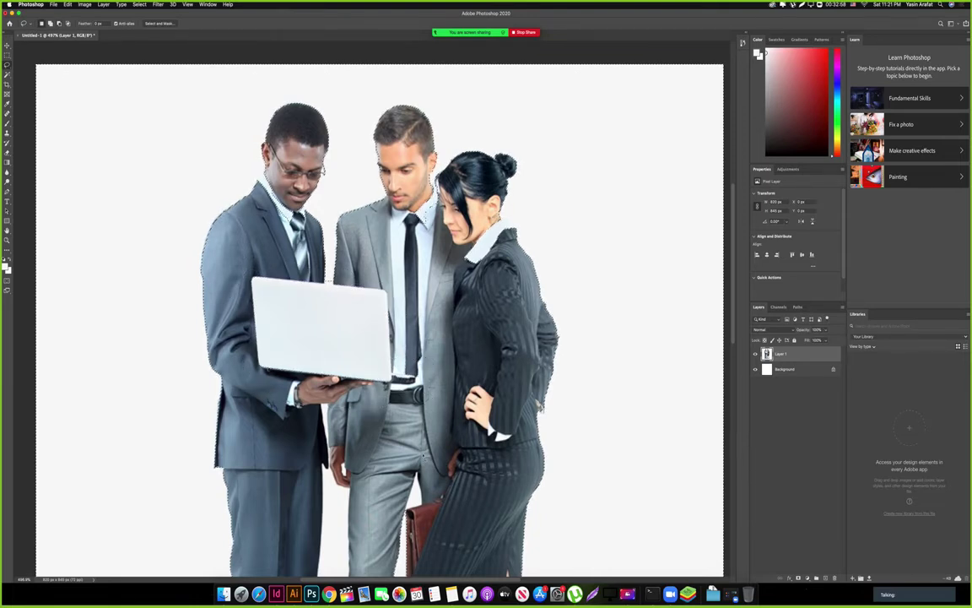
{"action": "scroll", "coordinate": [432, 308], "scroll_direction": "down", "scroll_amount": 5}
{"action": "scroll", "coordinate": [358, 445], "scroll_direction": "down", "scroll_amount": 2}
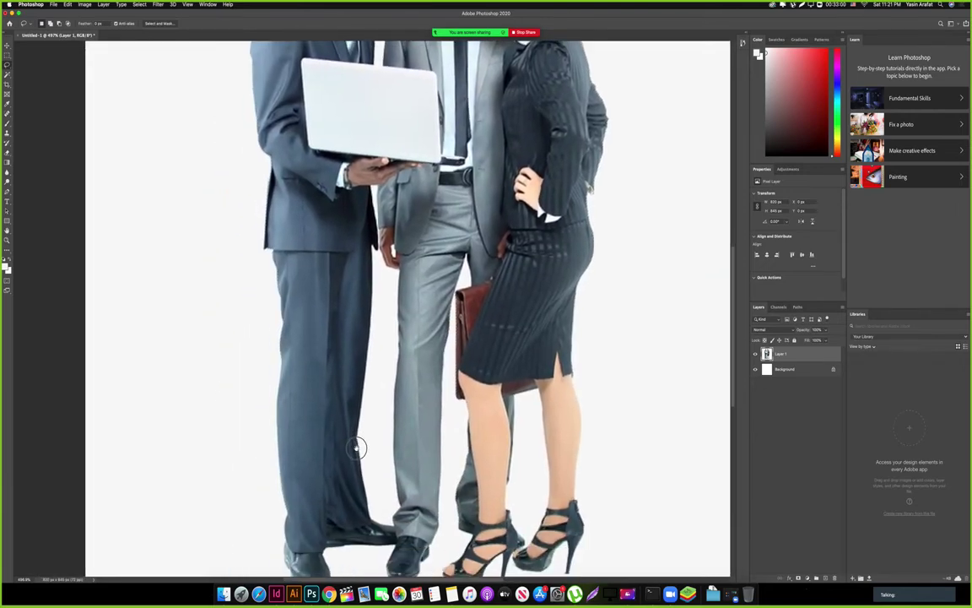
{"action": "key", "text": "w"}
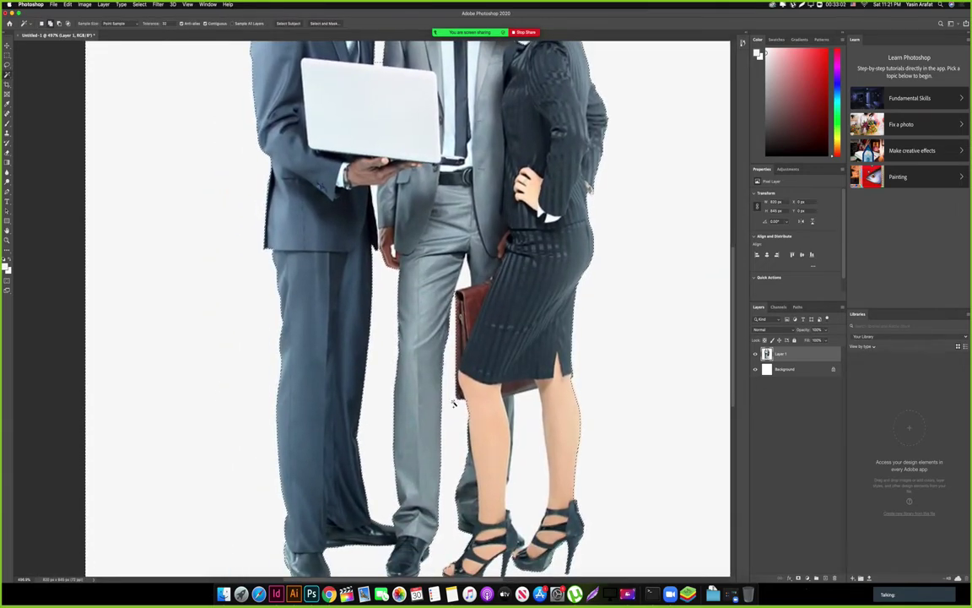
{"action": "key", "text": "BackSpace"}
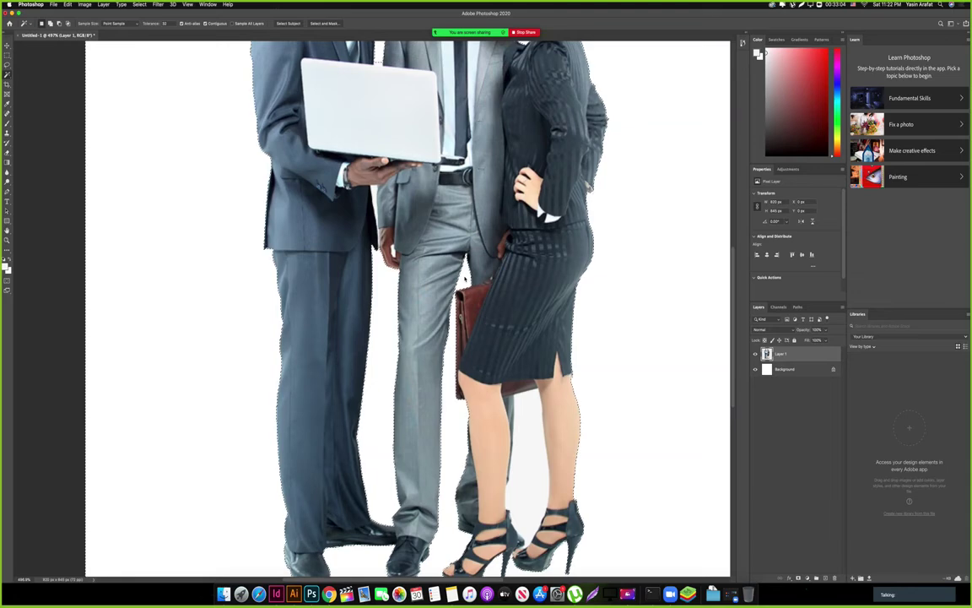
Delete the white Background layer and clear the leftover light patch between the woman's legs.
{"action": "key", "text": "super+d"}
{"action": "left_click", "coordinate": [800, 372]}
{"action": "key", "text": "BackSpace"}
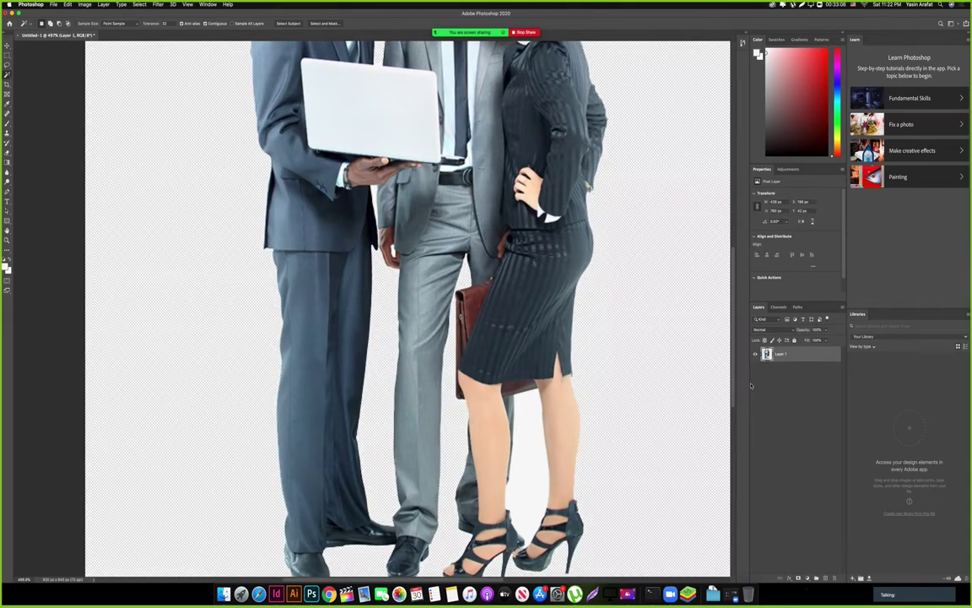
{"action": "scroll", "coordinate": [616, 335], "scroll_direction": "down", "scroll_amount": 5}
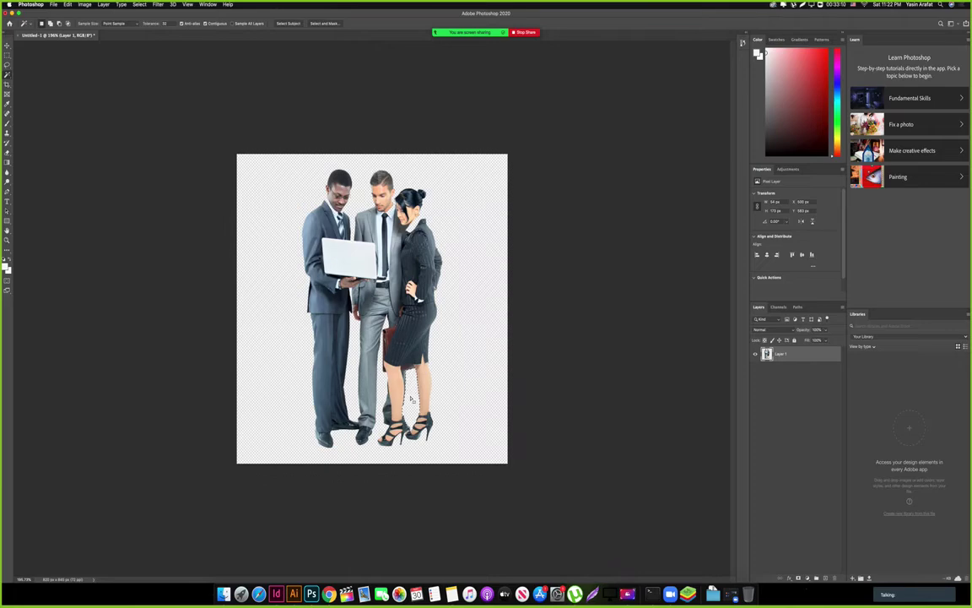
{"action": "key", "text": "z"}
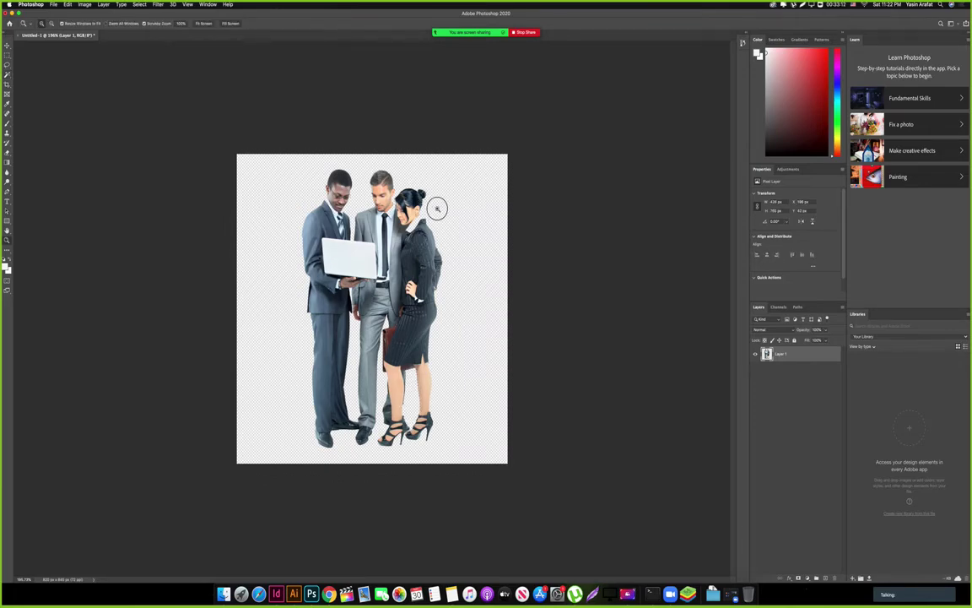
{"action": "left_click_drag", "start_coordinate": [436, 206], "coordinate": [436, 246]}
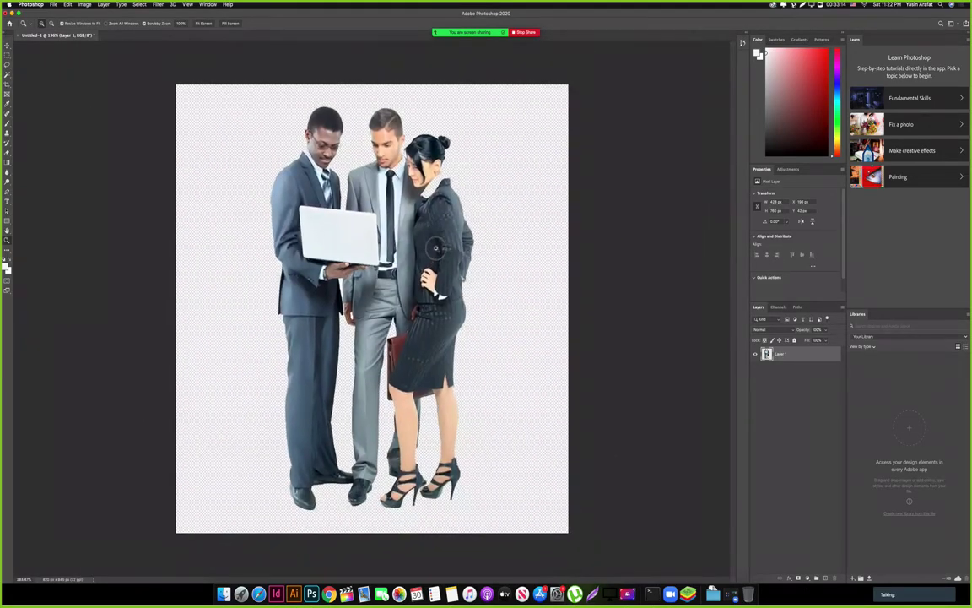
Try moving the cut-out people toward the lower left of the canvas and undo the move.
{"action": "key", "text": "v"}
{"action": "left_click", "coordinate": [568, 272]}
{"action": "left_click_drag", "start_coordinate": [380, 276], "coordinate": [339, 298]}
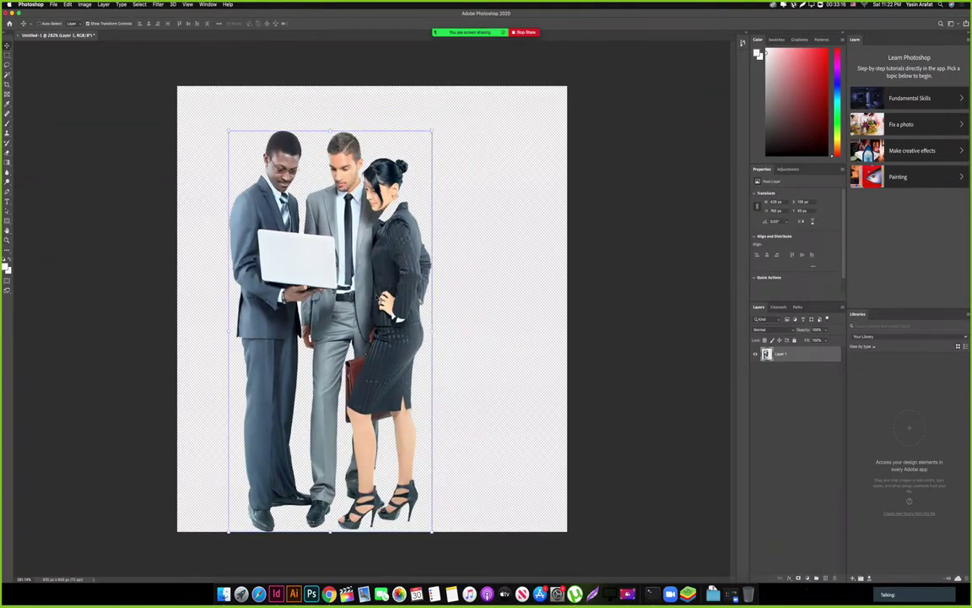
{"action": "key", "text": "super+z"}
Start saving the cut-out and choose the Camping Class-17 folder in the Creative Cloud files as its location.
{"action": "key", "text": "super+s"}
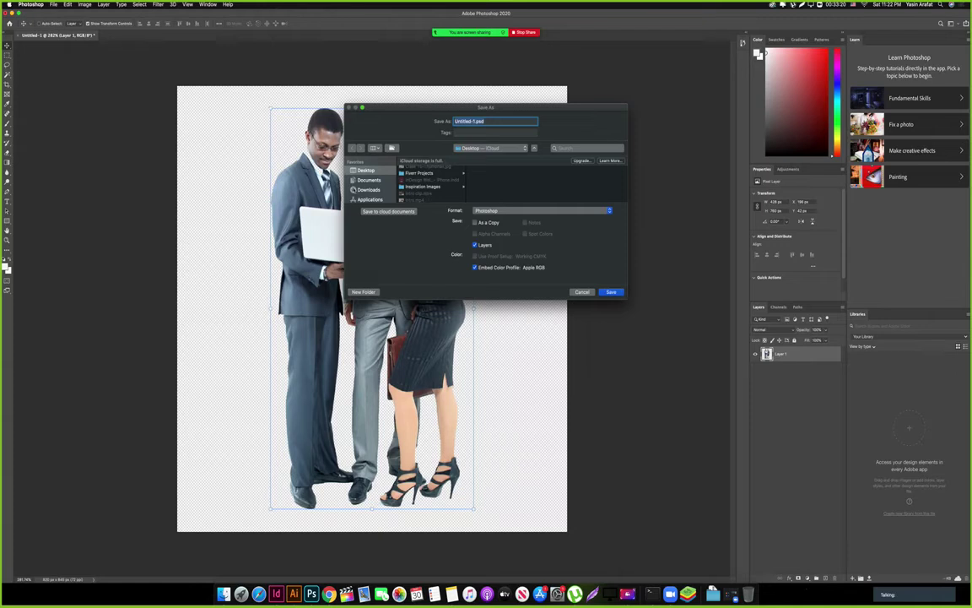
{"action": "left_click", "coordinate": [365, 190]}
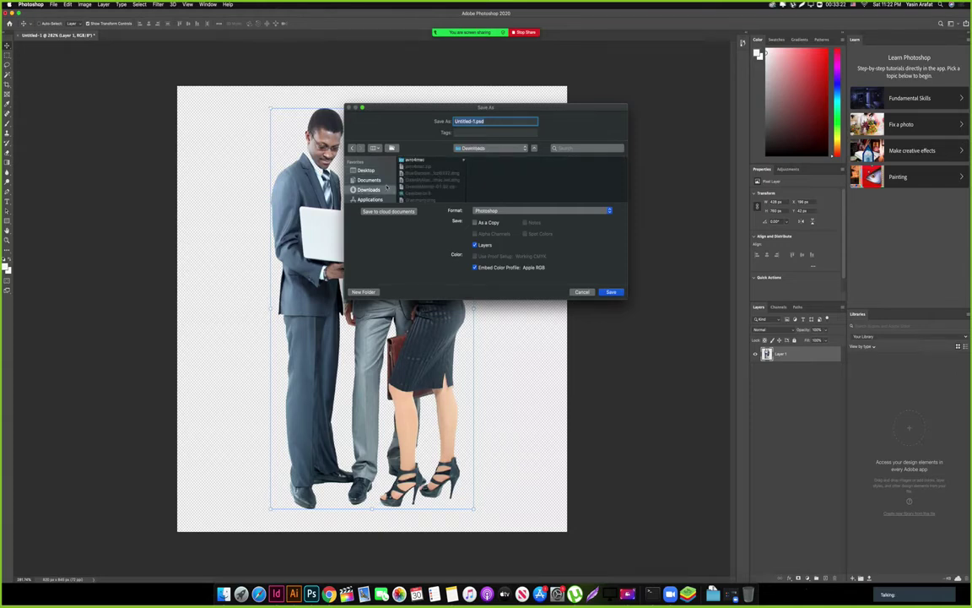
{"action": "left_click", "coordinate": [375, 180]}
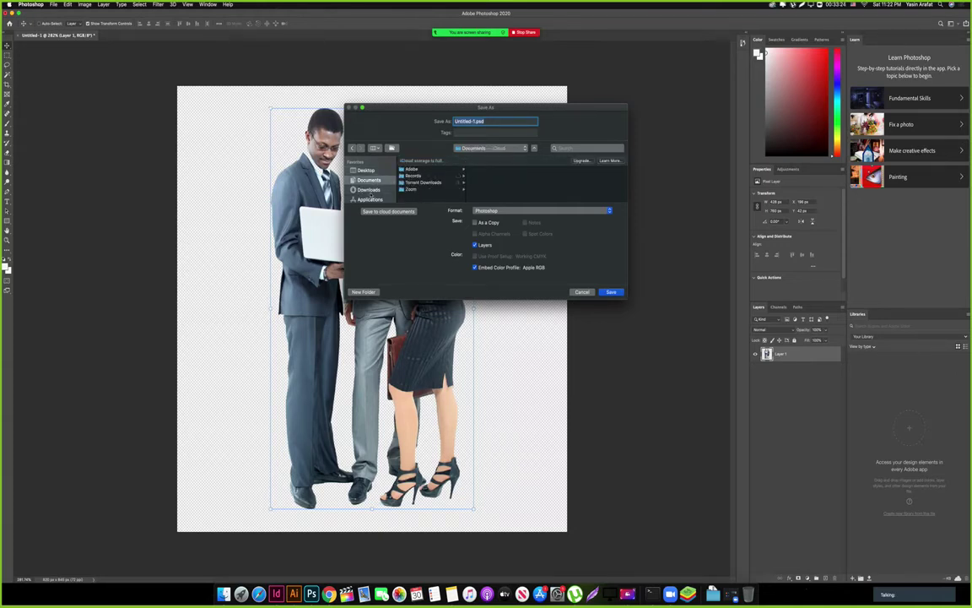
{"action": "left_click", "coordinate": [369, 190]}
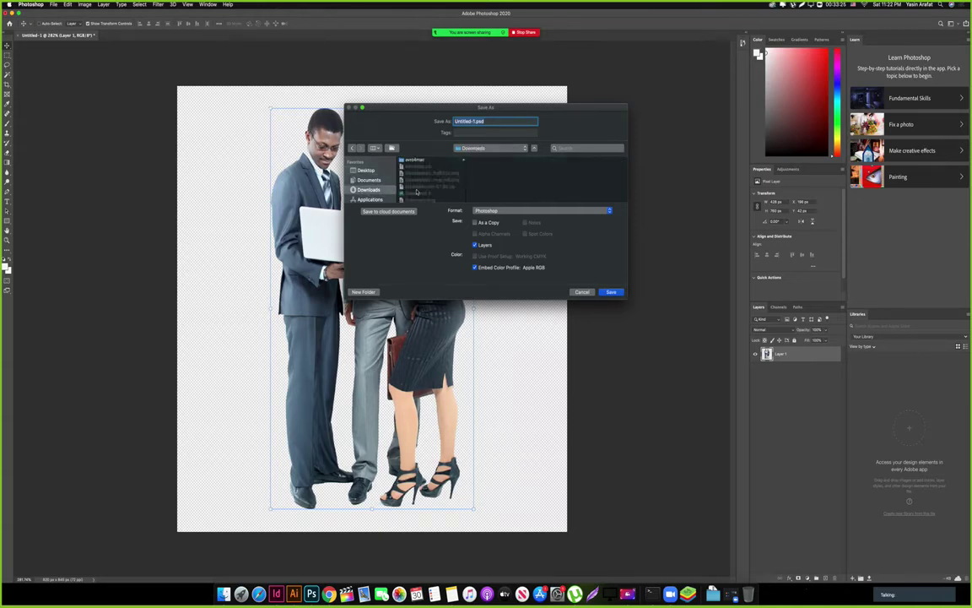
{"action": "left_click", "coordinate": [371, 180]}
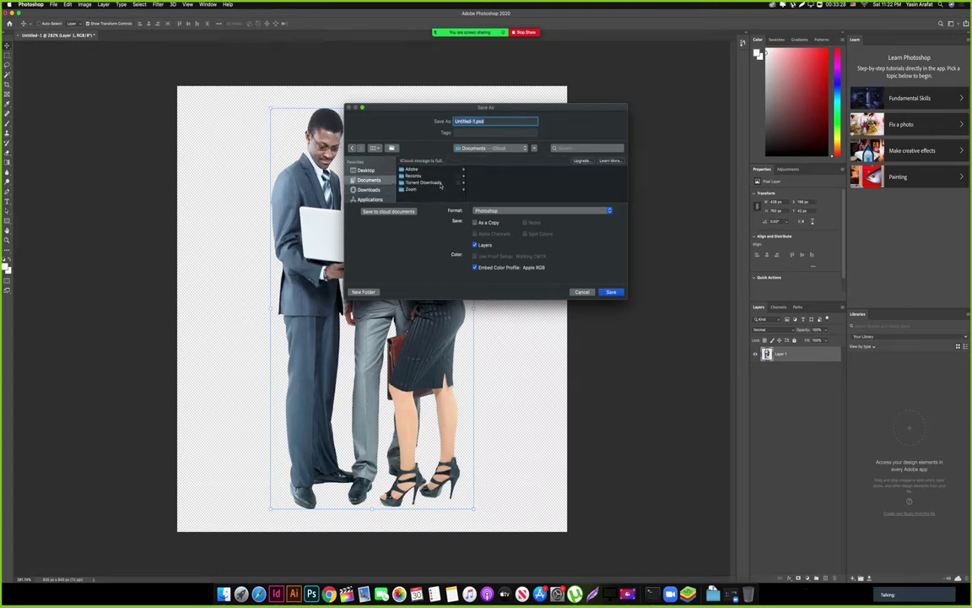
{"action": "scroll", "coordinate": [386, 195], "scroll_direction": "down", "scroll_amount": 3}
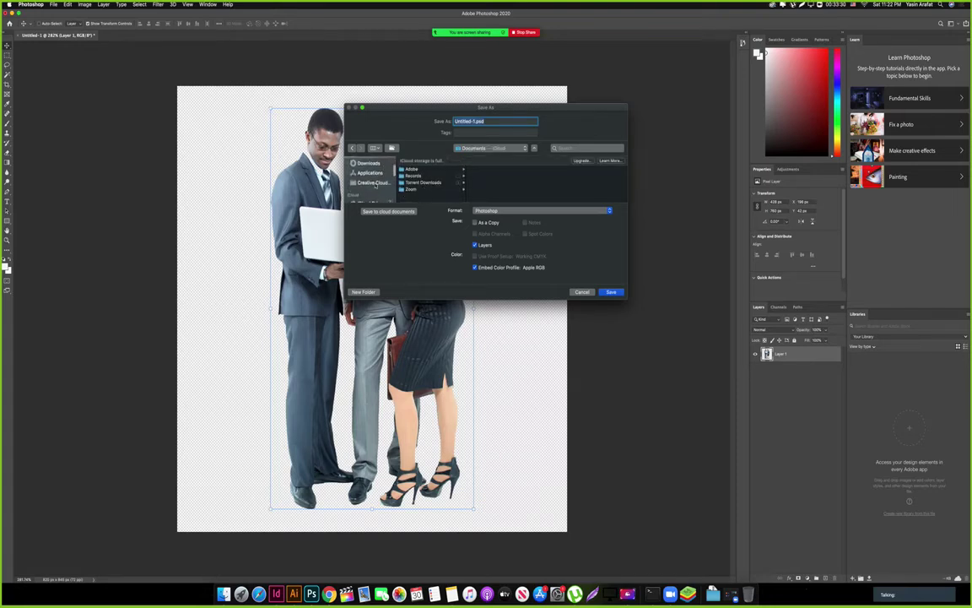
{"action": "left_click", "coordinate": [380, 184]}
{"action": "left_click", "coordinate": [447, 167]}
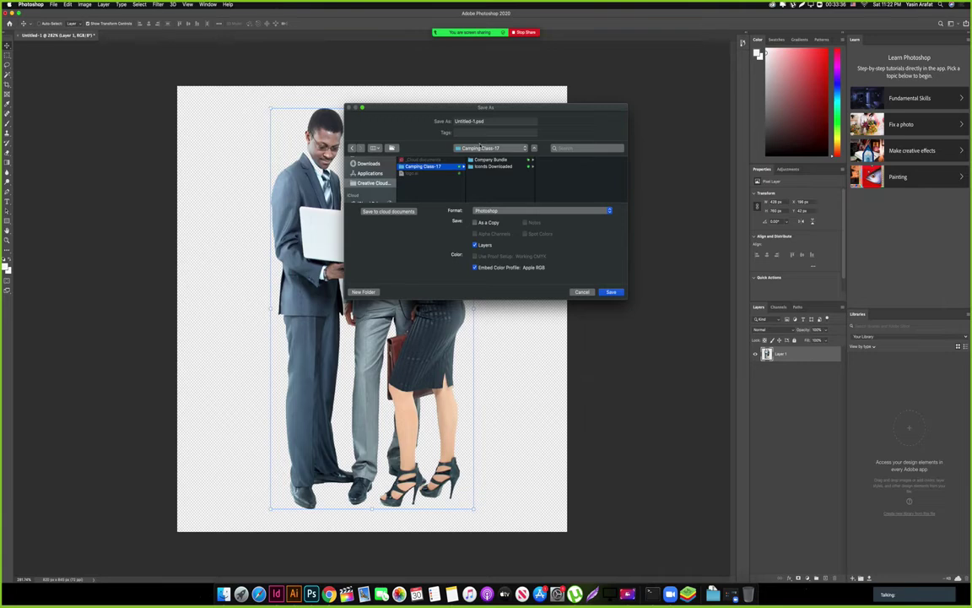
Save the cut-out as a PNG file named Welcome.
{"action": "left_click", "coordinate": [497, 211]}
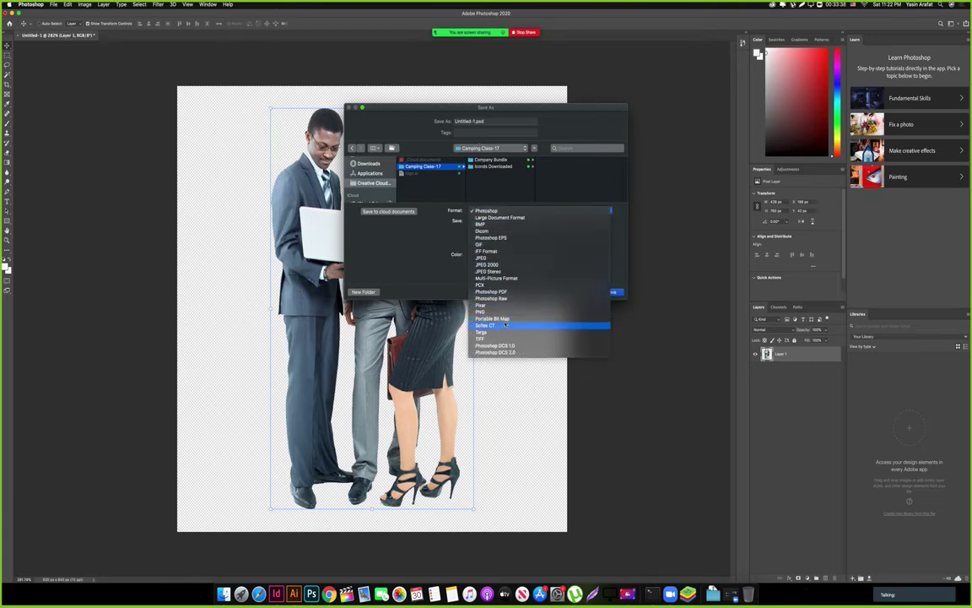
{"action": "left_click", "coordinate": [507, 314]}
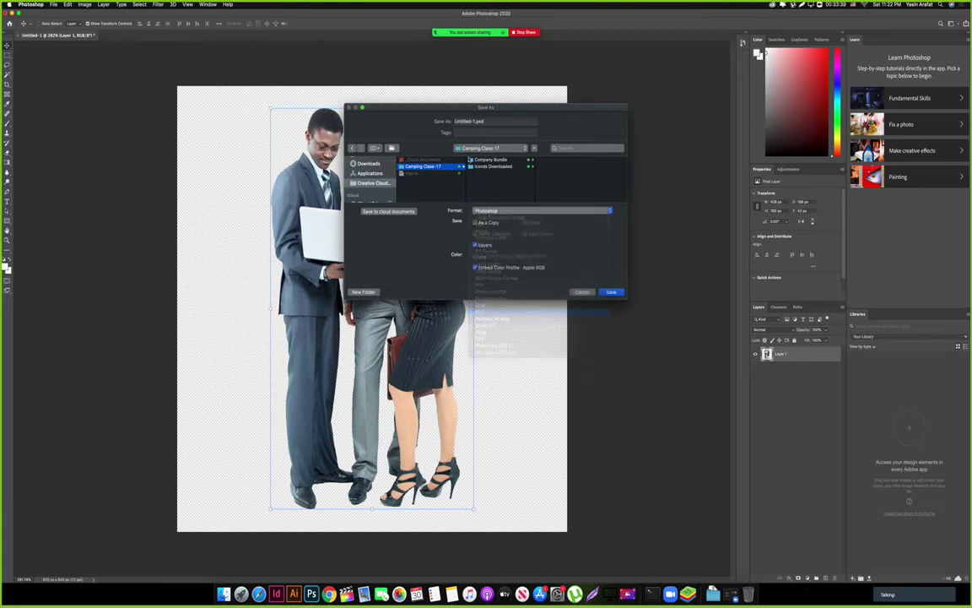
{"action": "left_click", "coordinate": [464, 121]}
{"action": "type", "text": "Welcom"}
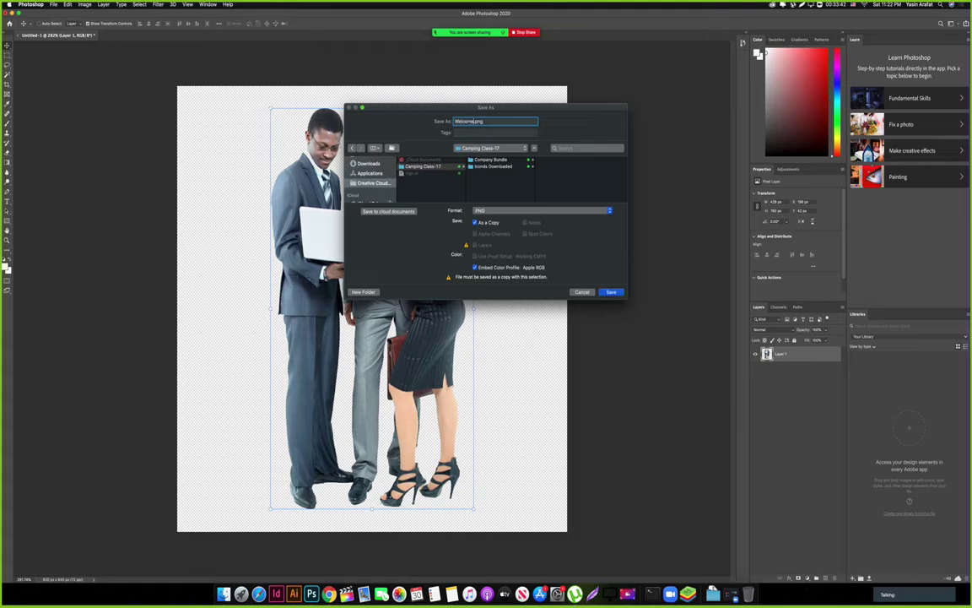
{"action": "type", "text": "e"}
{"action": "key", "text": "Return"}
{"action": "key", "text": "Return"}
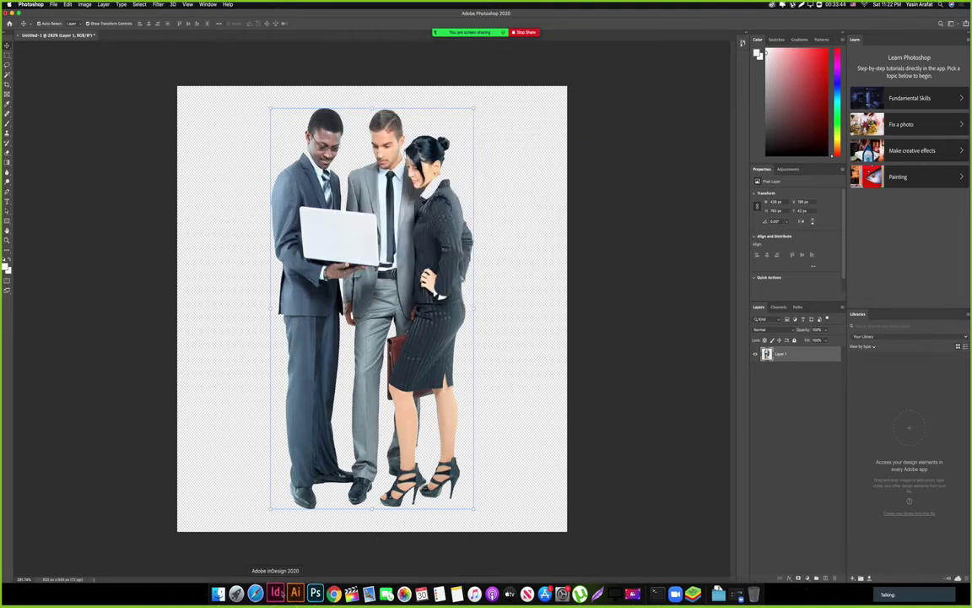
Switch to InDesign and load Welcome.png from the Camping Class-17 folder for placing.
{"action": "left_click", "coordinate": [276, 593]}
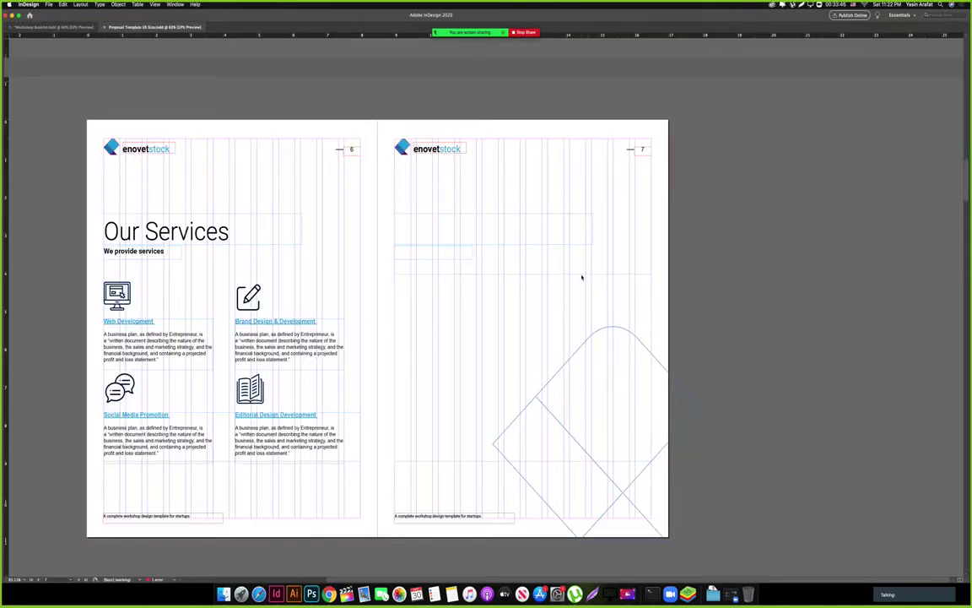
{"action": "key", "text": "super+d"}
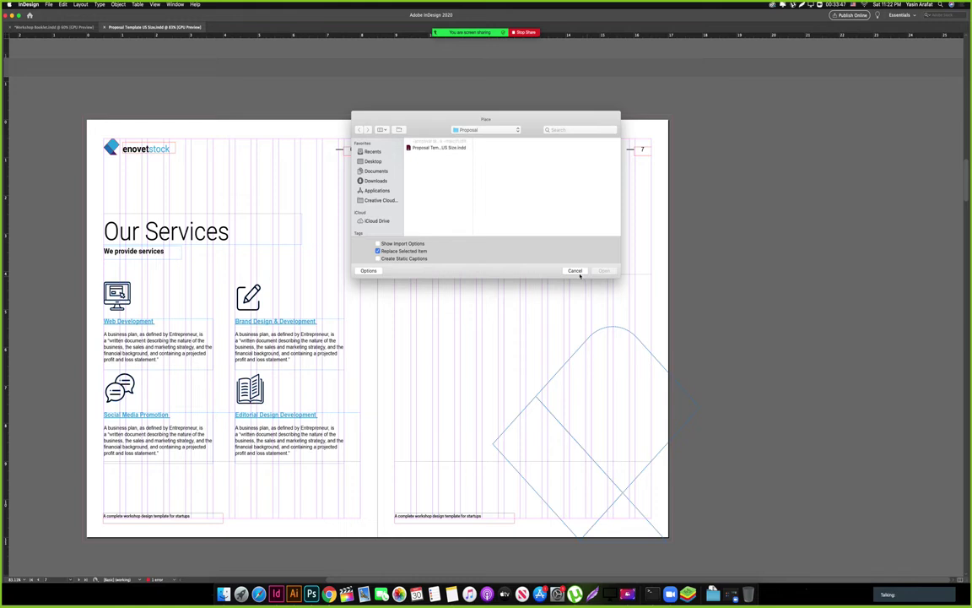
{"action": "left_click", "coordinate": [489, 129]}
{"action": "left_click", "coordinate": [481, 140]}
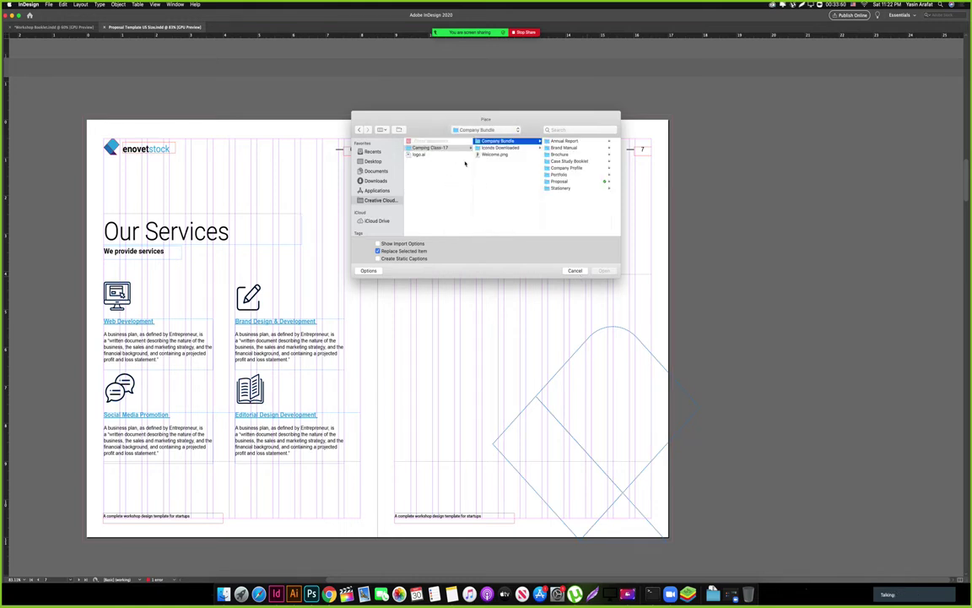
{"action": "left_click", "coordinate": [496, 154]}
{"action": "left_click", "coordinate": [604, 270]}
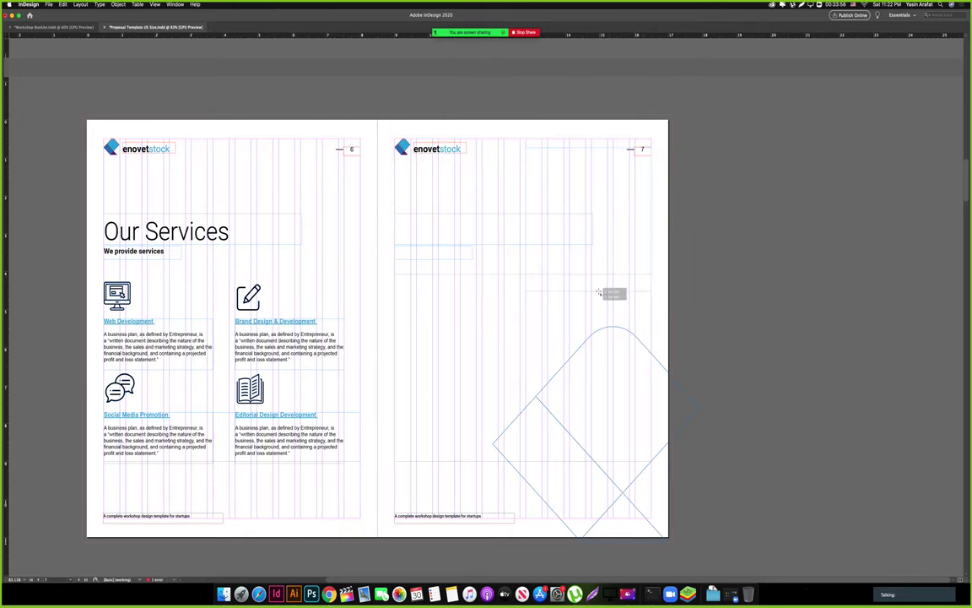
Place the people image on page 7 and move it to the page's left side, below the logo.
{"action": "left_click_drag", "start_coordinate": [526, 148], "coordinate": [598, 292]}
{"action": "left_click", "coordinate": [707, 295]}
{"action": "key", "text": "w"}
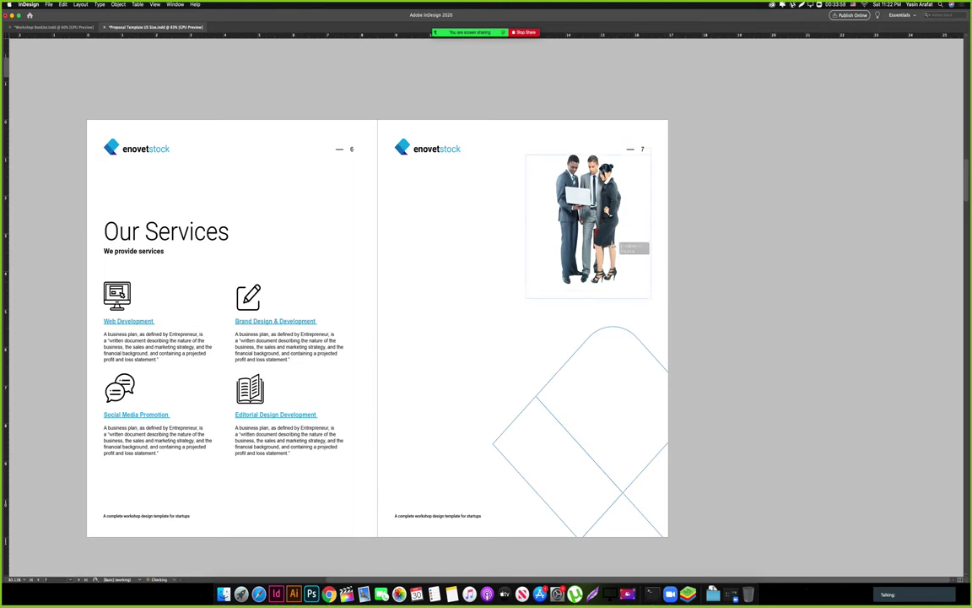
{"action": "key", "text": "w"}
{"action": "left_click_drag", "start_coordinate": [581, 204], "coordinate": [424, 217]}
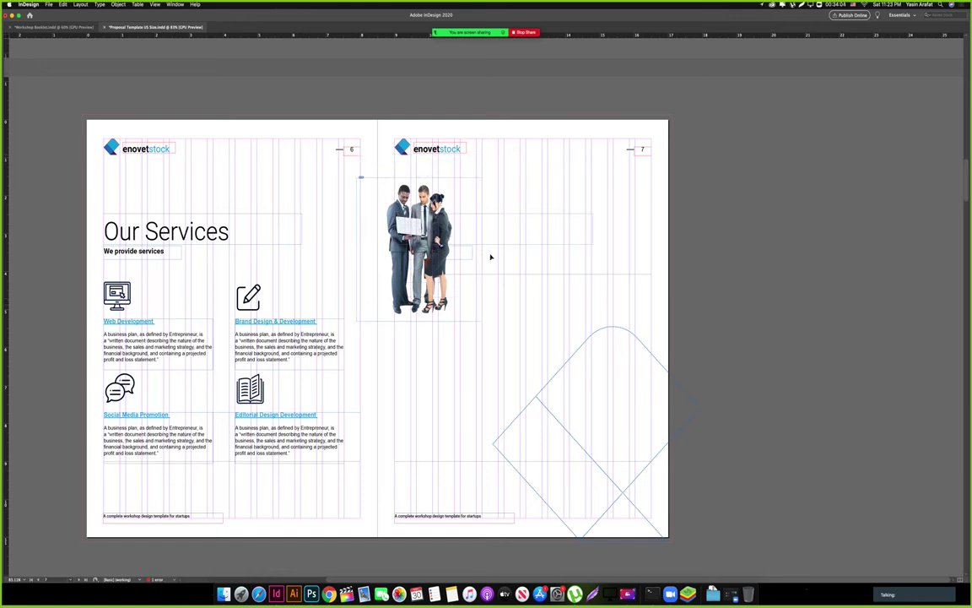
Move the empty title and subtitle frames on page 7 to the right of the people image.
{"action": "left_click_drag", "start_coordinate": [549, 265], "coordinate": [464, 217]}
{"action": "left_click", "coordinate": [409, 204], "text": "shift"}
{"action": "left_click_drag", "start_coordinate": [507, 244], "coordinate": [593, 250]}
Enter "We sell quality" as page 7's title and "find our niche" as its subtitle, and preview the spread.
{"action": "type", "text": "Wer"}
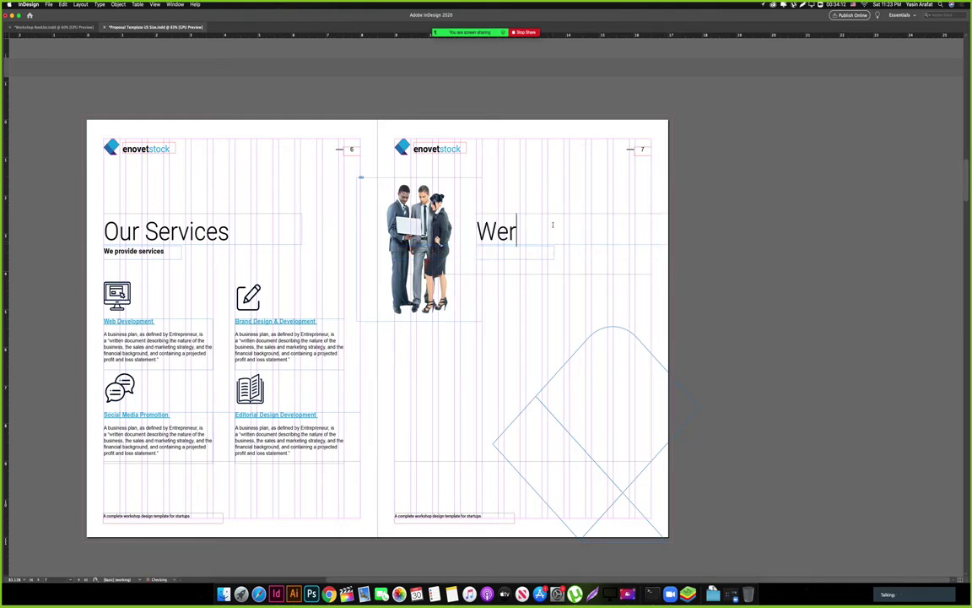
{"action": "type", "text": "sell "}
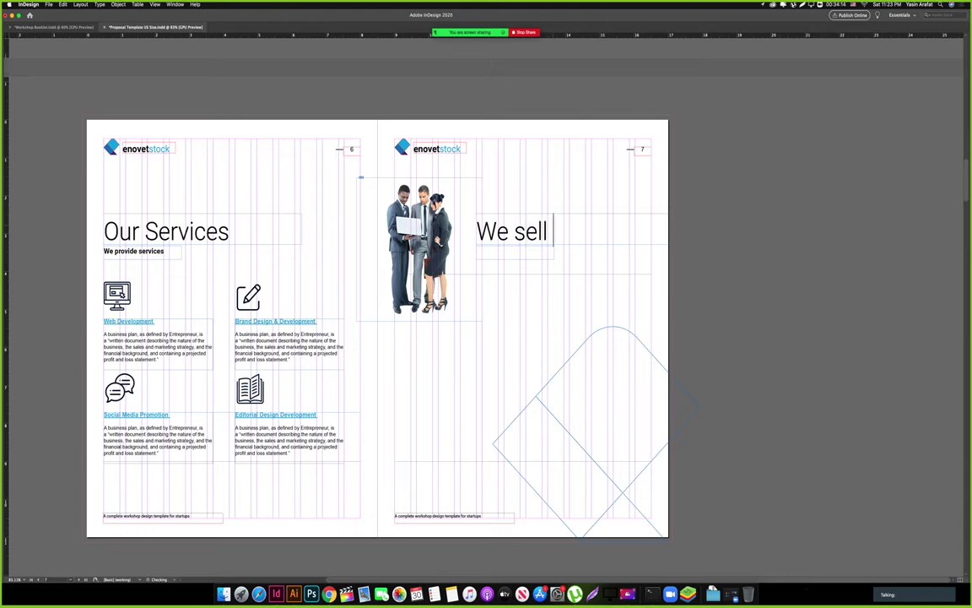
{"action": "type", "text": "quality"}
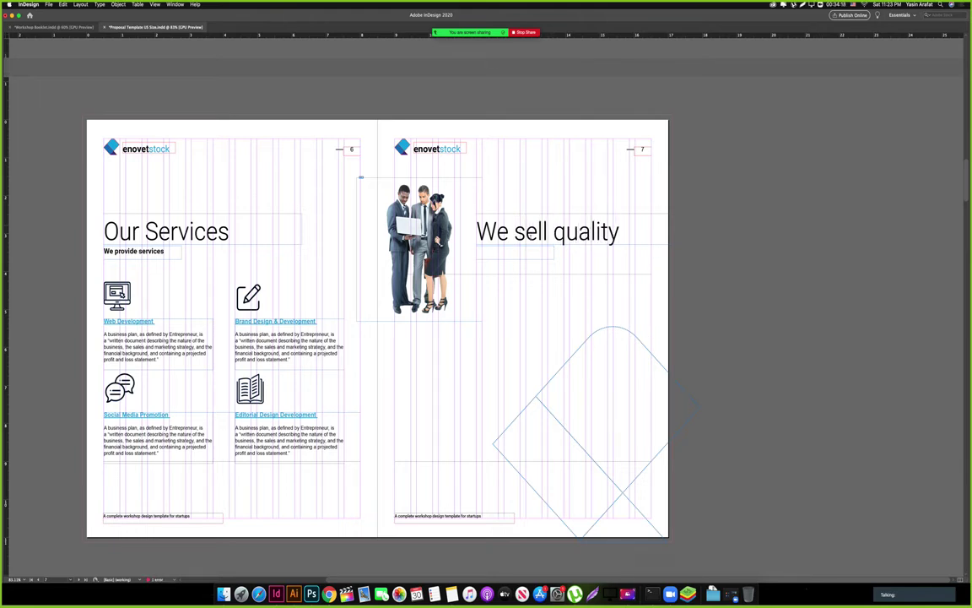
{"action": "left_click", "coordinate": [544, 254]}
{"action": "type", "text": "find our niche"}
{"action": "key", "text": "Escape"}
{"action": "key", "text": "w"}
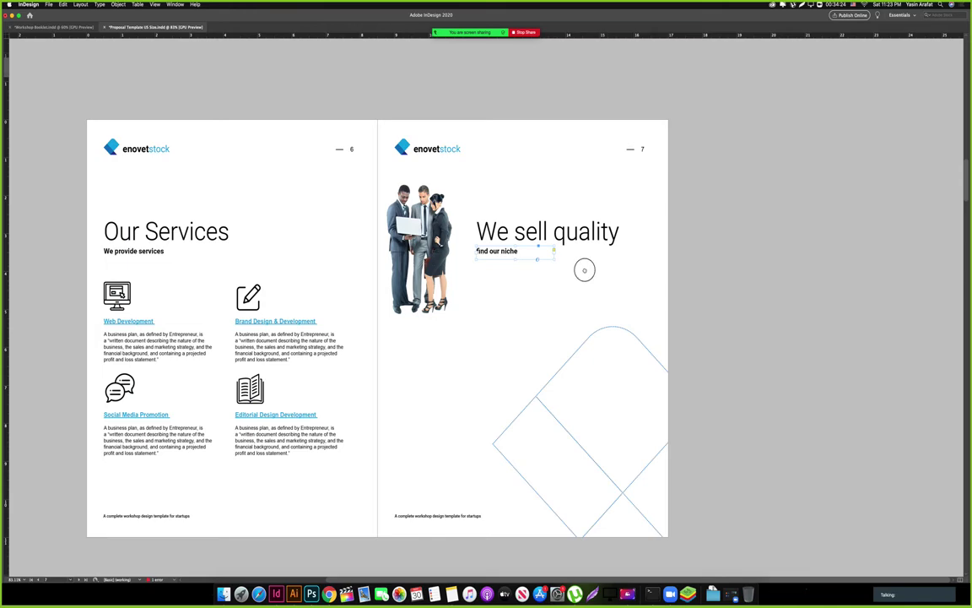
{"action": "left_click_drag", "start_coordinate": [585, 270], "coordinate": [637, 255]}
{"action": "left_click", "coordinate": [630, 256]}
{"action": "key", "text": "w"}
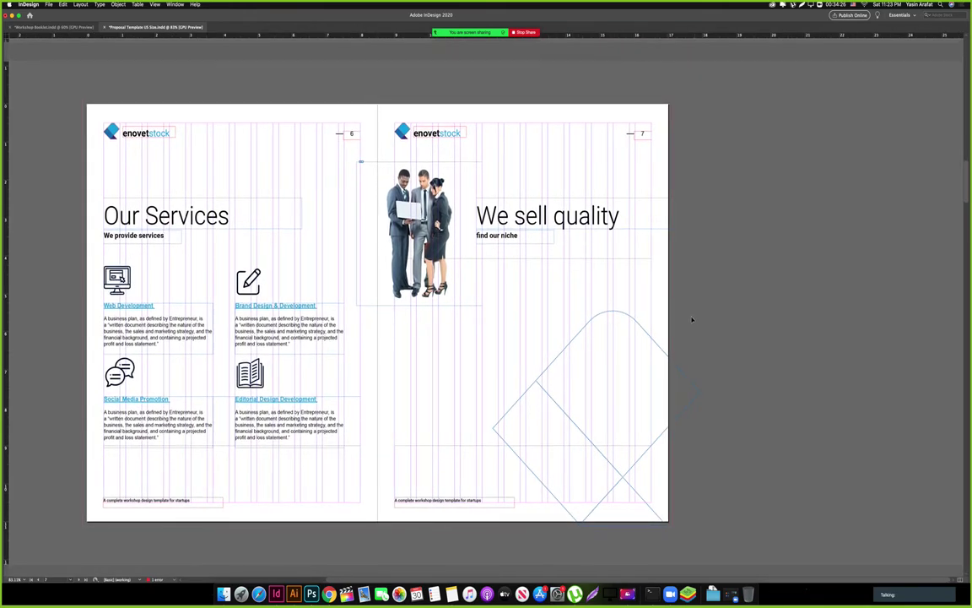
Copy the four right-hand Gallery images from the Workshop Booklet document and paste them onto page 7 of the proposal.
{"action": "left_click", "coordinate": [50, 27]}
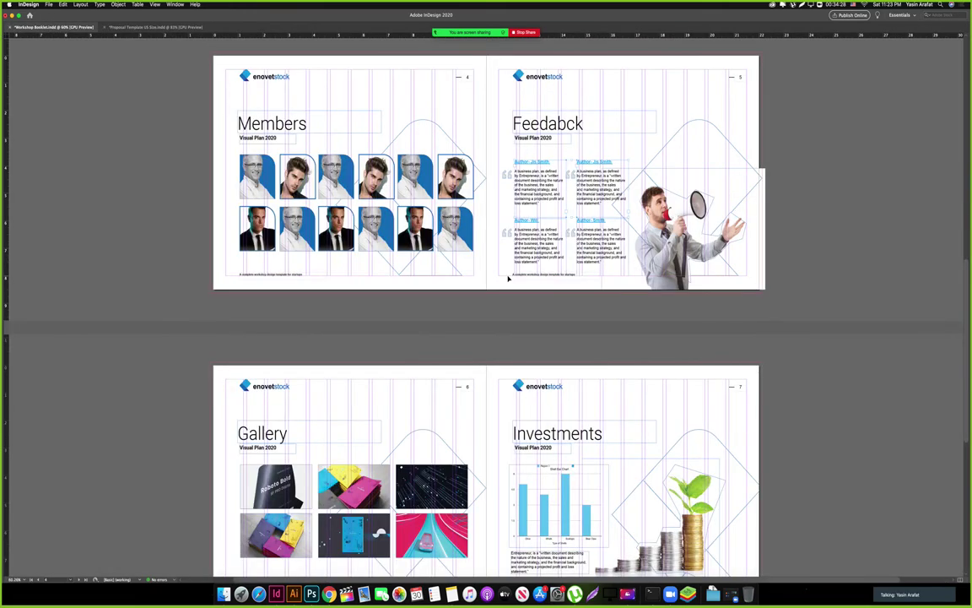
{"action": "scroll", "coordinate": [508, 278], "scroll_direction": "up", "scroll_amount": 5}
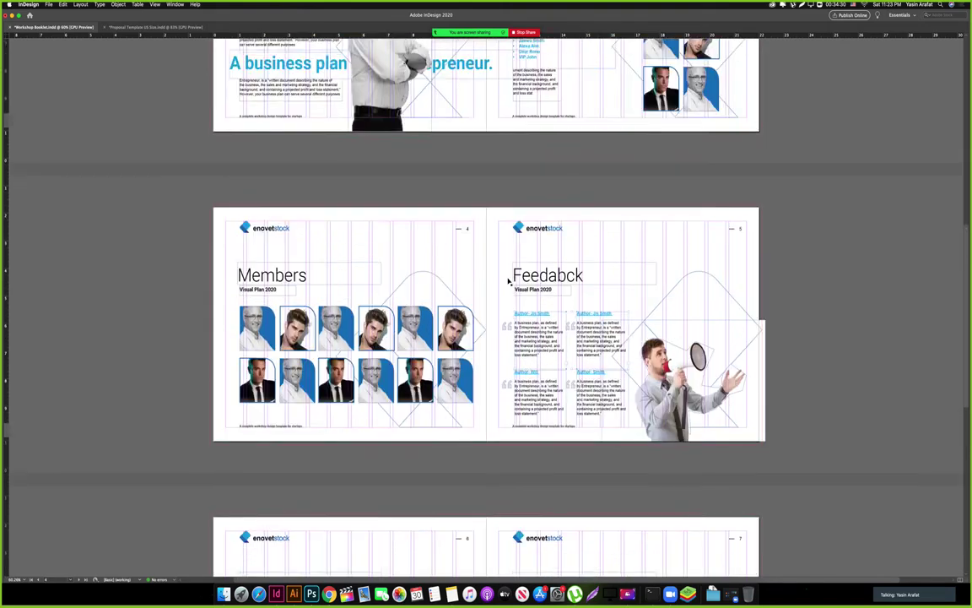
{"action": "scroll", "coordinate": [508, 282], "scroll_direction": "down", "scroll_amount": 7}
{"action": "scroll", "coordinate": [508, 281], "scroll_direction": "down", "scroll_amount": 5}
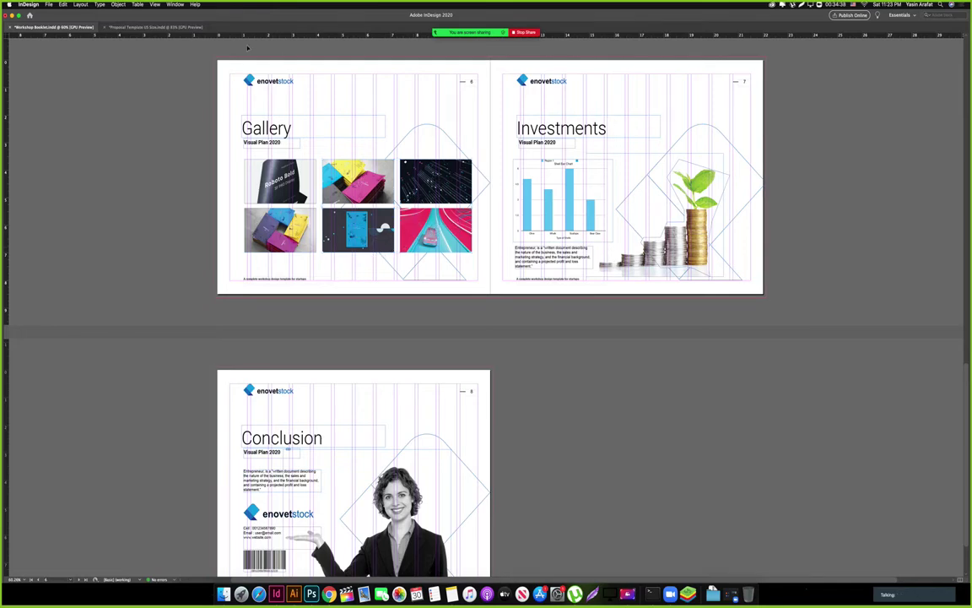
{"action": "left_click", "coordinate": [152, 27]}
{"action": "key", "text": "super+v"}
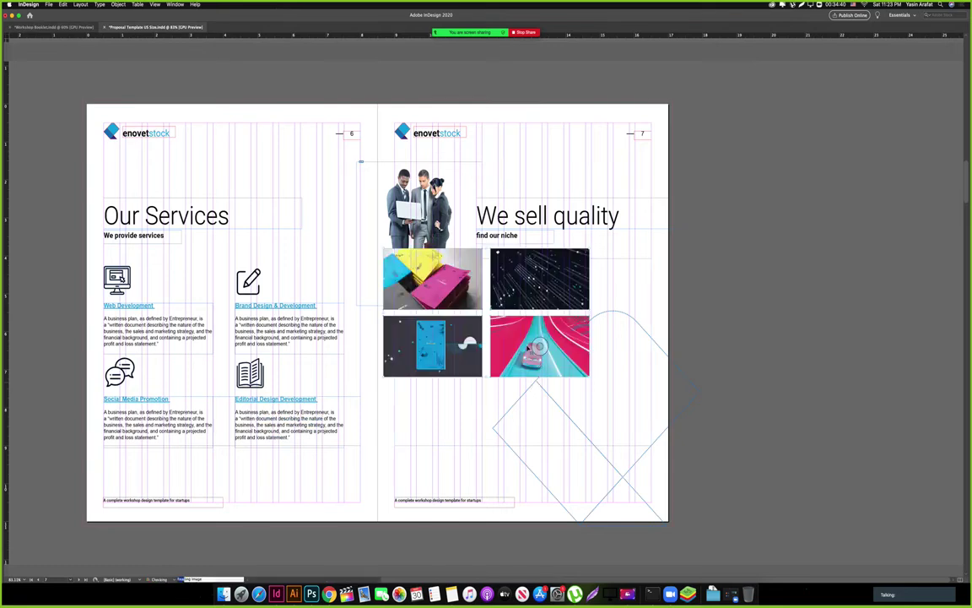
Move the four gallery images below page 7's subtitle and shrink their frames together to fit within the right margin.
{"action": "left_click_drag", "start_coordinate": [415, 266], "coordinate": [508, 278]}
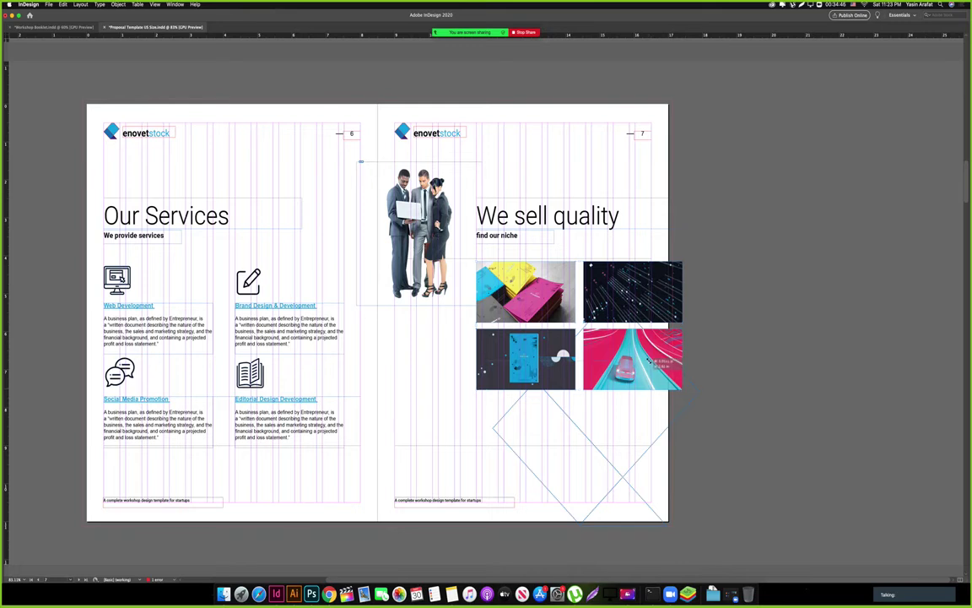
{"action": "left_click_drag", "start_coordinate": [682, 389], "coordinate": [645, 356]}
{"action": "key", "text": "super+z"}
{"action": "key", "text": "super+shift+z"}
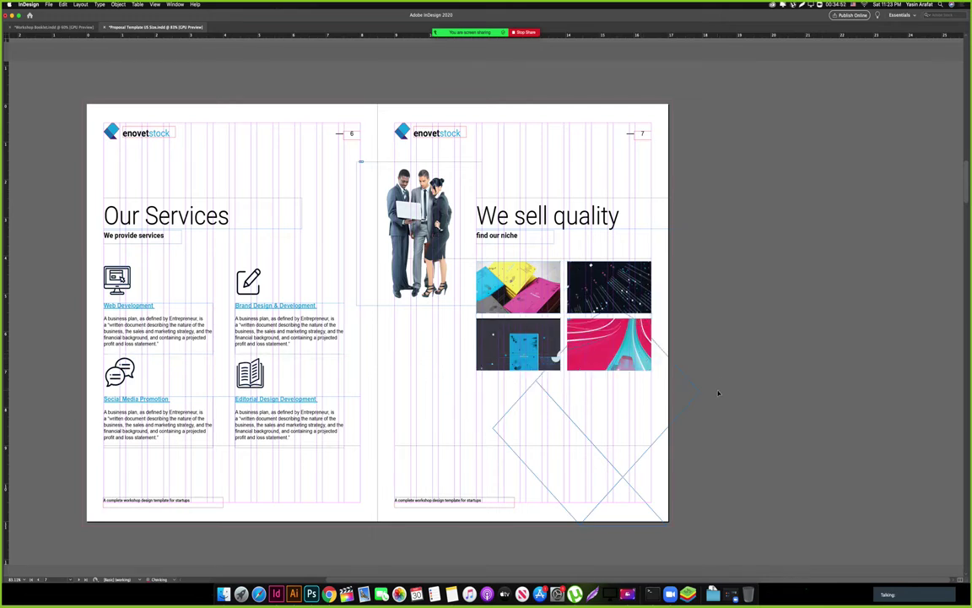
Reposition the pictures inside the car, dark abstract and blue booklet frames on page 7 so their subjects show.
{"action": "key", "text": "w"}
{"action": "left_click_drag", "start_coordinate": [631, 361], "coordinate": [626, 350]}
{"action": "mouse_move", "coordinate": [609, 288]}
{"action": "left_mouse_down"}
{"action": "mouse_move", "coordinate": [596, 280]}
{"action": "mouse_move", "coordinate": [625, 309]}
{"action": "mouse_move", "coordinate": [613, 298]}
{"action": "left_mouse_up"}
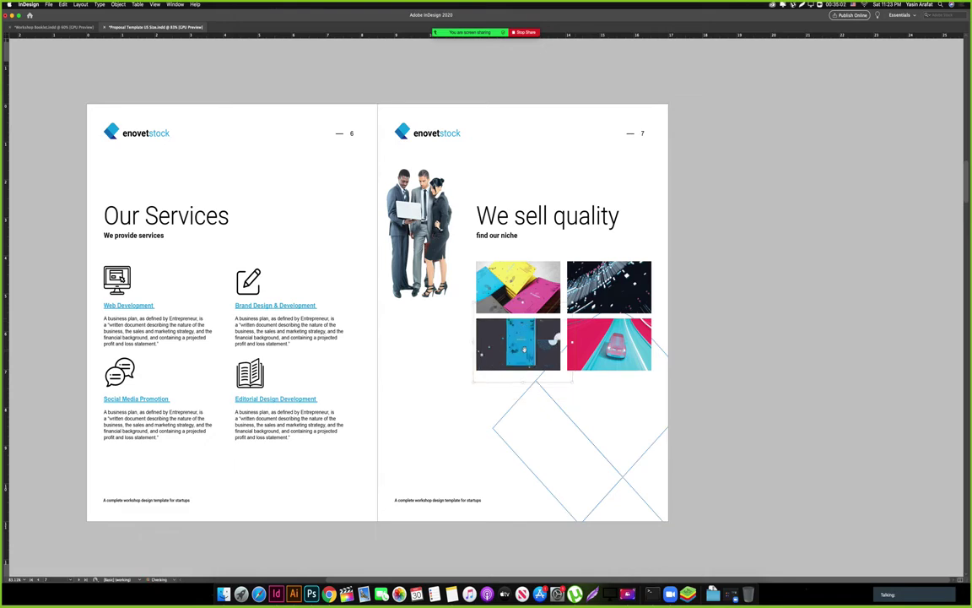
{"action": "left_click_drag", "start_coordinate": [522, 337], "coordinate": [521, 354]}
{"action": "key", "text": "w"}
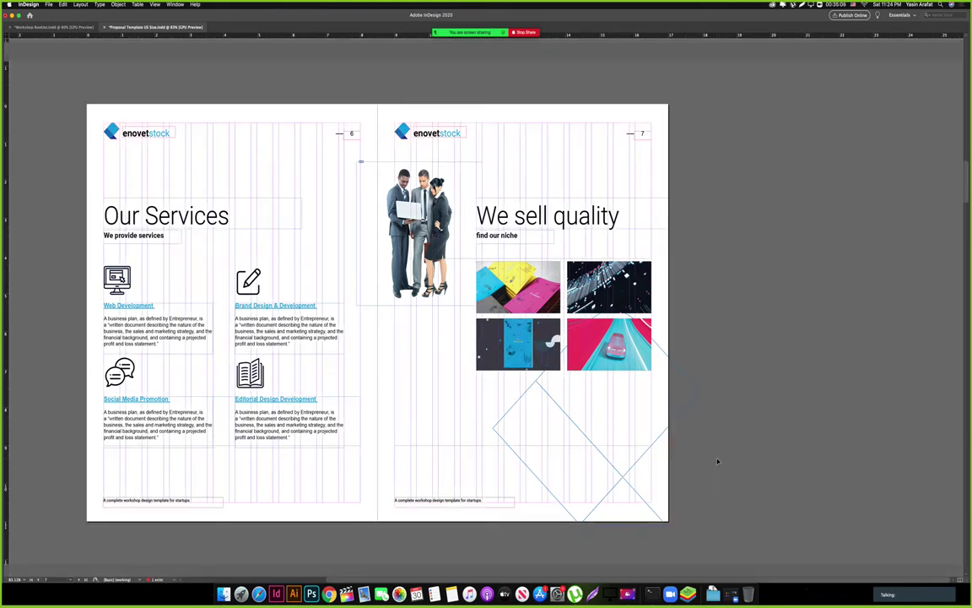
Copy the two-column text frame from page 5's blue band to page 7 below the people image and narrow it to about 2.1 in wide.
{"action": "scroll", "coordinate": [468, 387], "scroll_direction": "left", "scroll_amount": 2}
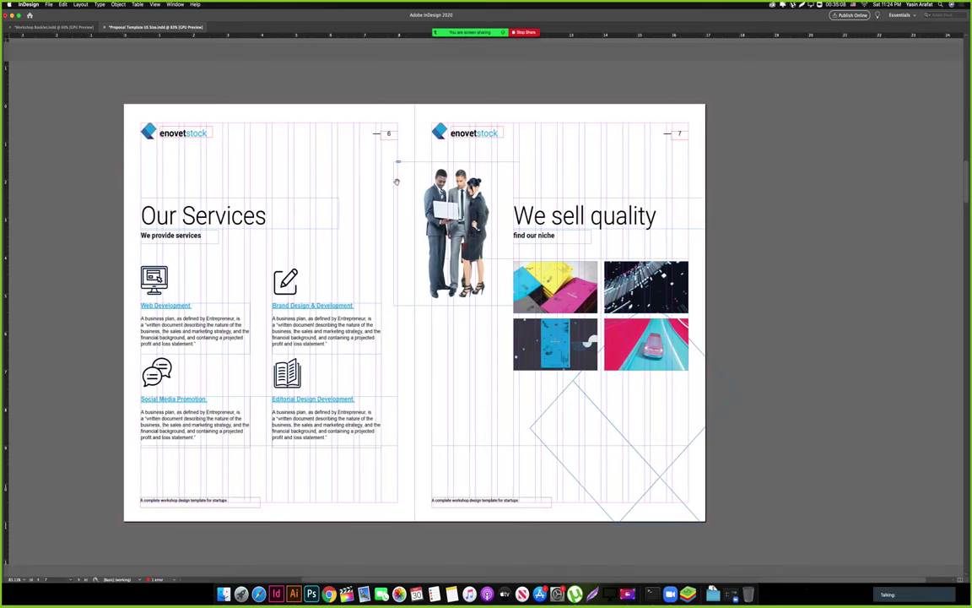
{"action": "scroll", "coordinate": [396, 181], "scroll_direction": "up", "scroll_amount": 10}
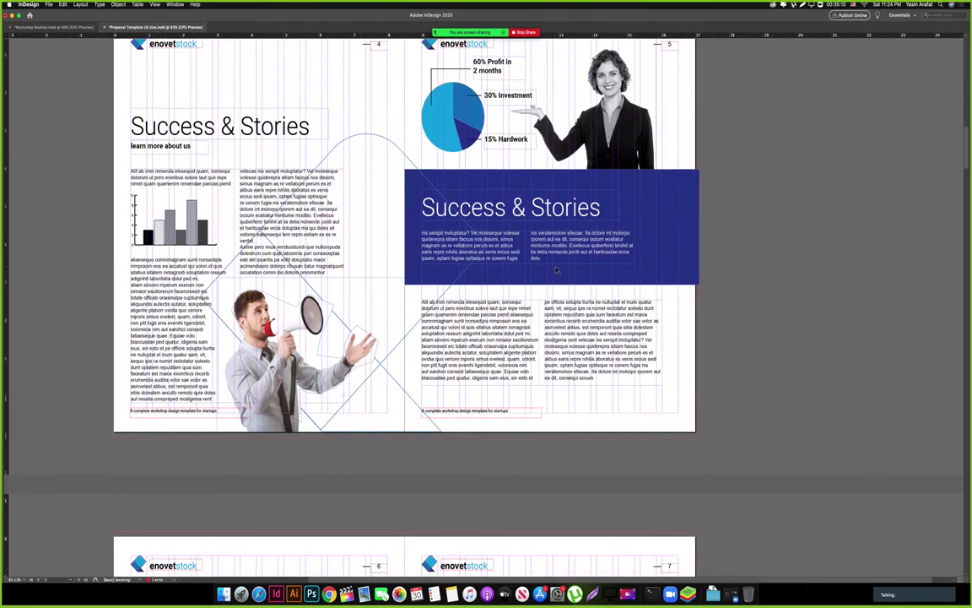
{"action": "left_click", "coordinate": [559, 261]}
{"action": "scroll", "coordinate": [507, 507], "scroll_direction": "down", "scroll_amount": 10}
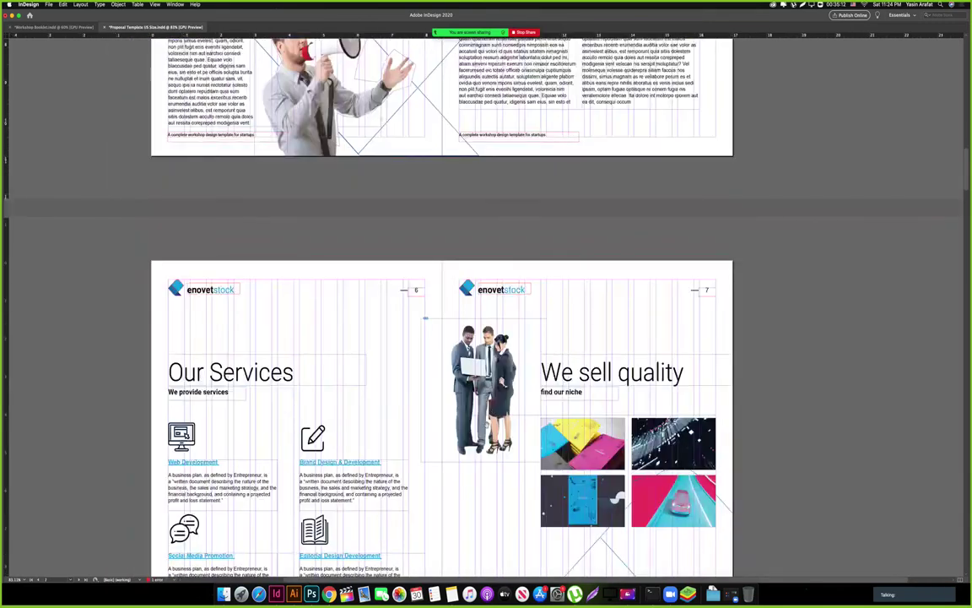
{"action": "key", "text": "Tab"}
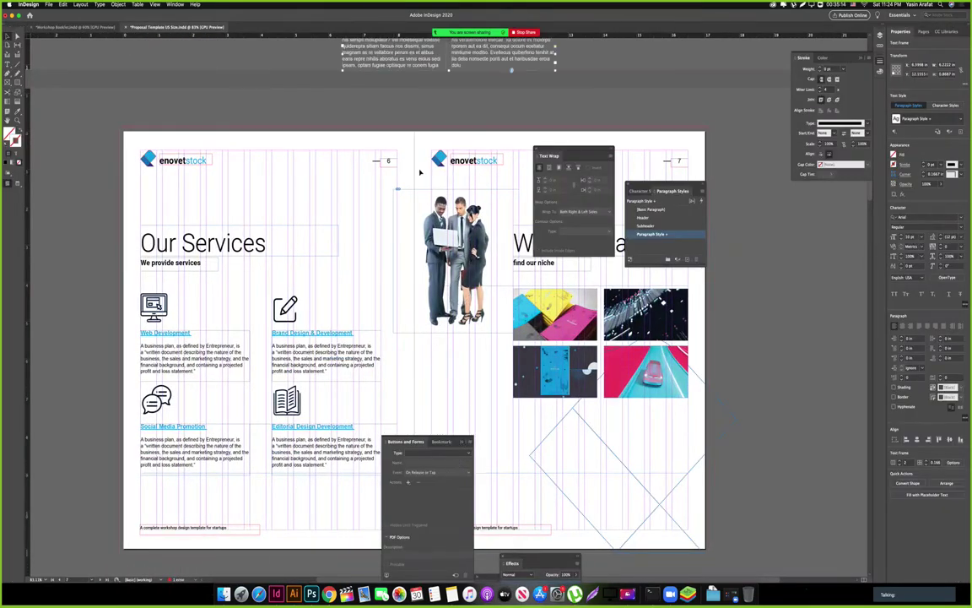
{"action": "left_click_drag", "start_coordinate": [388, 67], "coordinate": [477, 367]}
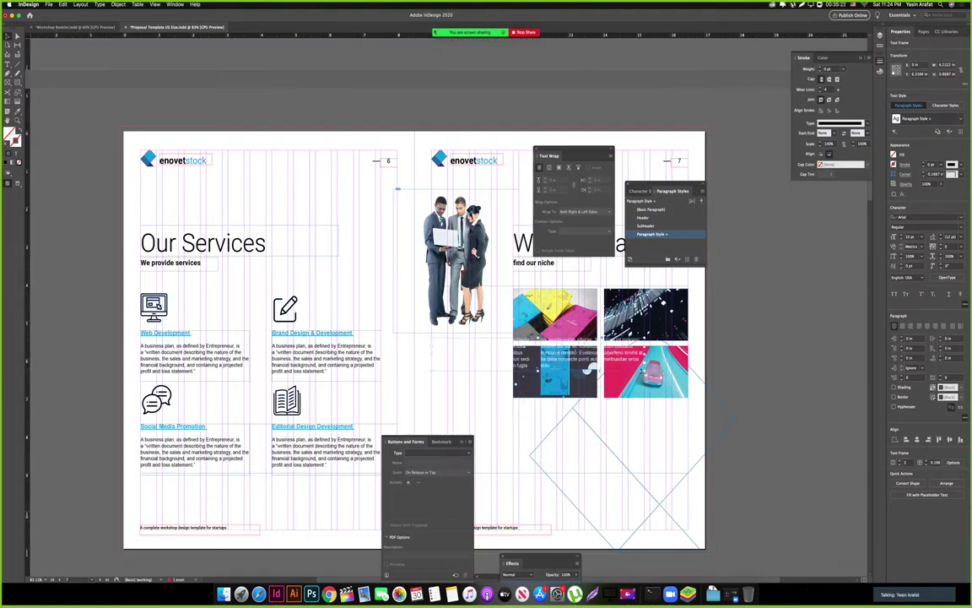
{"action": "left_click_drag", "start_coordinate": [644, 371], "coordinate": [503, 437]}
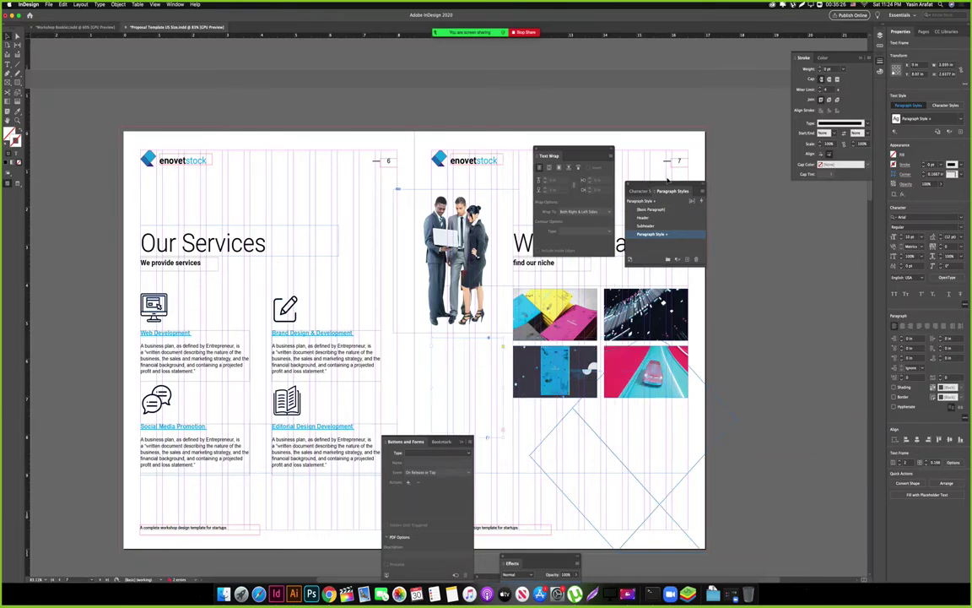
Apply the Subheader paragraph style to the text below the people image and set its frame to 1 column.
{"action": "left_click", "coordinate": [645, 225]}
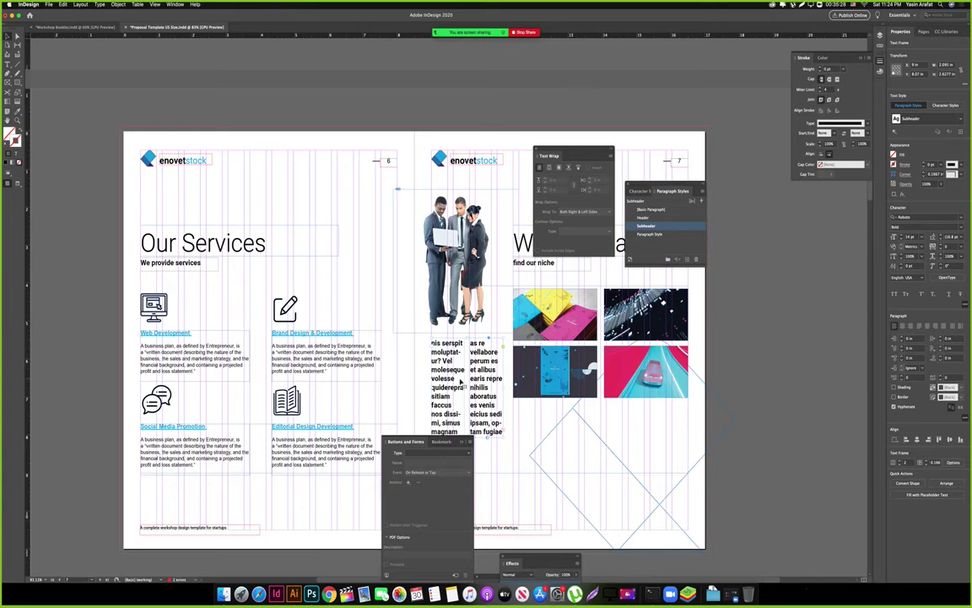
{"action": "double_click", "coordinate": [460, 383]}
{"action": "key", "text": "super+a"}
{"action": "key", "text": "super+b"}
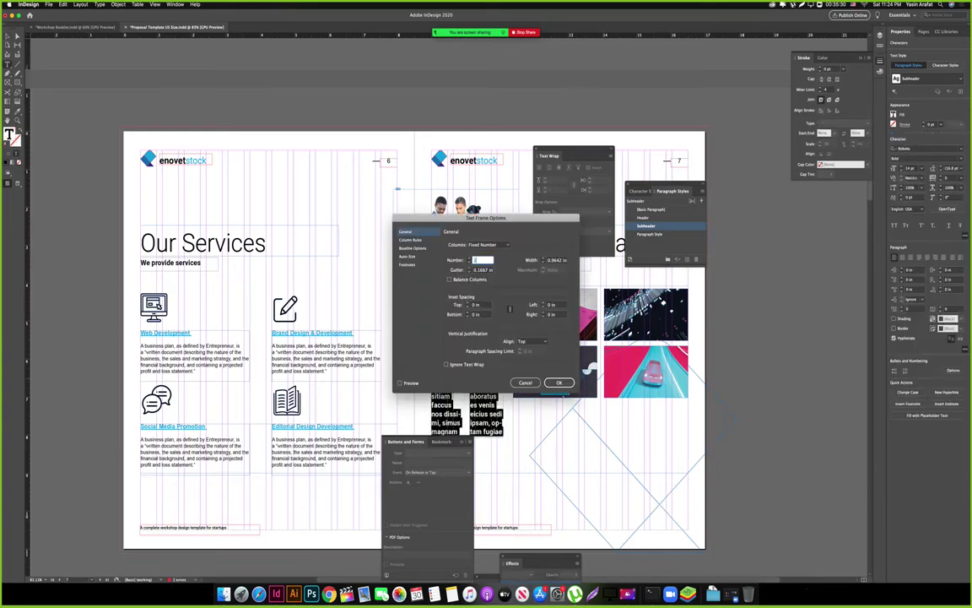
{"action": "type", "text": "1"}
{"action": "key", "text": "Return"}
{"action": "key", "text": "Escape"}
{"action": "key", "text": "Tab"}
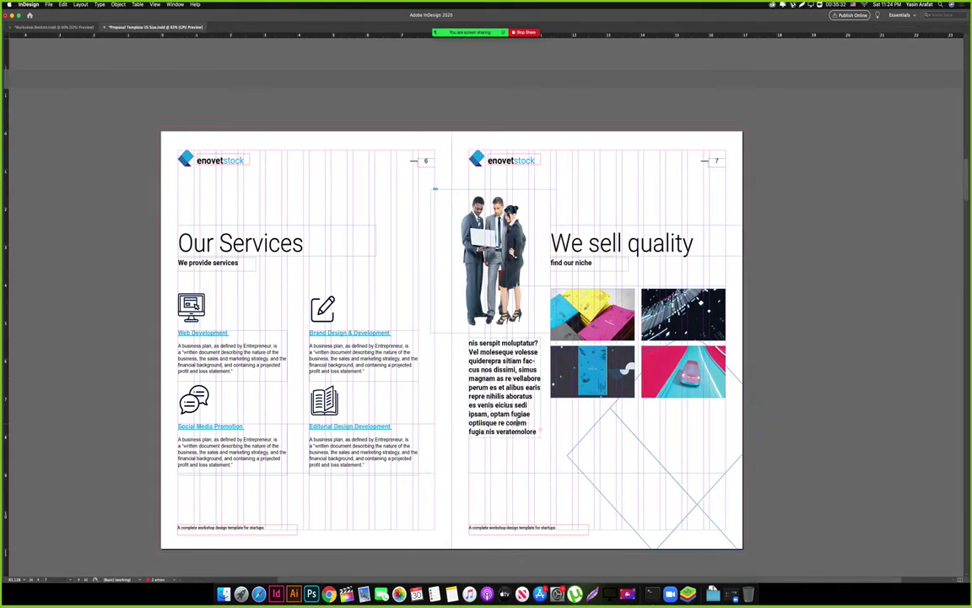
Delete the excess text at the end of the bold column, widen its frame slightly and preview the spread.
{"action": "left_click_drag", "start_coordinate": [530, 422], "coordinate": [422, 319]}
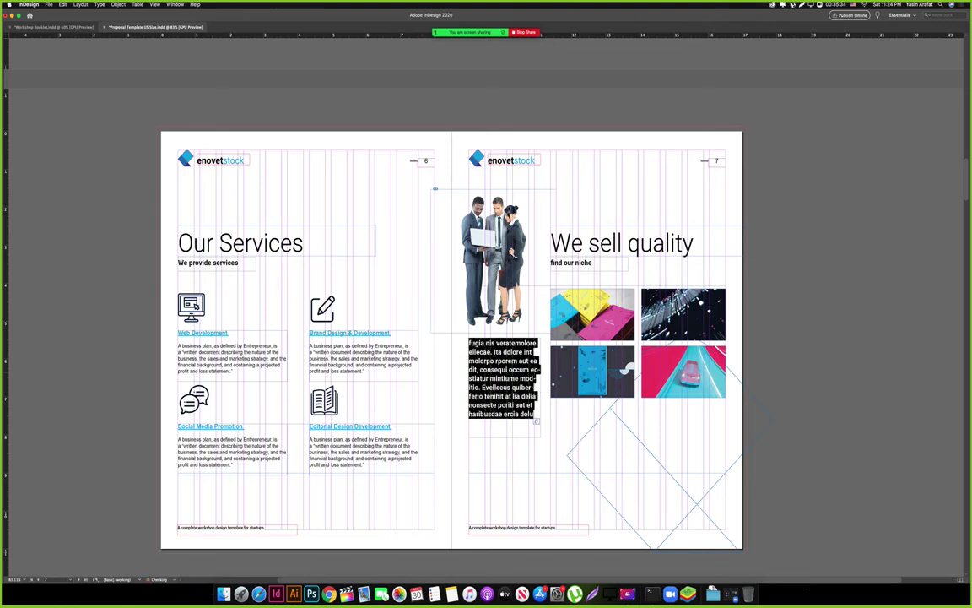
{"action": "key", "text": "Escape"}
{"action": "key", "text": "w"}
{"action": "key", "text": "w"}
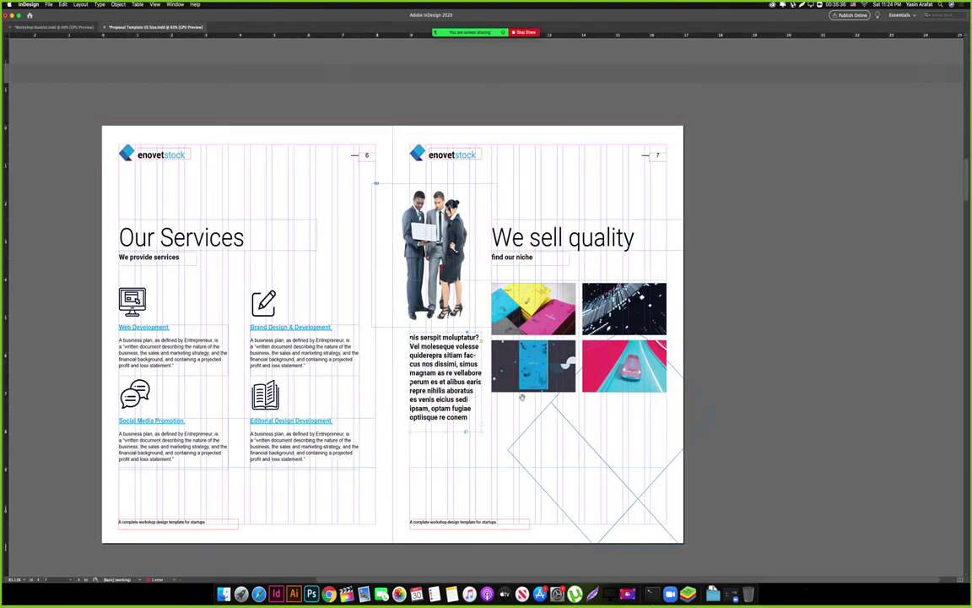
{"action": "scroll", "coordinate": [438, 386], "scroll_direction": "down", "scroll_amount": 1}
{"action": "left_click_drag", "start_coordinate": [467, 369], "coordinate": [470, 369]}
{"action": "key", "text": "w"}
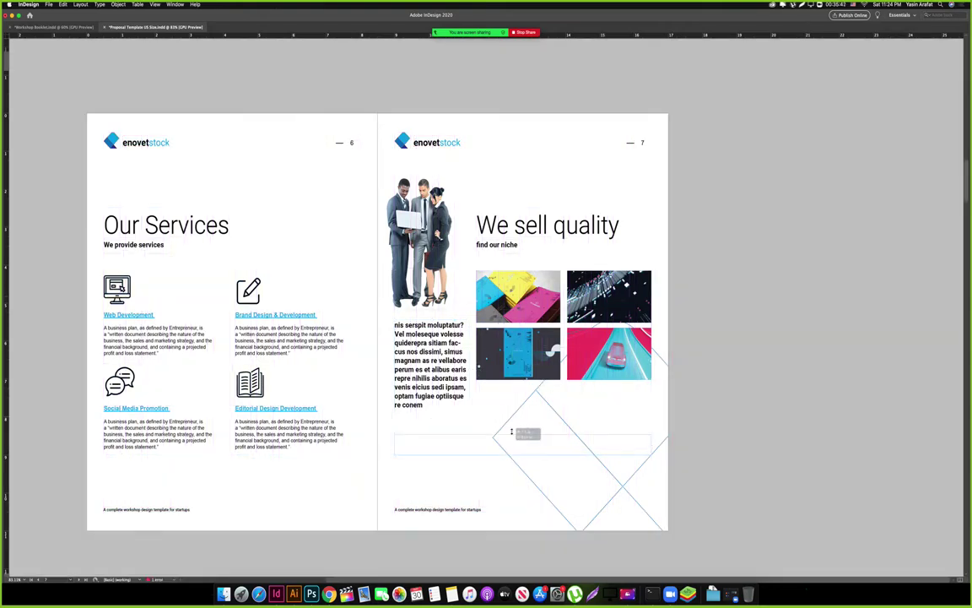
Fill the empty two-column frame spanning page 7 below the bold column with placeholder text.
{"action": "key", "text": "Tab"}
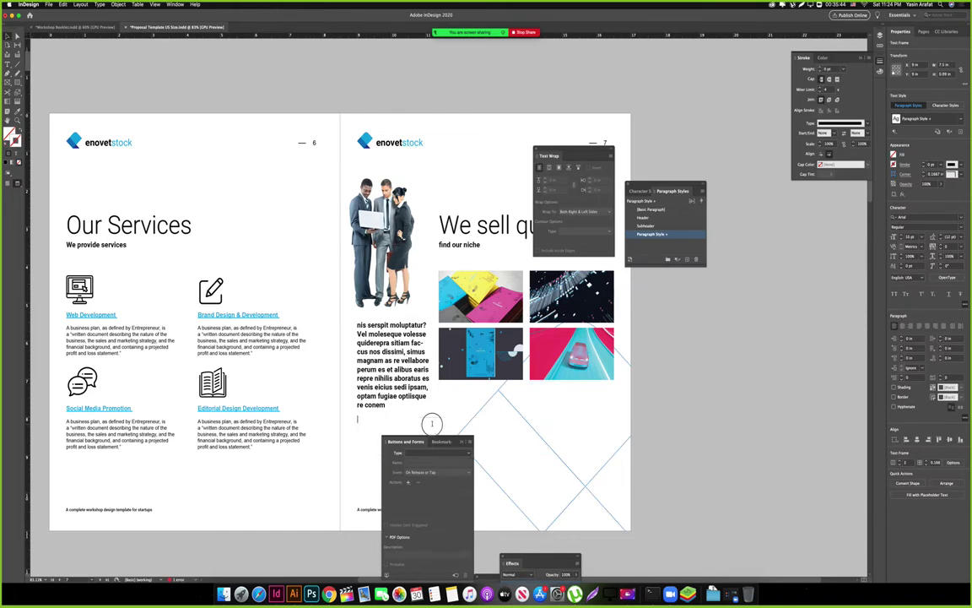
{"action": "double_click", "coordinate": [450, 428]}
{"action": "left_click", "coordinate": [99, 4]}
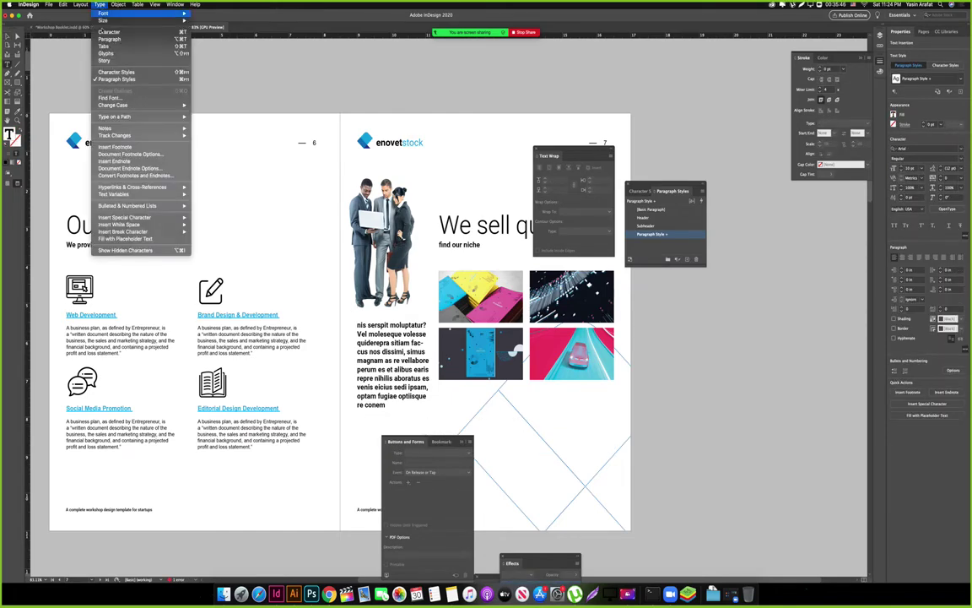
{"action": "left_click", "coordinate": [123, 217]}
{"action": "key", "text": "Escape"}
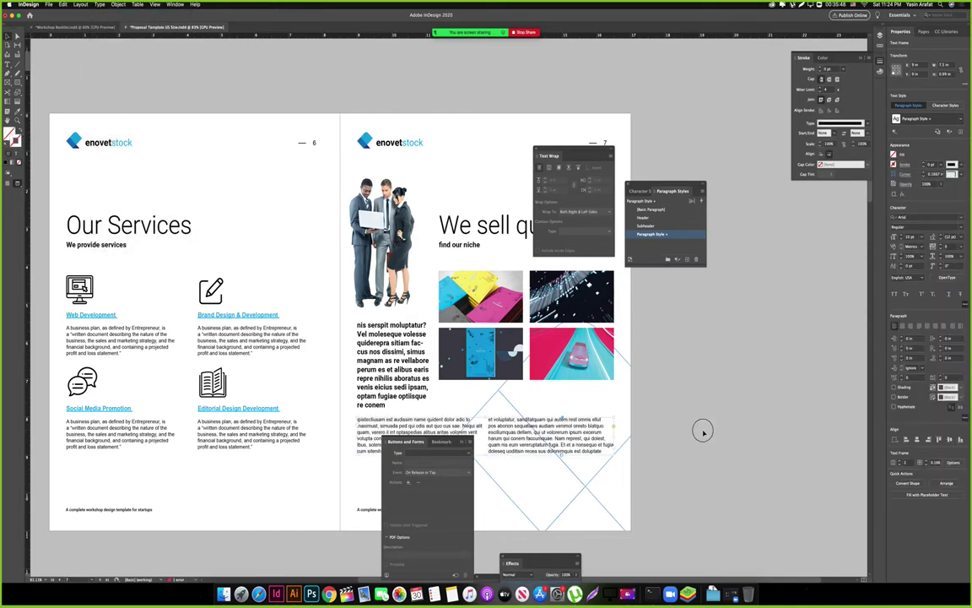
Extend the lower edge of page 7's placeholder text frame slightly and preview the spread.
{"action": "left_click", "coordinate": [702, 432]}
{"action": "scroll", "coordinate": [645, 451], "scroll_direction": "down", "scroll_amount": 2}
{"action": "scroll", "coordinate": [645, 452], "scroll_direction": "left", "scroll_amount": 2}
{"action": "key", "text": "w"}
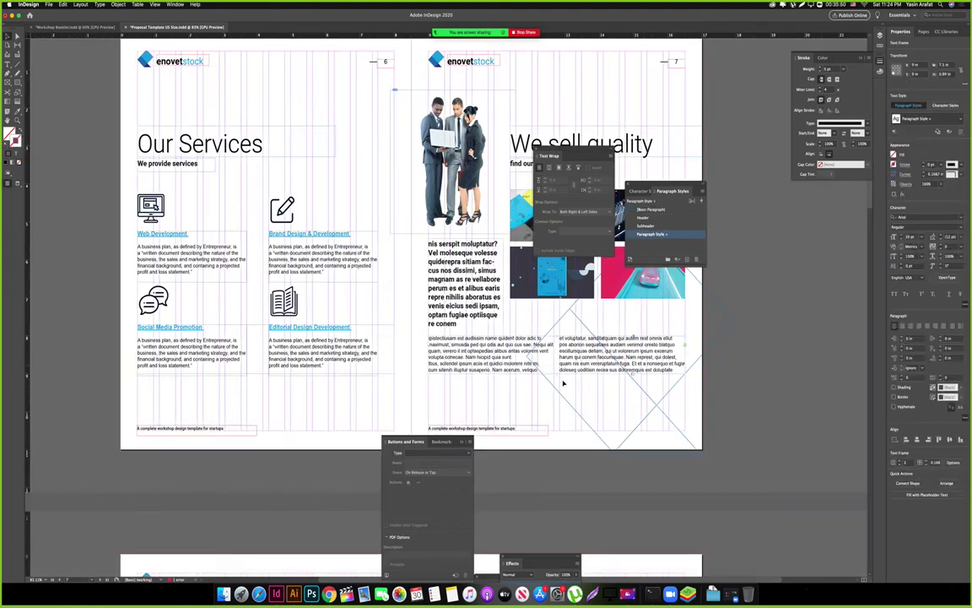
{"action": "left_click_drag", "start_coordinate": [557, 373], "coordinate": [557, 381]}
{"action": "left_click", "coordinate": [778, 397]}
{"action": "left_click", "coordinate": [557, 382]}
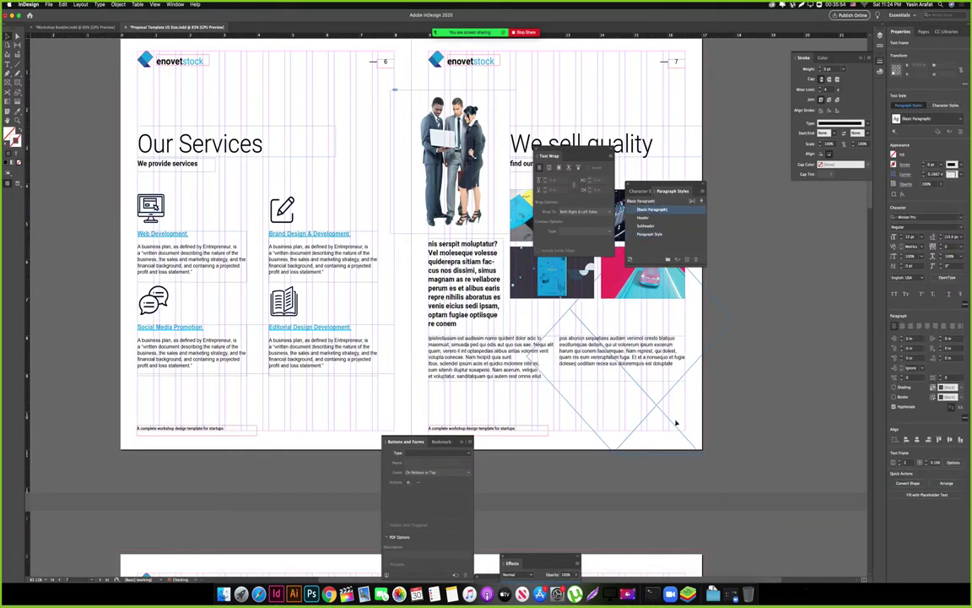
{"action": "key", "text": "Tab"}
{"action": "key", "text": "w"}
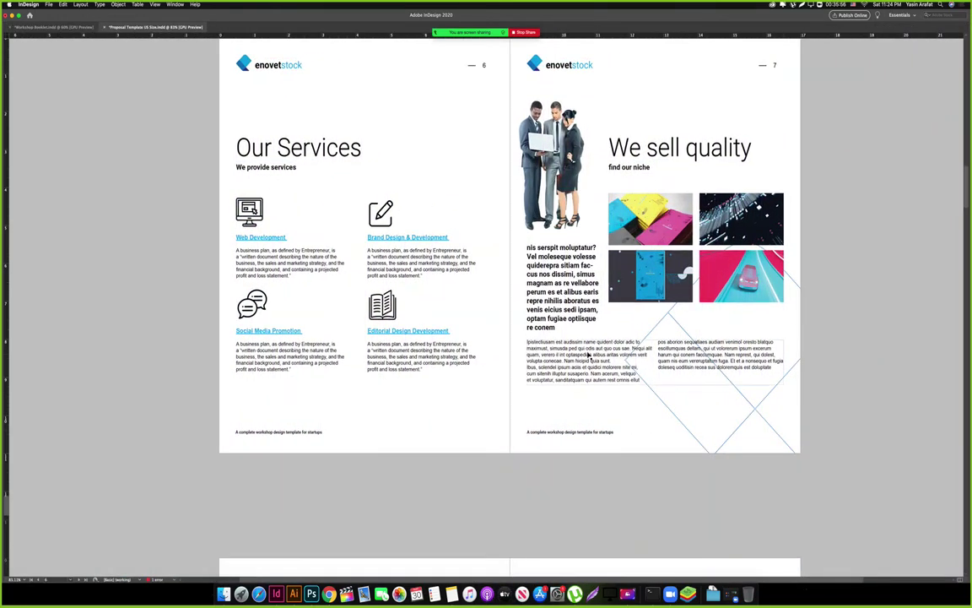
Review the finished and remaining spreads of the proposal from the cover to the Conclusion page.
{"action": "scroll", "coordinate": [730, 225], "scroll_direction": "up", "scroll_amount": 2}
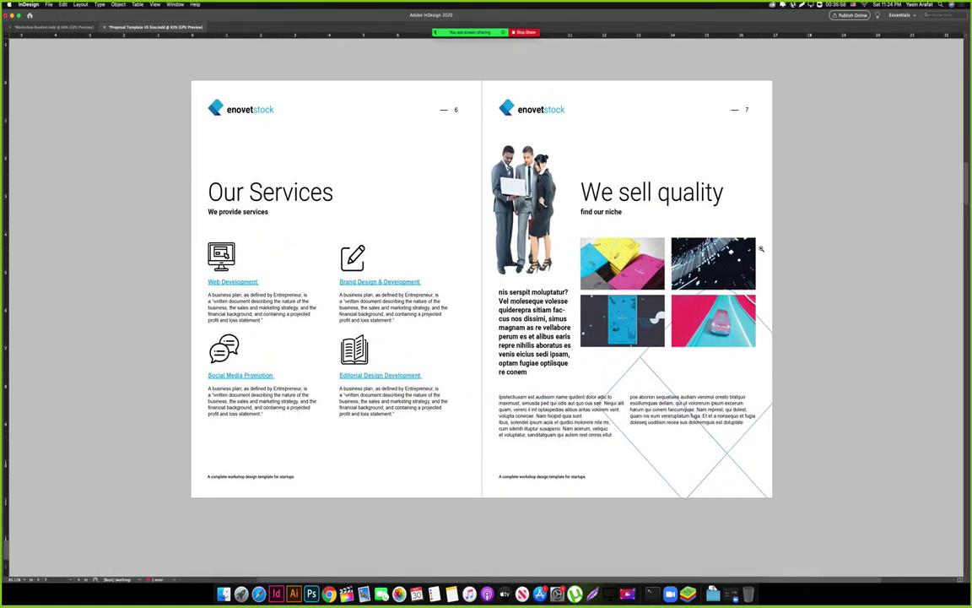
{"action": "scroll", "coordinate": [761, 250], "scroll_direction": "down", "scroll_amount": 3}
{"action": "left_click", "coordinate": [804, 288]}
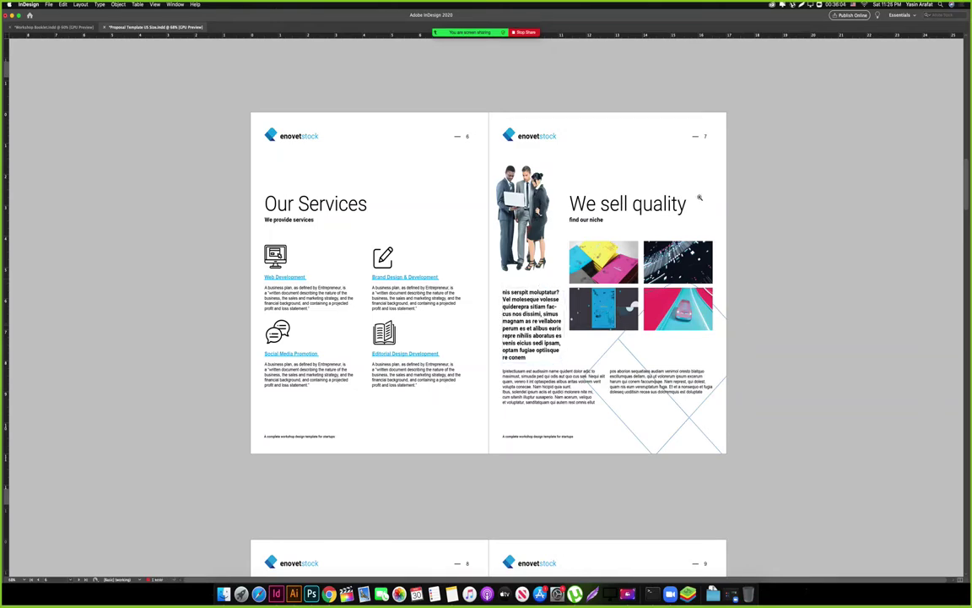
{"action": "key", "text": "super+minus"}
{"action": "key", "text": "super+equal"}
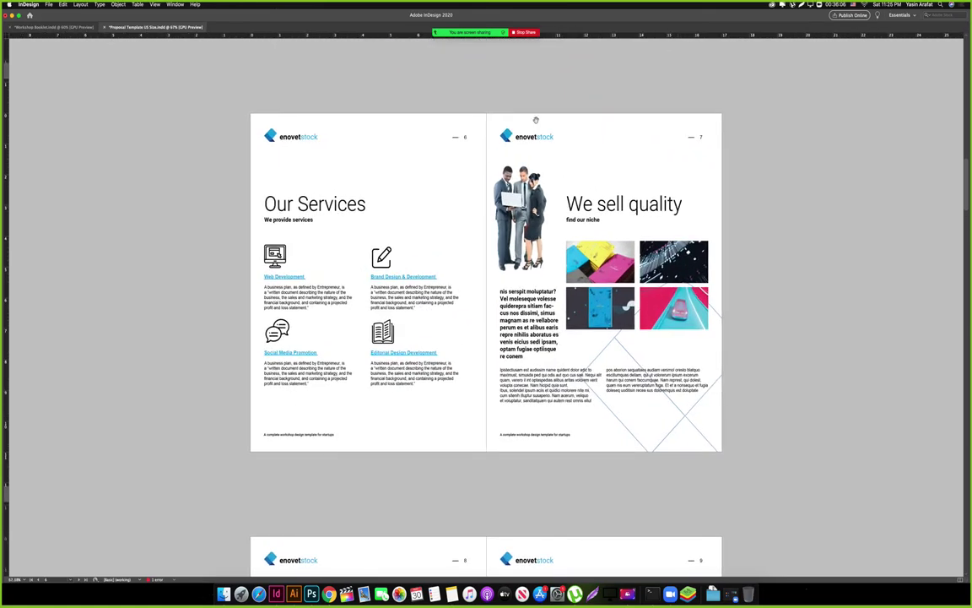
{"action": "left_click_drag", "start_coordinate": [727, 202], "coordinate": [640, 307]}
{"action": "scroll", "coordinate": [641, 307], "scroll_direction": "up", "scroll_amount": 3}
{"action": "scroll", "coordinate": [449, 172], "scroll_direction": "up", "scroll_amount": 8}
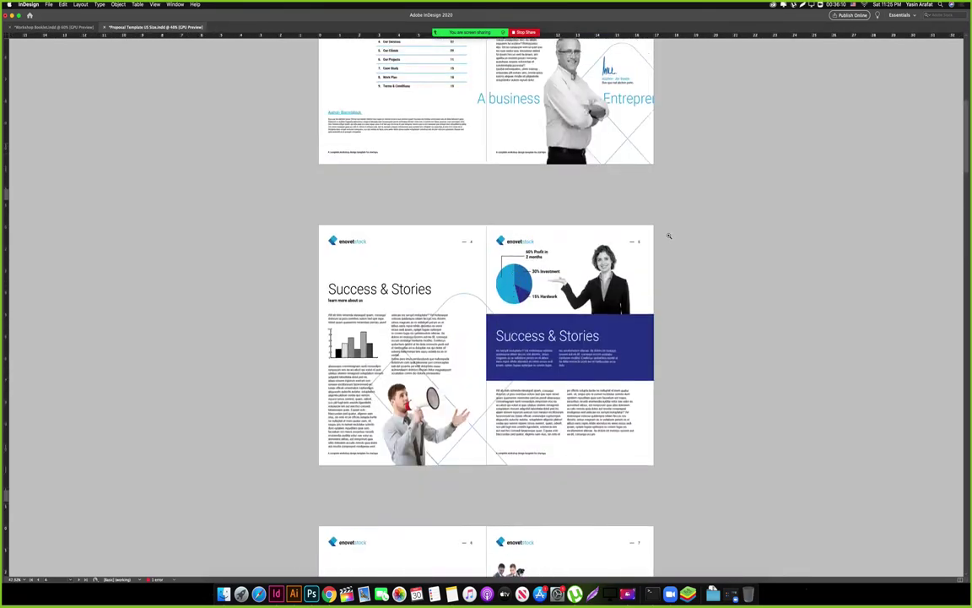
{"action": "scroll", "coordinate": [668, 235], "scroll_direction": "down", "scroll_amount": 3}
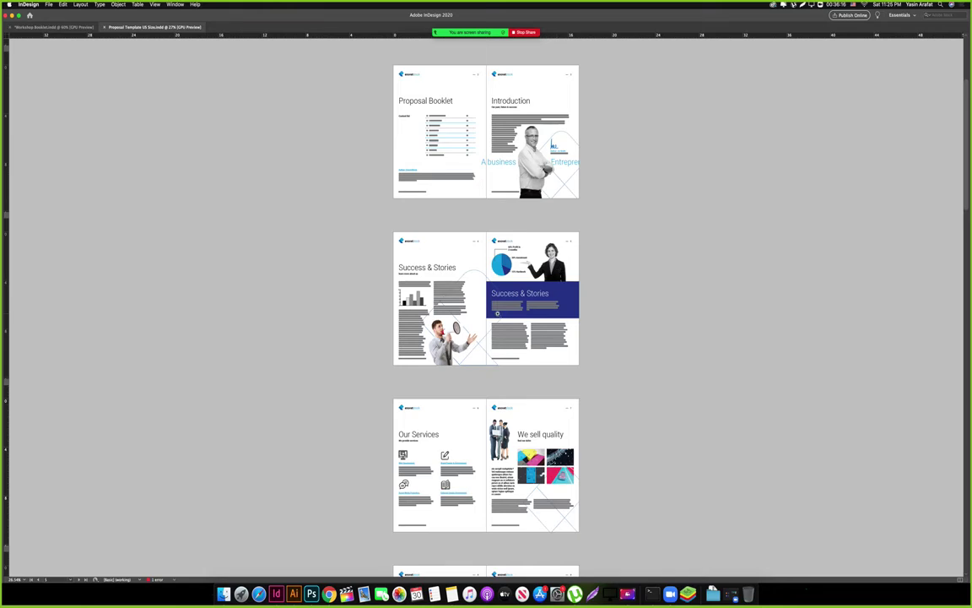
{"action": "scroll", "coordinate": [498, 314], "scroll_direction": "down", "scroll_amount": 15}
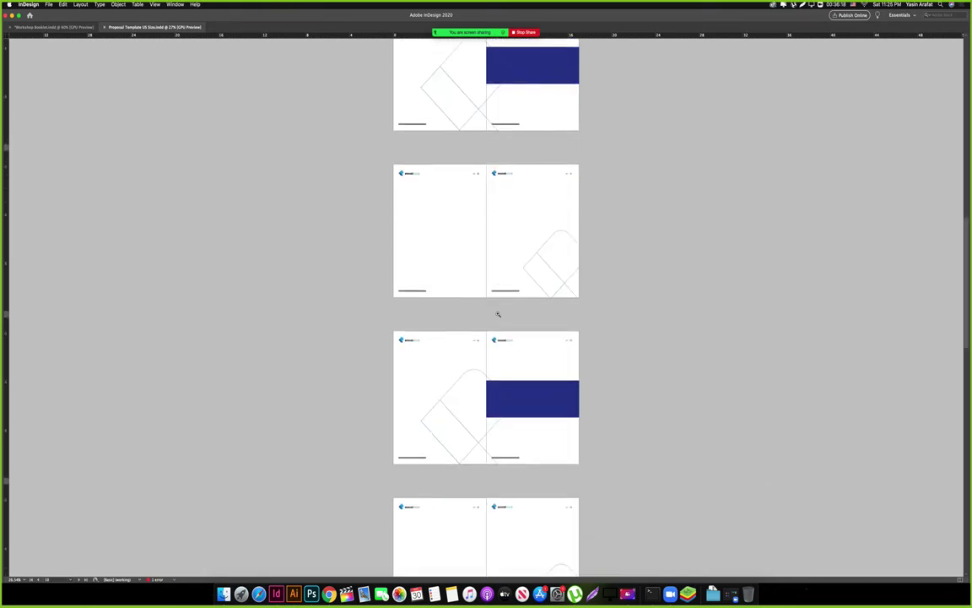
{"action": "scroll", "coordinate": [498, 314], "scroll_direction": "down", "scroll_amount": 15}
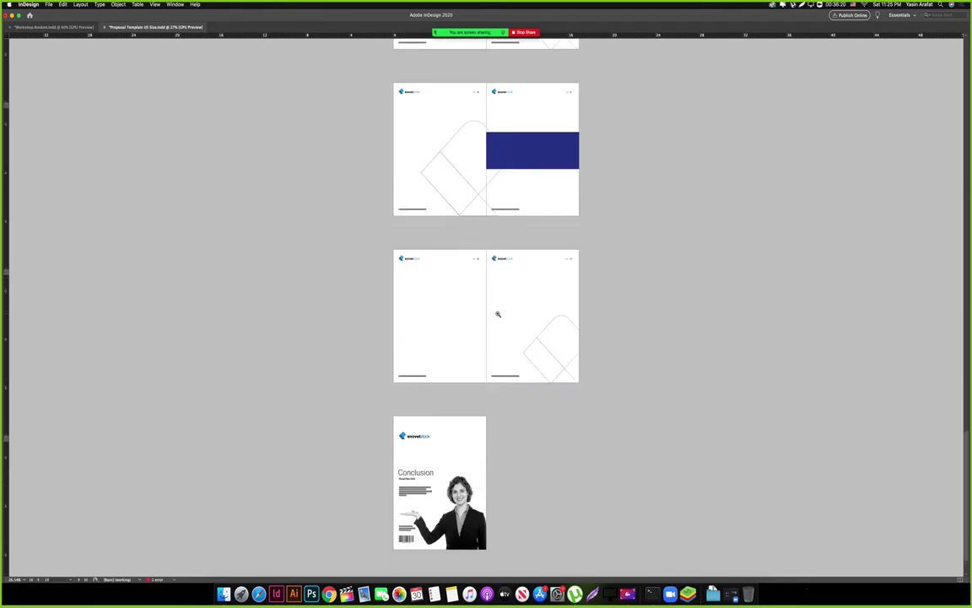
{"action": "scroll", "coordinate": [498, 314], "scroll_direction": "up", "scroll_amount": 20}
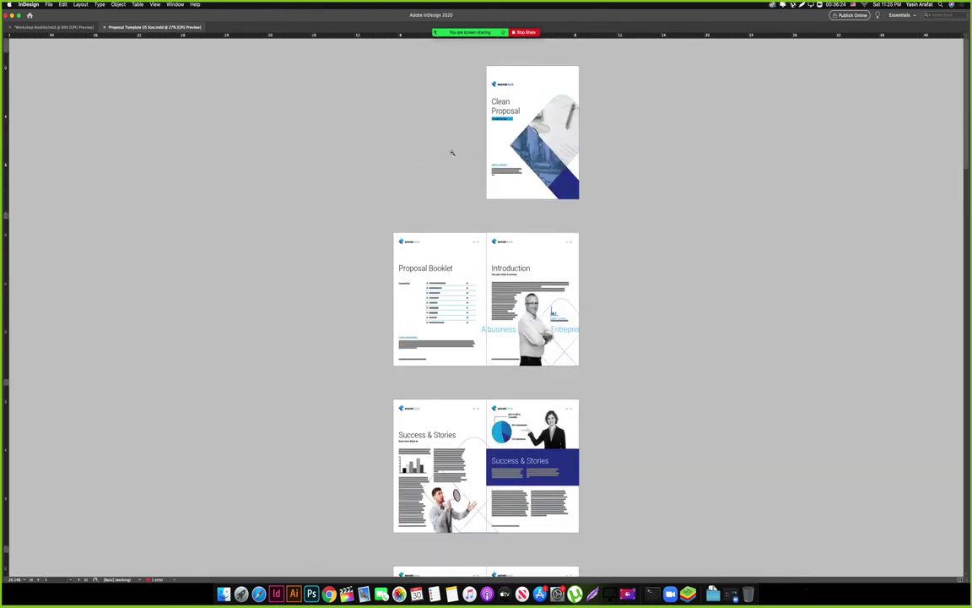
{"action": "left_click_drag", "start_coordinate": [452, 153], "coordinate": [523, 154]}
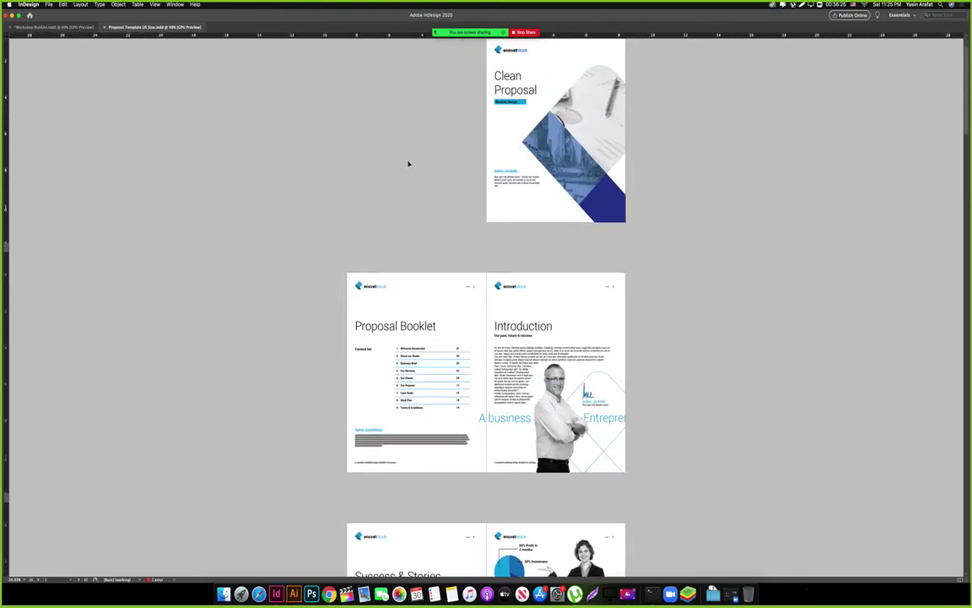
{"action": "scroll", "coordinate": [408, 163], "scroll_direction": "down", "scroll_amount": 10}
{"action": "scroll", "coordinate": [390, 166], "scroll_direction": "up", "scroll_amount": 15}
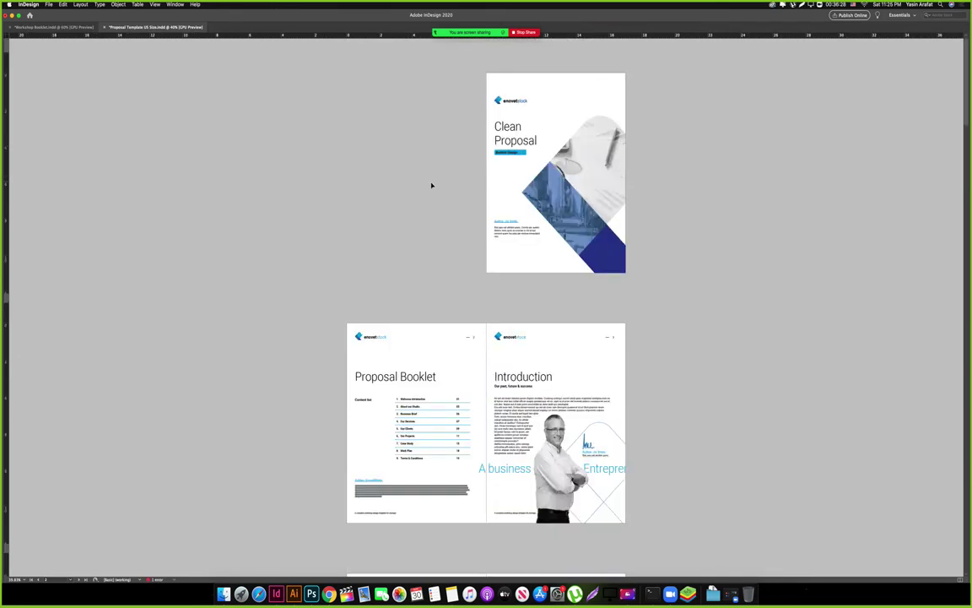
{"action": "scroll", "coordinate": [431, 184], "scroll_direction": "down", "scroll_amount": 3}
{"action": "scroll", "coordinate": [323, 136], "scroll_direction": "up", "scroll_amount": 3}
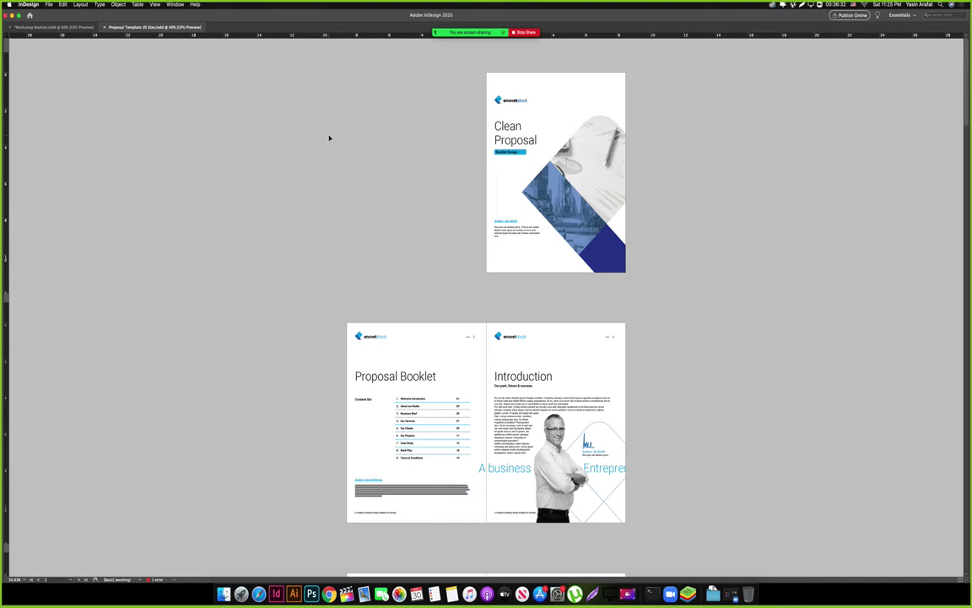
Open the Annual Report Template US Size document from the Annual Report folder.
{"action": "key", "text": "super+o"}
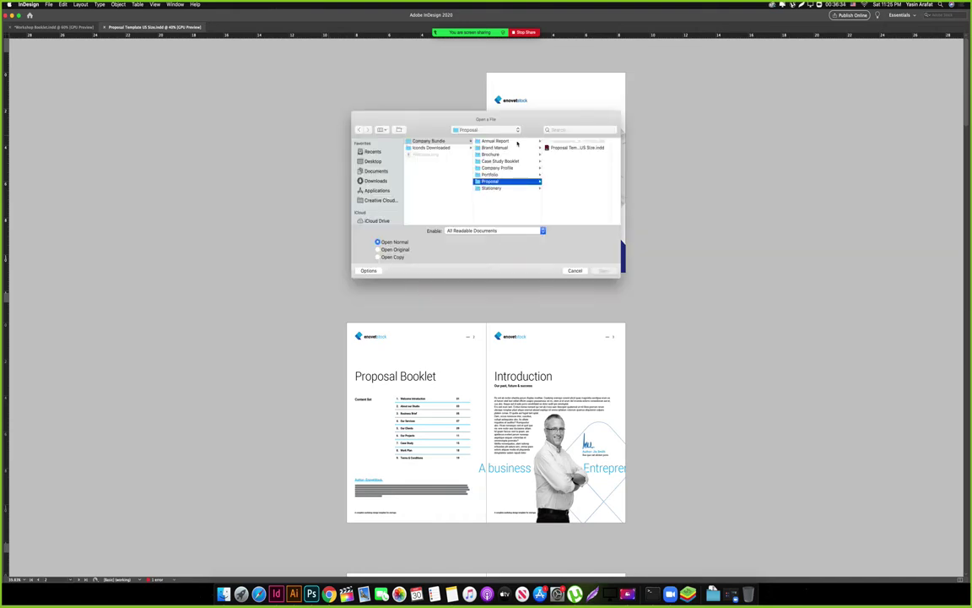
{"action": "left_click", "coordinate": [517, 141]}
{"action": "left_click", "coordinate": [578, 142]}
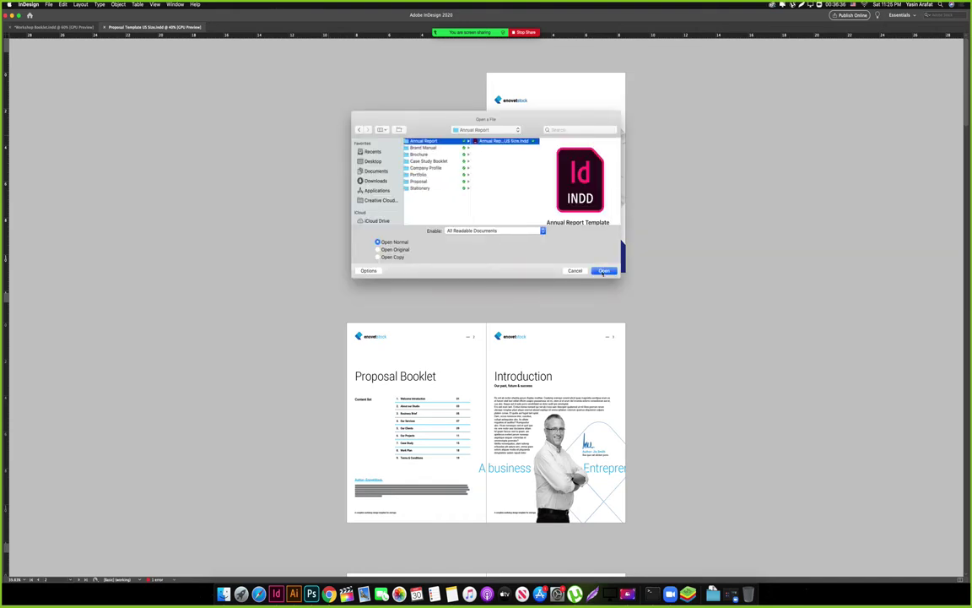
{"action": "left_click", "coordinate": [602, 270]}
Replace the cover title "Workbook" with "Annual Report".
{"action": "left_click", "coordinate": [581, 113]}
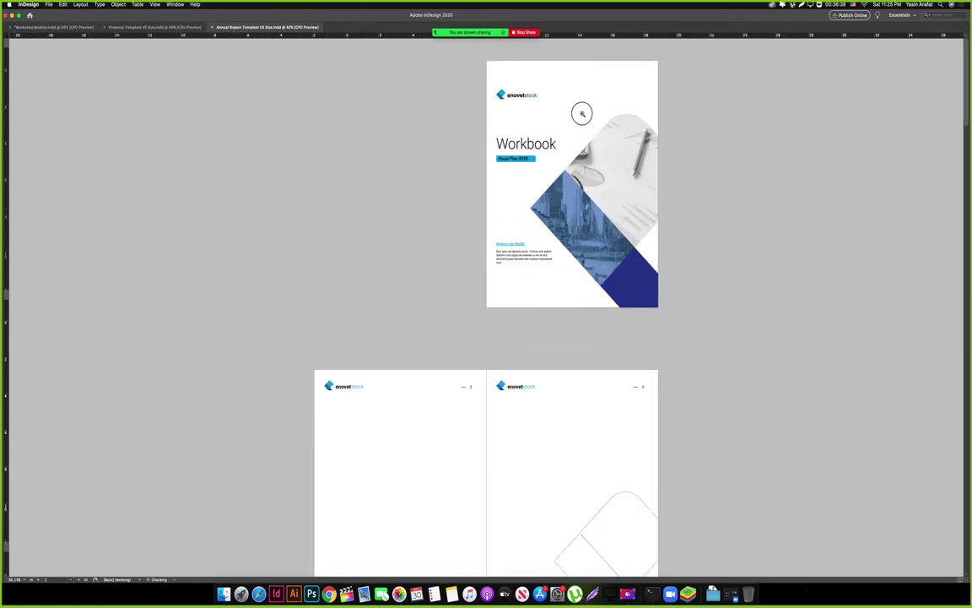
{"action": "left_click", "coordinate": [582, 113]}
{"action": "double_click", "coordinate": [447, 205]}
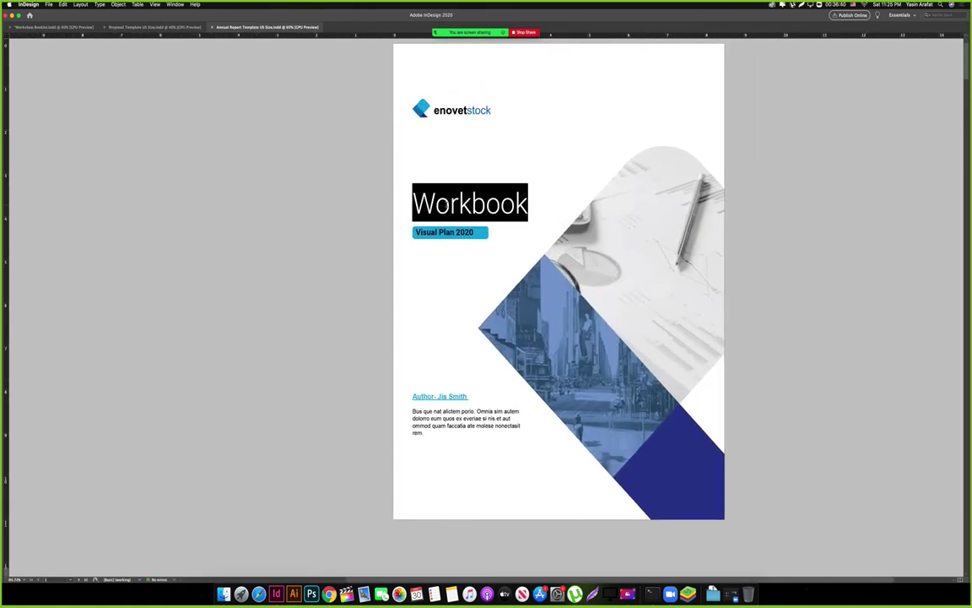
{"action": "type", "text": "Annual Re"}
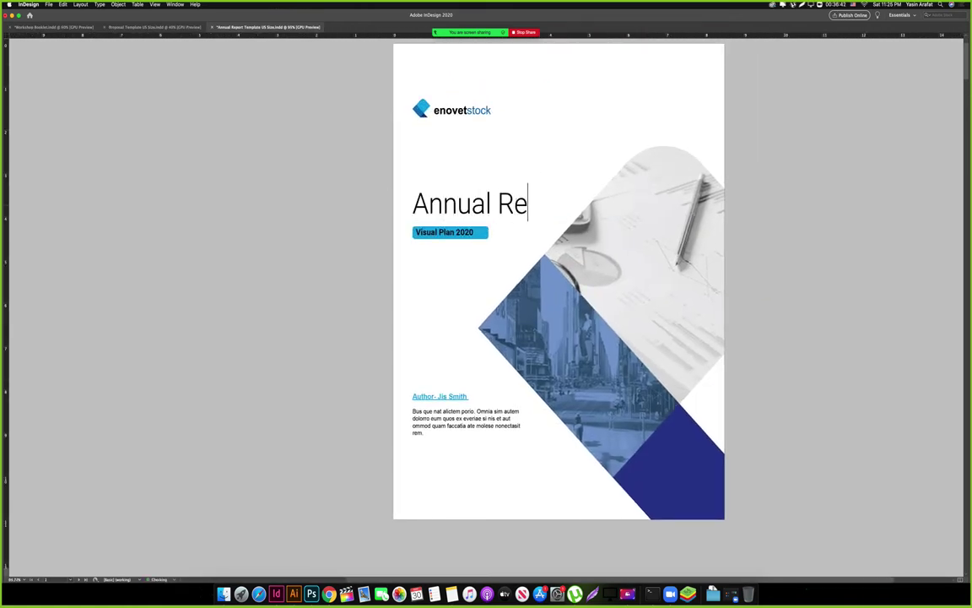
{"action": "type", "text": "port"}
{"action": "scroll", "coordinate": [490, 253], "scroll_direction": "up", "scroll_amount": 2}
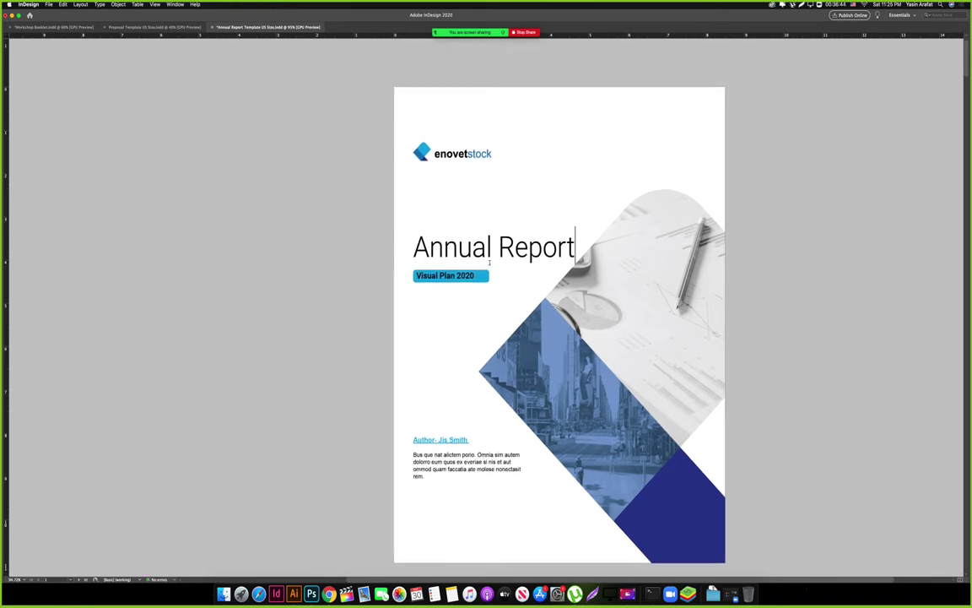
{"action": "key", "text": "Escape"}
Extend the cover title frame upward, put "Clean" on its own line above "Annual Report" and enlarge the frame downward to fit both lines.
{"action": "scroll", "coordinate": [545, 223], "scroll_direction": "up", "scroll_amount": 1}
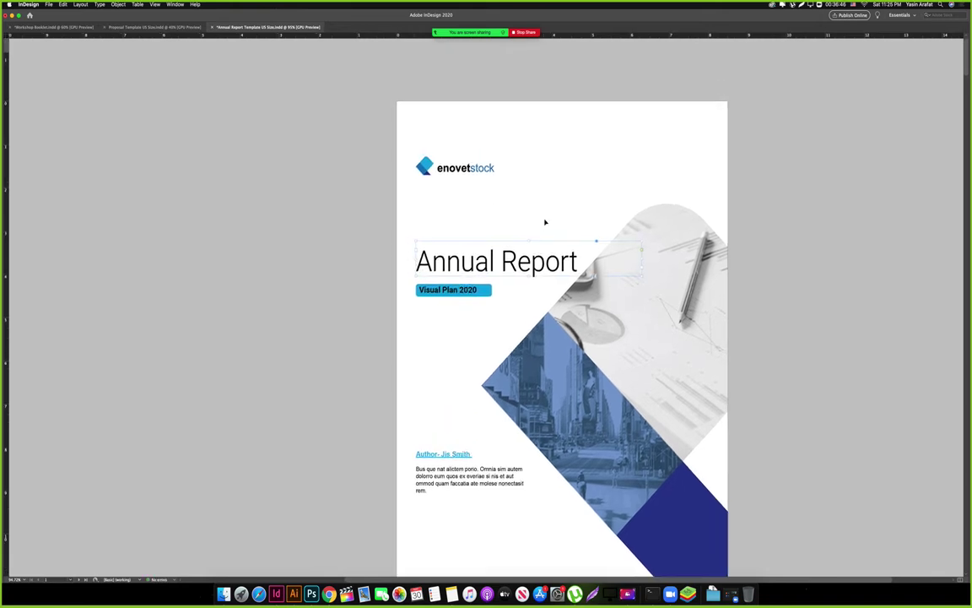
{"action": "left_click_drag", "start_coordinate": [529, 240], "coordinate": [529, 215]}
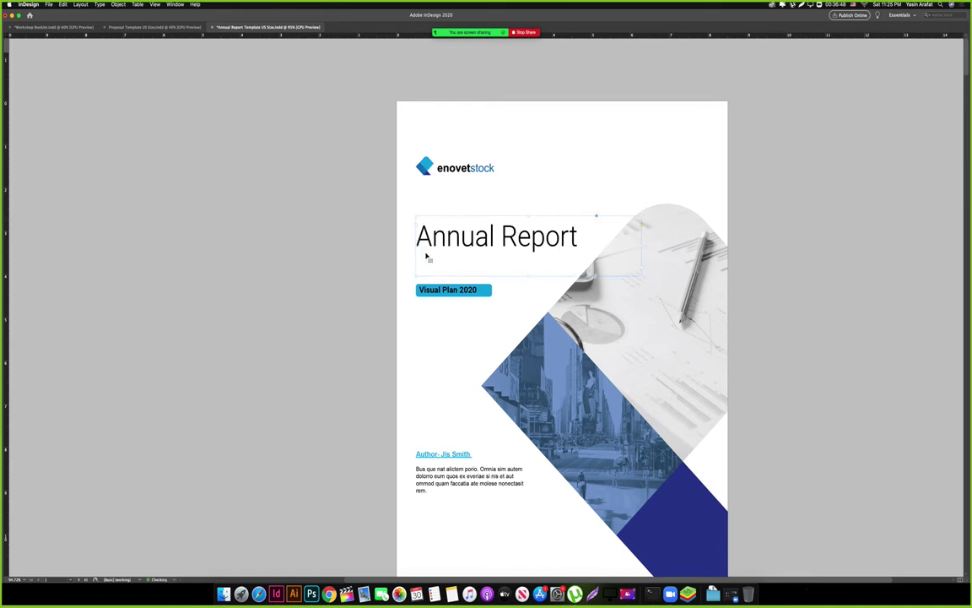
{"action": "left_click", "coordinate": [415, 239]}
{"action": "type", "text": "Clean"}
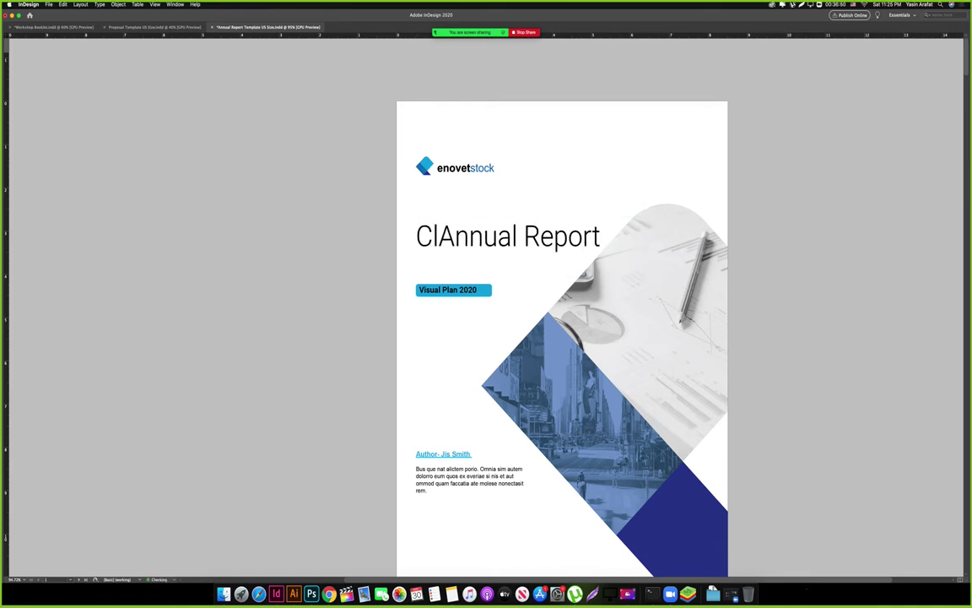
{"action": "key", "text": "shift+End"}
{"action": "key", "text": "Delete"}
{"action": "key", "text": "Escape"}
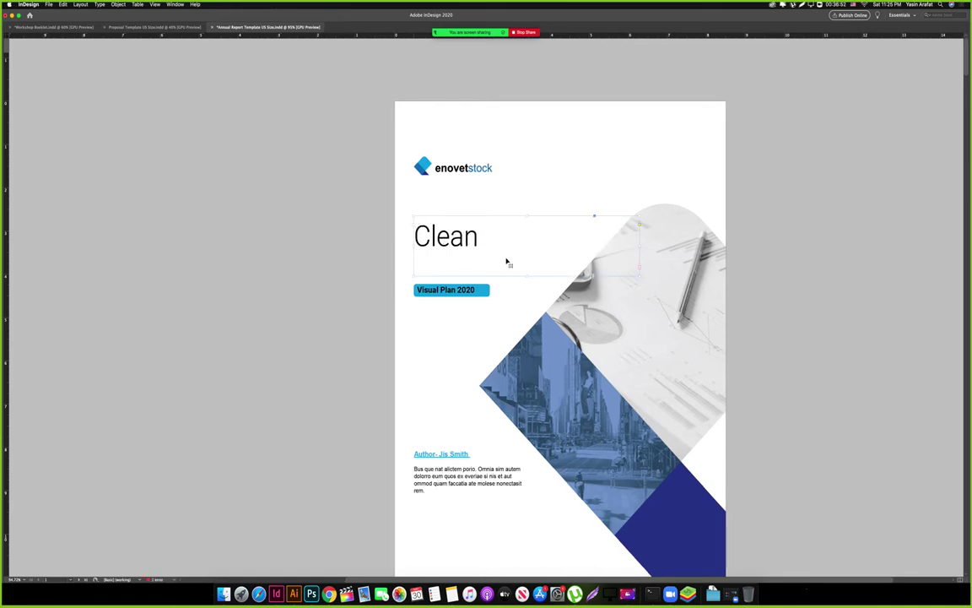
{"action": "left_click_drag", "start_coordinate": [526, 275], "coordinate": [521, 287]}
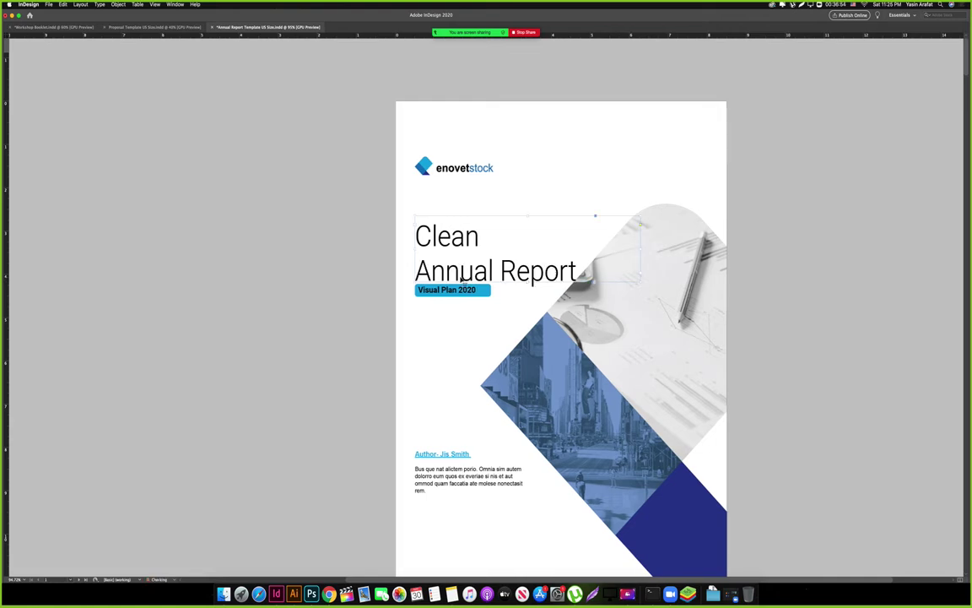
Tighten the leading of the two-line cover title and nudge its frame slightly upward.
{"action": "left_click_drag", "start_coordinate": [414, 226], "coordinate": [579, 290]}
{"action": "key", "text": "alt+Up"}
{"action": "key", "text": "alt+Up"}
{"action": "key", "text": "alt+Up"}
{"action": "key", "text": "alt+Up"}
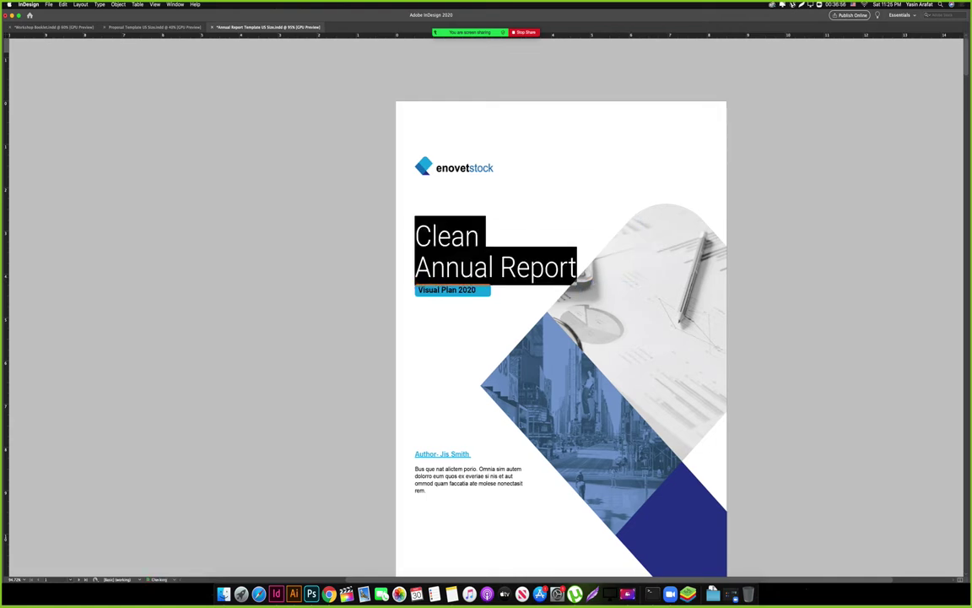
{"action": "key", "text": "Escape"}
{"action": "key", "text": "Up"}
{"action": "key", "text": "Up"}
Replace the text "Visual Plan 2020" in the cover's blue label with "Booklet Design".
{"action": "scroll", "coordinate": [523, 304], "scroll_direction": "left", "scroll_amount": 1}
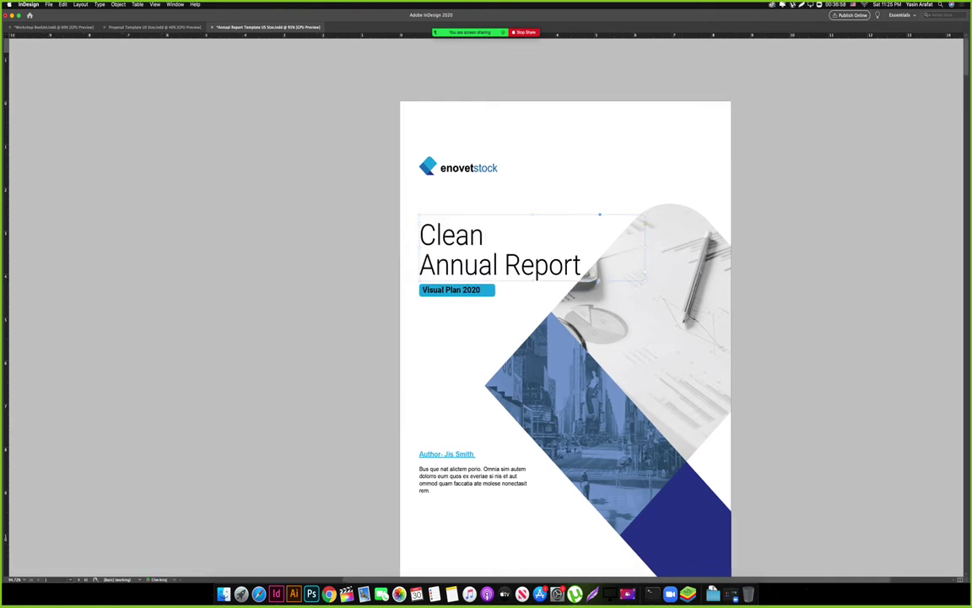
{"action": "triple_click", "coordinate": [449, 289]}
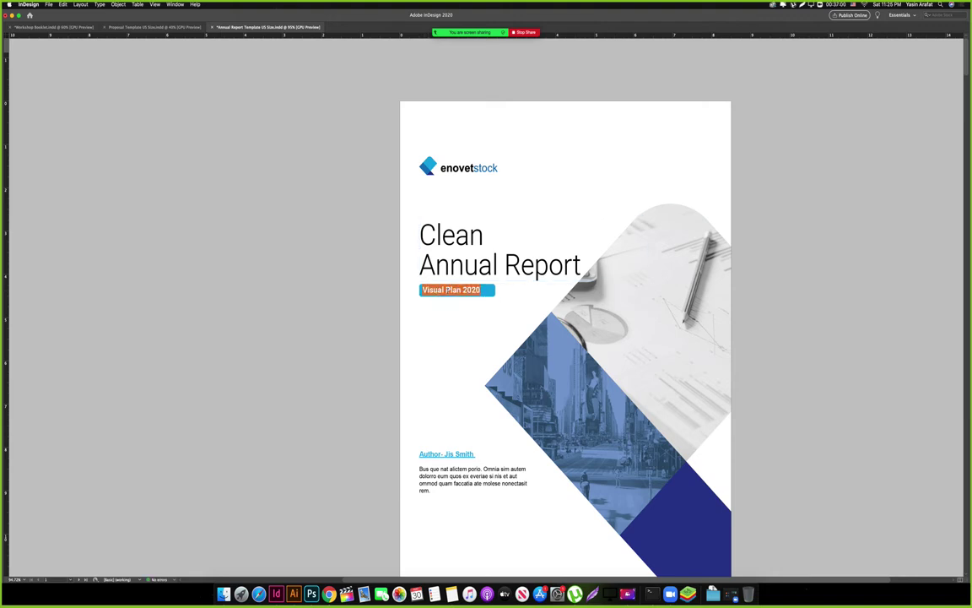
{"action": "type", "text": "Booklet"}
{"action": "type", "text": "Desig"}
{"action": "type", "text": "w"}
Copy the "Content list" heading with its numbered entries, lines and page numbers from page 2 of the Proposal Template document.
{"action": "left_click_drag", "start_coordinate": [482, 354], "coordinate": [388, 345]}
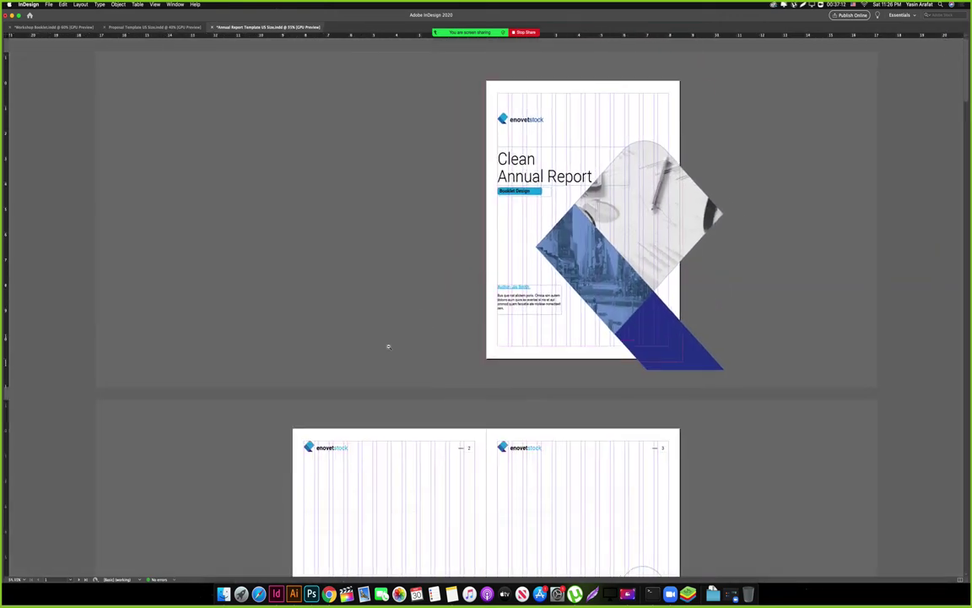
{"action": "left_click_drag", "start_coordinate": [385, 384], "coordinate": [477, 222]}
{"action": "left_click_drag", "start_coordinate": [373, 305], "coordinate": [423, 225]}
{"action": "left_click_drag", "start_coordinate": [358, 212], "coordinate": [404, 219]}
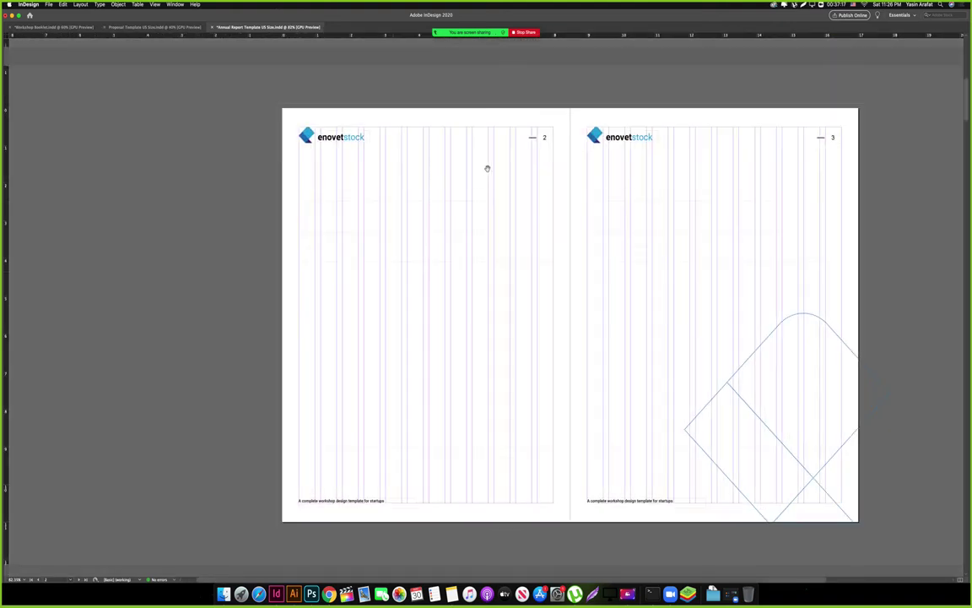
{"action": "left_click_drag", "start_coordinate": [488, 169], "coordinate": [480, 176]}
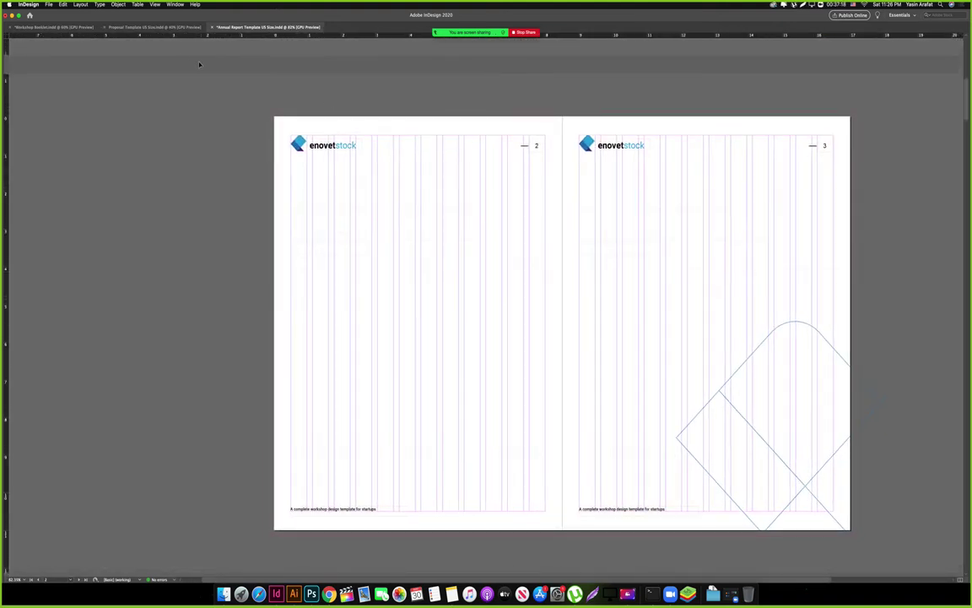
{"action": "left_click", "coordinate": [152, 28]}
{"action": "left_click_drag", "start_coordinate": [348, 395], "coordinate": [463, 401]}
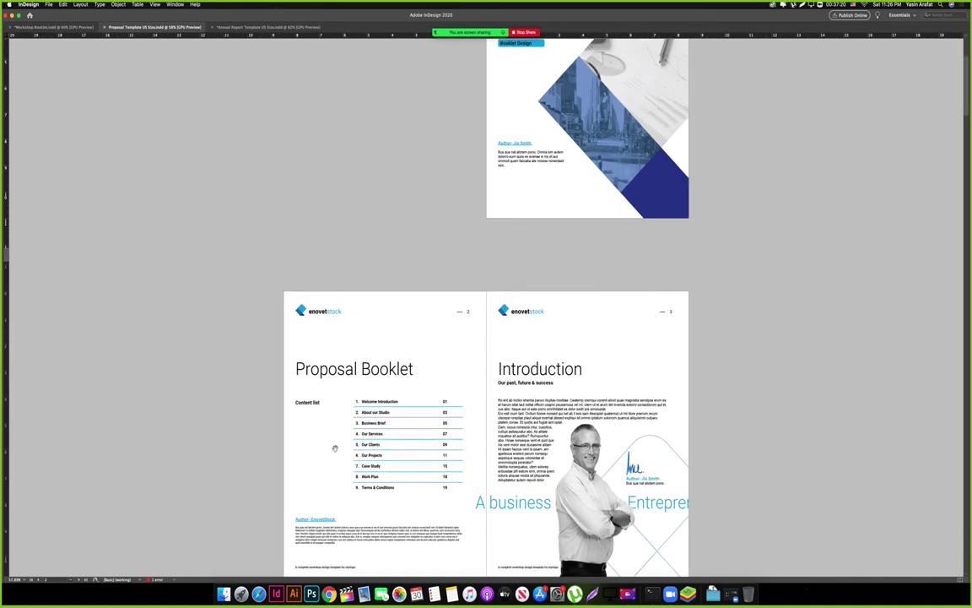
{"action": "left_click_drag", "start_coordinate": [334, 447], "coordinate": [369, 369]}
{"action": "left_click_drag", "start_coordinate": [279, 250], "coordinate": [452, 515]}
{"action": "left_click", "coordinate": [452, 516]}
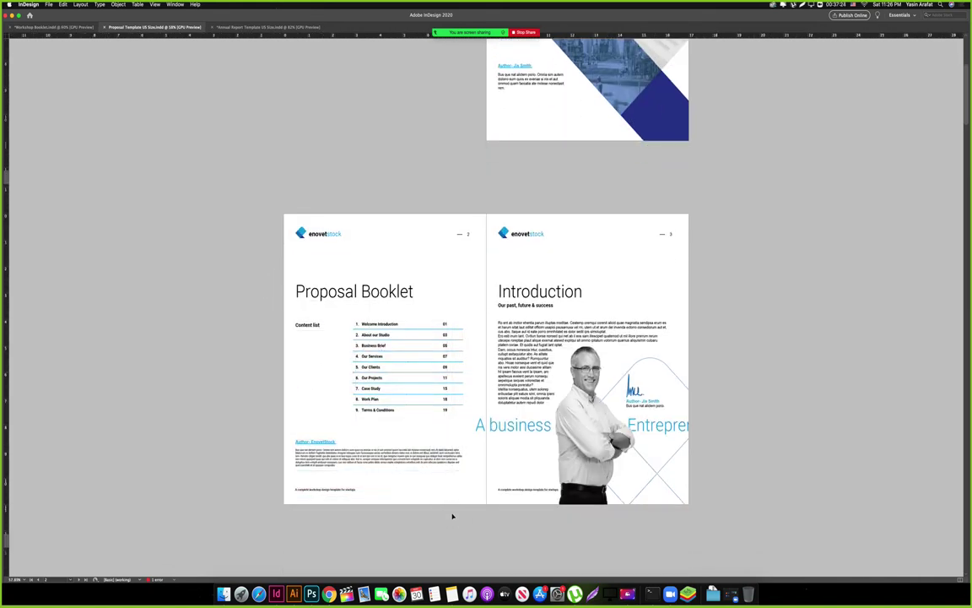
{"action": "left_click_drag", "start_coordinate": [277, 283], "coordinate": [473, 434]}
{"action": "left_click", "coordinate": [466, 431]}
Override all master page items on pages 2 to 24 of the Annual Report document.
{"action": "left_click", "coordinate": [240, 27]}
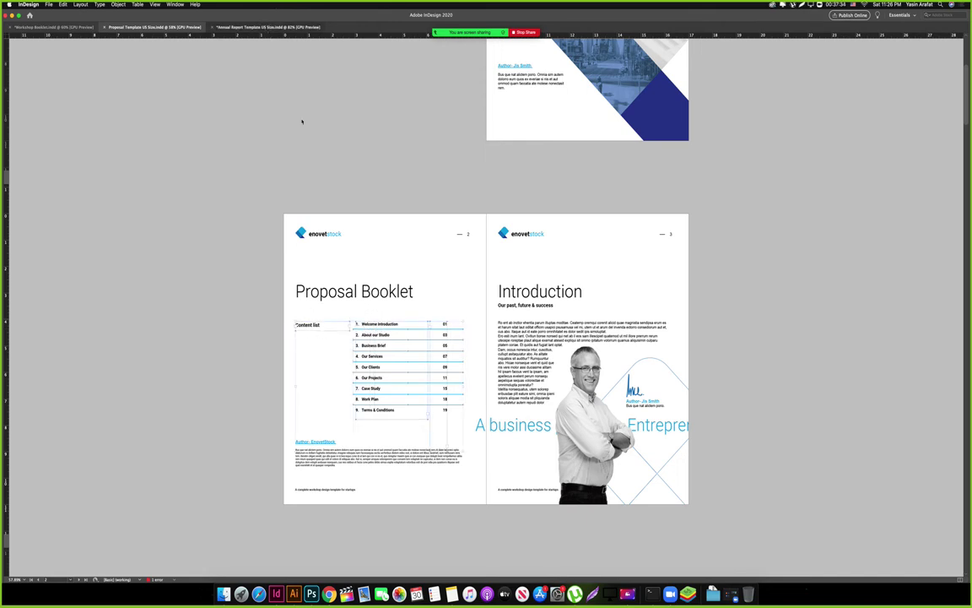
{"action": "left_click_drag", "start_coordinate": [274, 257], "coordinate": [363, 317]}
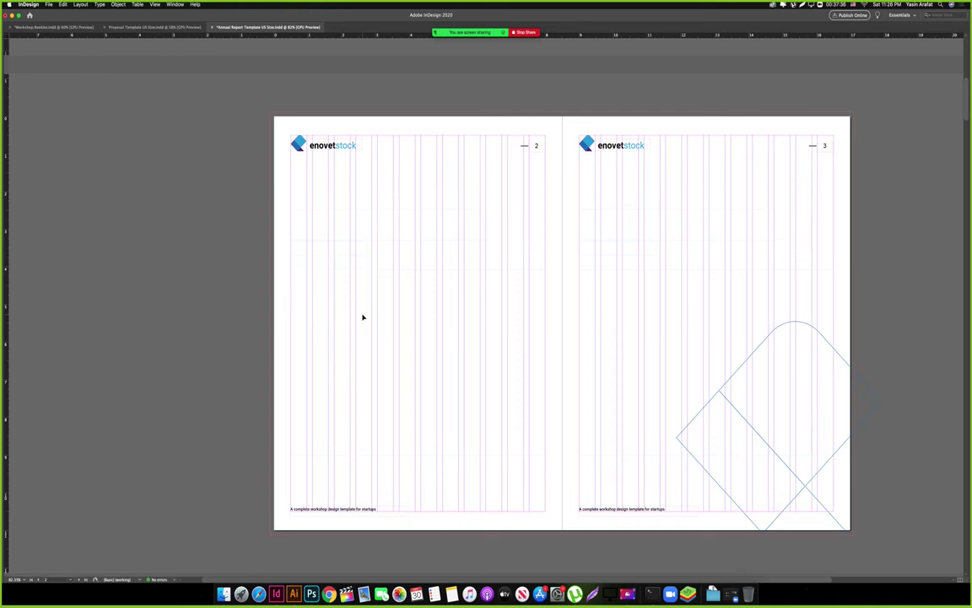
{"action": "key", "text": "Tab"}
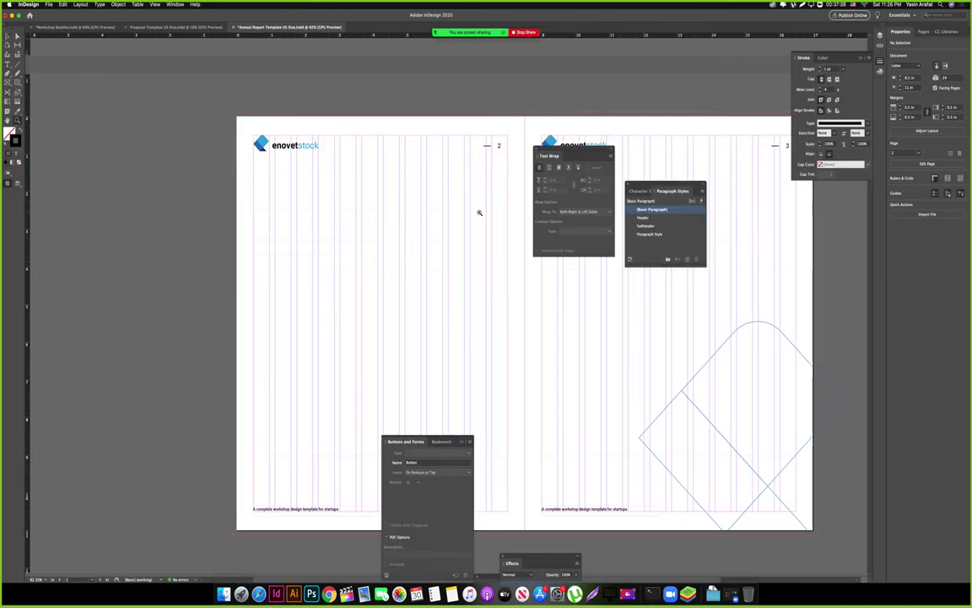
{"action": "left_click_drag", "start_coordinate": [479, 212], "coordinate": [306, 282]}
{"action": "left_click_drag", "start_coordinate": [421, 202], "coordinate": [340, 224]}
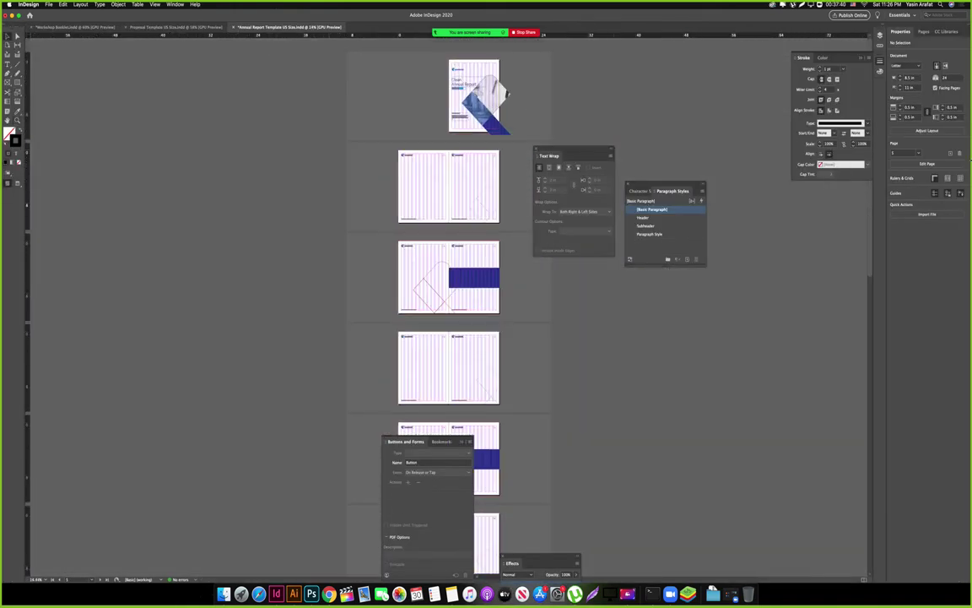
{"action": "left_click", "coordinate": [922, 31]}
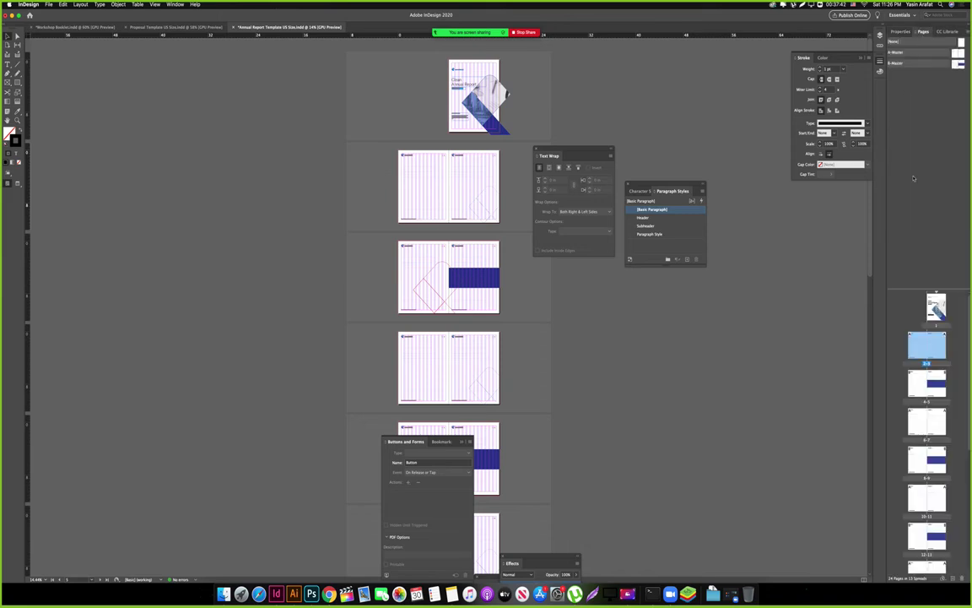
{"action": "scroll", "coordinate": [927, 422], "scroll_direction": "down", "scroll_amount": 5}
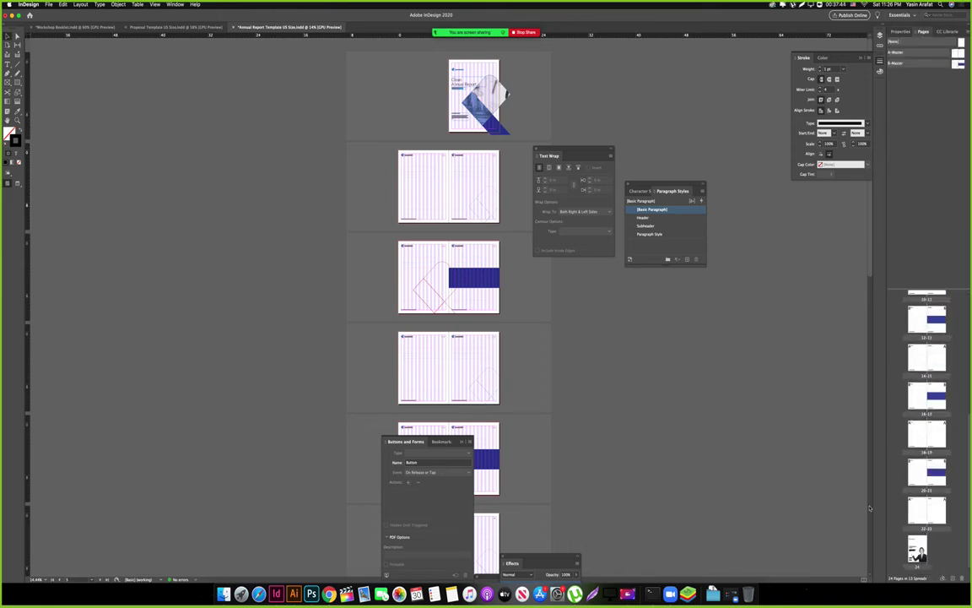
{"action": "left_click", "coordinate": [919, 549], "text": "shift"}
{"action": "right_click", "coordinate": [920, 551]}
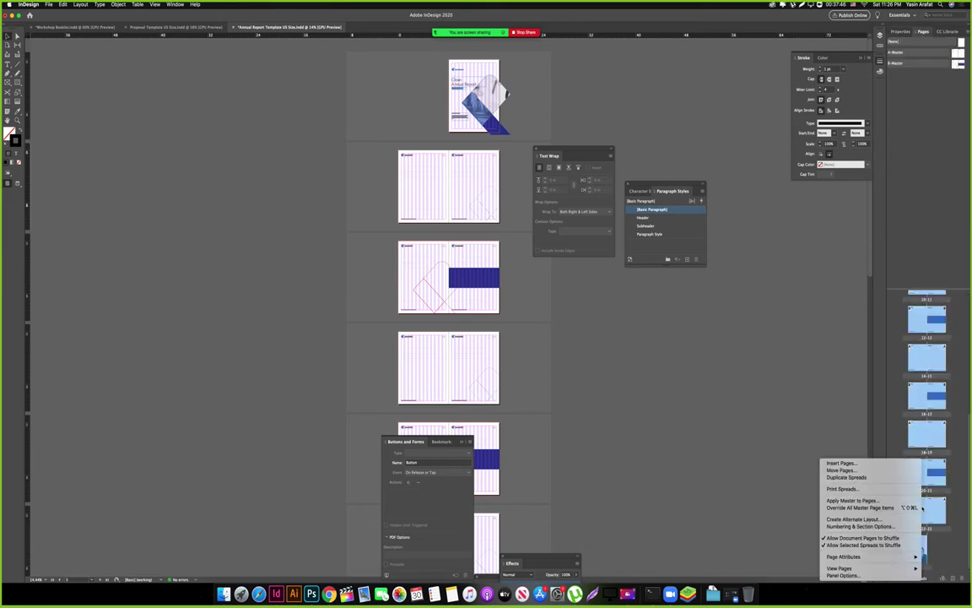
{"action": "left_click", "coordinate": [859, 507]}
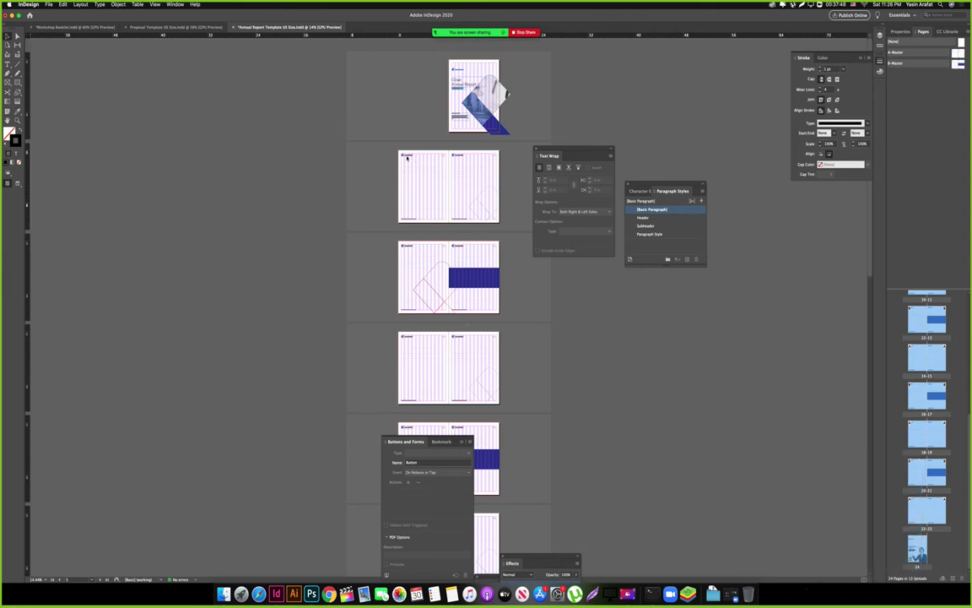
Delete the empty subheader and body frames on page 2 and paste the copied content list in place.
{"action": "key", "text": "Tab"}
{"action": "key", "text": "super+equal"}
{"action": "left_click_drag", "start_coordinate": [443, 212], "coordinate": [436, 390]}
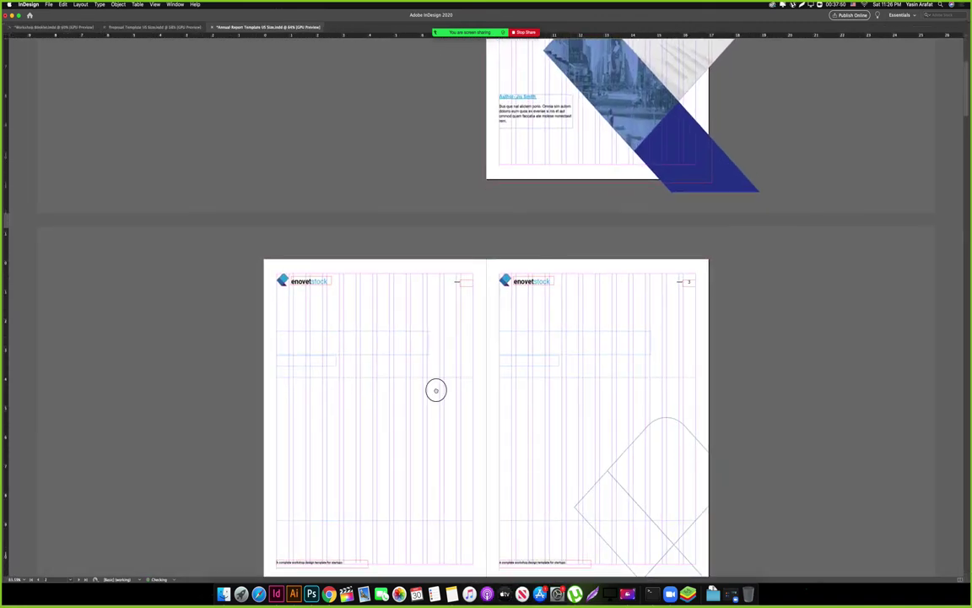
{"action": "scroll", "coordinate": [238, 302], "scroll_direction": "down", "scroll_amount": 2}
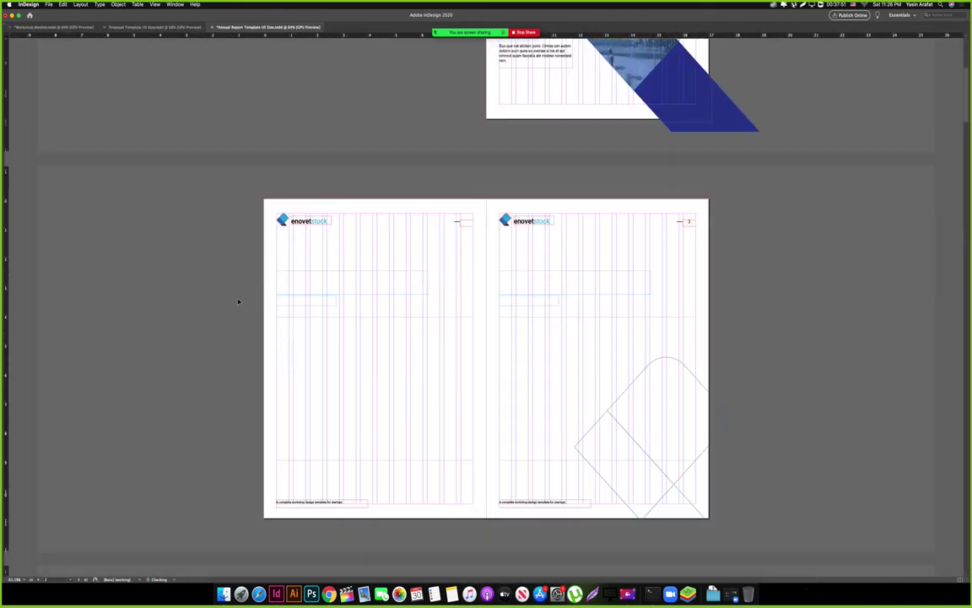
{"action": "left_click", "coordinate": [320, 319]}
{"action": "right_click", "coordinate": [323, 329]}
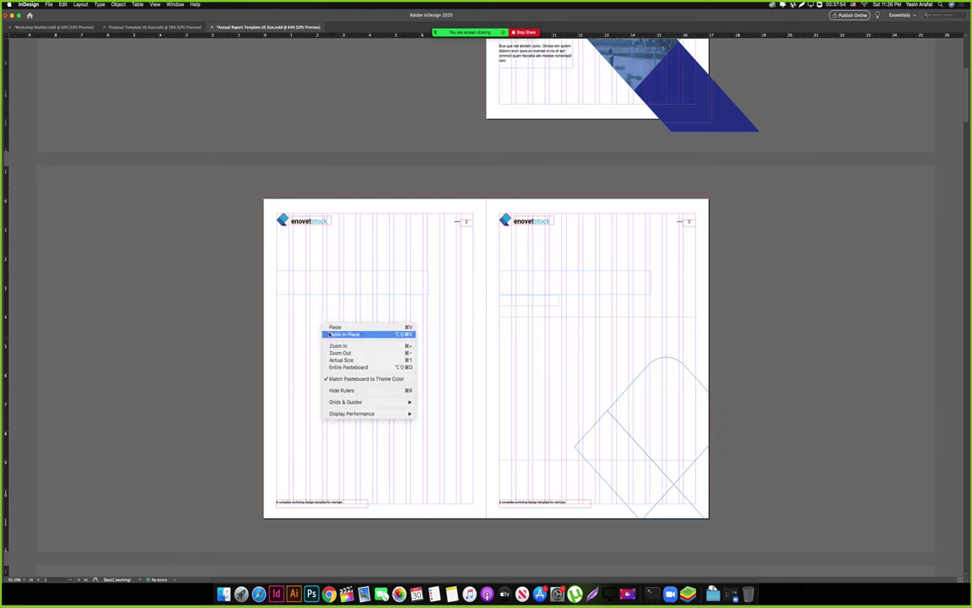
{"action": "left_click", "coordinate": [345, 335]}
Enter "Annual Report" in page 2's empty title frame and preview the spread.
{"action": "left_click", "coordinate": [296, 311]}
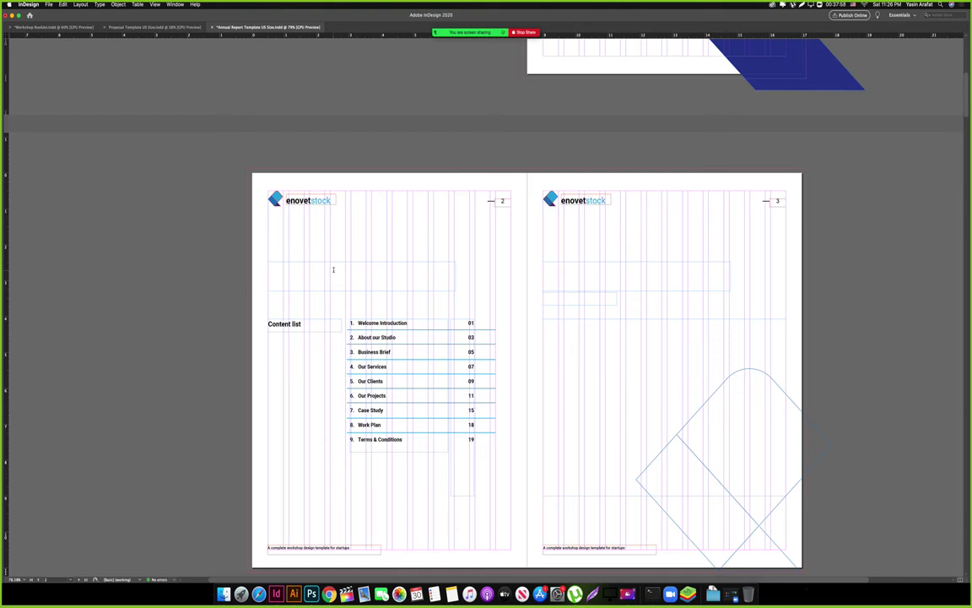
{"action": "type", "text": "Annual "}
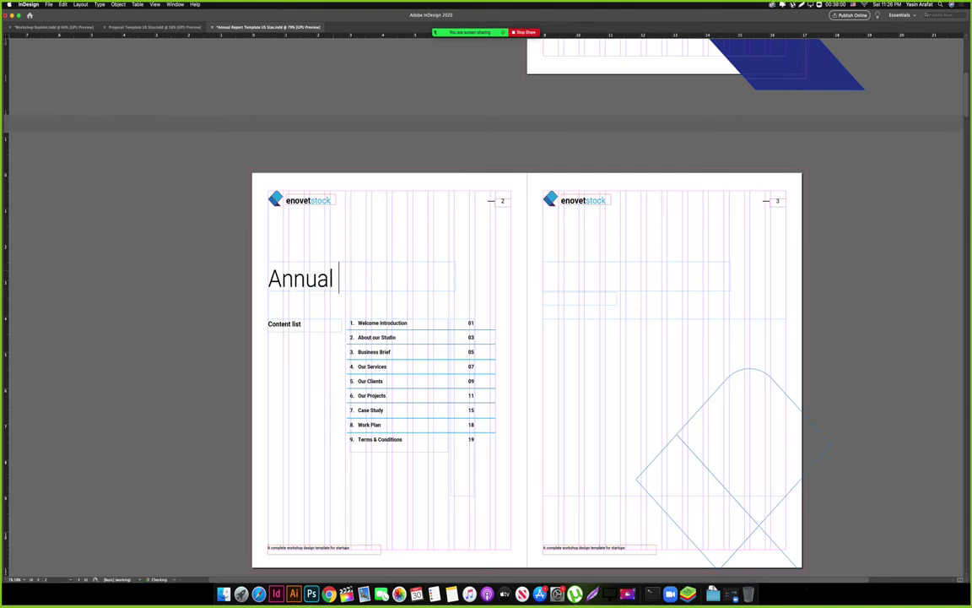
{"action": "type", "text": "Report"}
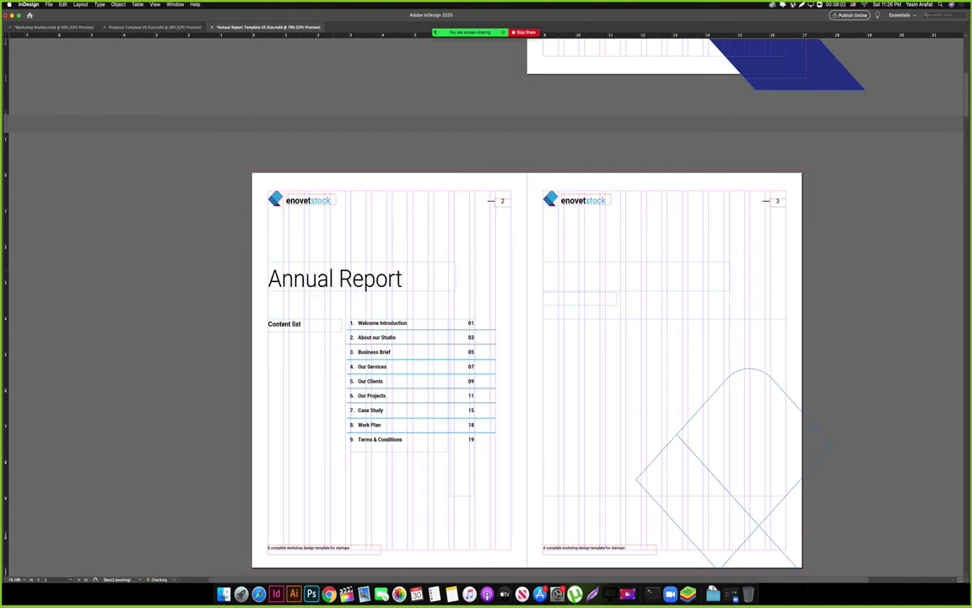
{"action": "left_click", "coordinate": [301, 245]}
{"action": "left_click_drag", "start_coordinate": [386, 253], "coordinate": [415, 253]}
{"action": "key", "text": "w"}
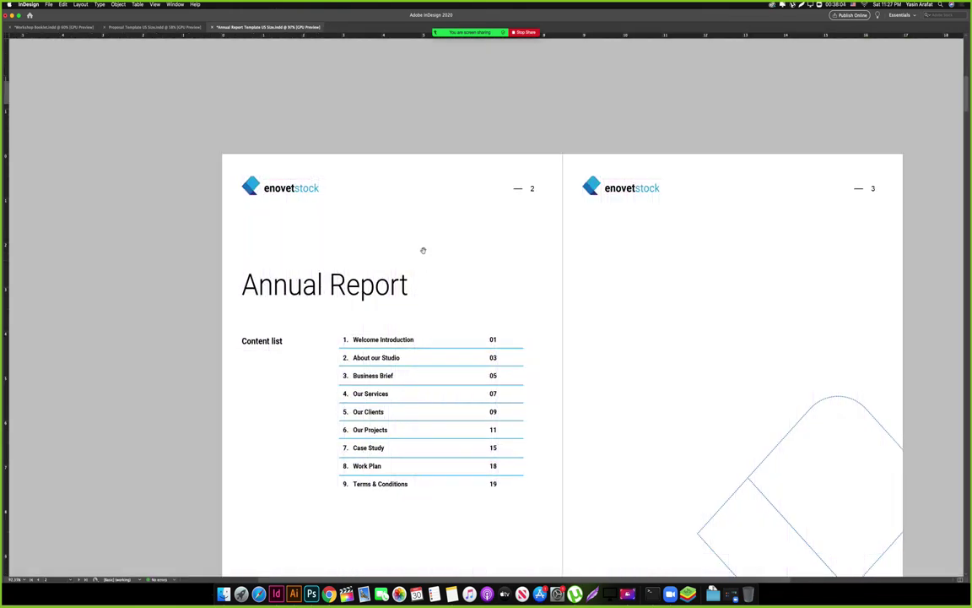
{"action": "left_click_drag", "start_coordinate": [489, 308], "coordinate": [397, 212]}
{"action": "key", "text": "w"}
{"action": "left_click_drag", "start_coordinate": [255, 290], "coordinate": [355, 281]}
{"action": "key", "text": "w"}
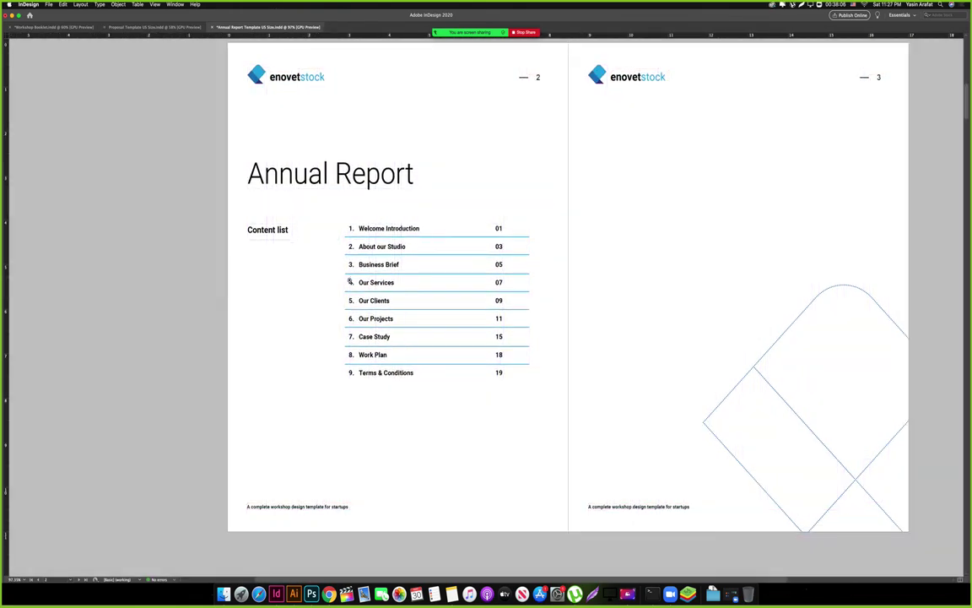
Copy the photo of three business people from page 7 of the Proposal Template into page 2 of the Annual Report.
{"action": "left_click_drag", "start_coordinate": [377, 160], "coordinate": [371, 178]}
{"action": "scroll", "coordinate": [302, 226], "scroll_direction": "down", "scroll_amount": 2}
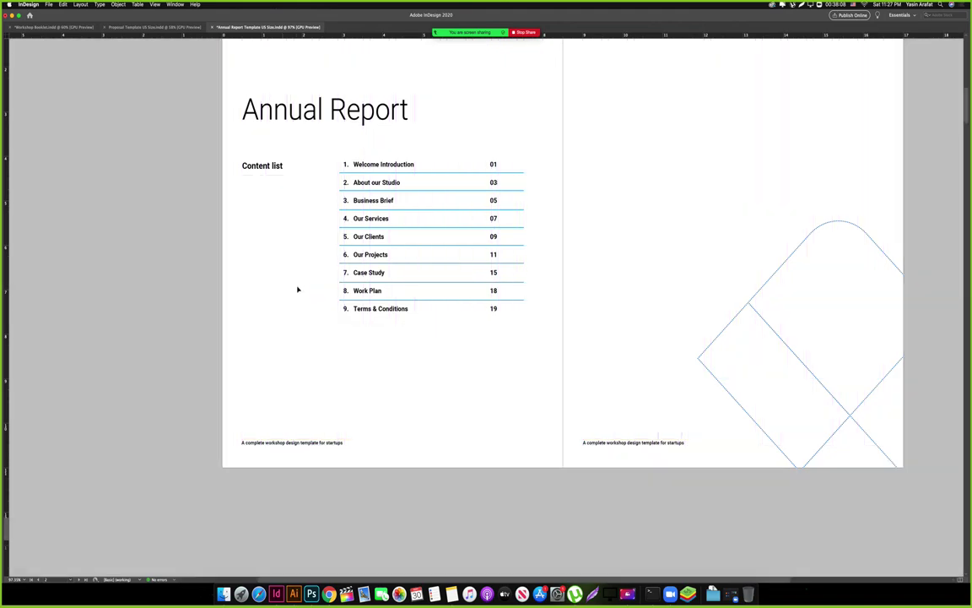
{"action": "left_click", "coordinate": [152, 27]}
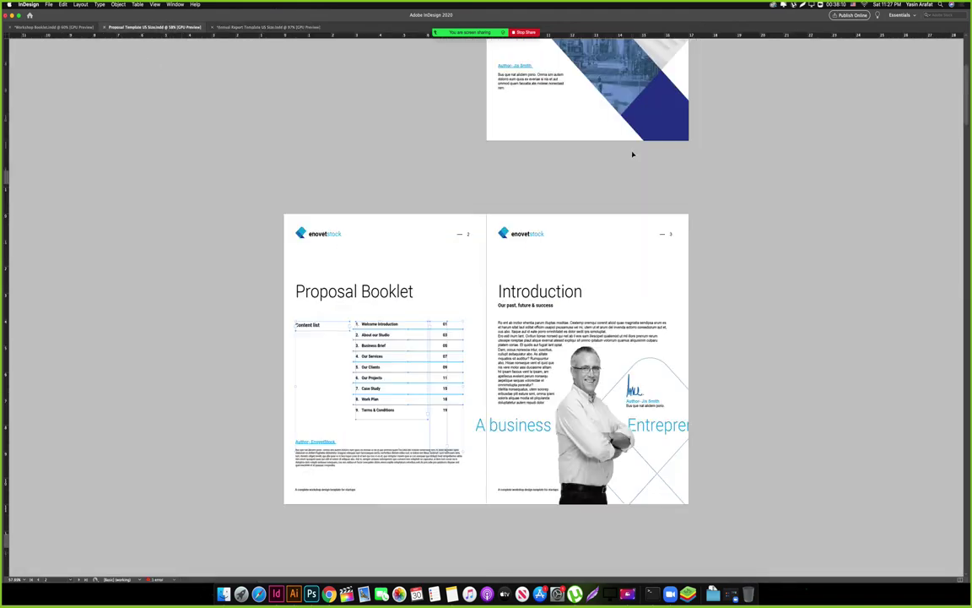
{"action": "scroll", "coordinate": [609, 162], "scroll_direction": "up", "scroll_amount": 5}
{"action": "scroll", "coordinate": [609, 166], "scroll_direction": "down", "scroll_amount": 10}
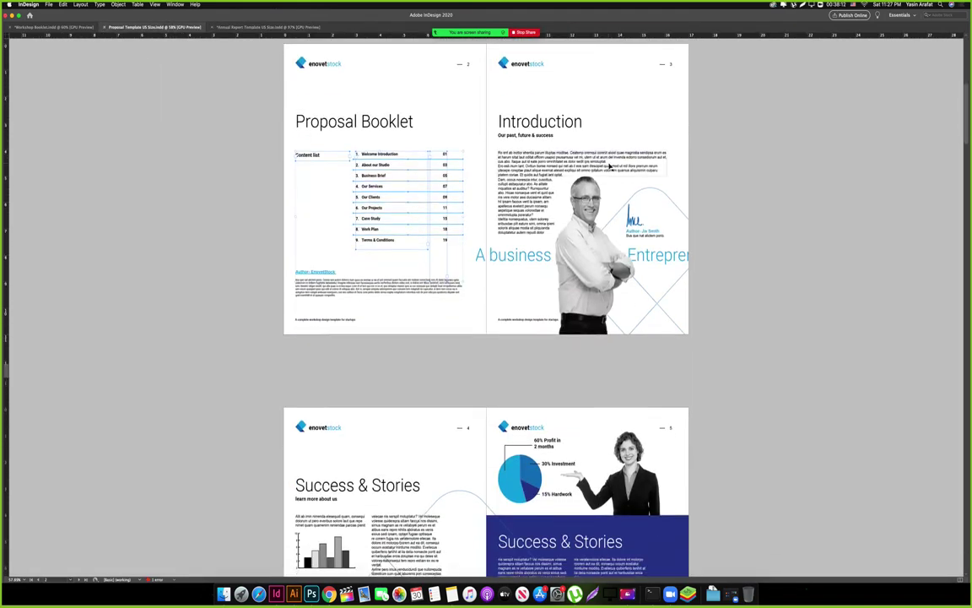
{"action": "scroll", "coordinate": [609, 166], "scroll_direction": "down", "scroll_amount": 5}
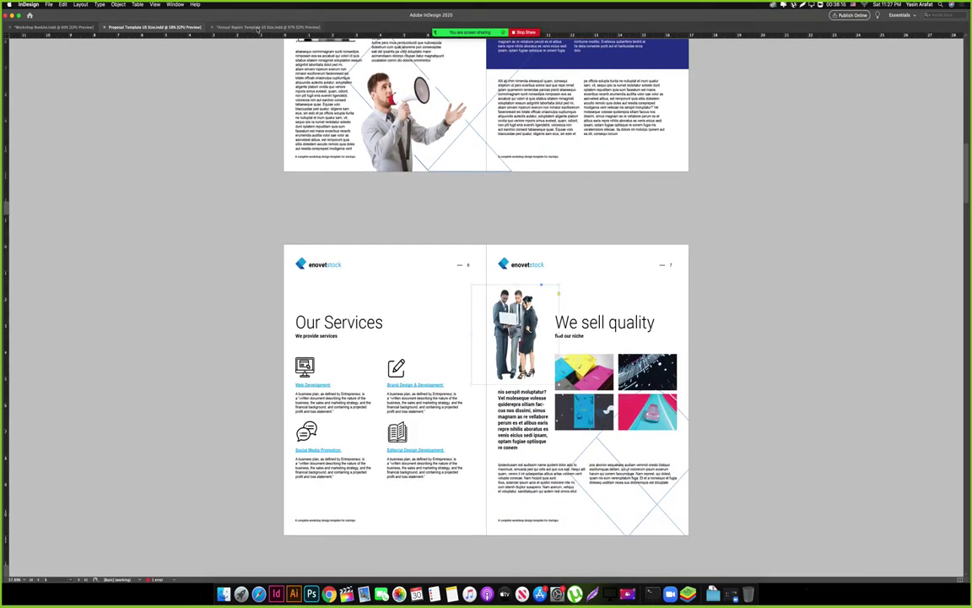
{"action": "left_click", "coordinate": [260, 28]}
{"action": "key", "text": "ctrl+v"}
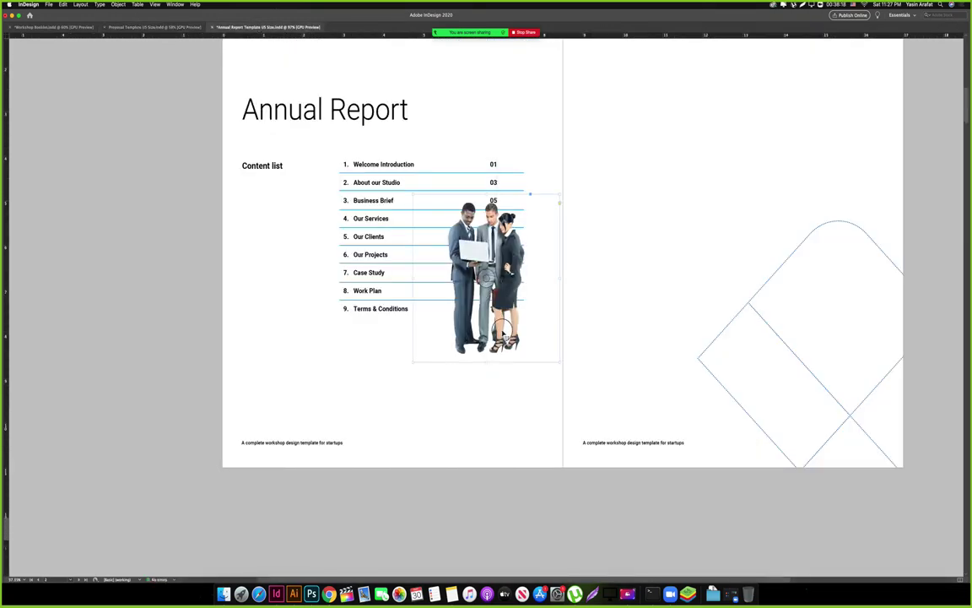
Move the photo beneath the "Content list" heading on page 2 and enlarge it to nearly reach the footer.
{"action": "left_click_drag", "start_coordinate": [503, 336], "coordinate": [281, 356]}
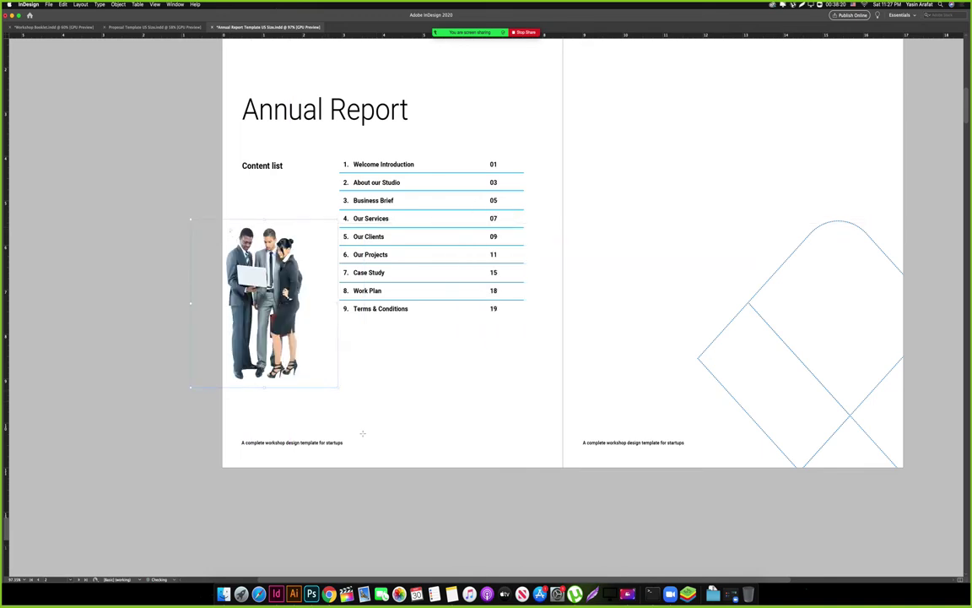
{"action": "left_click_drag", "start_coordinate": [339, 387], "coordinate": [380, 450]}
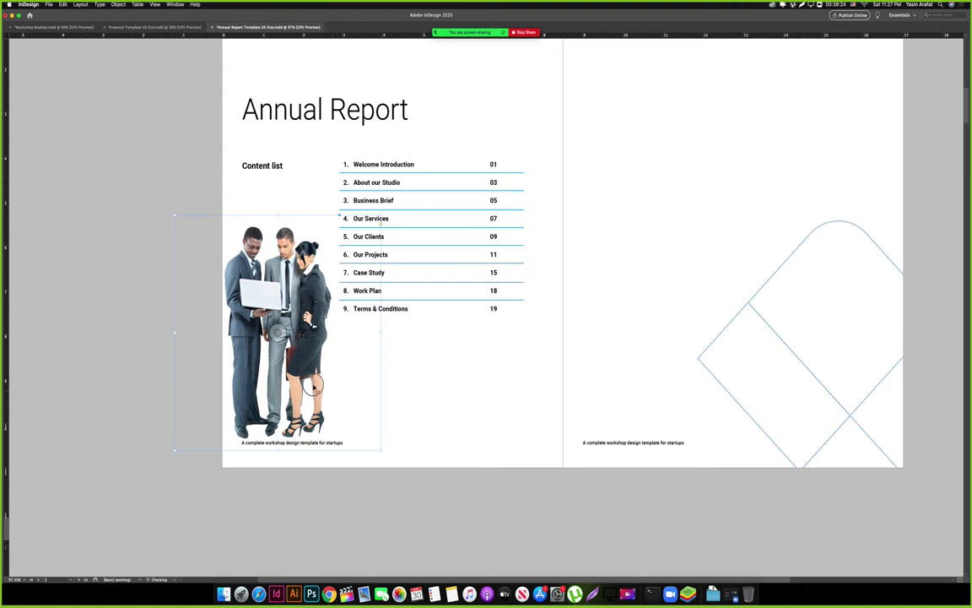
{"action": "left_click_drag", "start_coordinate": [313, 385], "coordinate": [297, 369]}
{"action": "left_click", "coordinate": [419, 432]}
{"action": "key", "text": "w"}
{"action": "key", "text": "w"}
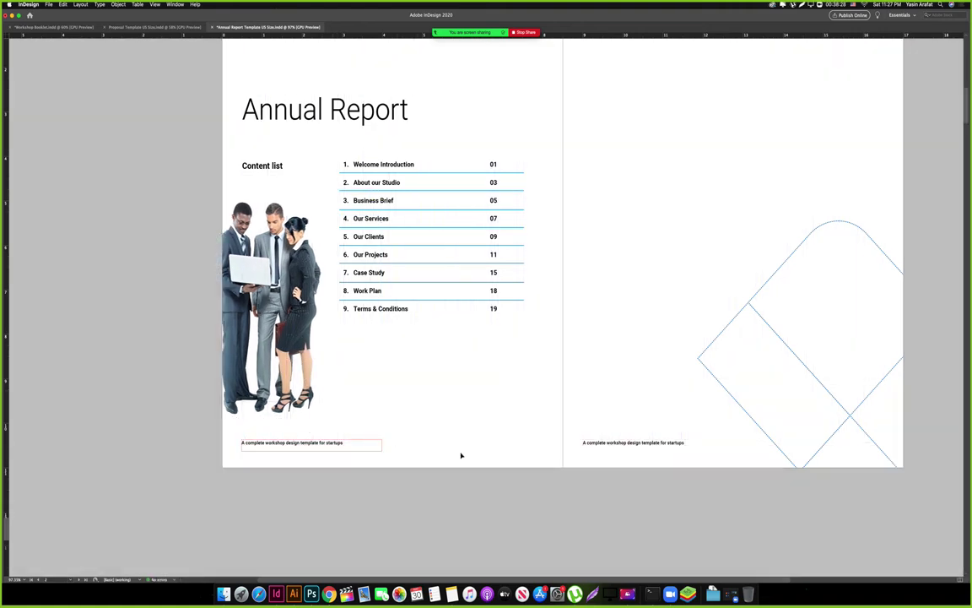
Shift the business people photo slightly inward and down so the figures clear page 2's outer edge.
{"action": "scroll", "coordinate": [437, 351], "scroll_direction": "down", "scroll_amount": 3}
{"action": "left_click_drag", "start_coordinate": [423, 316], "coordinate": [420, 348]}
{"action": "left_click_drag", "start_coordinate": [318, 384], "coordinate": [328, 396]}
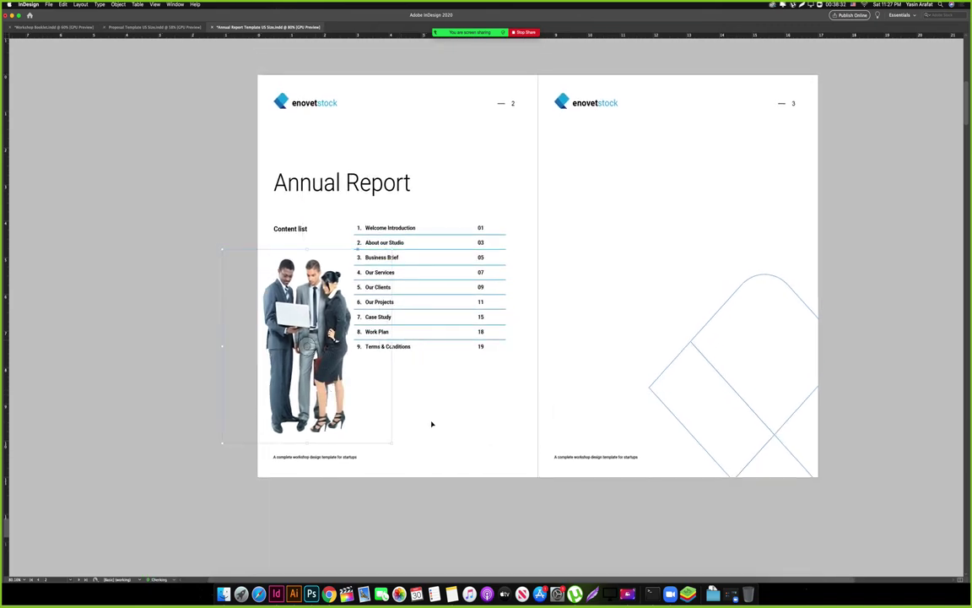
{"action": "left_click", "coordinate": [466, 415]}
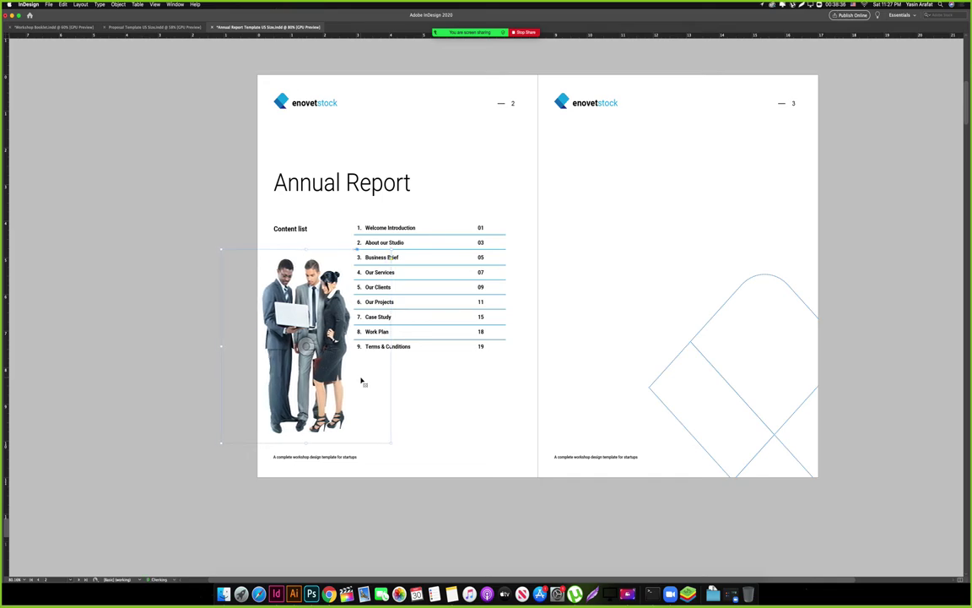
{"action": "key", "text": "w"}
Copy the enovetstock logo from the Proposal Template and paste it below the content list on page 2 of the Annual Report.
{"action": "left_click", "coordinate": [126, 26]}
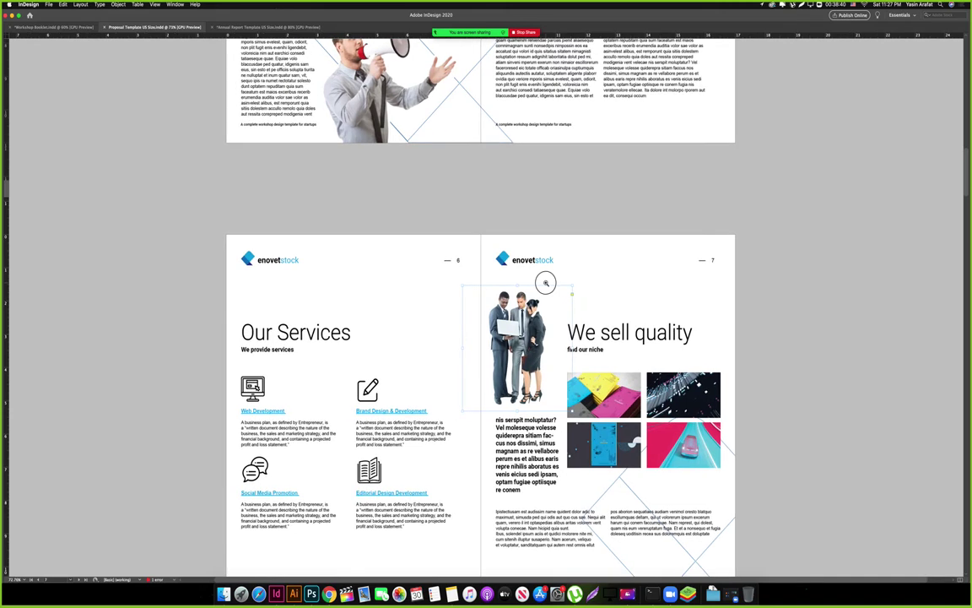
{"action": "scroll", "coordinate": [467, 276], "scroll_direction": "up", "scroll_amount": 5}
{"action": "scroll", "coordinate": [471, 367], "scroll_direction": "up", "scroll_amount": 15}
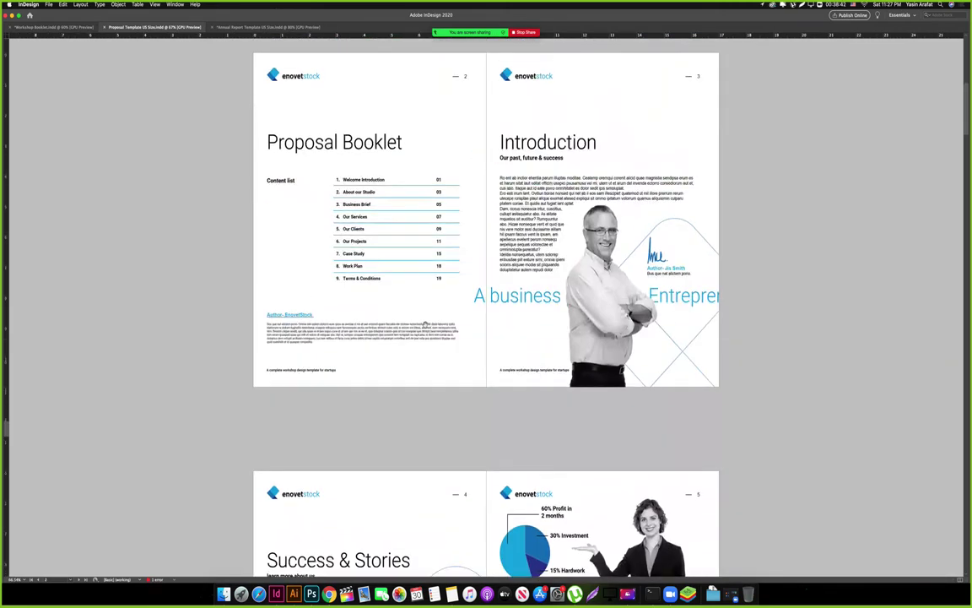
{"action": "scroll", "coordinate": [443, 338], "scroll_direction": "down", "scroll_amount": 5}
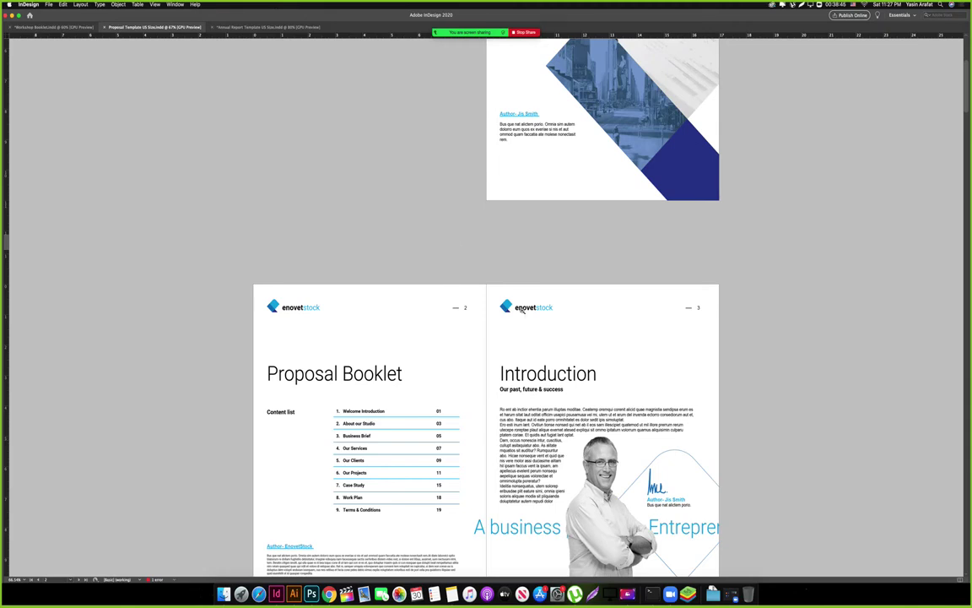
{"action": "left_click_drag", "start_coordinate": [504, 304], "coordinate": [452, 278]}
{"action": "left_click", "coordinate": [257, 27]}
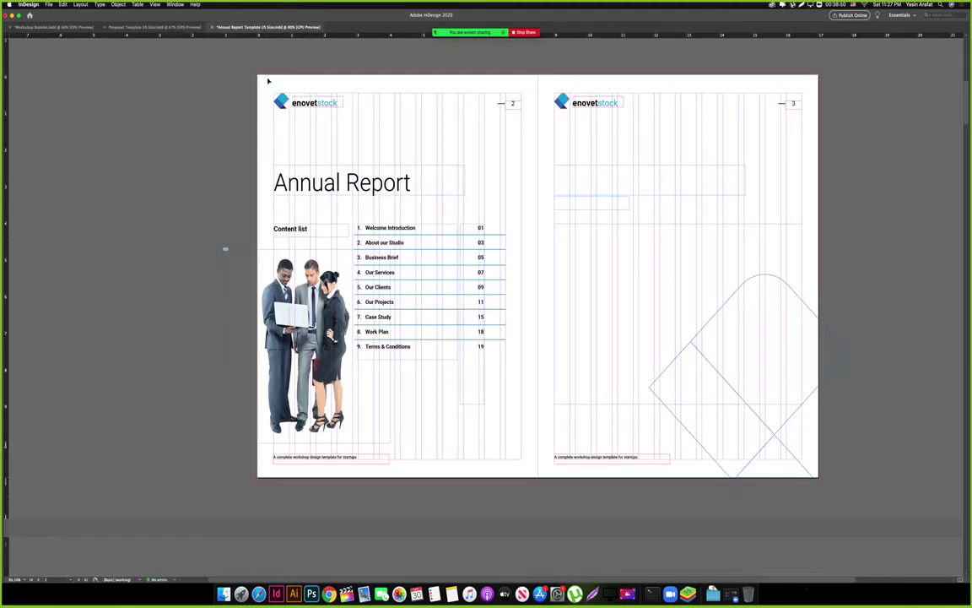
{"action": "scroll", "coordinate": [425, 269], "scroll_direction": "down", "scroll_amount": 3}
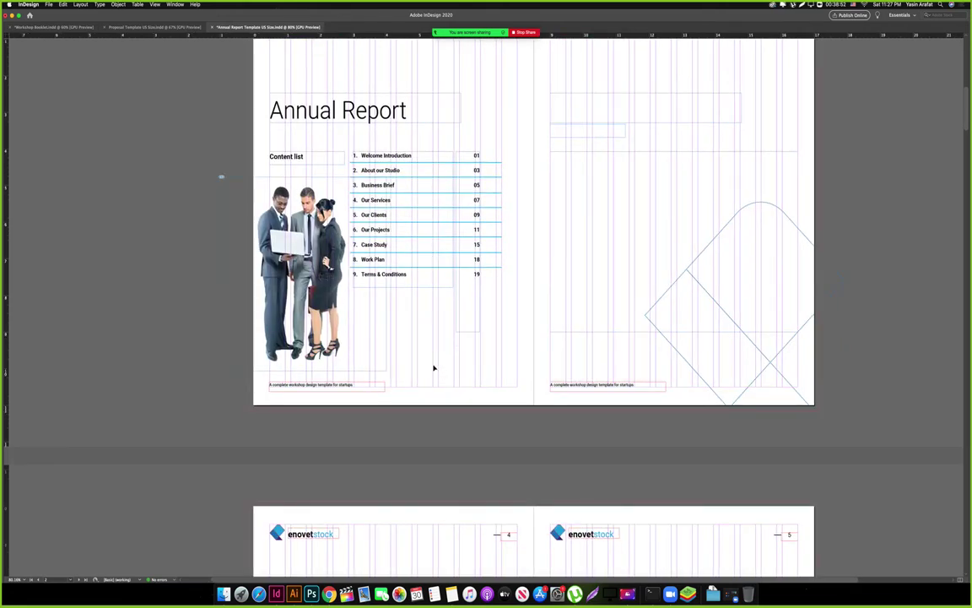
{"action": "key", "text": "ctrl+v"}
{"action": "left_click_drag", "start_coordinate": [504, 247], "coordinate": [402, 332]}
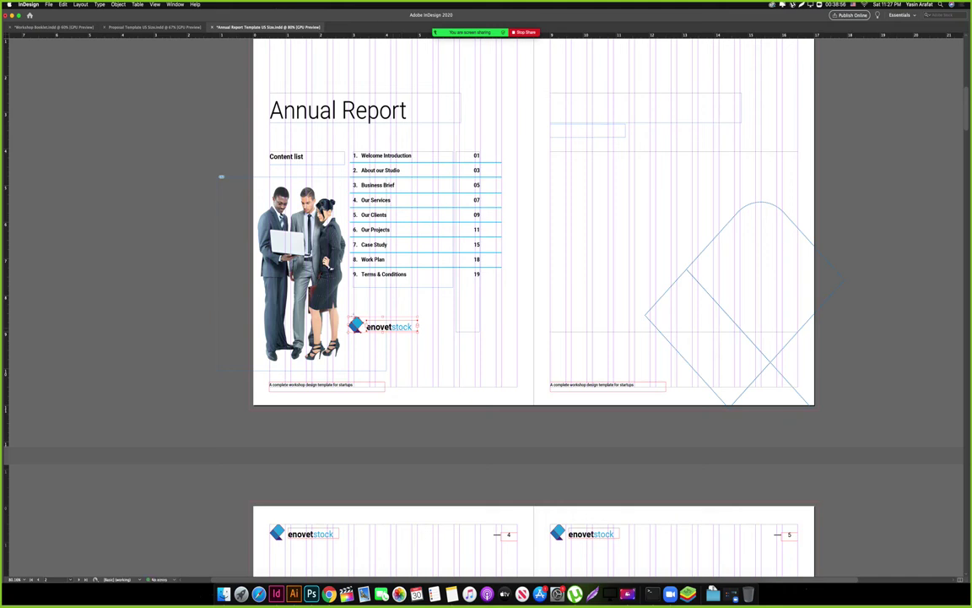
Enlarge the pasted enovetstock logo below the content list and preview the spread.
{"action": "left_click_drag", "start_coordinate": [417, 333], "coordinate": [463, 381]}
{"action": "key", "text": "w"}
{"action": "key", "text": "w"}
{"action": "key", "text": "w"}
{"action": "left_click_drag", "start_coordinate": [525, 308], "coordinate": [470, 352]}
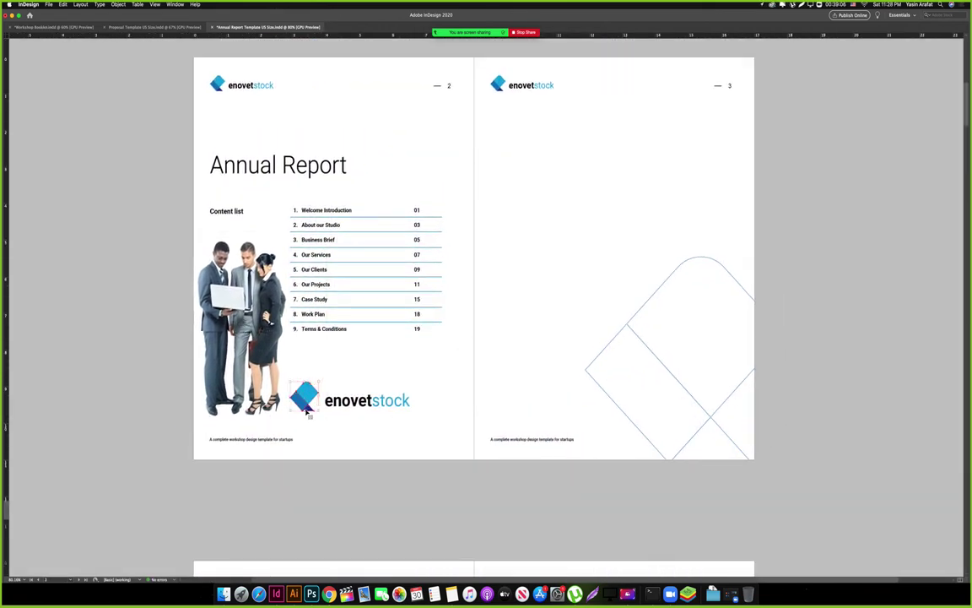
Remove the enlarged logo's symbol and align the enovetstock wordmark under the right end of page 2's content list.
{"action": "left_click_drag", "start_coordinate": [301, 403], "coordinate": [442, 432]}
{"action": "left_click_drag", "start_coordinate": [396, 407], "coordinate": [423, 401]}
{"action": "left_click", "coordinate": [422, 437]}
{"action": "key", "text": "w"}
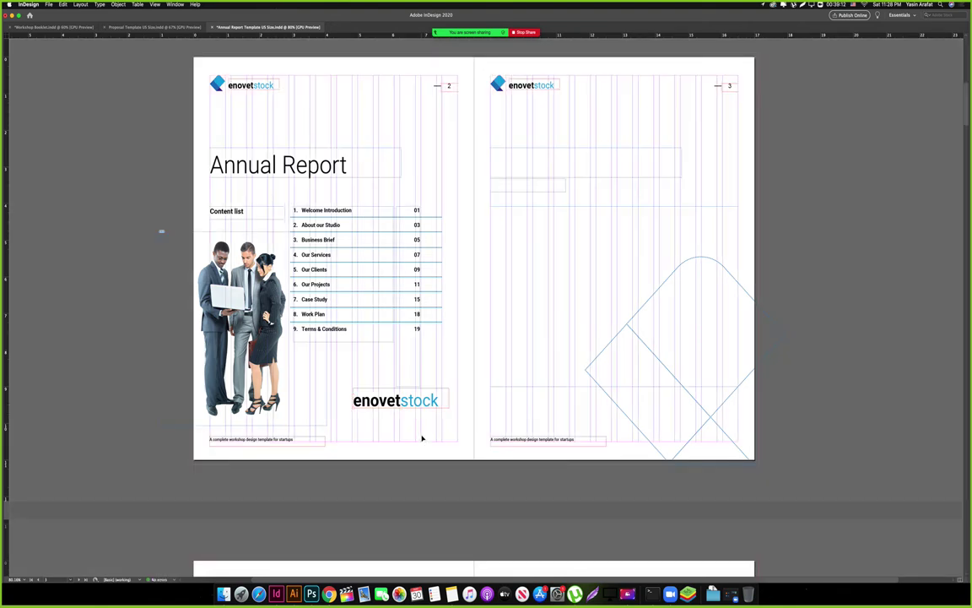
{"action": "left_click_drag", "start_coordinate": [445, 352], "coordinate": [442, 387]}
{"action": "left_click_drag", "start_coordinate": [425, 435], "coordinate": [429, 436]}
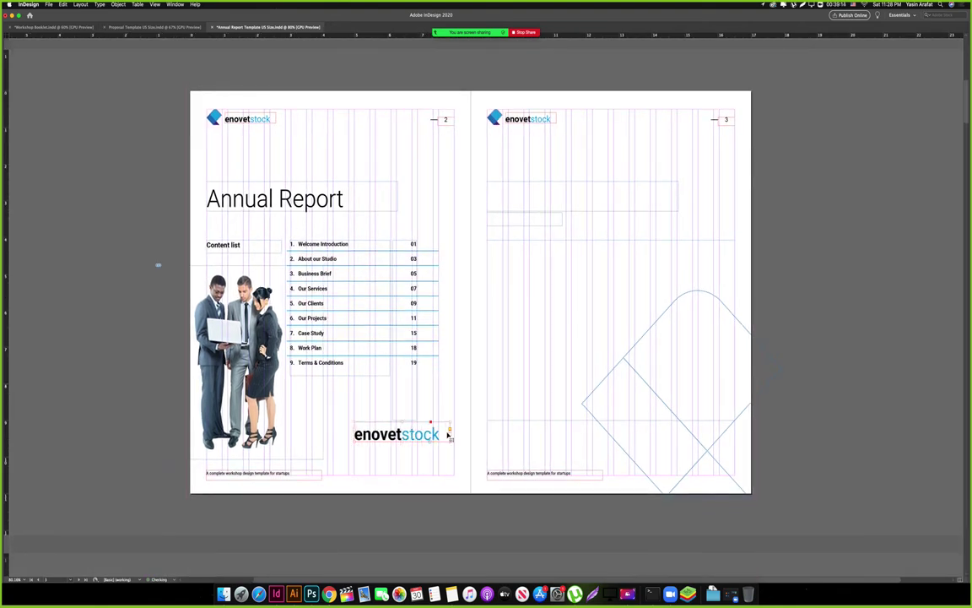
{"action": "left_click", "coordinate": [473, 390]}
{"action": "key", "text": "w"}
{"action": "left_click_drag", "start_coordinate": [489, 378], "coordinate": [433, 391]}
{"action": "left_click", "coordinate": [458, 318], "text": "alt+super"}
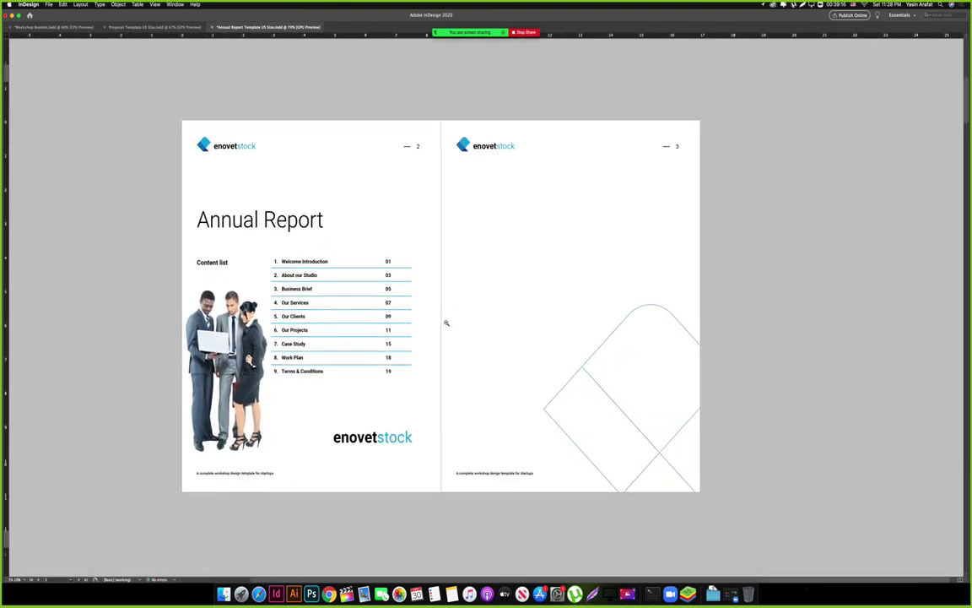
{"action": "left_click_drag", "start_coordinate": [411, 276], "coordinate": [415, 301]}
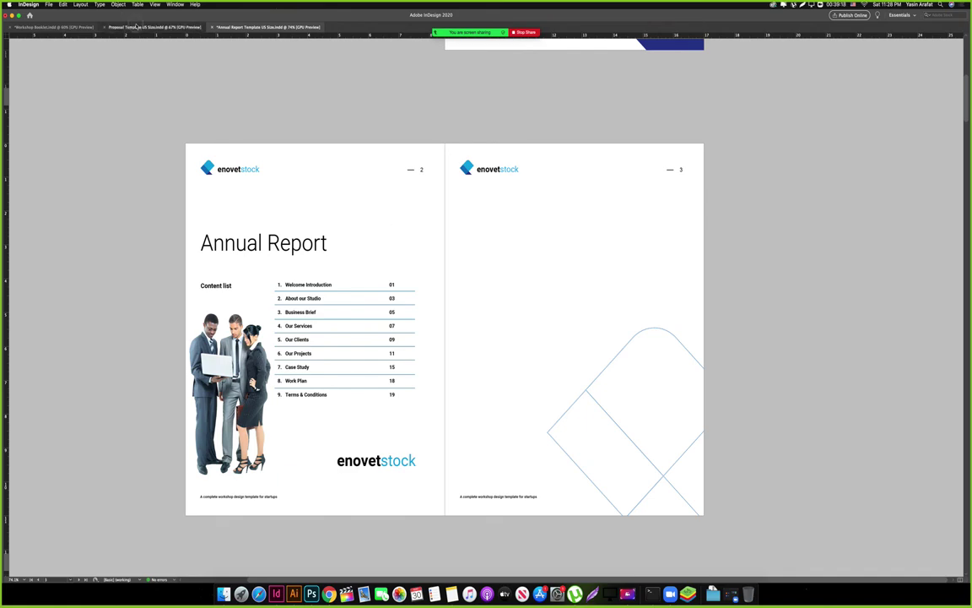
Switch to Chrome and search Creative Market for "annual report".
{"action": "left_click", "coordinate": [126, 27]}
{"action": "scroll", "coordinate": [565, 461], "scroll_direction": "down", "scroll_amount": 5}
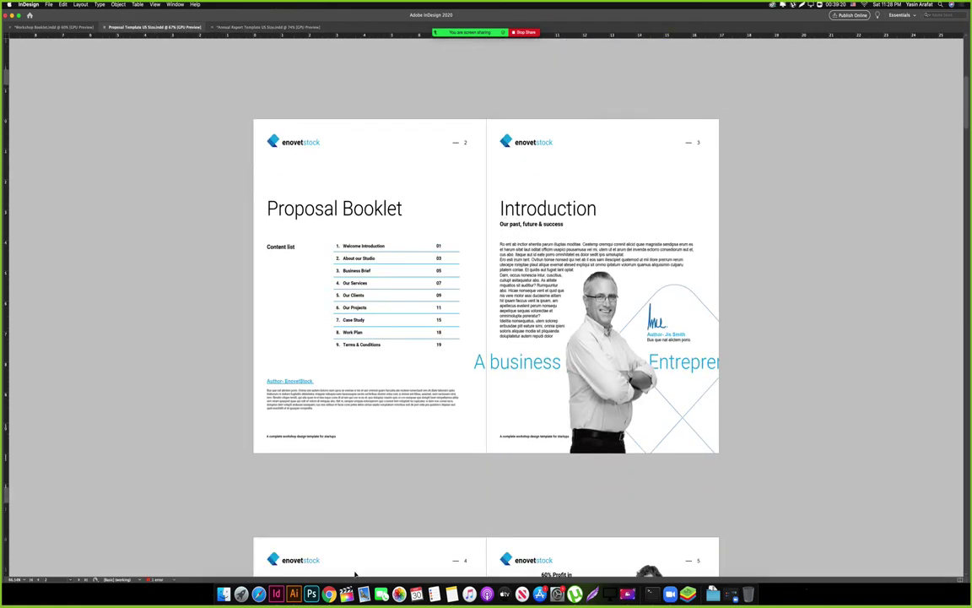
{"action": "left_click", "coordinate": [329, 594]}
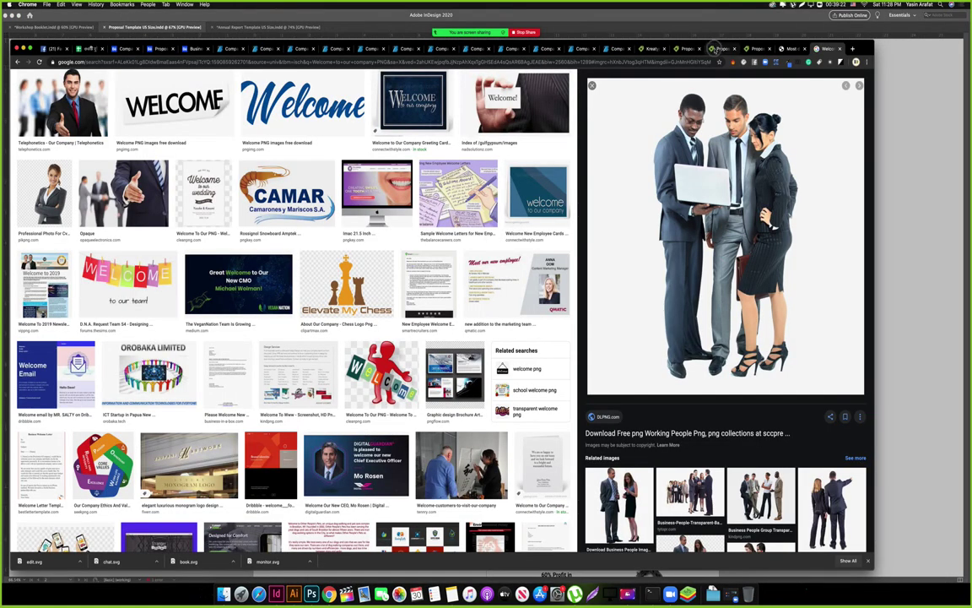
{"action": "left_click", "coordinate": [718, 48]}
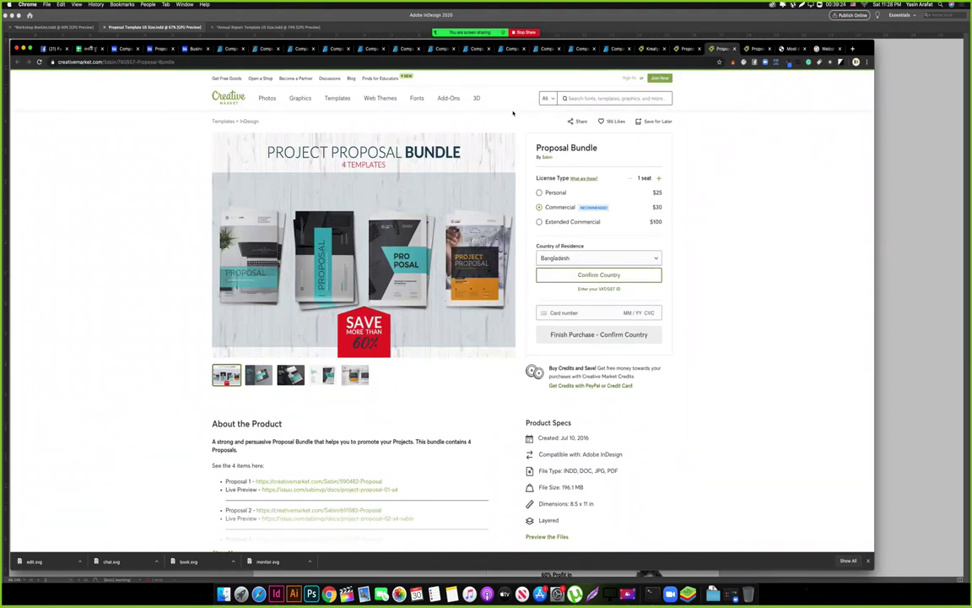
{"action": "left_click", "coordinate": [590, 98]}
{"action": "type", "text": "annual re"}
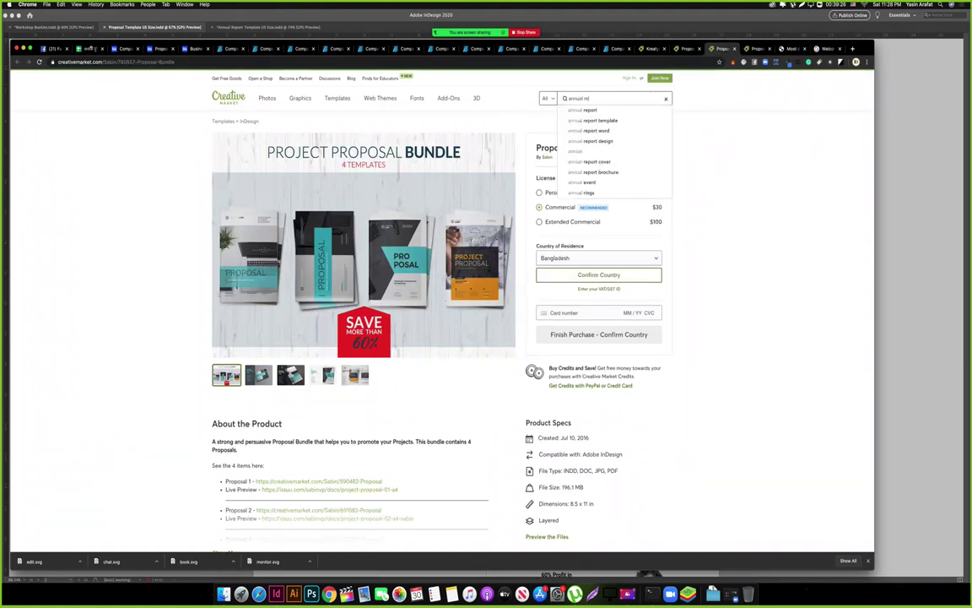
{"action": "type", "text": "port"}
{"action": "key", "text": "Return"}
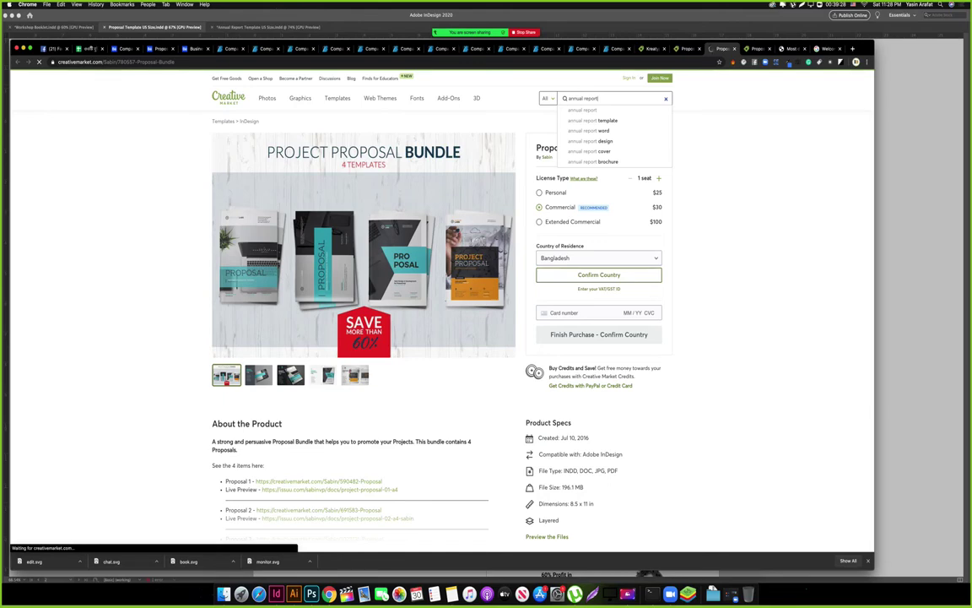
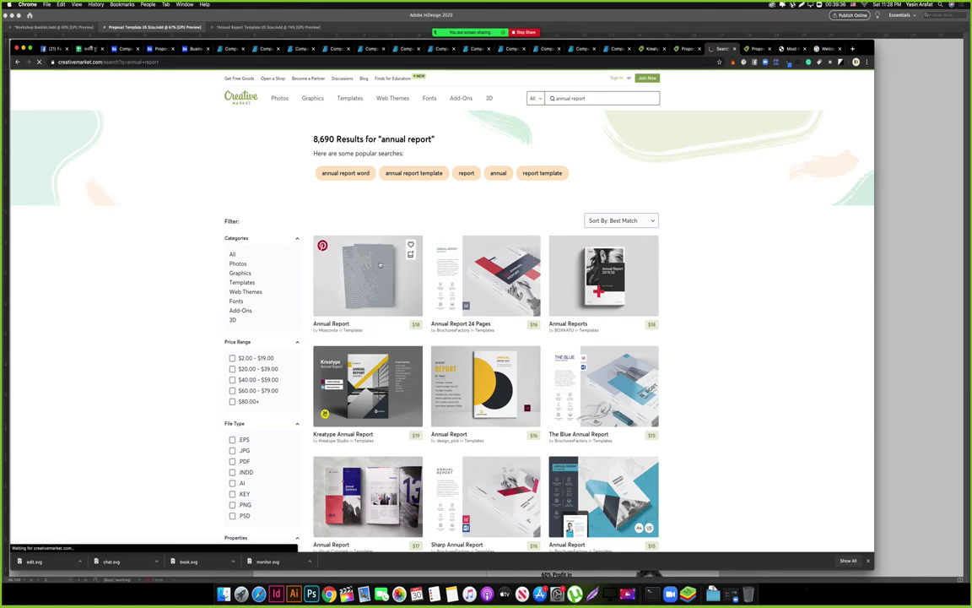
Open the first Annual Report template in the results and examine its preview spreads at full size for layout ideas.
{"action": "left_click", "coordinate": [380, 265]}
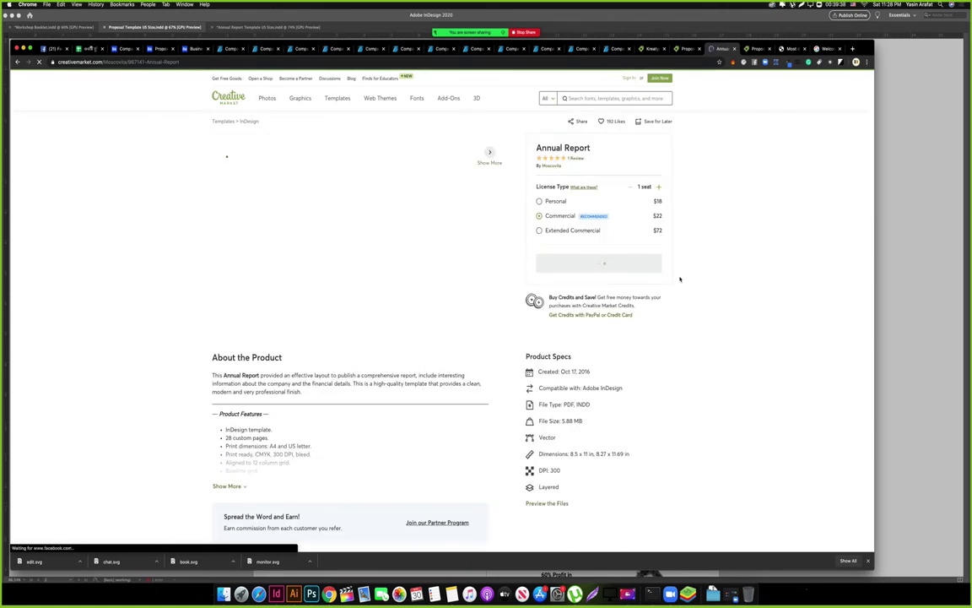
{"action": "left_click", "coordinate": [264, 375]}
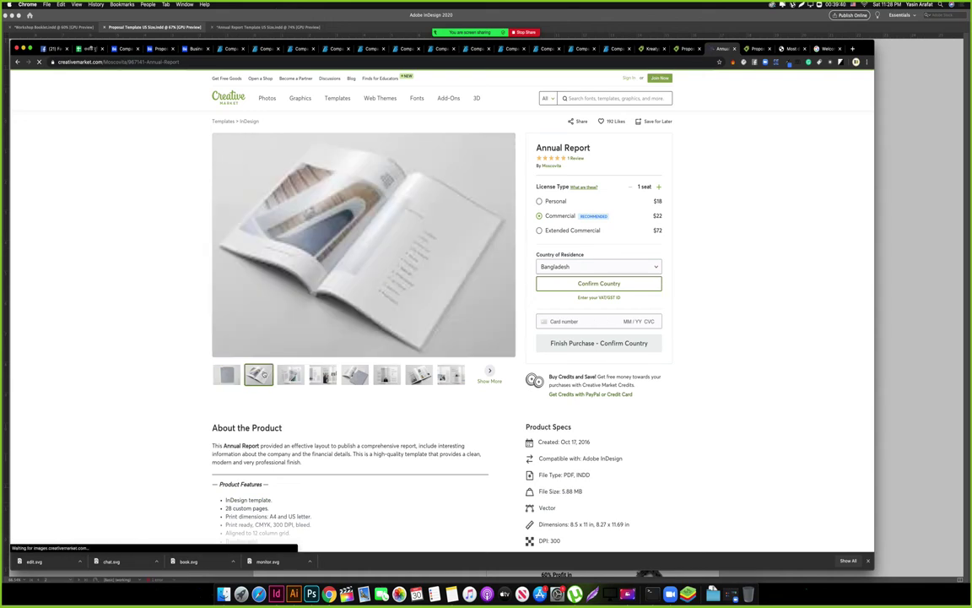
{"action": "left_click", "coordinate": [290, 374]}
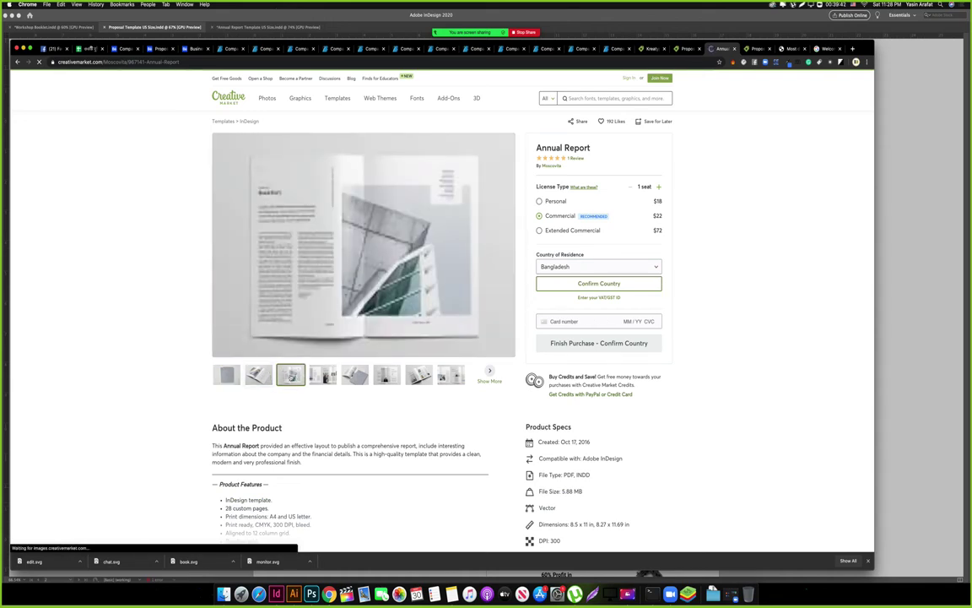
{"action": "left_click", "coordinate": [258, 375]}
{"action": "left_click", "coordinate": [320, 374]}
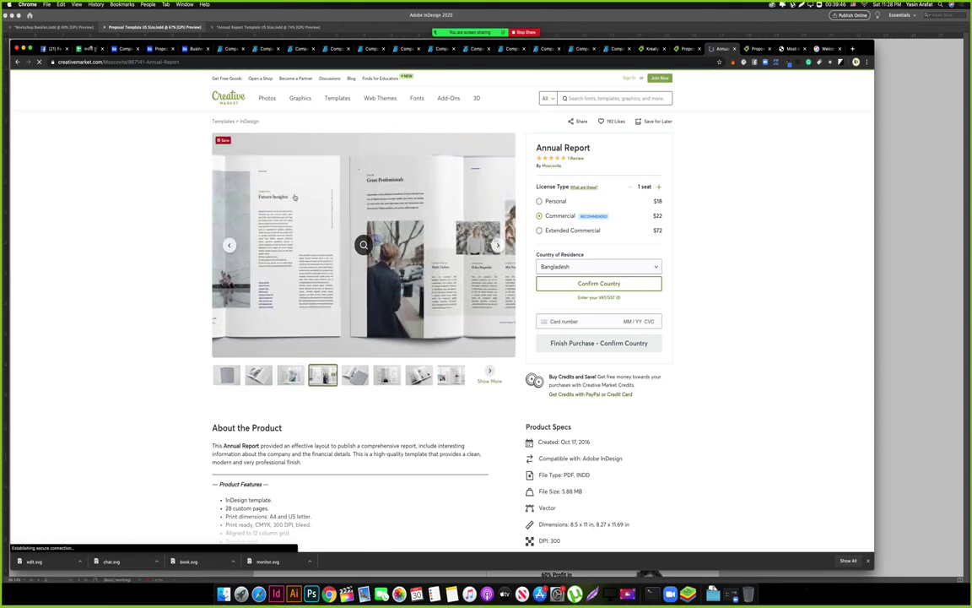
{"action": "left_click", "coordinate": [320, 297]}
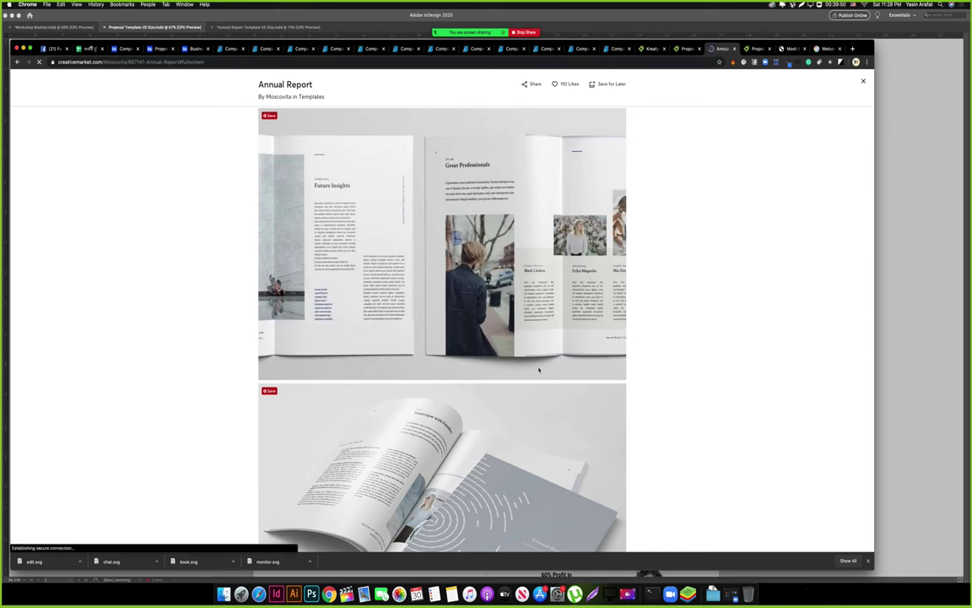
{"action": "scroll", "coordinate": [538, 369], "scroll_direction": "down", "scroll_amount": 10}
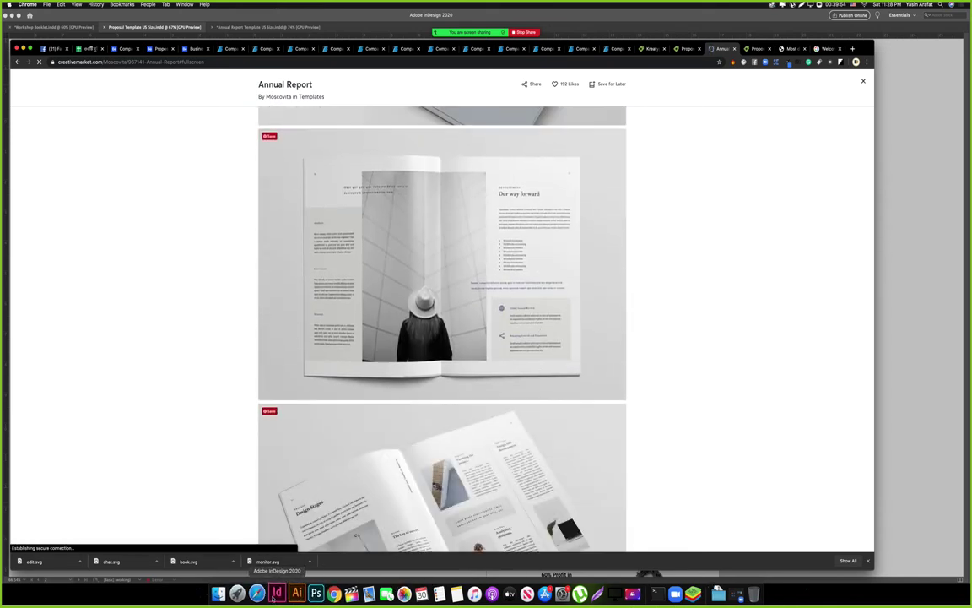
Switch back to InDesign, view the Proposal's Introduction spread and return to the Annual Report document.
{"action": "left_click", "coordinate": [273, 598]}
{"action": "left_click_drag", "start_coordinate": [536, 211], "coordinate": [586, 241]}
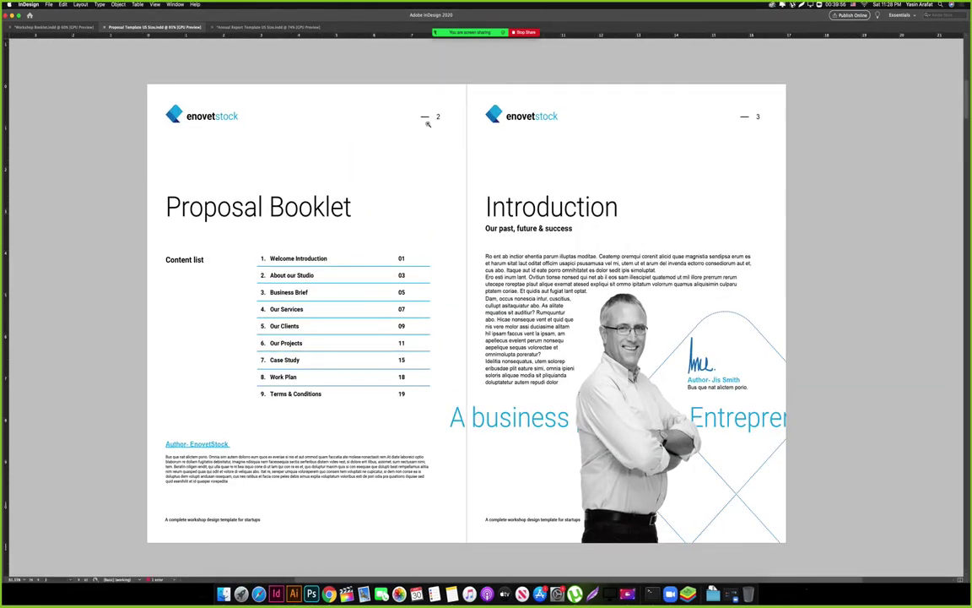
{"action": "left_click", "coordinate": [270, 27]}
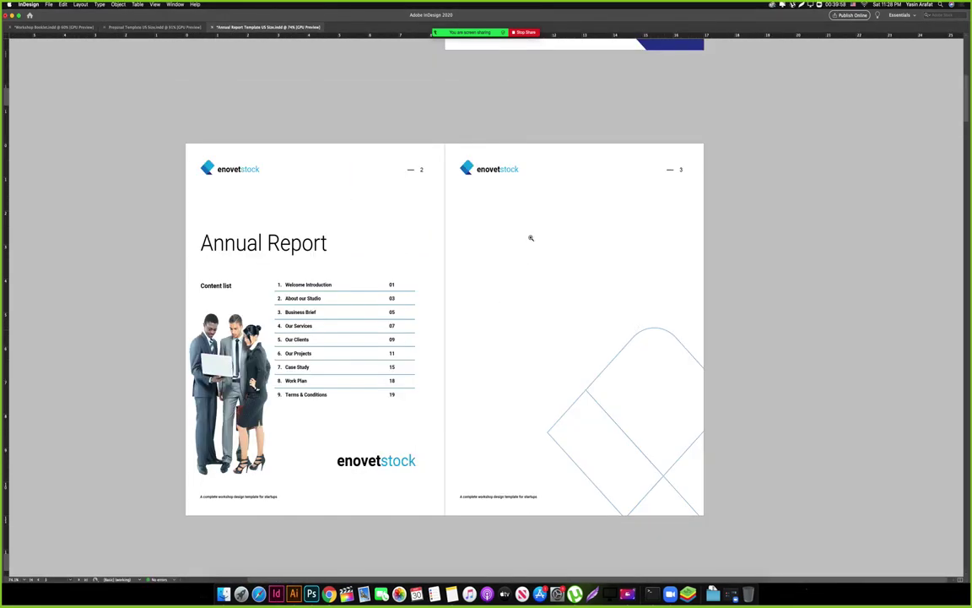
Enter "Why our Annual" in the empty header frame of page 3.
{"action": "left_click", "coordinate": [531, 238]}
{"action": "key", "text": "w"}
{"action": "left_click_drag", "start_coordinate": [534, 195], "coordinate": [506, 200]}
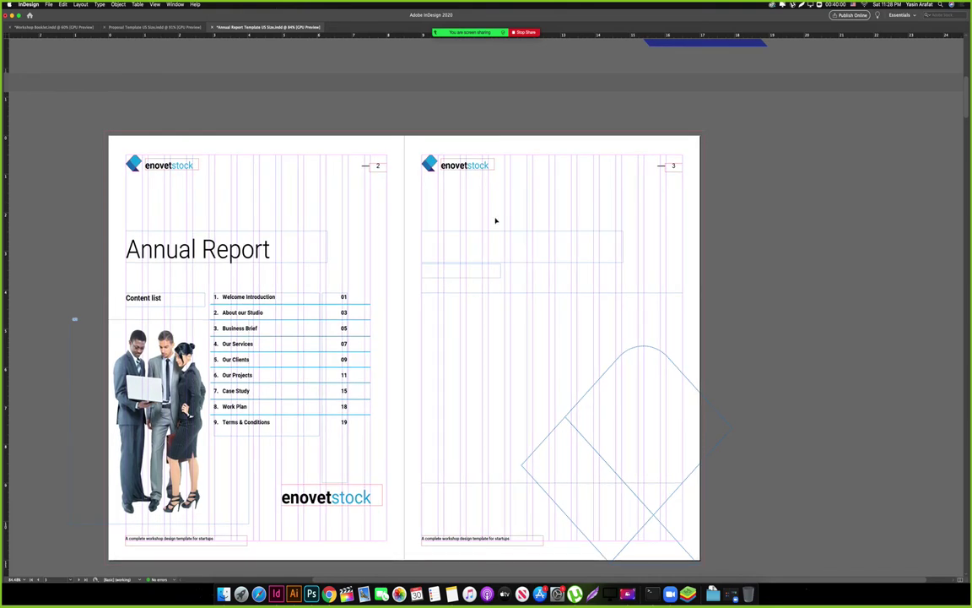
{"action": "key", "text": "Tab"}
{"action": "double_click", "coordinate": [413, 232]}
{"action": "type", "text": "Wh"}
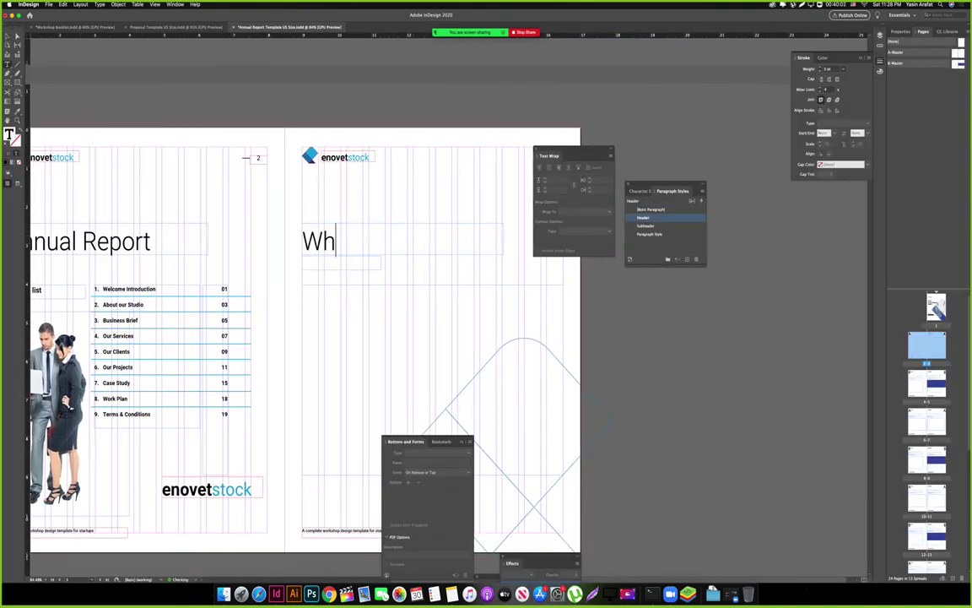
{"action": "type", "text": "y our rep"}
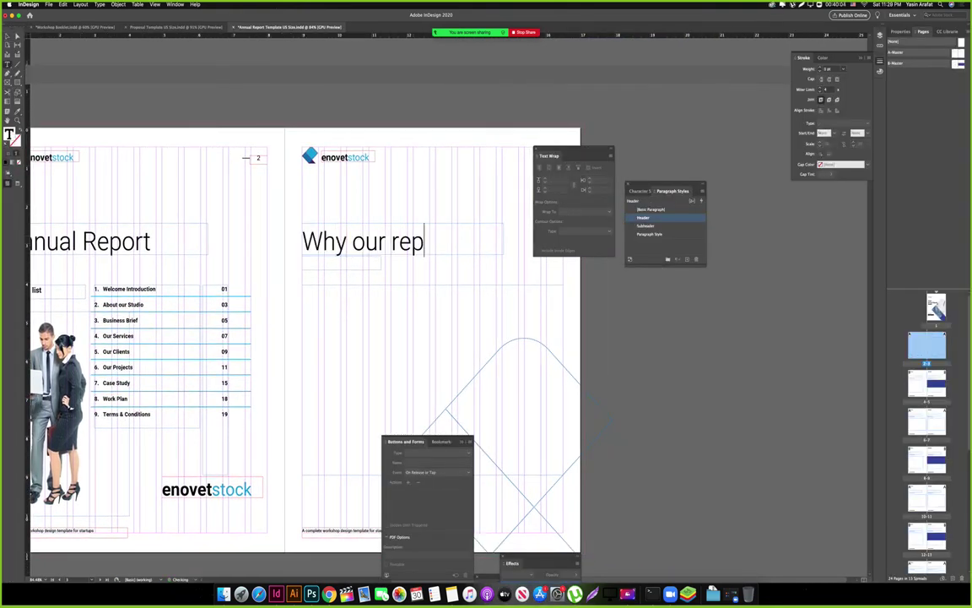
{"action": "key", "text": "BackSpace"}
{"action": "key", "text": "BackSpace"}
{"action": "key", "text": "BackSpace"}
{"action": "type", "text": "Annual"}
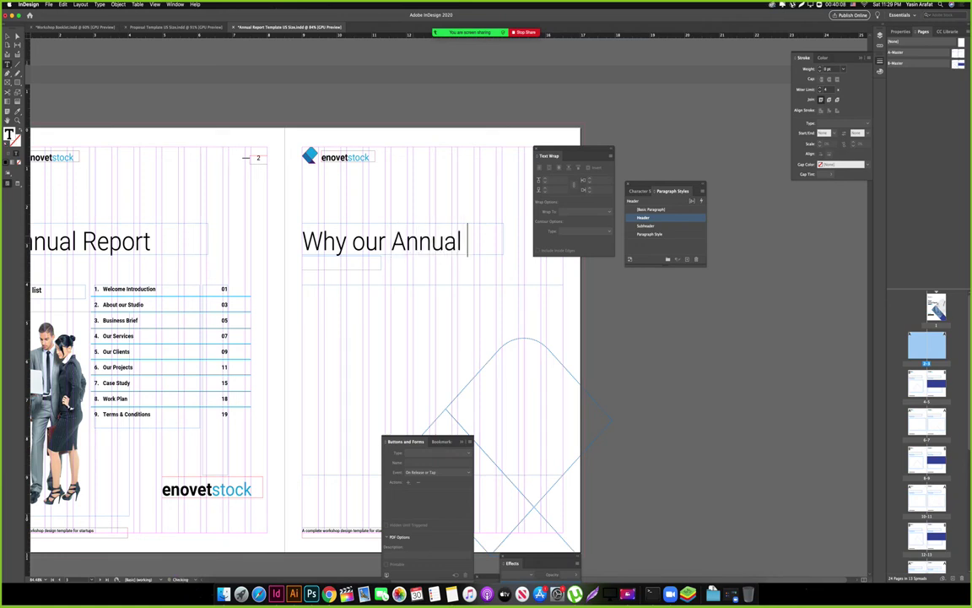
{"action": "type", "text": " In"}
{"action": "key", "text": "BackSpace"}
{"action": "key", "text": "BackSpace"}
{"action": "type", "text": "I"}
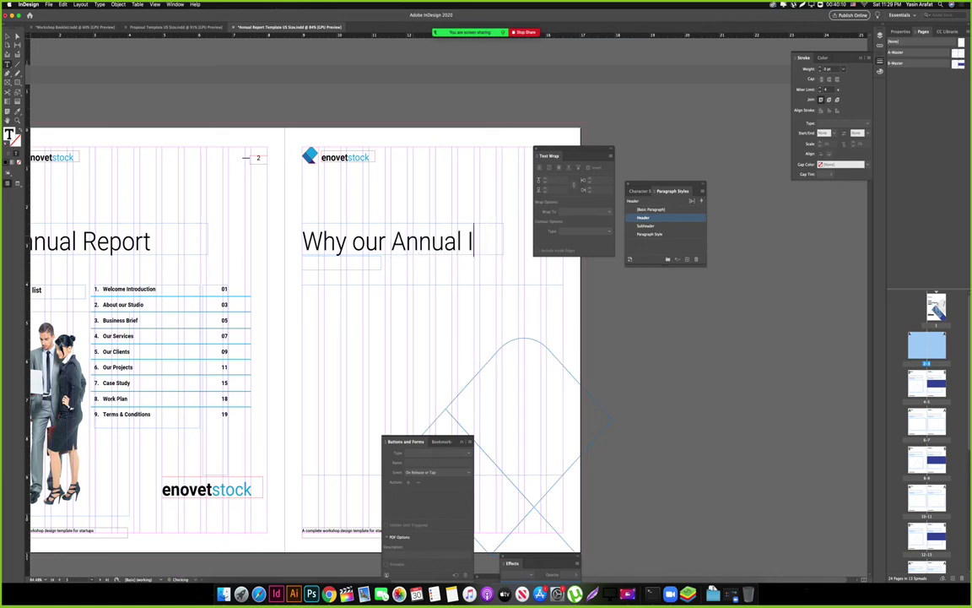
{"action": "key", "text": "BackSpace"}
{"action": "scroll", "coordinate": [318, 214], "scroll_direction": "right", "scroll_amount": 1}
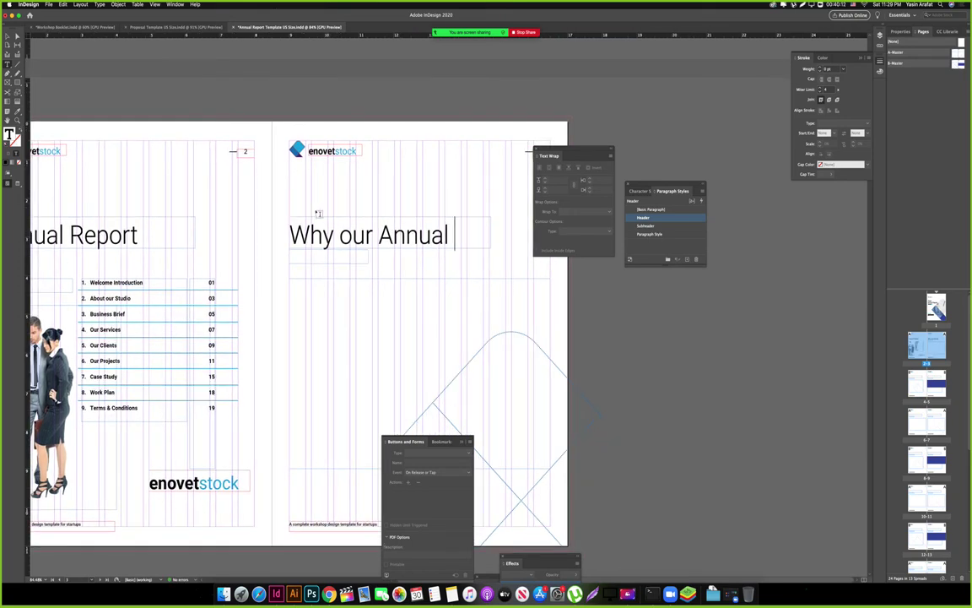
Reword page 3's header to "Why Report Success".
{"action": "double_click", "coordinate": [328, 236]}
{"action": "key", "text": "BackSpace"}
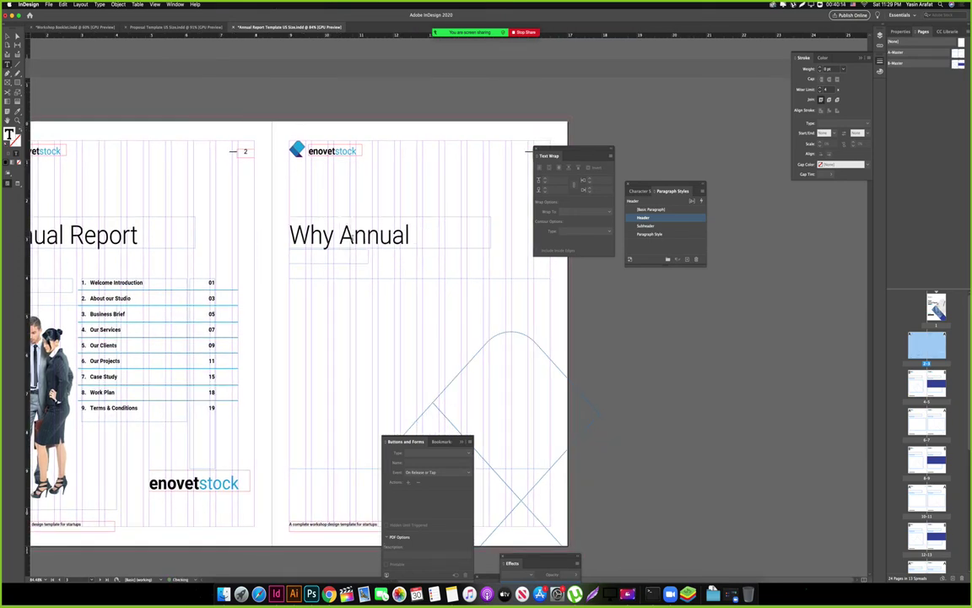
{"action": "double_click", "coordinate": [374, 236]}
{"action": "type", "text": "Re"}
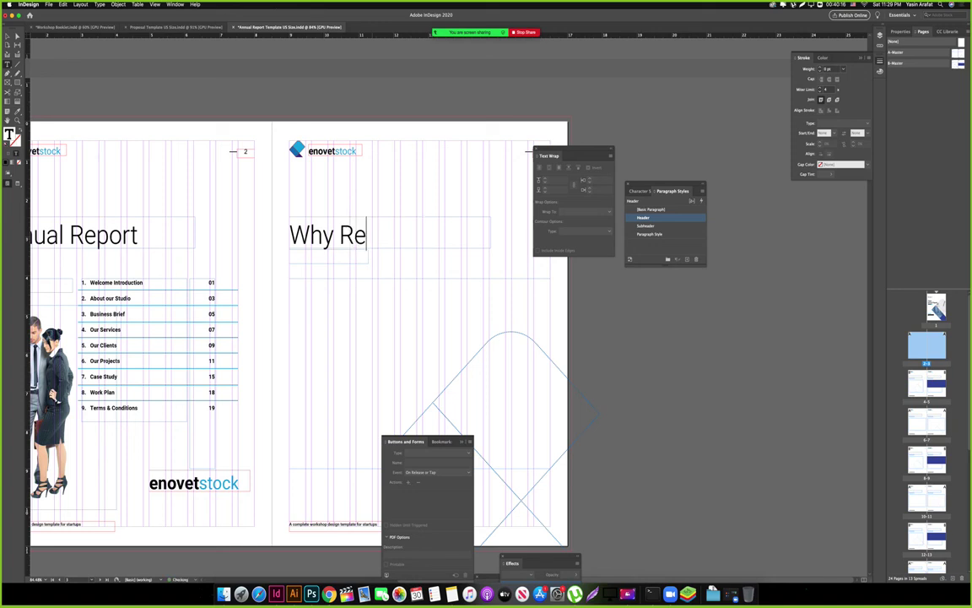
{"action": "type", "text": "port Succes"}
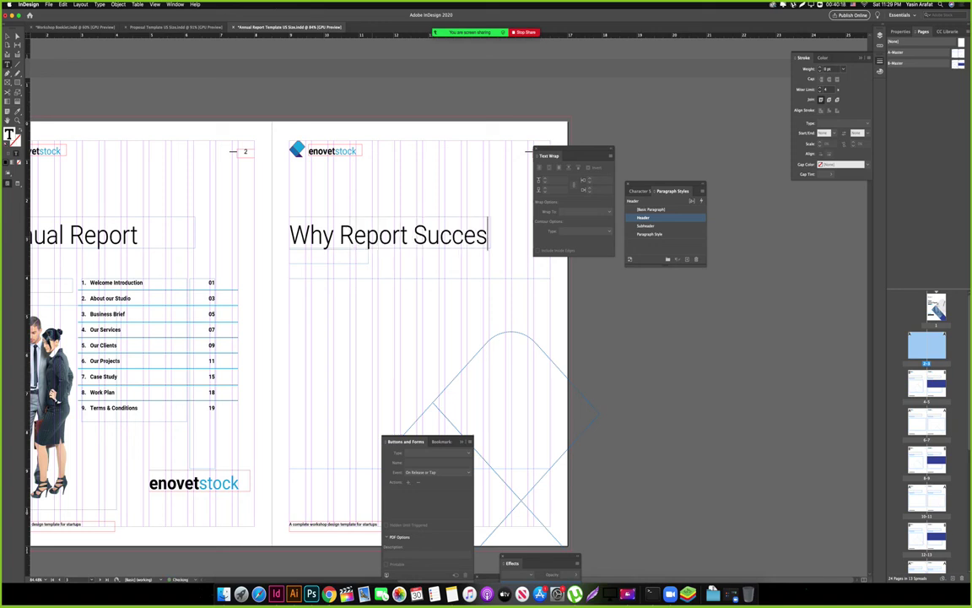
{"action": "type", "text": "s"}
{"action": "key", "text": "Escape"}
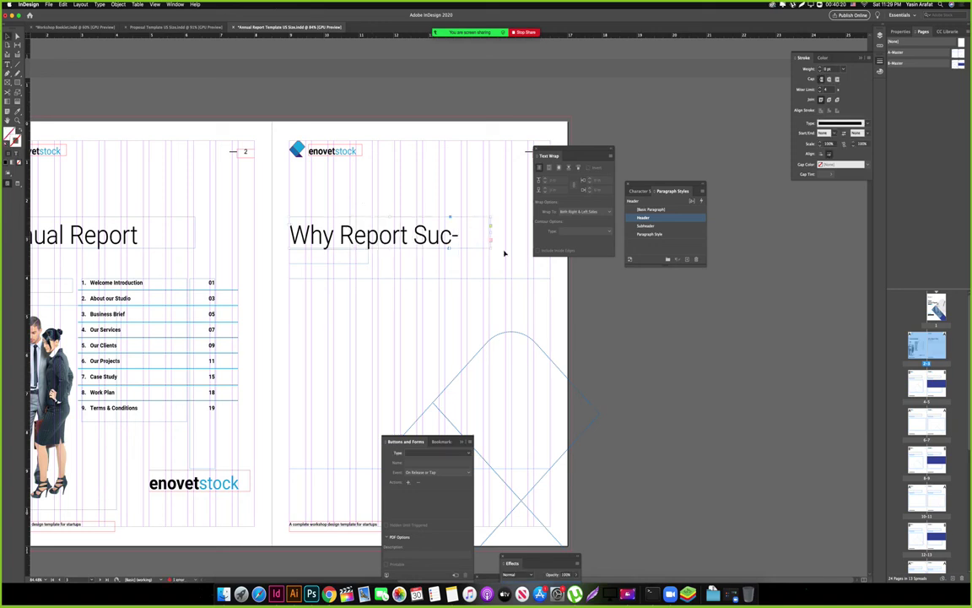
Widen page 3's header frame so the title fits on one line and end it with a question mark.
{"action": "left_click_drag", "start_coordinate": [493, 238], "coordinate": [507, 237]}
{"action": "double_click", "coordinate": [505, 235]}
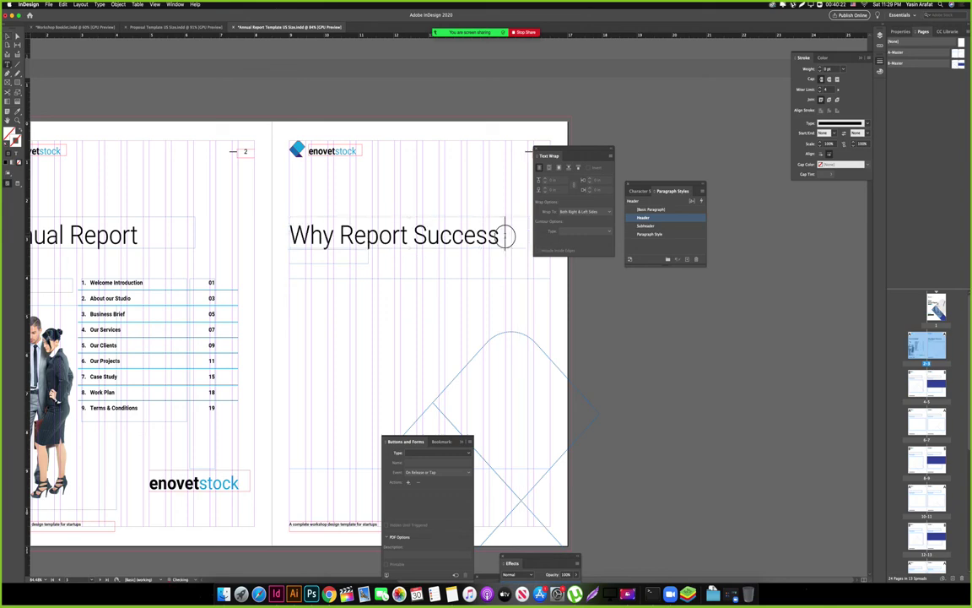
{"action": "type", "text": "?"}
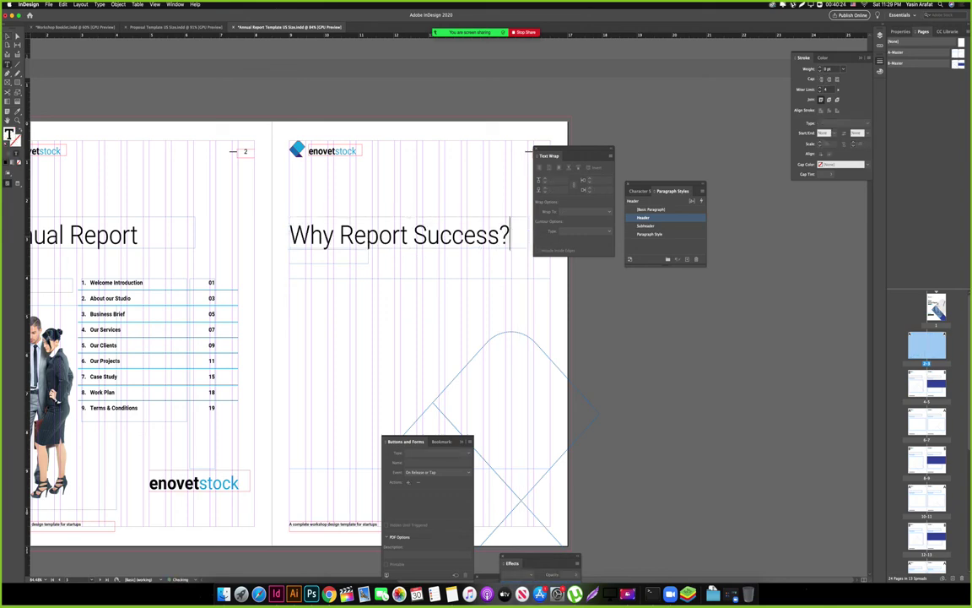
{"action": "key", "text": "Escape"}
{"action": "key", "text": "Tab"}
{"action": "key", "text": "w"}
{"action": "key", "text": "w"}
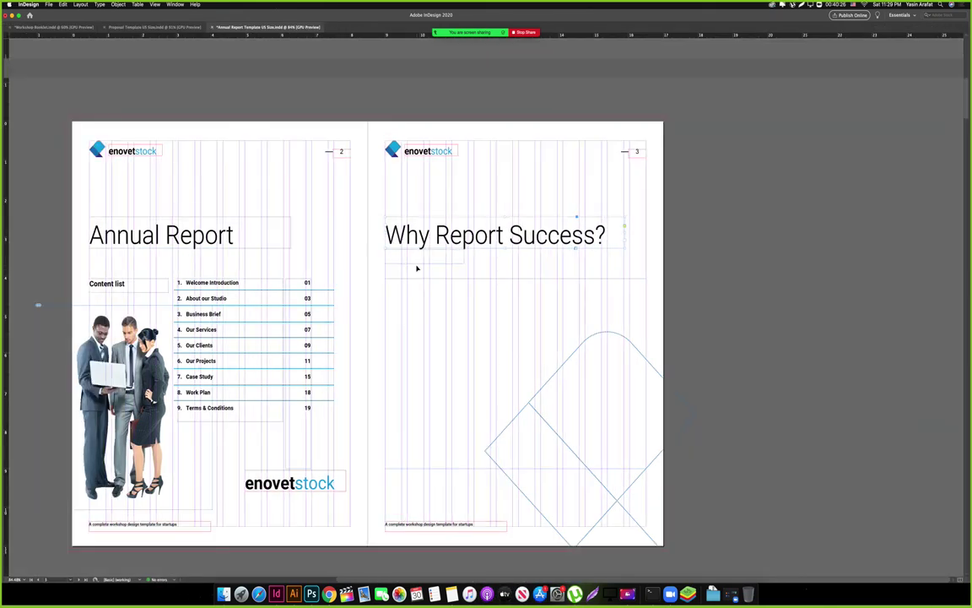
Enter "know details here" as the subheader beneath page 3's title.
{"action": "left_click", "coordinate": [423, 255]}
{"action": "type", "text": "here"}
{"action": "scroll", "coordinate": [313, 244], "scroll_direction": "down", "scroll_amount": 2}
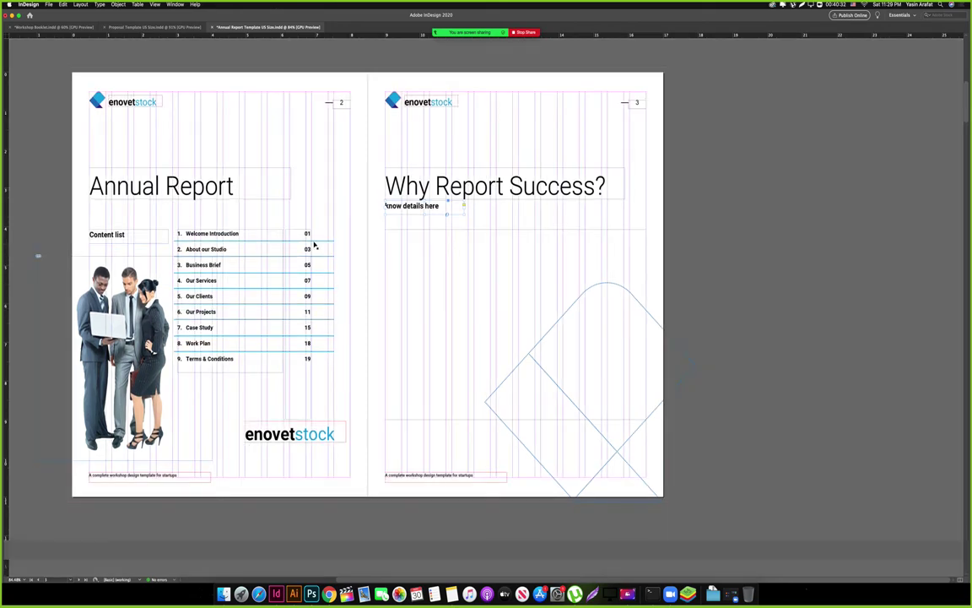
Copy the standing man's photo and the "A business Entrepreneur." text from the Proposal's Introduction page into page 3 at the same position.
{"action": "left_click", "coordinate": [154, 27]}
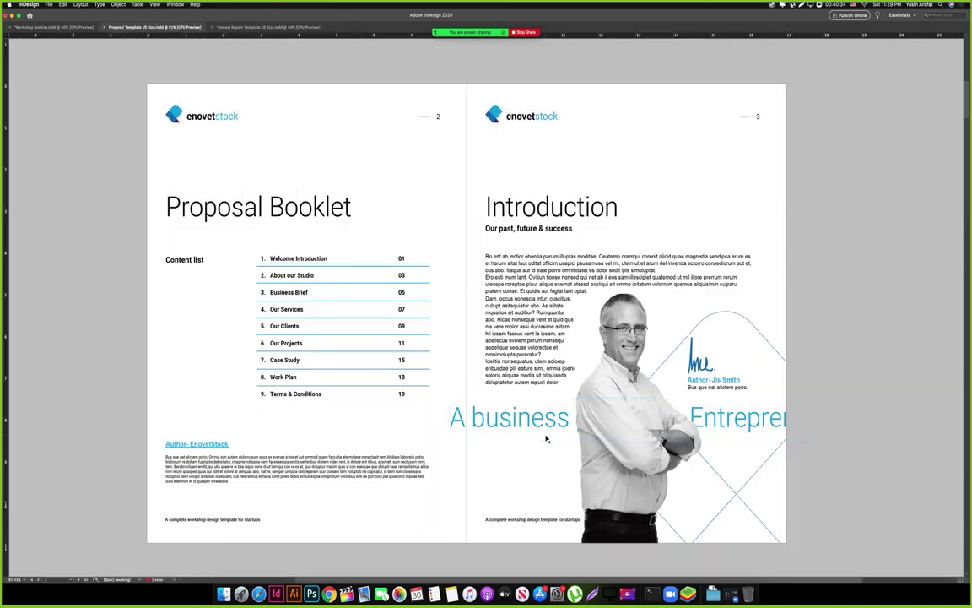
{"action": "scroll", "coordinate": [546, 438], "scroll_direction": "down", "scroll_amount": 6}
{"action": "left_click_drag", "start_coordinate": [824, 327], "coordinate": [542, 256]}
{"action": "left_click", "coordinate": [275, 27]}
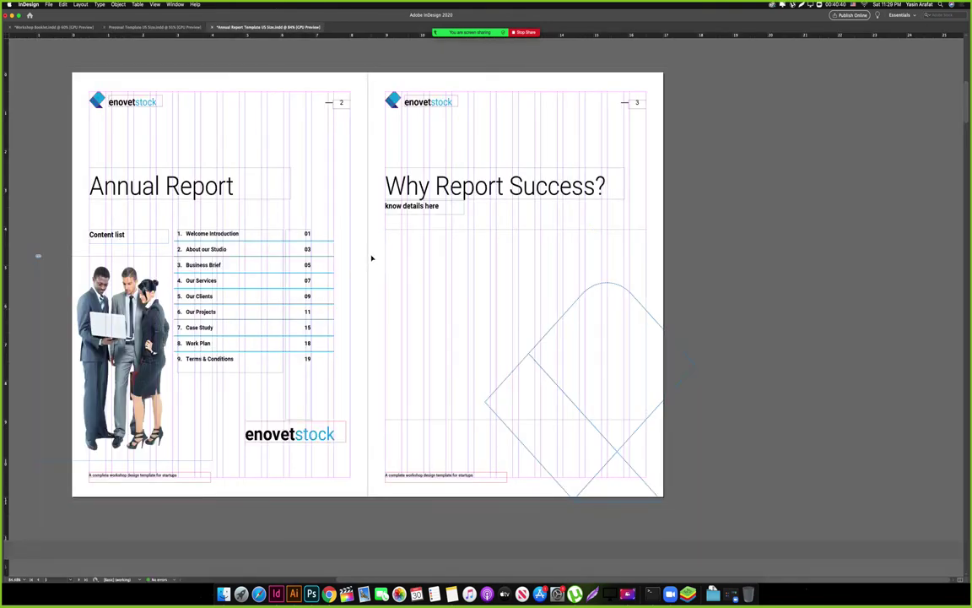
{"action": "right_click", "coordinate": [371, 258]}
{"action": "left_click", "coordinate": [377, 271]}
{"action": "left_click", "coordinate": [839, 344]}
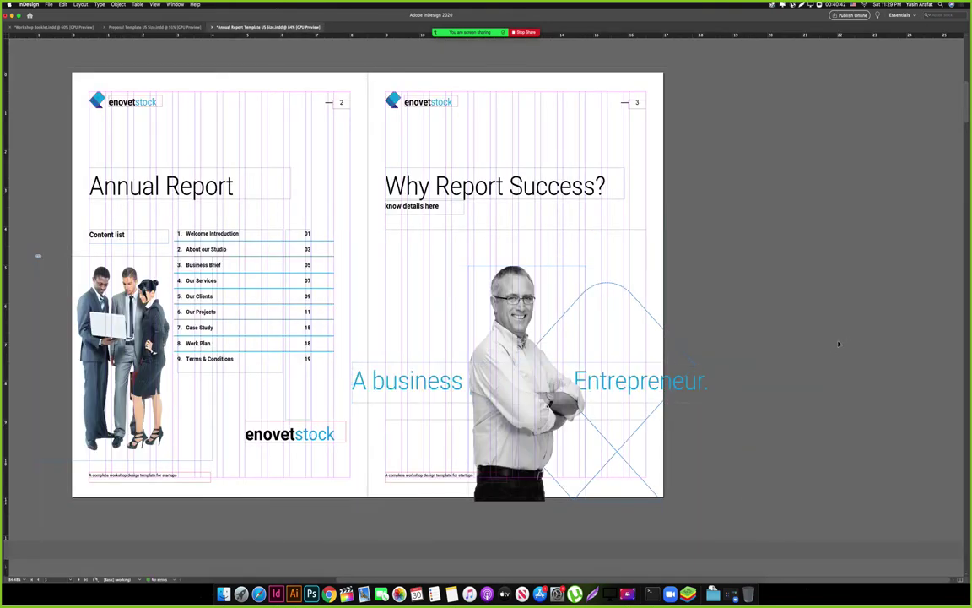
{"action": "key", "text": "w"}
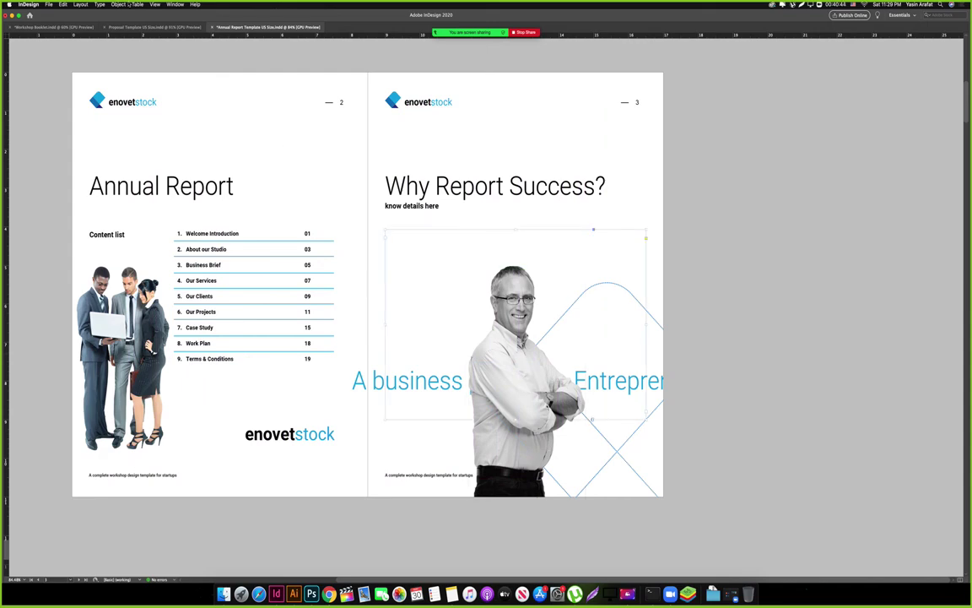
Copy the two body text frames from the Proposal's Introduction page and paste them in place on page 3 of the Annual Report.
{"action": "left_click", "coordinate": [131, 27]}
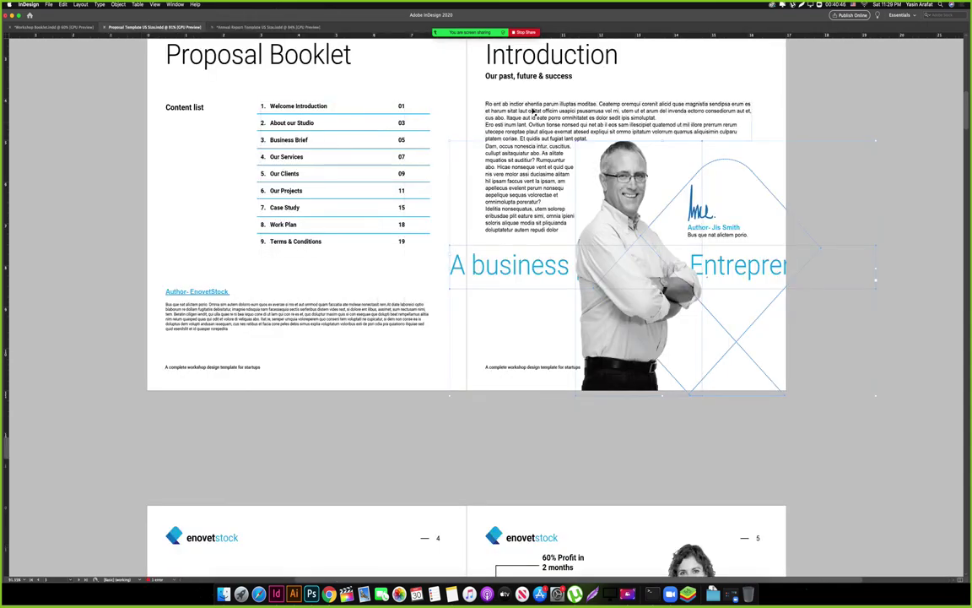
{"action": "left_click", "coordinate": [534, 111]}
{"action": "left_click", "coordinate": [261, 27]}
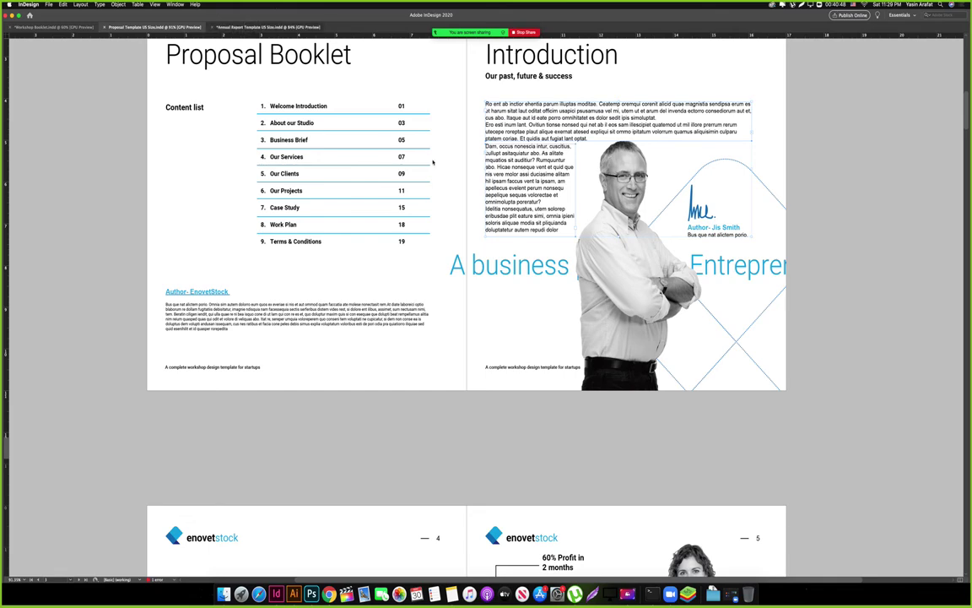
{"action": "right_click", "coordinate": [406, 241]}
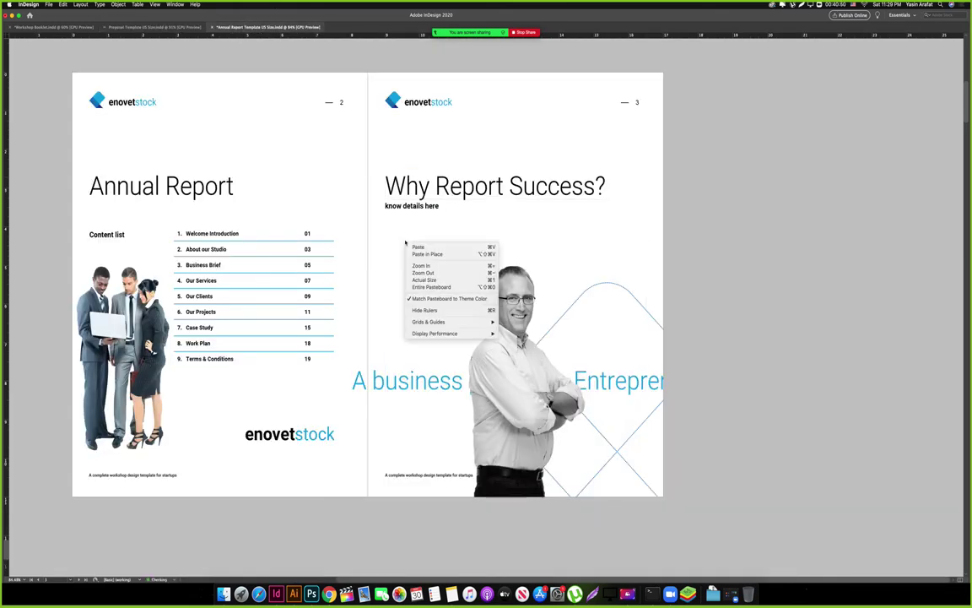
{"action": "left_click", "coordinate": [413, 255]}
{"action": "left_click", "coordinate": [360, 254]}
{"action": "key", "text": "w"}
{"action": "key", "text": "w"}
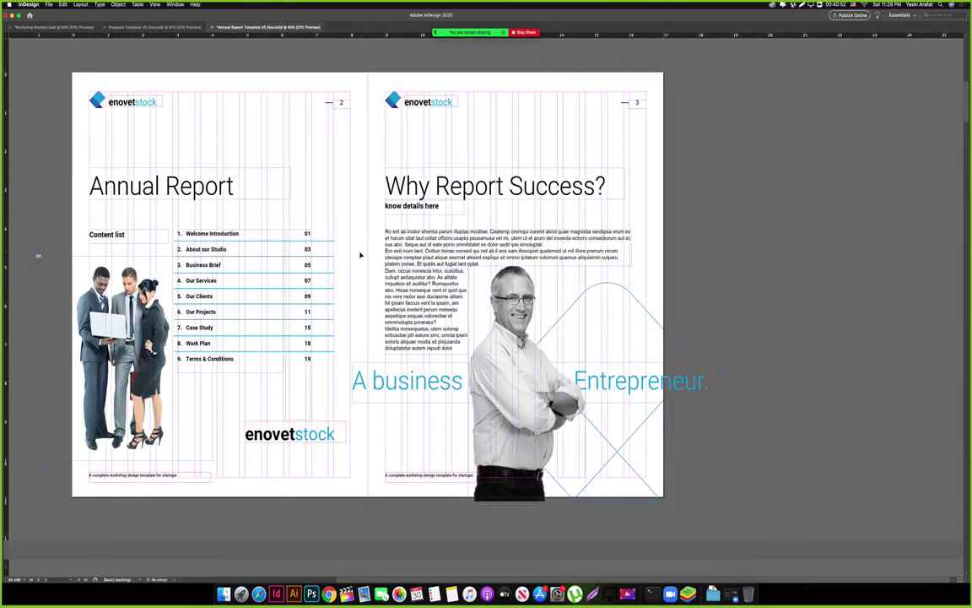
{"action": "left_click_drag", "start_coordinate": [343, 254], "coordinate": [662, 270]}
{"action": "scroll", "coordinate": [662, 268], "scroll_direction": "down", "scroll_amount": 5}
{"action": "scroll", "coordinate": [588, 284], "scroll_direction": "up", "scroll_amount": 4}
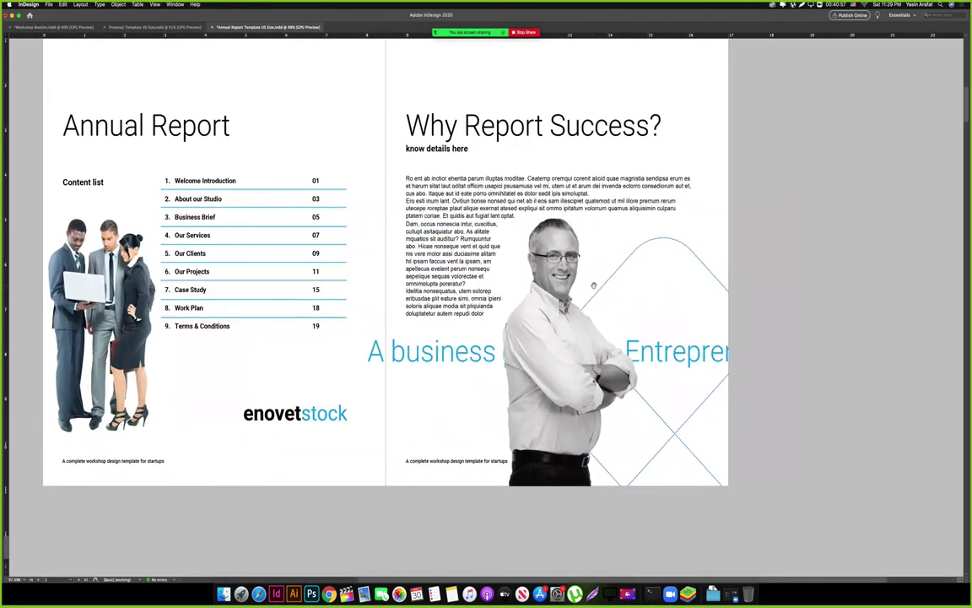
Draw a solid rectangle about 8.6 by 3 in across the full width of page 3, behind the man and the large blue text.
{"action": "key", "text": "w"}
{"action": "left_click_drag", "start_coordinate": [435, 376], "coordinate": [384, 382]}
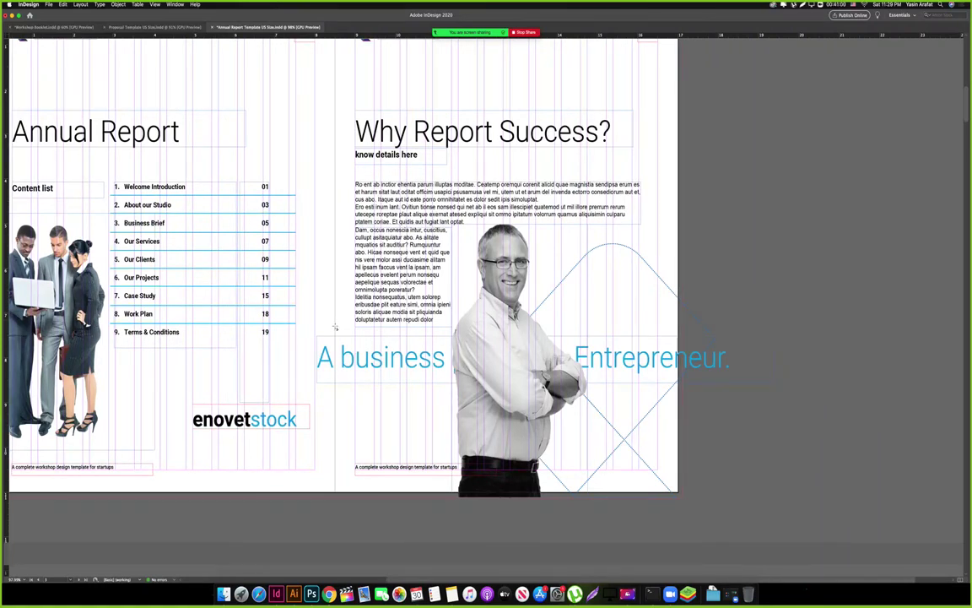
{"action": "mouse_move", "coordinate": [335, 326]}
{"action": "left_mouse_down"}
{"action": "mouse_move", "coordinate": [472, 352]}
{"action": "mouse_move", "coordinate": [641, 404]}
{"action": "mouse_move", "coordinate": [682, 447]}
{"action": "left_mouse_up"}
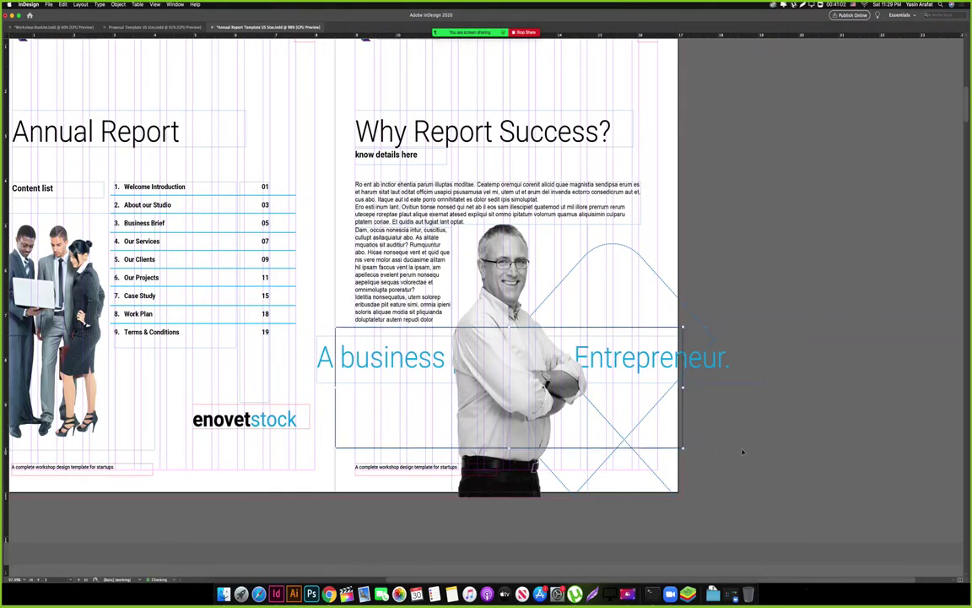
{"action": "key", "text": "shift+x"}
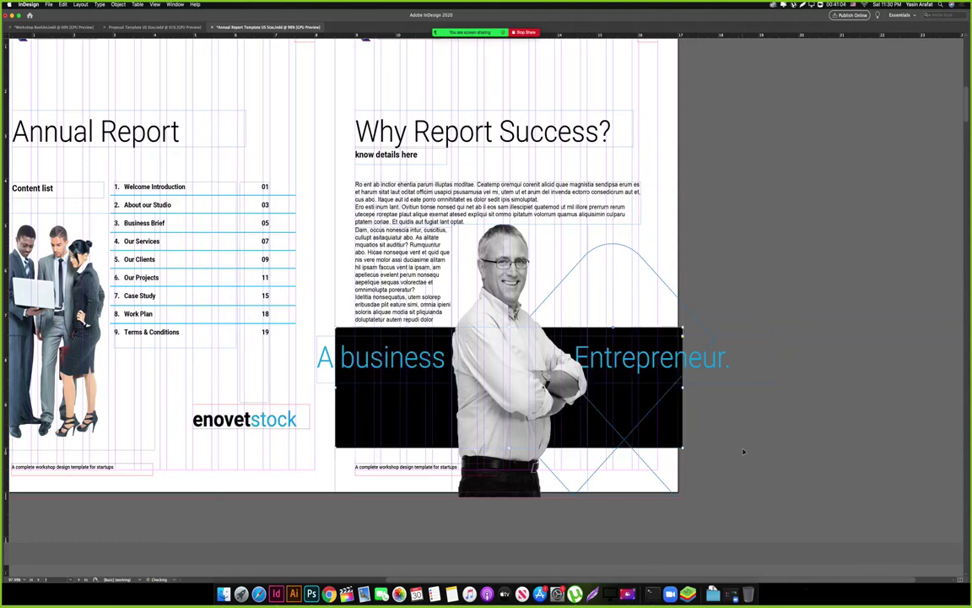
Fill the rectangle behind the man with the dark blue brand colour and deselect it.
{"action": "key", "text": "Tab"}
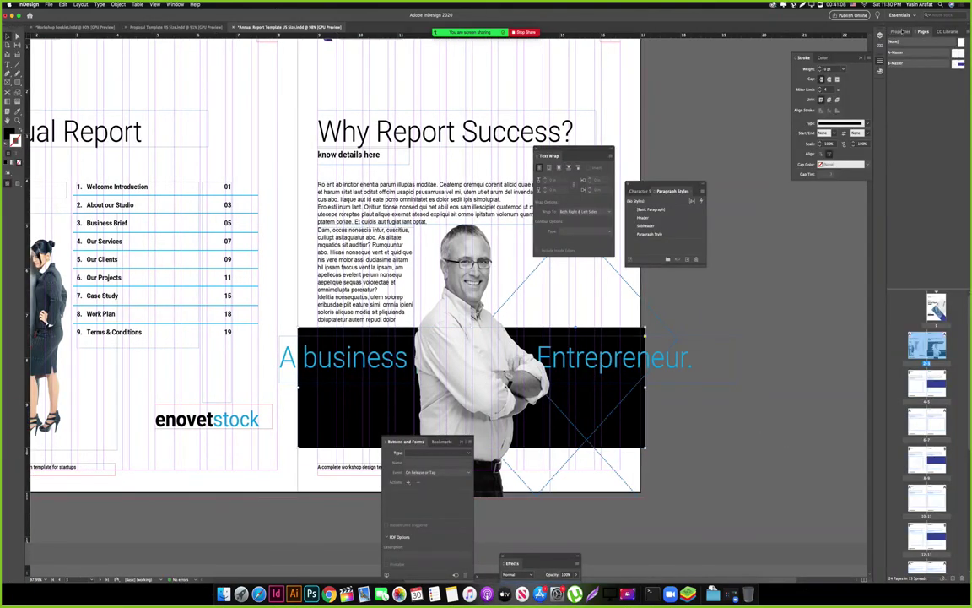
{"action": "left_click", "coordinate": [901, 32]}
{"action": "left_click", "coordinate": [894, 105]}
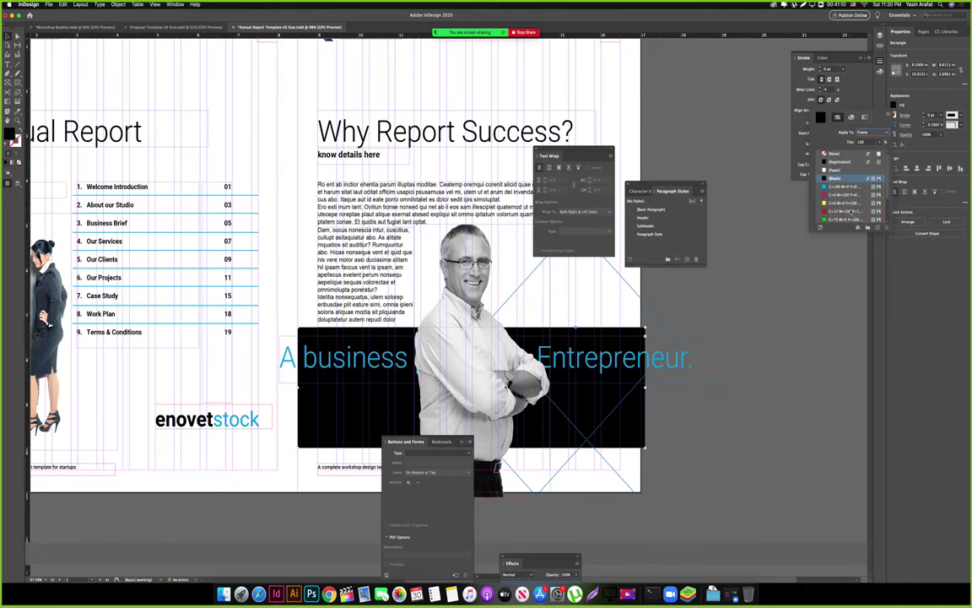
{"action": "left_click", "coordinate": [847, 216]}
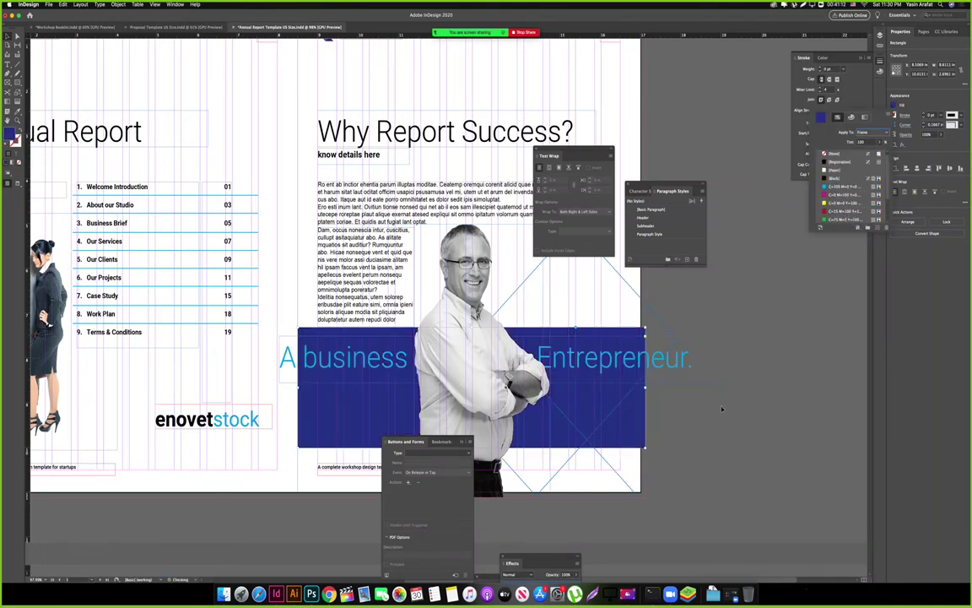
{"action": "left_click", "coordinate": [708, 434]}
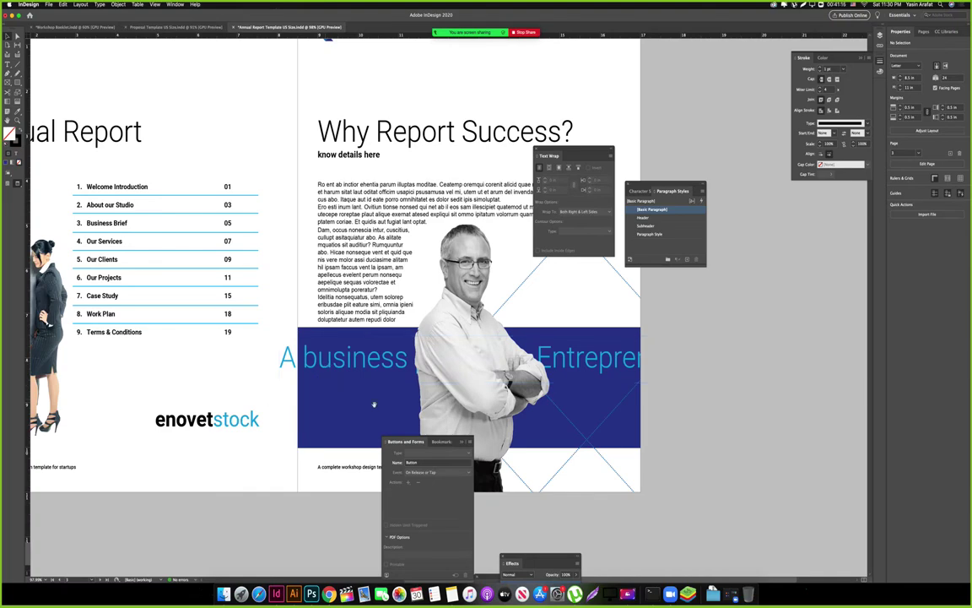
Examine the finished spread of pages 2 and 3 up close and look at the empty spreads that follow.
{"action": "left_click_drag", "start_coordinate": [374, 405], "coordinate": [464, 412]}
{"action": "key", "text": "Tab"}
{"action": "left_click_drag", "start_coordinate": [448, 478], "coordinate": [597, 318]}
{"action": "left_click_drag", "start_coordinate": [591, 319], "coordinate": [486, 323]}
{"action": "left_click_drag", "start_coordinate": [466, 156], "coordinate": [591, 175]}
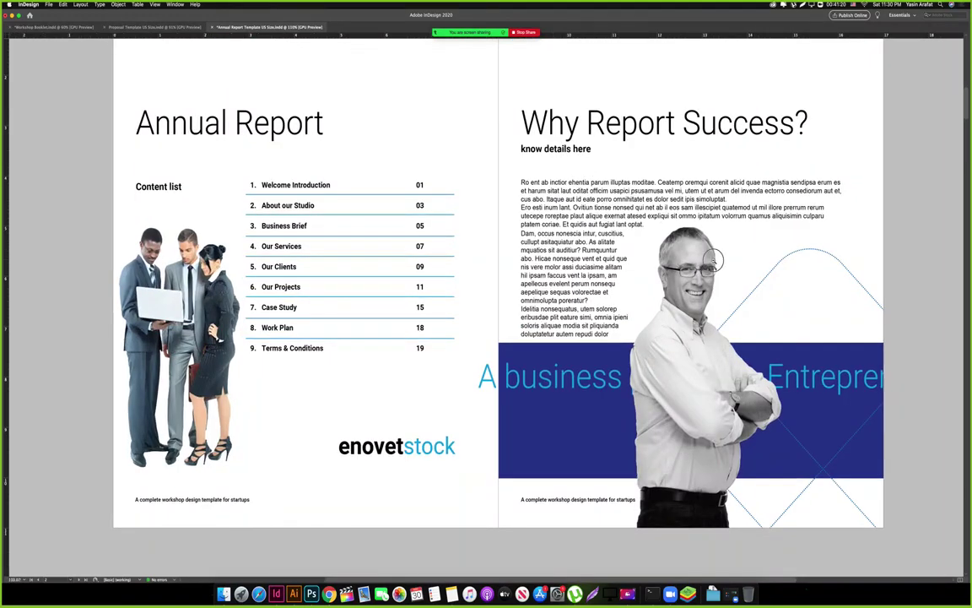
{"action": "left_click_drag", "start_coordinate": [714, 259], "coordinate": [439, 324]}
{"action": "scroll", "coordinate": [502, 338], "scroll_direction": "down", "scroll_amount": 5}
{"action": "key", "text": "w"}
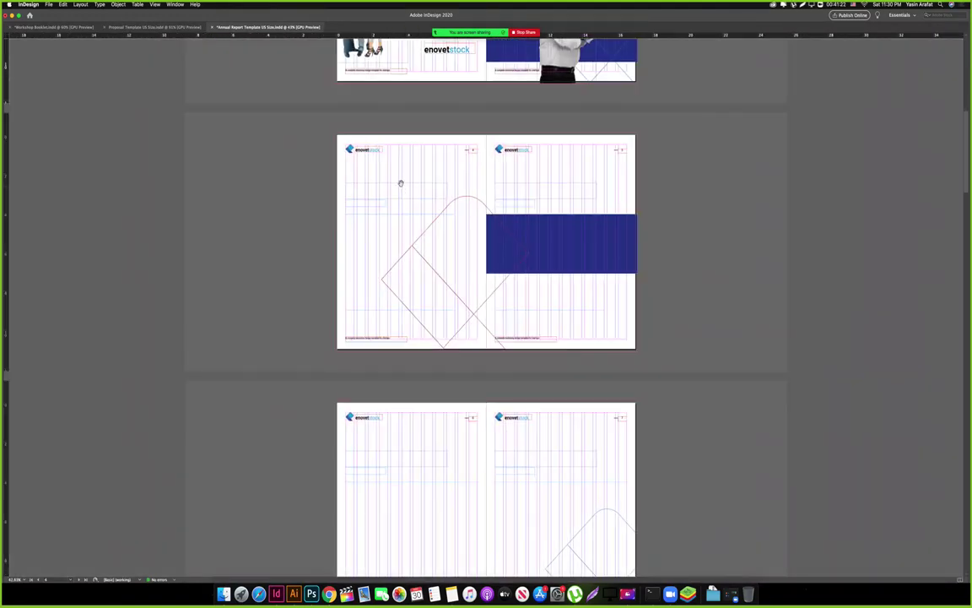
Save the Annual Report document and review the cover and the spread of pages 2 and 3.
{"action": "scroll", "coordinate": [413, 202], "scroll_direction": "up", "scroll_amount": 1}
{"action": "key", "text": "super+s"}
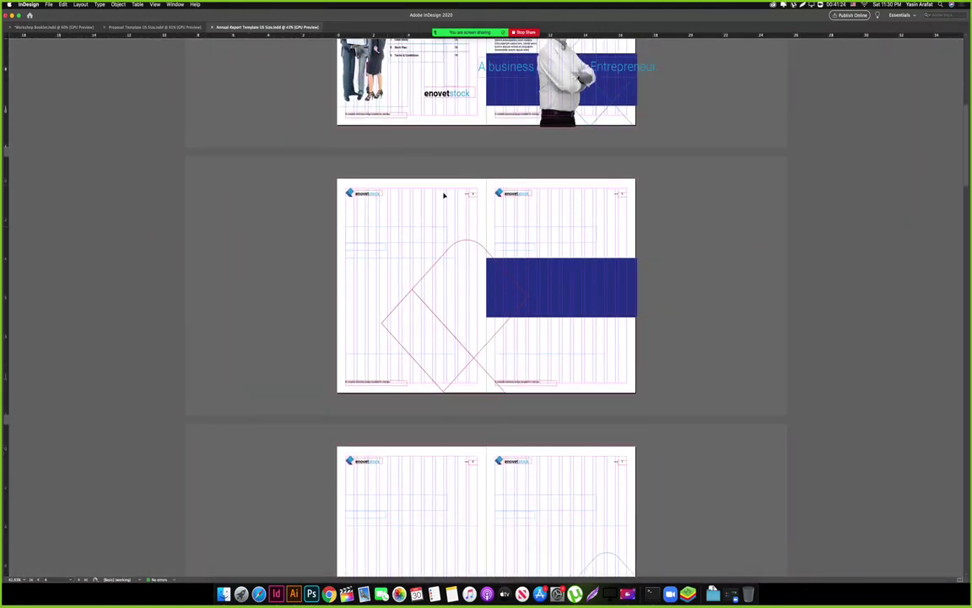
{"action": "scroll", "coordinate": [440, 194], "scroll_direction": "up", "scroll_amount": 5}
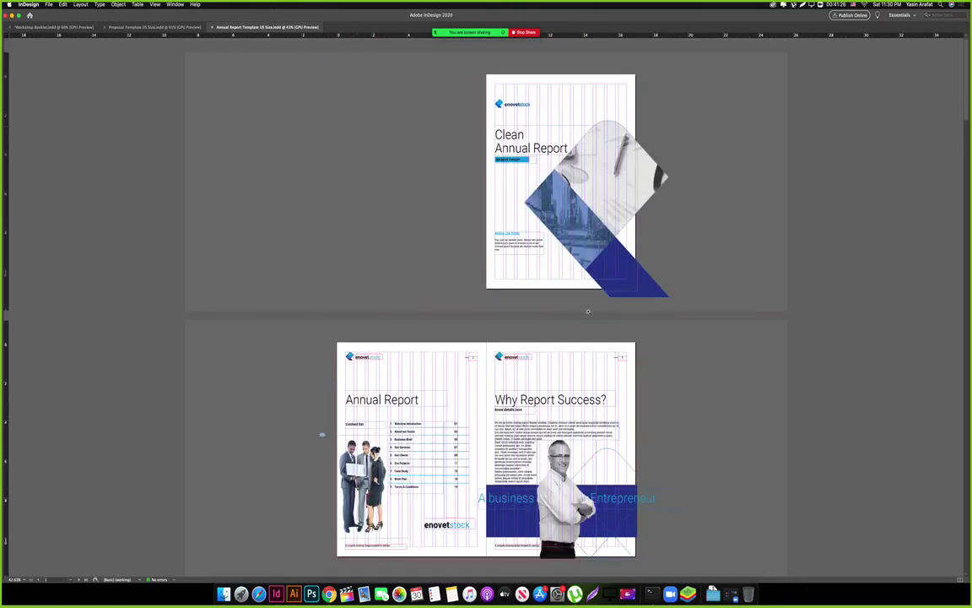
{"action": "scroll", "coordinate": [588, 311], "scroll_direction": "up", "scroll_amount": 5}
{"action": "scroll", "coordinate": [607, 358], "scroll_direction": "down", "scroll_amount": 6}
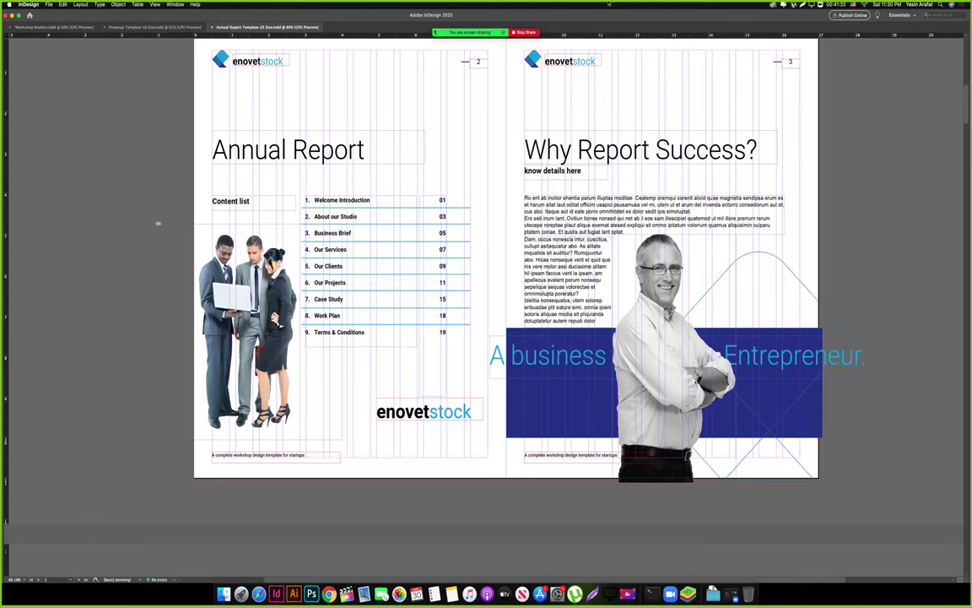
Look through the unfinished spreads that follow page 3, from pages 4 and 5 to pages 8 and 9.
{"action": "key", "text": "Tab"}
{"action": "scroll", "coordinate": [363, 285], "scroll_direction": "down", "scroll_amount": 6}
{"action": "key", "text": "Tab"}
{"action": "scroll", "coordinate": [301, 193], "scroll_direction": "down", "scroll_amount": 2}
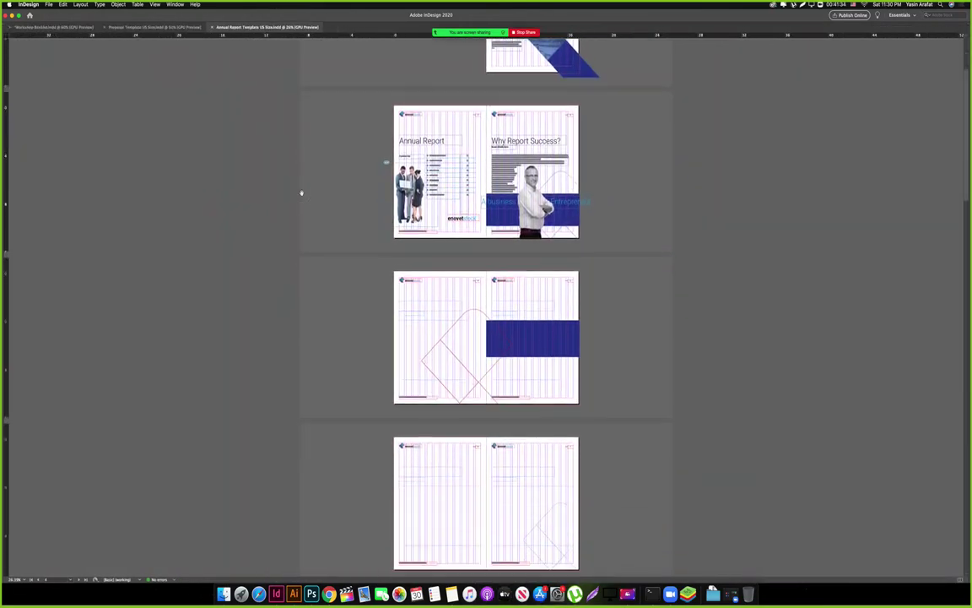
{"action": "key", "text": "Tab"}
{"action": "scroll", "coordinate": [497, 358], "scroll_direction": "up", "scroll_amount": 4, "text": "alt"}
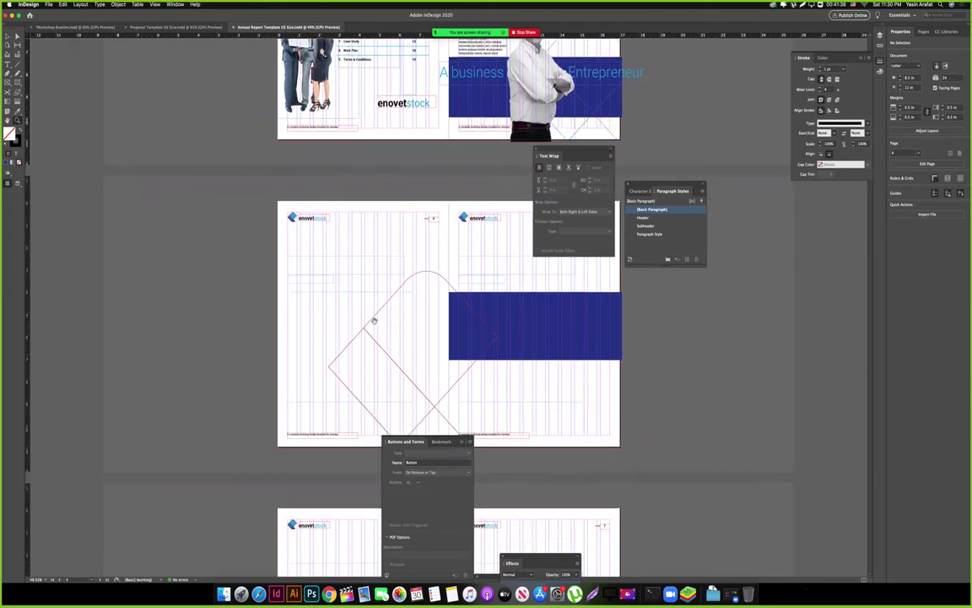
{"action": "scroll", "coordinate": [437, 114], "scroll_direction": "up", "scroll_amount": 3}
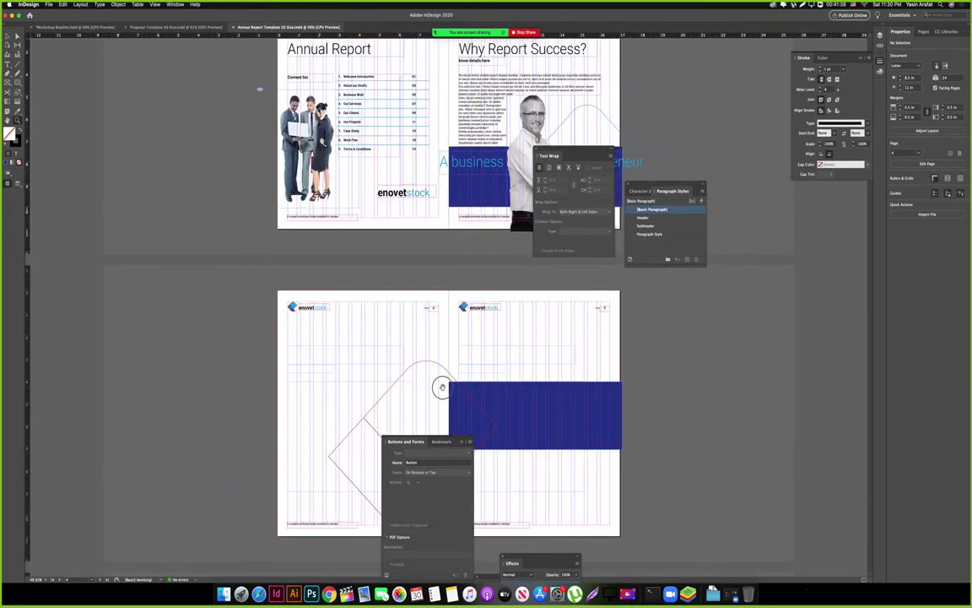
{"action": "scroll", "coordinate": [439, 328], "scroll_direction": "down", "scroll_amount": 4}
{"action": "scroll", "coordinate": [439, 328], "scroll_direction": "down", "scroll_amount": 5}
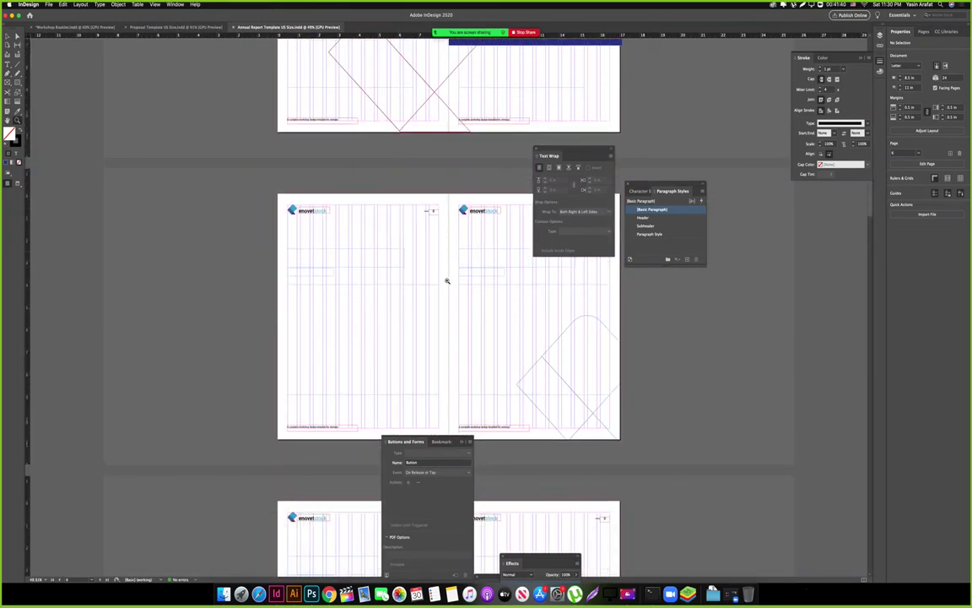
{"action": "scroll", "coordinate": [447, 281], "scroll_direction": "down", "scroll_amount": 5}
{"action": "key", "text": "Tab"}
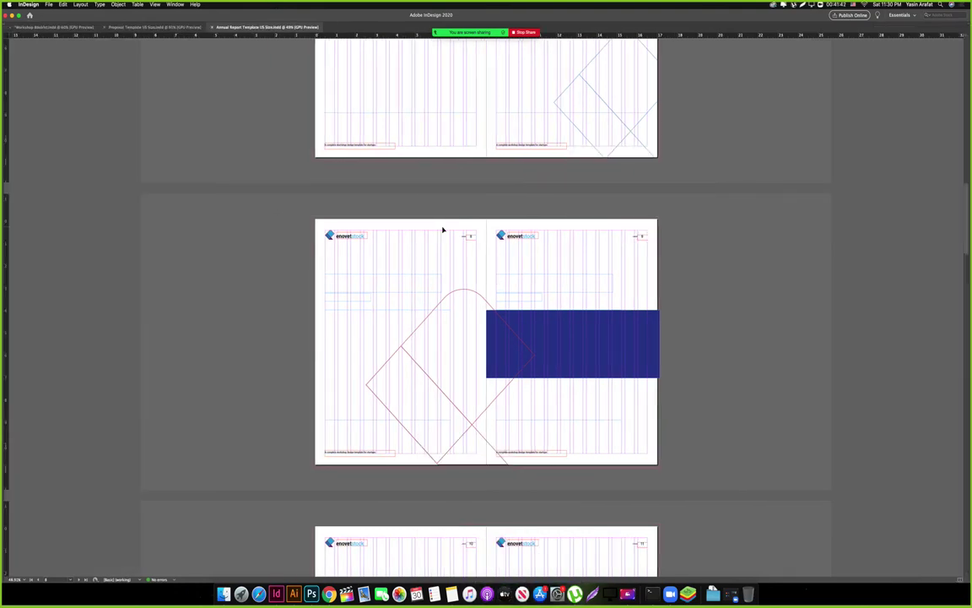
Review the cover and the spread of pages 2 and 3, both in overview and up close.
{"action": "scroll", "coordinate": [442, 230], "scroll_direction": "up", "scroll_amount": 10}
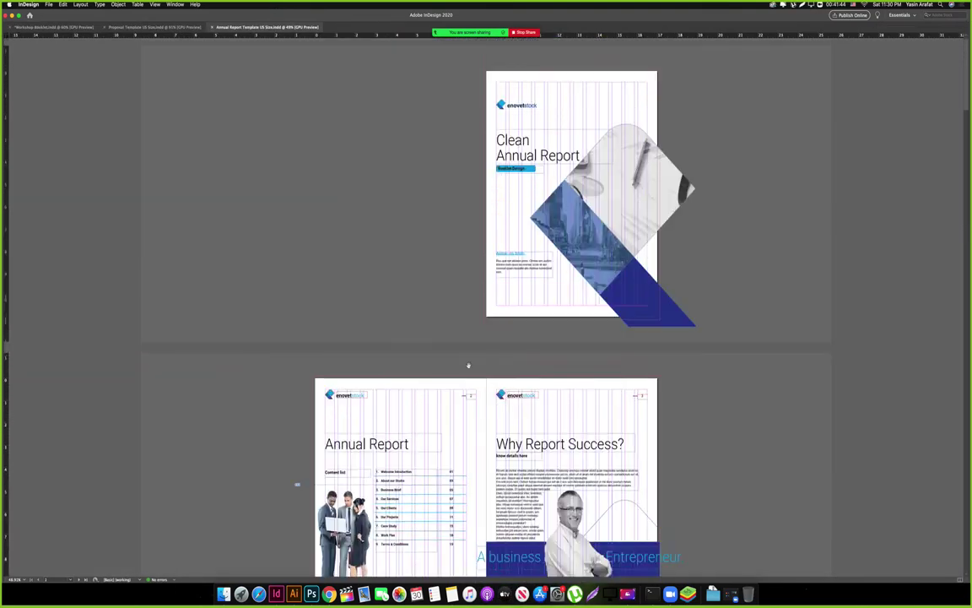
{"action": "scroll", "coordinate": [468, 389], "scroll_direction": "up", "scroll_amount": 1}
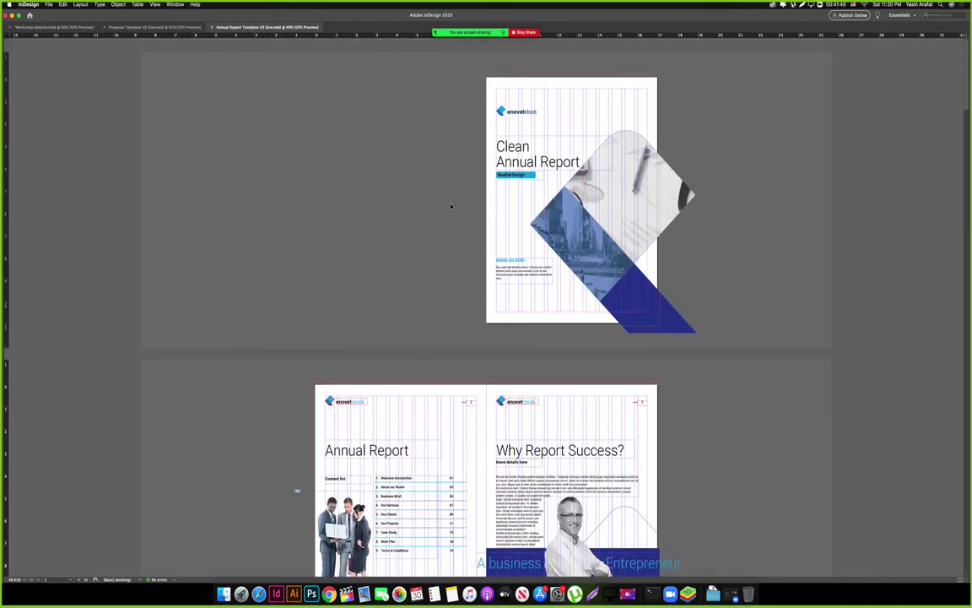
{"action": "key", "text": "Tab"}
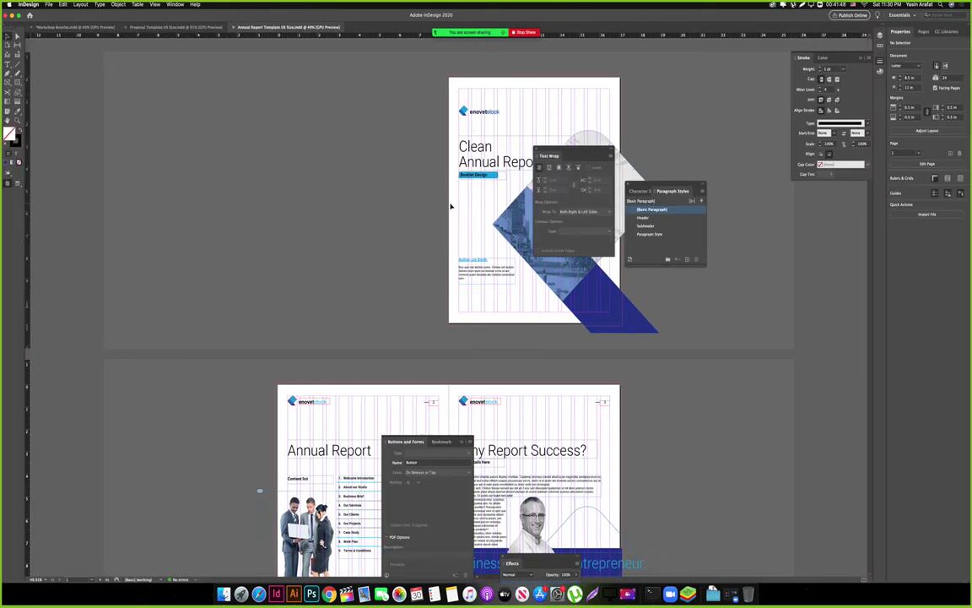
{"action": "key", "text": "z"}
{"action": "left_click_drag", "start_coordinate": [473, 150], "coordinate": [369, 337]}
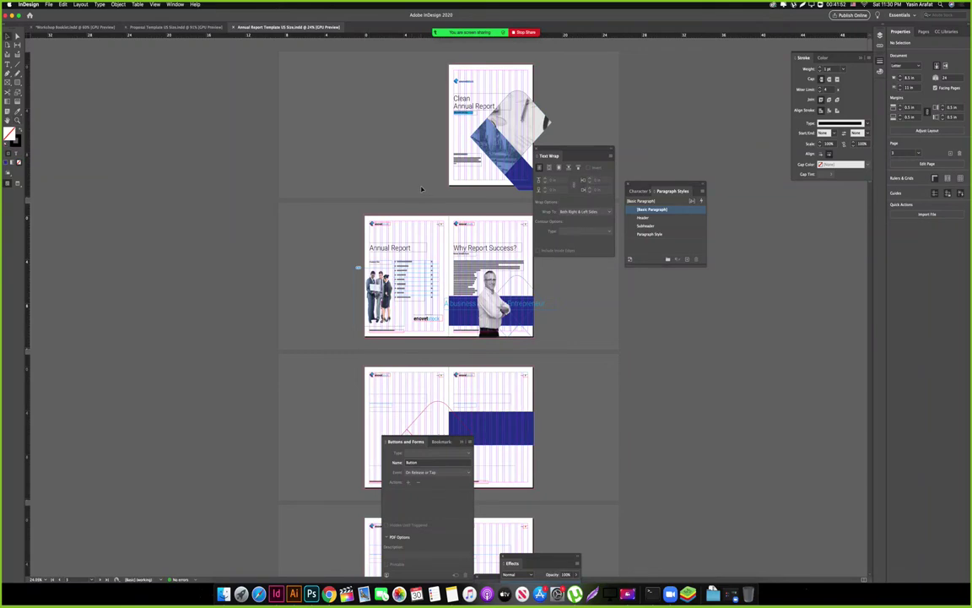
{"action": "key", "text": "Tab"}
{"action": "scroll", "coordinate": [422, 189], "scroll_direction": "up", "scroll_amount": 4}
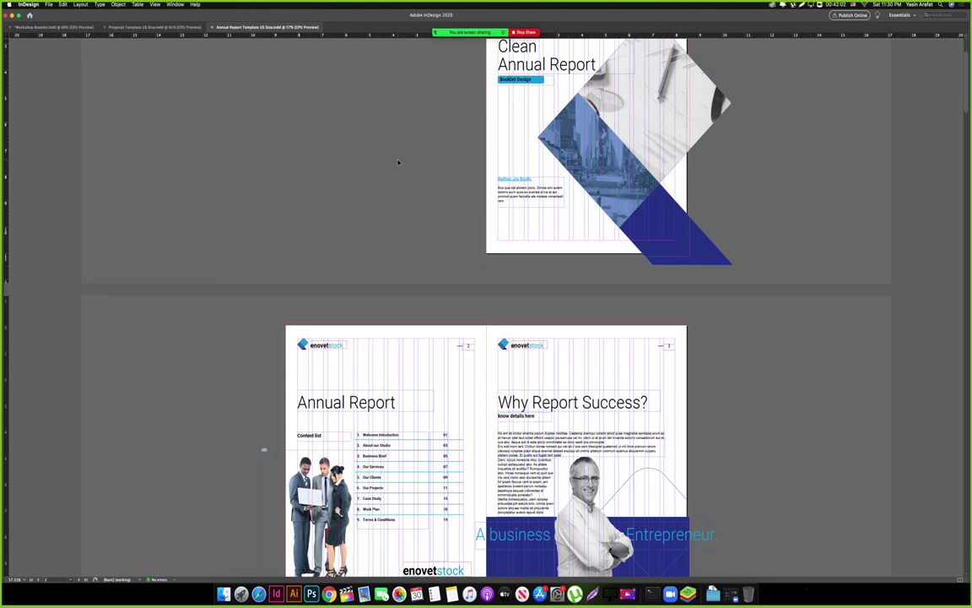
{"action": "scroll", "coordinate": [403, 160], "scroll_direction": "down", "scroll_amount": 1}
{"action": "left_click_drag", "start_coordinate": [435, 236], "coordinate": [593, 292]}
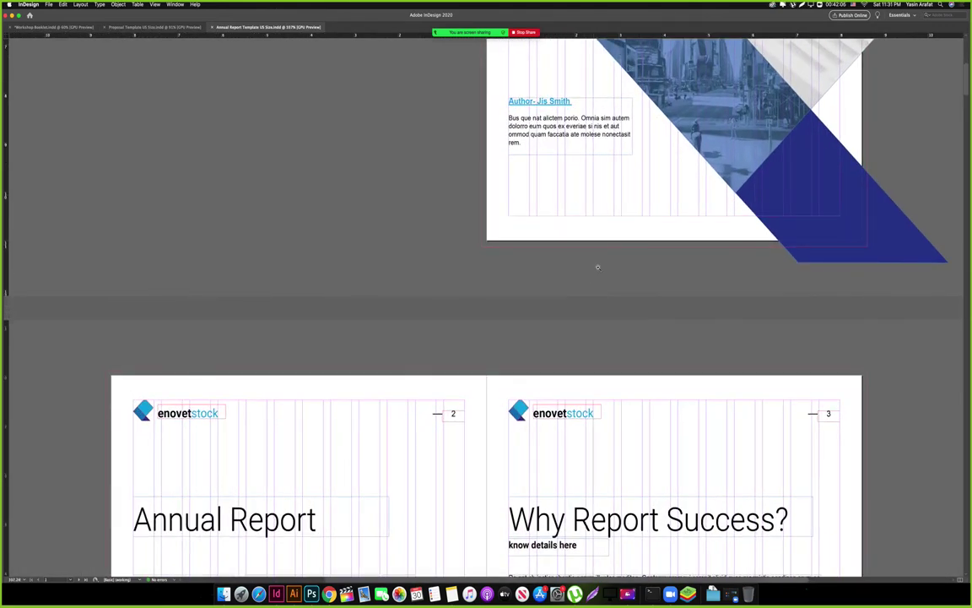
{"action": "scroll", "coordinate": [599, 265], "scroll_direction": "up", "scroll_amount": 10}
{"action": "scroll", "coordinate": [602, 263], "scroll_direction": "down", "scroll_amount": 15}
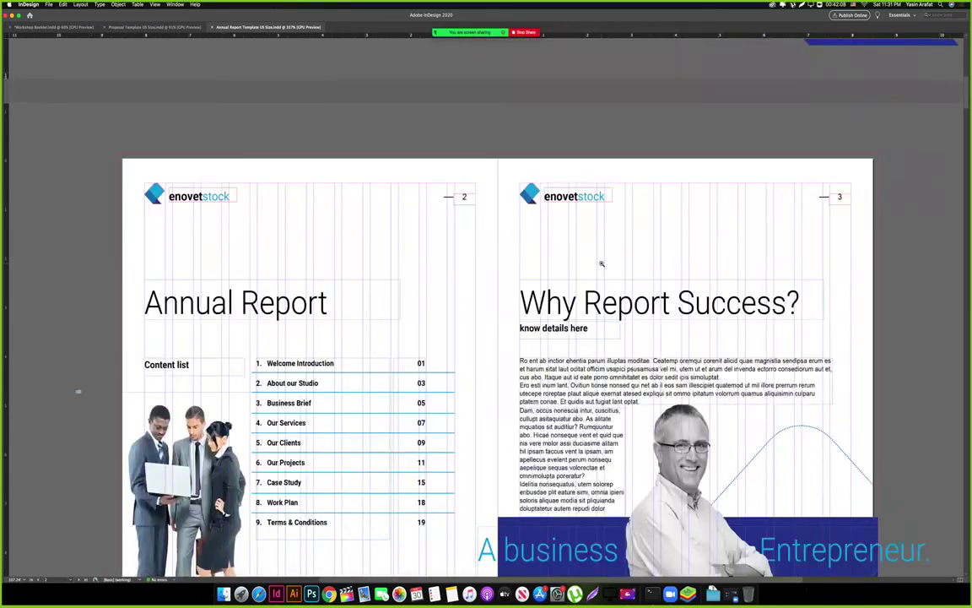
{"action": "scroll", "coordinate": [601, 263], "scroll_direction": "up", "scroll_amount": 4}
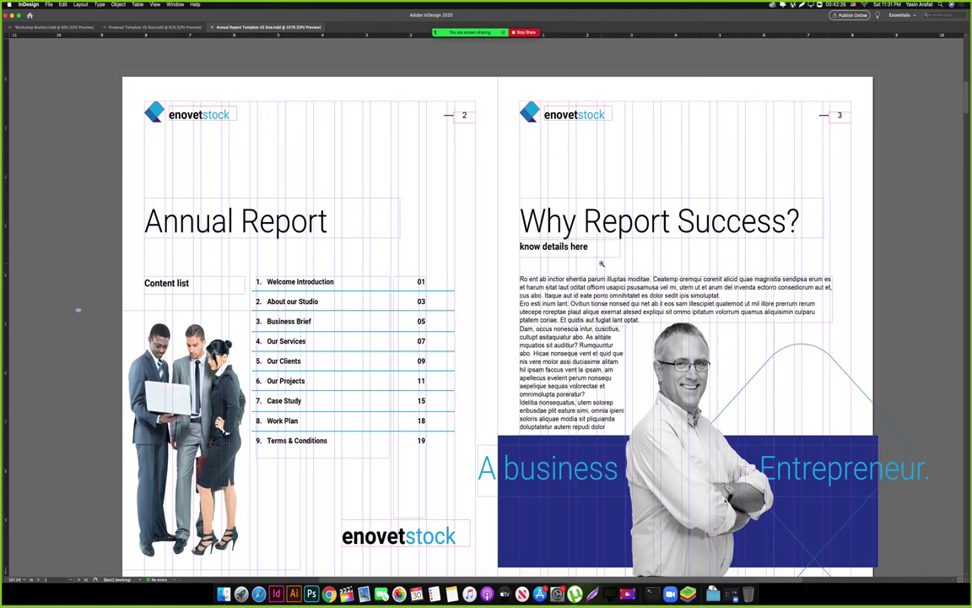
Switch to Finder, check the template subfolders of Company Bundle under Camping Class-17 in Creative Cloud Files, and return to the Annual Report document.
{"action": "left_click", "coordinate": [223, 593]}
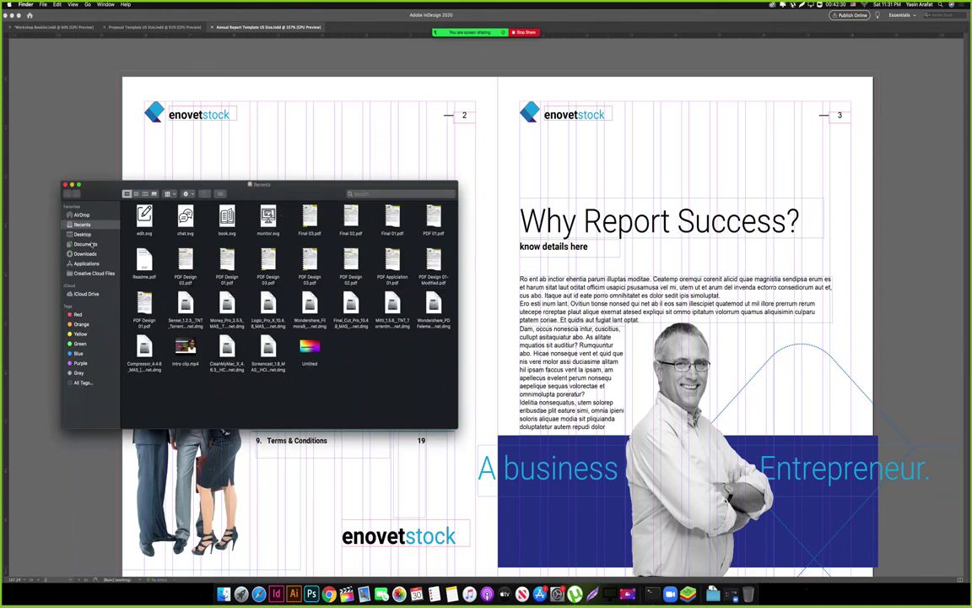
{"action": "left_click", "coordinate": [92, 273]}
{"action": "left_click", "coordinate": [146, 210]}
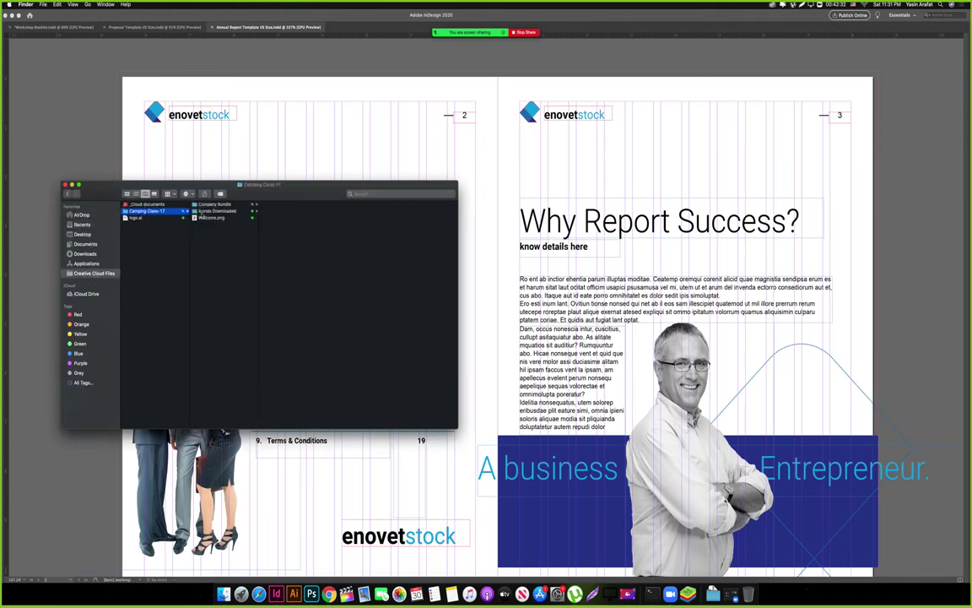
{"action": "left_click", "coordinate": [212, 204]}
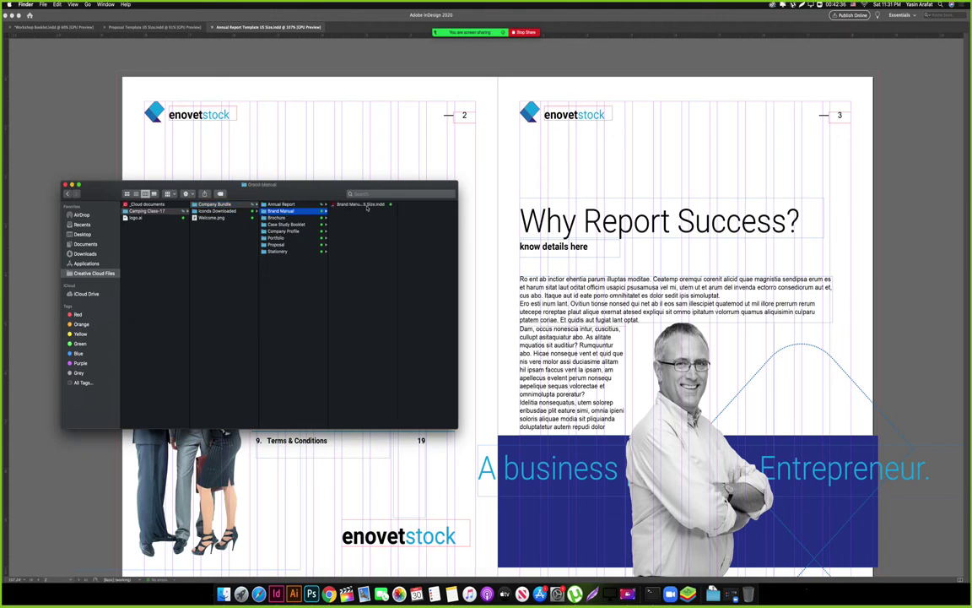
{"action": "left_click", "coordinate": [279, 218]}
{"action": "left_click", "coordinate": [285, 225]}
{"action": "left_click", "coordinate": [285, 231]}
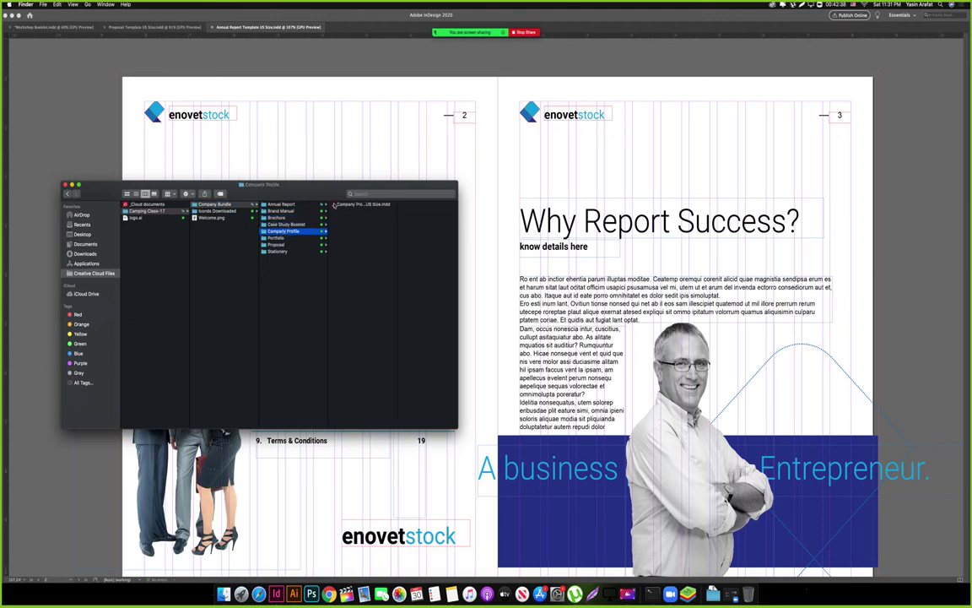
{"action": "left_click", "coordinate": [338, 205]}
{"action": "left_click", "coordinate": [265, 244]}
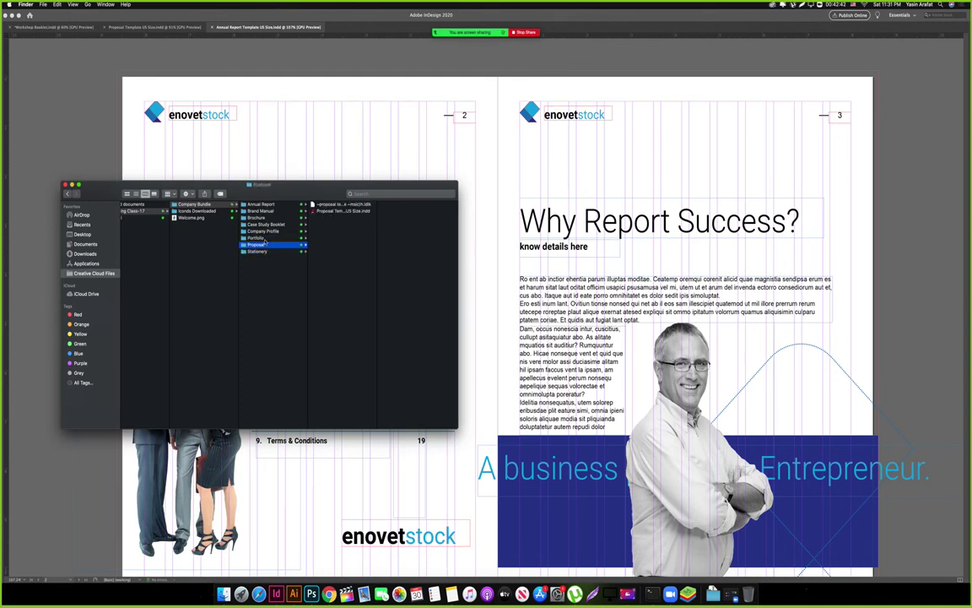
{"action": "left_click", "coordinate": [269, 224]}
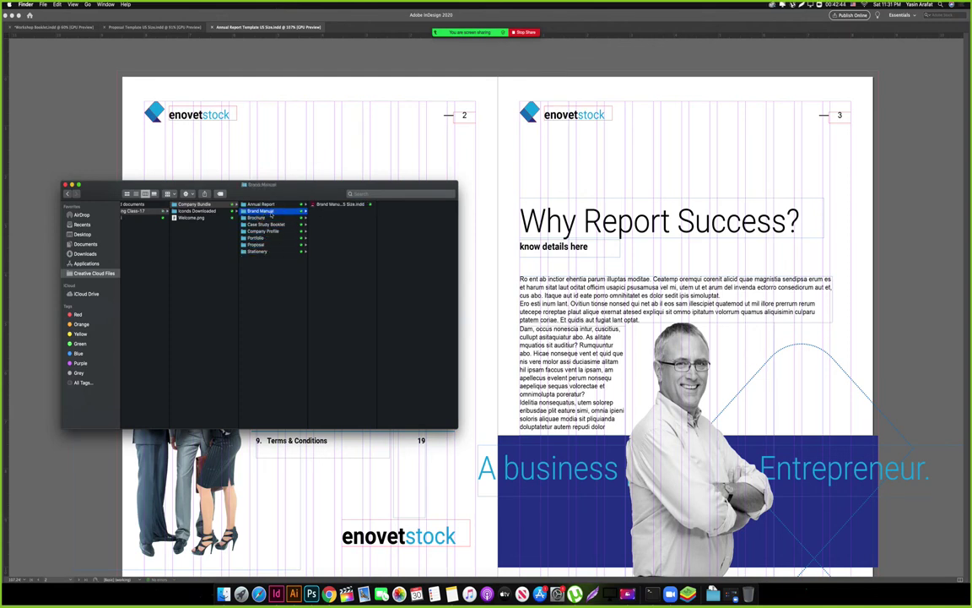
{"action": "left_click", "coordinate": [472, 247]}
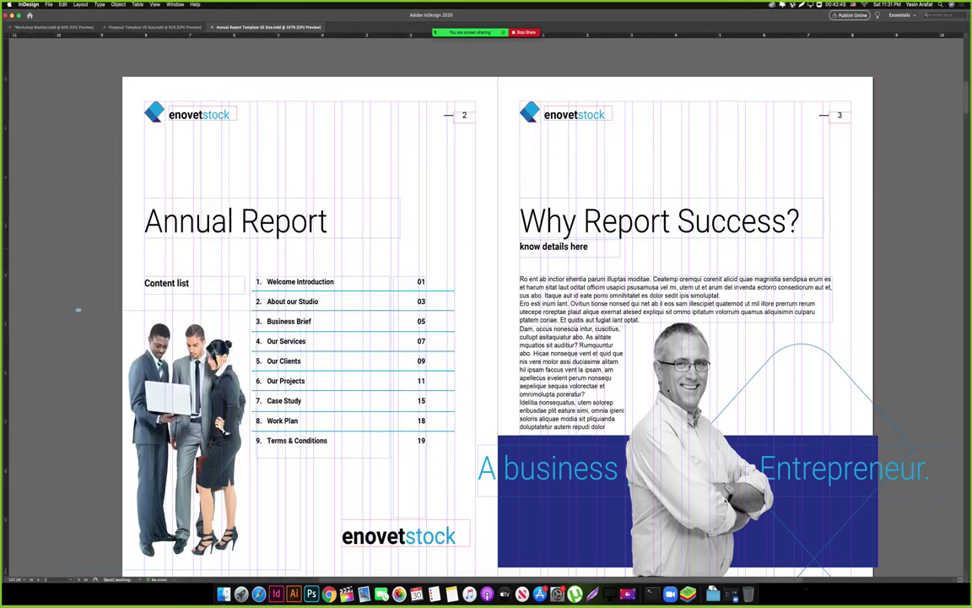
{"action": "mouse_move", "coordinate": [583, 374]}
{"action": "left_mouse_down"}
{"action": "mouse_move", "coordinate": [649, 378]}
{"action": "mouse_move", "coordinate": [581, 370]}
{"action": "left_mouse_up"}
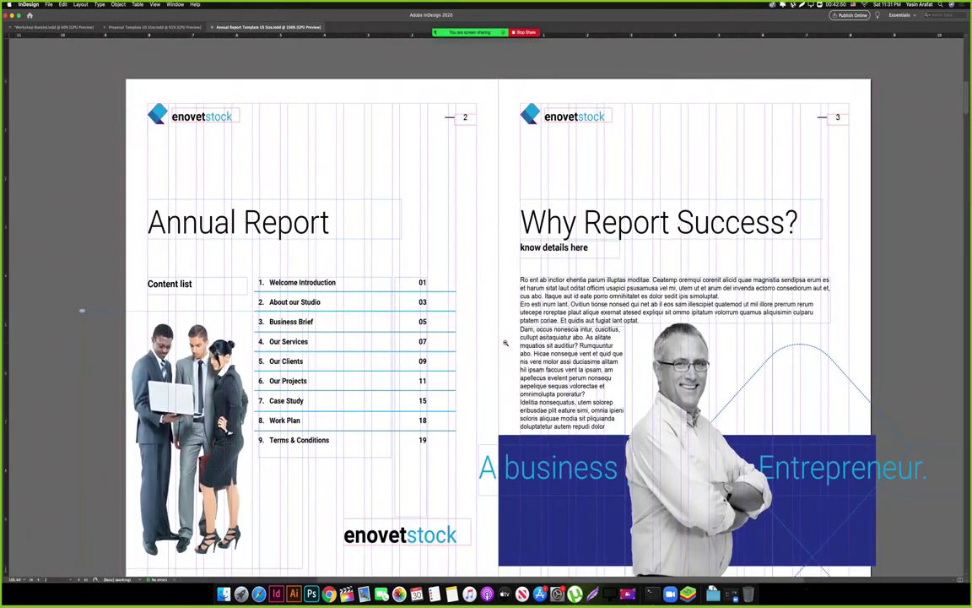
{"action": "scroll", "coordinate": [505, 343], "scroll_direction": "up", "scroll_amount": 3}
{"action": "scroll", "coordinate": [498, 333], "scroll_direction": "down", "scroll_amount": 6}
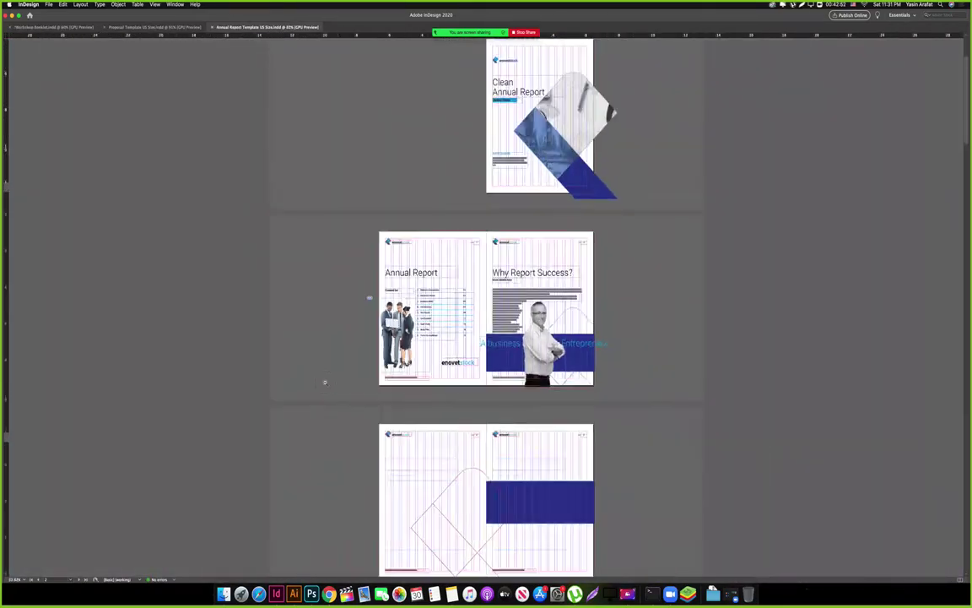
{"action": "scroll", "coordinate": [324, 382], "scroll_direction": "up", "scroll_amount": 5}
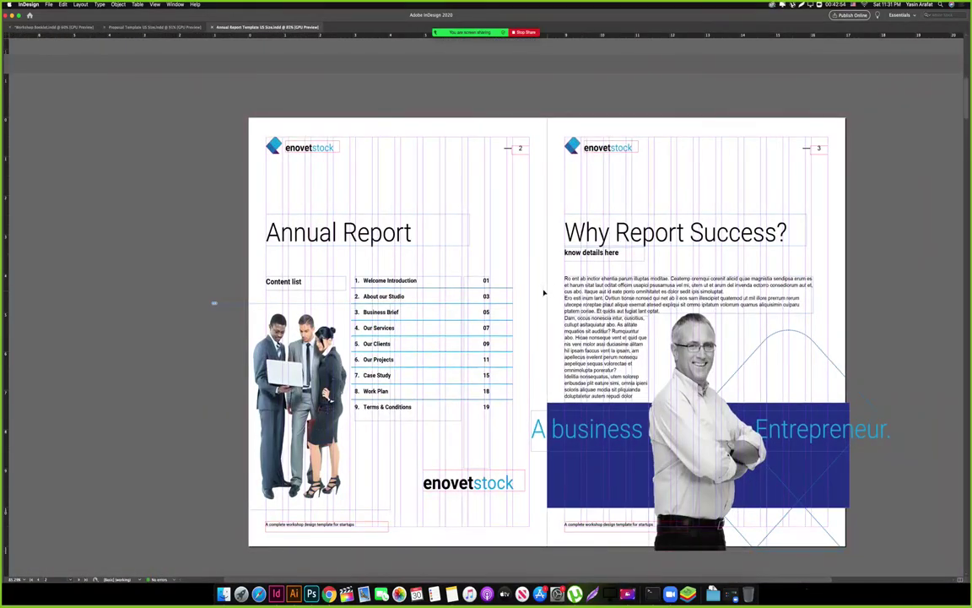
{"action": "scroll", "coordinate": [519, 281], "scroll_direction": "up", "scroll_amount": 2}
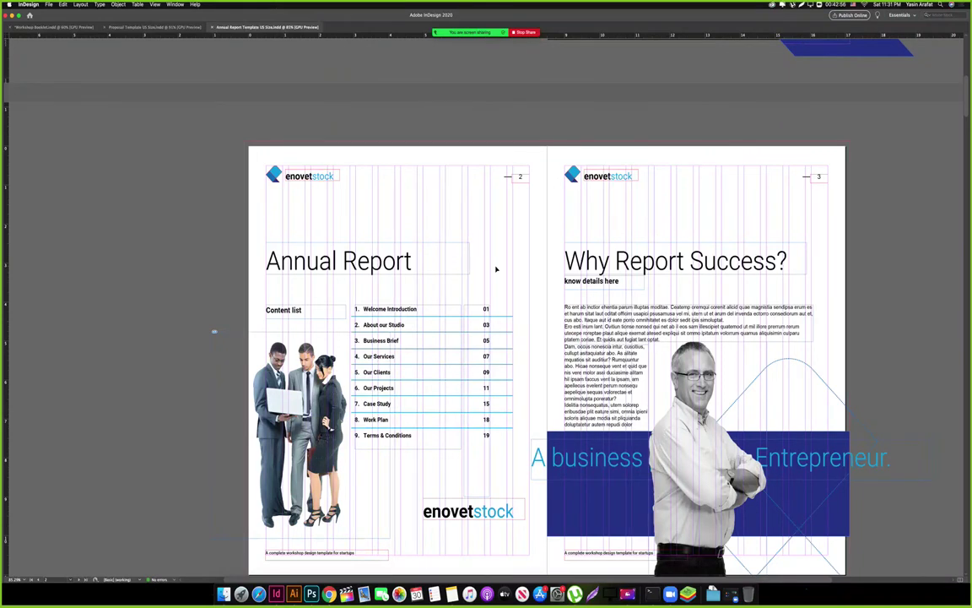